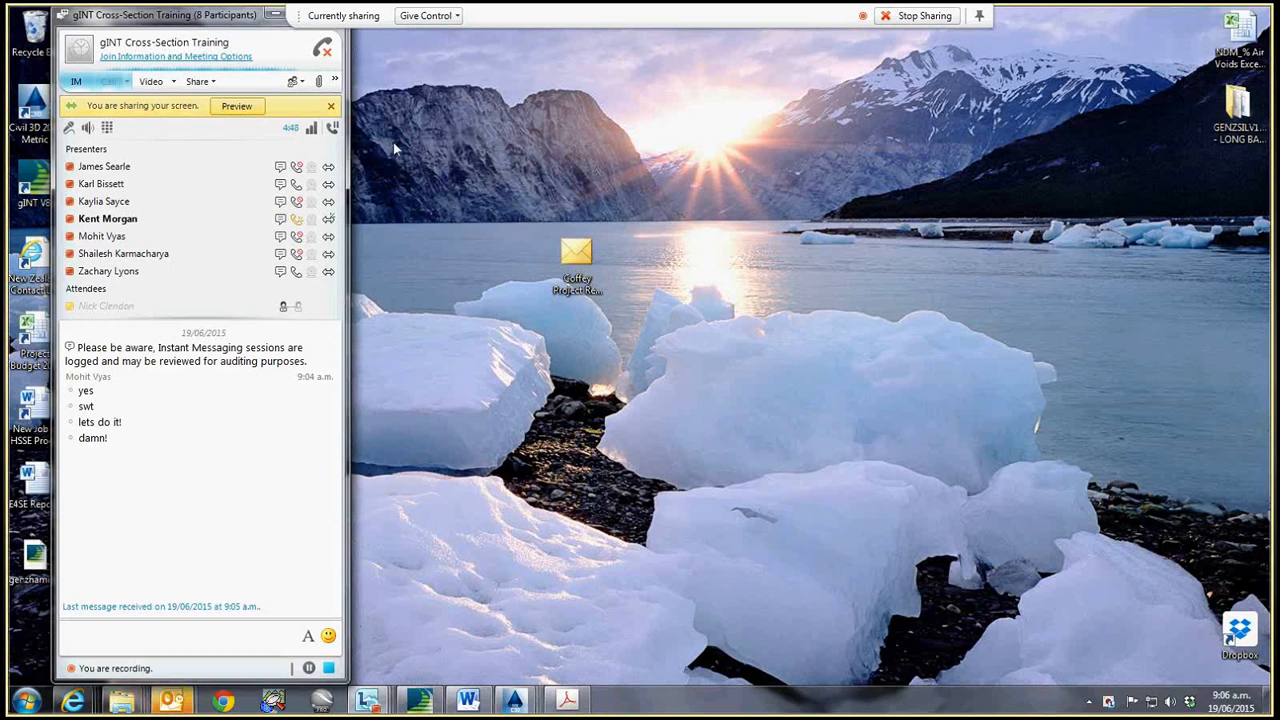
# - Minimize the meeting window, switch to the gINT training manual in Word and go to its cover page
pyautogui.click(276, 16)
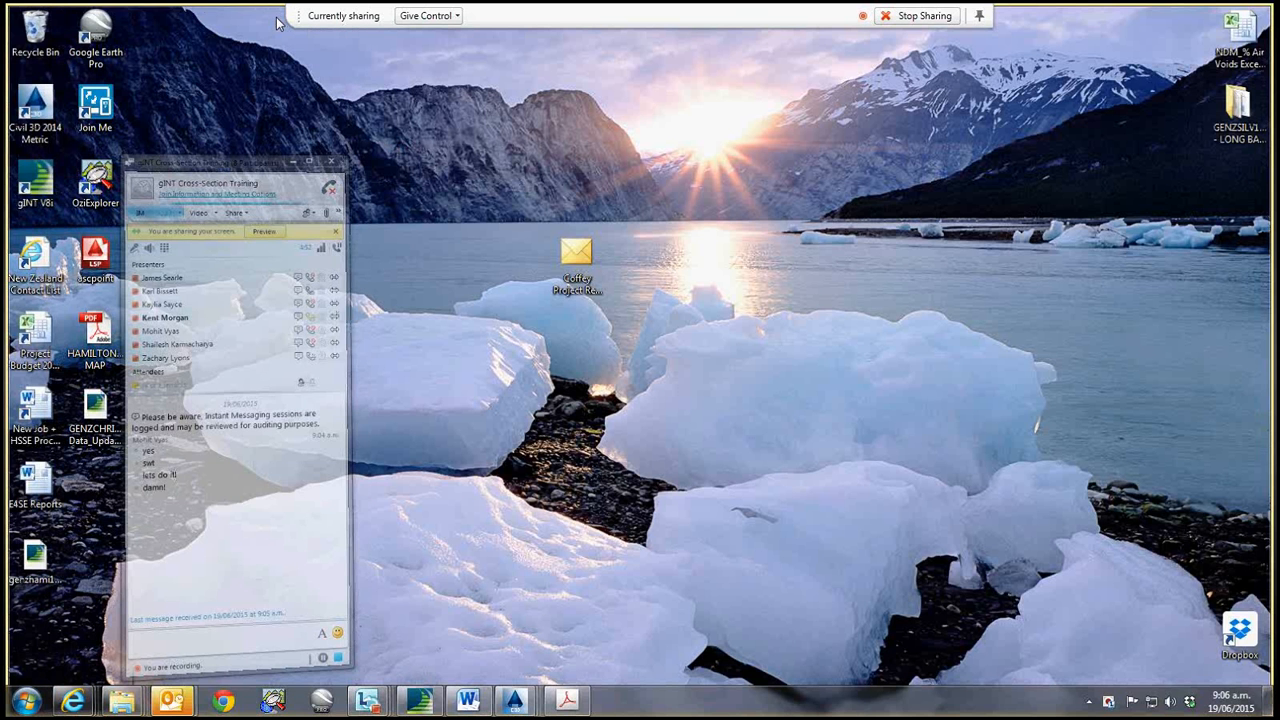
pyautogui.click(468, 701)
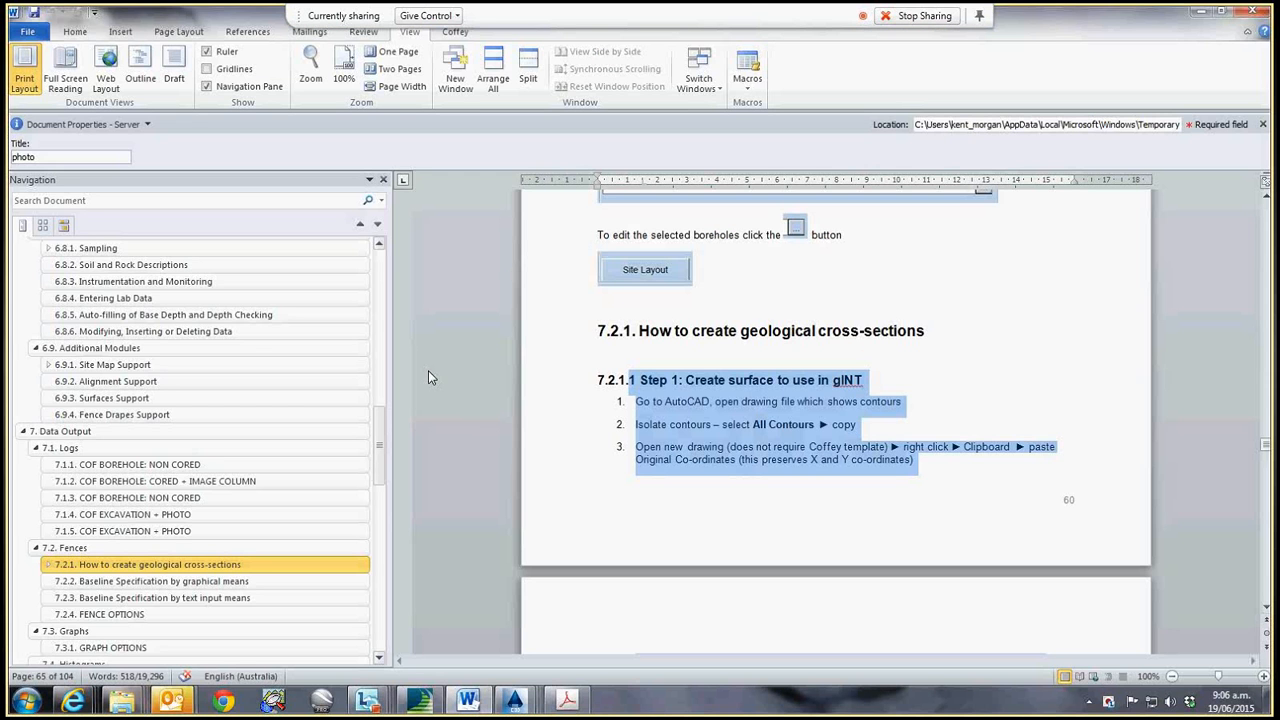
pyautogui.hotkey('ctrl', 'Home')
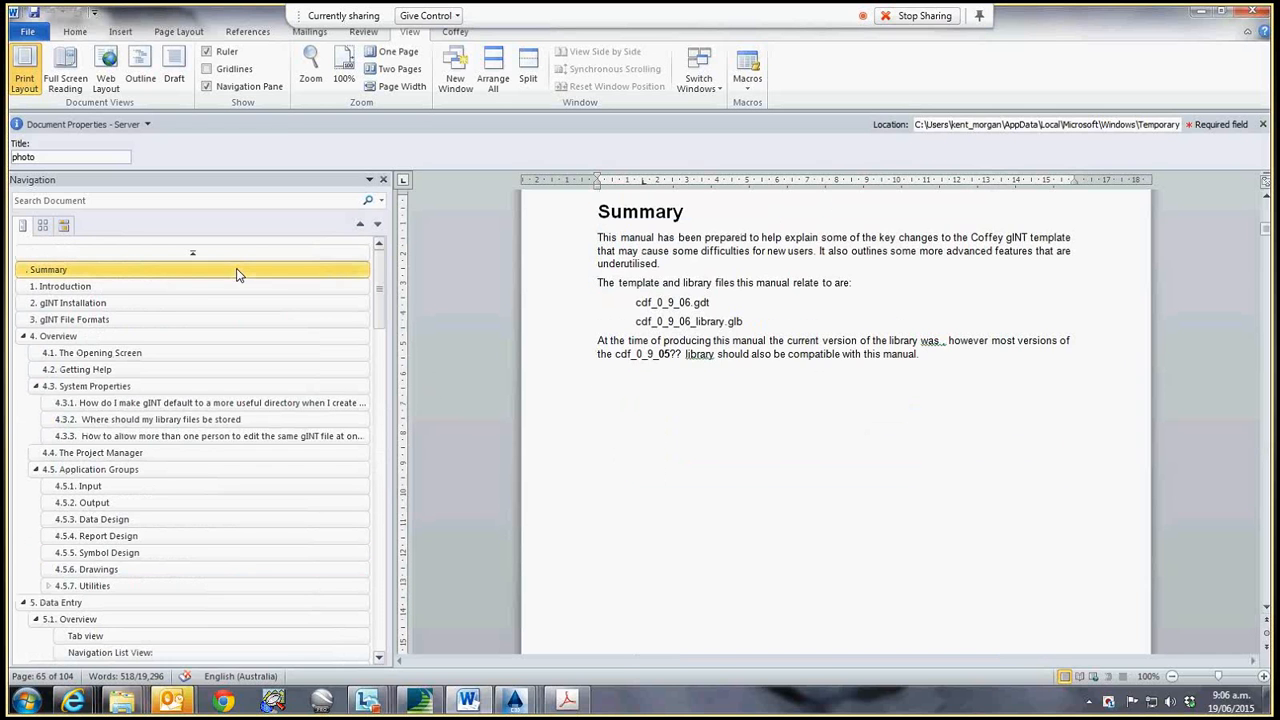
pyautogui.scroll(15, 1001, 369)
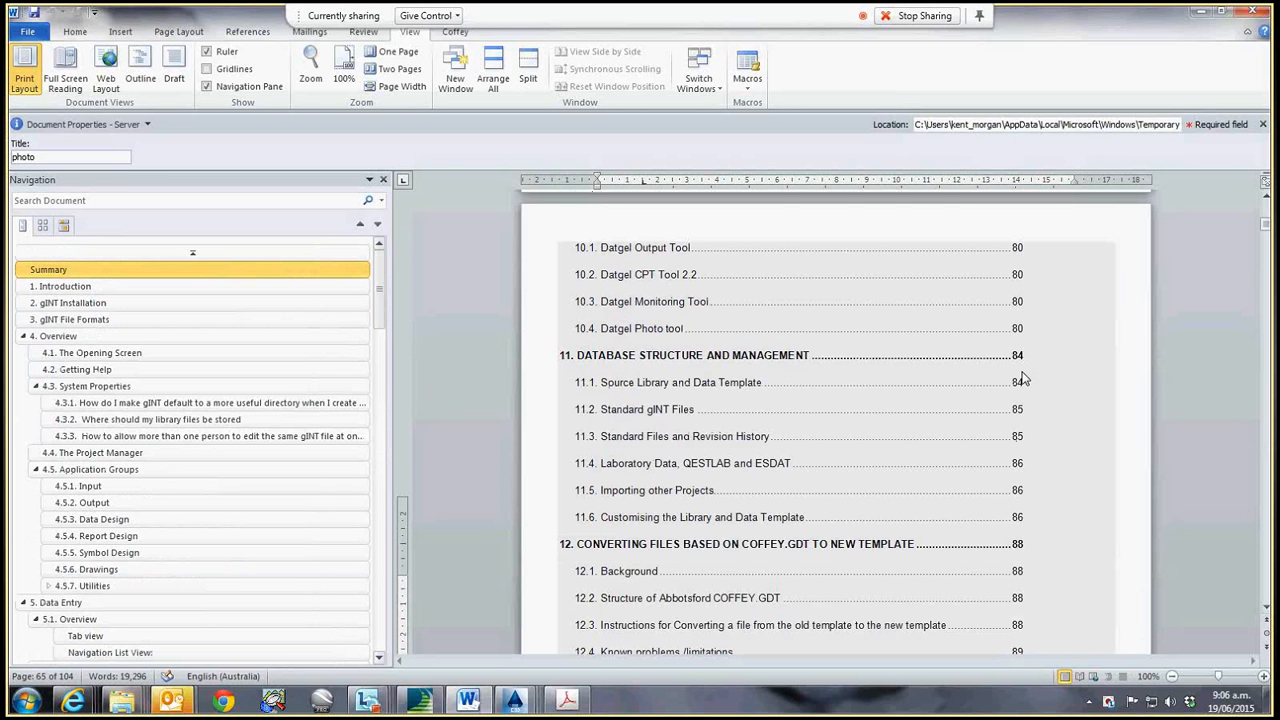
pyautogui.scroll(20, 1021, 373)
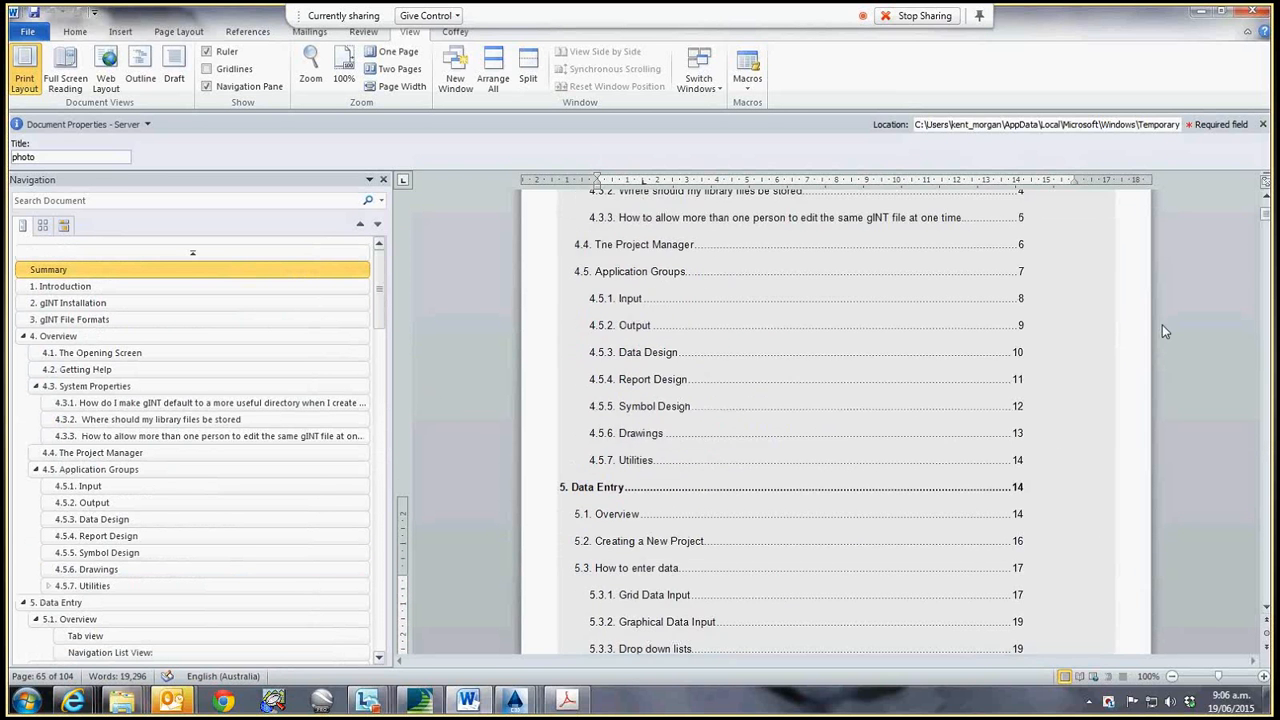
pyautogui.moveTo(1266, 216); pyautogui.dragTo(1267, 183)
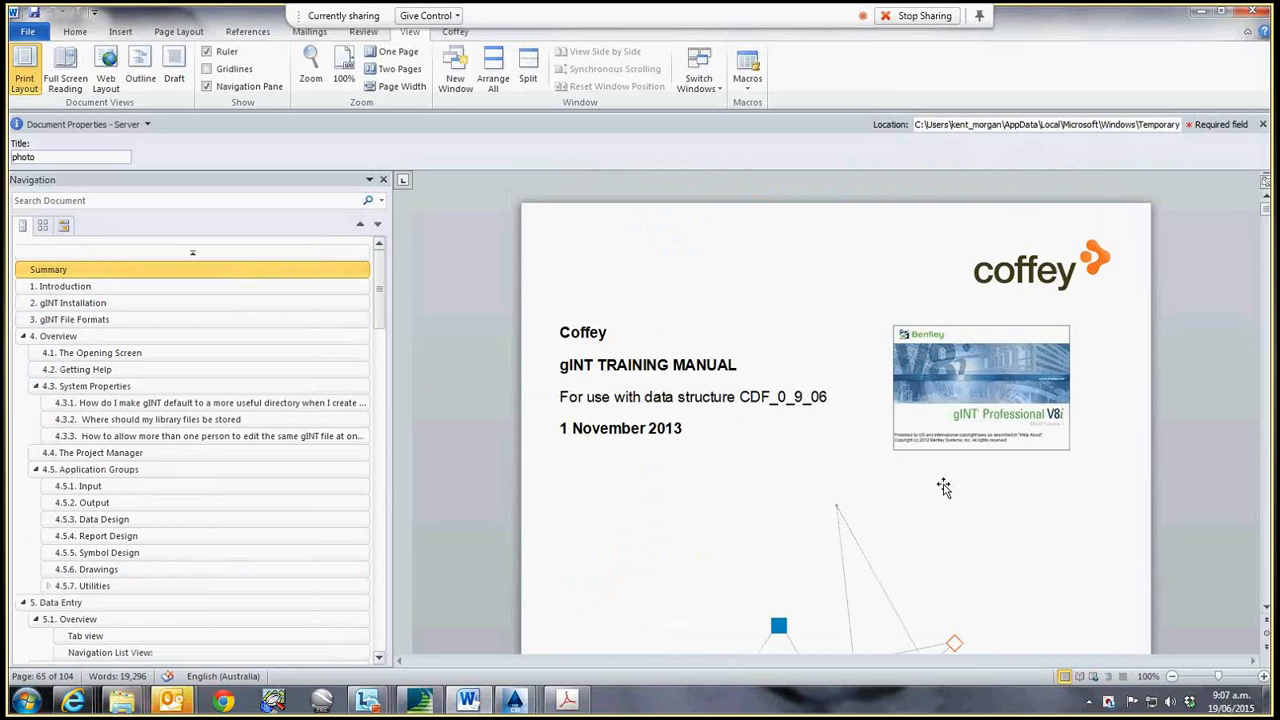
# - Minimize the manual, switch to gINT and show the project's input data
pyautogui.click(1203, 12)
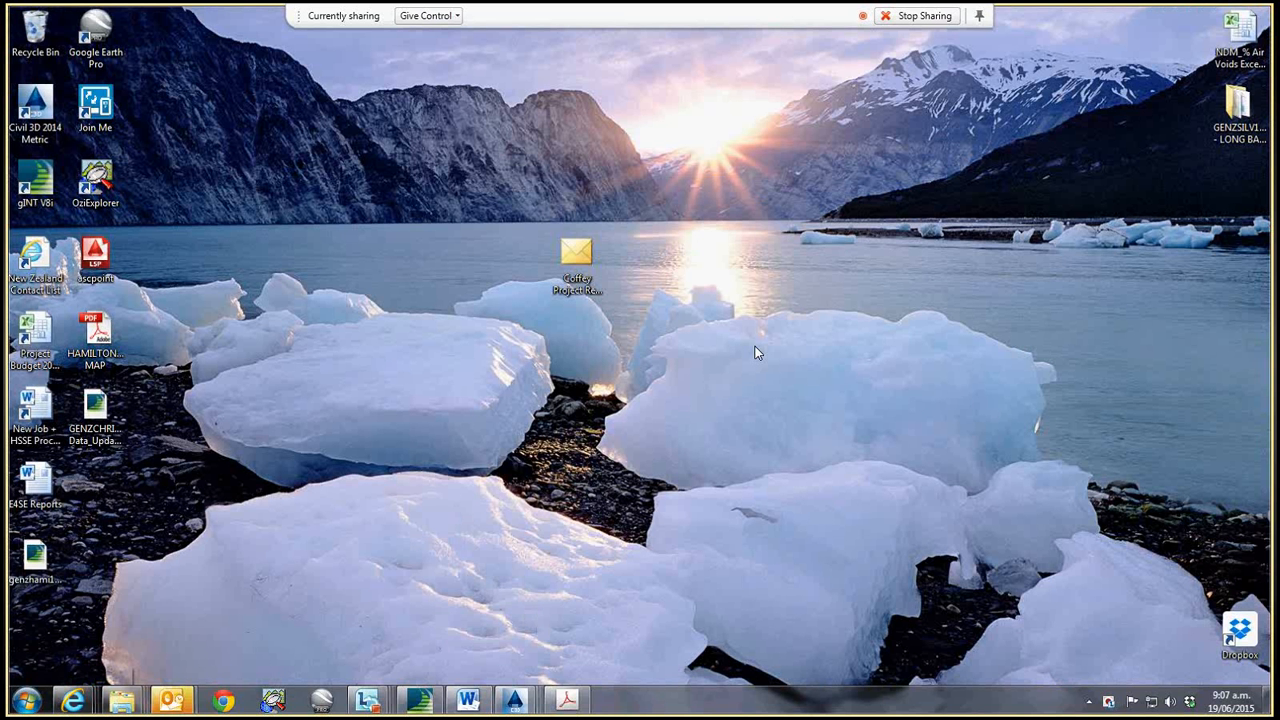
pyautogui.click(419, 700)
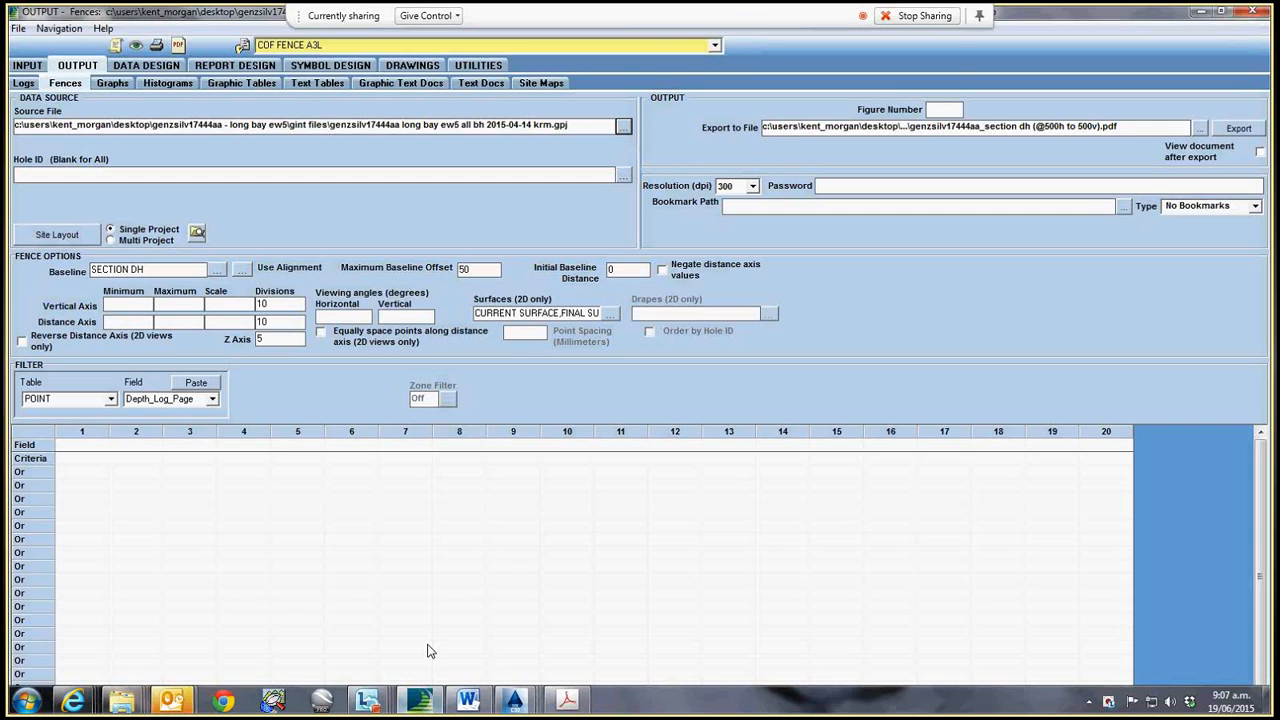
pyautogui.click(30, 65)
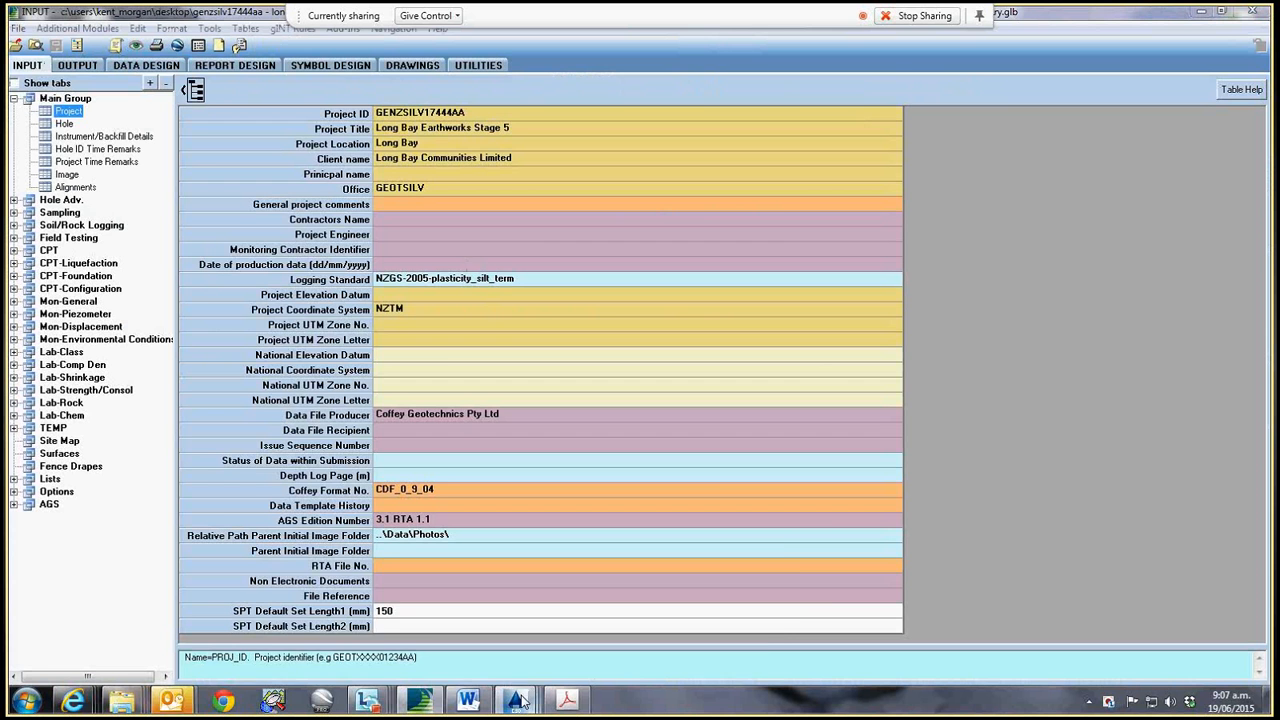
# - Switch to the GENZSILV15014AA site plan drawing in Civil 3D and examine its test locations and section lines
pyautogui.moveTo(515, 700)
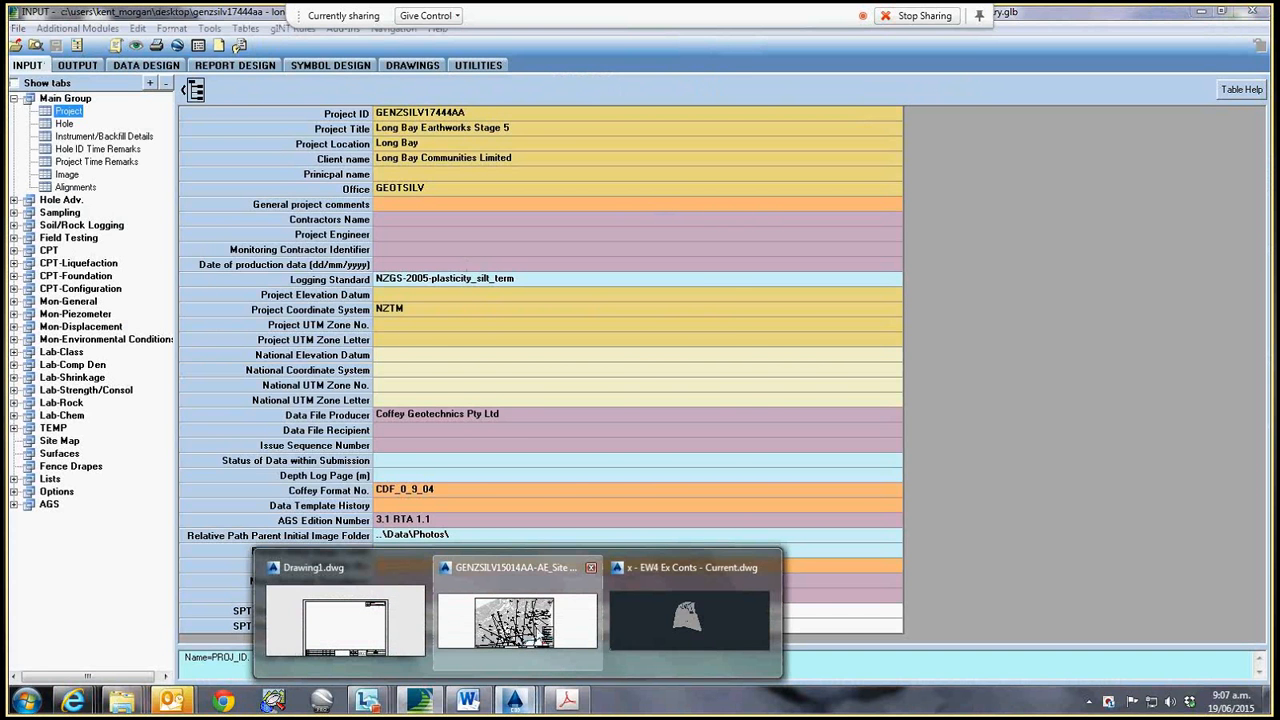
pyautogui.click(545, 625)
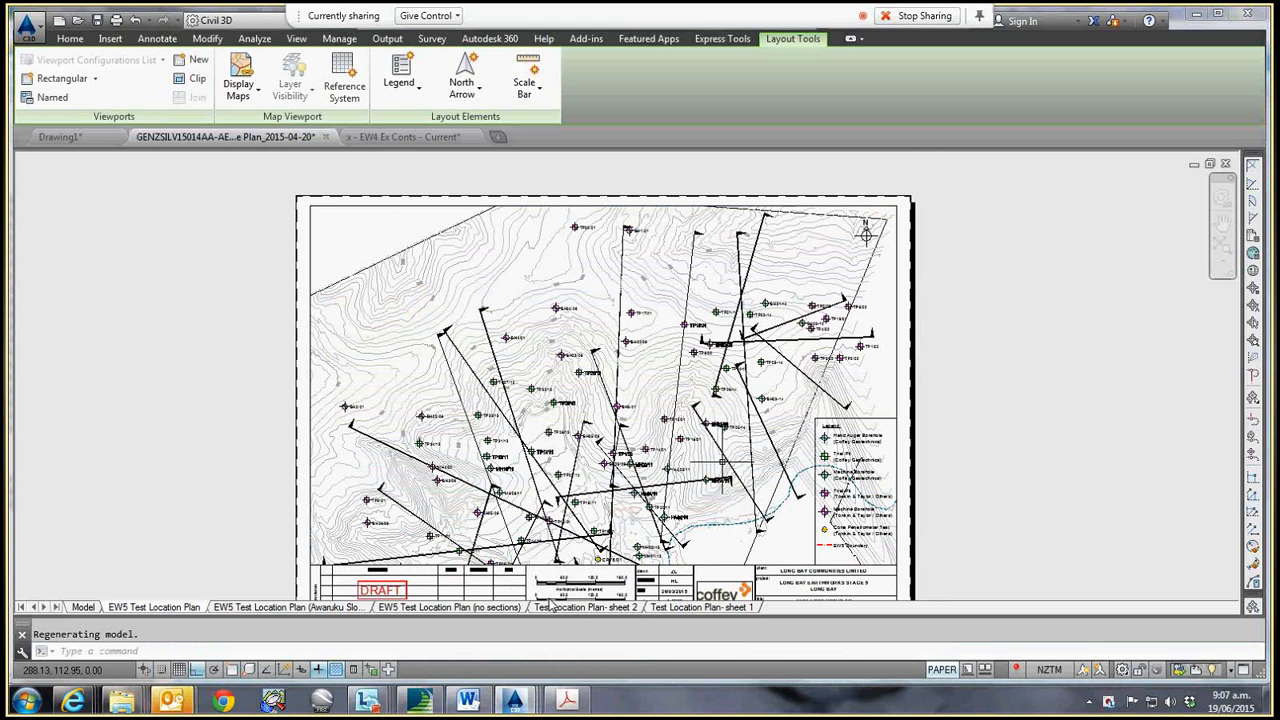
pyautogui.scroll(2, 544, 523)
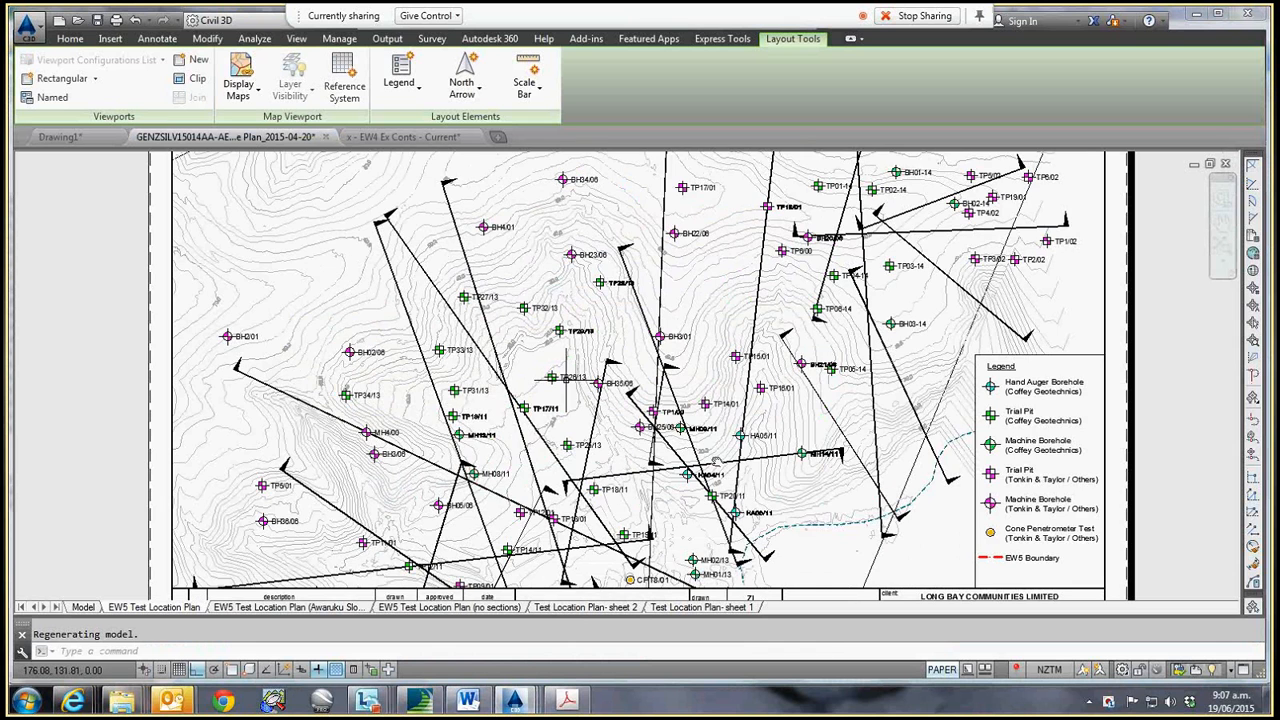
pyautogui.moveTo(711, 367); pyautogui.dragTo(676, 407, button='middle')
# - Switch to gINT, view the Hole table from its first record and the Project table, and minimize gINT
pyautogui.click(420, 700)
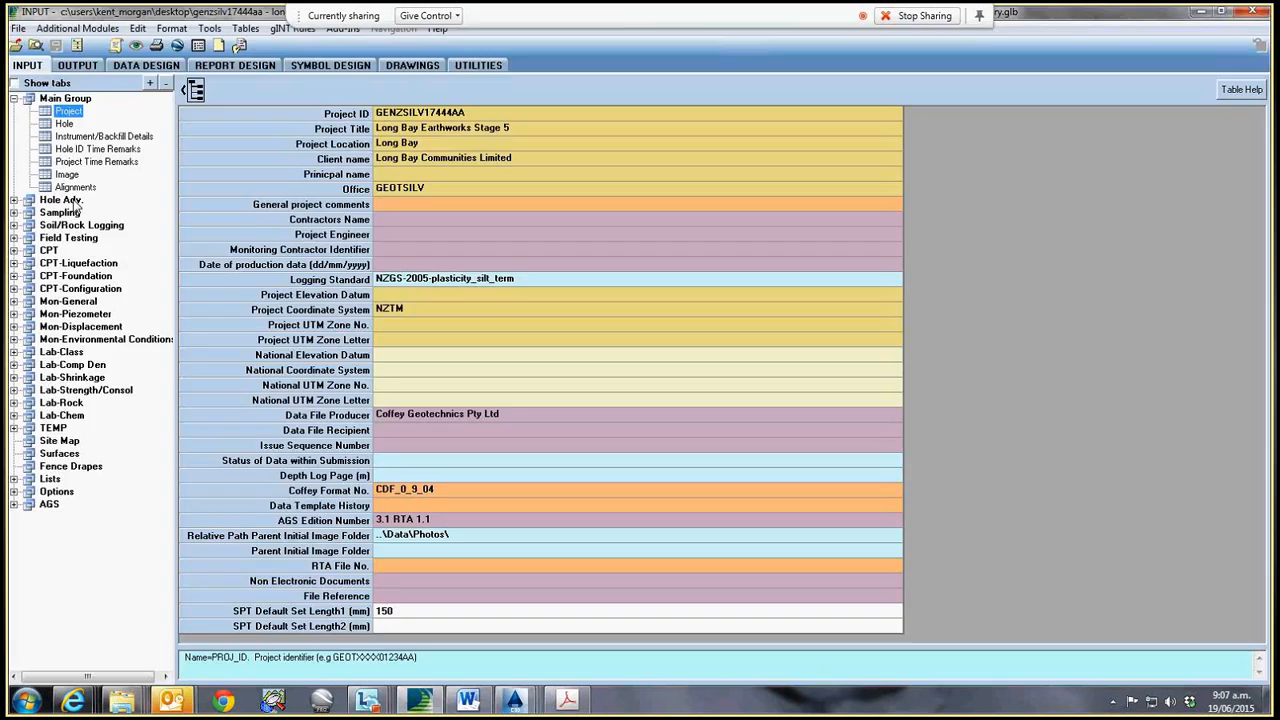
pyautogui.click(65, 124)
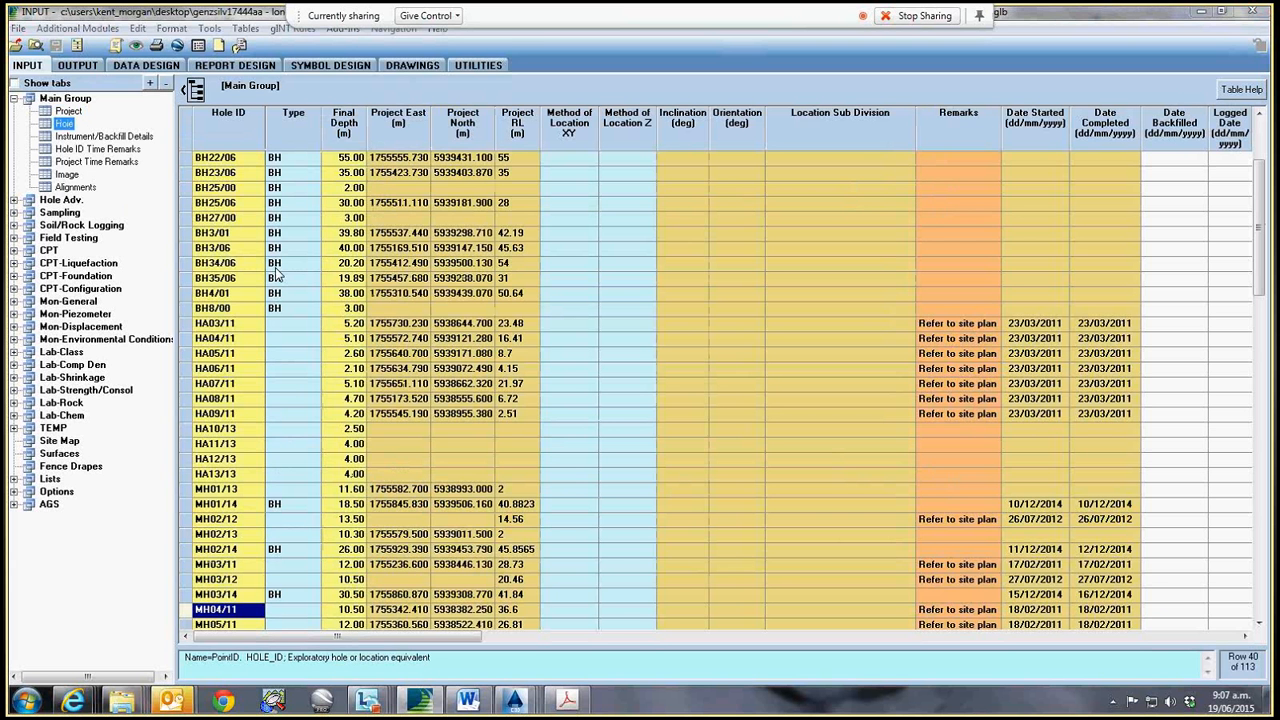
pyautogui.moveTo(1260, 282); pyautogui.dragTo(1264, 220)
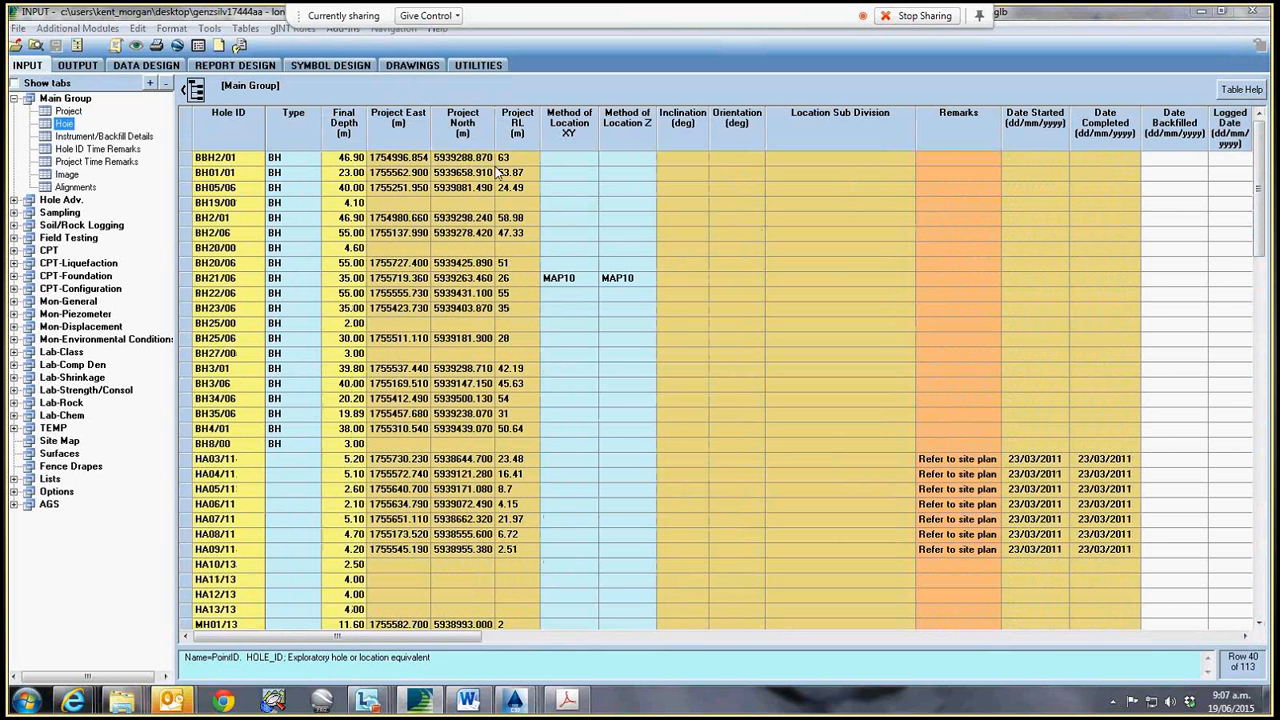
pyautogui.click(56, 112)
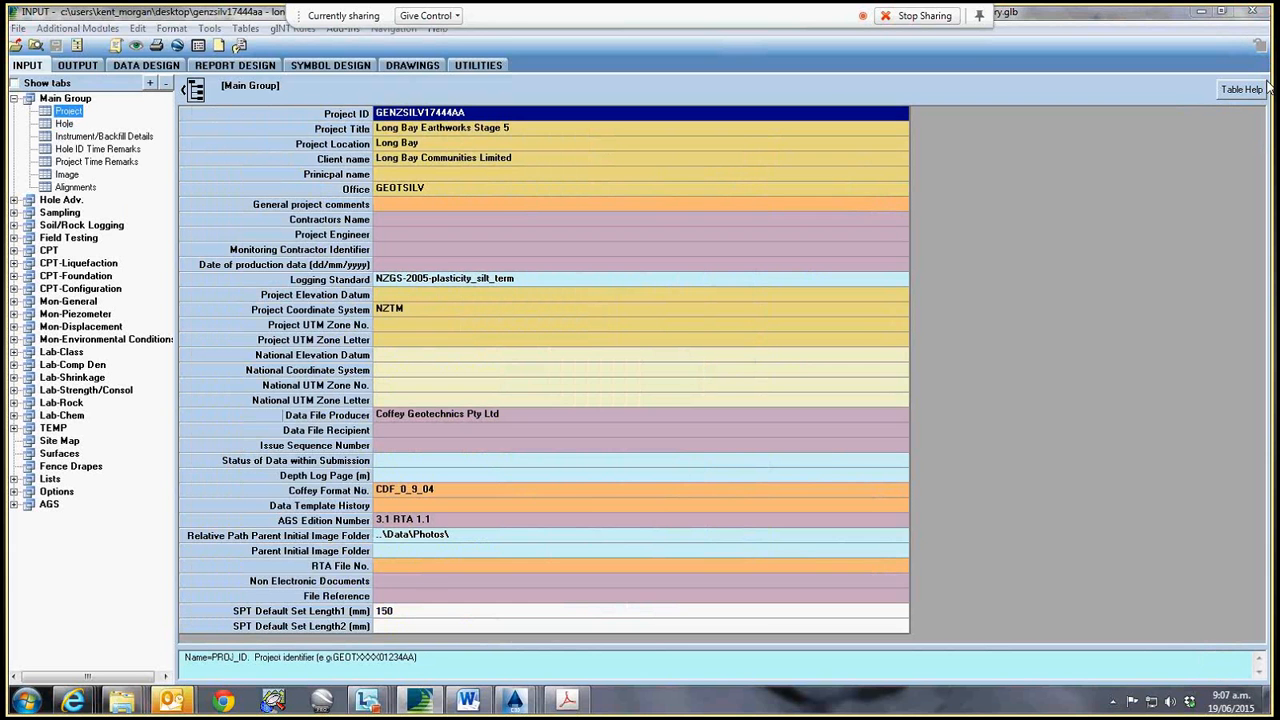
pyautogui.click(1204, 13)
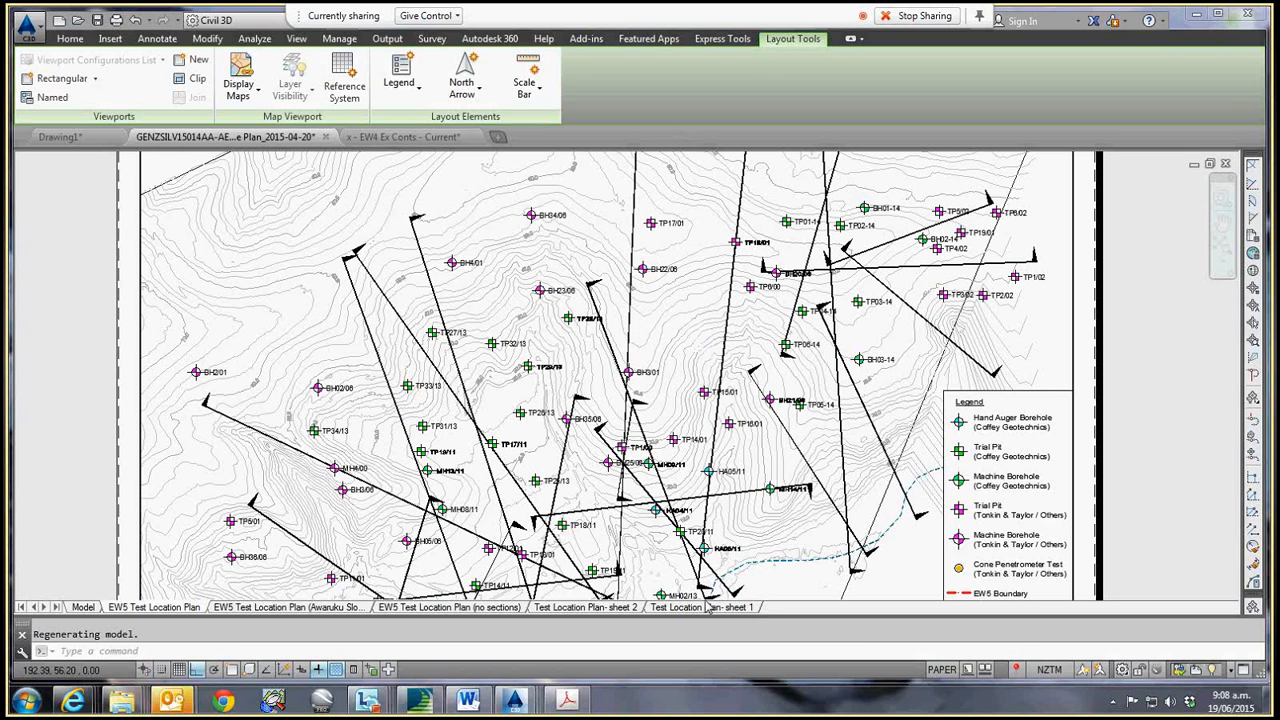
# - Switch to the Section B1 PDF in Acrobat and examine the leftmost test pit's offset and end-of-hole labels
pyautogui.click(578, 704)
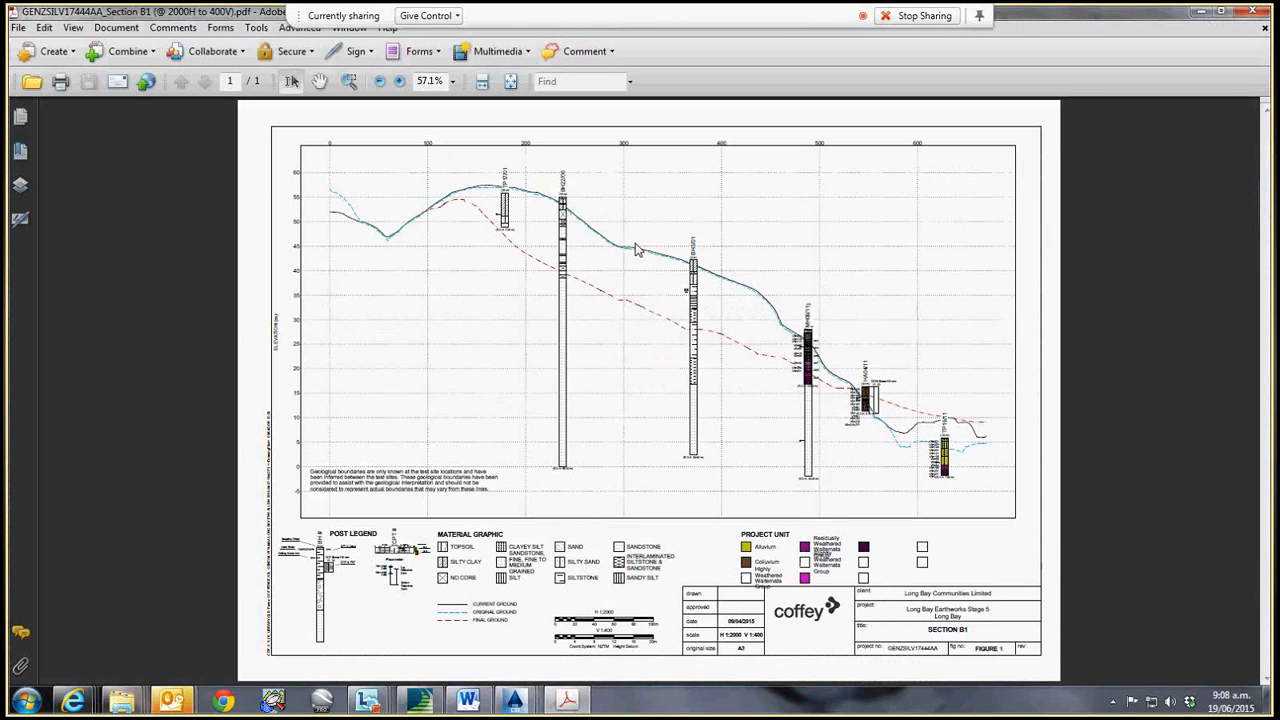
pyautogui.keyDown('ctrl'); pyautogui.scroll(3, 635, 249); pyautogui.keyUp('ctrl')
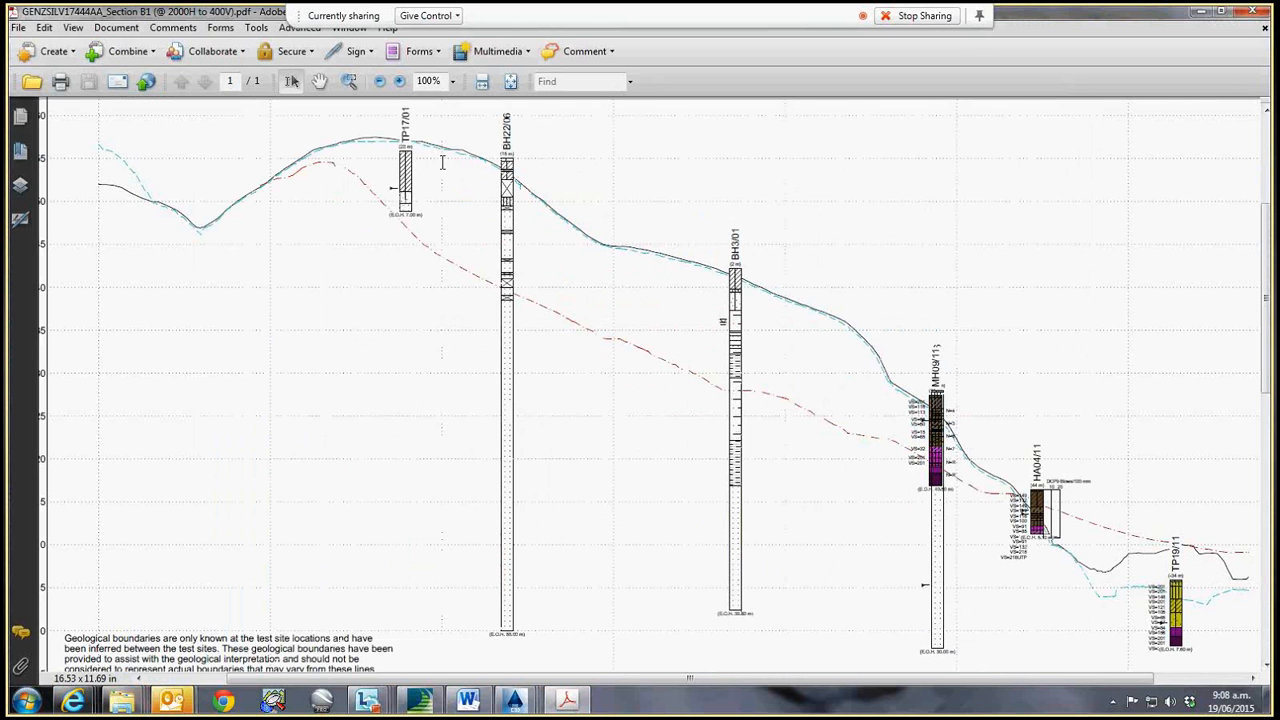
pyautogui.keyDown('ctrl'); pyautogui.scroll(3, 397, 140); pyautogui.keyUp('ctrl')
pyautogui.keyDown('ctrl'); pyautogui.scroll(4, 397, 140); pyautogui.keyUp('ctrl')
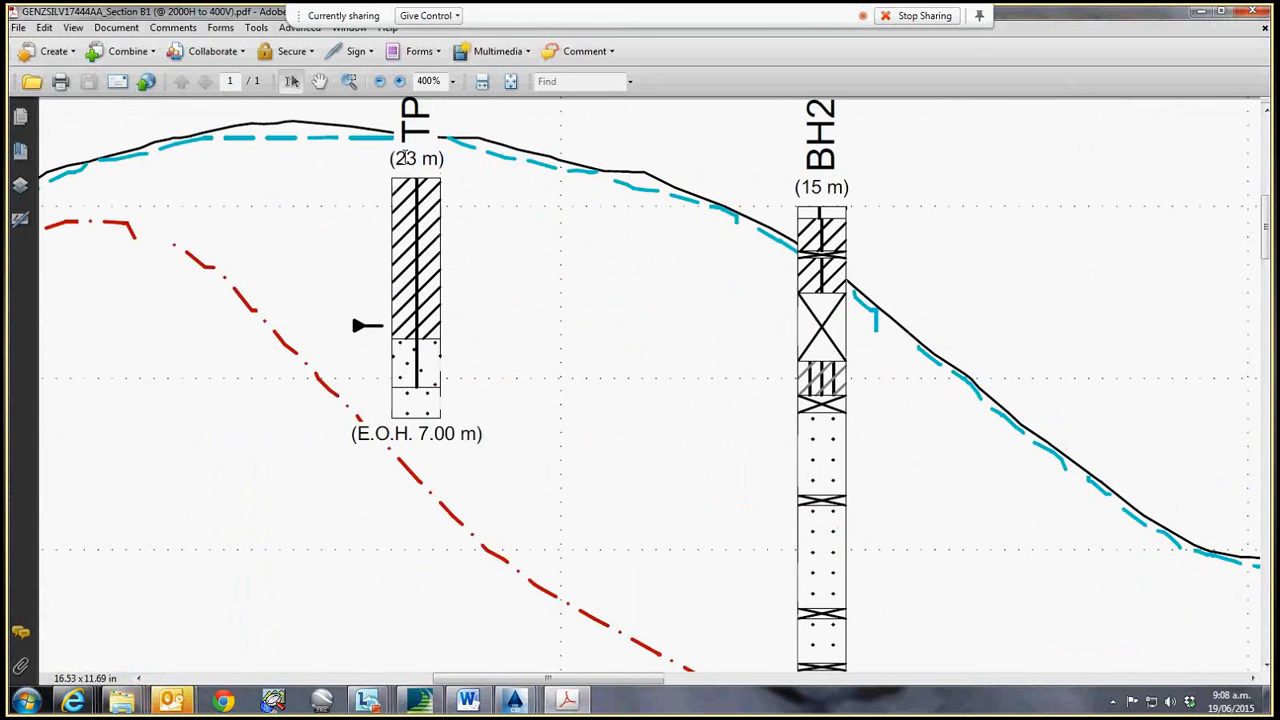
pyautogui.moveTo(391, 158); pyautogui.dragTo(478, 166)
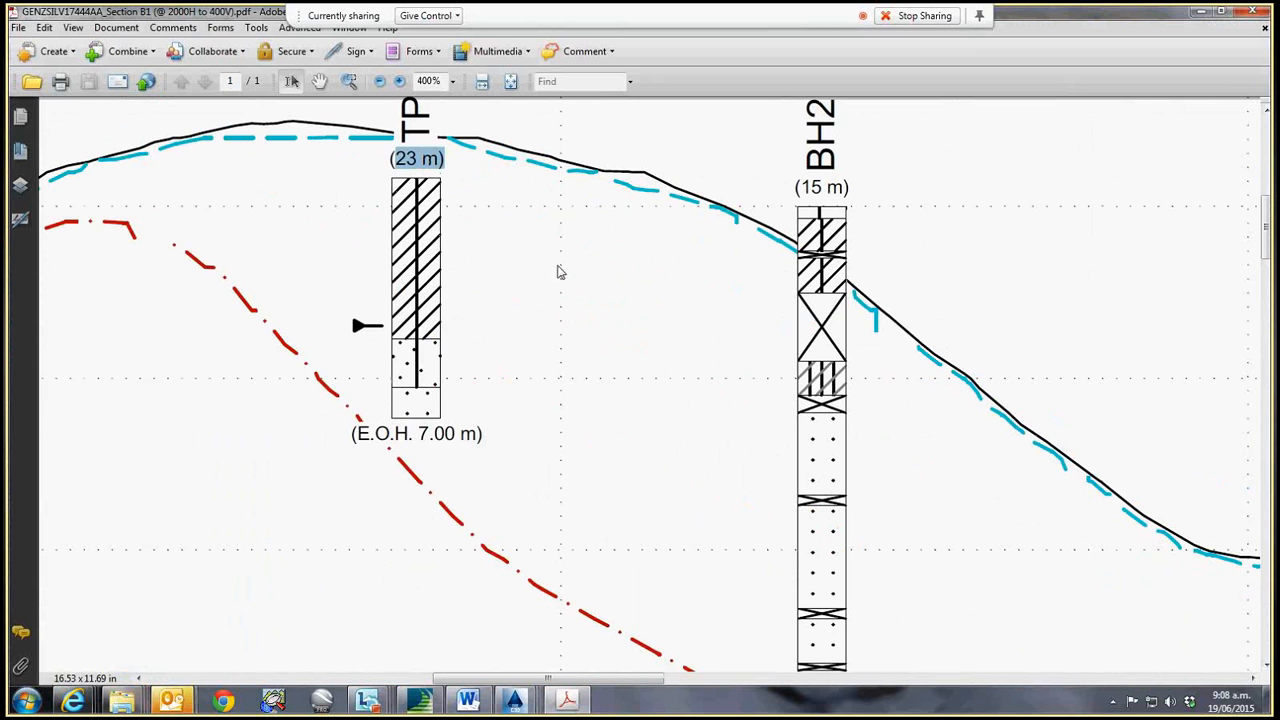
pyautogui.moveTo(355, 433); pyautogui.dragTo(485, 434)
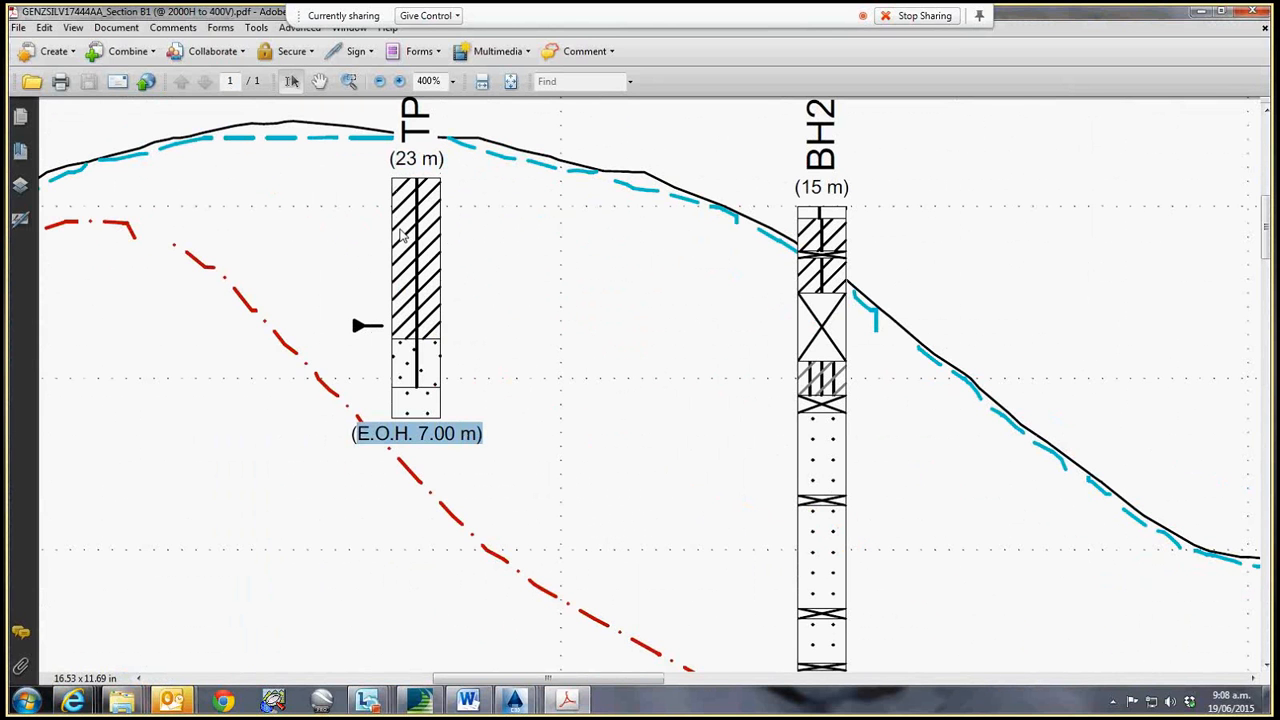
# - Examine the Material Graphic and Project Unit legends of Section B1, highlighting the overlapping "Slightly" label
pyautogui.scroll(-15, 471, 400)
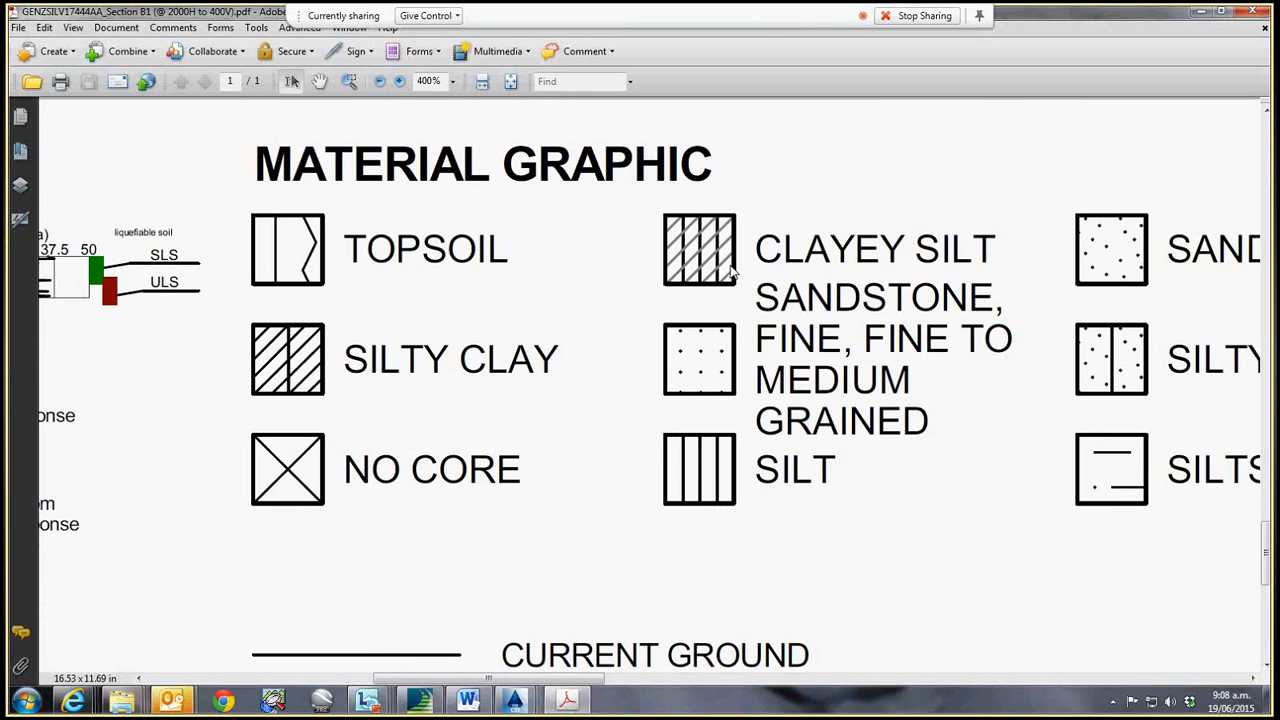
pyautogui.keyDown('ctrl'); pyautogui.scroll(-6, 731, 272); pyautogui.keyUp('ctrl')
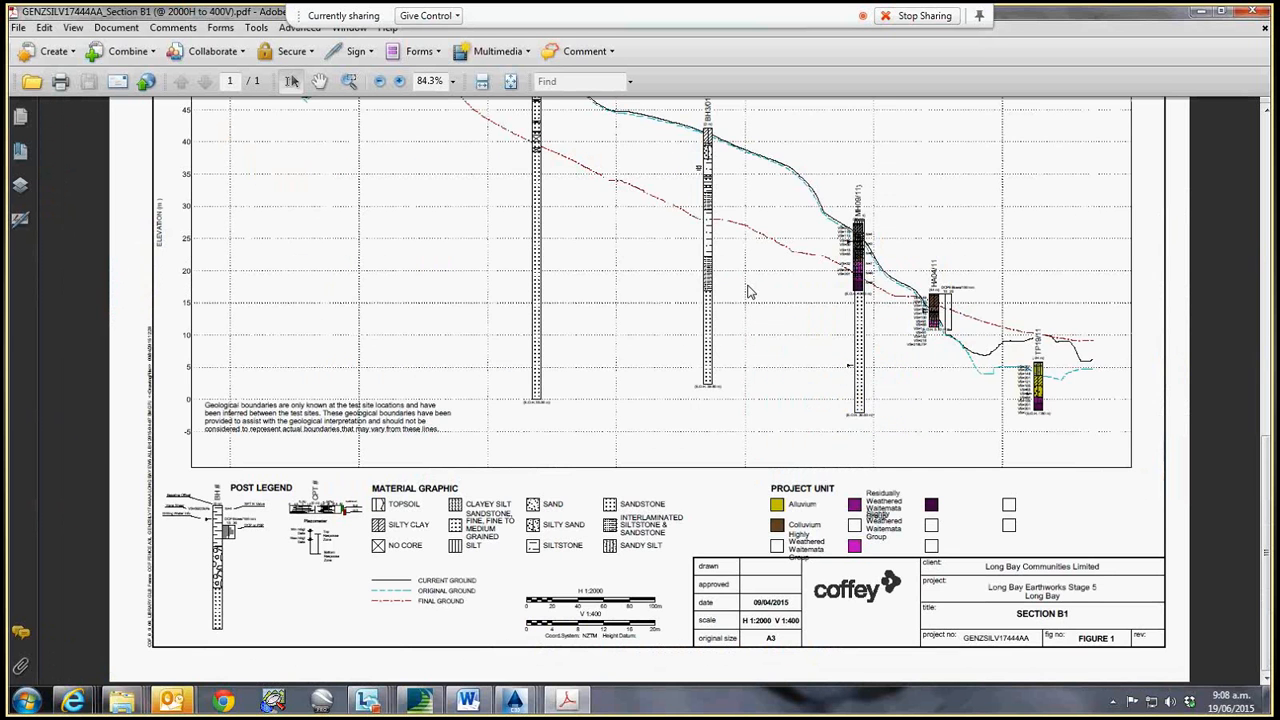
pyautogui.keyDown('ctrl'); pyautogui.scroll(-2, 712, 336); pyautogui.keyUp('ctrl')
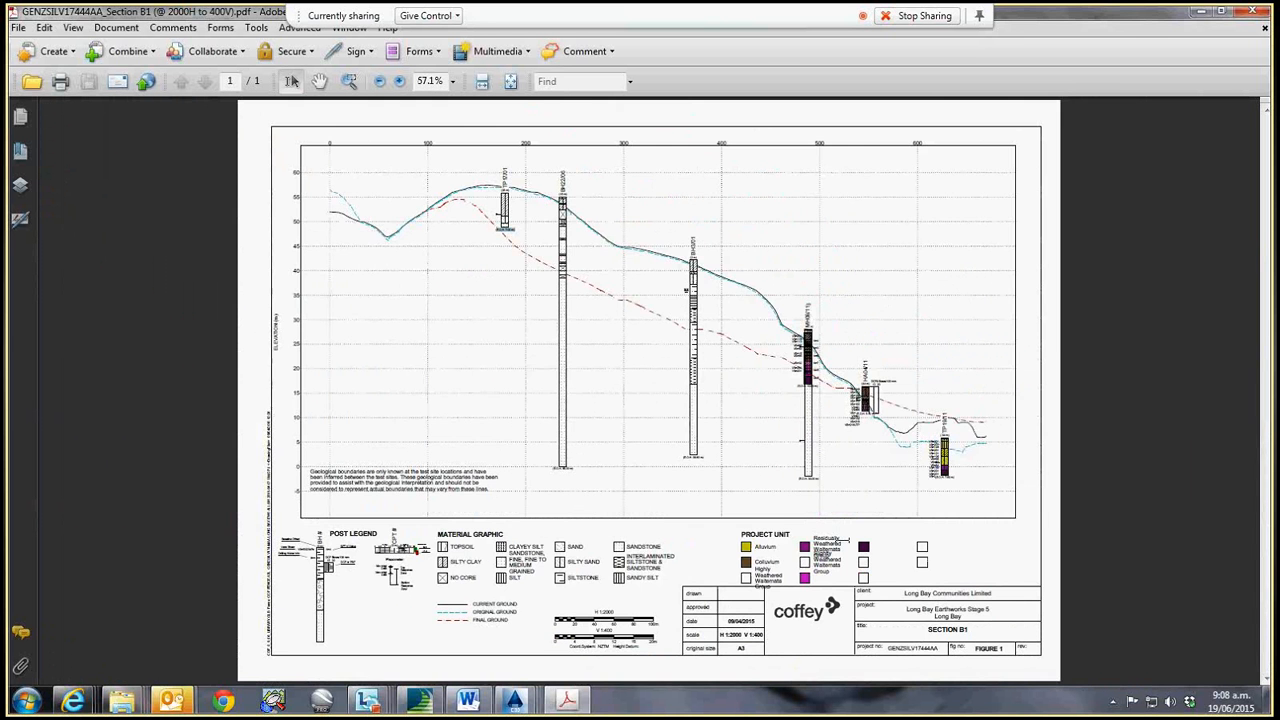
pyautogui.keyDown('ctrl'); pyautogui.scroll(3, 843, 565); pyautogui.keyUp('ctrl')
pyautogui.keyDown('ctrl'); pyautogui.scroll(4, 843, 565); pyautogui.keyUp('ctrl')
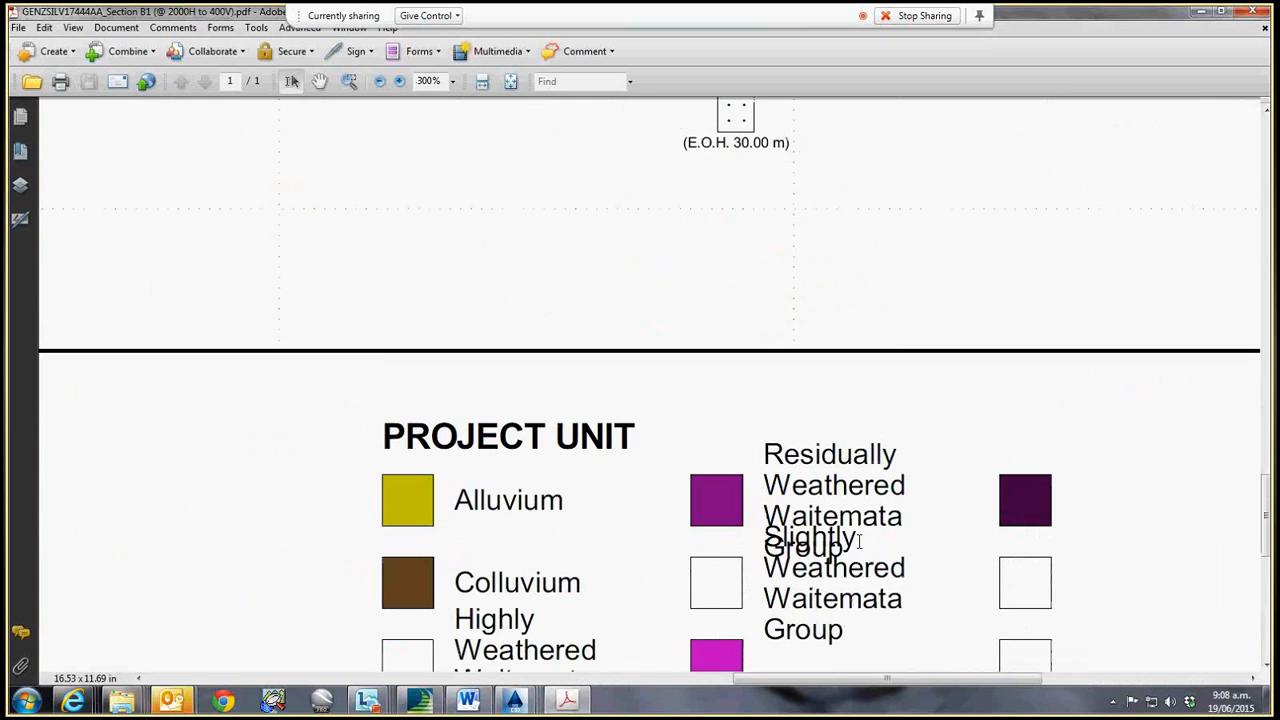
pyautogui.moveTo(855, 545); pyautogui.dragTo(765, 540)
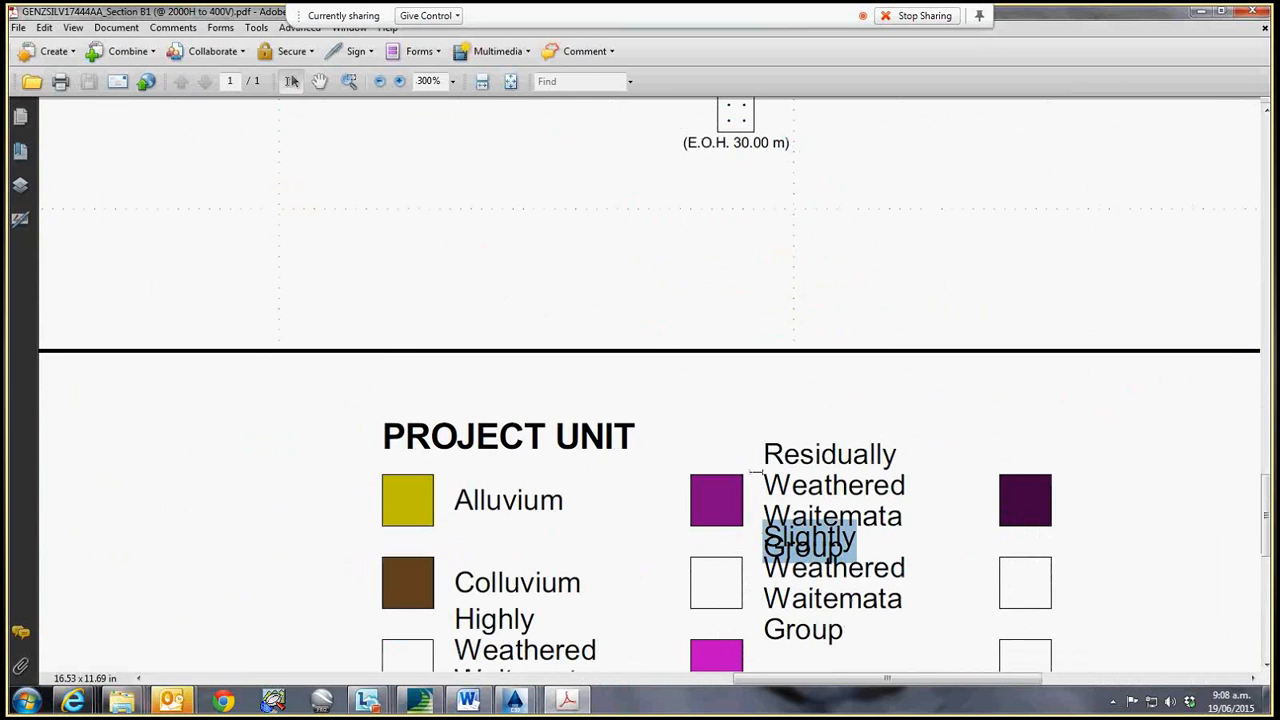
# - Review the whole Section B1 profile with its ground lines and borehole logs, and minimize the PDF
pyautogui.keyDown('ctrl'); pyautogui.scroll(-1, 748, 470); pyautogui.keyUp('ctrl')
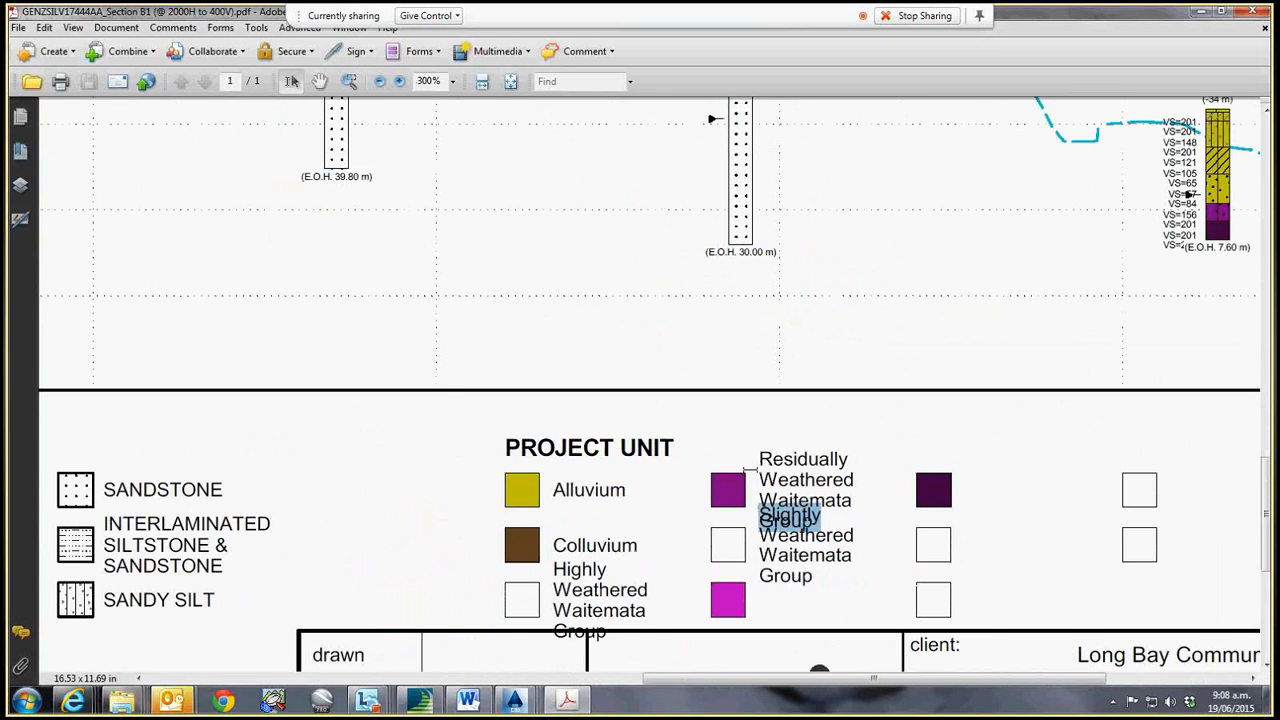
pyautogui.keyDown('ctrl'); pyautogui.scroll(-4, 748, 470); pyautogui.keyUp('ctrl')
pyautogui.scroll(1, 788, 355)
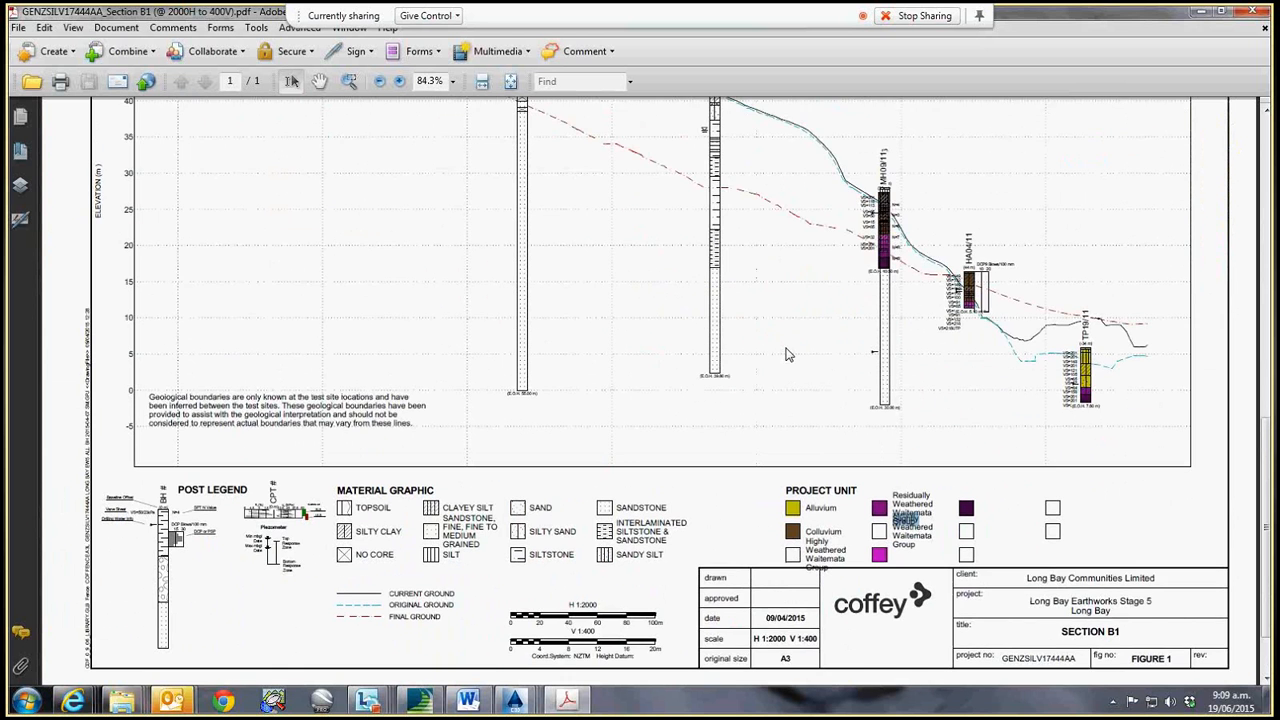
pyautogui.scroll(3, 788, 355)
pyautogui.scroll(3, 775, 349)
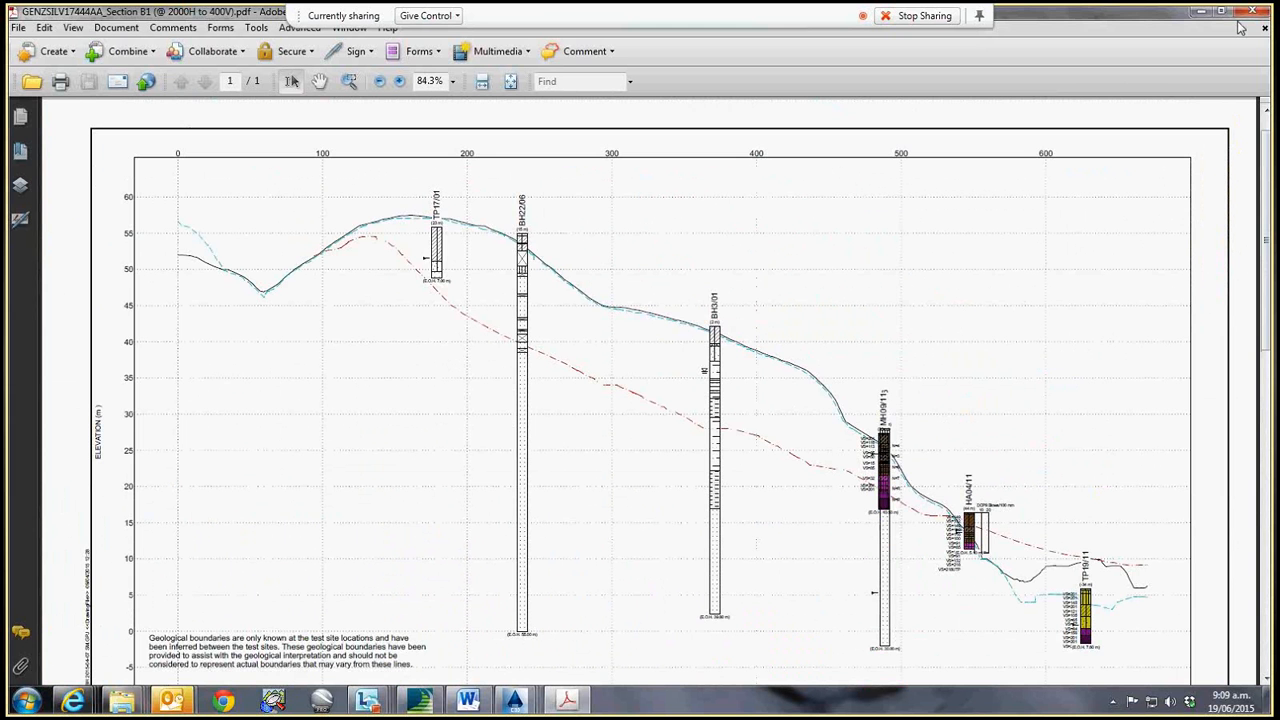
pyautogui.click(1201, 12)
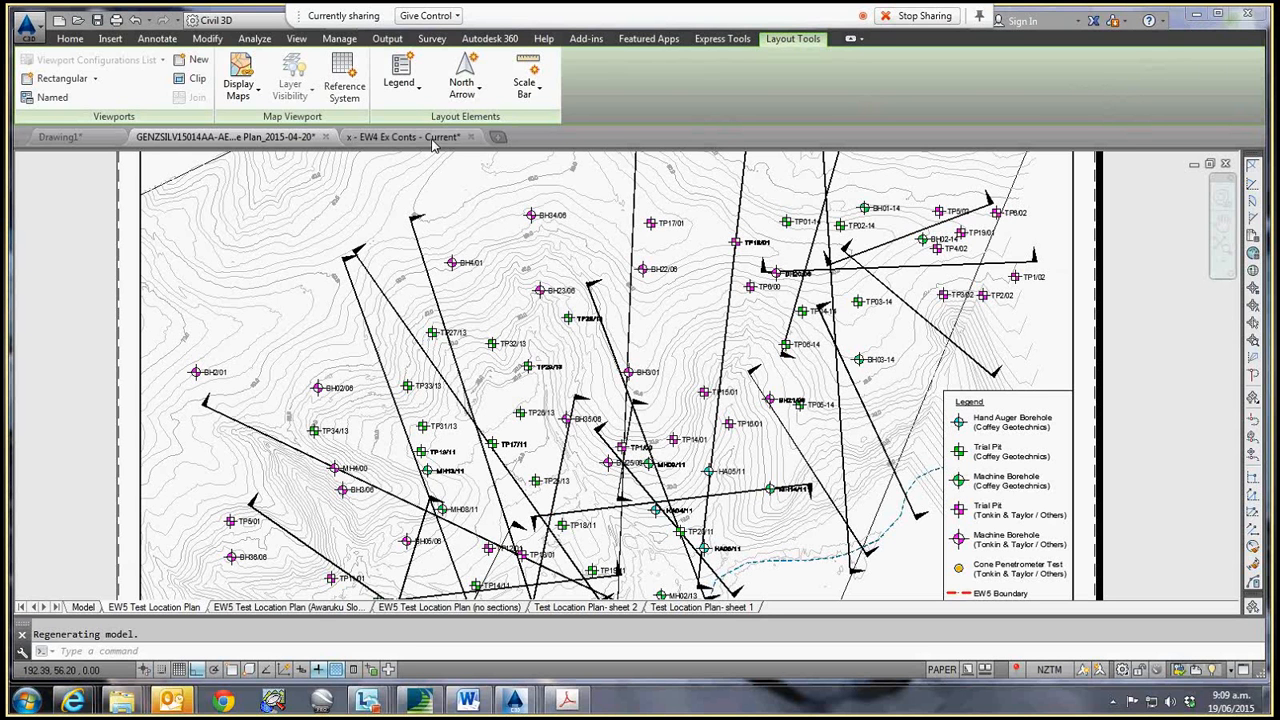
# - Switch to the "x - EW4 Ex Conts - Current" drawing in Civil 3D and show its contours in model space
pyautogui.moveTo(422, 143)
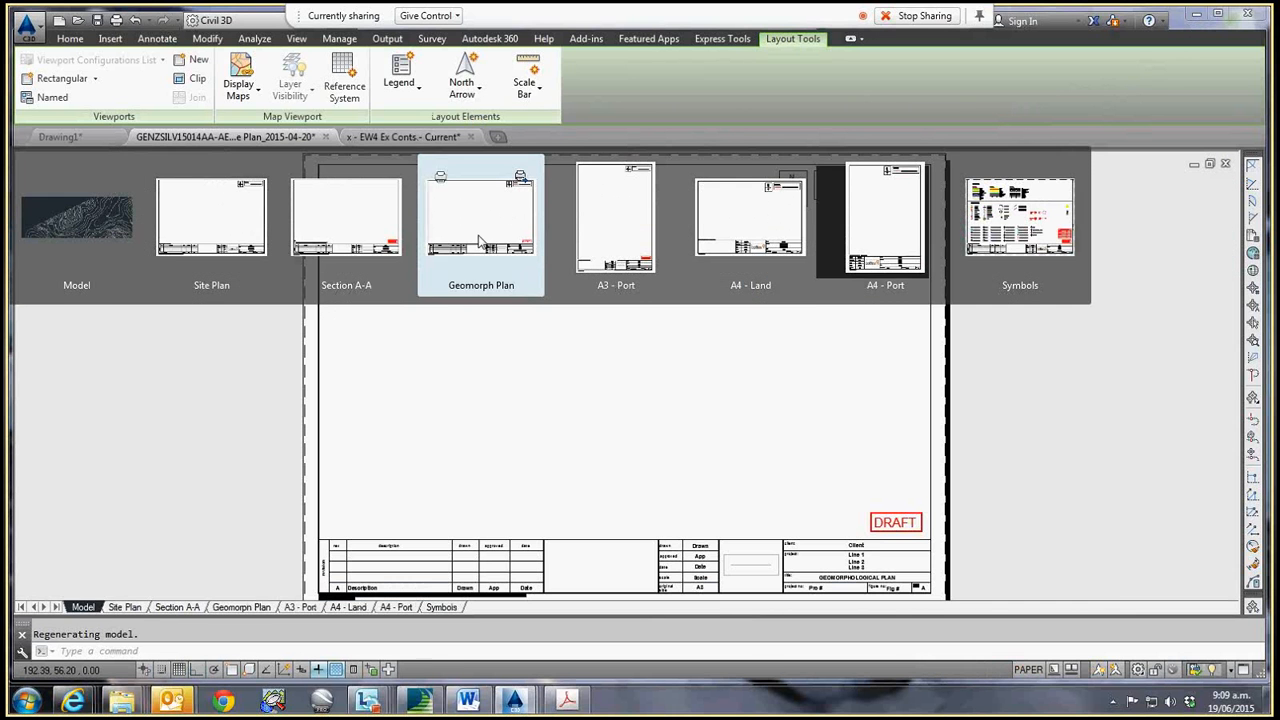
pyautogui.click(465, 215)
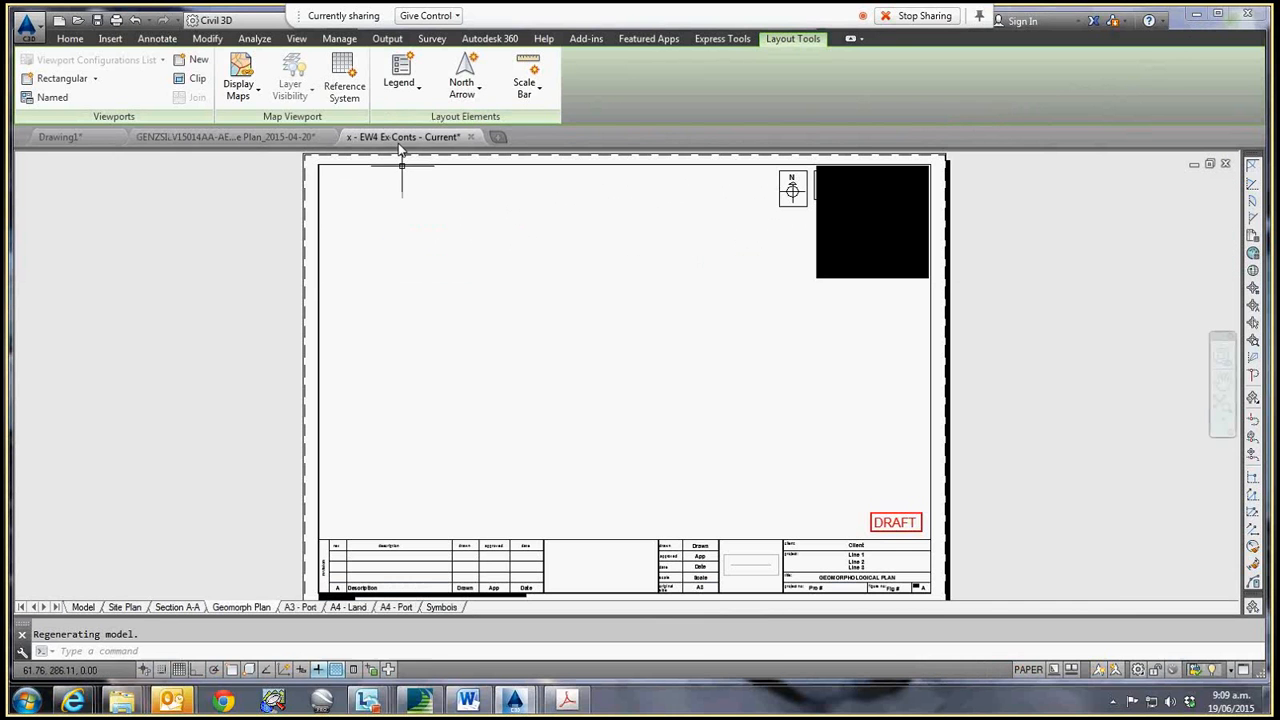
pyautogui.click(86, 607)
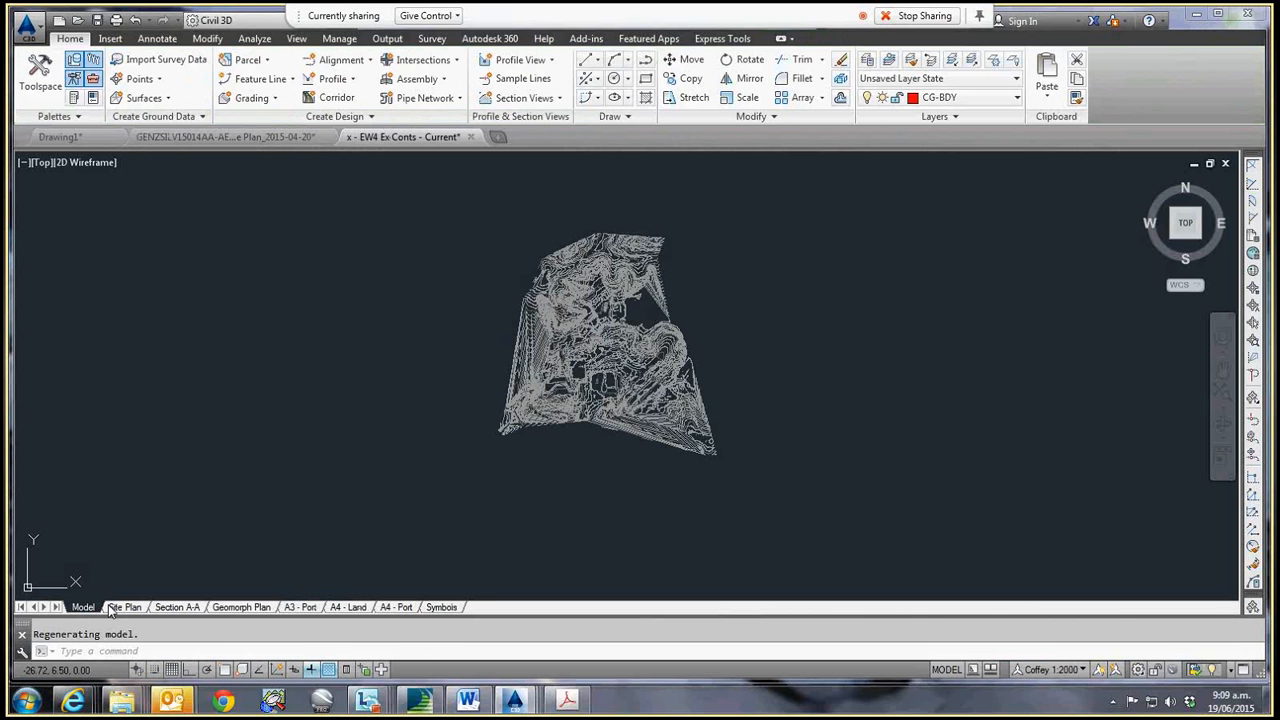
pyautogui.scroll(6, 586, 333)
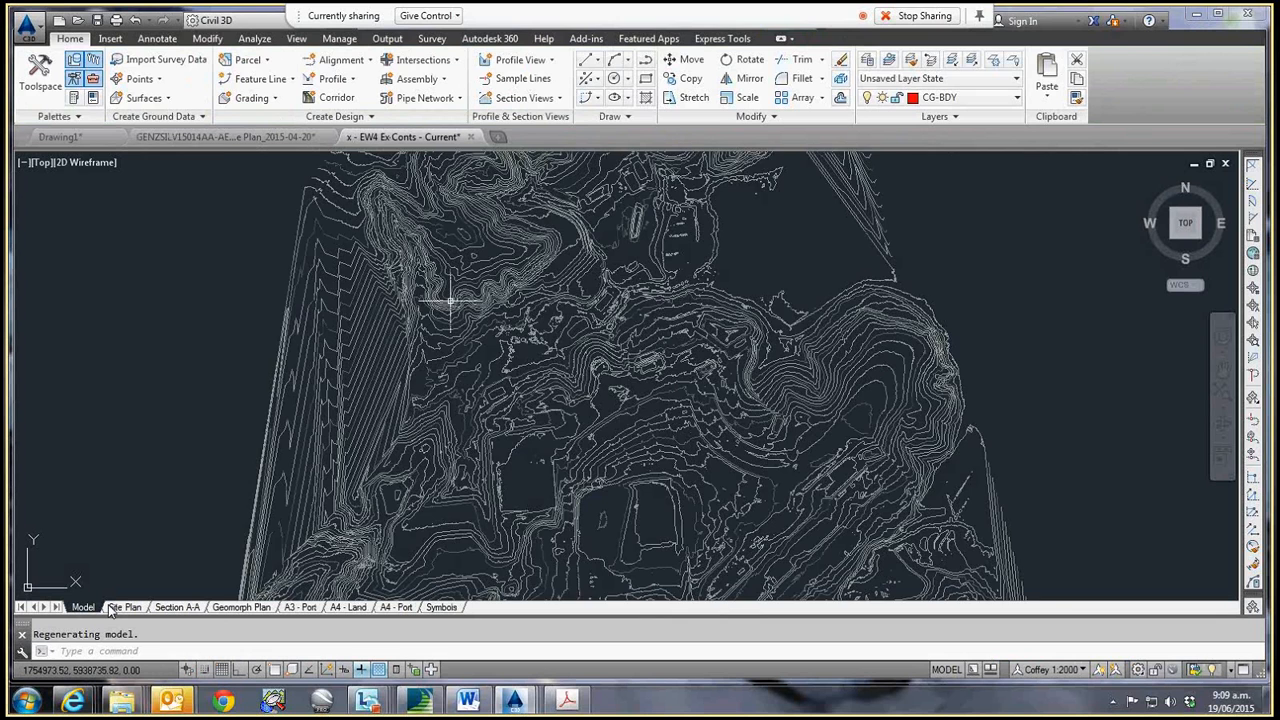
# - Thaw and turn on all layers in the contour drawing
pyautogui.scroll(2, 410, 303)
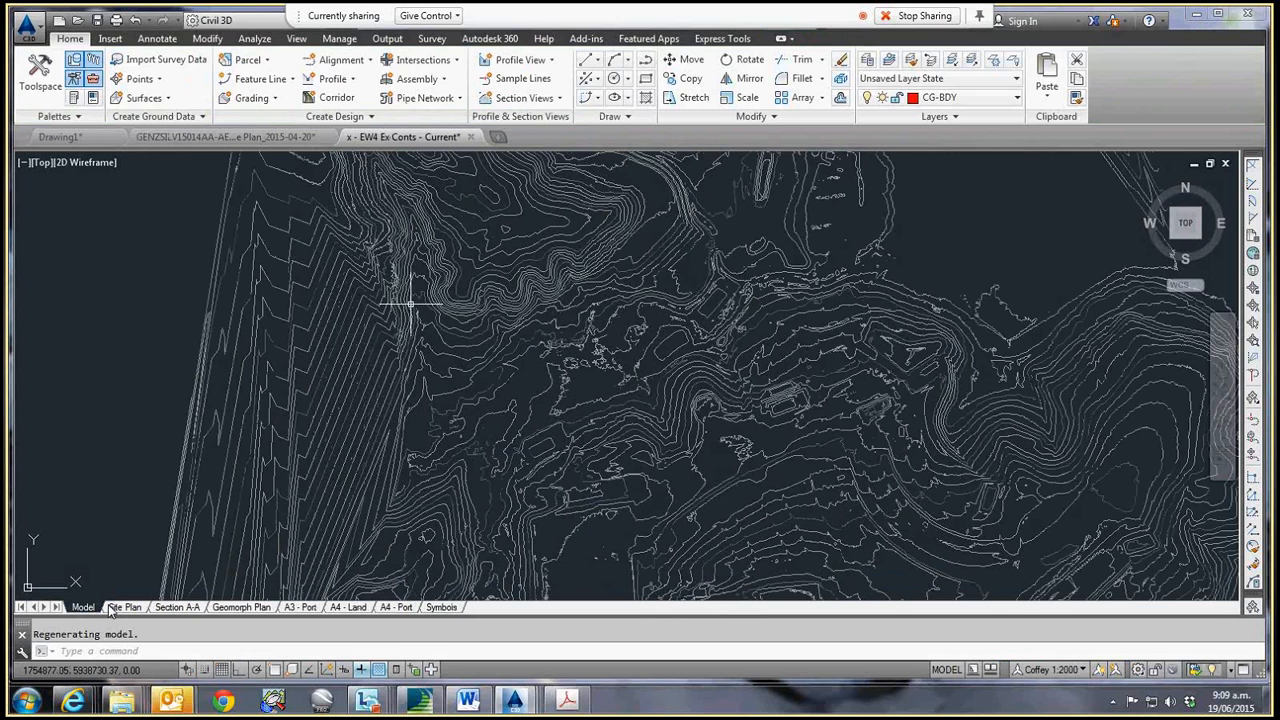
pyautogui.click(322, 314)
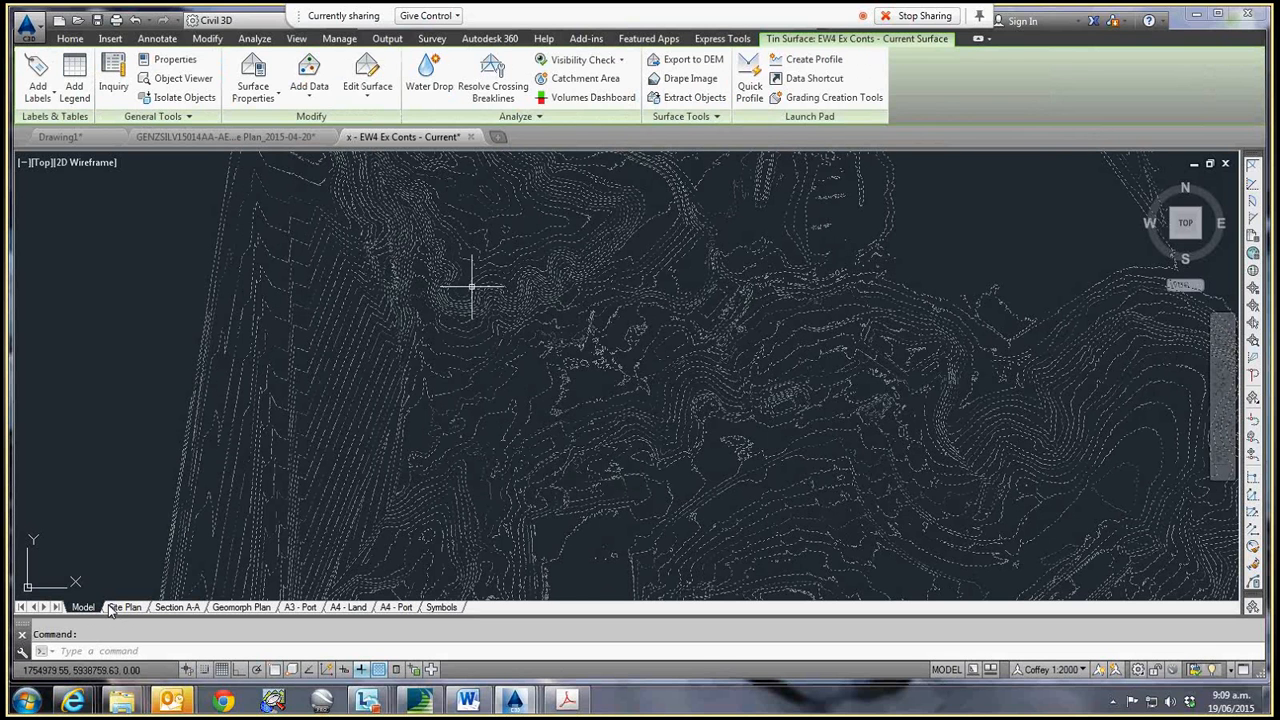
pyautogui.click(70, 38)
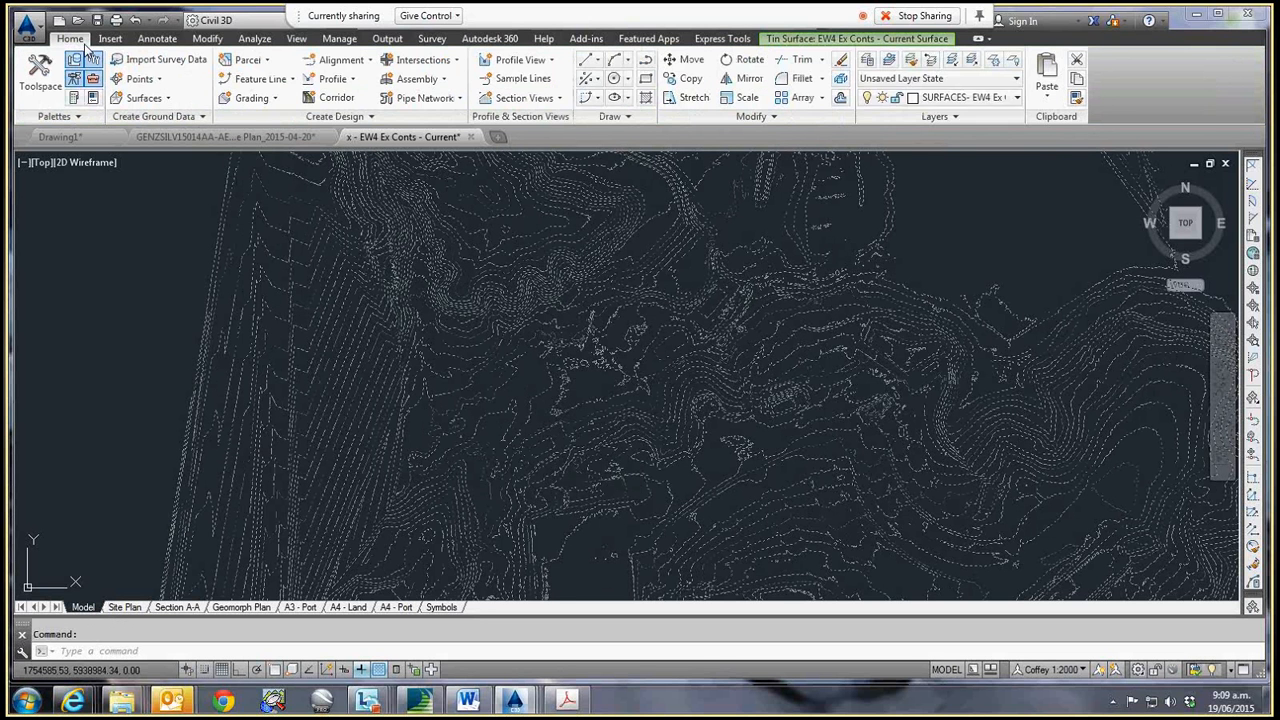
pyautogui.click(960, 120)
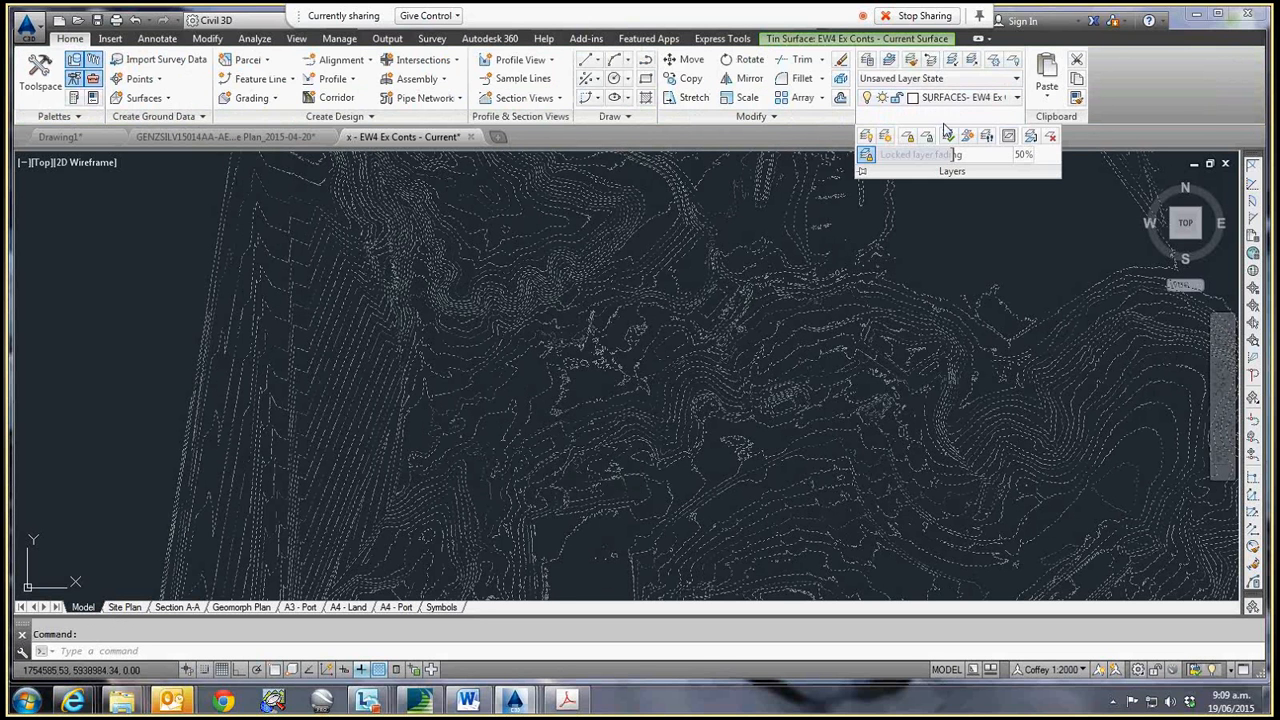
pyautogui.click(866, 136)
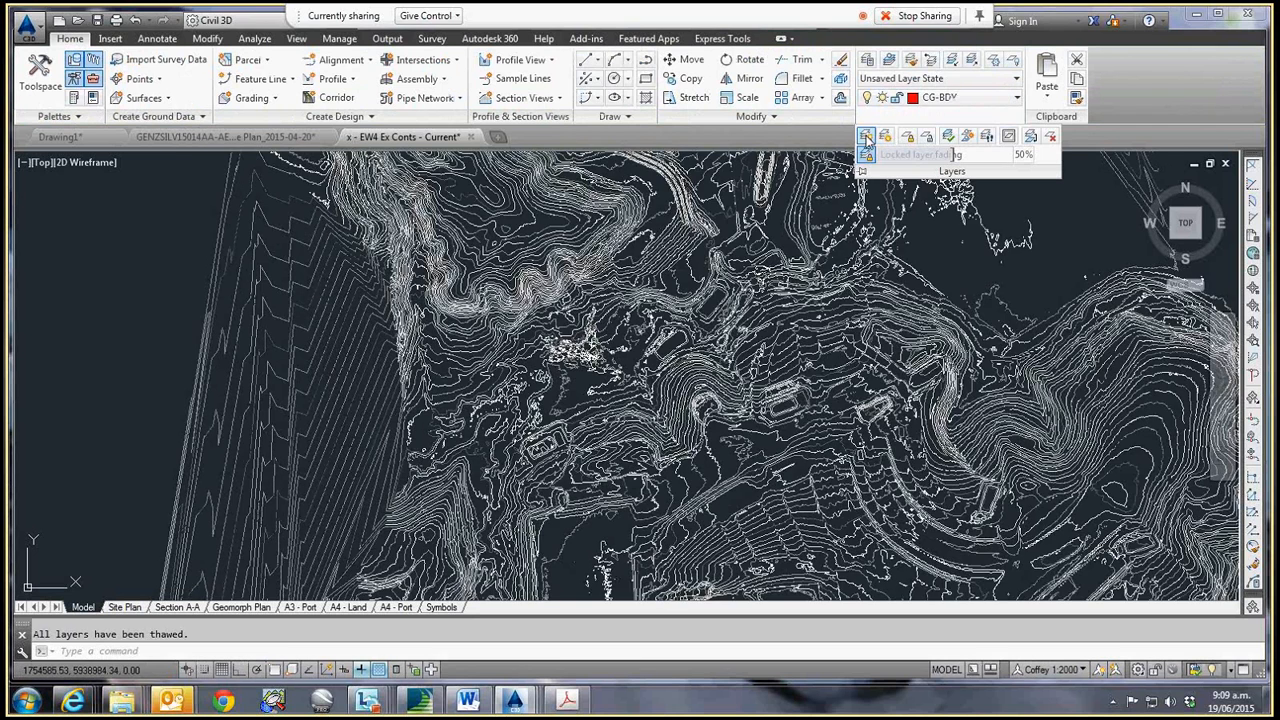
# - Select one of the ground contours and turn on Quick Properties to show its object type and layer
pyautogui.scroll(5, 451, 286)
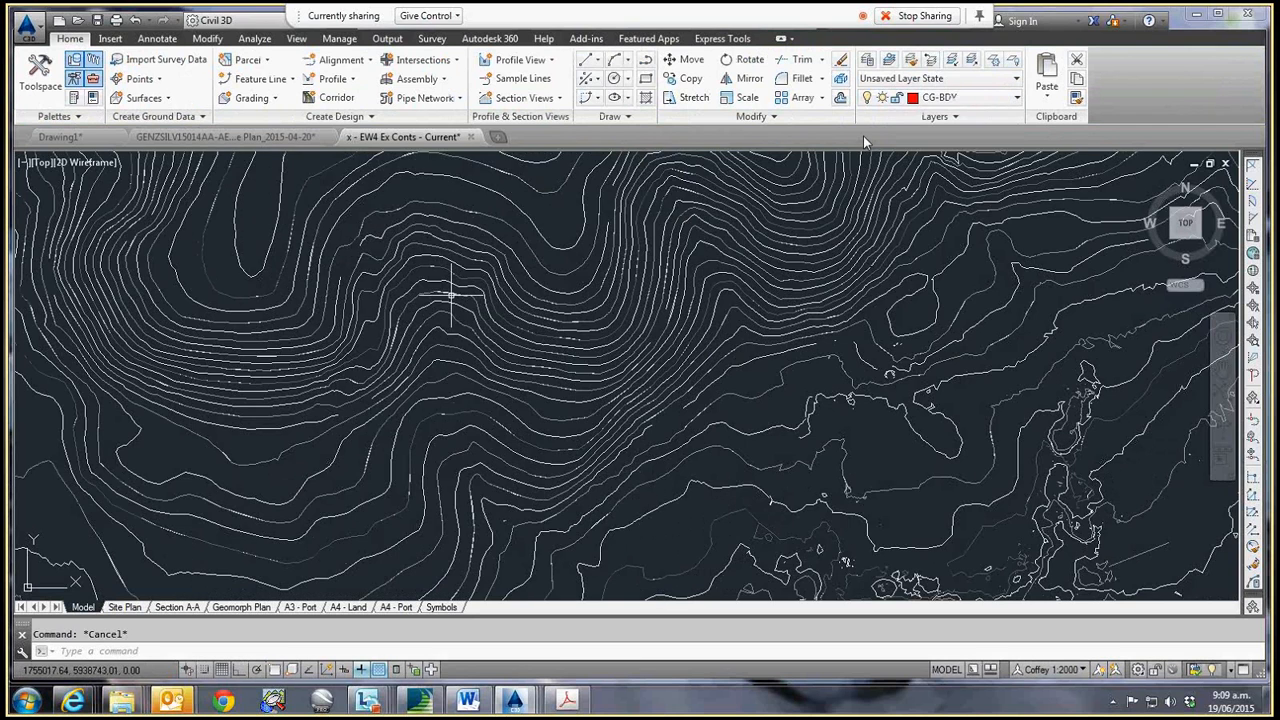
pyautogui.click(421, 256)
pyautogui.moveTo(416, 259)
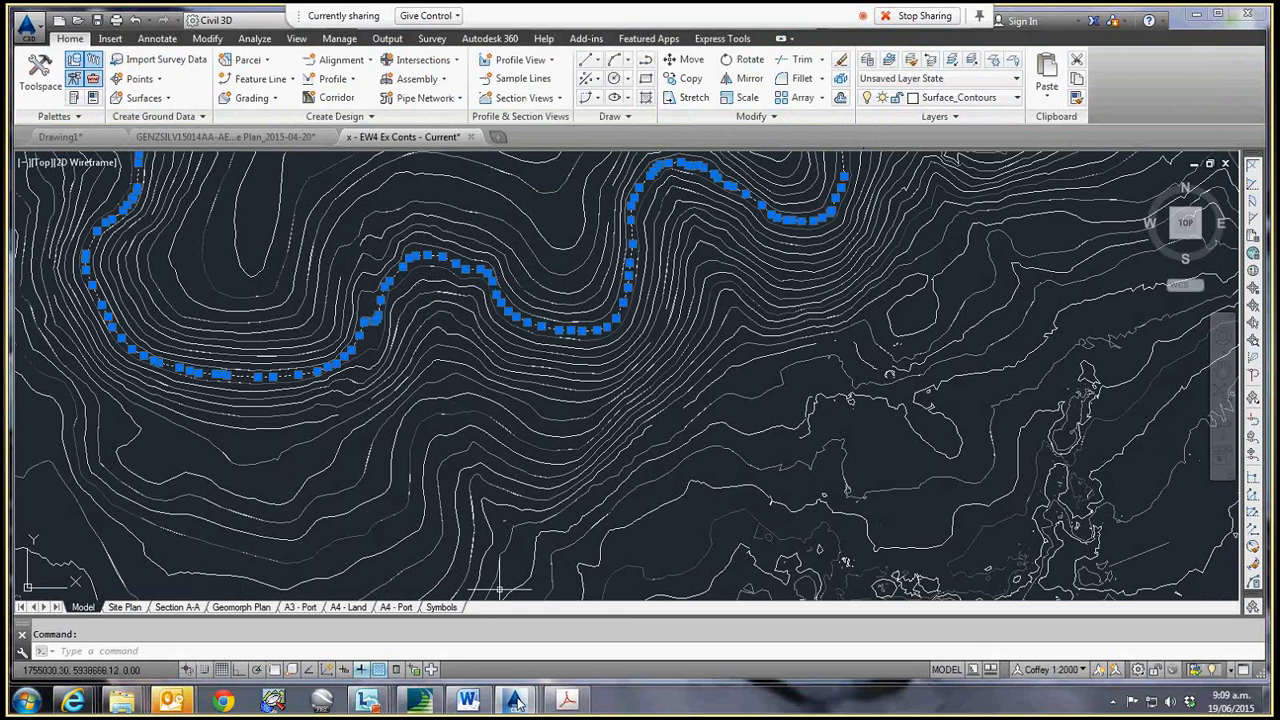
pyautogui.click(397, 670)
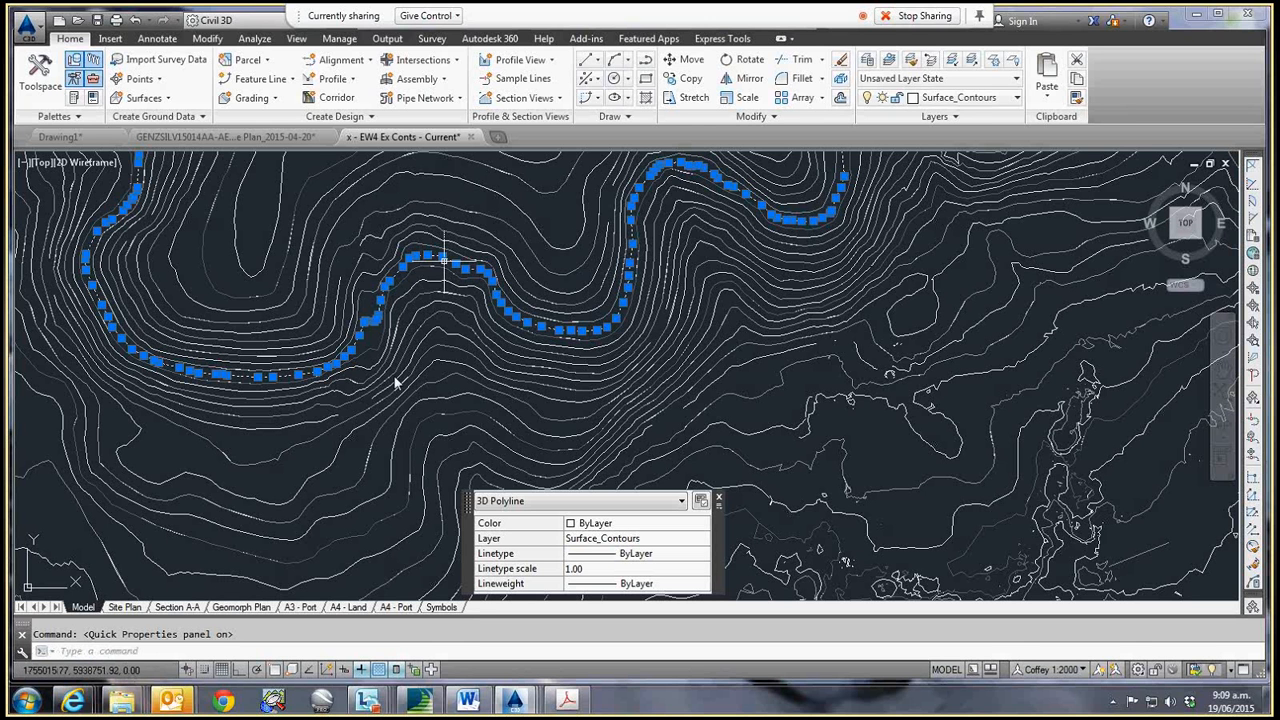
pyautogui.moveTo(443, 258)
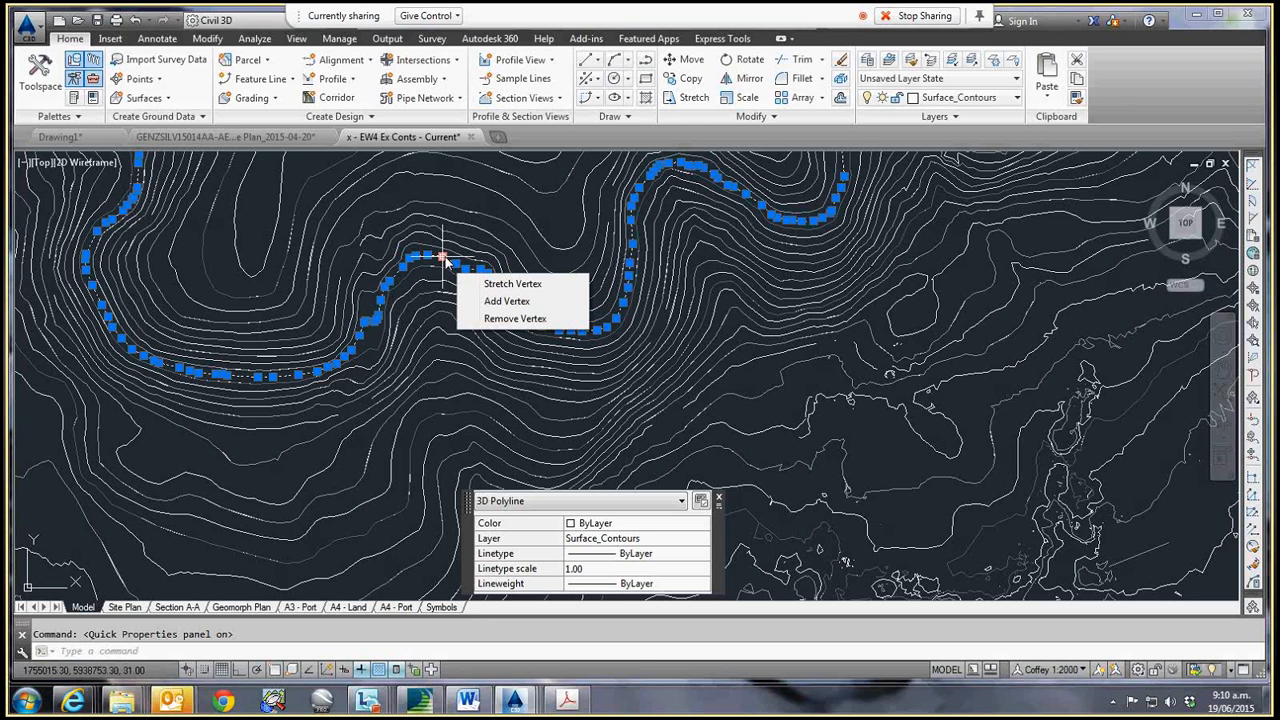
pyautogui.press('Escape')
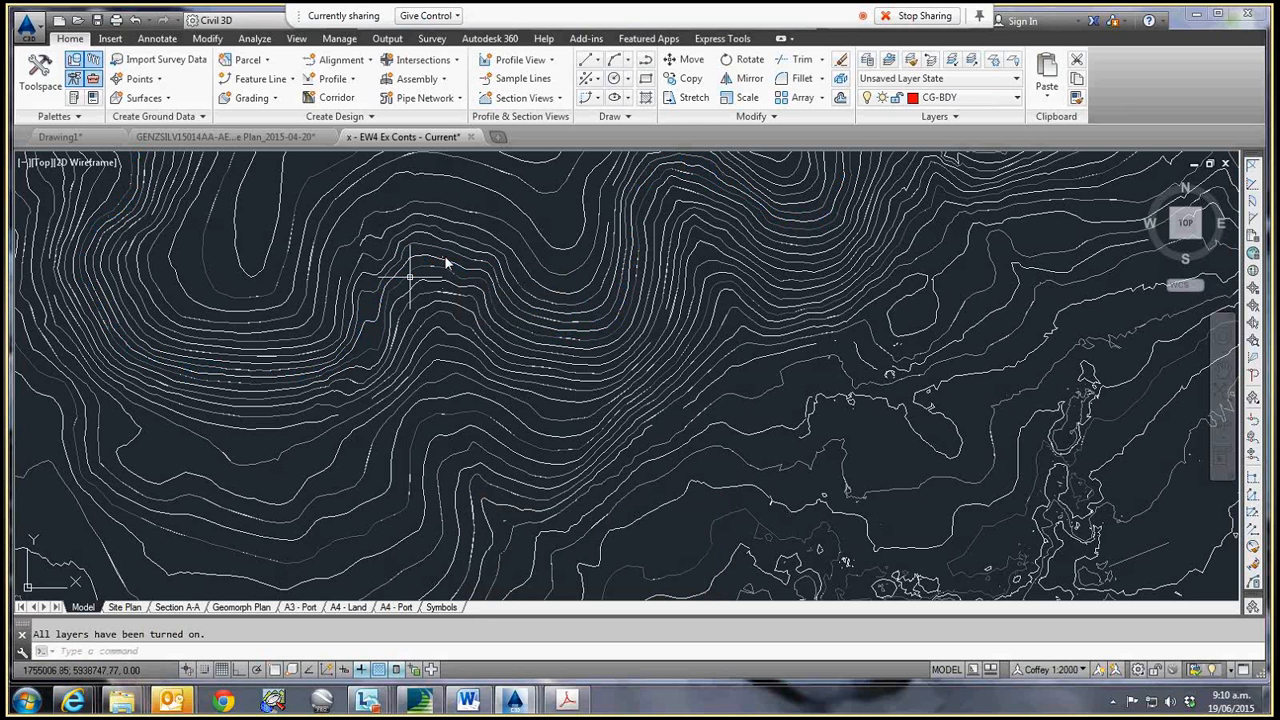
# - Check the Vertex Z elevation of the same 3D polyline contour in its full properties, and close them
pyautogui.click(444, 263)
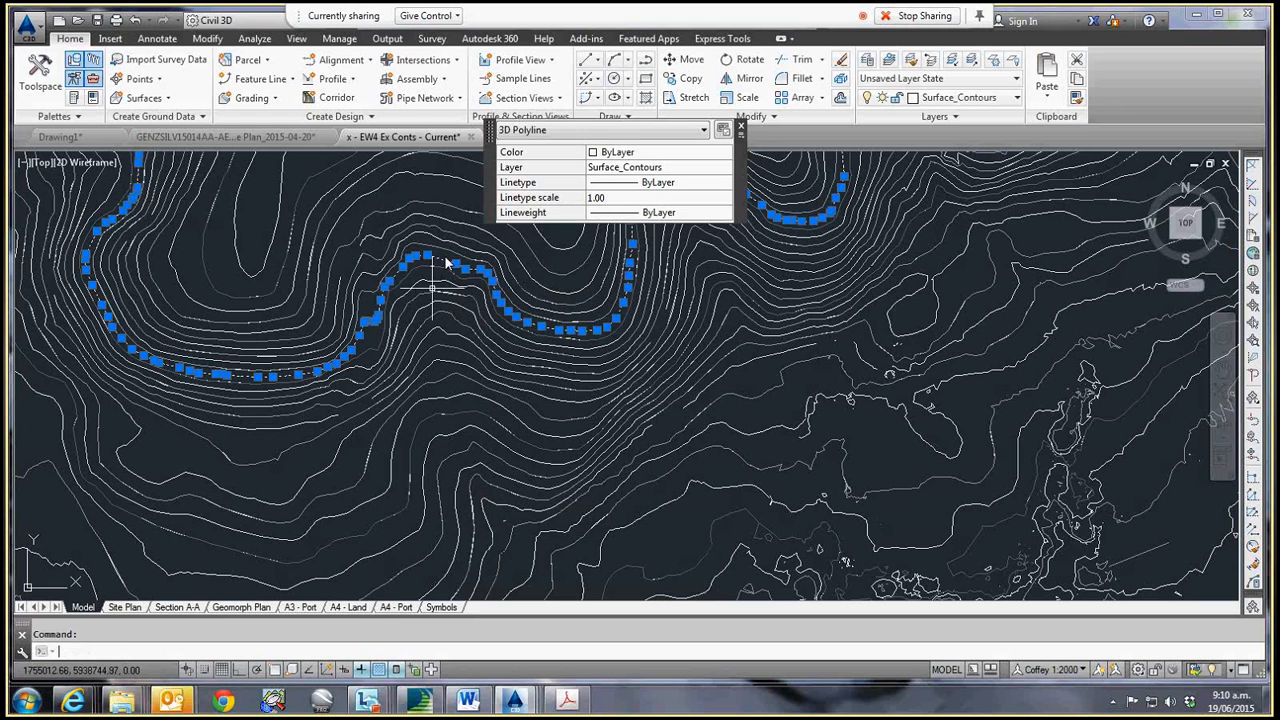
pyautogui.hotkey('ctrl', '1')
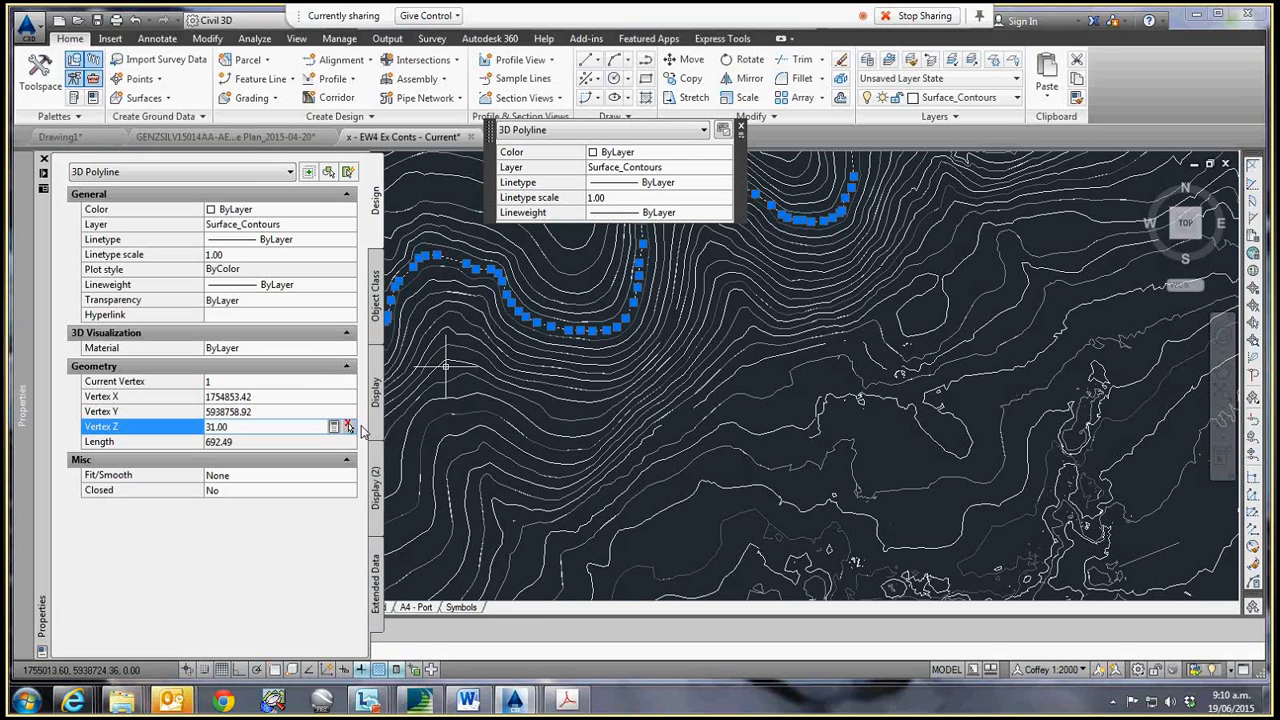
pyautogui.press('Escape')
pyautogui.click(43, 160)
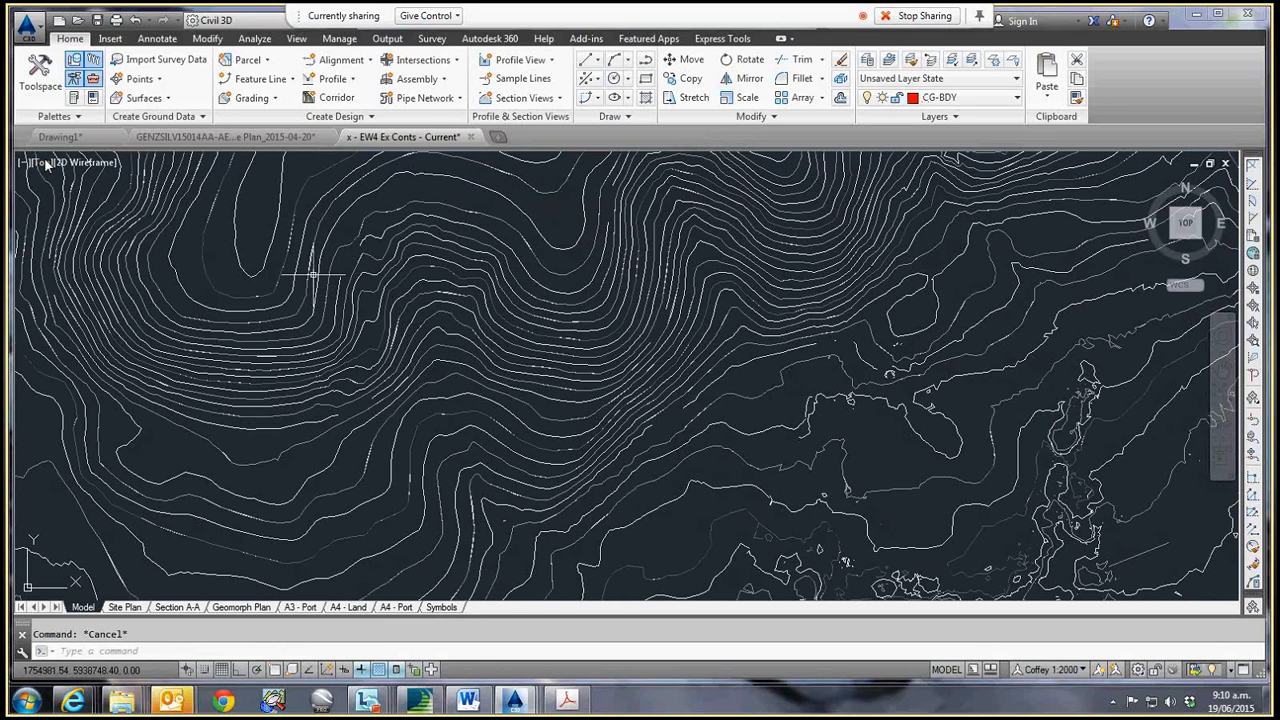
# - Display the Toolspace Prospector and expand the drawing's Surfaces collection
pyautogui.scroll(-5, 331, 320)
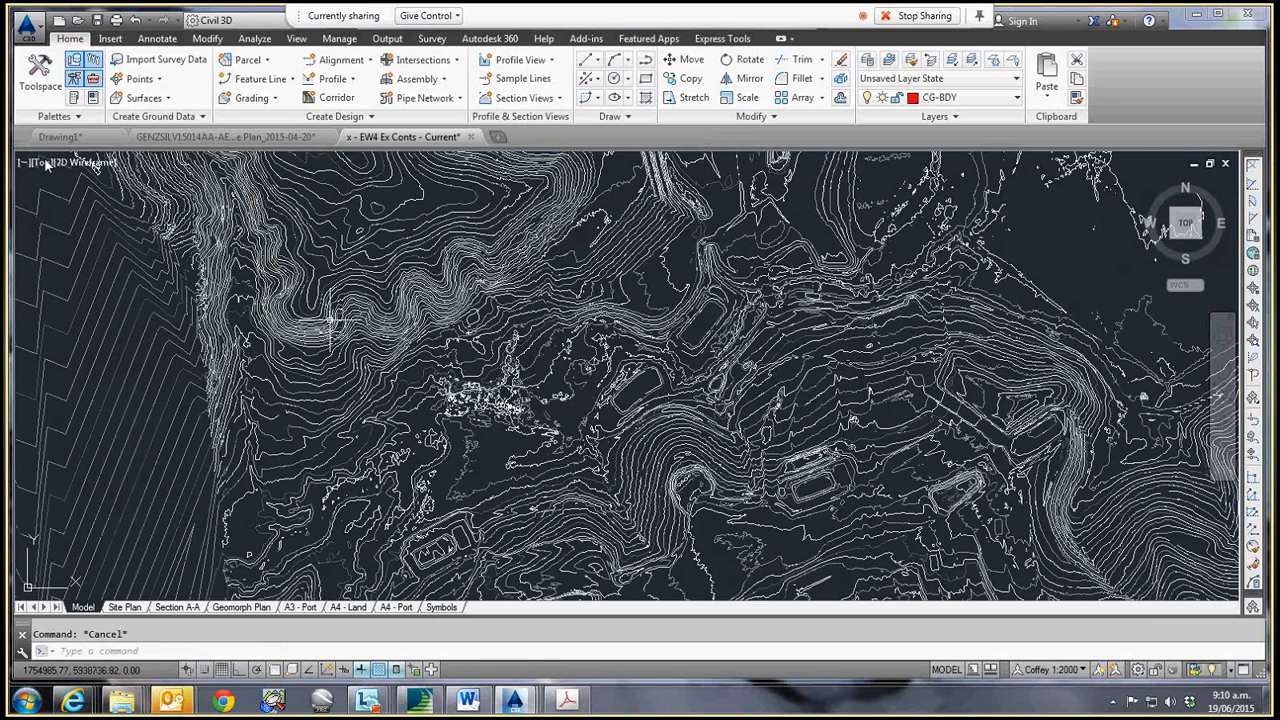
pyautogui.scroll(-2, 331, 320)
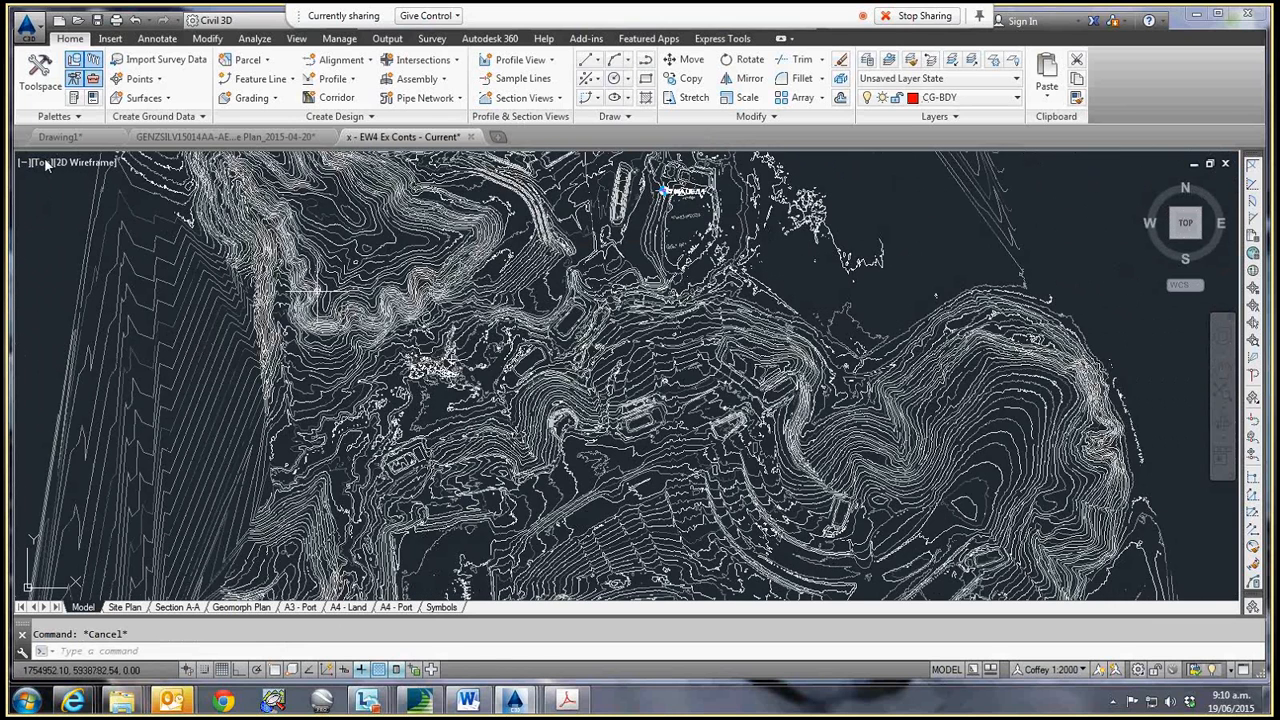
pyautogui.click(76, 63)
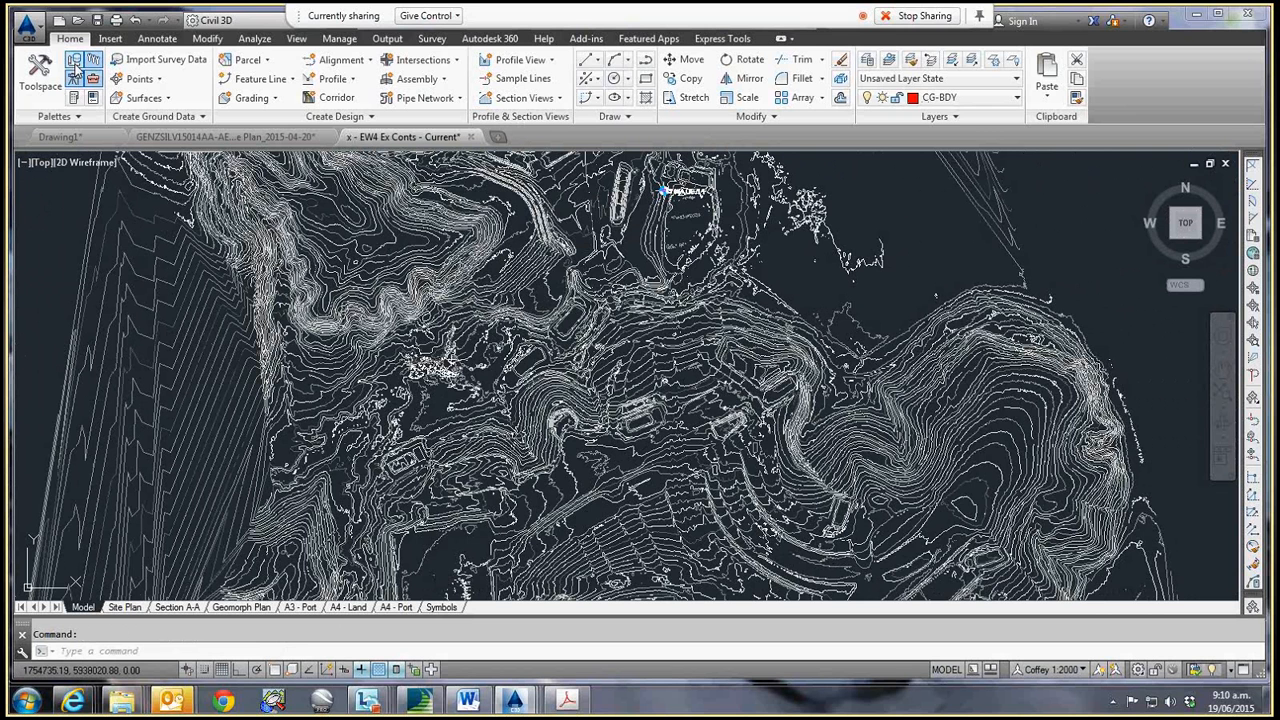
pyautogui.click(76, 65)
pyautogui.moveTo(24, 243)
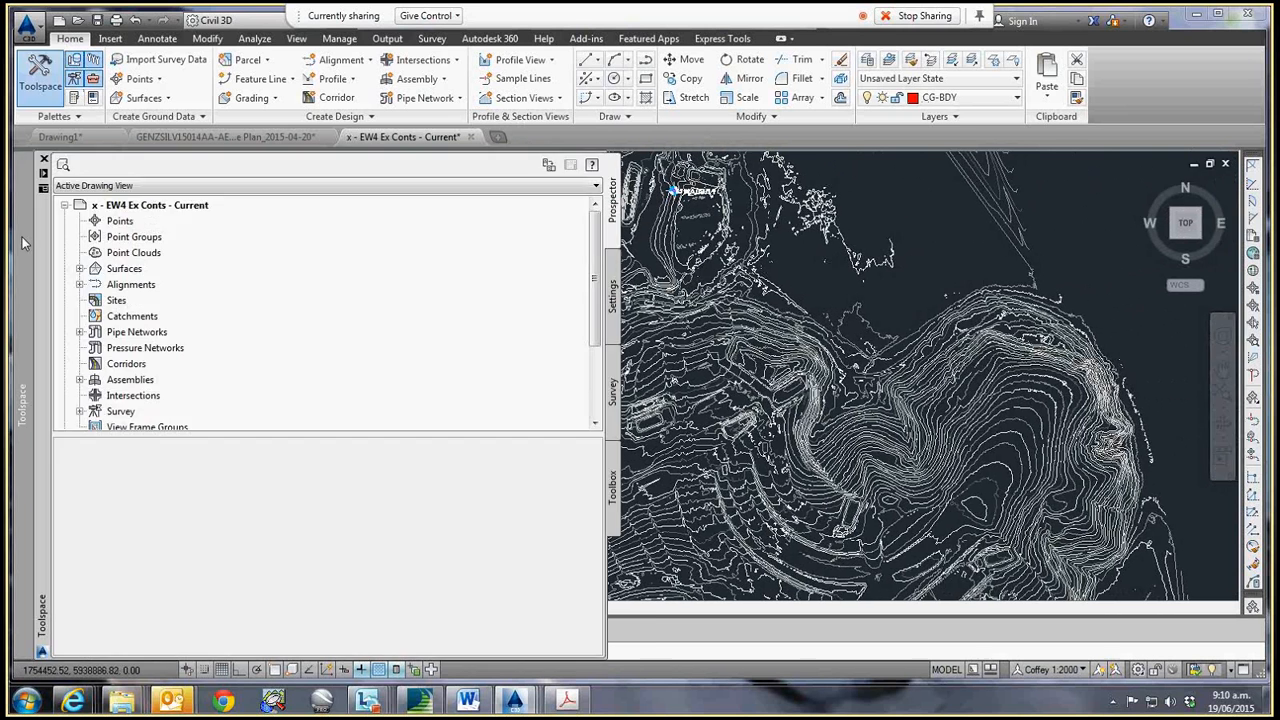
pyautogui.click(79, 268)
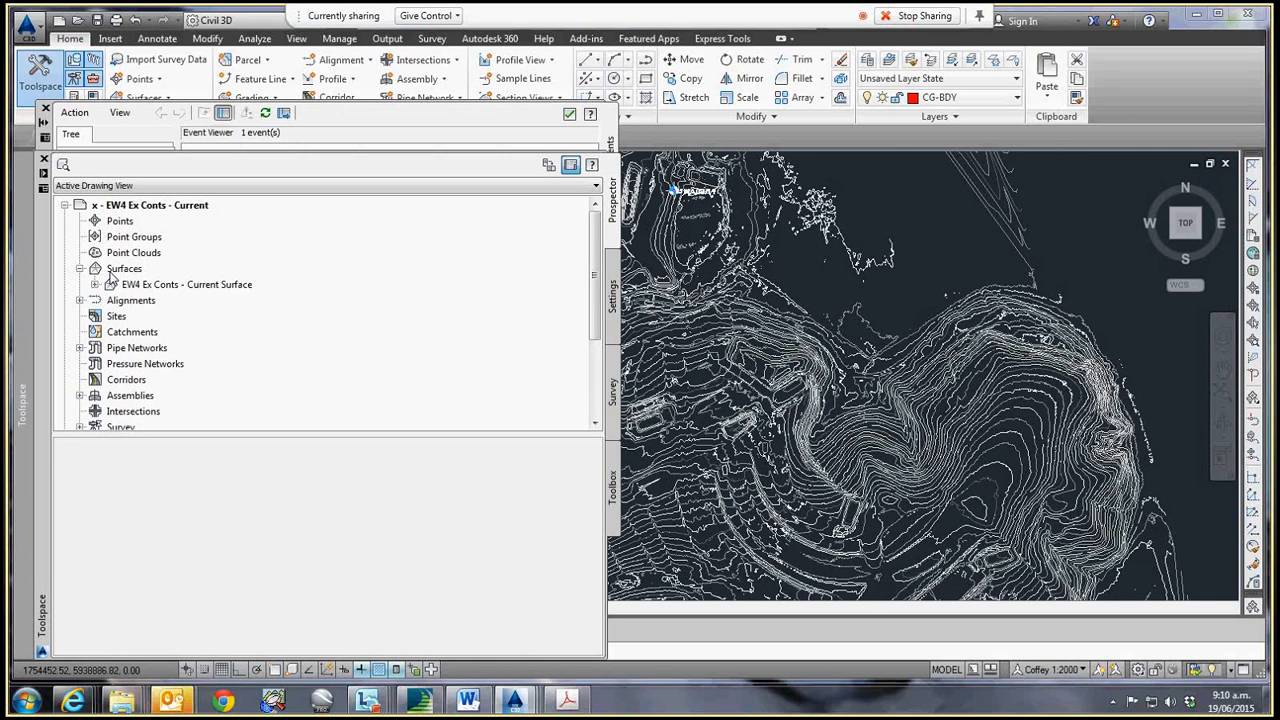
# - Create a TIN surface named "Existing Ground Surface" with the Standard style
pyautogui.rightClick(118, 269)
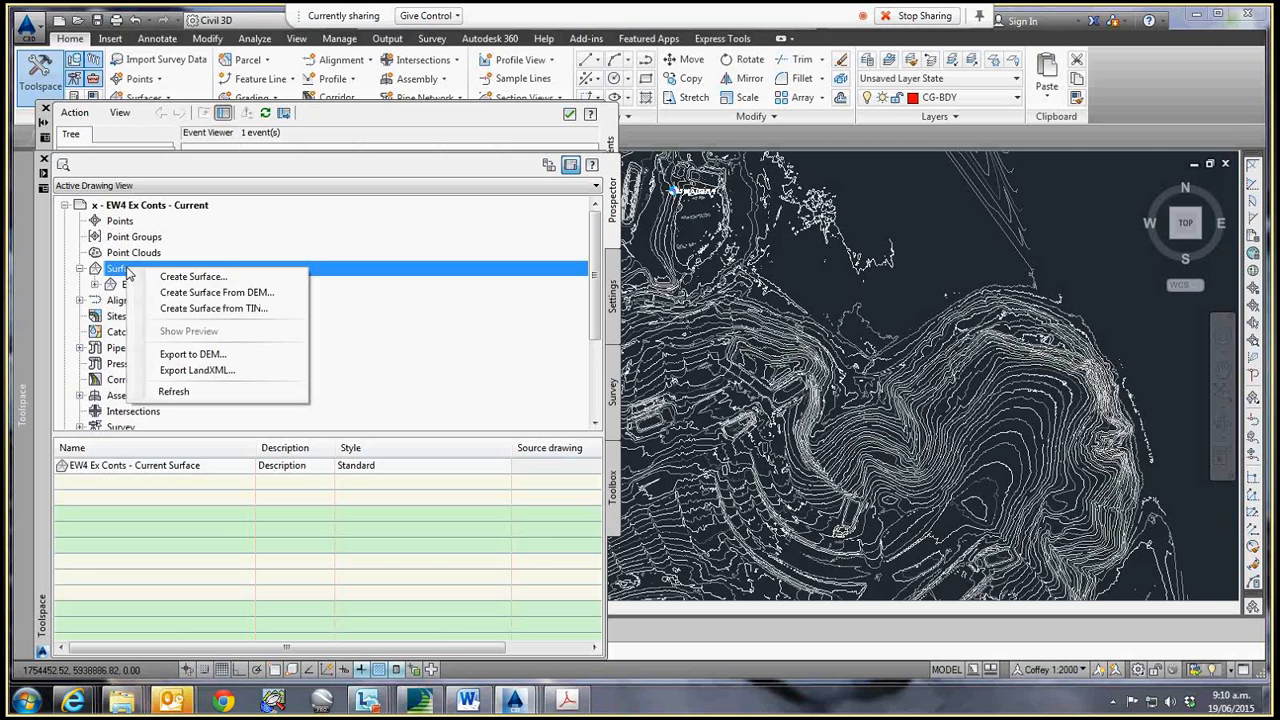
pyautogui.click(178, 277)
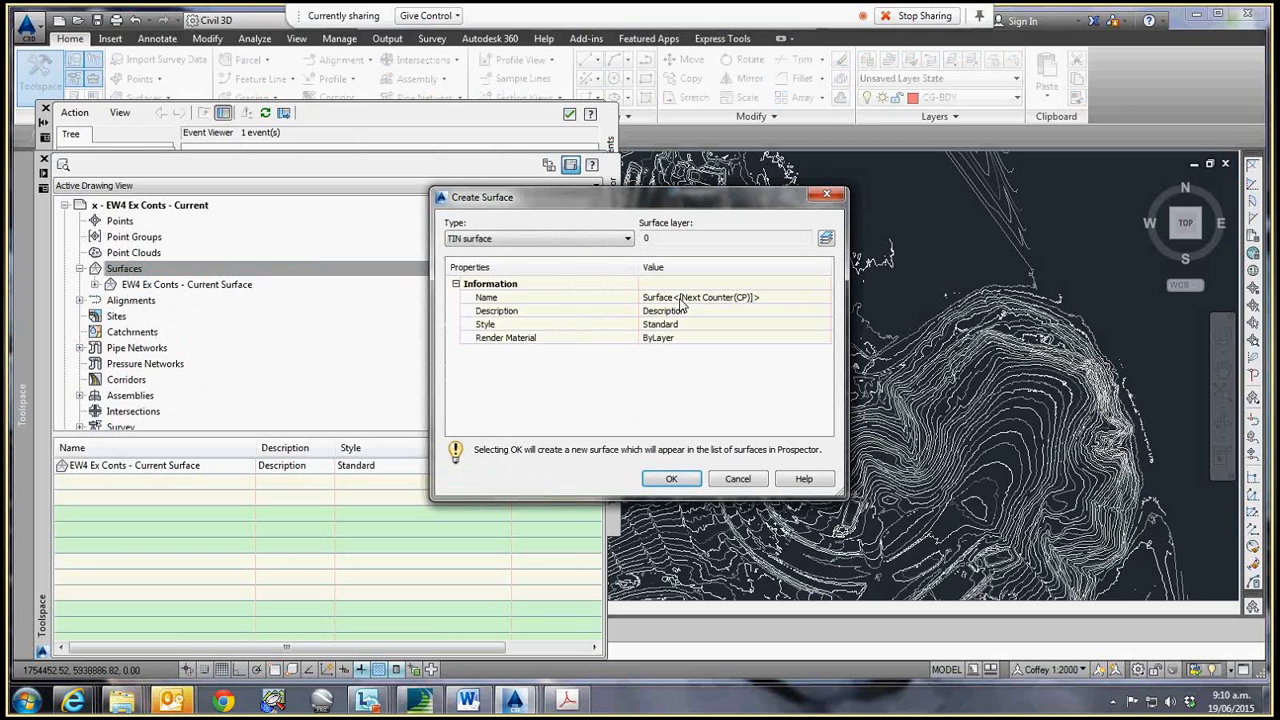
pyautogui.click(680, 298)
pyautogui.write('Existing G')
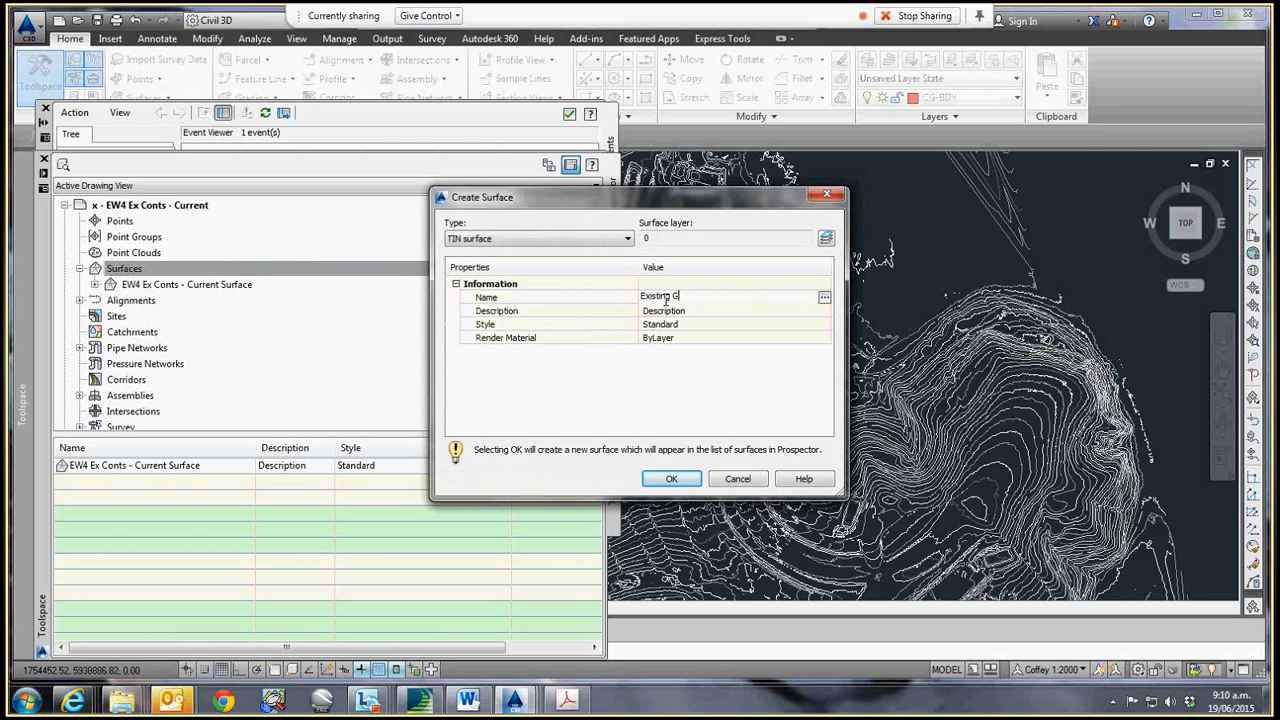
pyautogui.write('round,Surface')
pyautogui.press('Return')
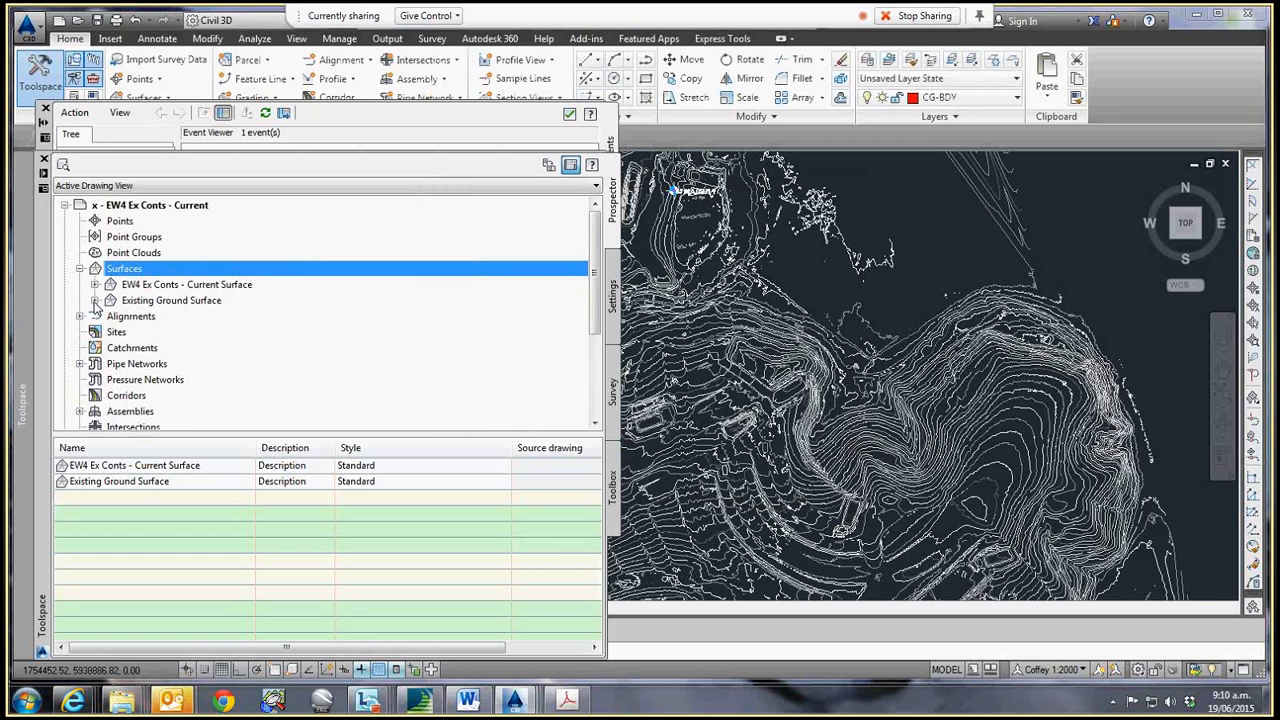
# - Expand the definition of the Existing Ground Surface and close the Event Viewer
pyautogui.click(94, 300)
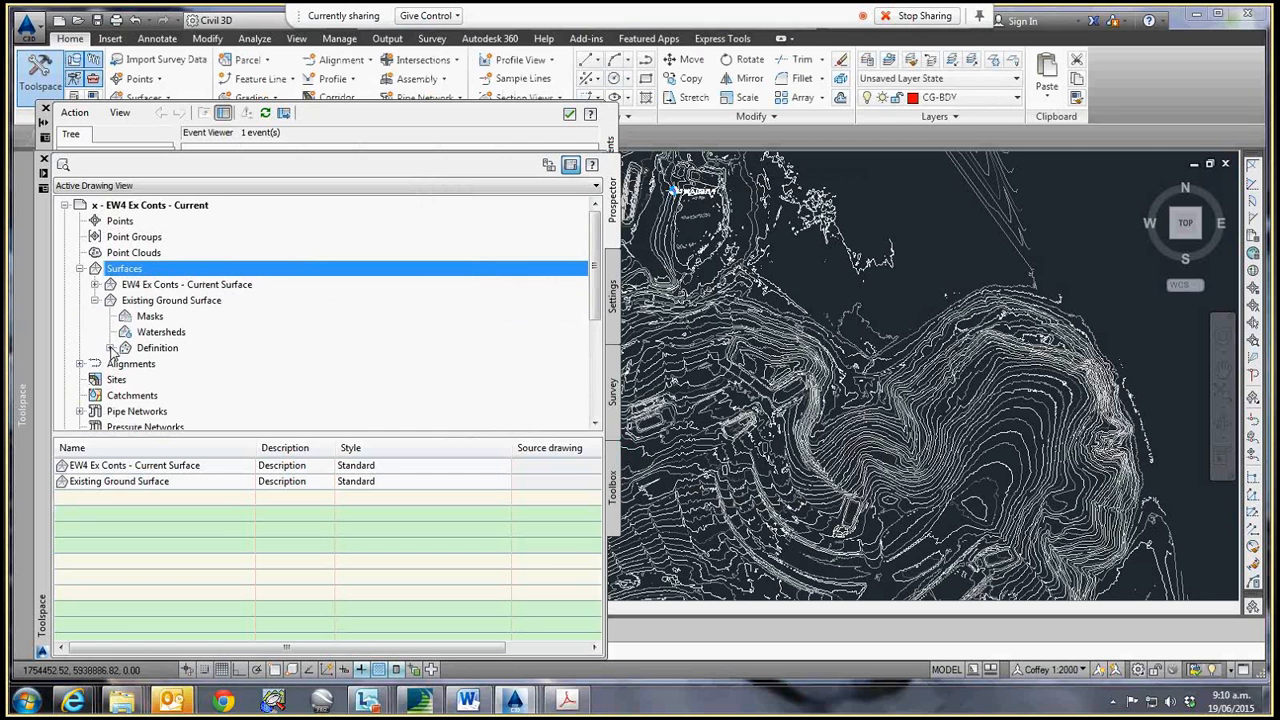
pyautogui.click(110, 348)
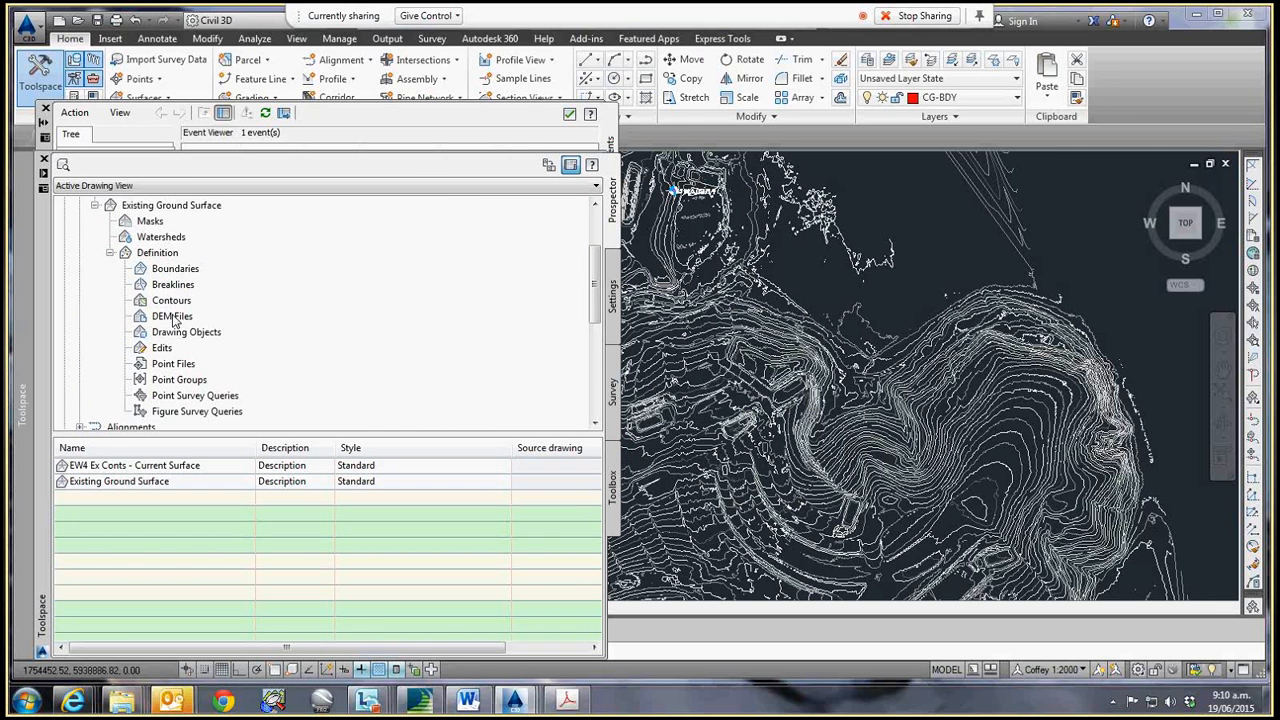
pyautogui.click(172, 316)
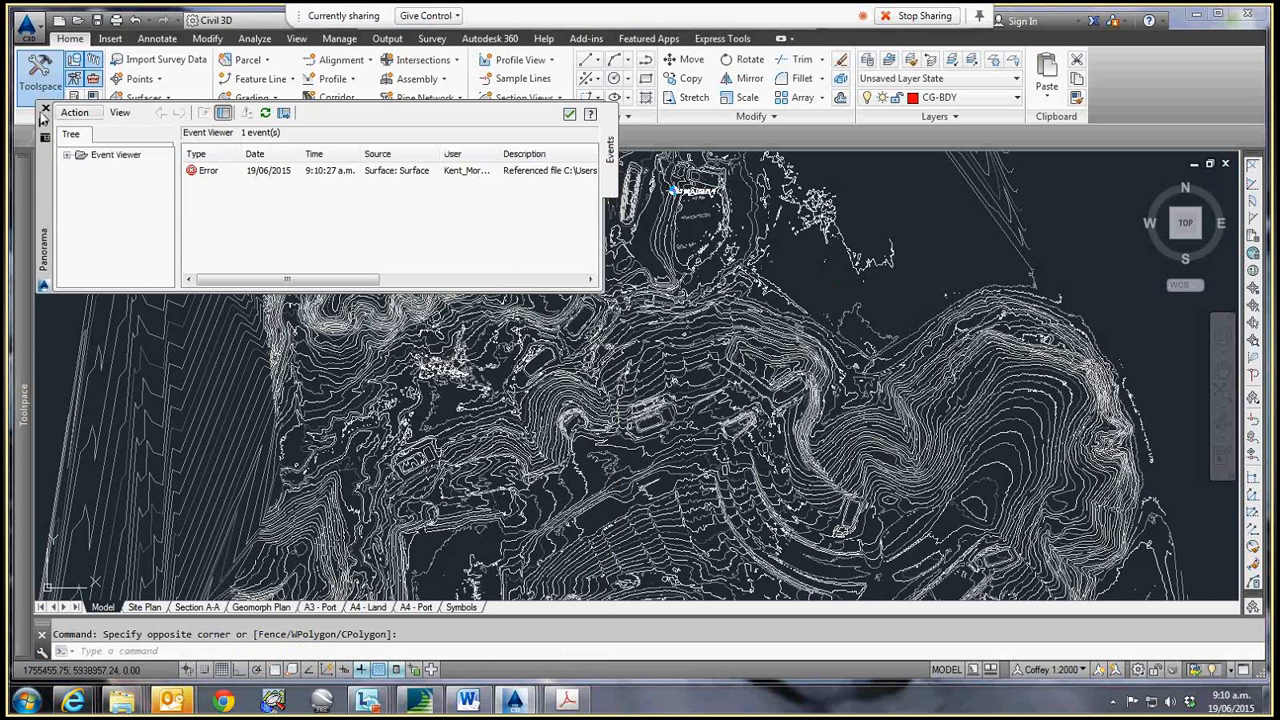
pyautogui.click(44, 106)
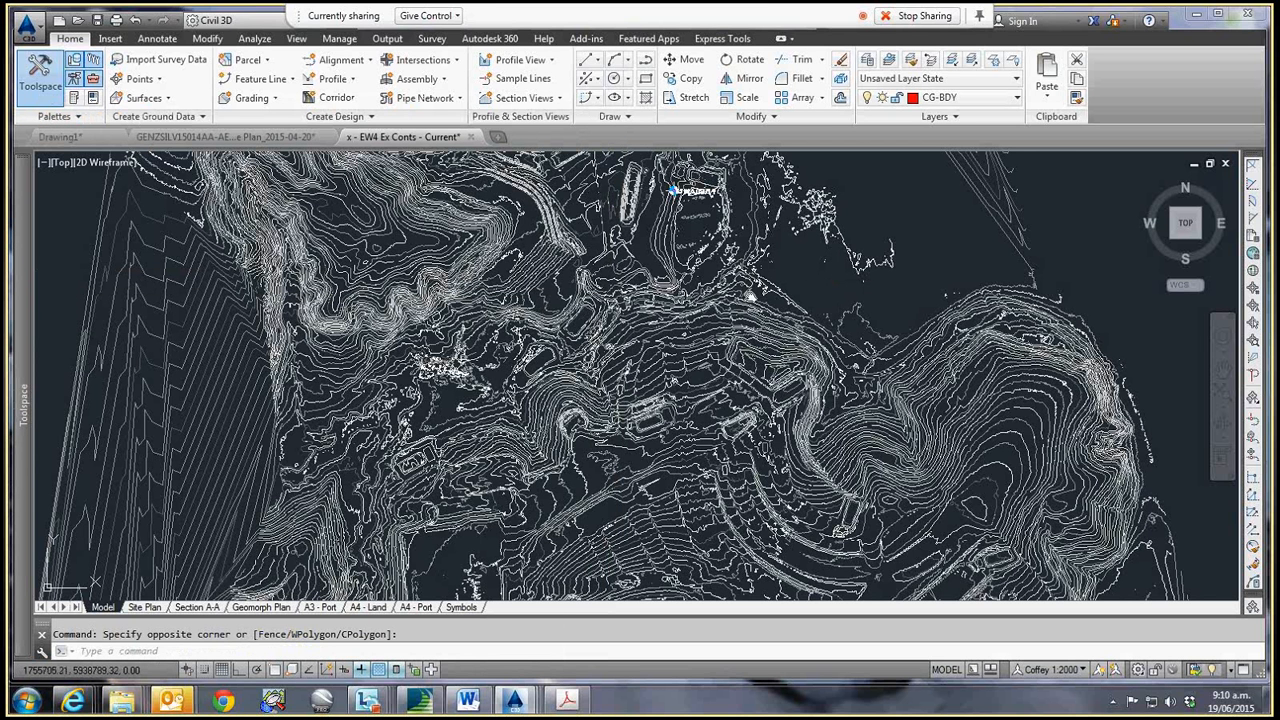
# - Isolate the Surface_Contours layer using a contour near the boreholes, and bring the whole contour set into view
pyautogui.scroll(5, 750, 296)
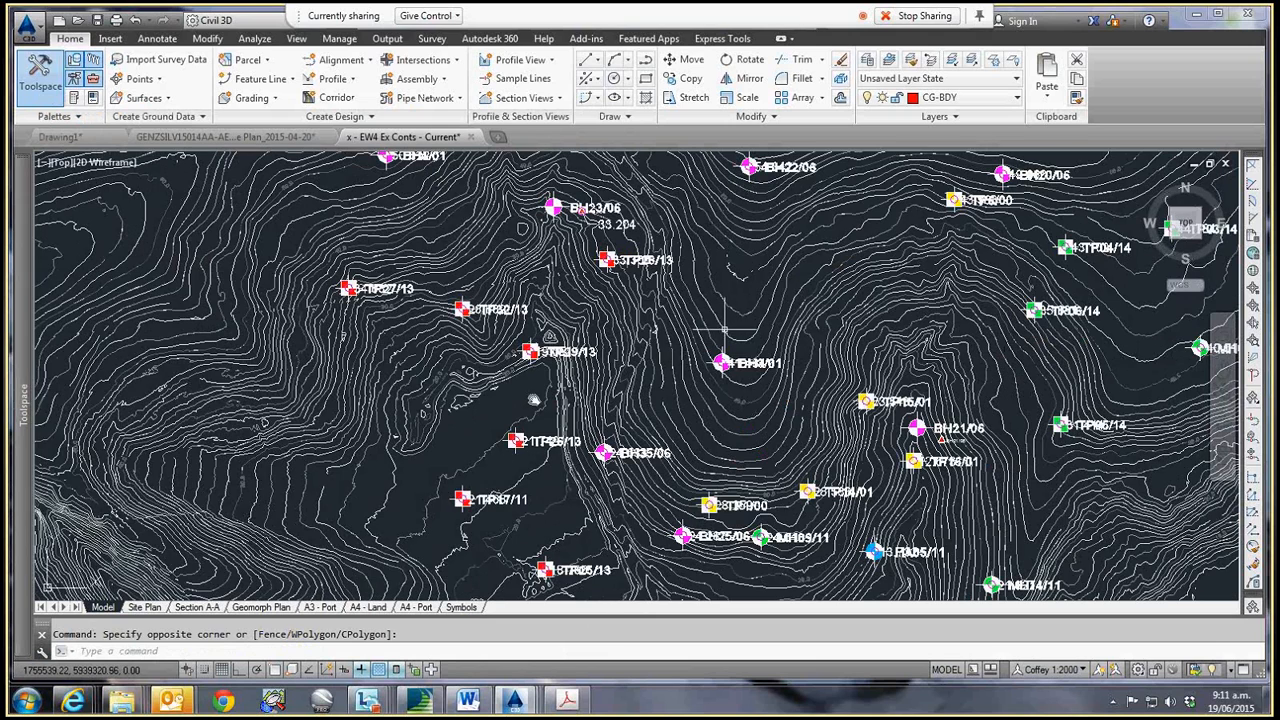
pyautogui.click(730, 340)
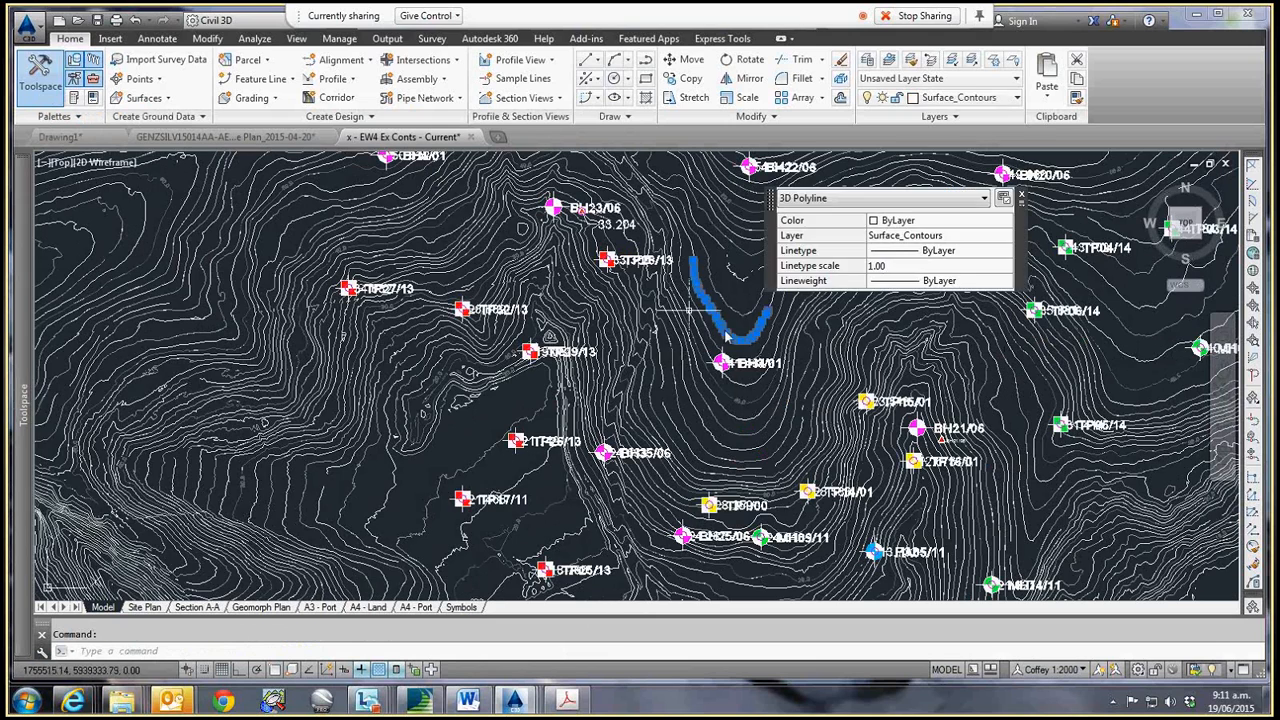
pyautogui.click(918, 97)
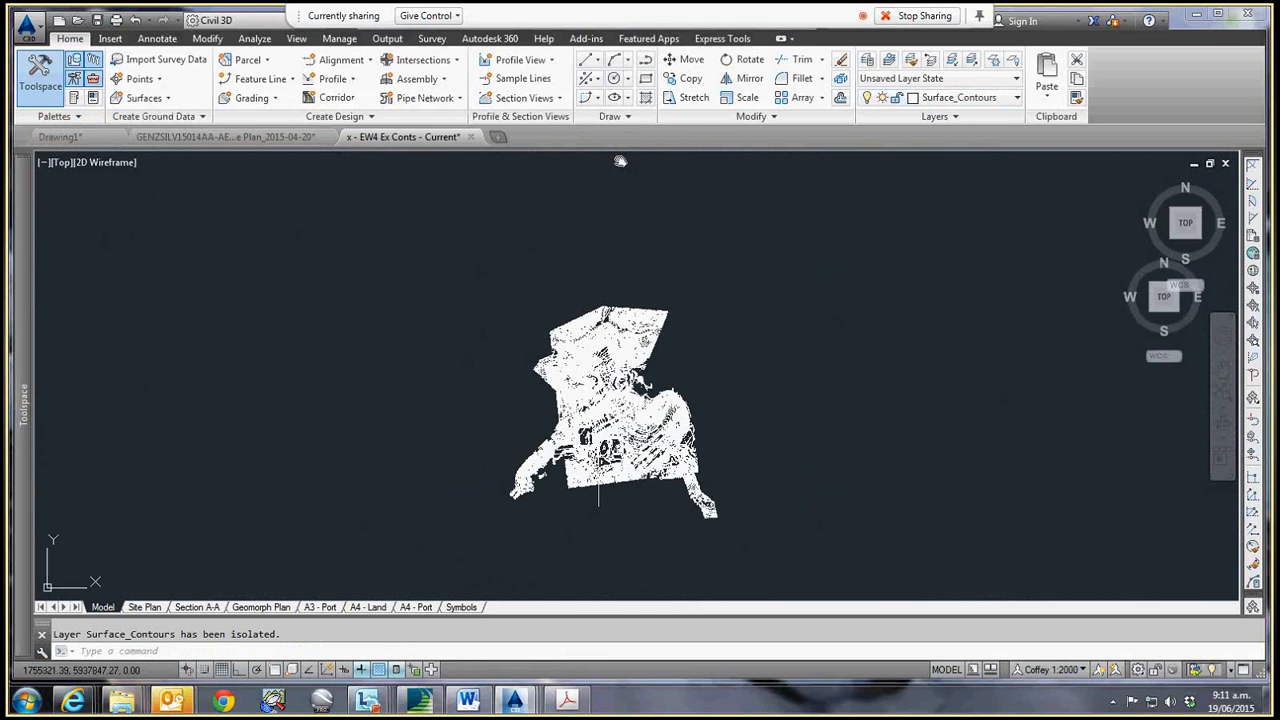
# - Add all the isolated contours to the Existing Ground Surface as contour data, keeping the default weeding and supplementing factors
pyautogui.moveTo(30, 293)
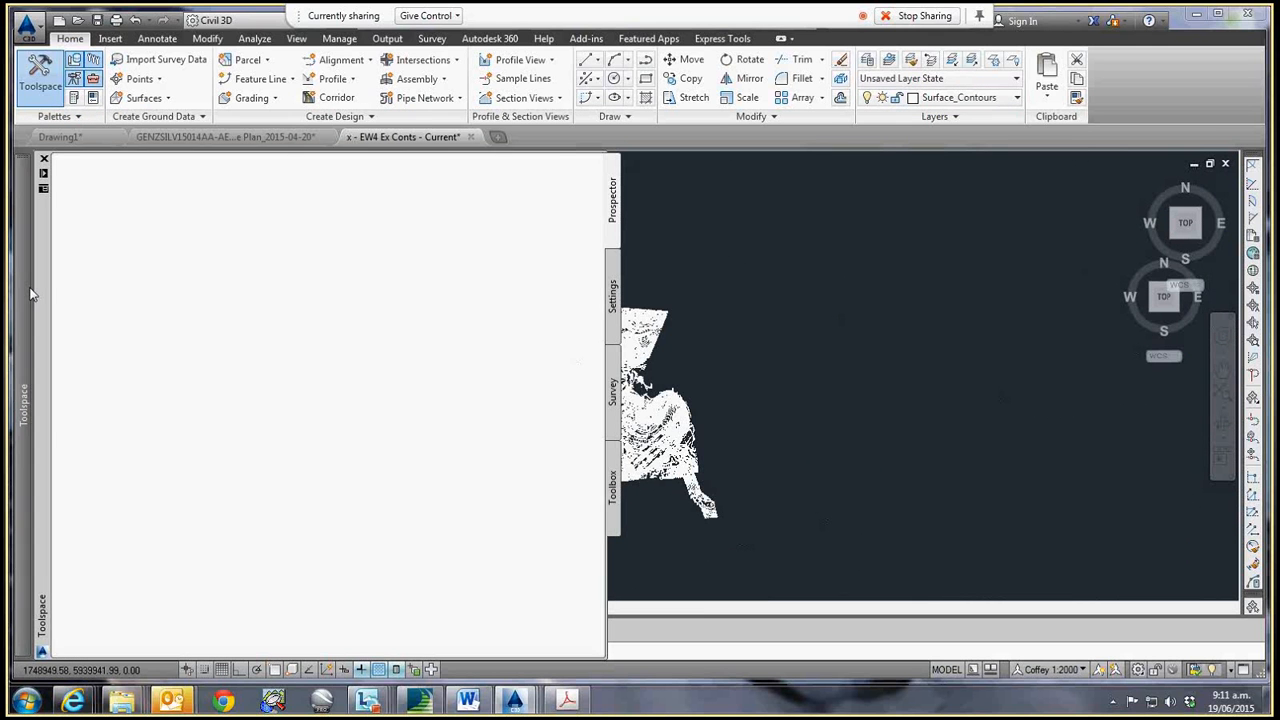
pyautogui.rightClick(168, 302)
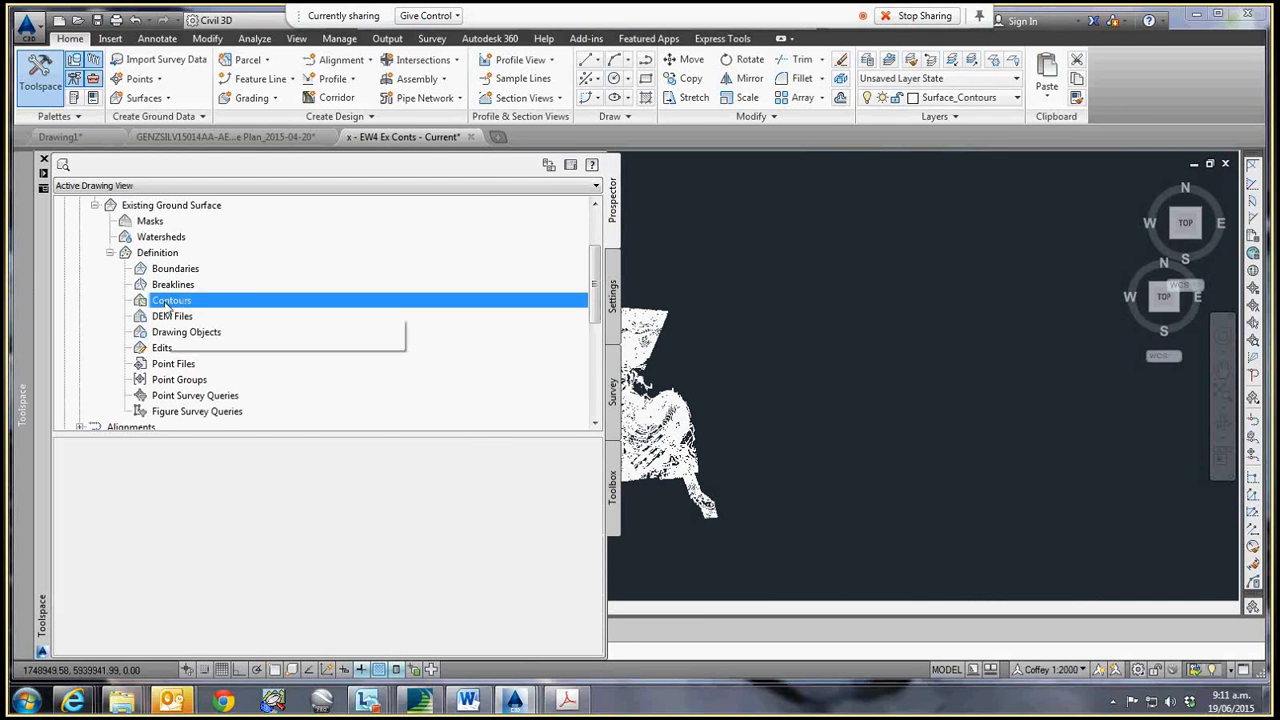
pyautogui.click(188, 314)
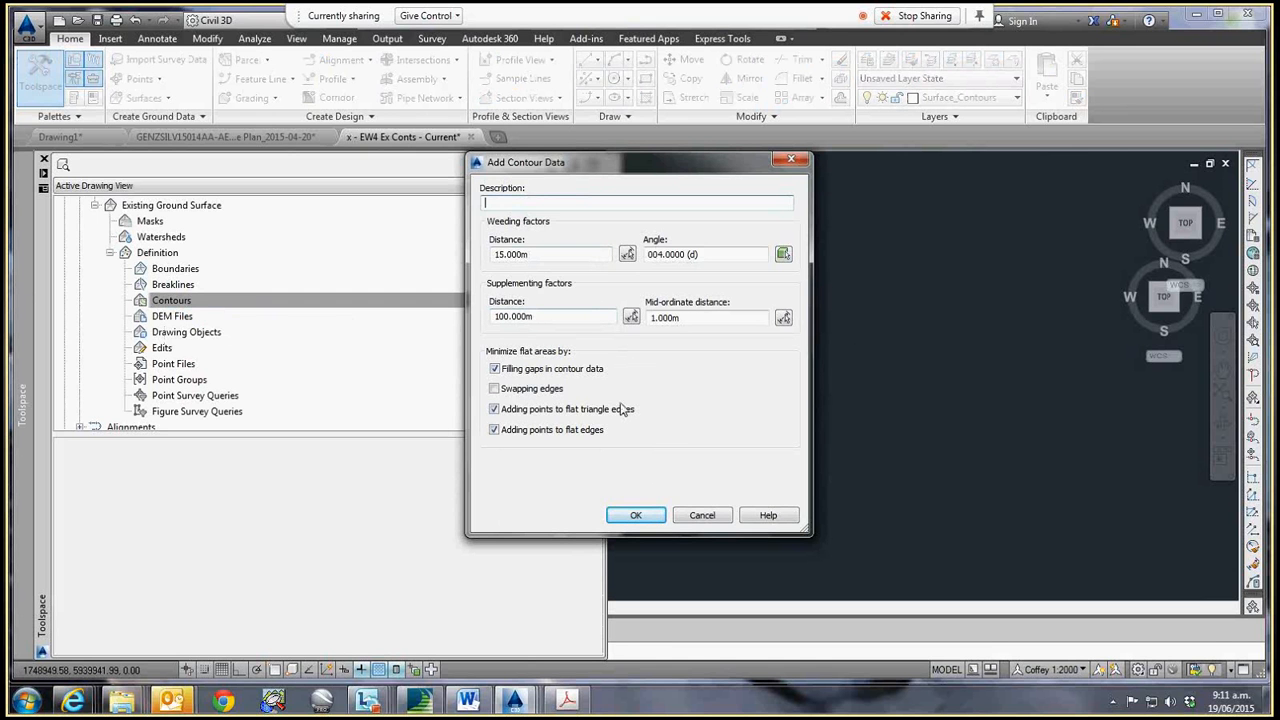
pyautogui.click(635, 515)
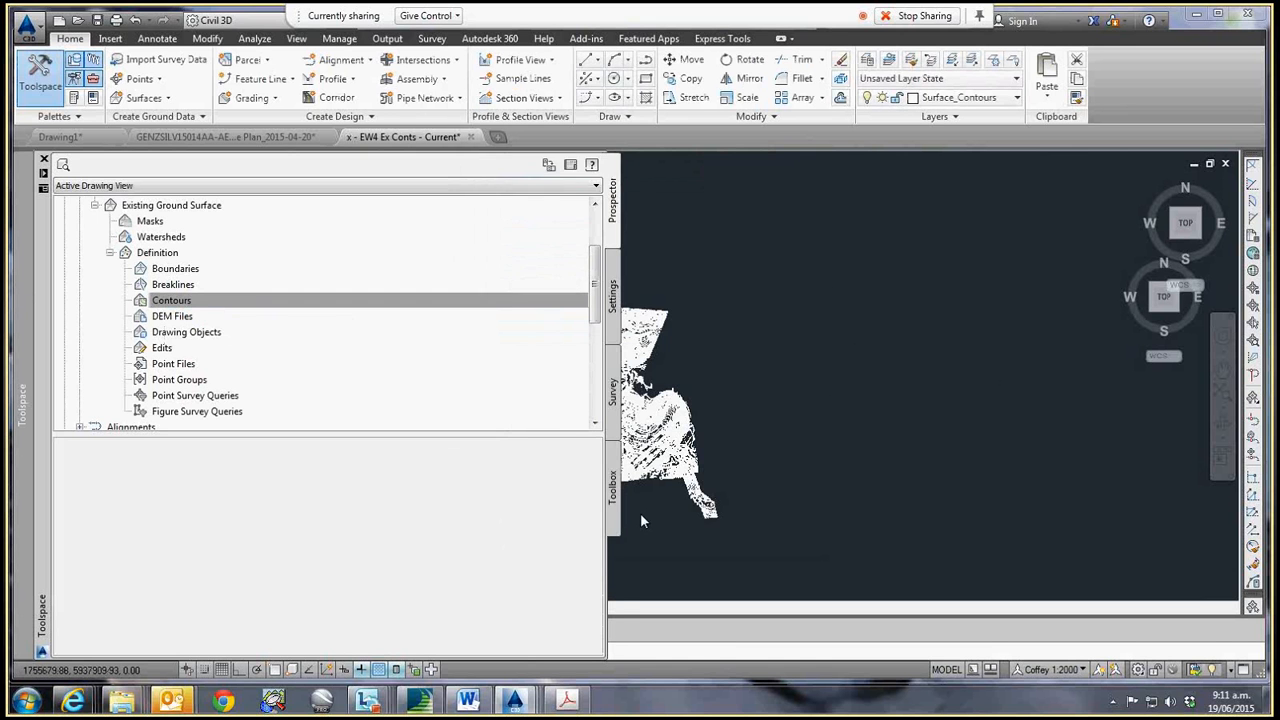
pyautogui.click(386, 207)
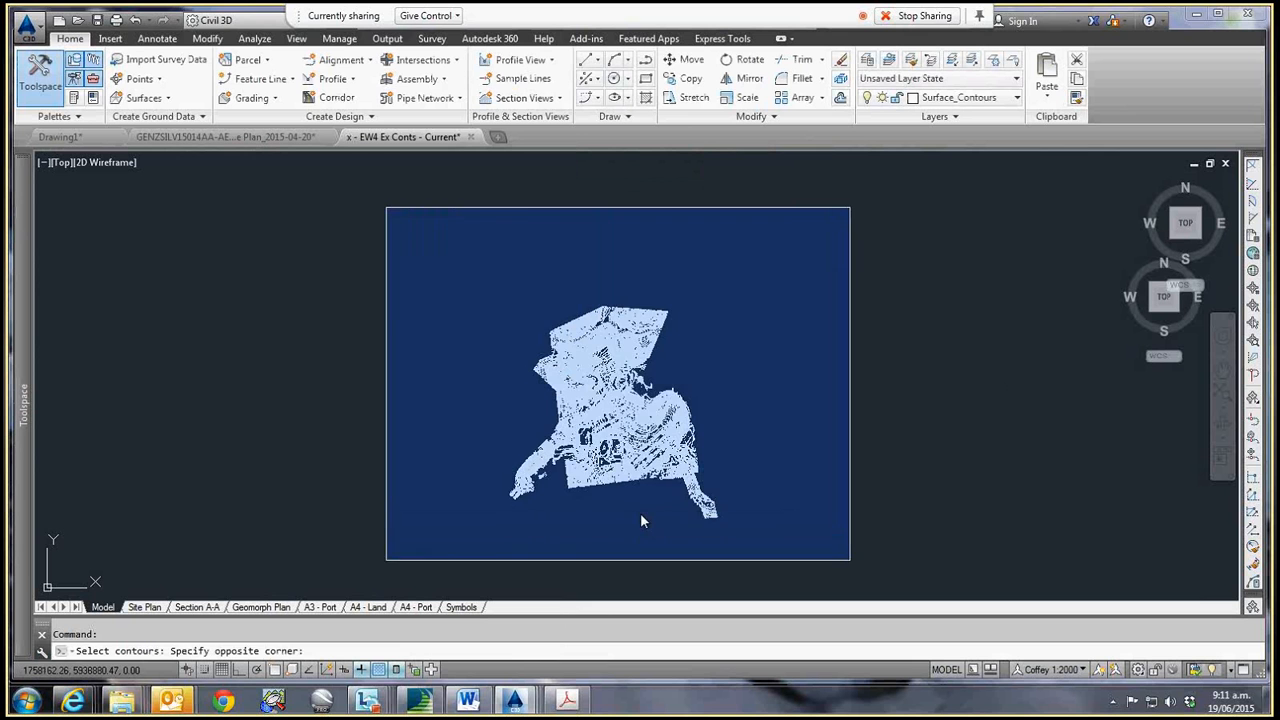
pyautogui.click(829, 548)
pyautogui.press('Return')
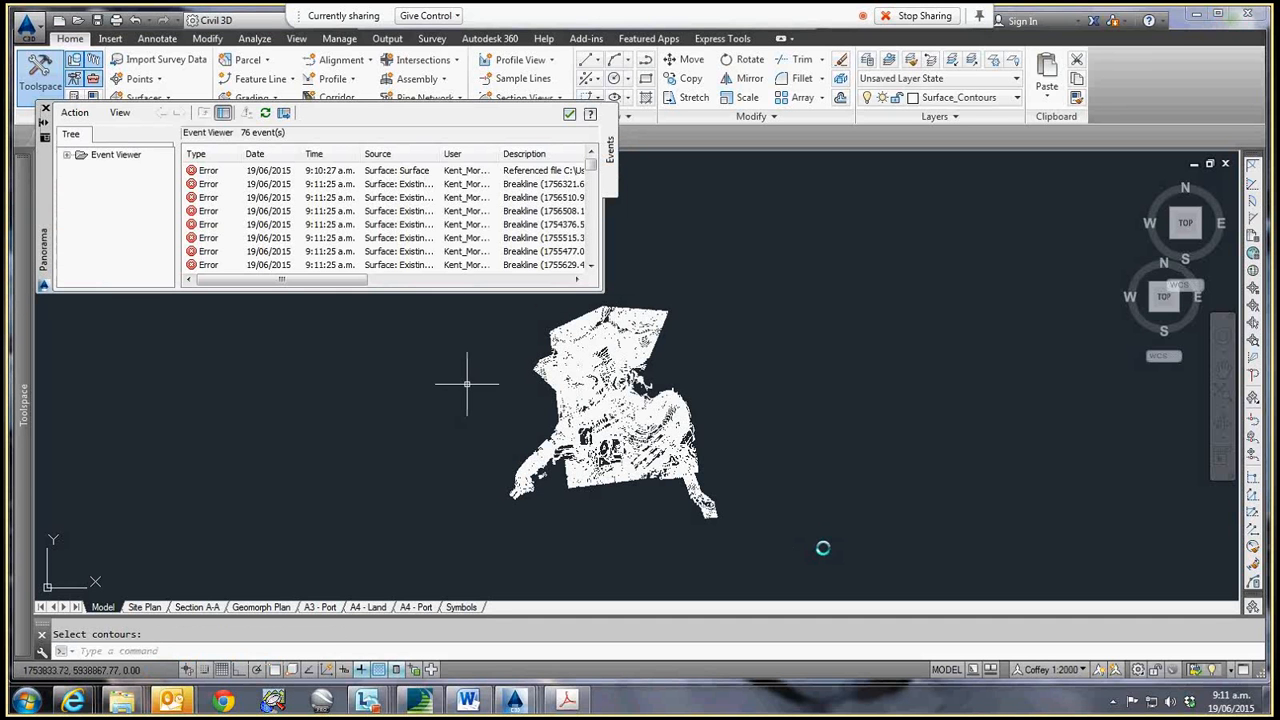
# - Close the Event Viewer and check the contour data listed in the Existing Ground Surface definition
pyautogui.click(45, 109)
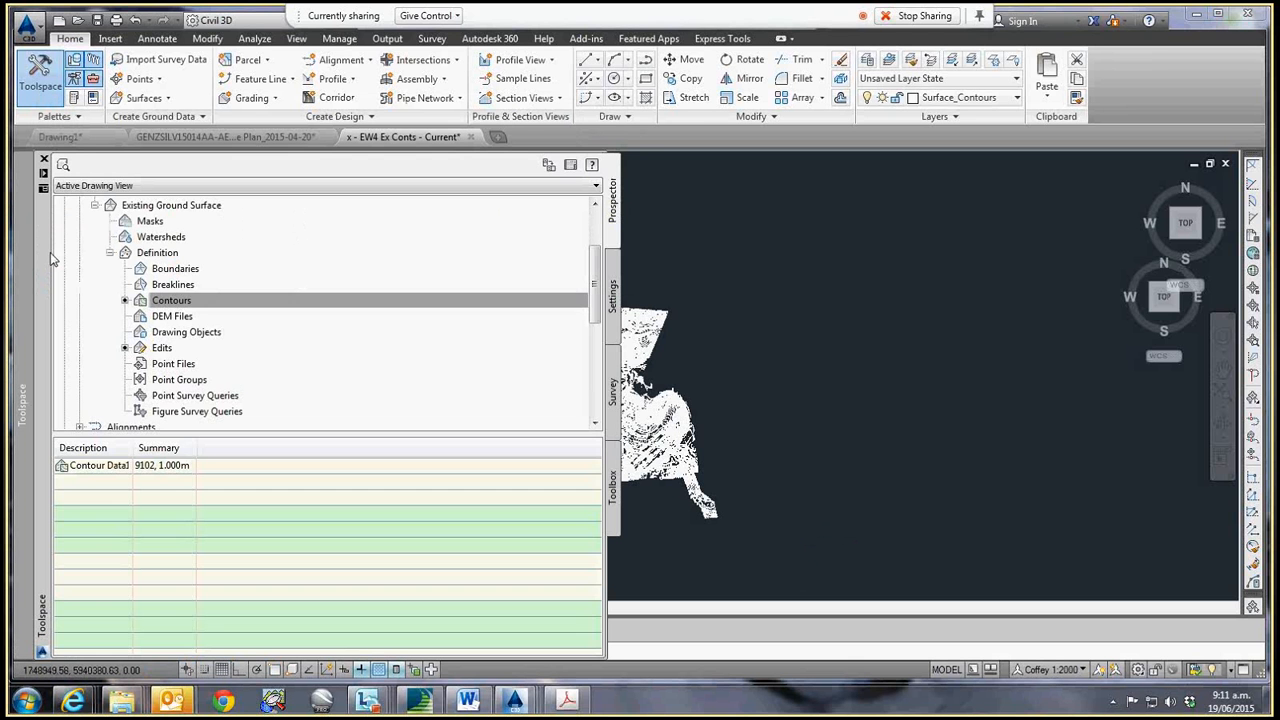
pyautogui.click(171, 301)
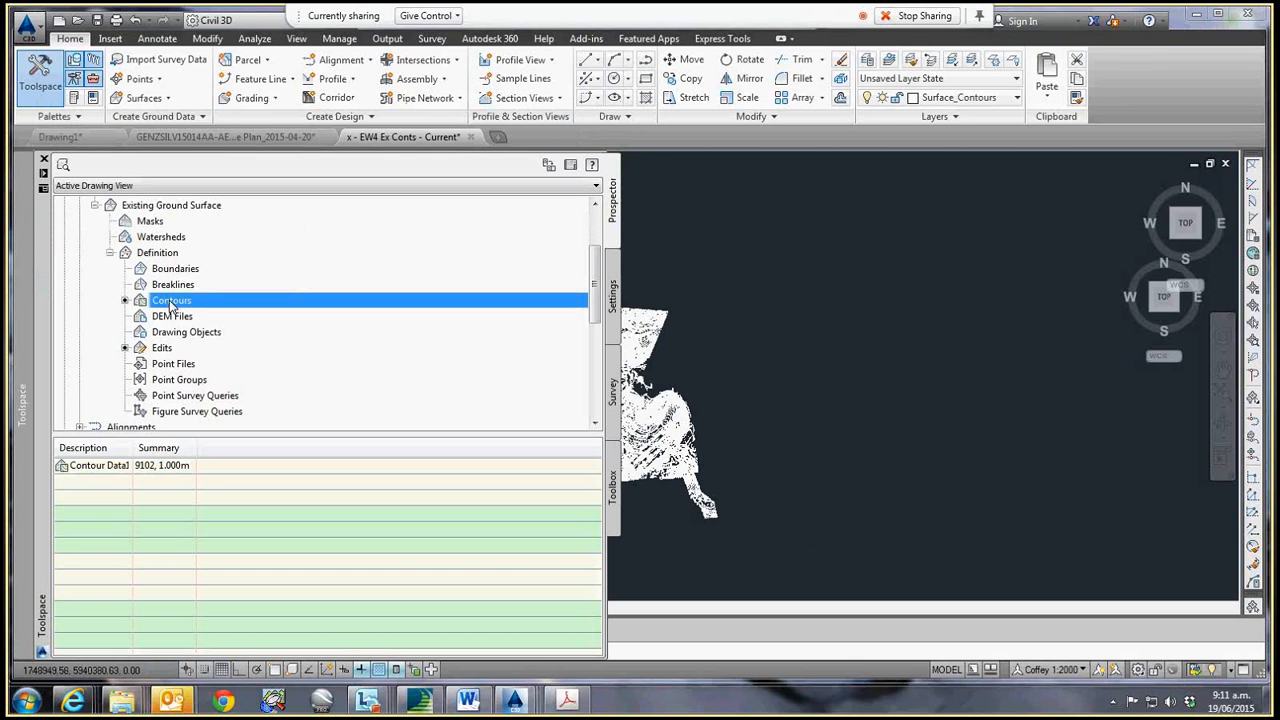
pyautogui.click(167, 206)
pyautogui.click(171, 300)
pyautogui.click(160, 206)
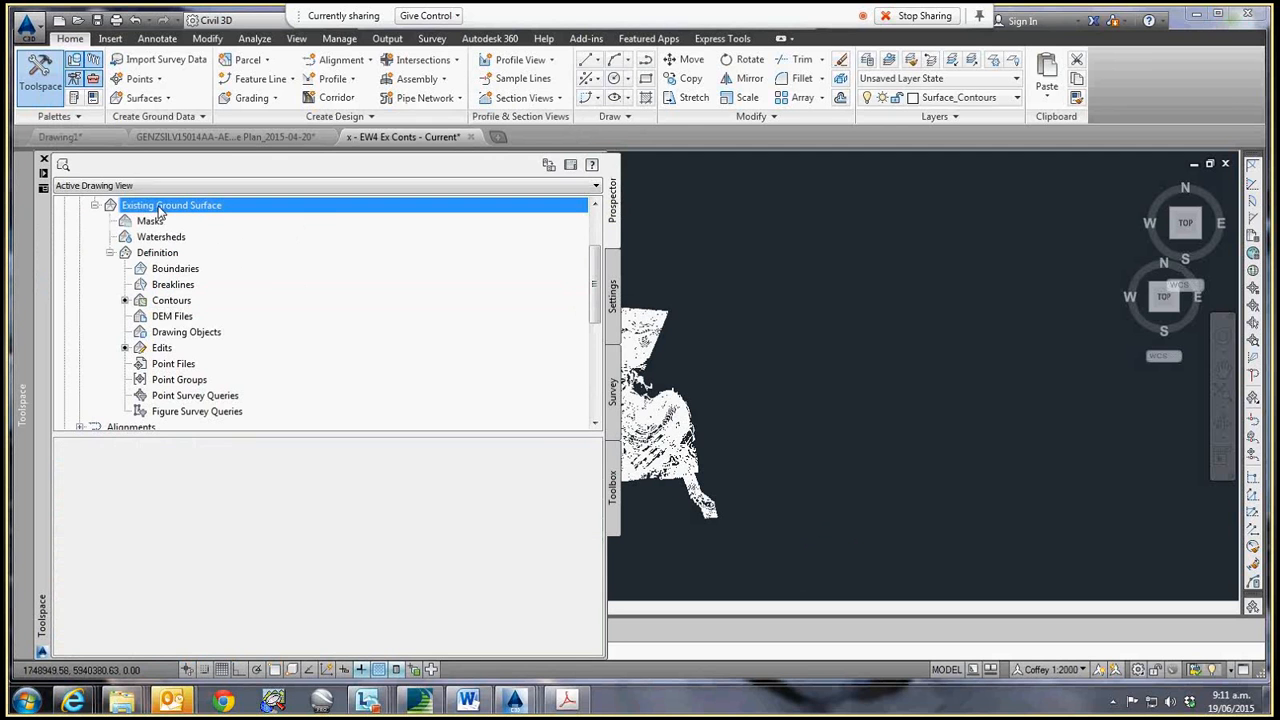
pyautogui.click(43, 160)
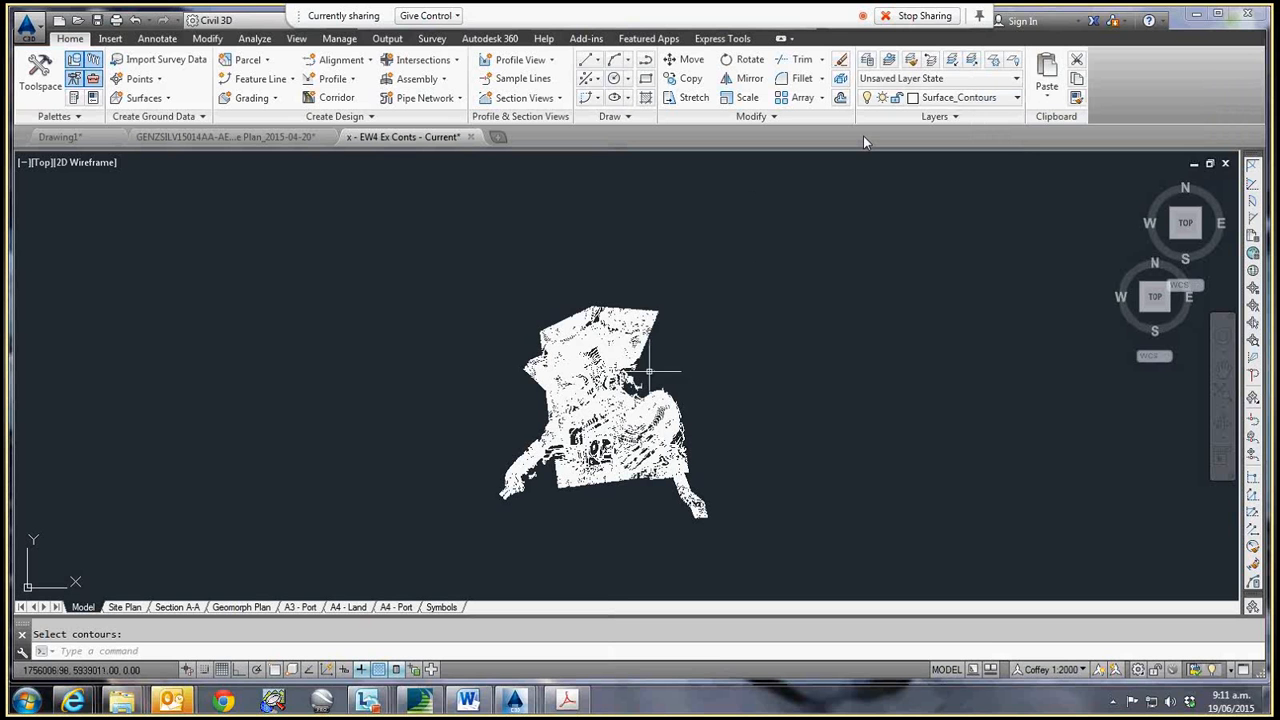
# - Restore the layers hidden by the contour isolation and turn on all layers in the drawing
pyautogui.click(971, 60)
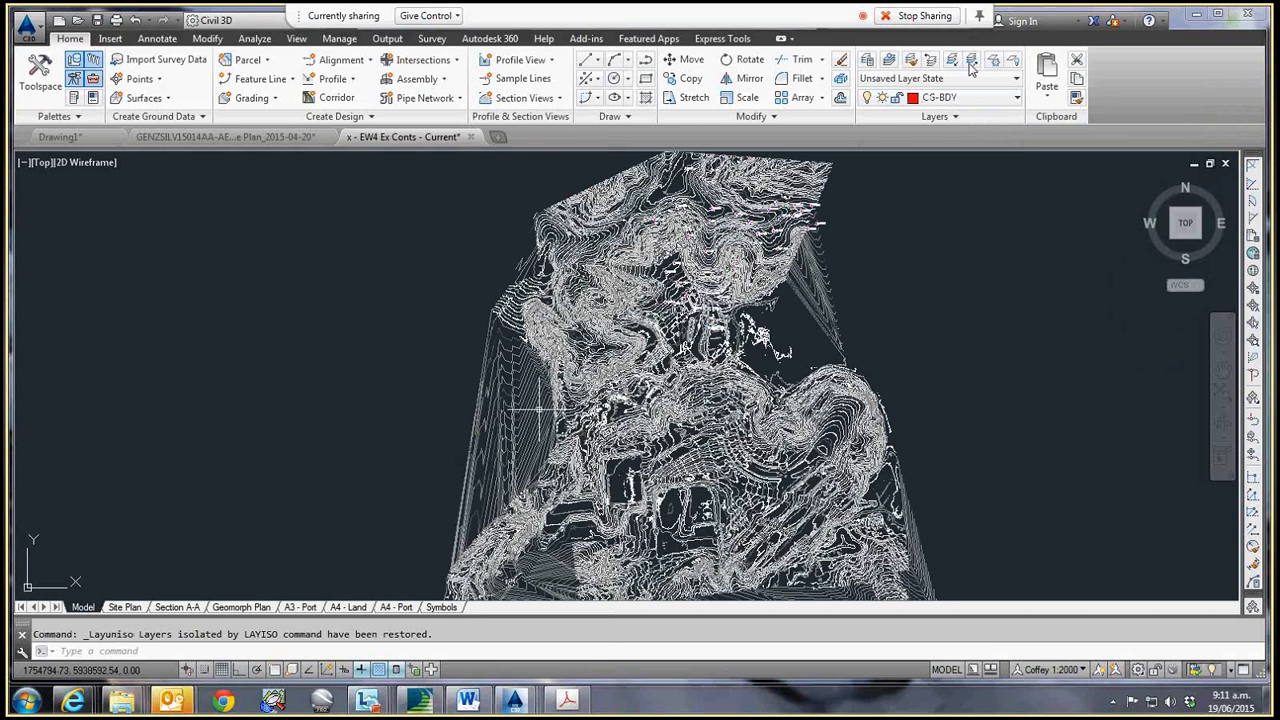
pyautogui.click(76, 61)
pyautogui.click(938, 116)
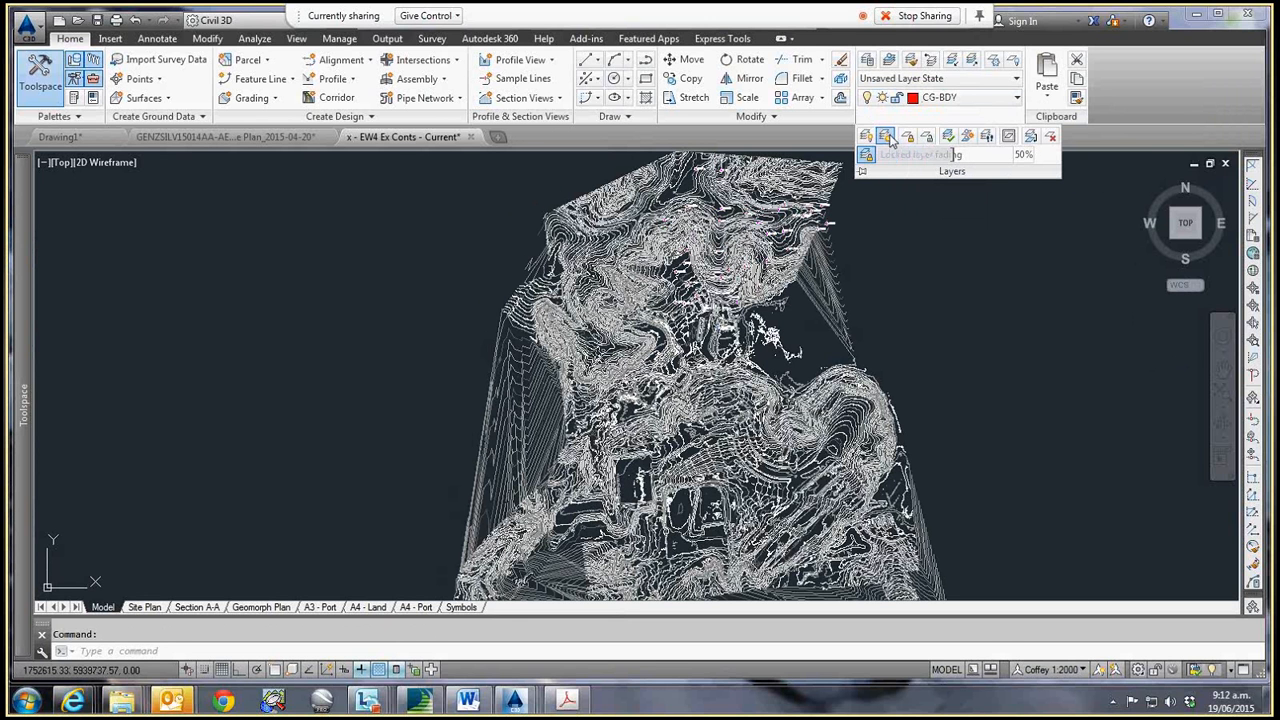
pyautogui.click(866, 136)
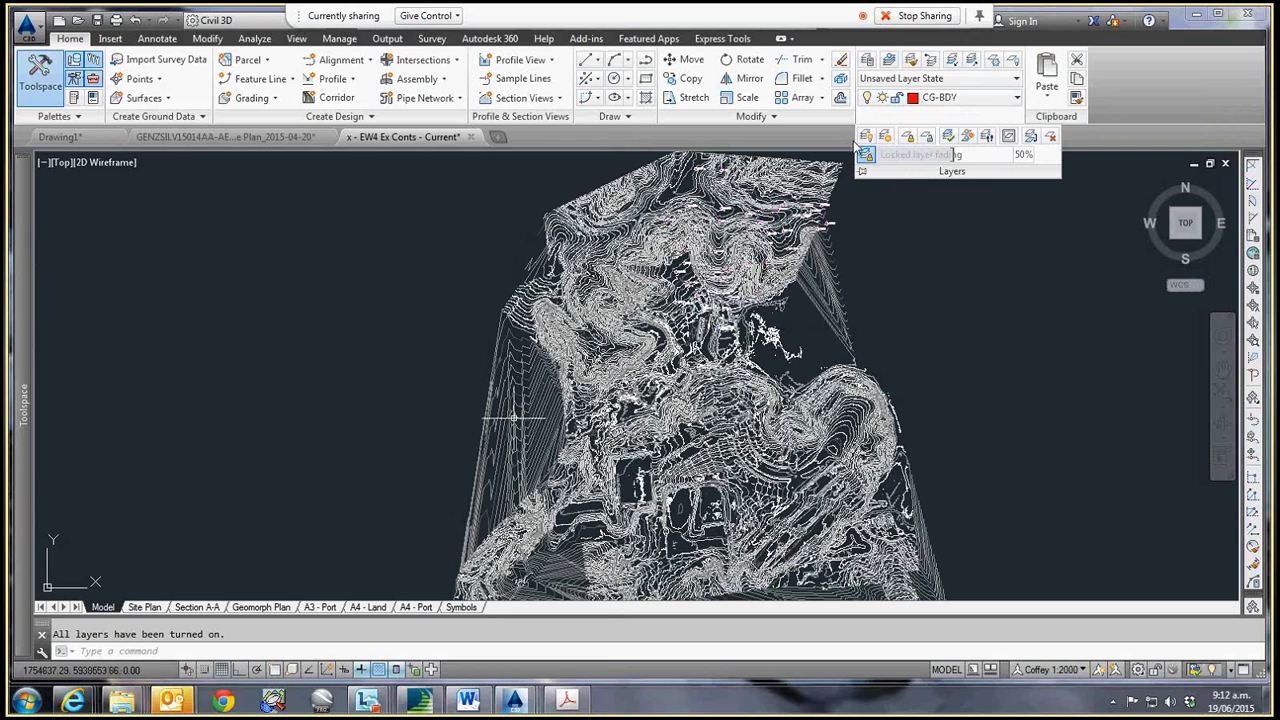
# - Review the definition and statistics in the surface properties of the Existing Ground Surface
pyautogui.moveTo(24, 400)
pyautogui.rightClick(147, 206)
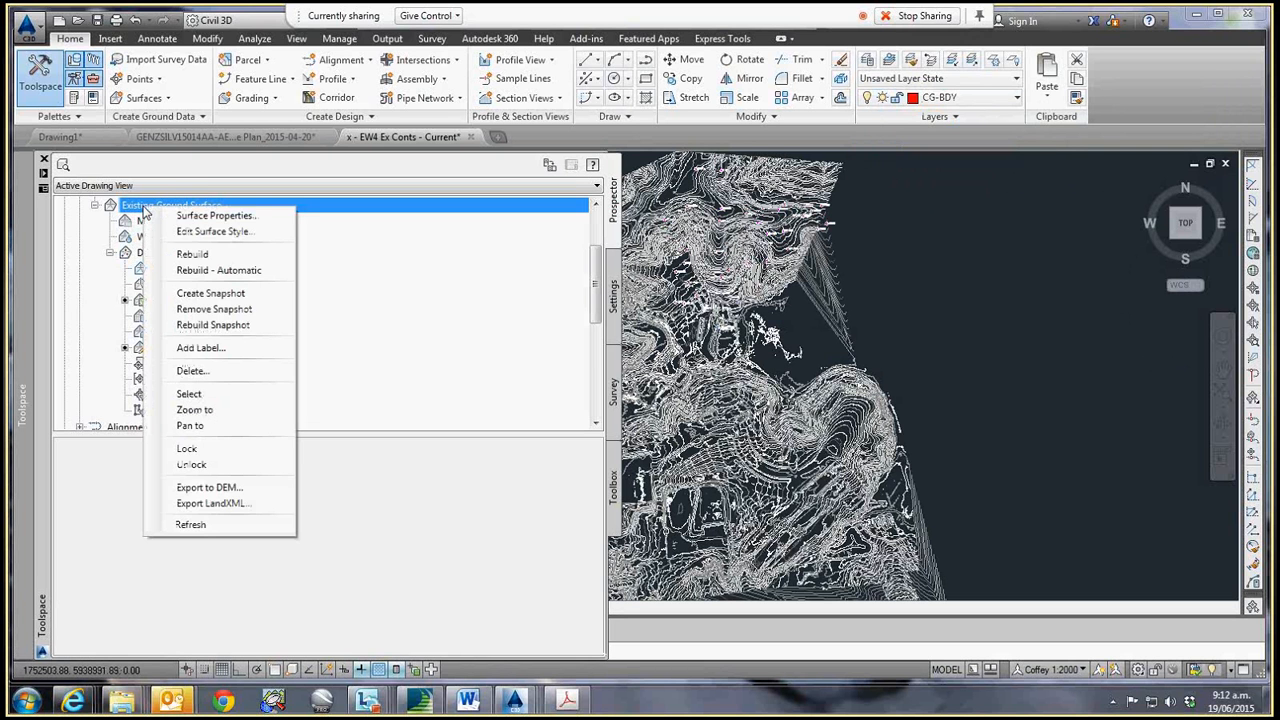
pyautogui.click(172, 215)
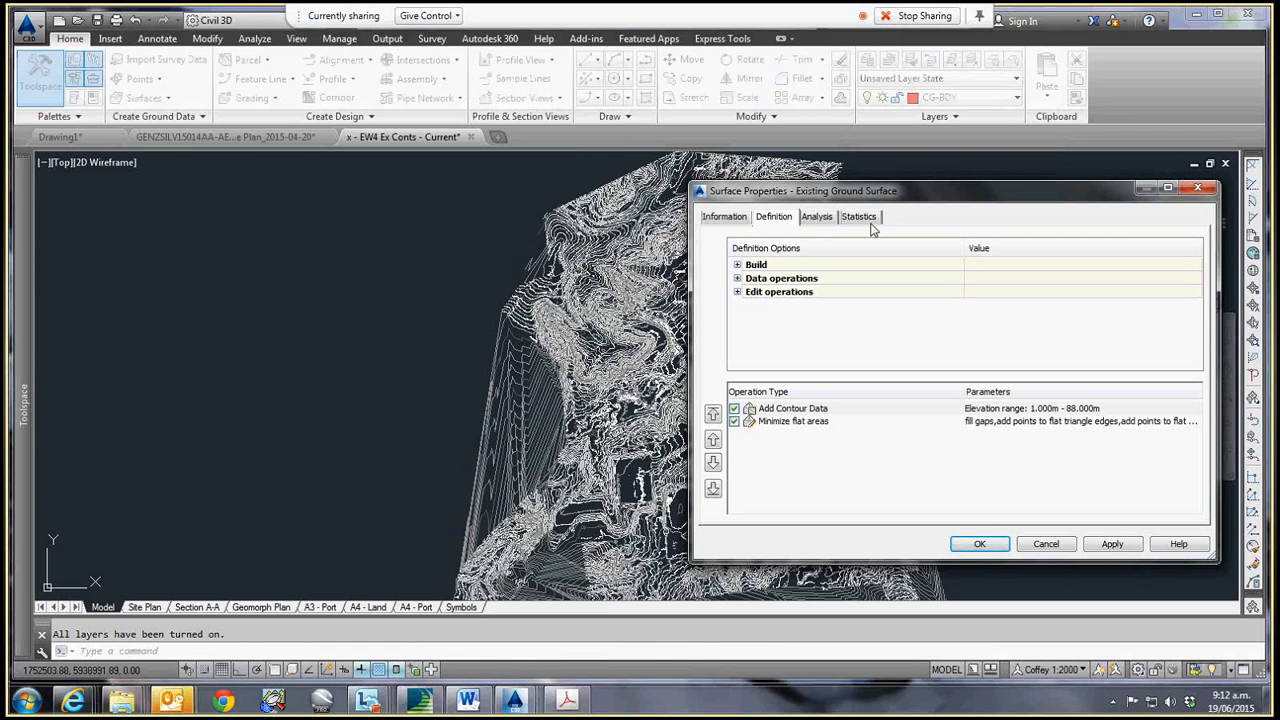
pyautogui.click(862, 218)
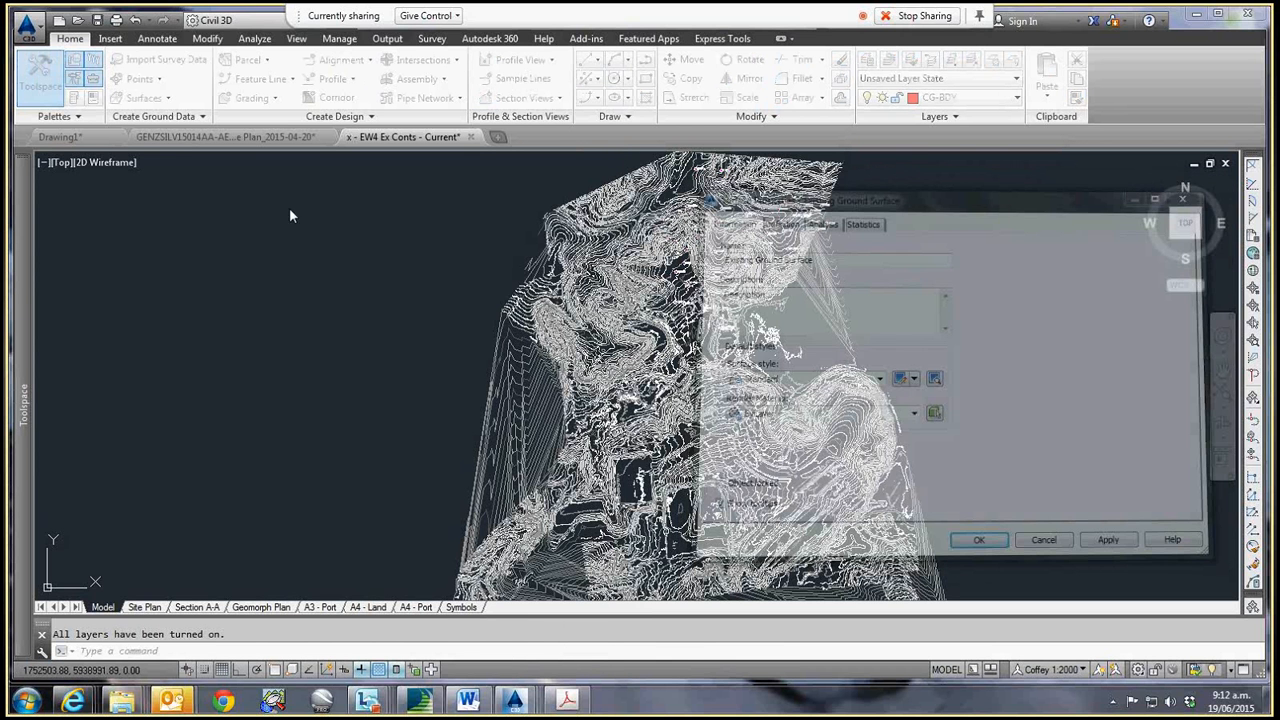
# - Edit the Existing Ground Surface's Standard style and set the Major Contour colour to green
pyautogui.moveTo(22, 273)
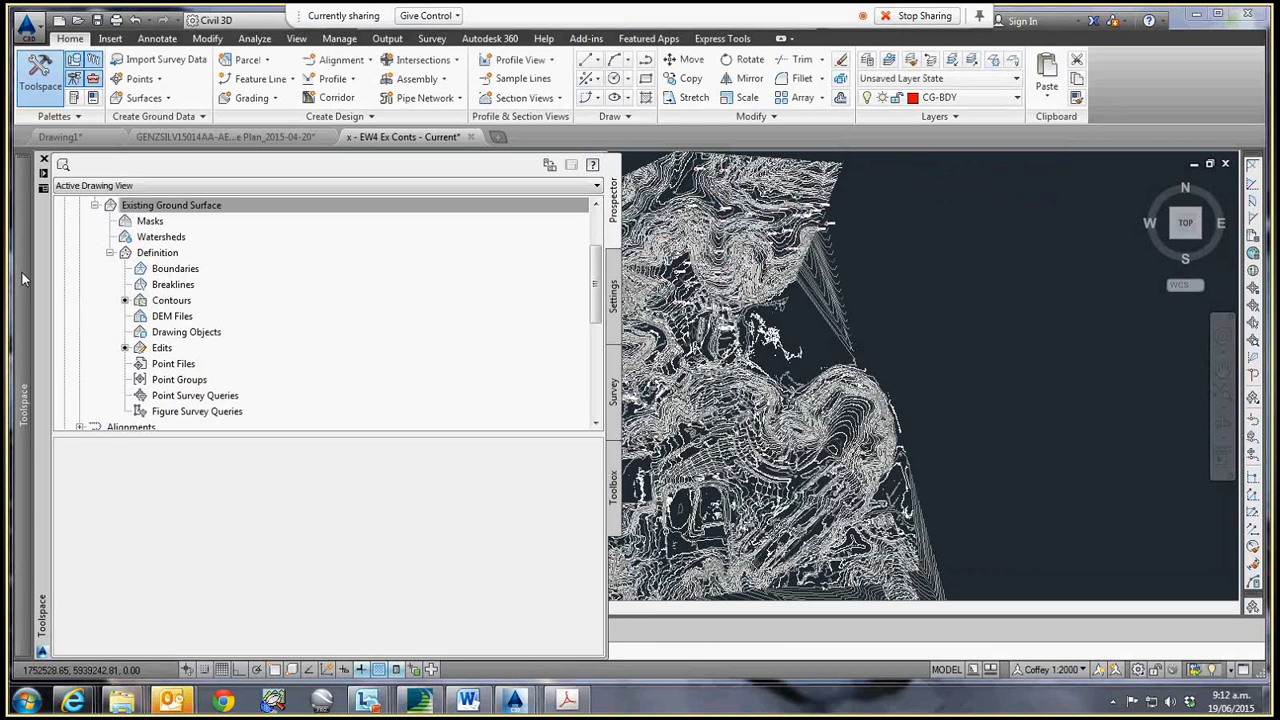
pyautogui.rightClick(255, 205)
pyautogui.click(222, 235)
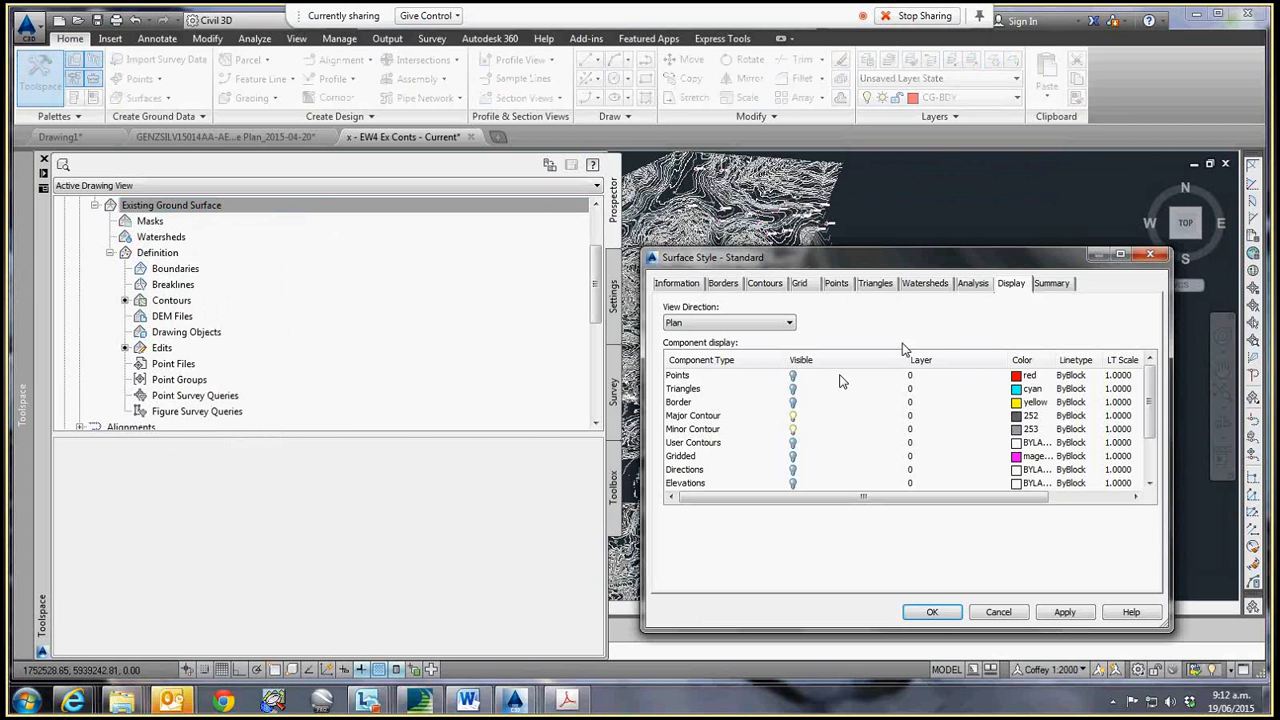
pyautogui.click(1016, 416)
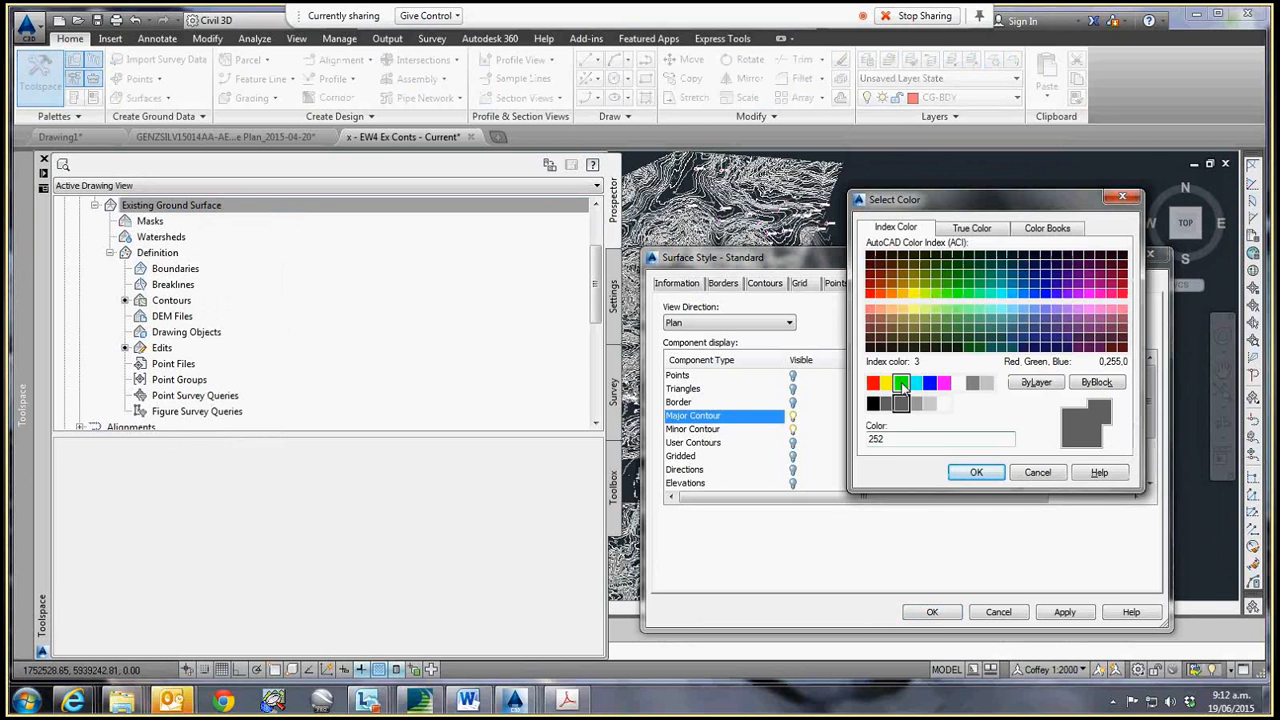
pyautogui.click(902, 384)
pyautogui.click(976, 472)
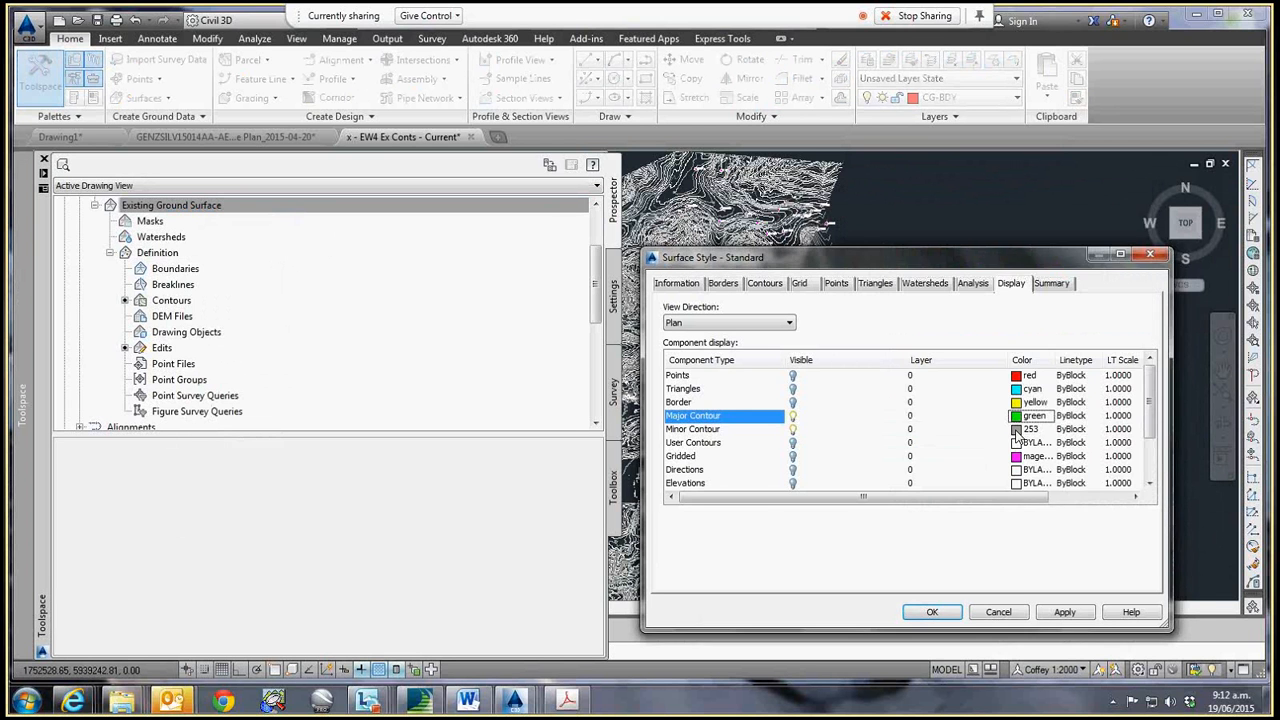
# - Set the Minor Contour colour to index colour 50 and apply the surface style
pyautogui.click(1016, 430)
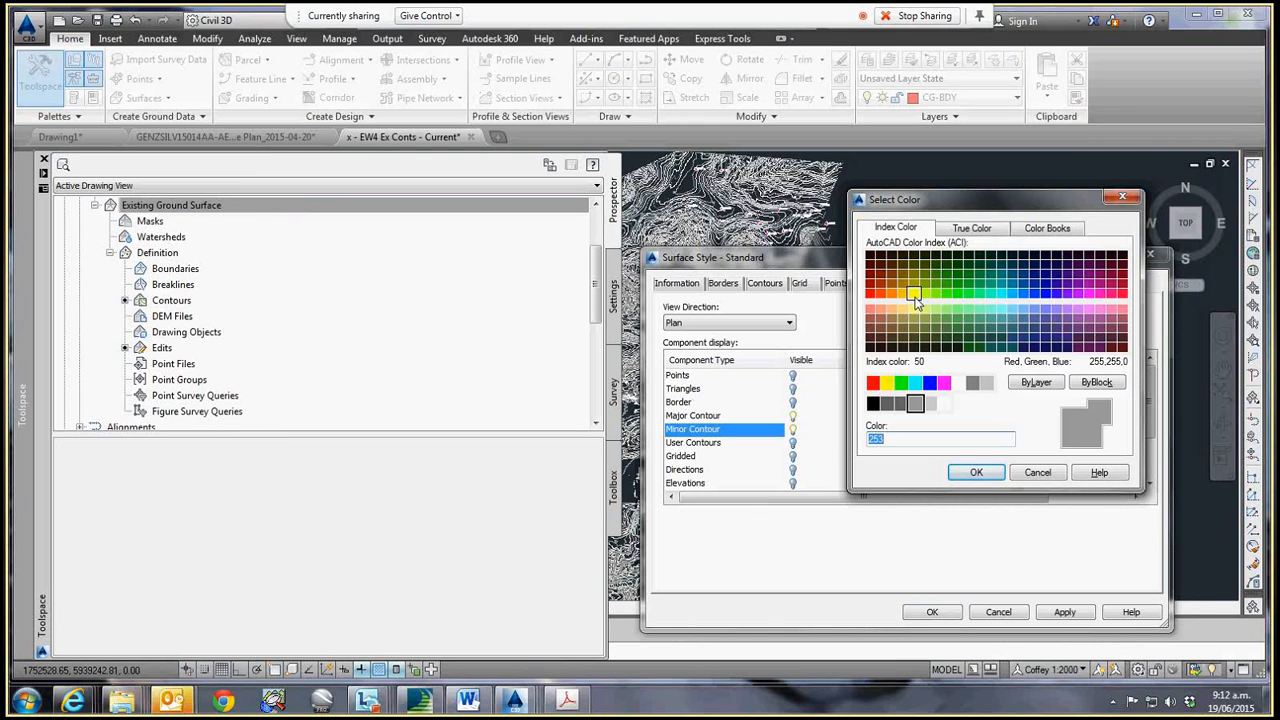
pyautogui.click(913, 294)
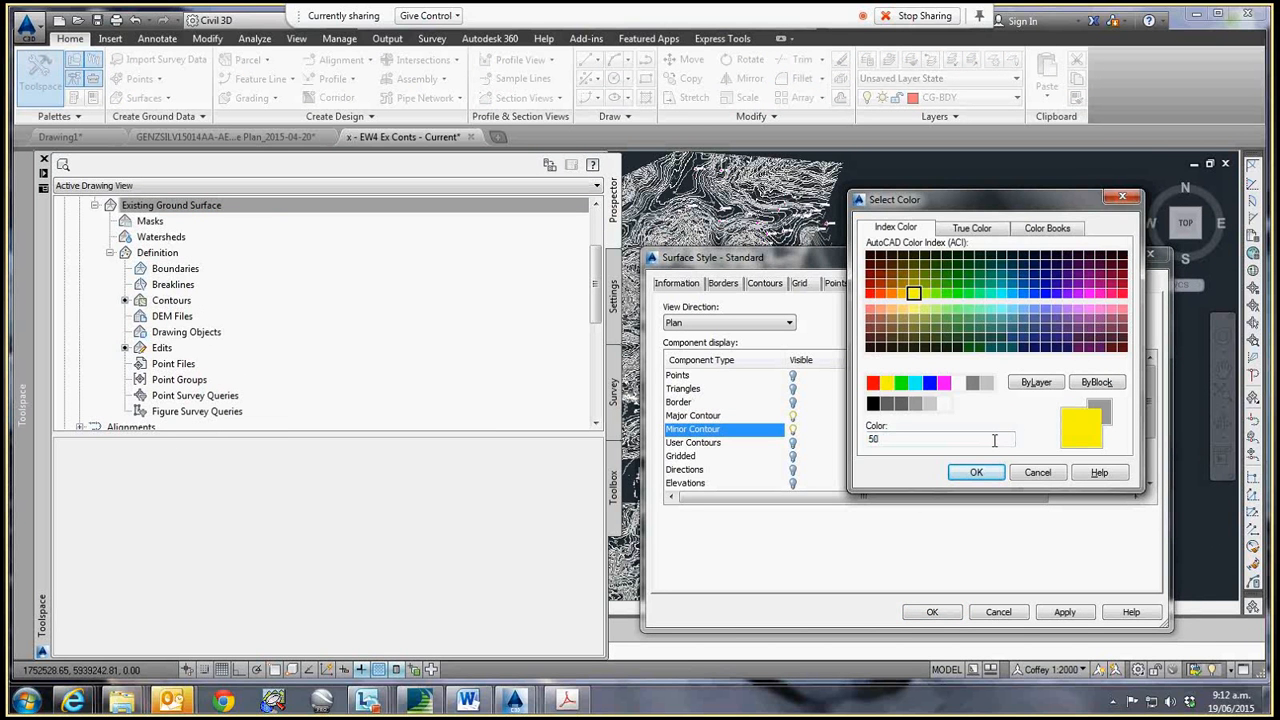
pyautogui.click(976, 472)
pyautogui.click(932, 612)
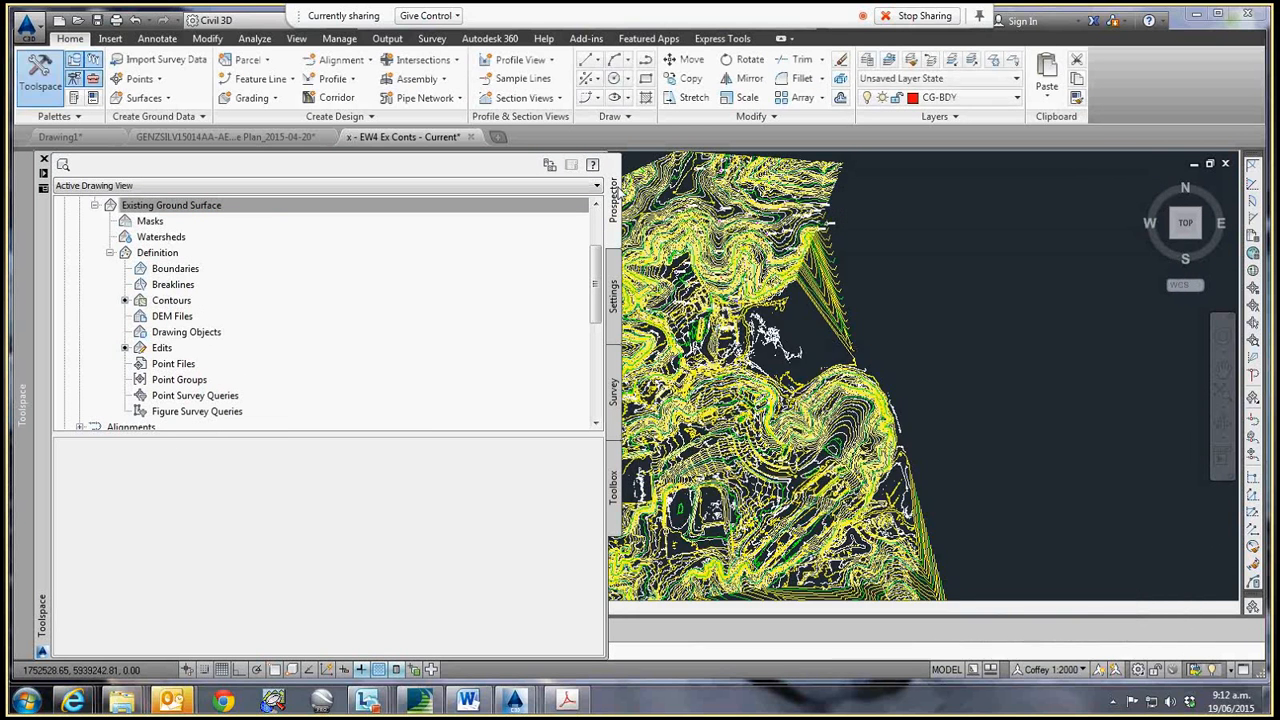
# - Examine the recoloured surface contours around the boreholes and along the outer edges of the surface
pyautogui.click(44, 161)
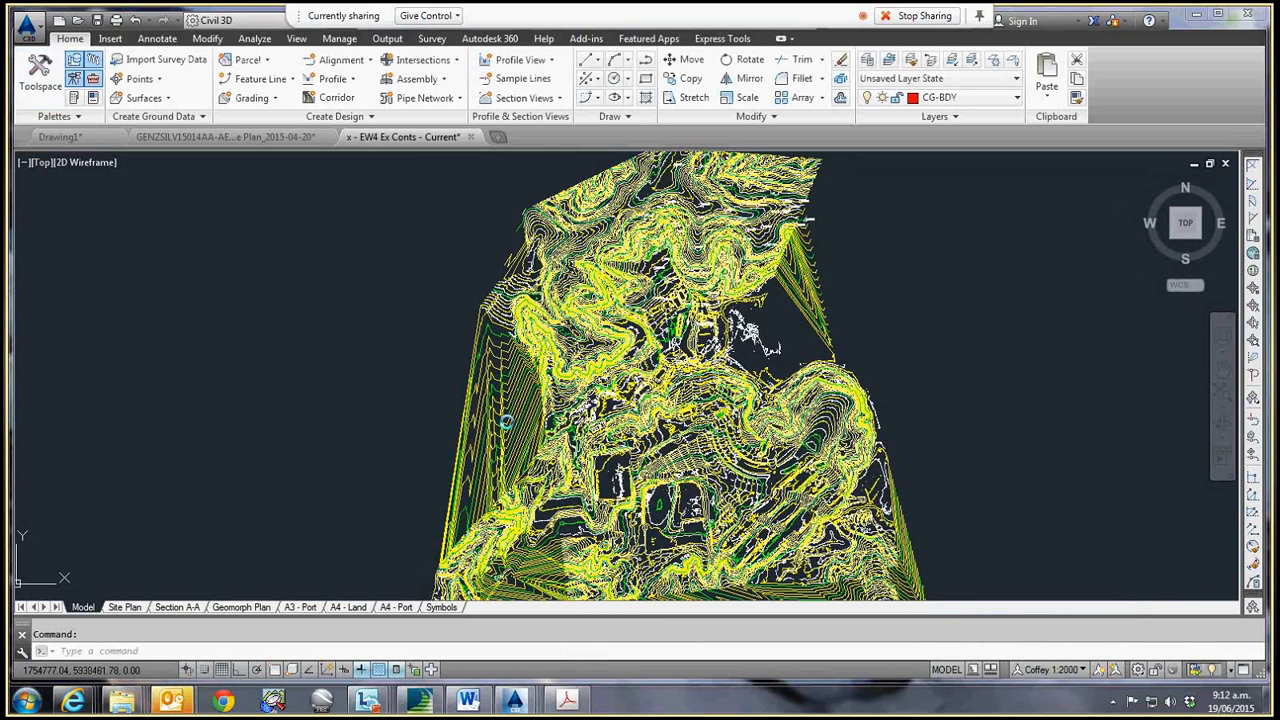
pyautogui.scroll(2, 507, 422)
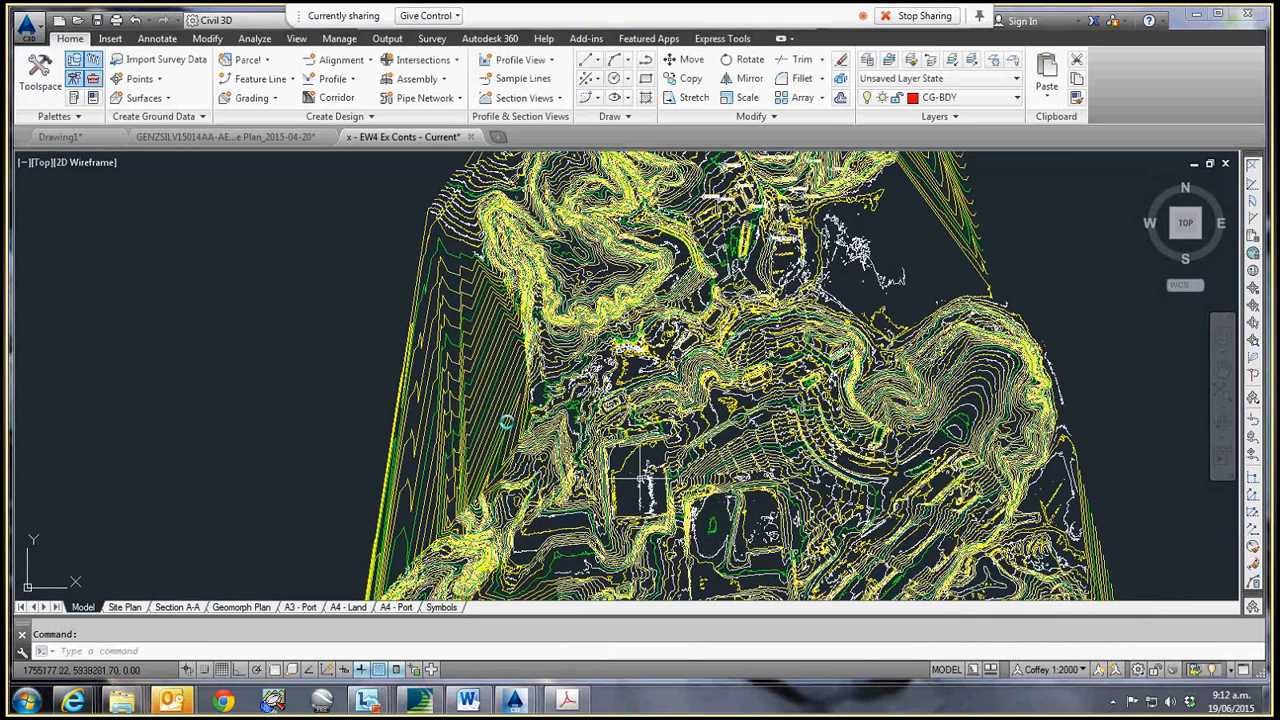
pyautogui.scroll(3, 507, 422)
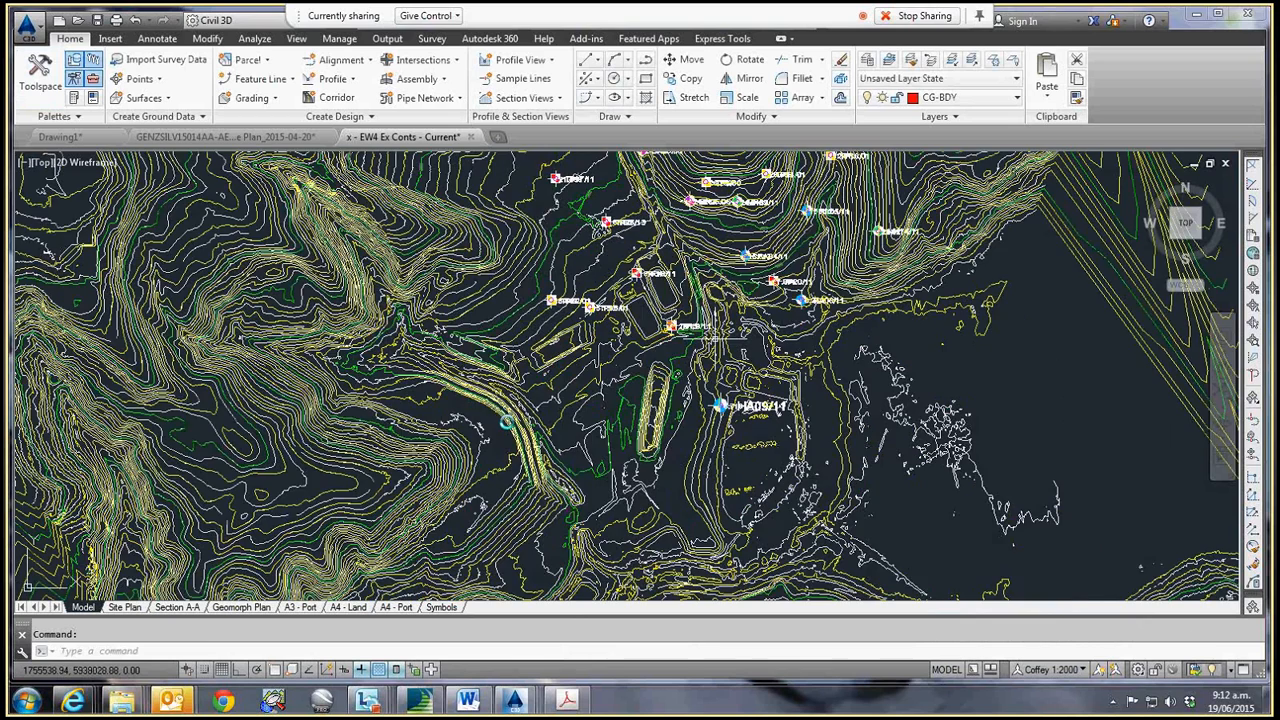
pyautogui.scroll(-3, 597, 352)
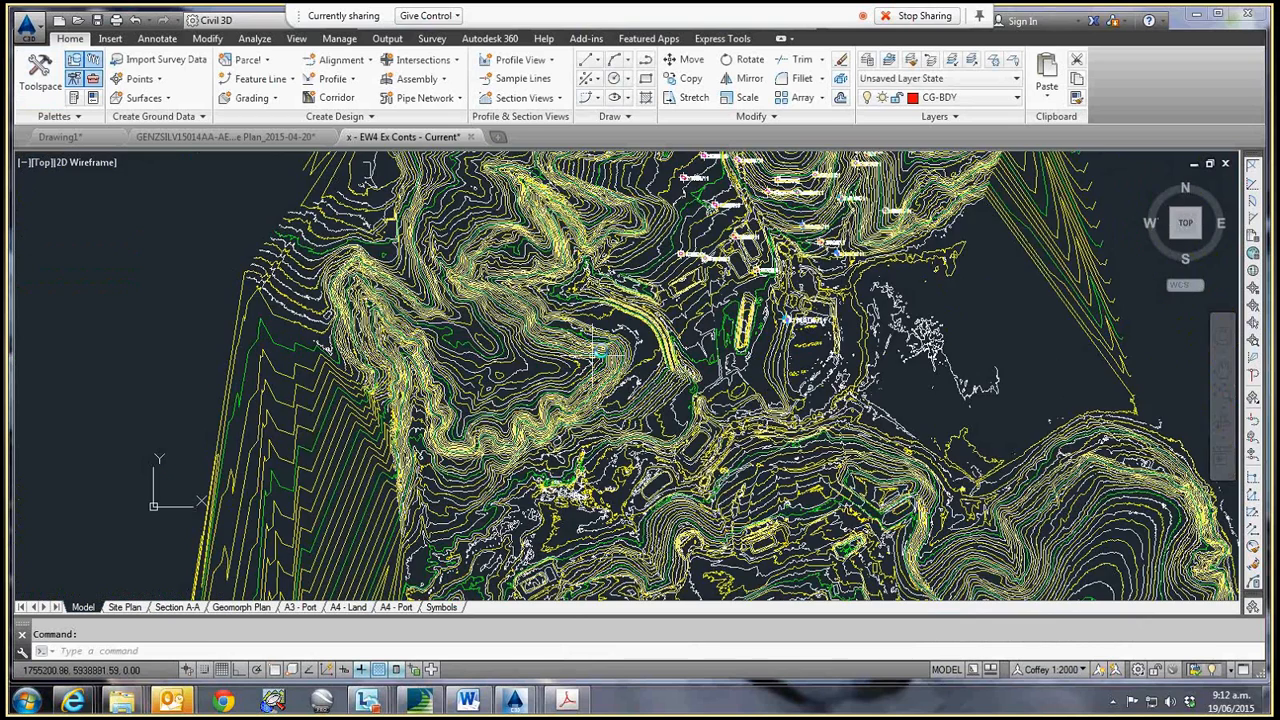
pyautogui.scroll(-2, 597, 352)
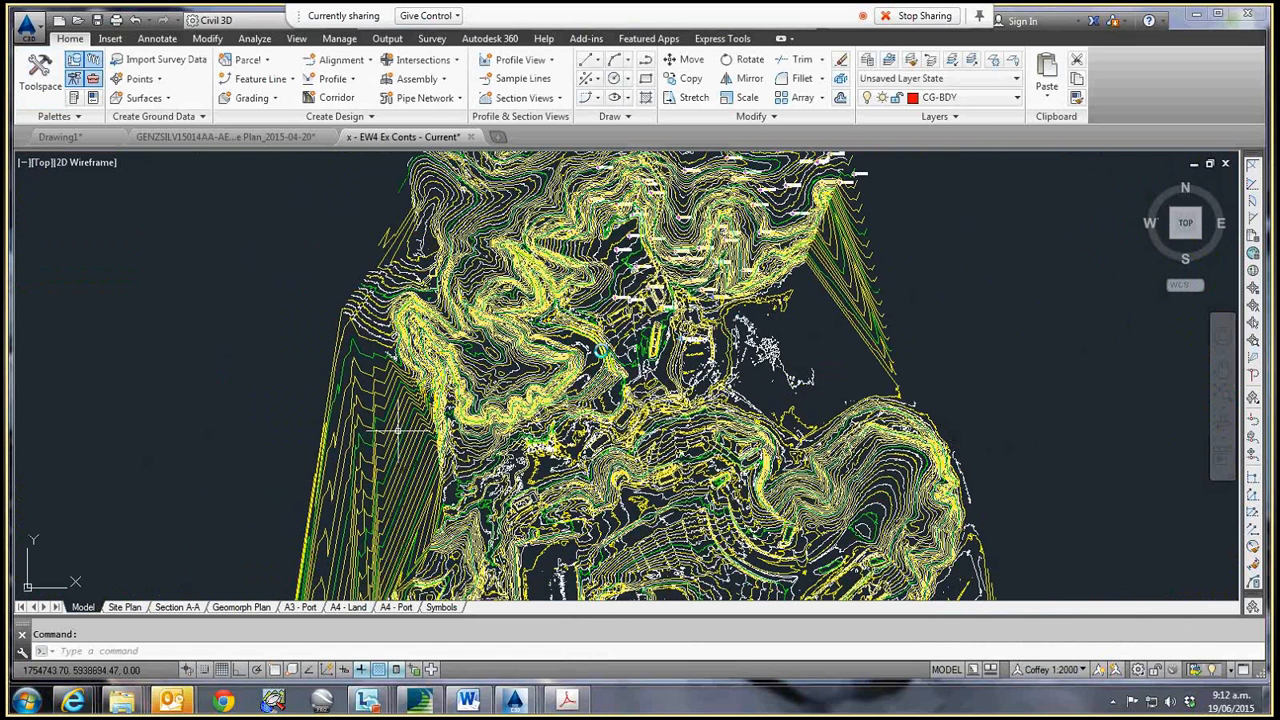
pyautogui.moveTo(398, 431)
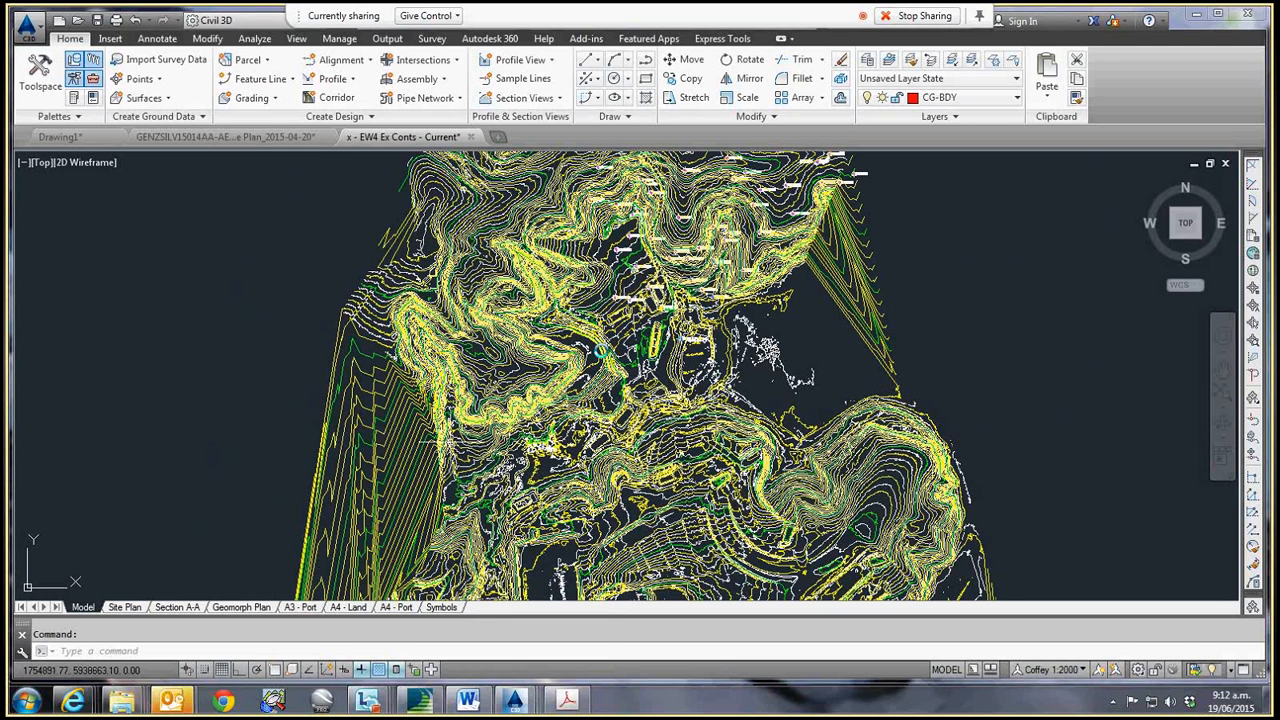
# - Start a LandXML export that includes only the Existing Ground Surface
pyautogui.click(74, 60)
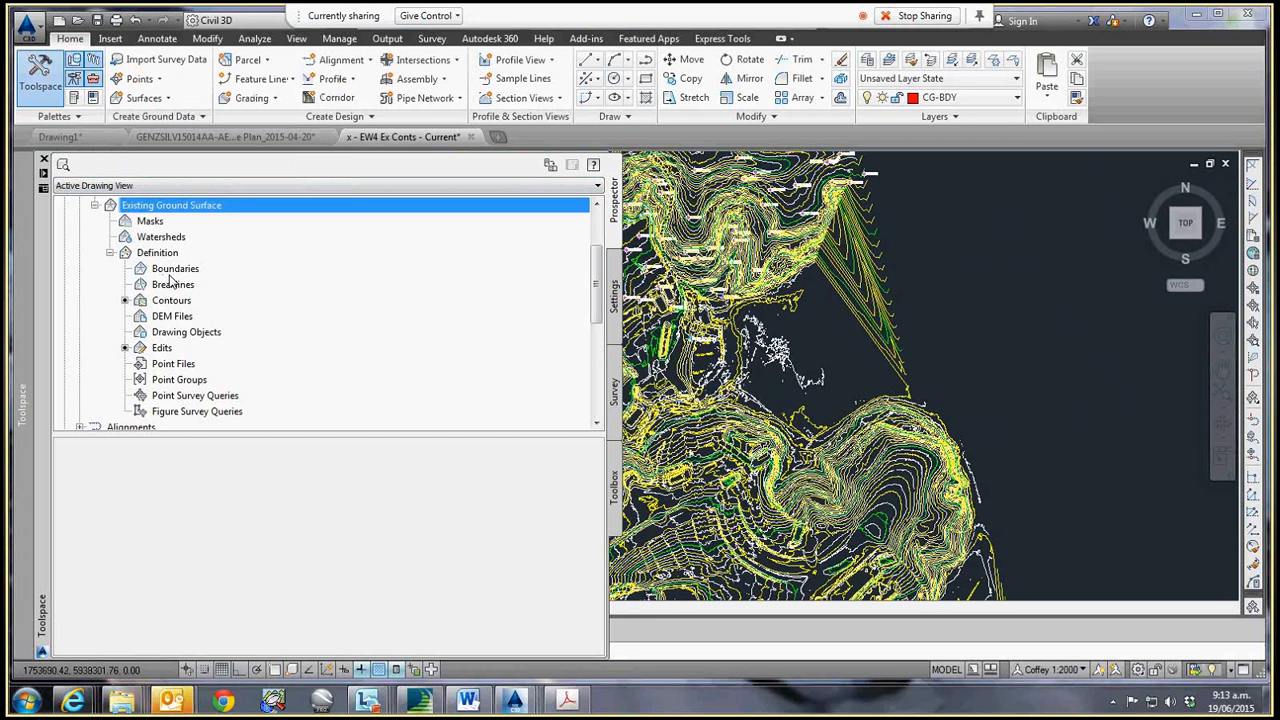
pyautogui.rightClick(154, 207)
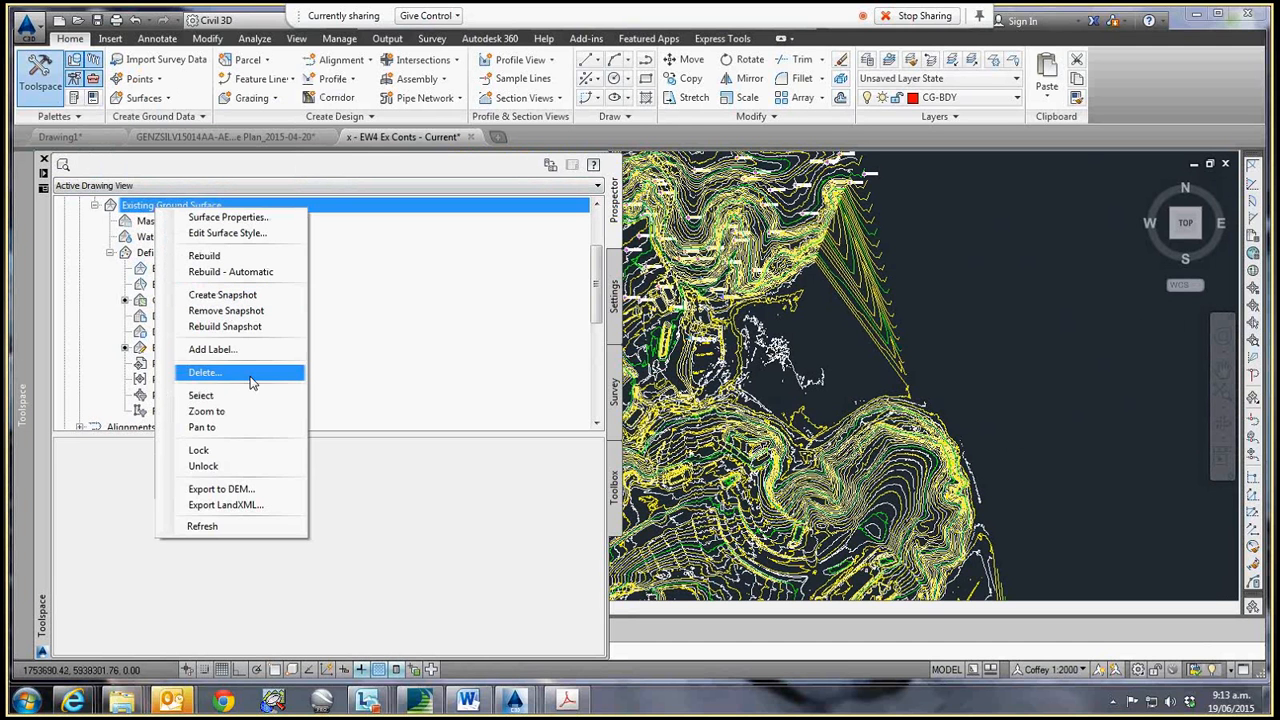
pyautogui.click(277, 508)
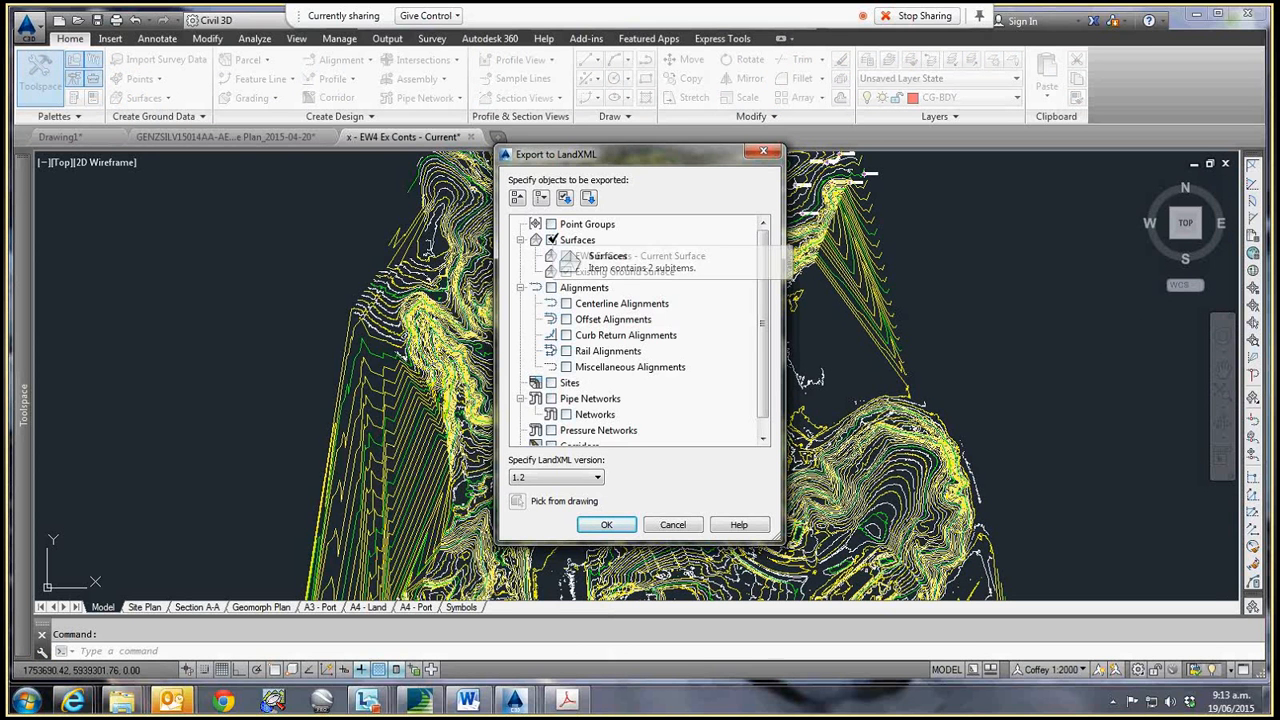
pyautogui.click(552, 240)
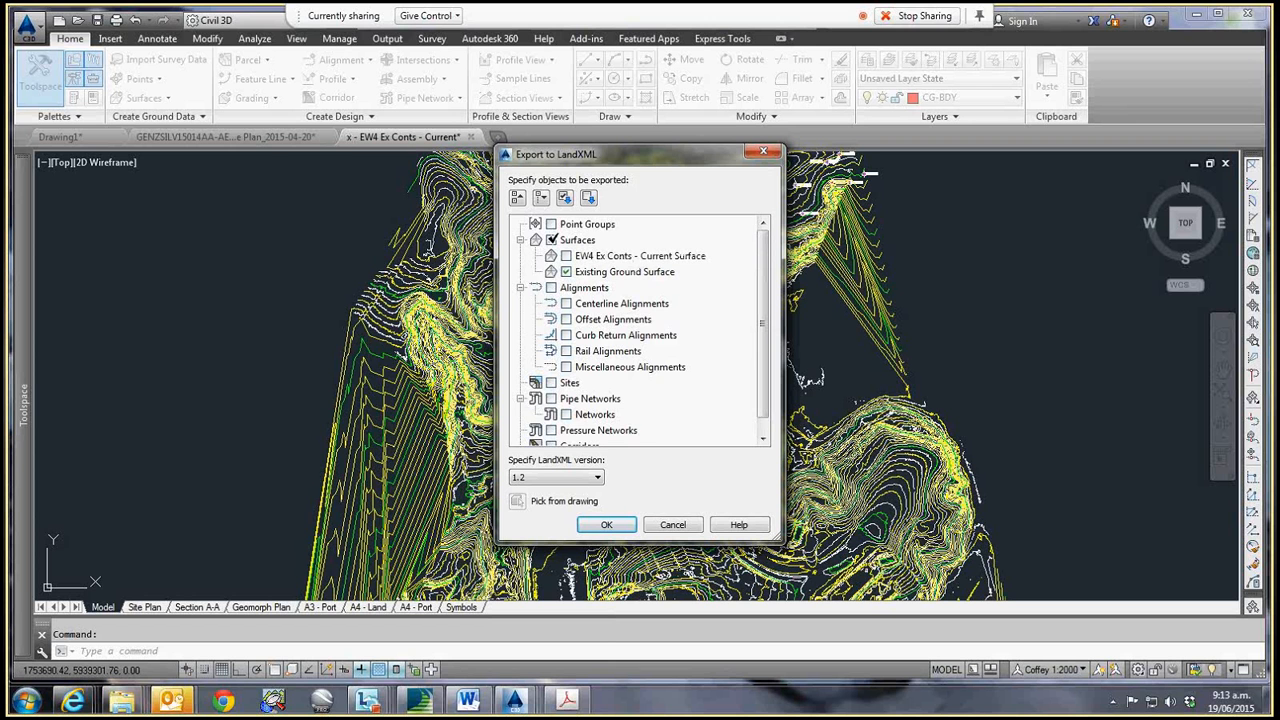
pyautogui.scroll(-1, 763, 356)
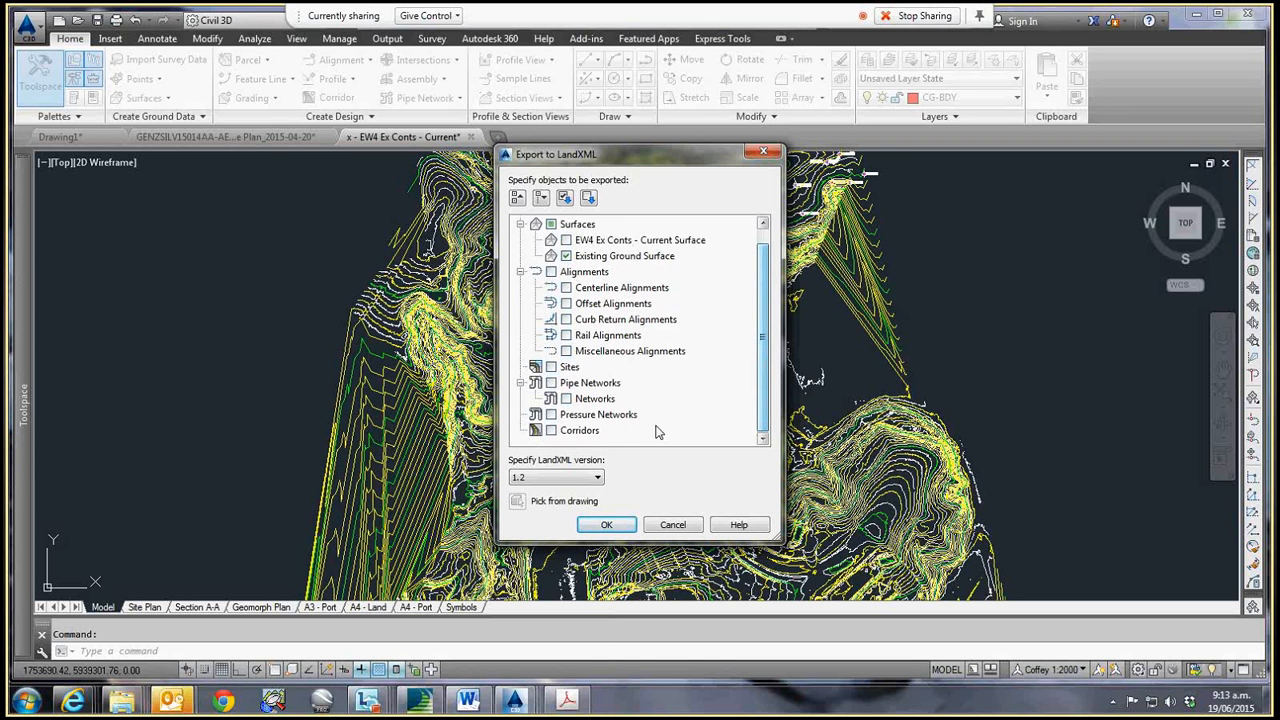
# - Set the LandXML version to 1.0 and save the export to the Desktop as "x - EW4 Ex Conts - Current.xml"
pyautogui.click(598, 476)
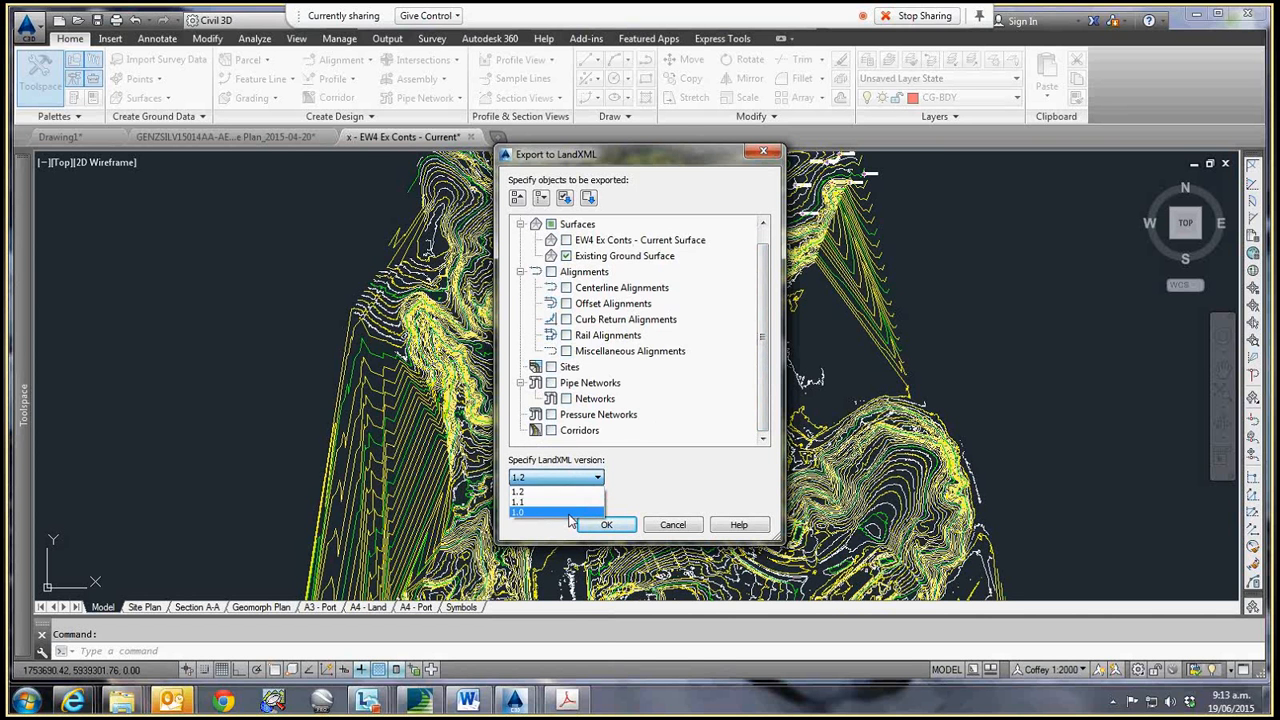
pyautogui.click(570, 519)
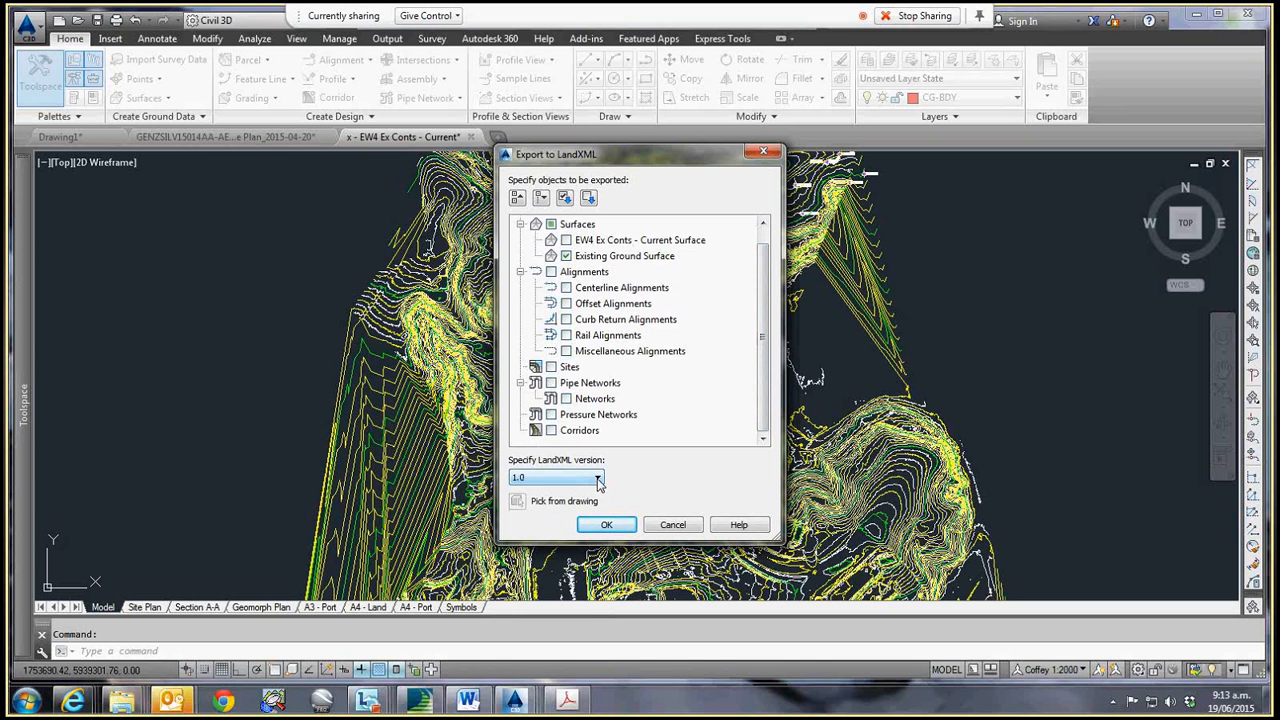
pyautogui.click(600, 528)
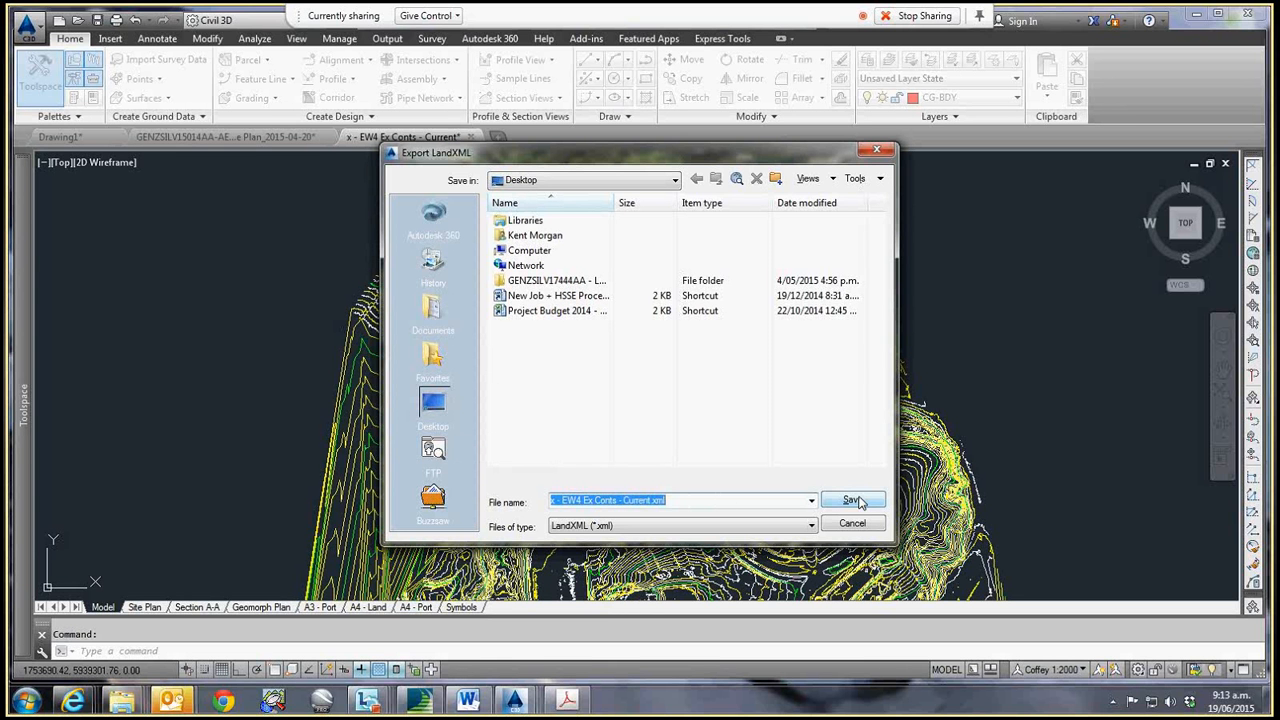
pyautogui.press('Tab')
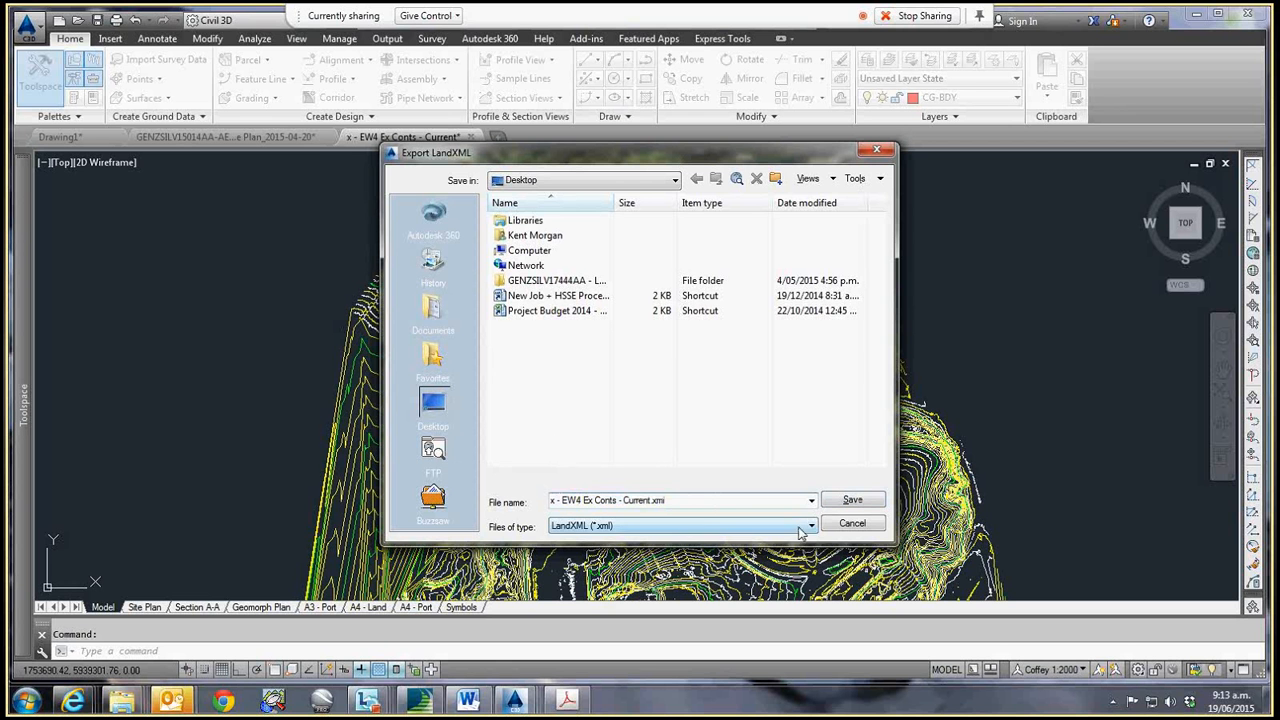
pyautogui.click(845, 503)
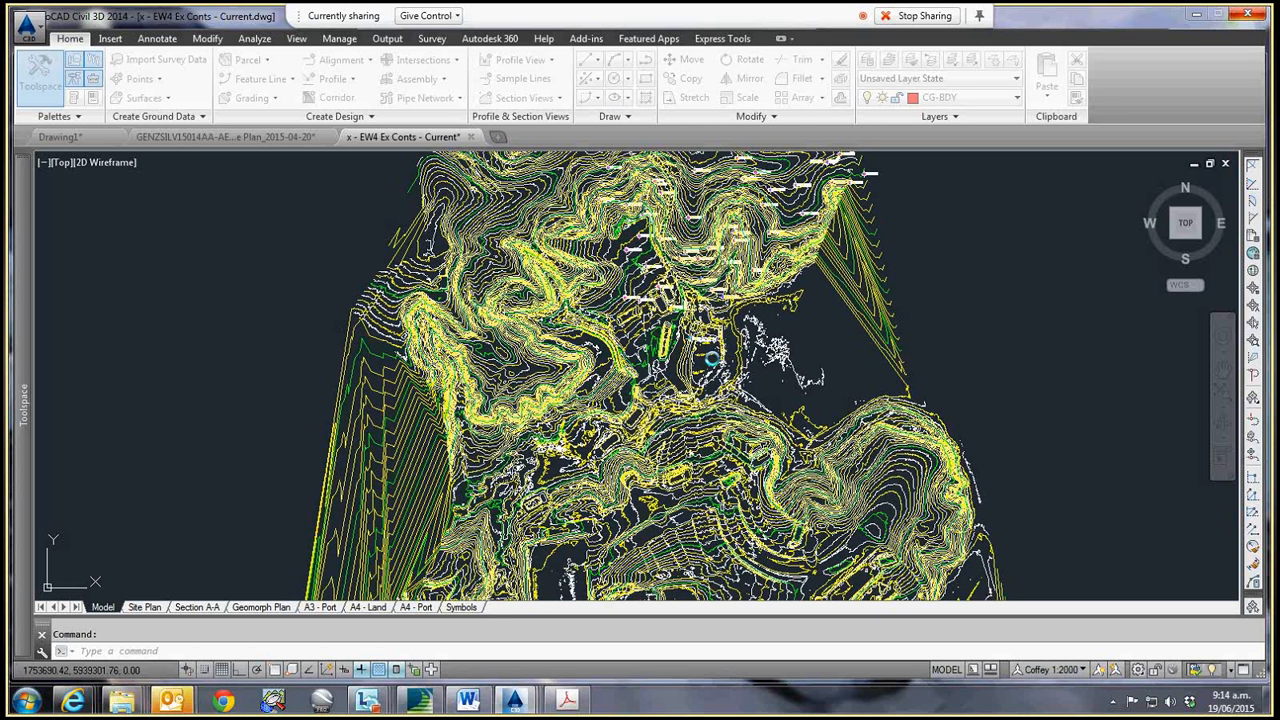
# - Minimise Civil 3D and look through the gINT Files folder of the Long Bay EW5 project
pyautogui.click(1200, 17)
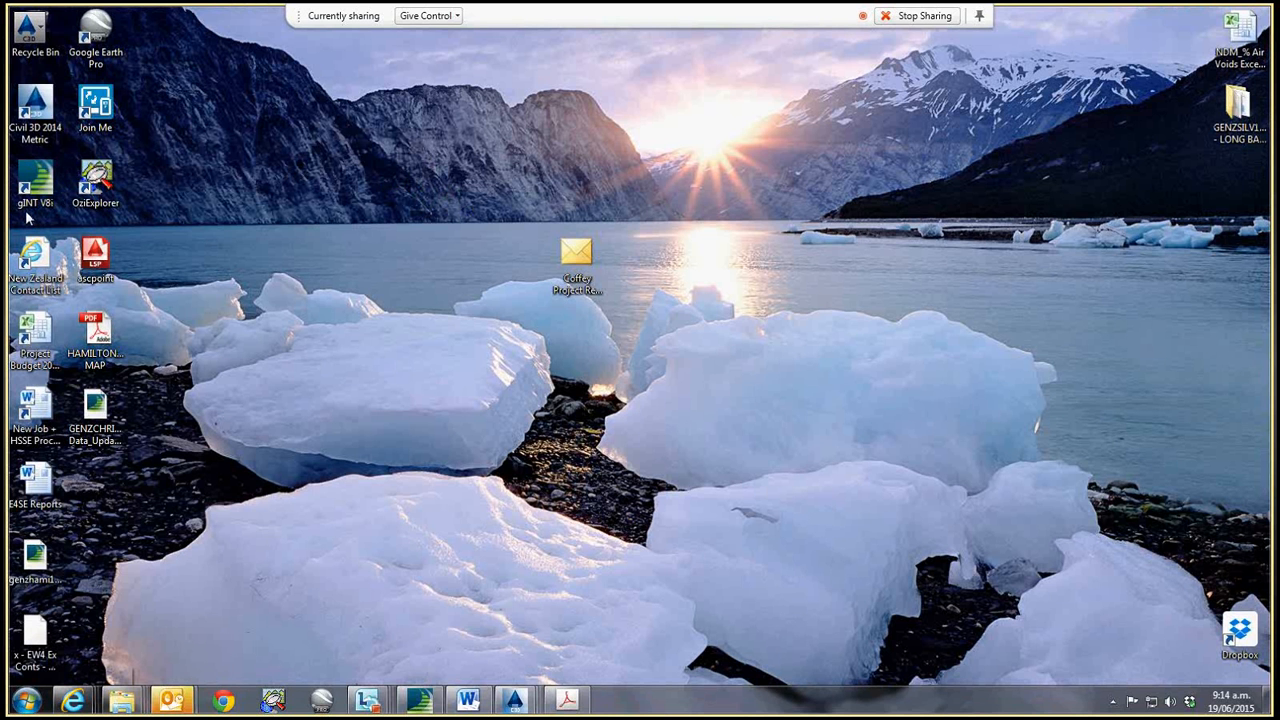
pyautogui.moveTo(413, 705)
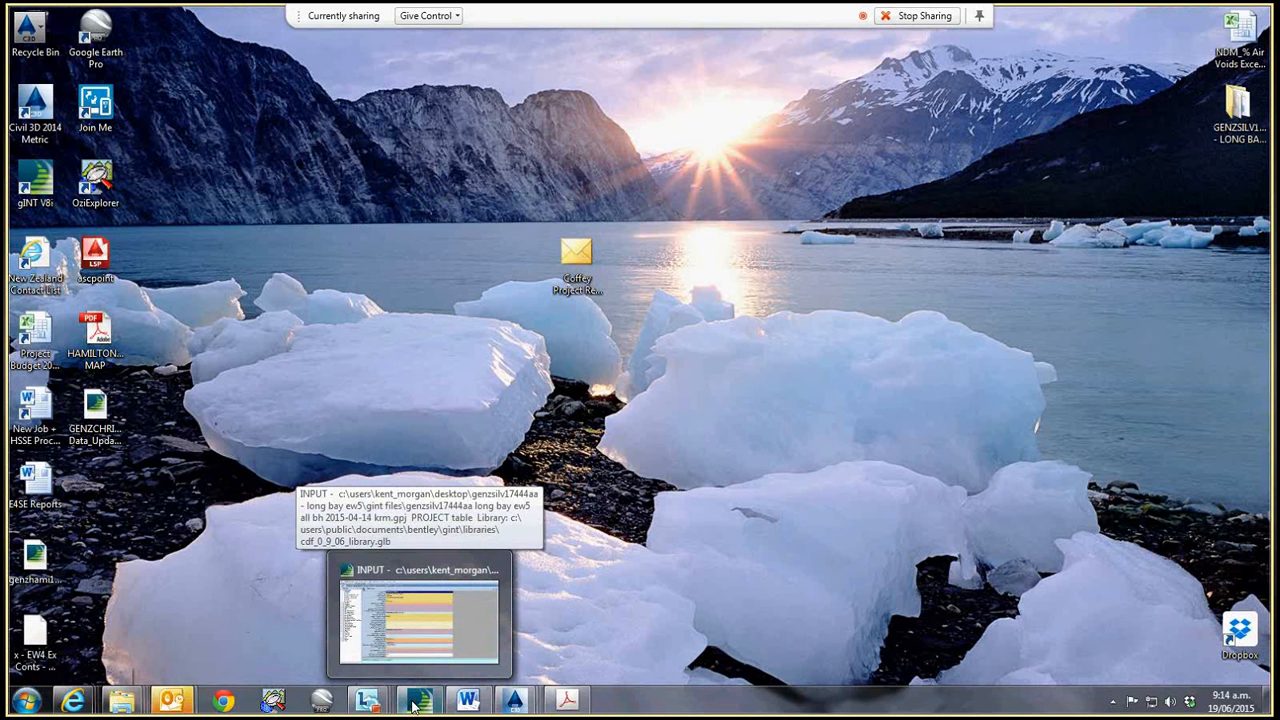
pyautogui.click(122, 701)
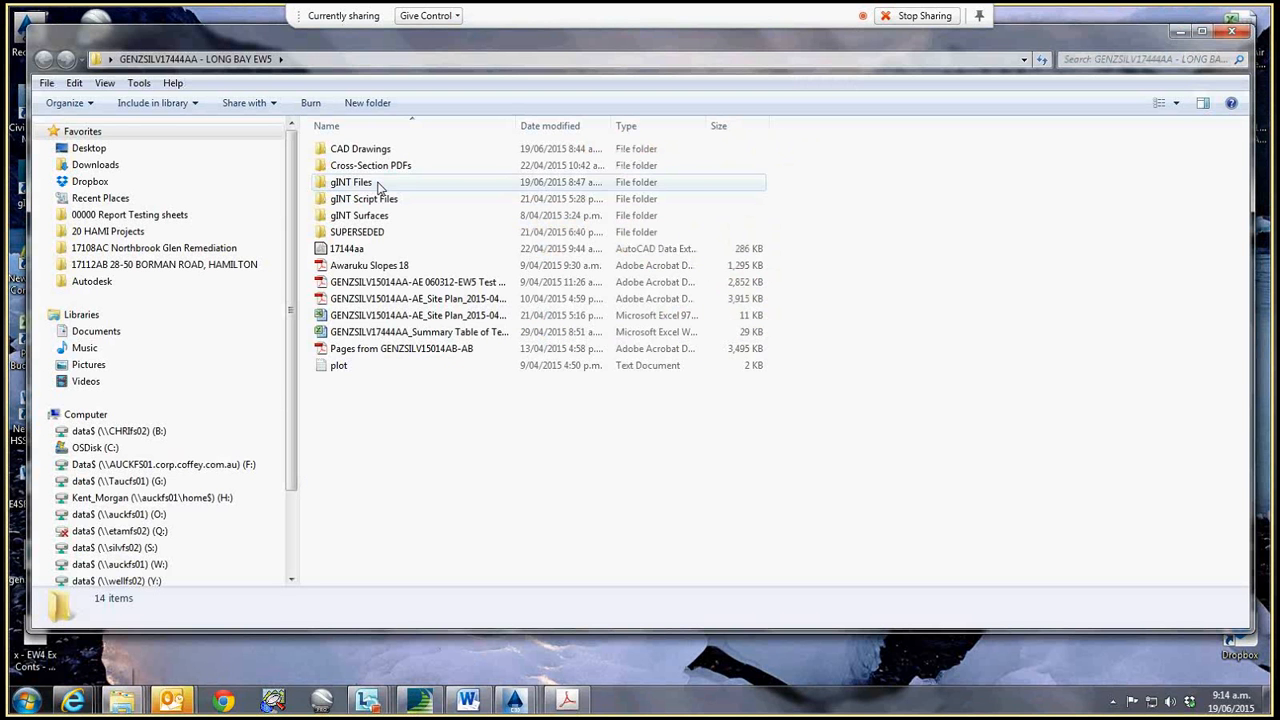
pyautogui.doubleClick(379, 186)
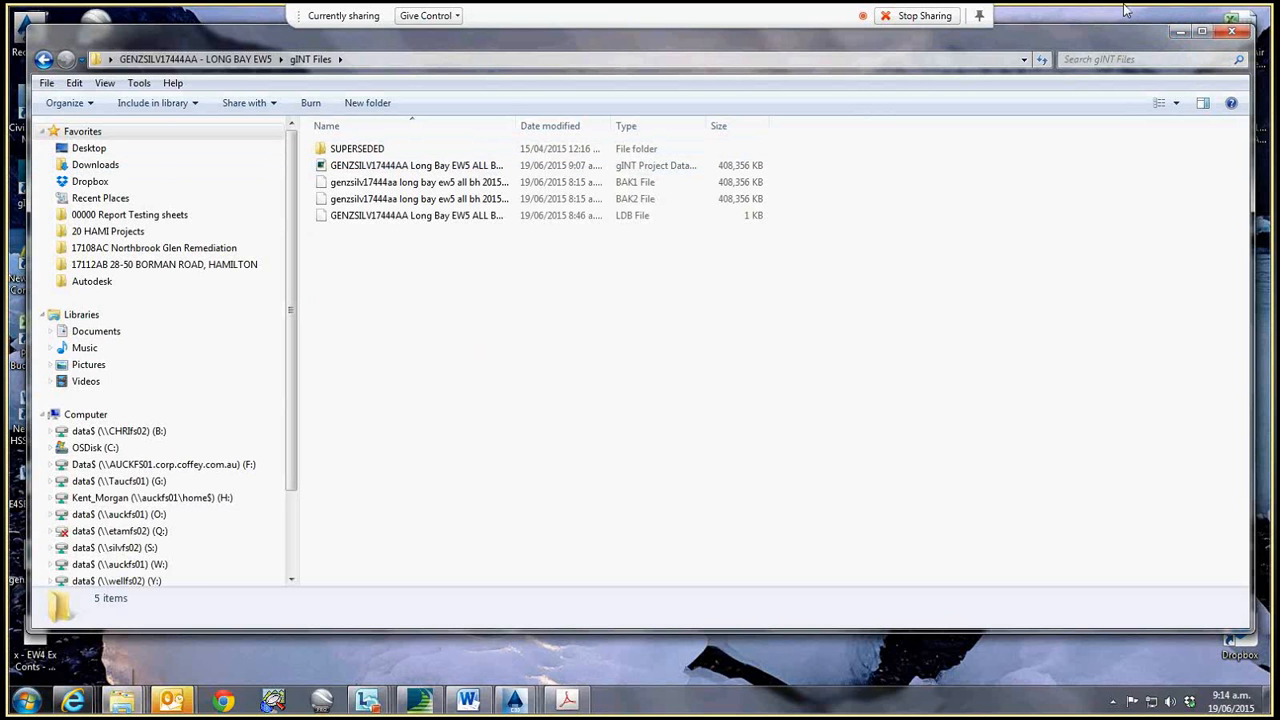
pyautogui.click(1181, 32)
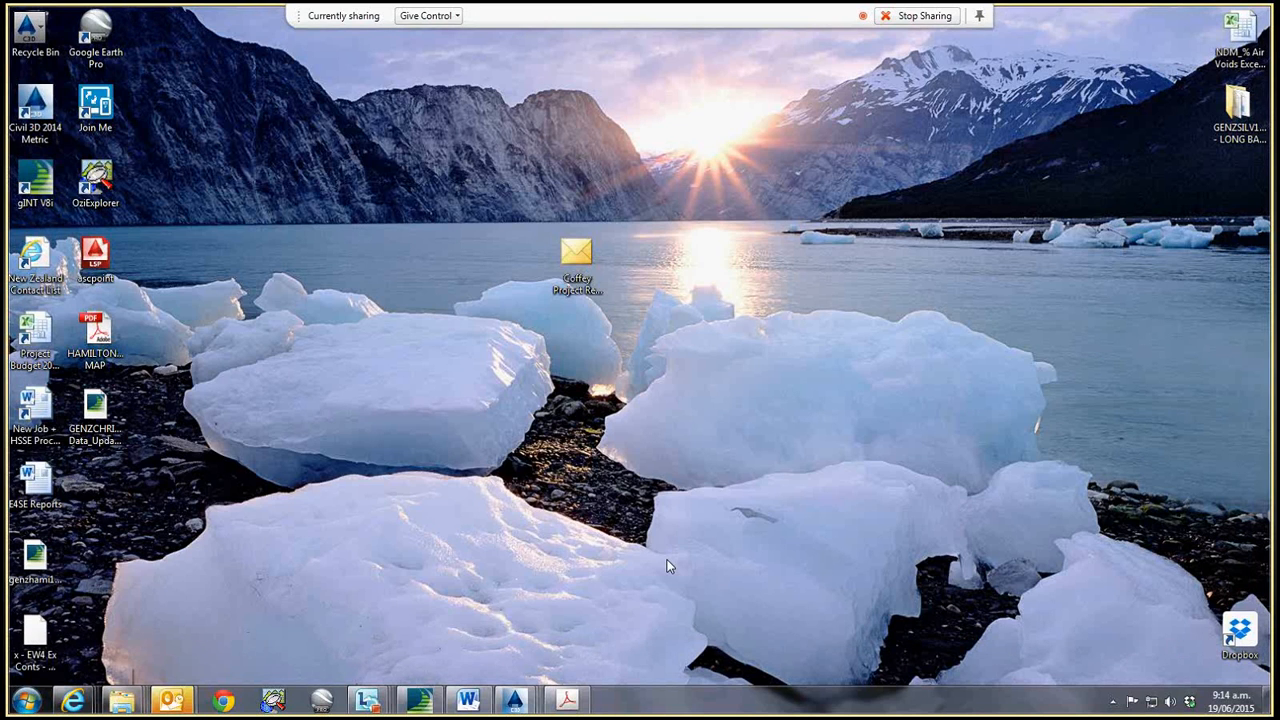
# - Check the LandXML export status in Civil 3D and switch to the open gINT project
pyautogui.moveTo(514, 700)
pyautogui.click(592, 628)
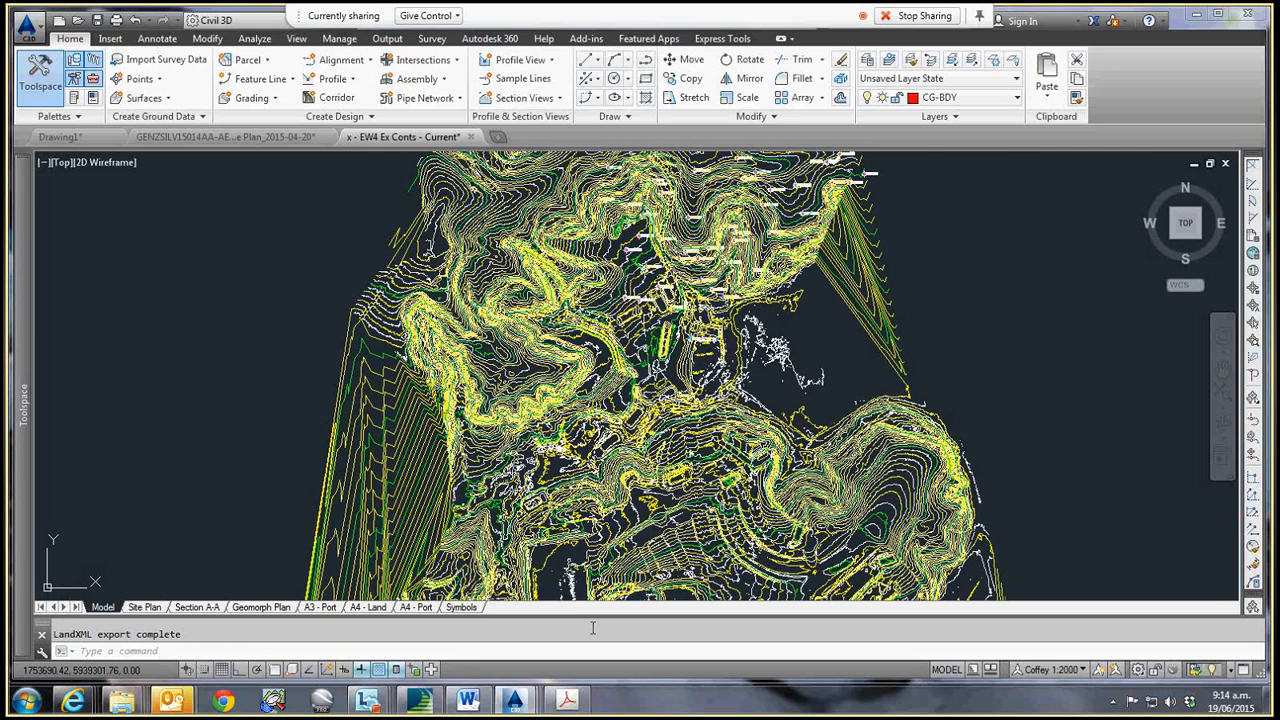
pyautogui.click(1197, 14)
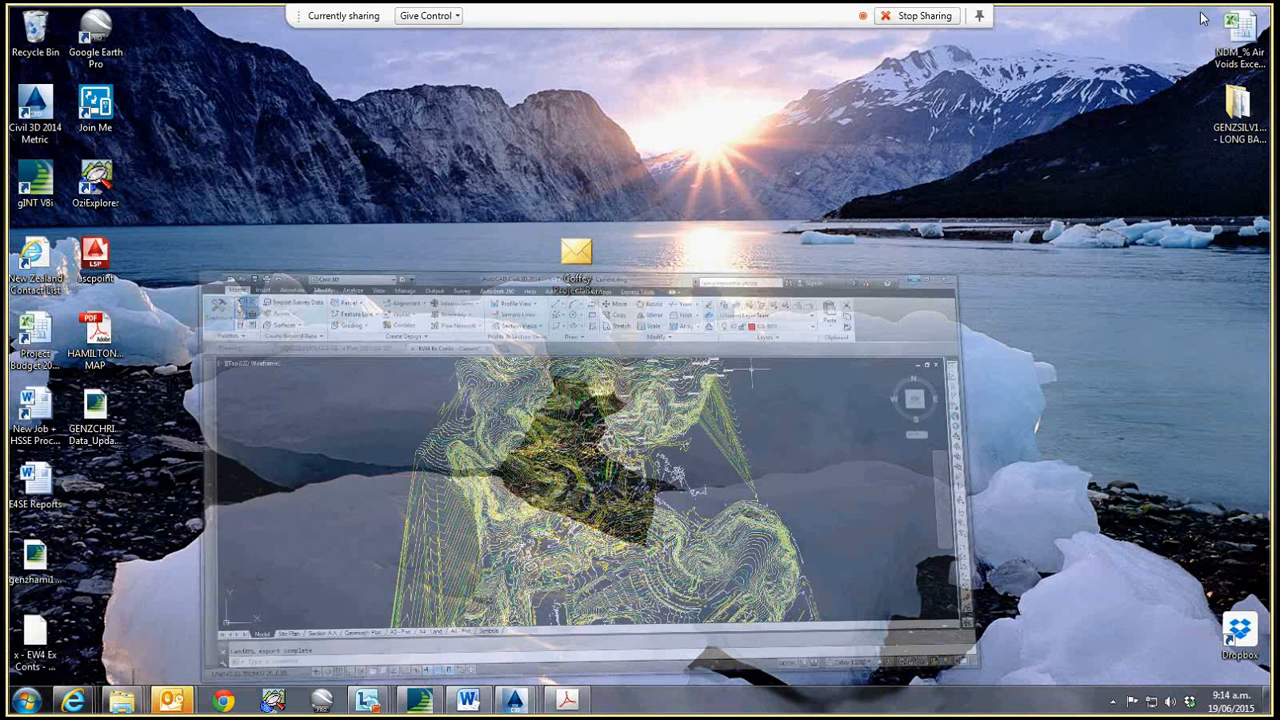
pyautogui.click(420, 700)
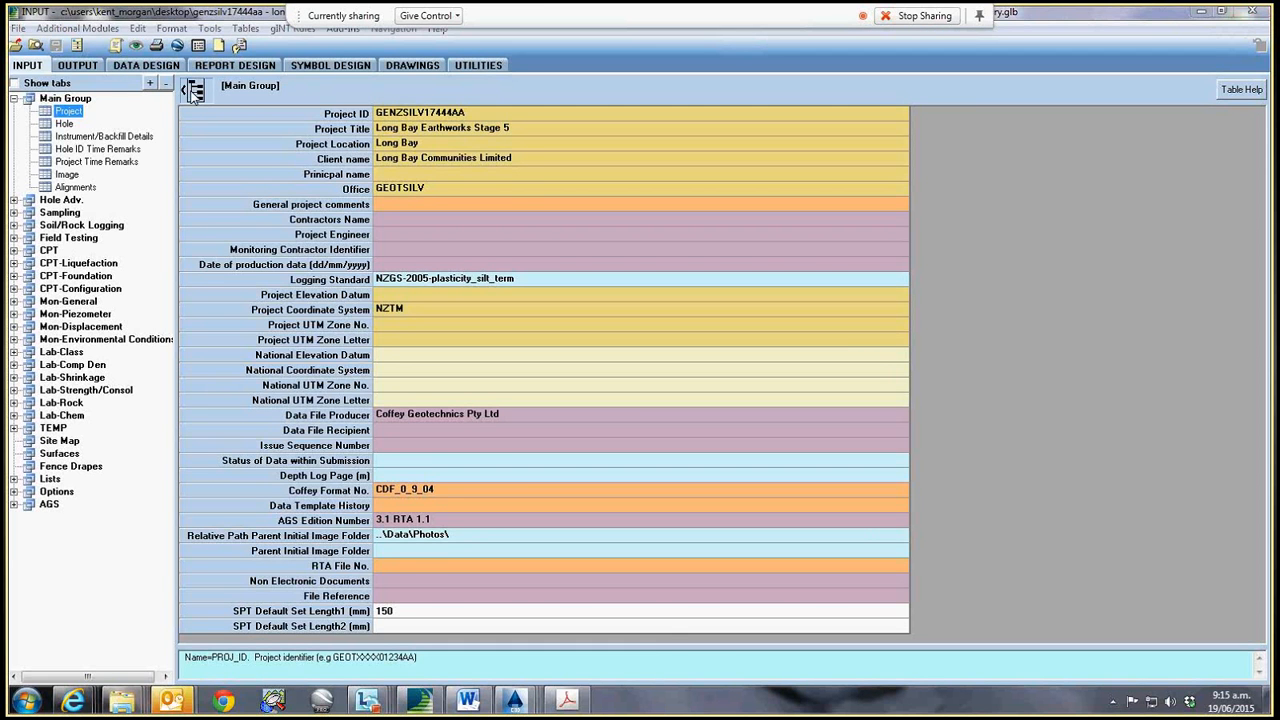
# - Compare the tree and tab layouts for the input tables and keep the tab layout
pyautogui.click(193, 91)
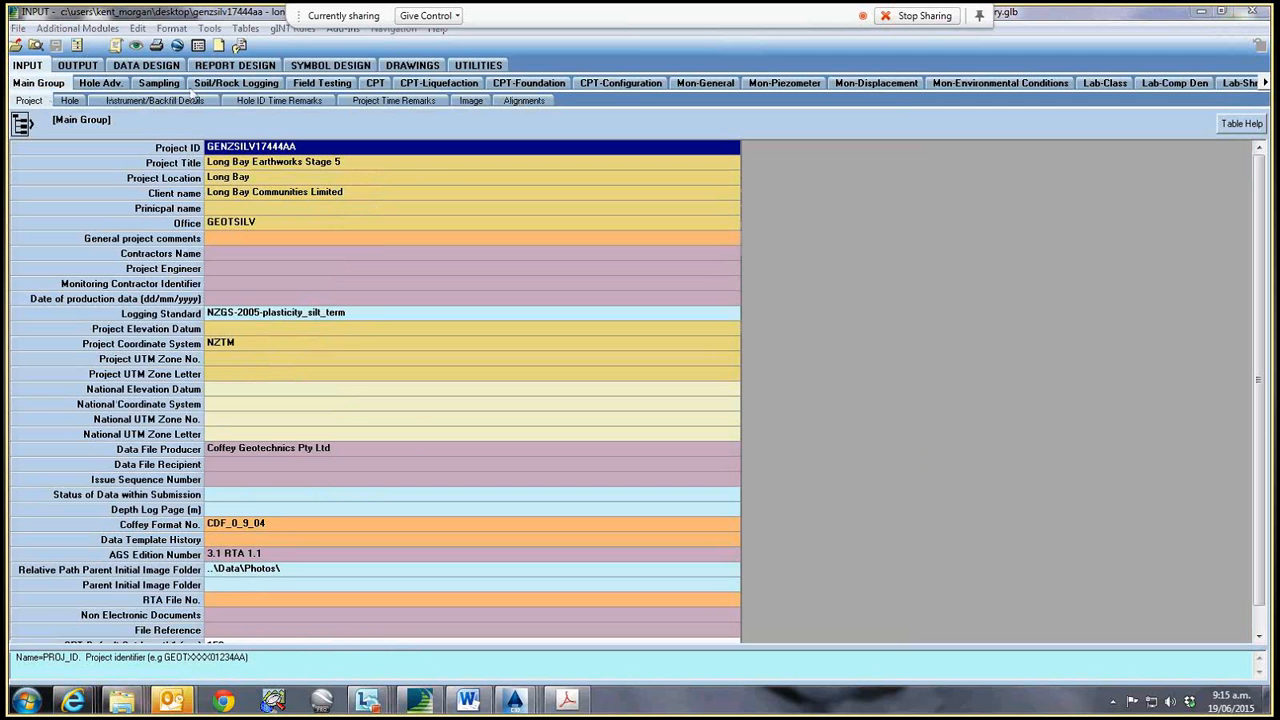
pyautogui.click(22, 123)
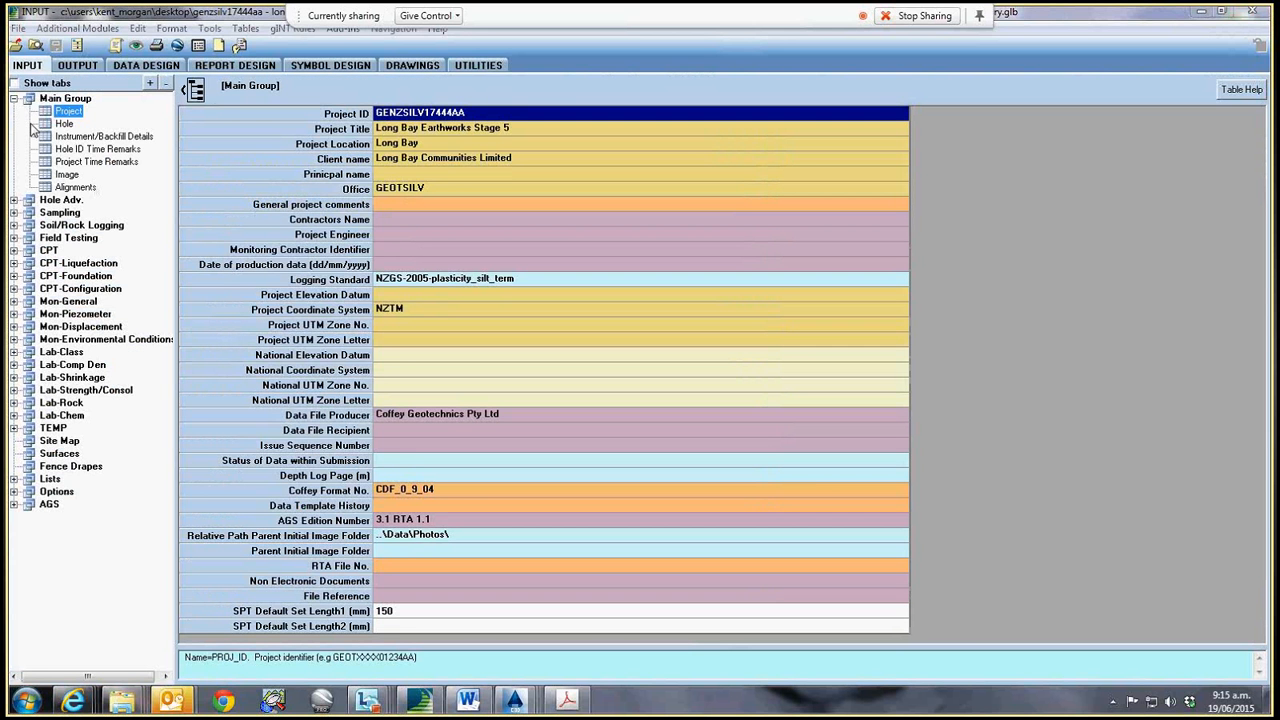
pyautogui.click(15, 99)
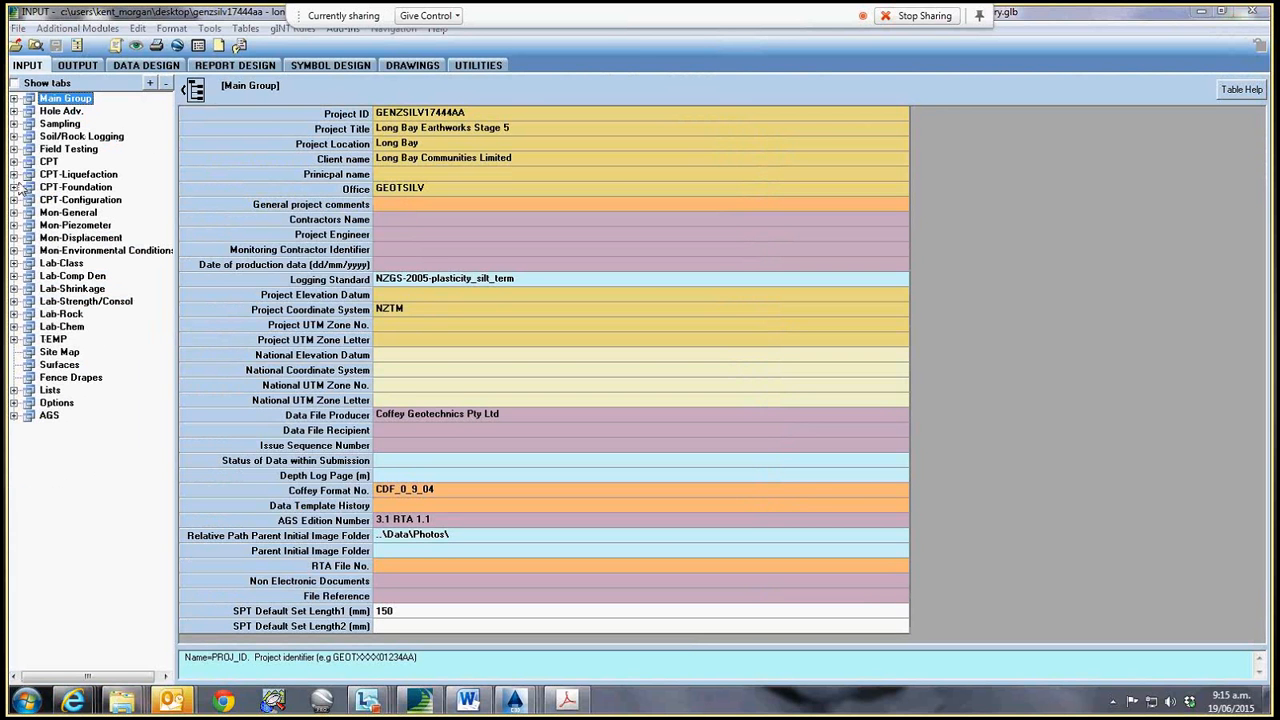
pyautogui.click(195, 91)
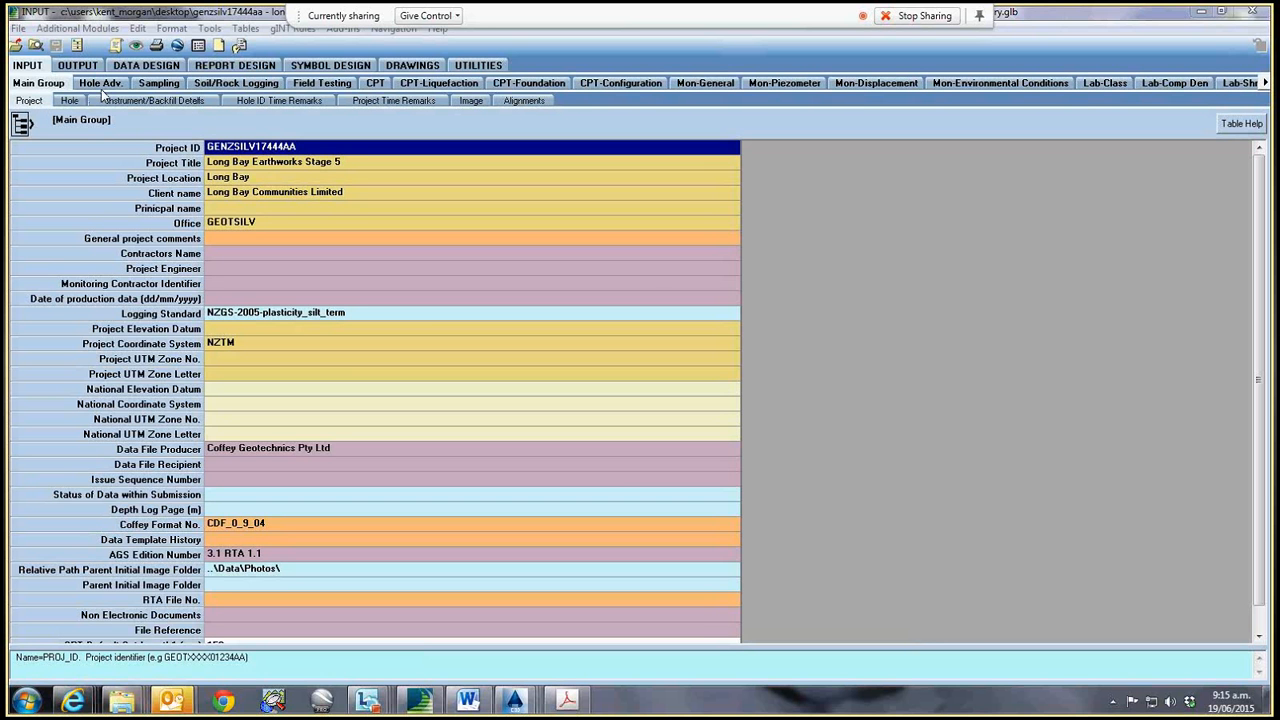
# - Open the project's Surfaces input and check the list of stored surfaces
pyautogui.click(1264, 83)
pyautogui.click(1264, 83)
pyautogui.click(1264, 83)
pyautogui.click(1264, 83)
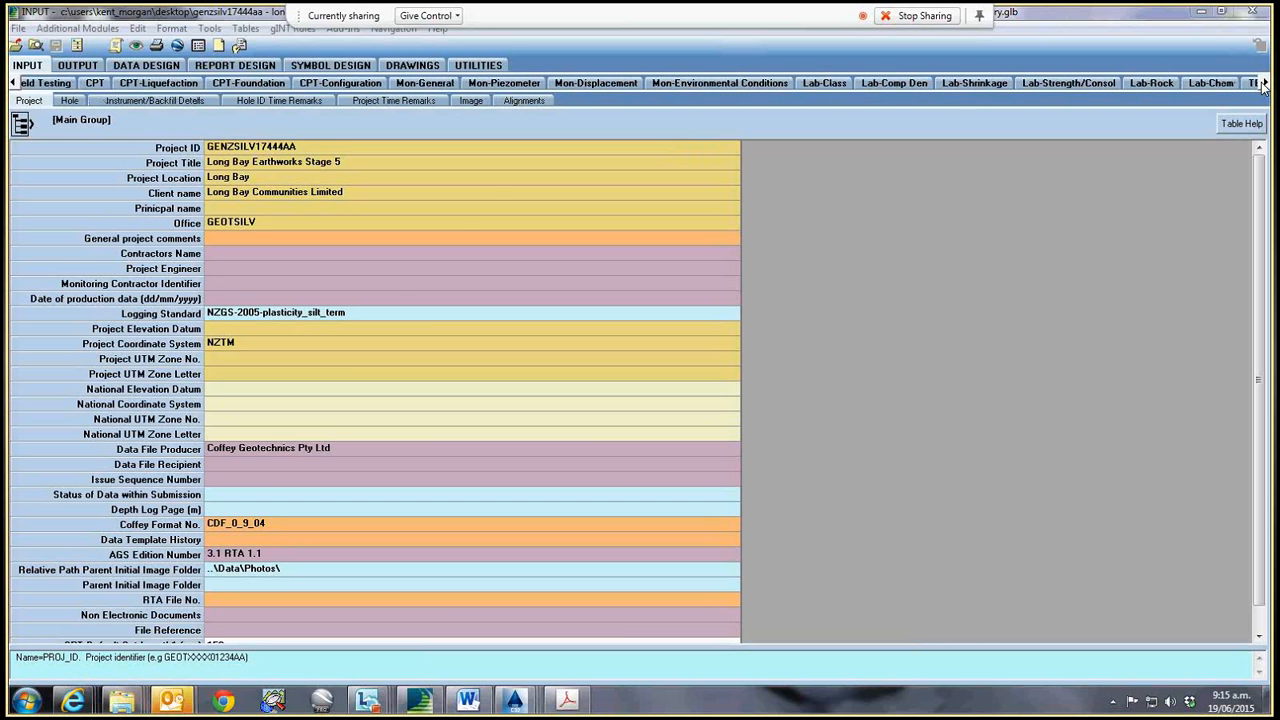
pyautogui.click(1264, 83)
pyautogui.click(1264, 83)
pyautogui.click(1264, 83)
pyautogui.click(1264, 83)
pyautogui.click(1264, 83)
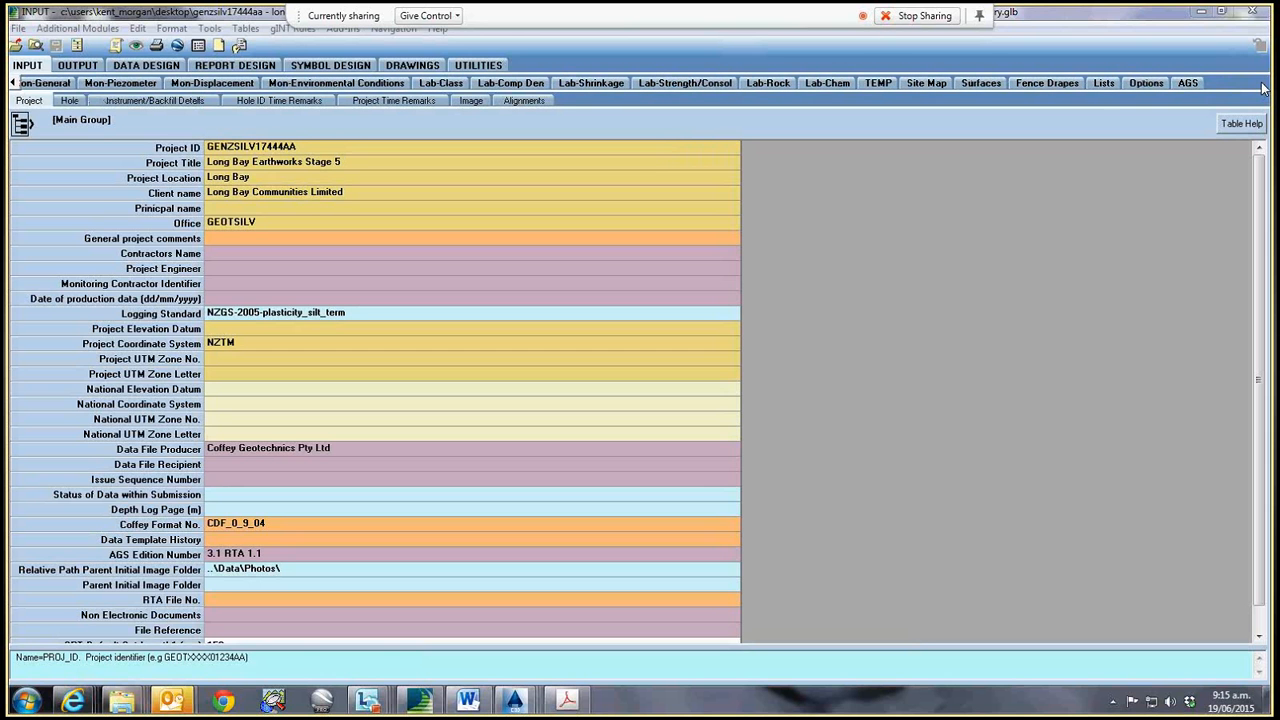
pyautogui.click(980, 84)
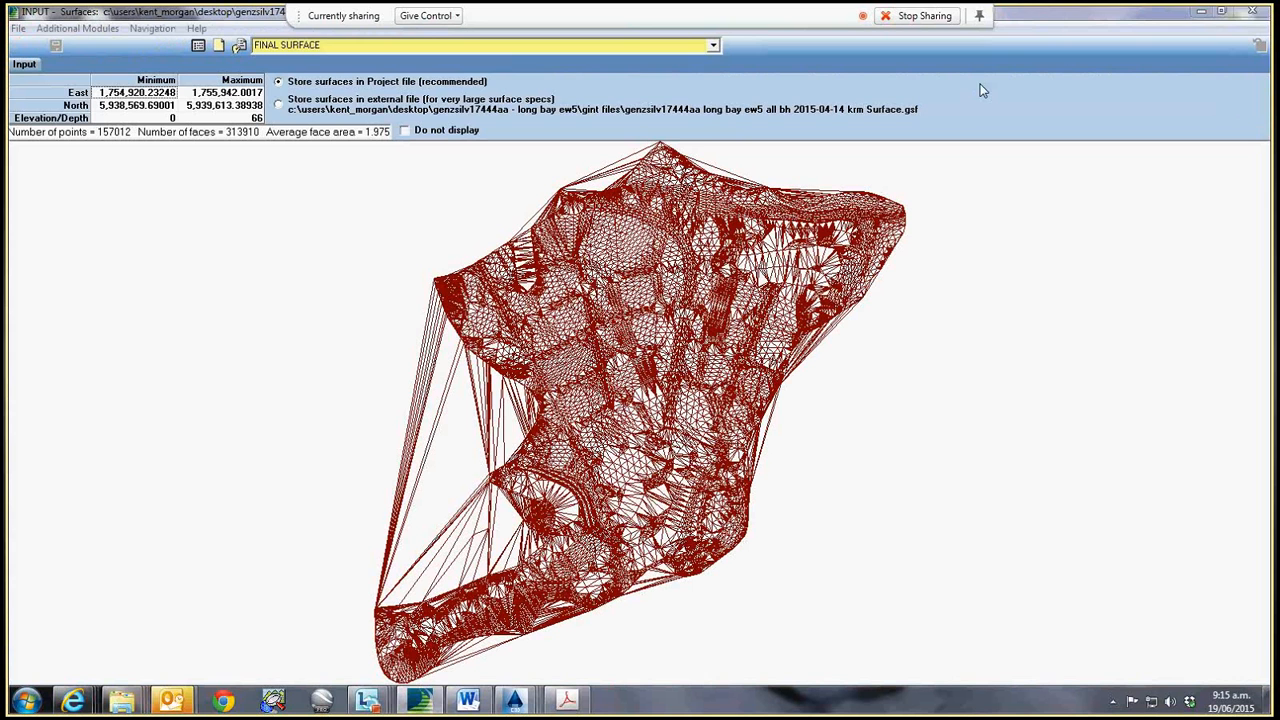
pyautogui.click(713, 45)
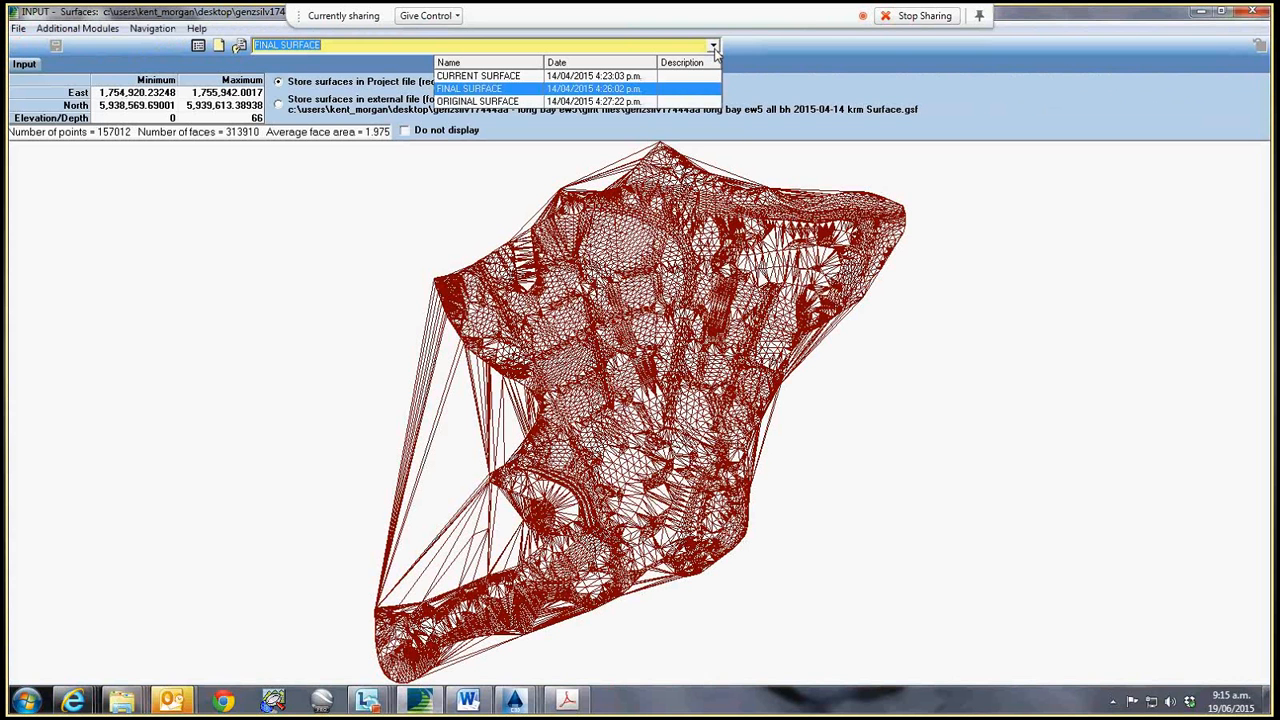
pyautogui.click(714, 47)
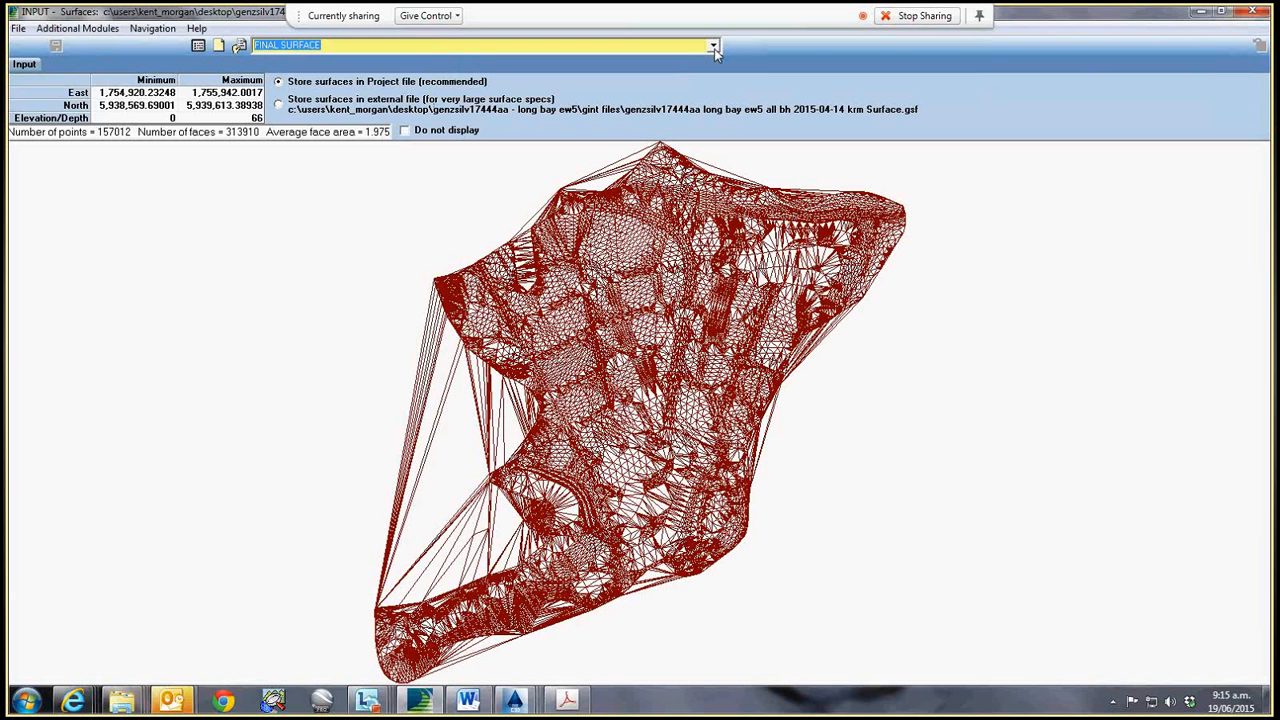
# - Set up a new surface named Existing Ground Surface with line type Dot and line colour Coffey Green 50%
pyautogui.click(218, 46)
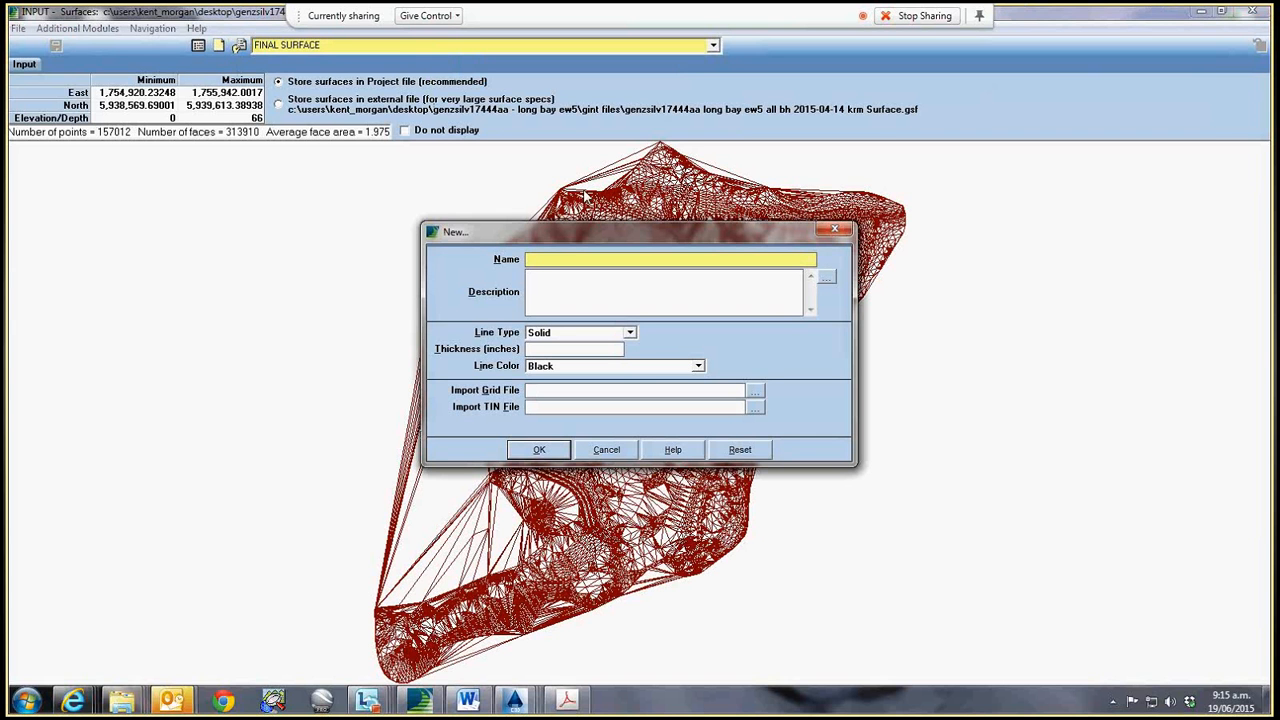
pyautogui.write('Existing Ground Surface')
pyautogui.click(630, 333)
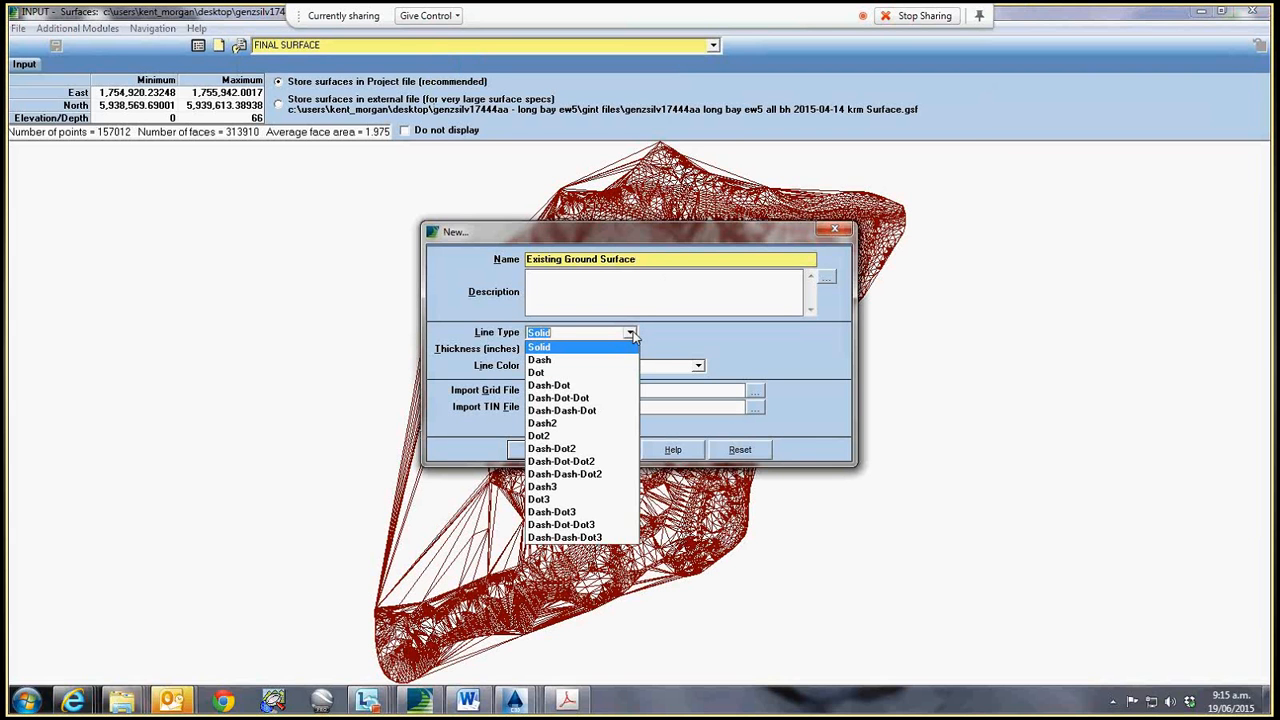
pyautogui.click(572, 373)
pyautogui.click(698, 366)
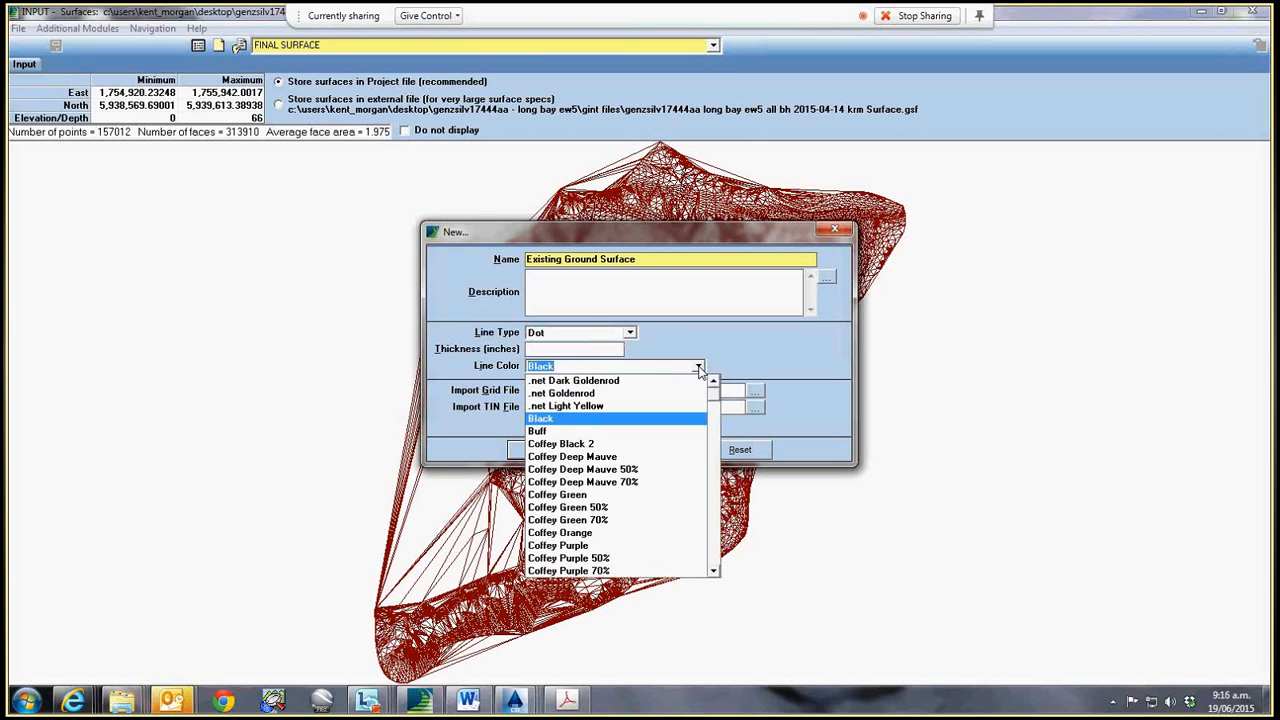
pyautogui.click(590, 507)
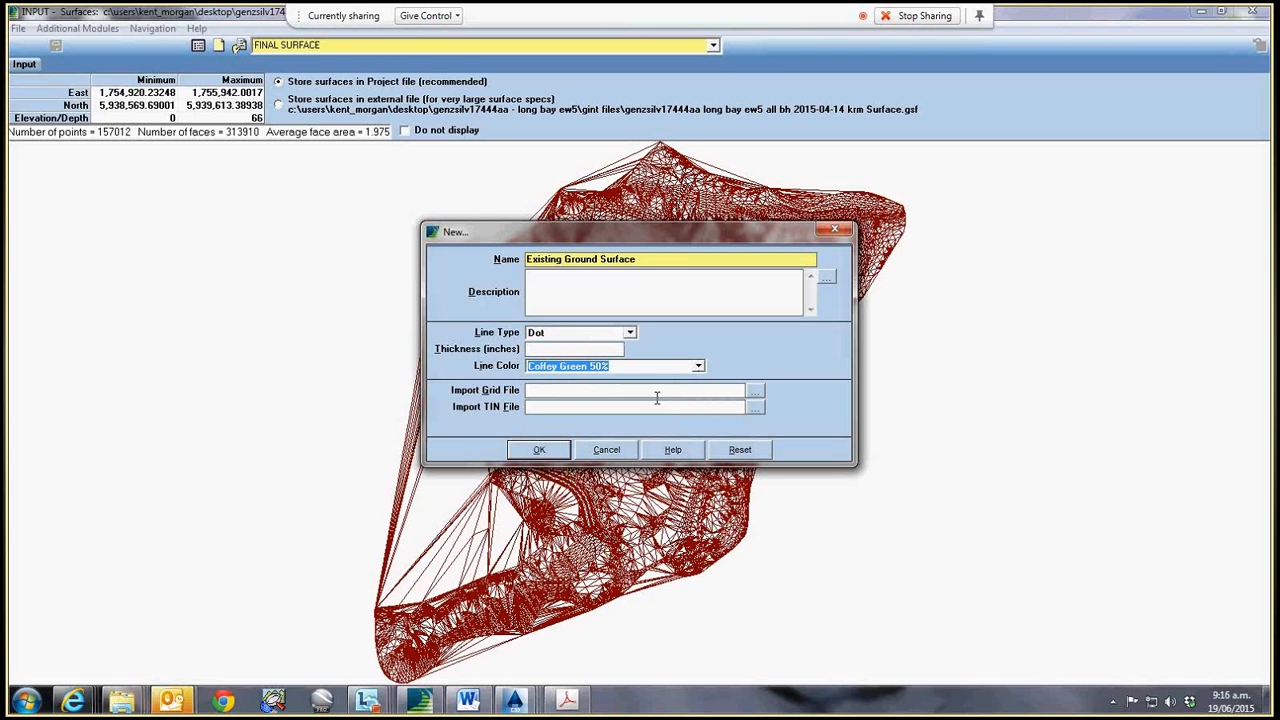
# - Choose "x - EW4 Ex Conts - Current" on the Desktop as the TIN file to import and create the surface
pyautogui.click(756, 410)
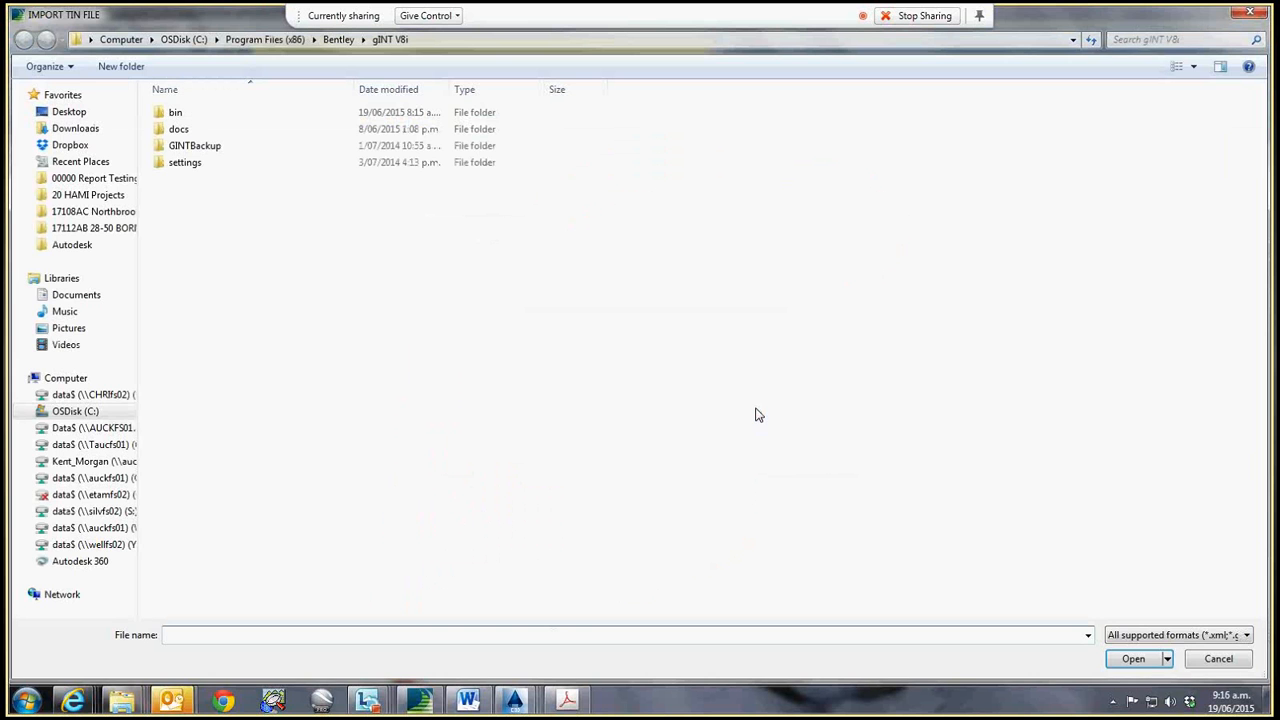
pyautogui.click(69, 112)
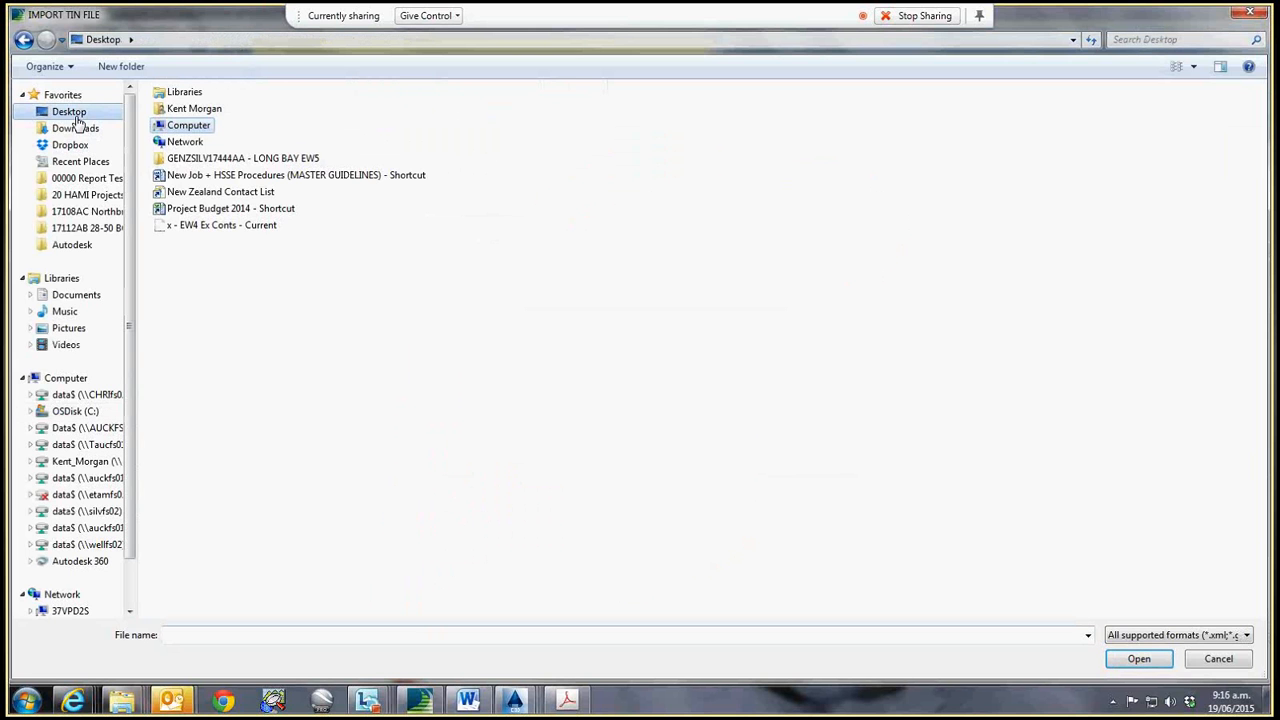
pyautogui.click(260, 228)
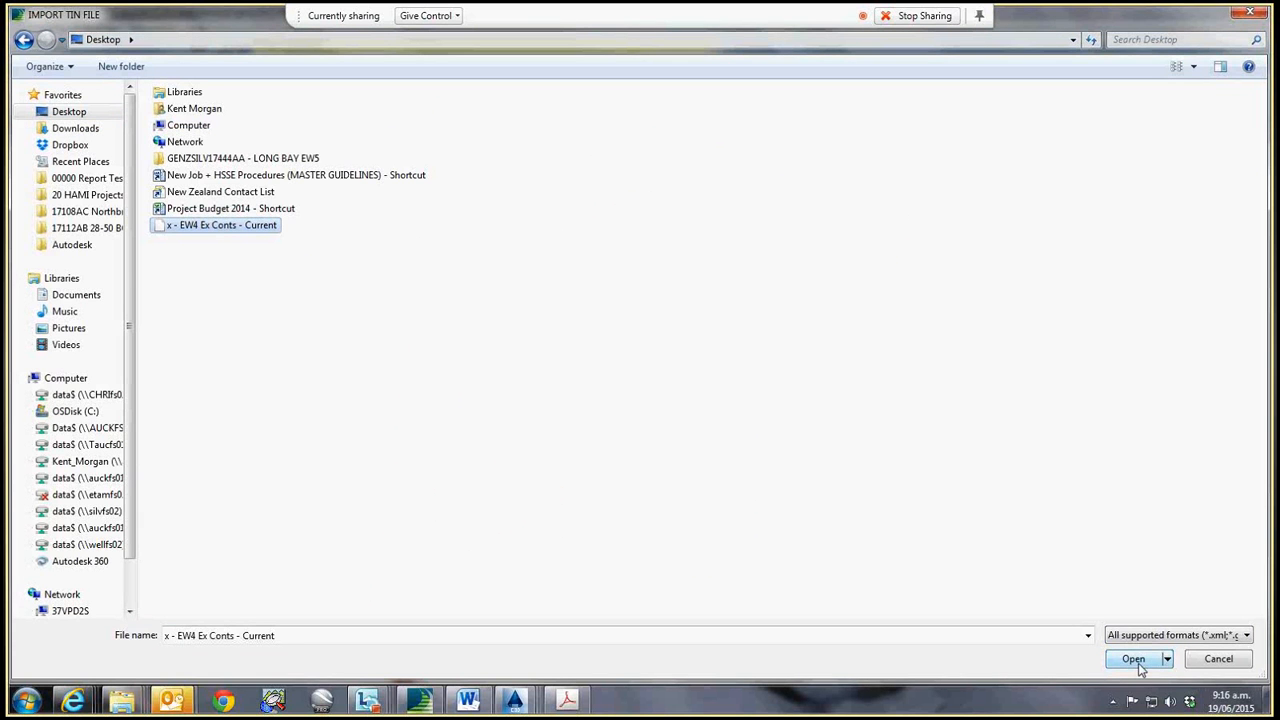
pyautogui.click(1134, 659)
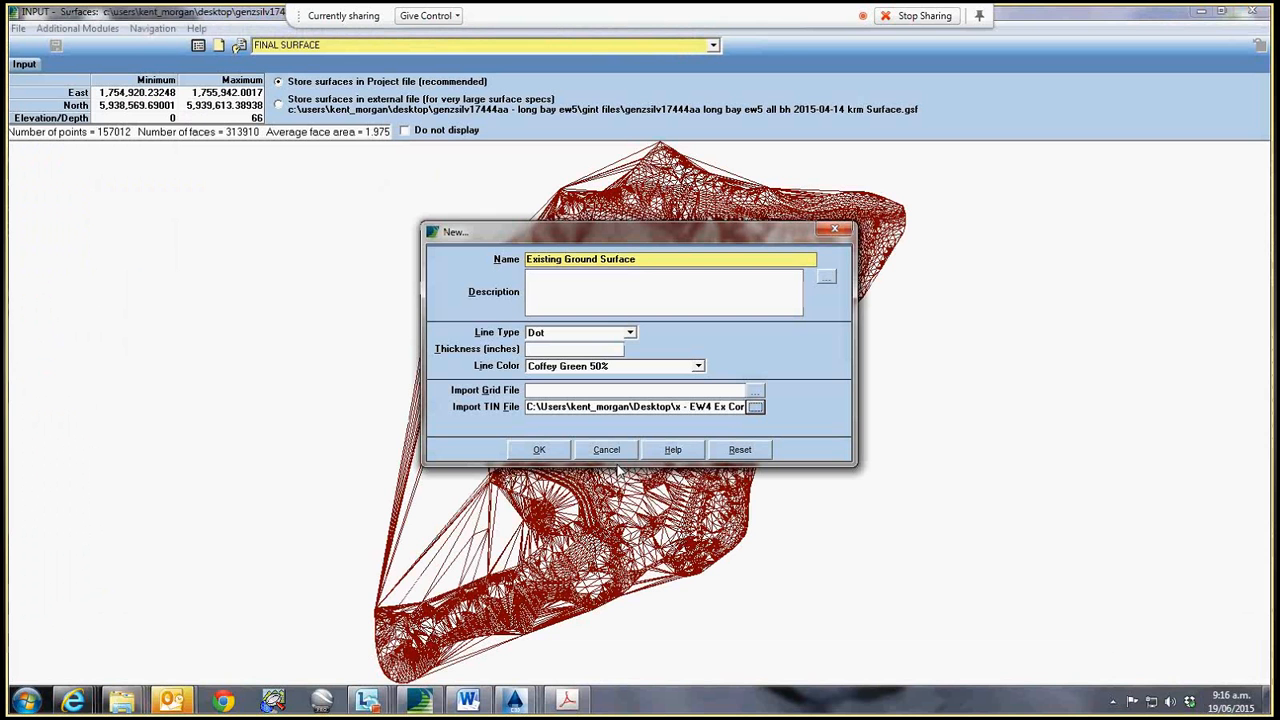
pyautogui.click(545, 452)
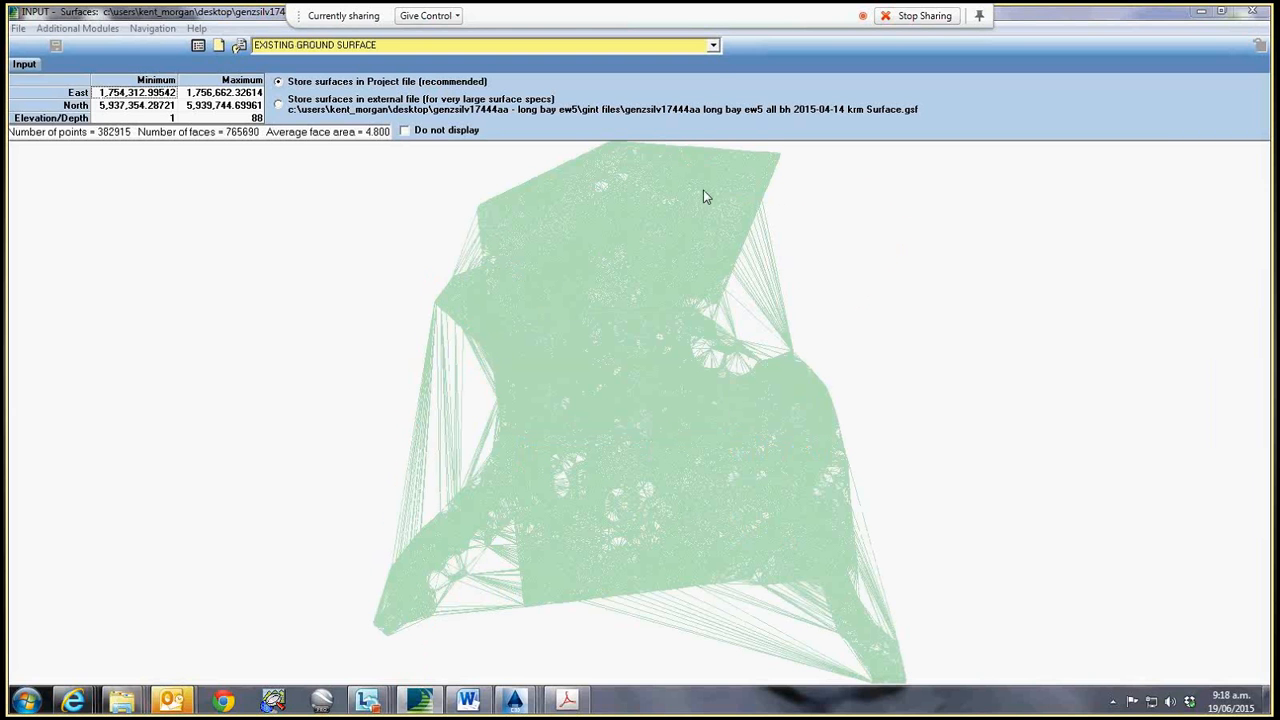
# - Display the FINAL SURFACE from the stored surfaces
pyautogui.click(713, 45)
pyautogui.click(476, 97)
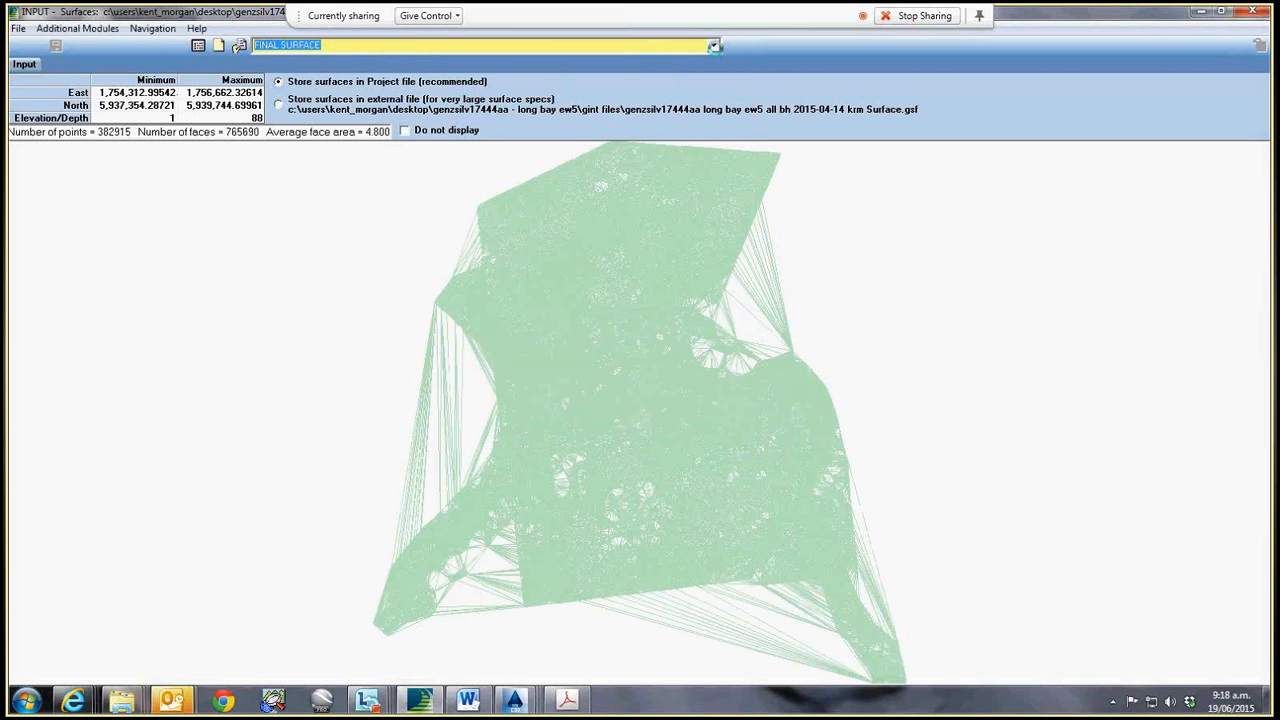
# - Switch to the Section B1 PDF and examine the current, original and final ground lines in the section and its legend
pyautogui.click(566, 700)
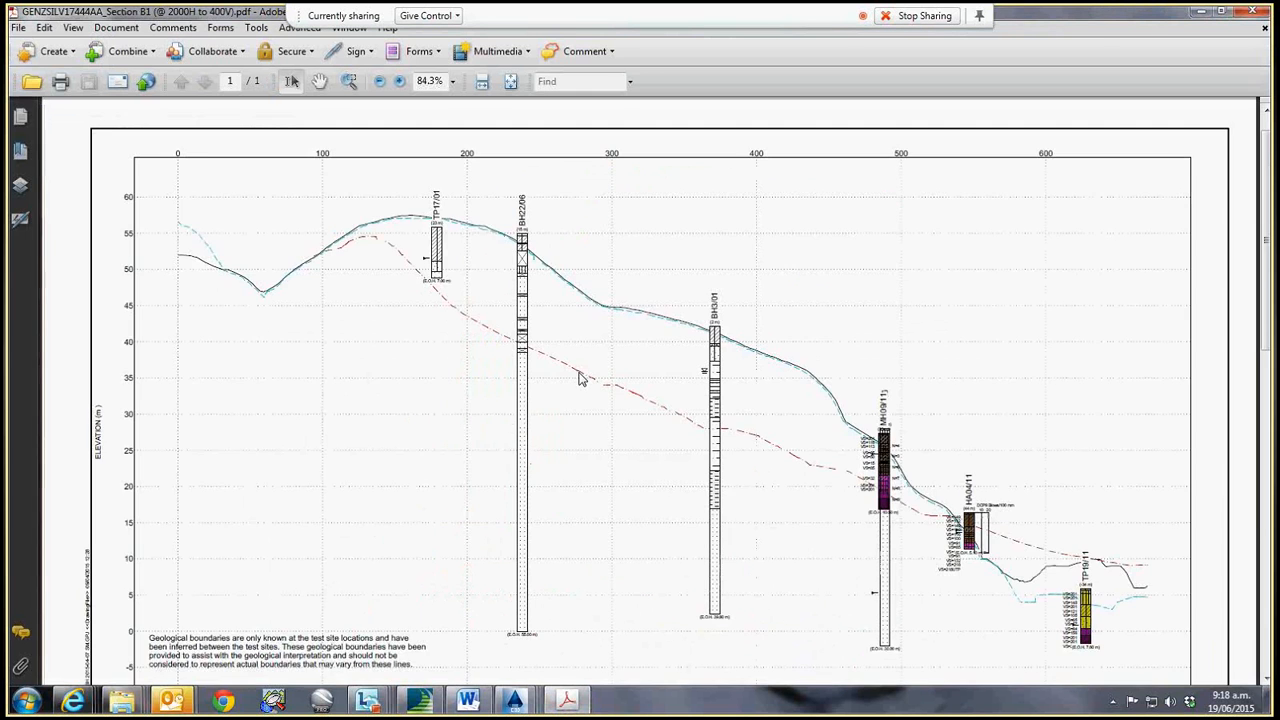
pyautogui.keyDown('ctrl'); pyautogui.scroll(4, 580, 376); pyautogui.keyUp('ctrl')
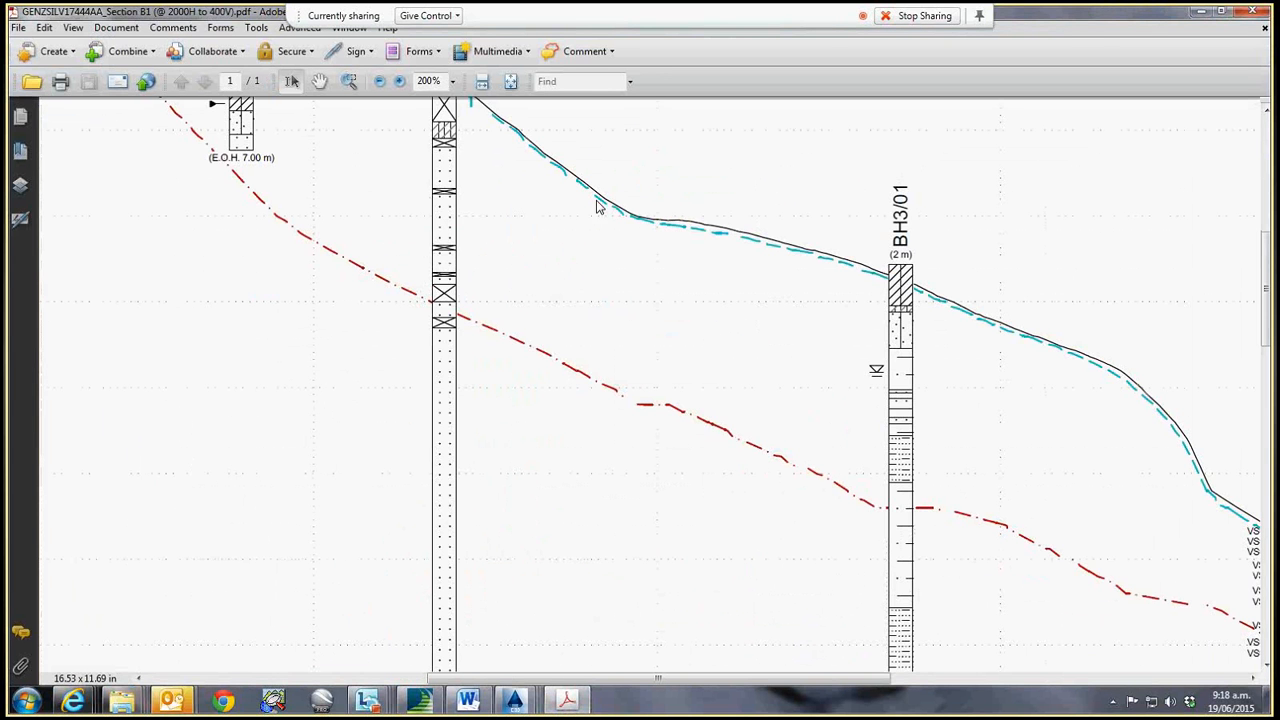
pyautogui.scroll(-10, 703, 230)
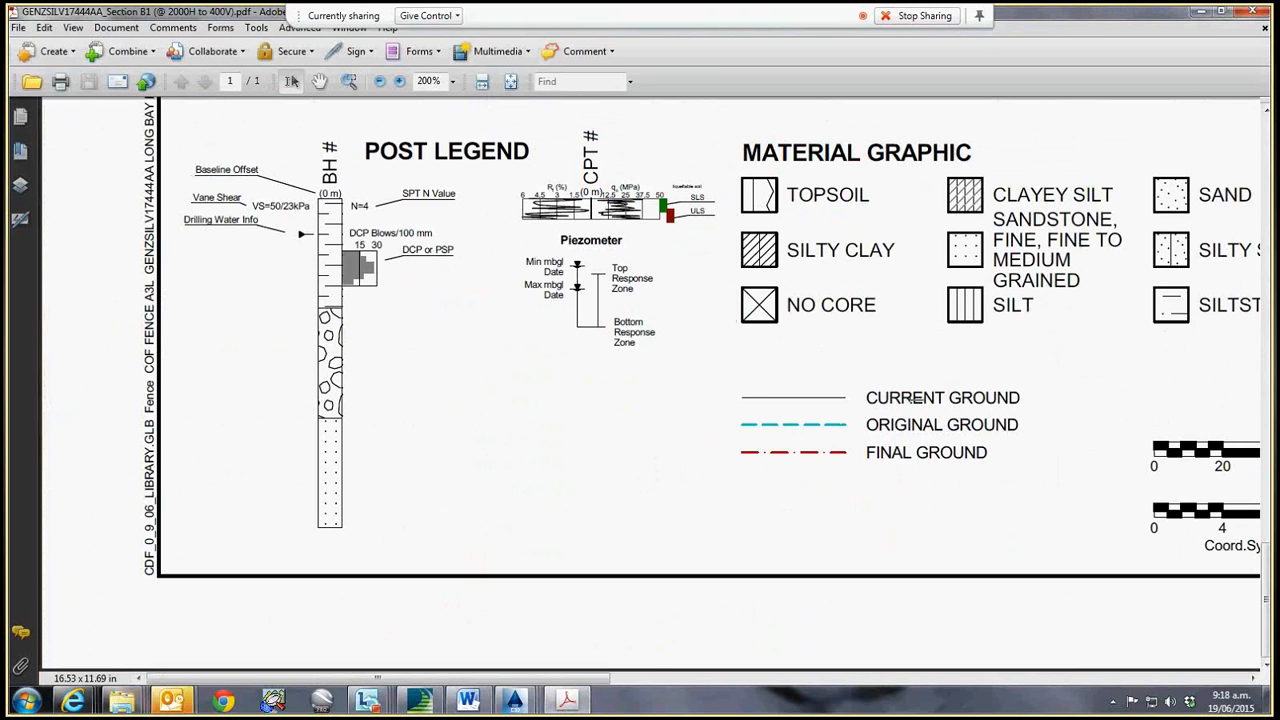
pyautogui.moveTo(1020, 397); pyautogui.dragTo(828, 400)
pyautogui.click(924, 399)
pyautogui.tripleClick(1015, 424)
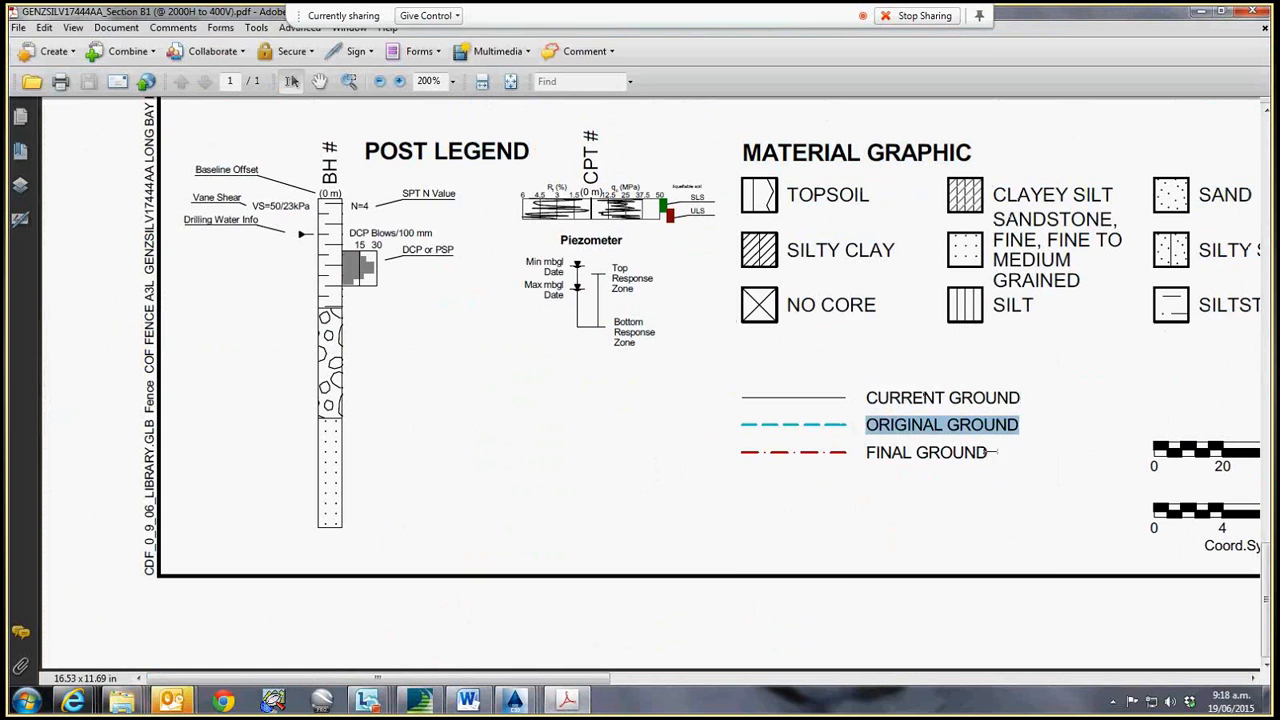
pyautogui.tripleClick(986, 452)
pyautogui.keyDown('ctrl'); pyautogui.scroll(-3, 958, 403); pyautogui.keyUp('ctrl')
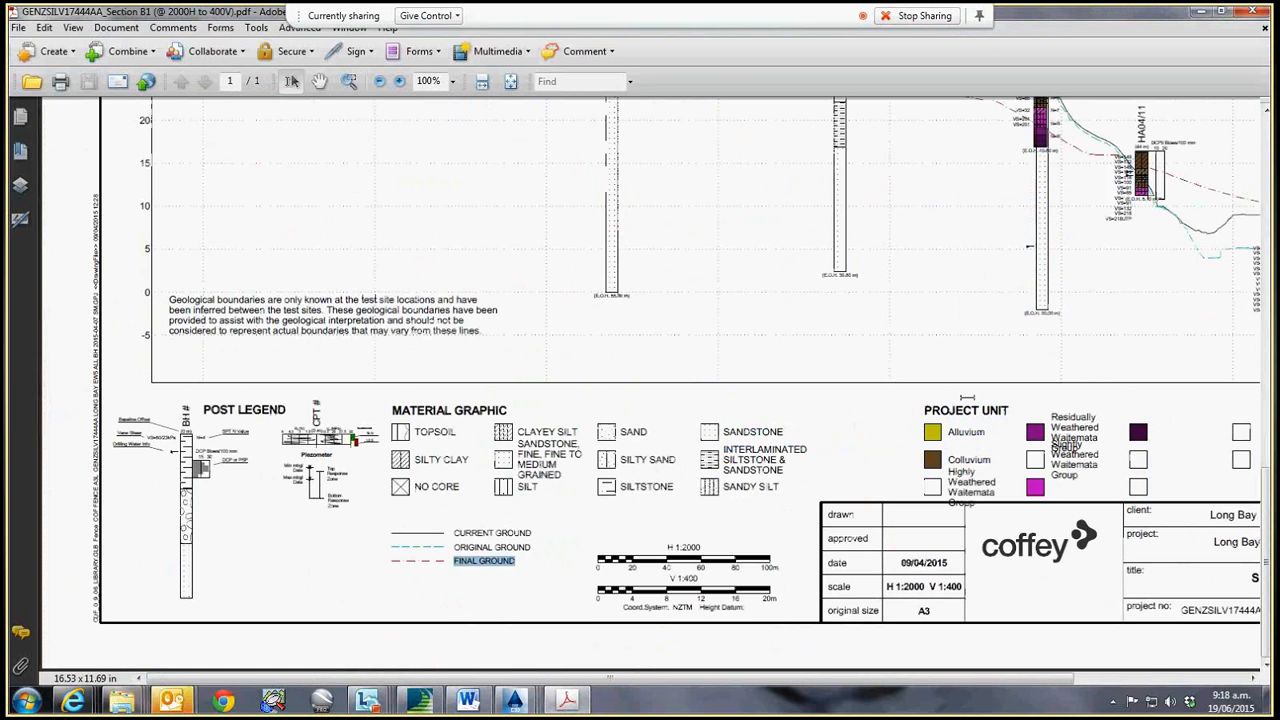
pyautogui.keyDown('ctrl'); pyautogui.scroll(-1, 747, 217); pyautogui.keyUp('ctrl')
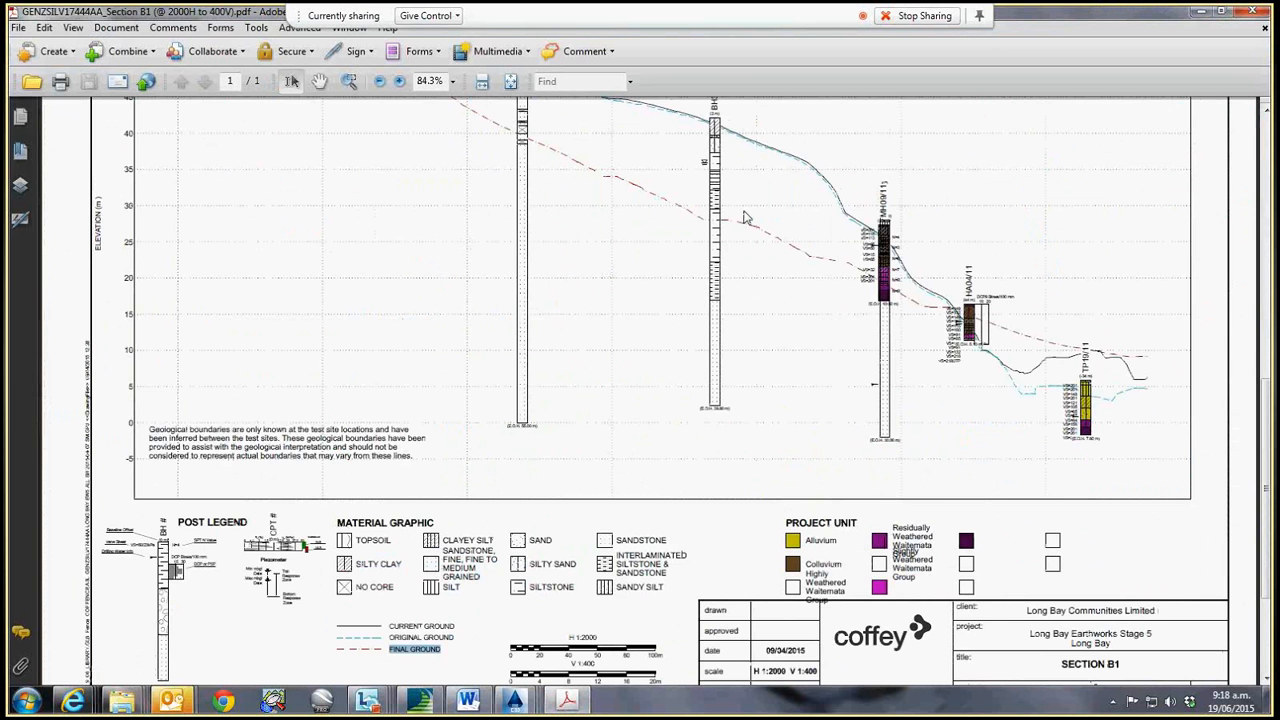
pyautogui.scroll(3, 700, 226)
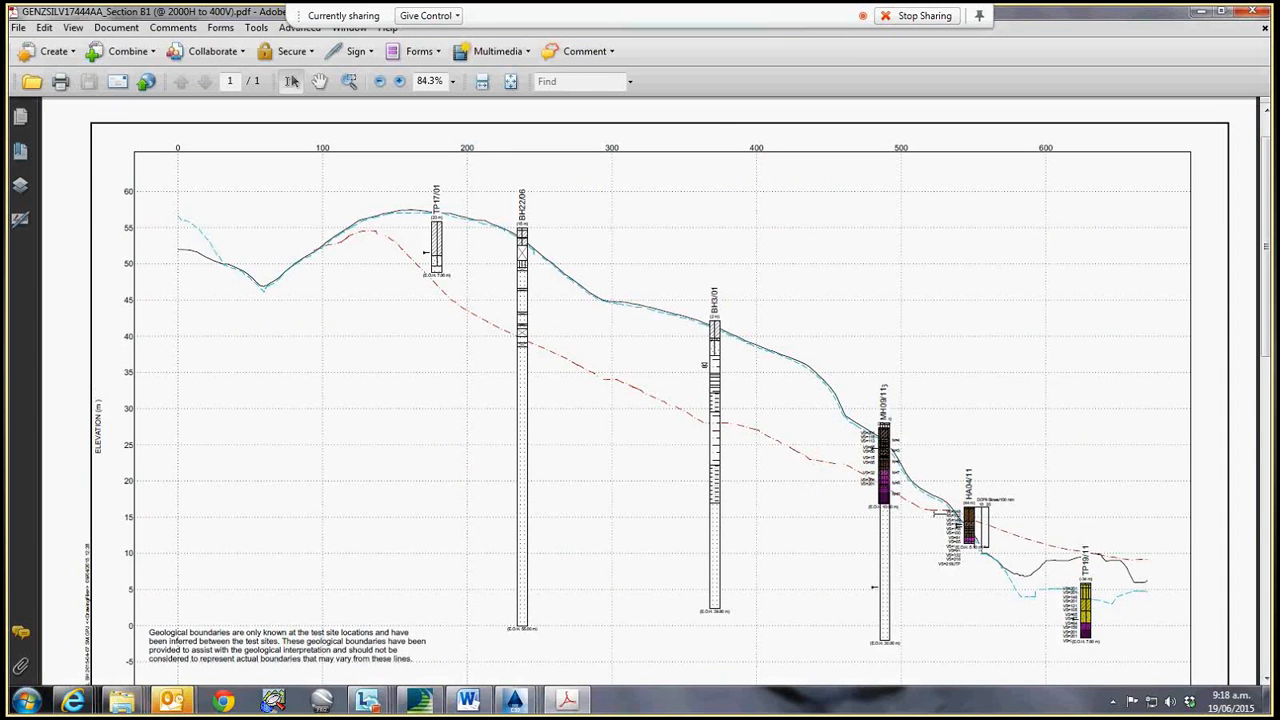
pyautogui.scroll(-1, 925, 517)
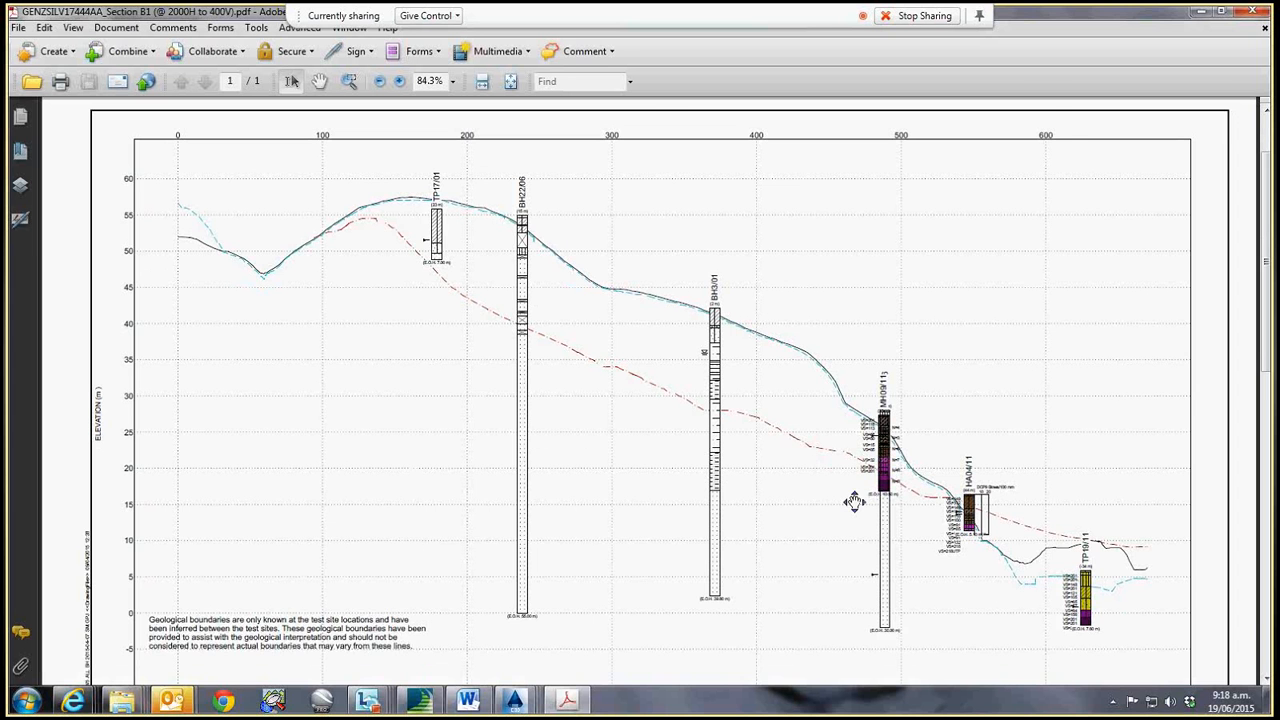
# - Examine the scale entry, material legend and ground lines in the Section B1 PDF, and return to gINT
pyautogui.scroll(-5, 855, 501)
pyautogui.keyDown('ctrl'); pyautogui.scroll(2, 799, 619); pyautogui.keyUp('ctrl')
pyautogui.moveTo(733, 611); pyautogui.dragTo(828, 611)
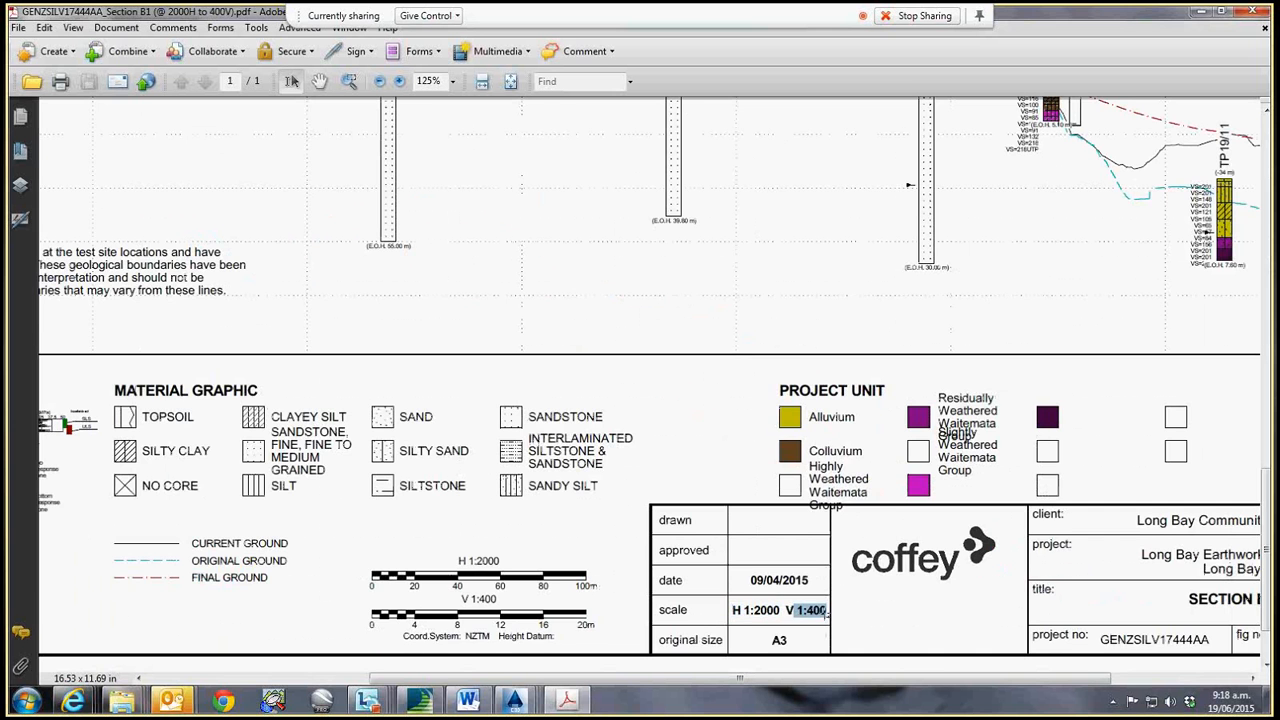
pyautogui.scroll(2, 786, 343)
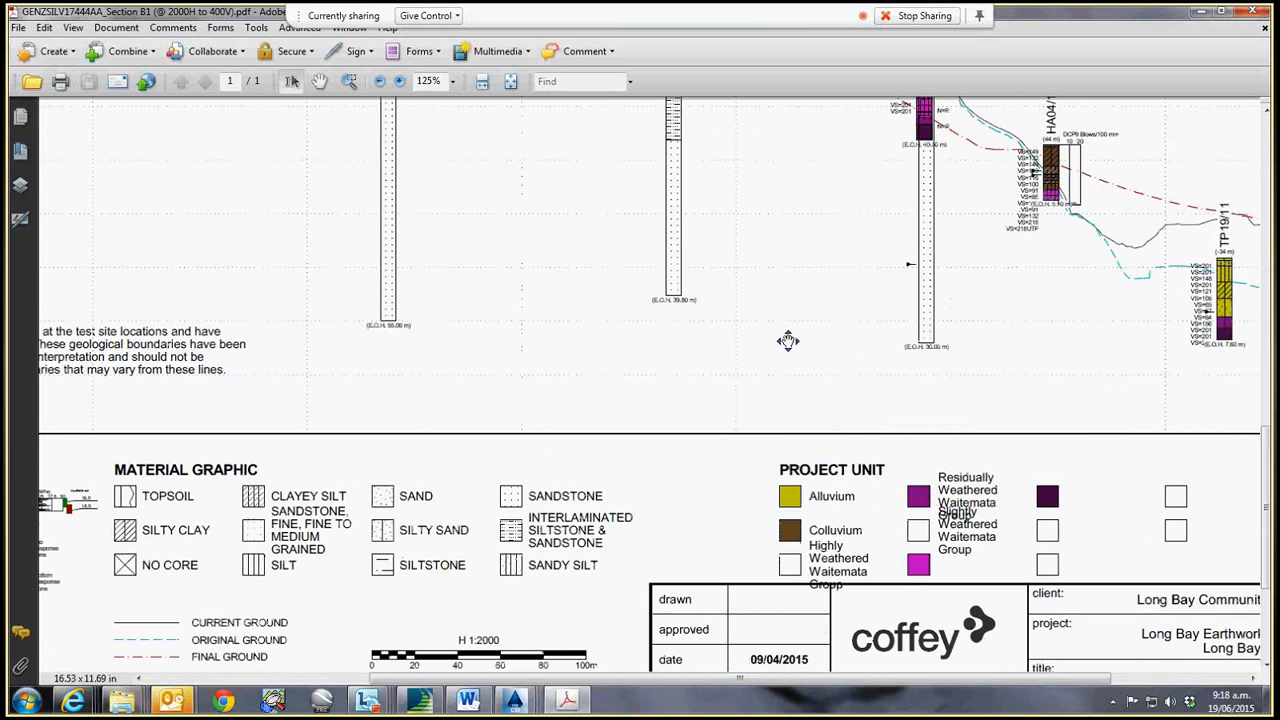
pyautogui.scroll(7, 788, 341)
pyautogui.keyDown('ctrl'); pyautogui.scroll(-2, 475, 403); pyautogui.keyUp('ctrl')
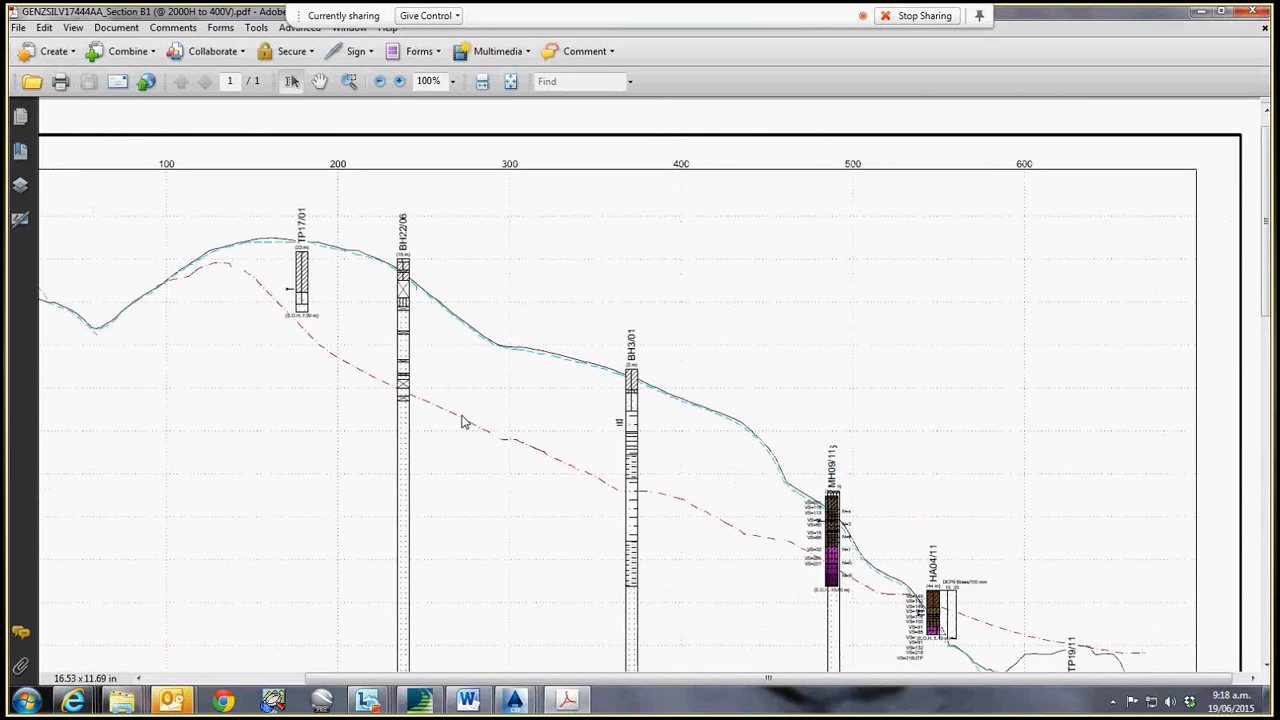
pyautogui.click(1199, 12)
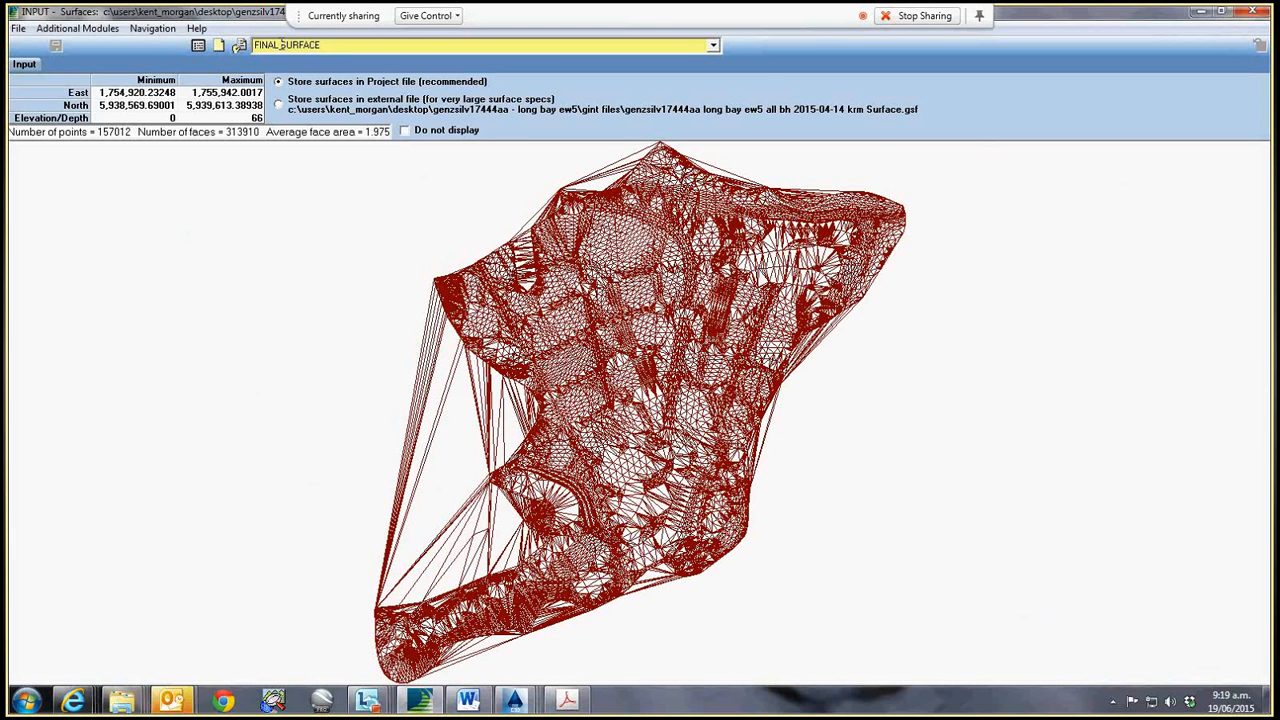
# - Change the line colour of FINAL SURFACE to Medium Orange in its surface properties and save the surfaces
pyautogui.click(240, 45)
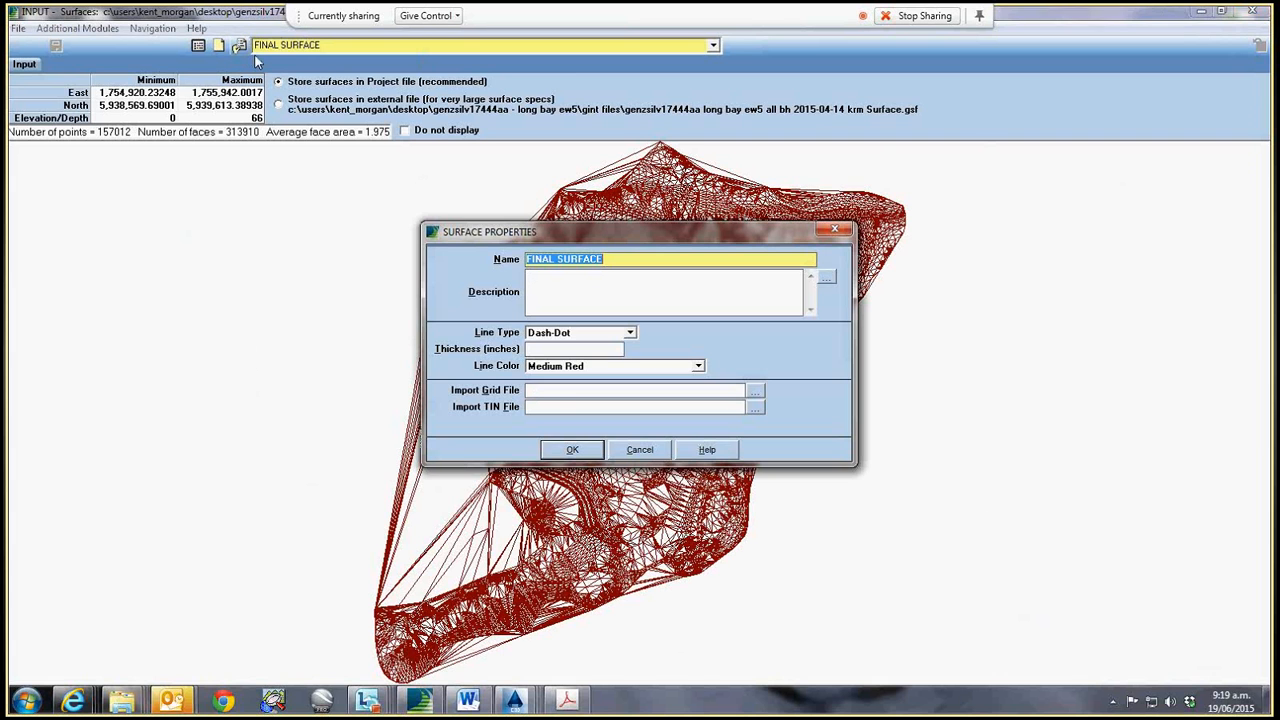
pyautogui.click(632, 338)
pyautogui.click(698, 366)
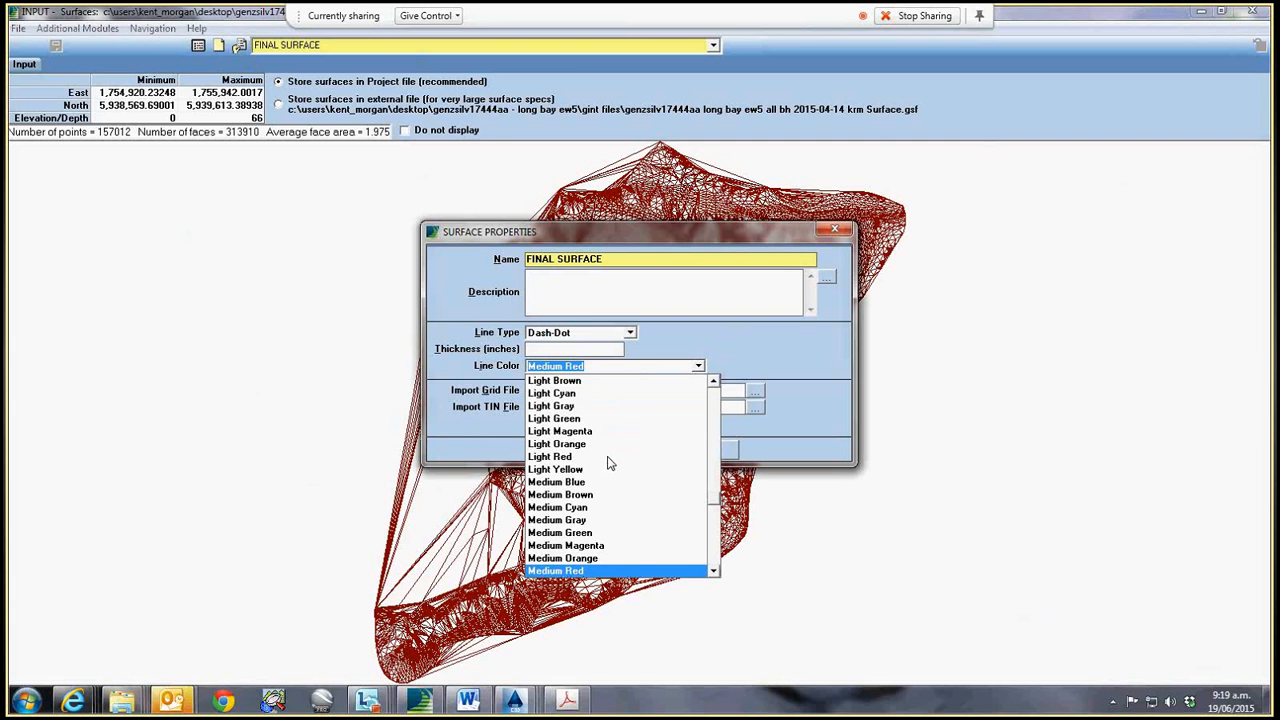
pyautogui.click(610, 557)
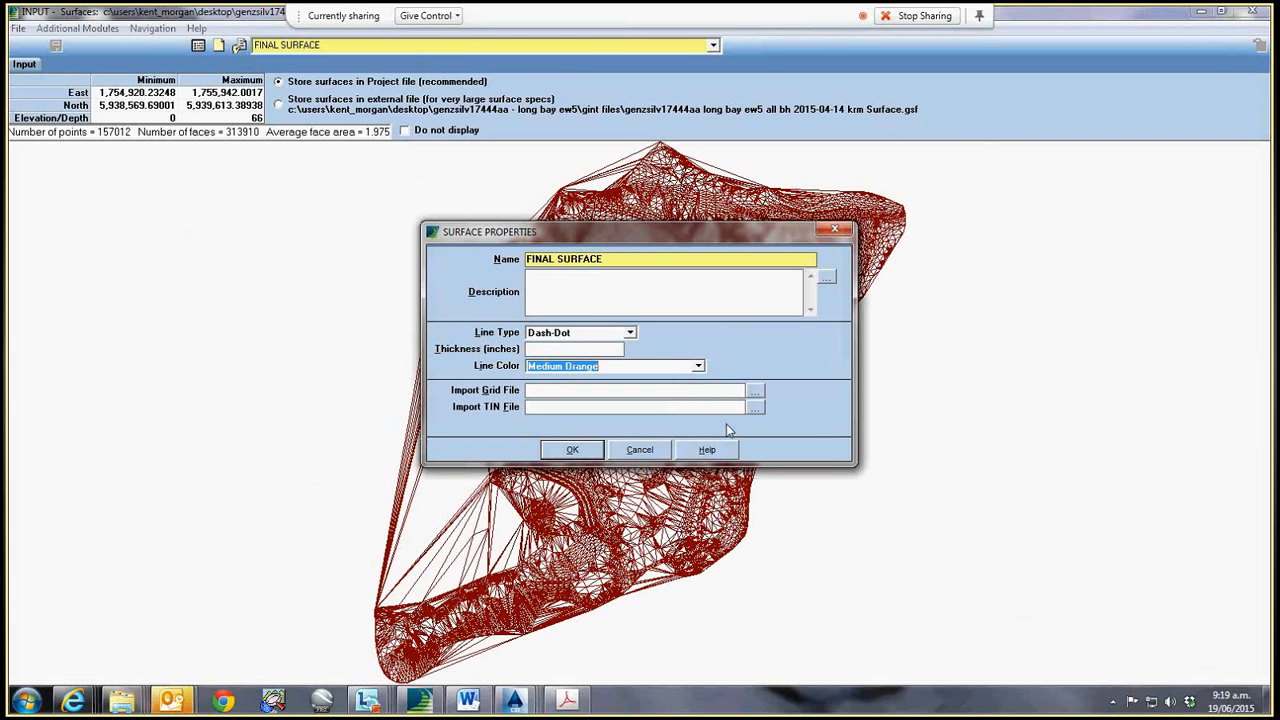
pyautogui.click(573, 452)
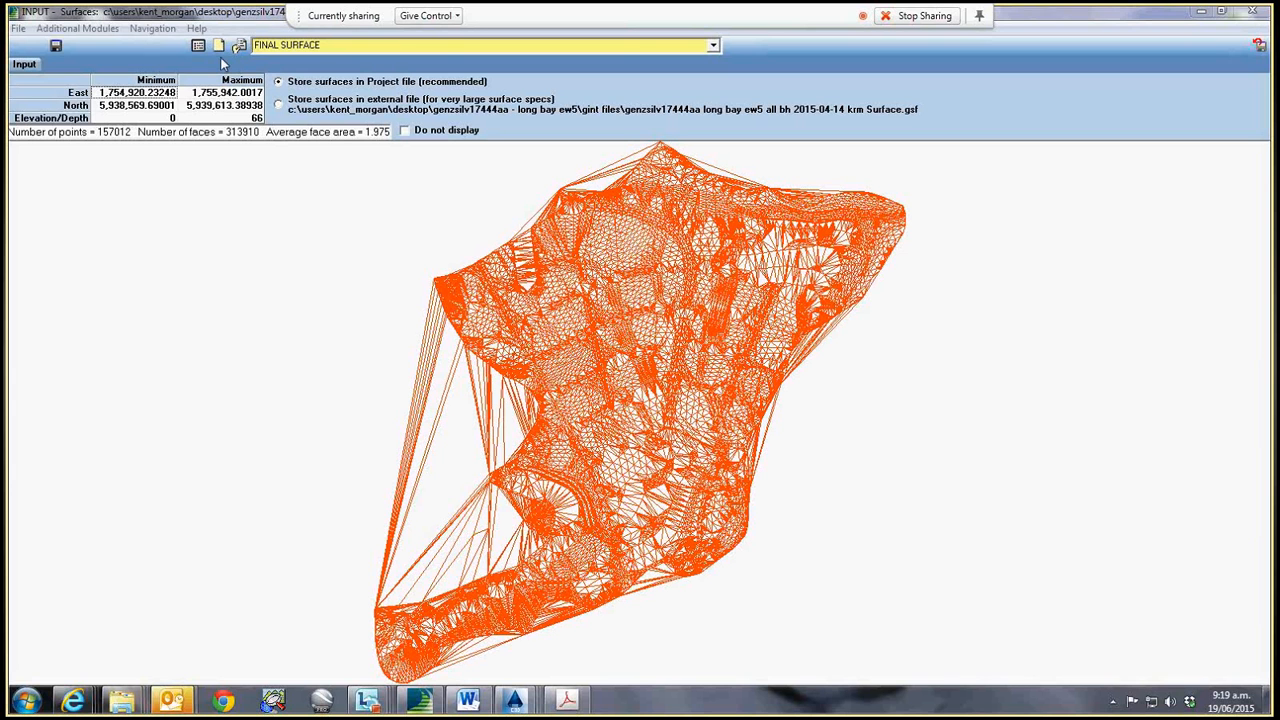
pyautogui.click(57, 48)
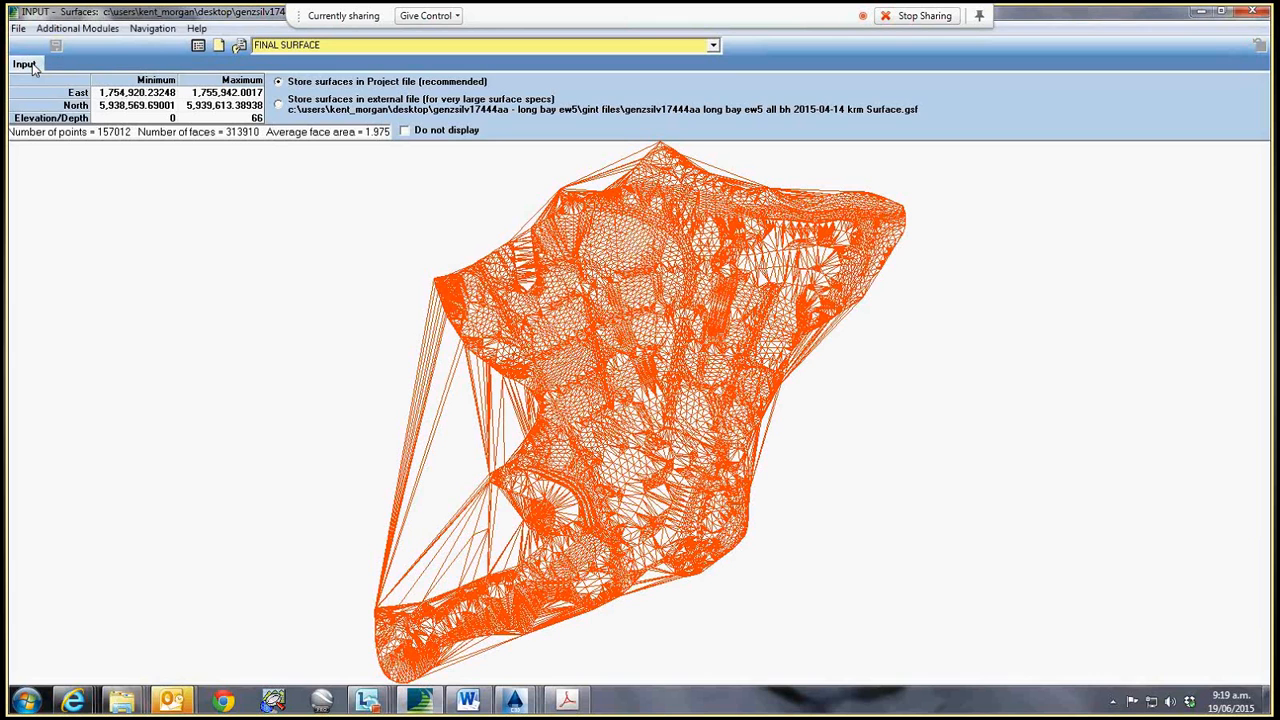
# - Return to the project input data and review the final depth, east, north and RL fields of BBH2/01 in the Hole table
pyautogui.click(25, 64)
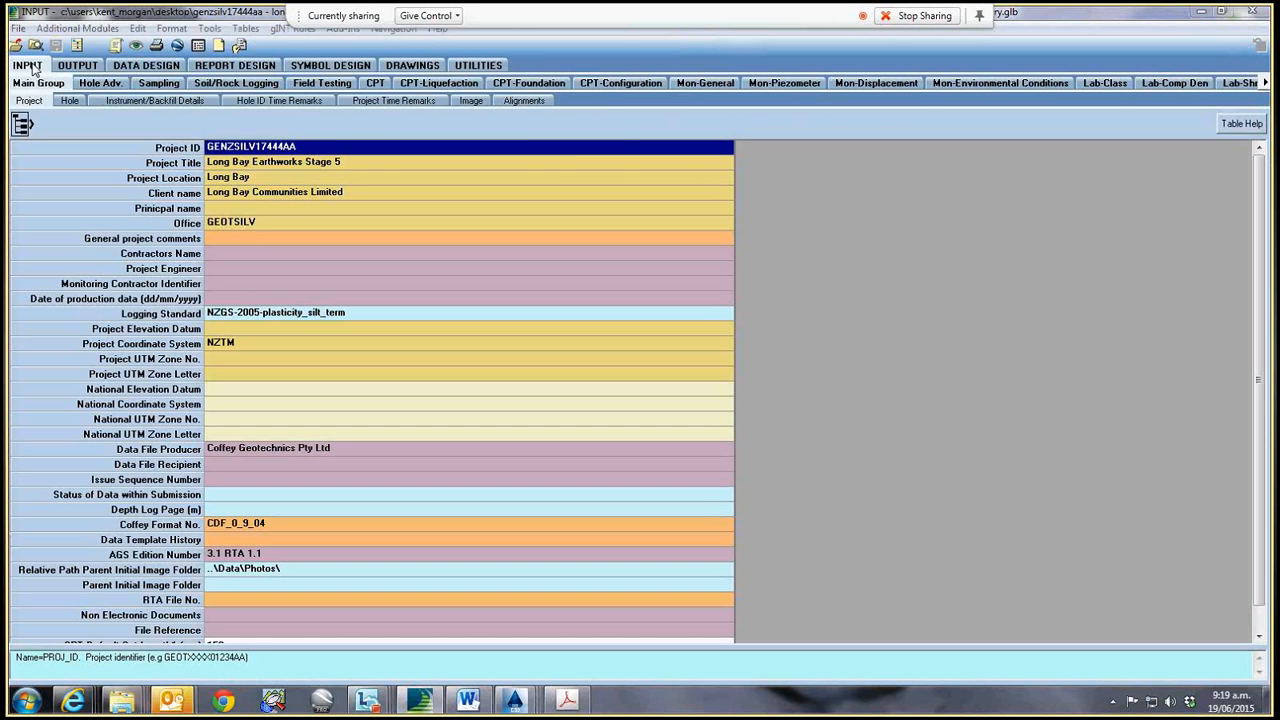
pyautogui.click(33, 68)
pyautogui.click(69, 100)
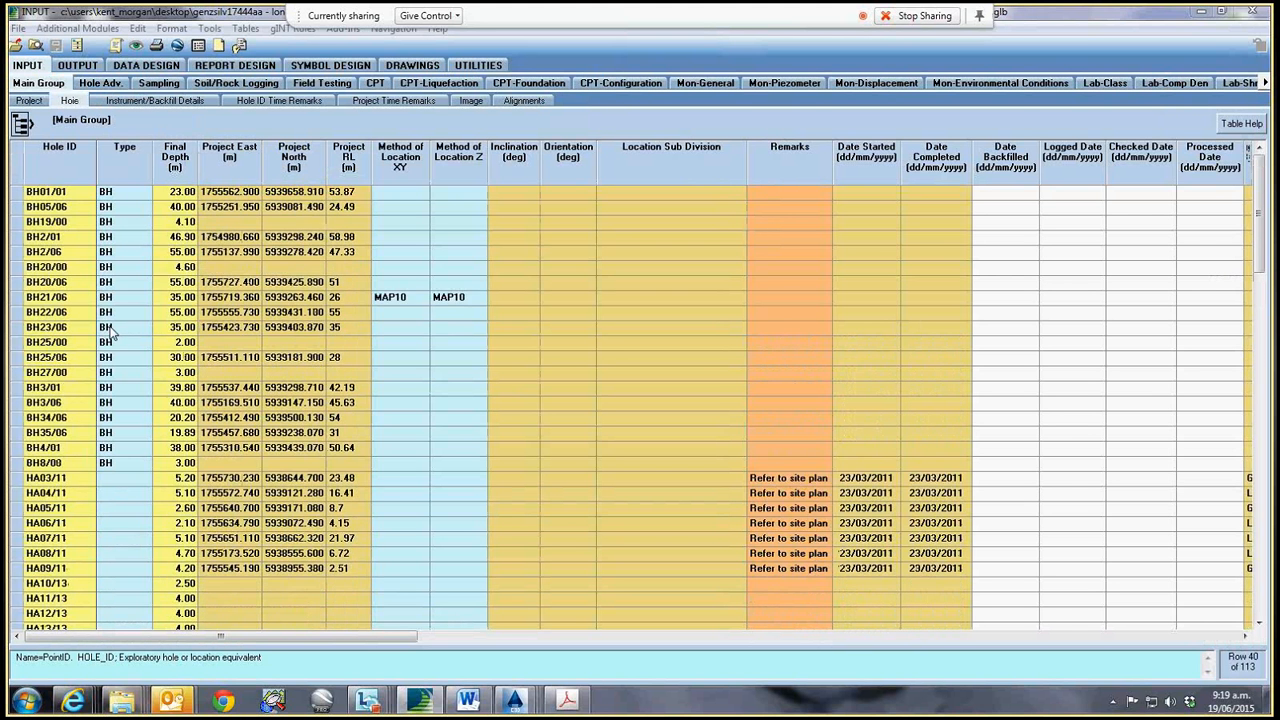
pyautogui.scroll(1, 111, 333)
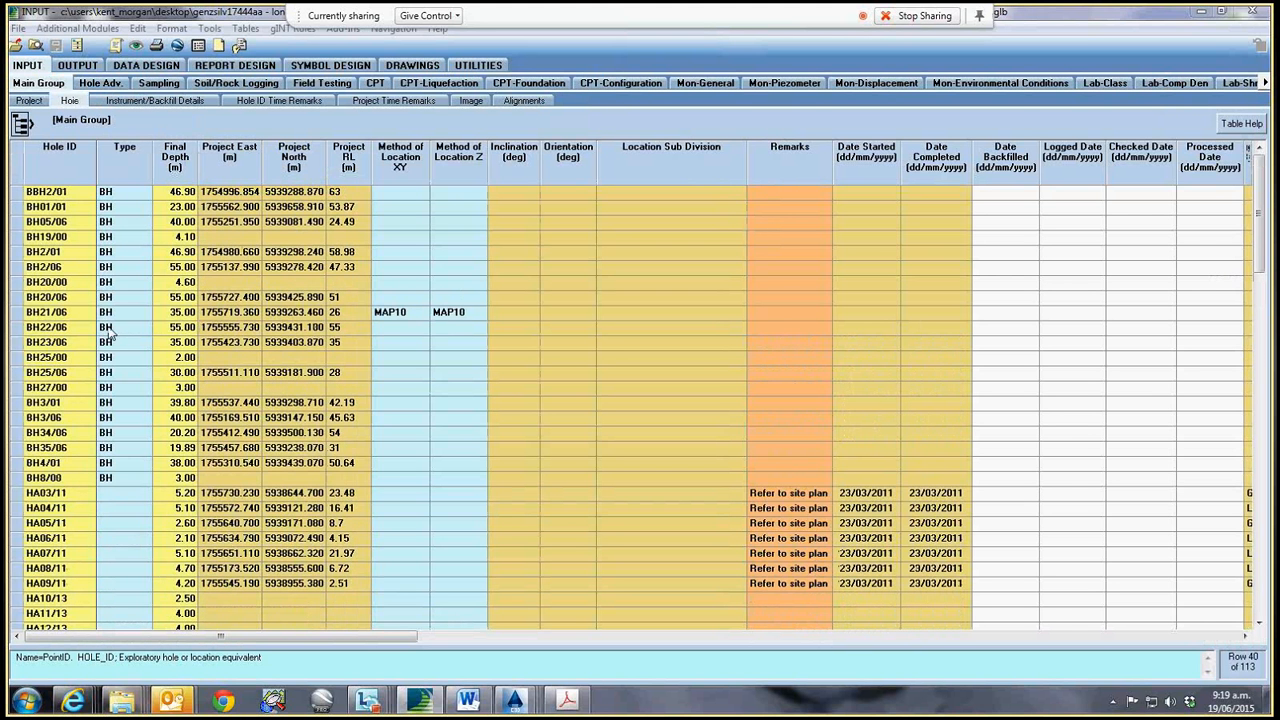
pyautogui.click(172, 197)
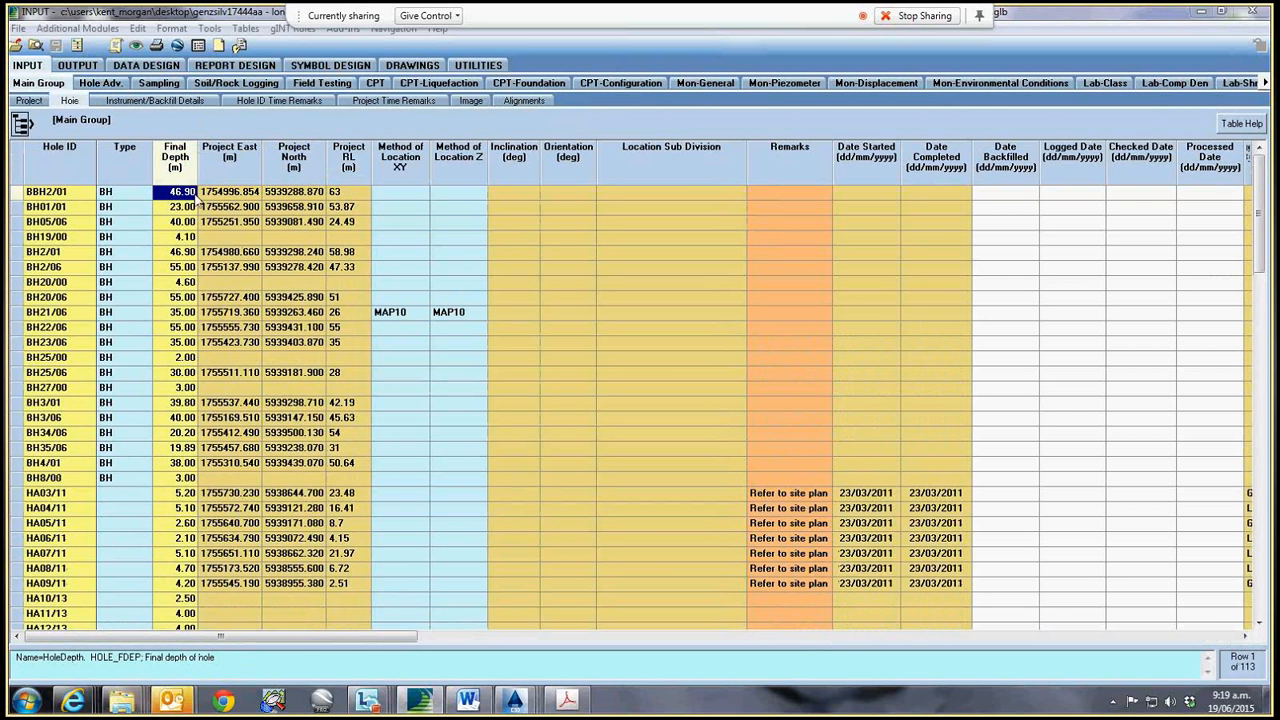
pyautogui.click(231, 195)
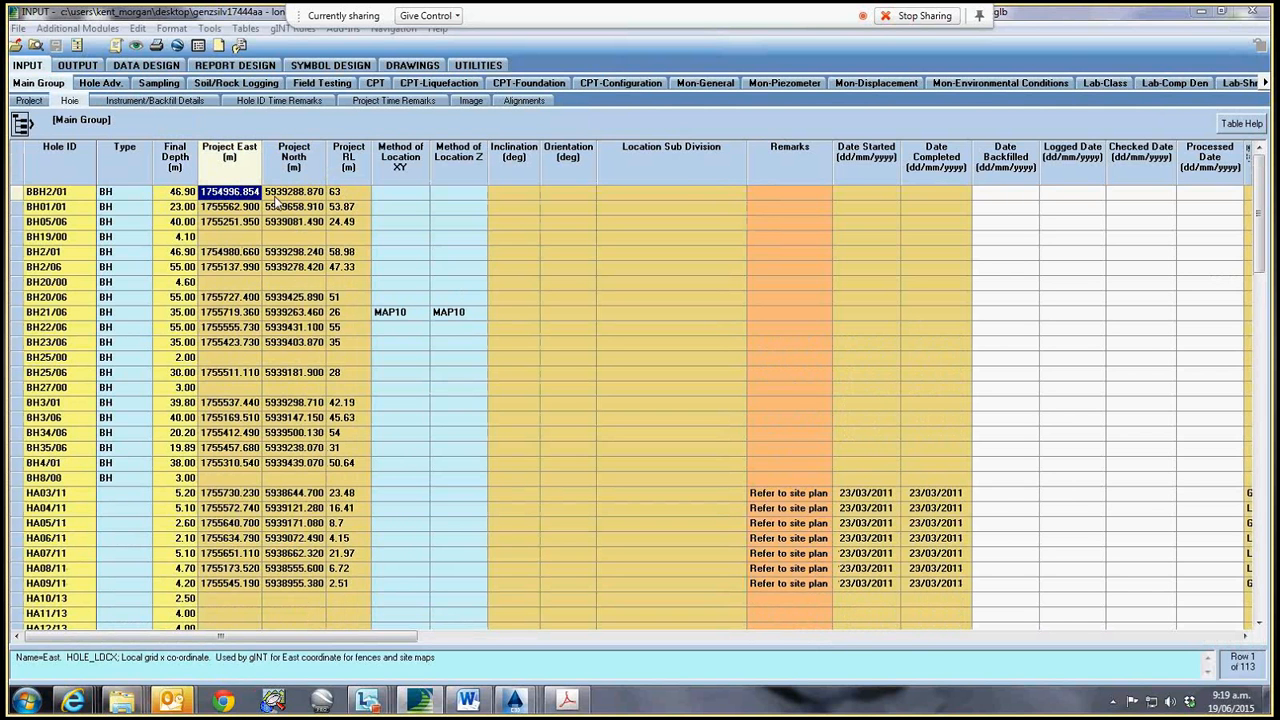
pyautogui.click(291, 195)
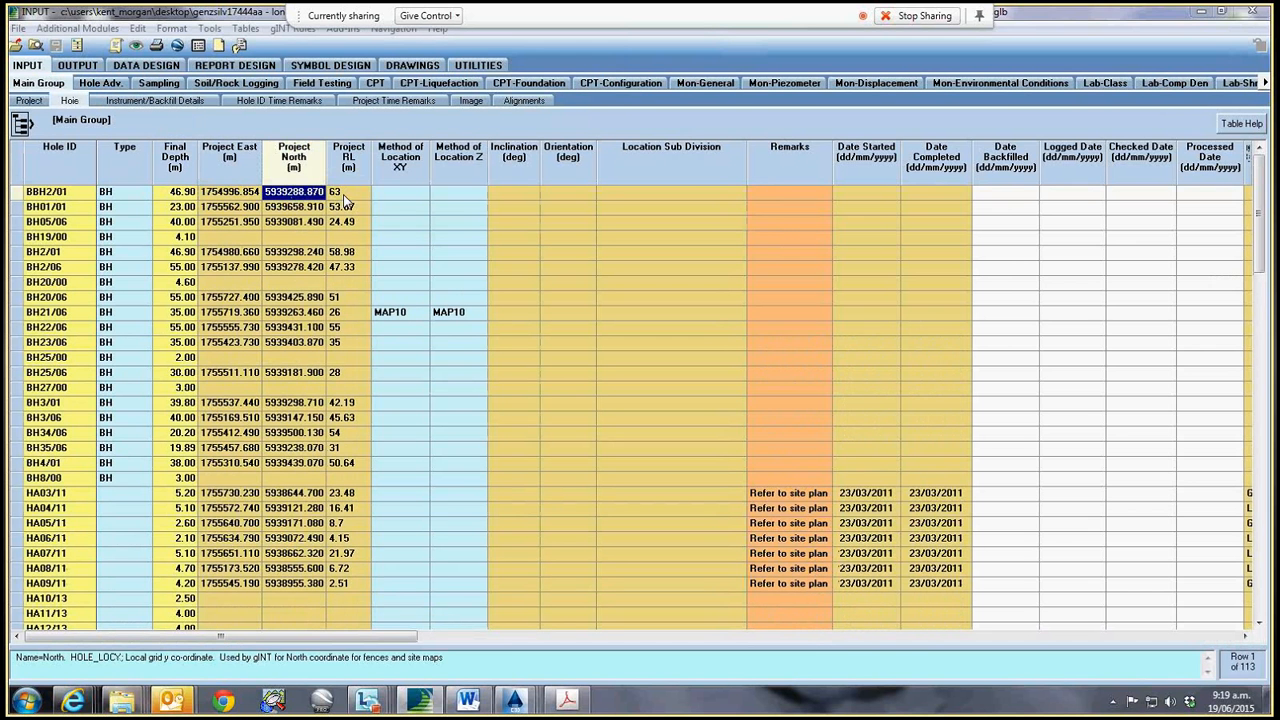
pyautogui.click(344, 195)
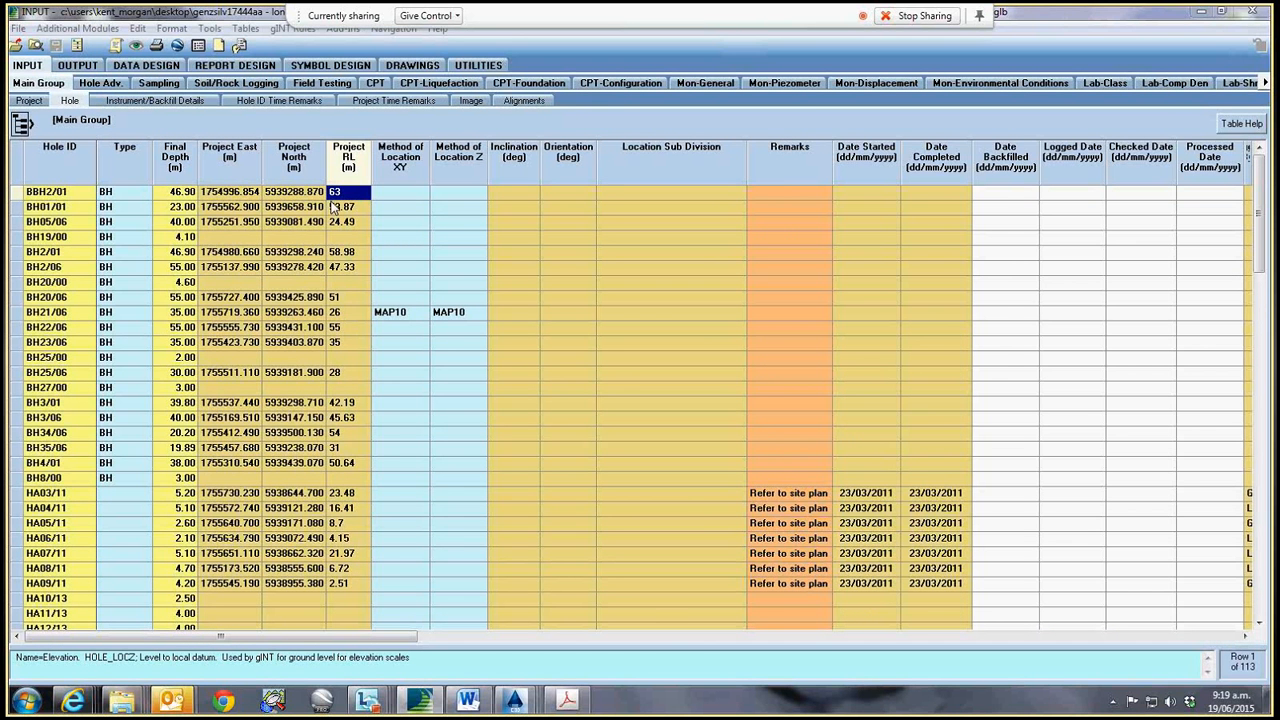
# - Switch to the Section B1 PDF and examine the end-of-hole depth label of TP17/01 and the neighbouring boreholes
pyautogui.click(566, 700)
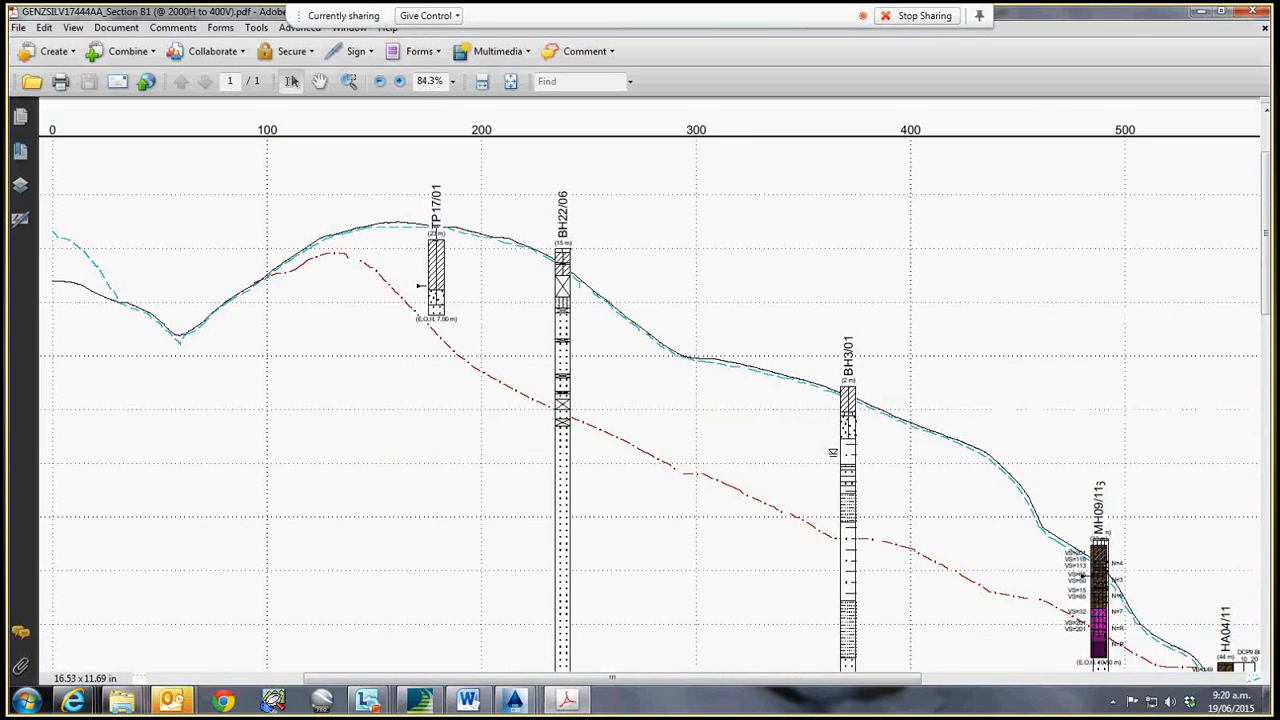
pyautogui.keyDown('ctrl'); pyautogui.scroll(3, 439, 248); pyautogui.keyUp('ctrl')
pyautogui.moveTo(389, 258); pyautogui.dragTo(1164, 234, button='middle')
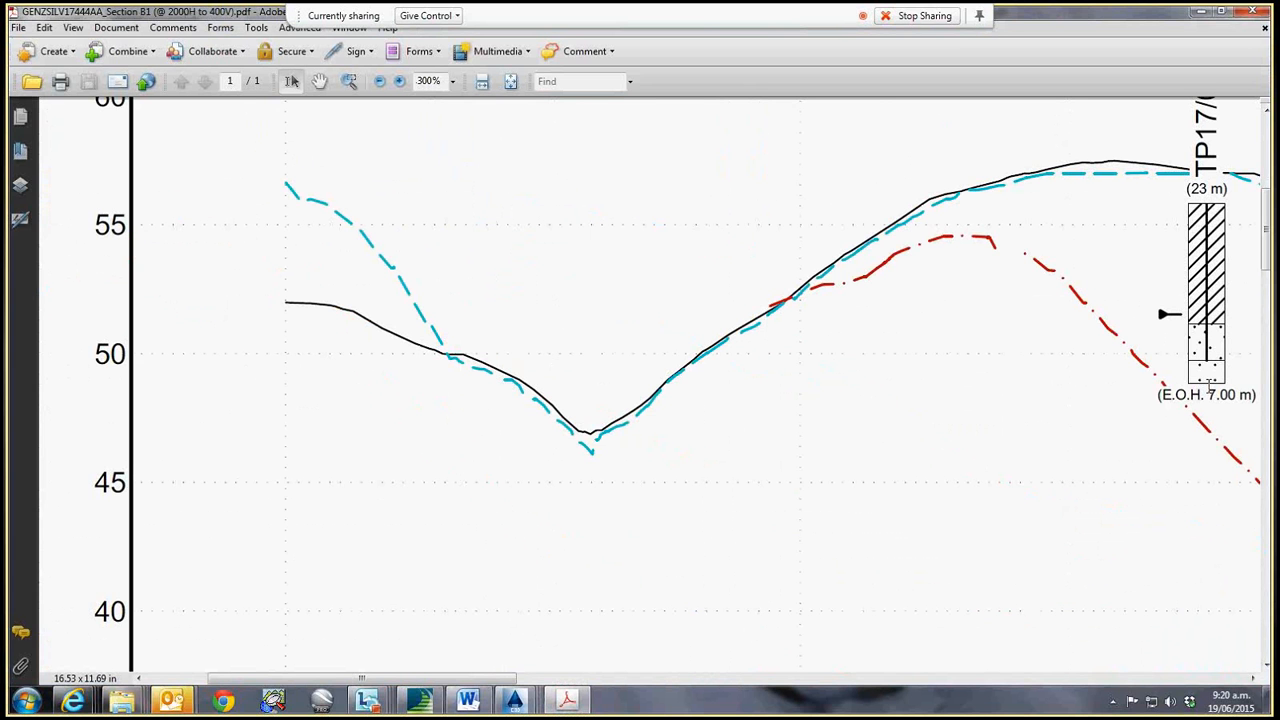
pyautogui.moveTo(1176, 395); pyautogui.dragTo(1256, 395)
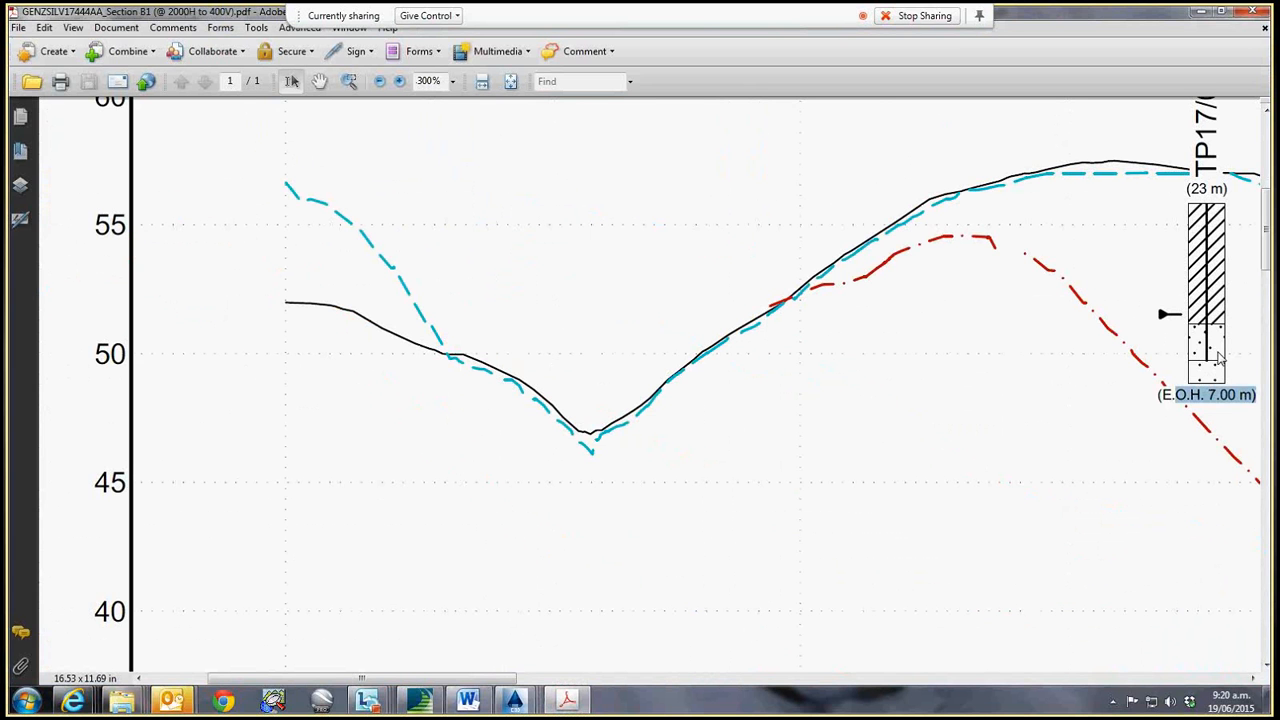
pyautogui.keyDown('ctrl'); pyautogui.scroll(-1, 1206, 227); pyautogui.keyUp('ctrl')
pyautogui.keyDown('ctrl'); pyautogui.scroll(-1, 1206, 227); pyautogui.keyUp('ctrl')
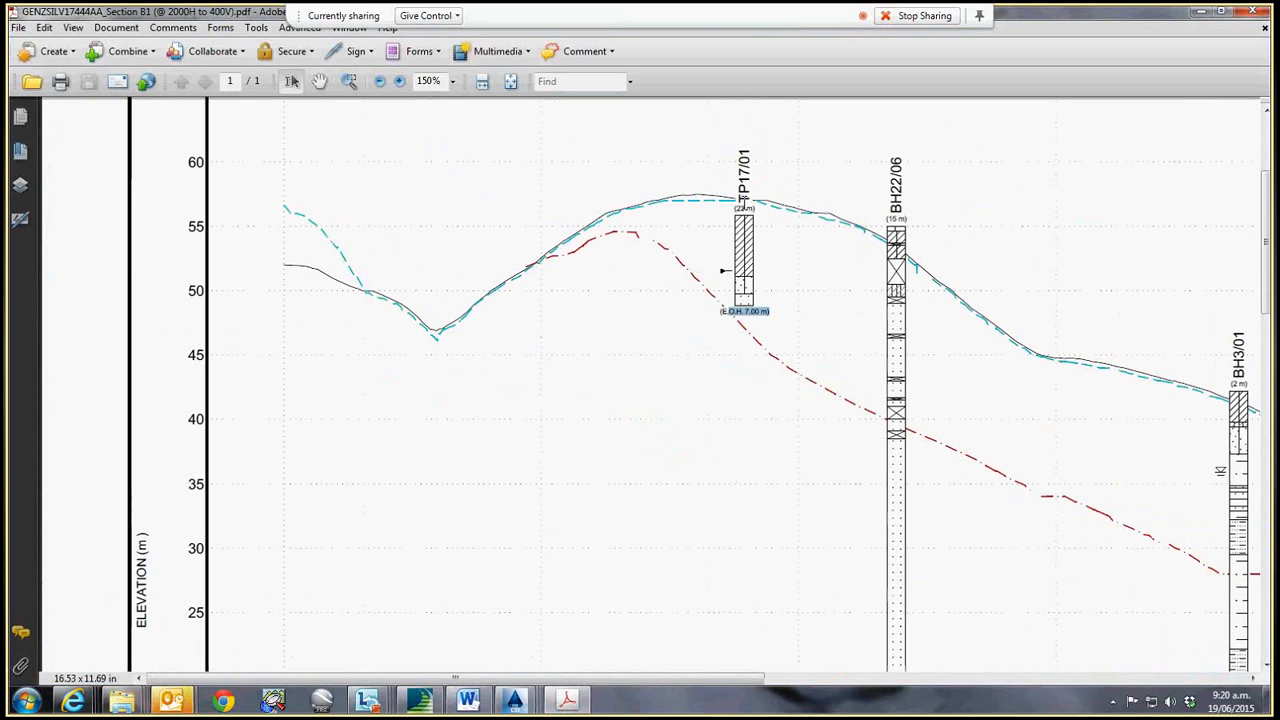
# - Switch to Civil 3D and inspect the X and Y position of the TP27/13 test pit block on the location plan
pyautogui.moveTo(515, 702)
pyautogui.click(450, 624)
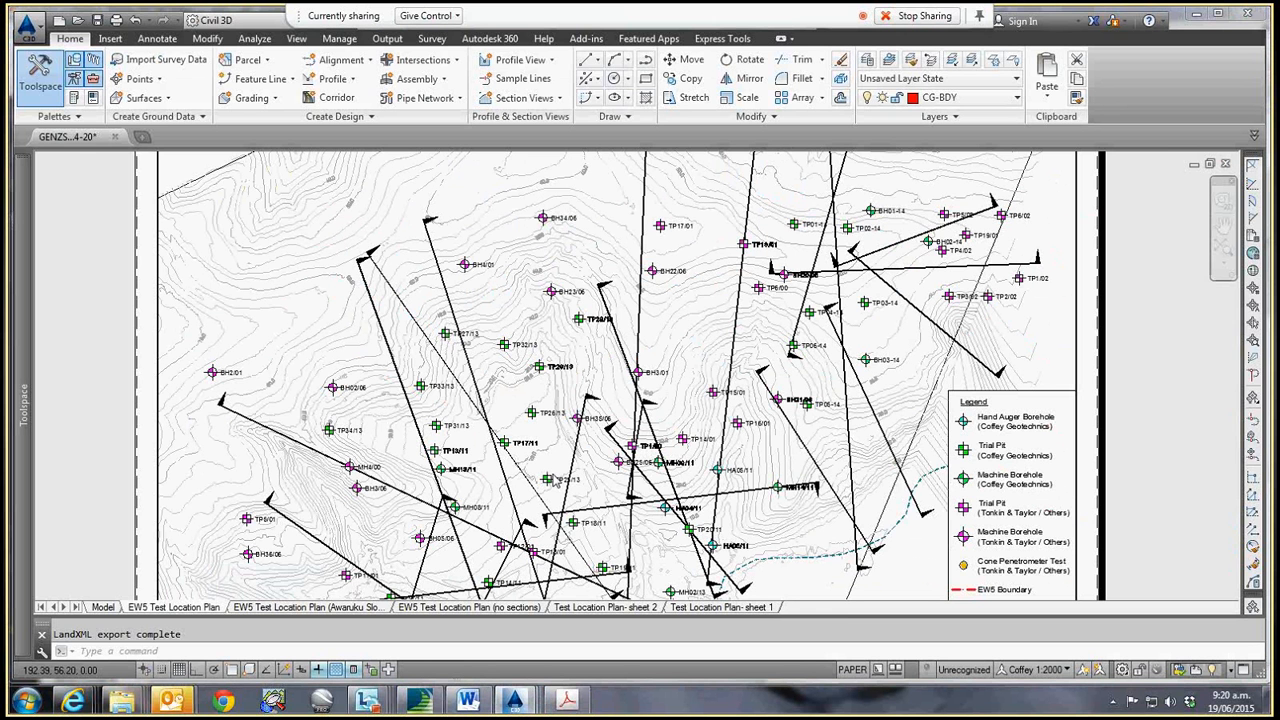
pyautogui.scroll(1, 450, 335)
pyautogui.doubleClick(450, 335)
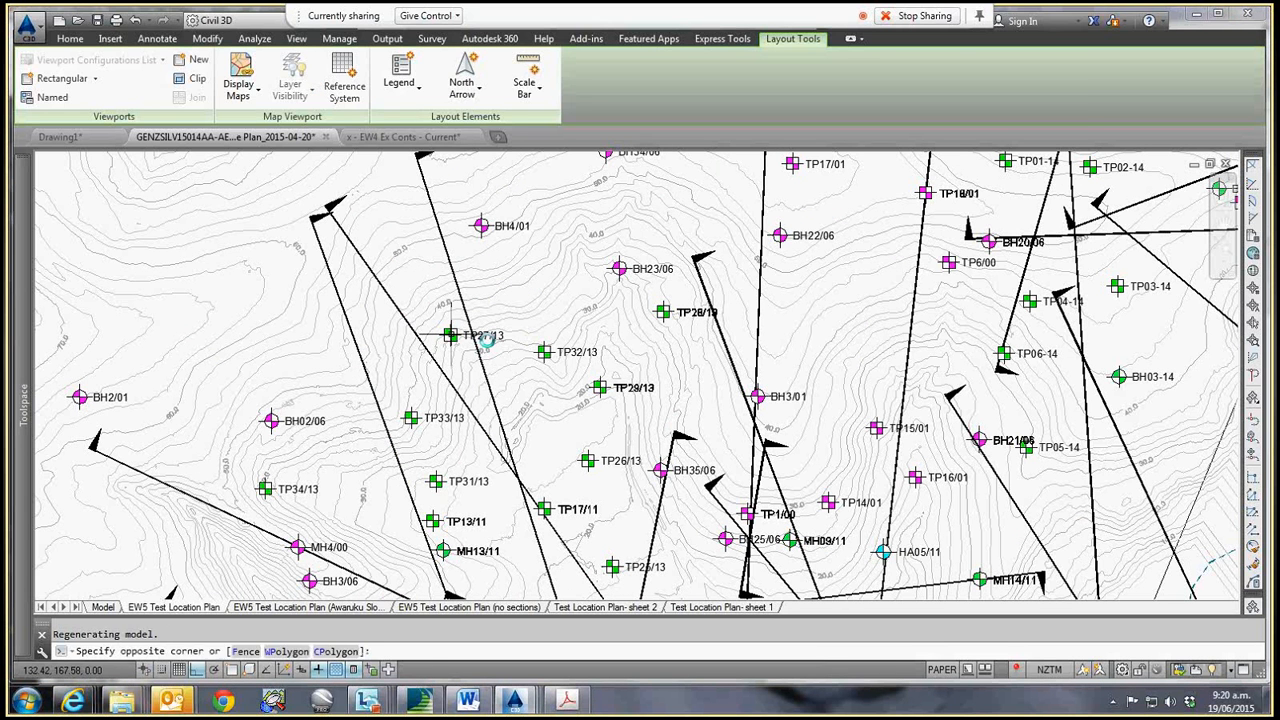
pyautogui.click(486, 340)
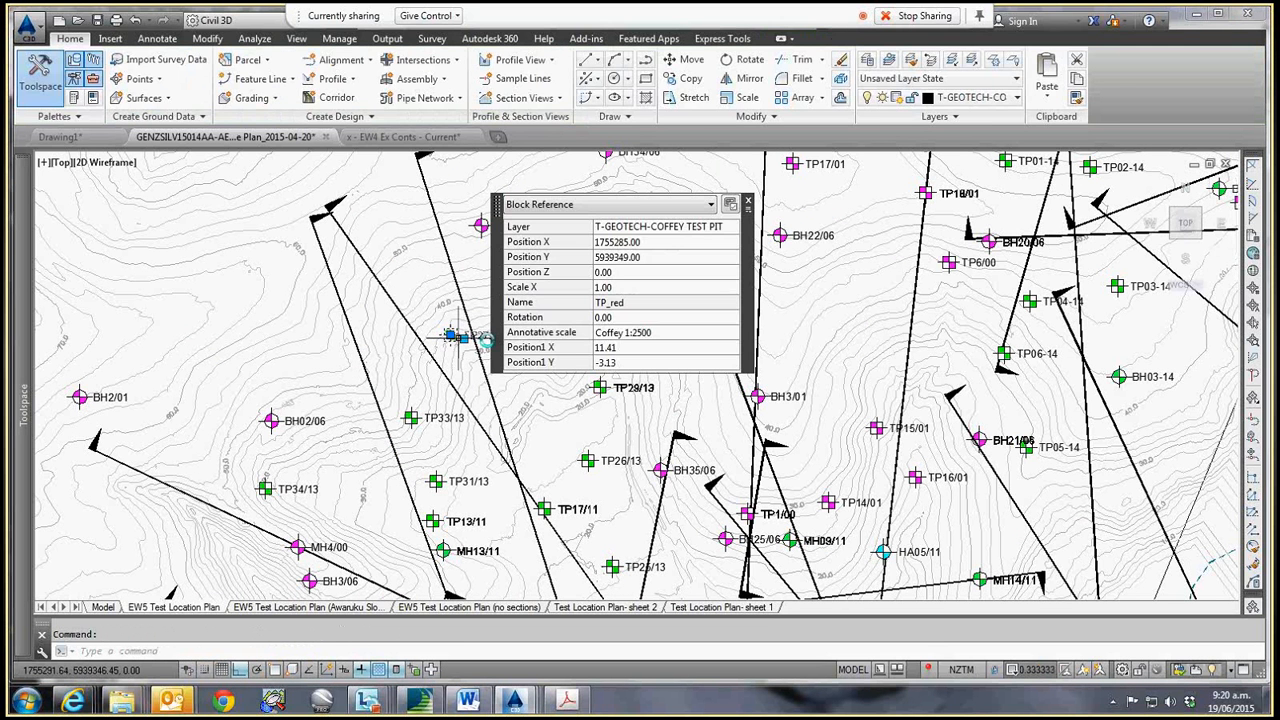
pyautogui.click(665, 243)
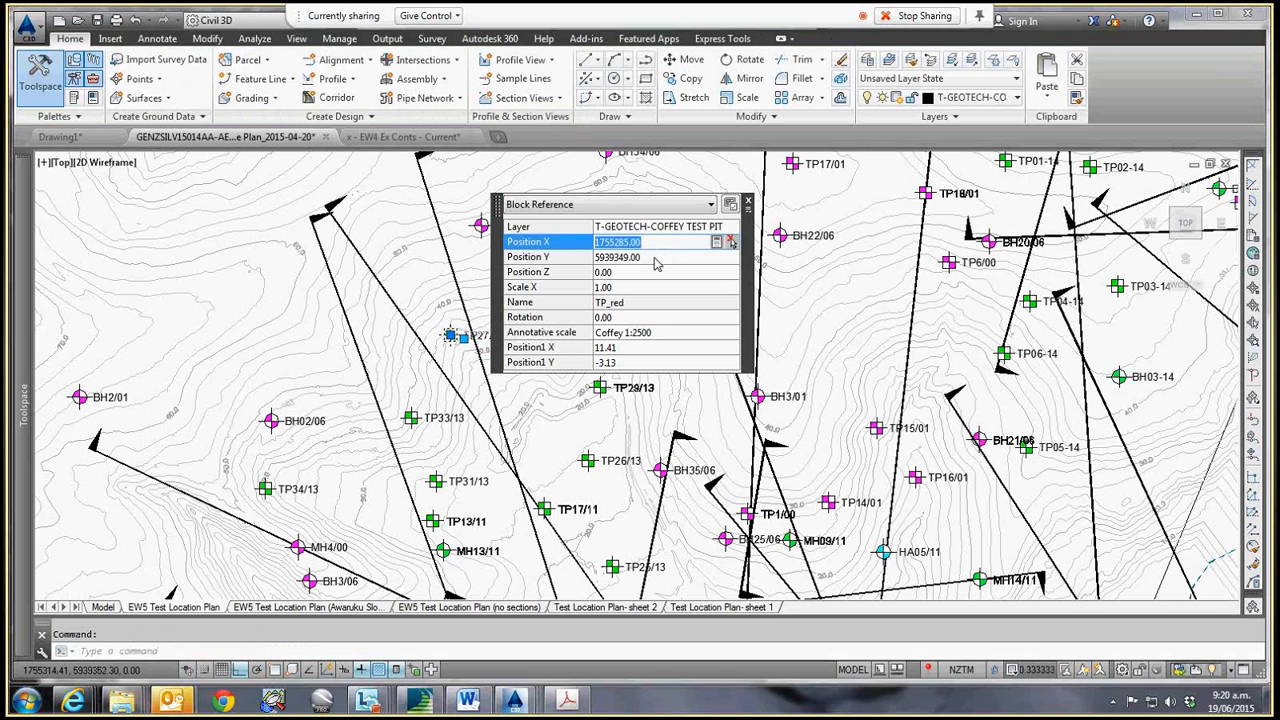
pyautogui.click(658, 260)
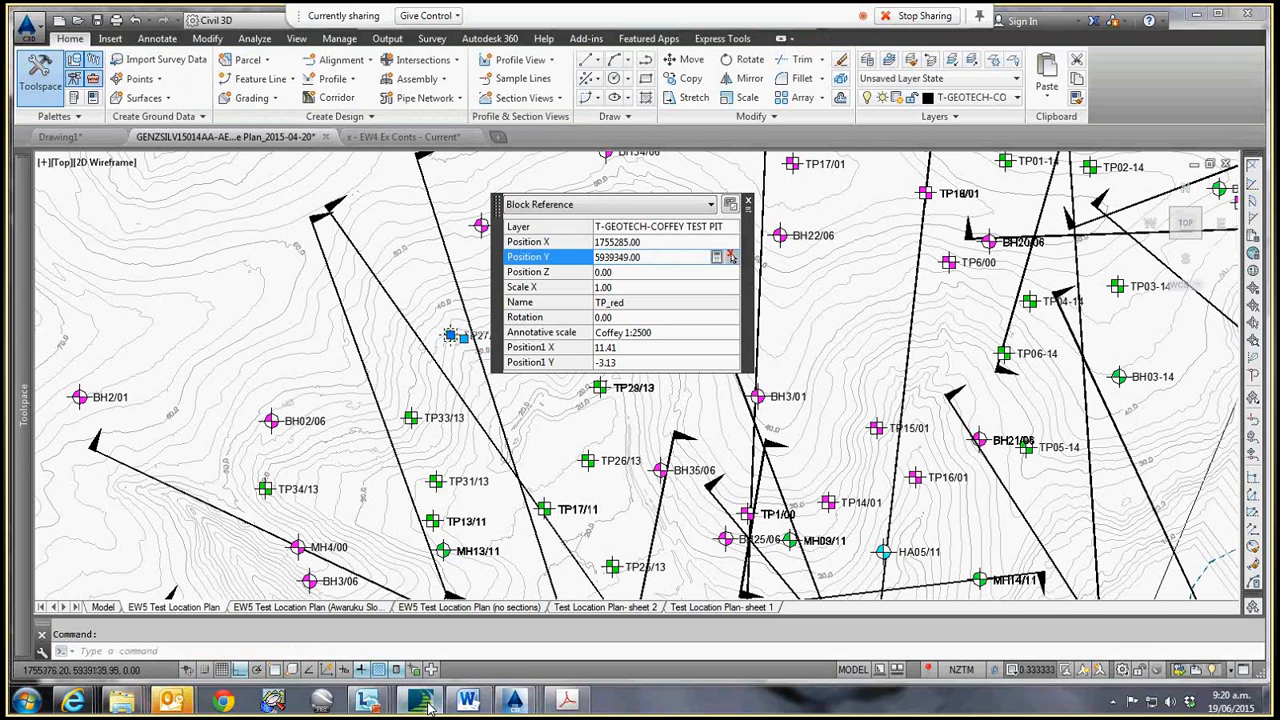
# - Compare with the gINT hole table, check the coordinates in the "x - EW4 Ex Conts - Current" drawing, and return to the location plan
pyautogui.click(428, 705)
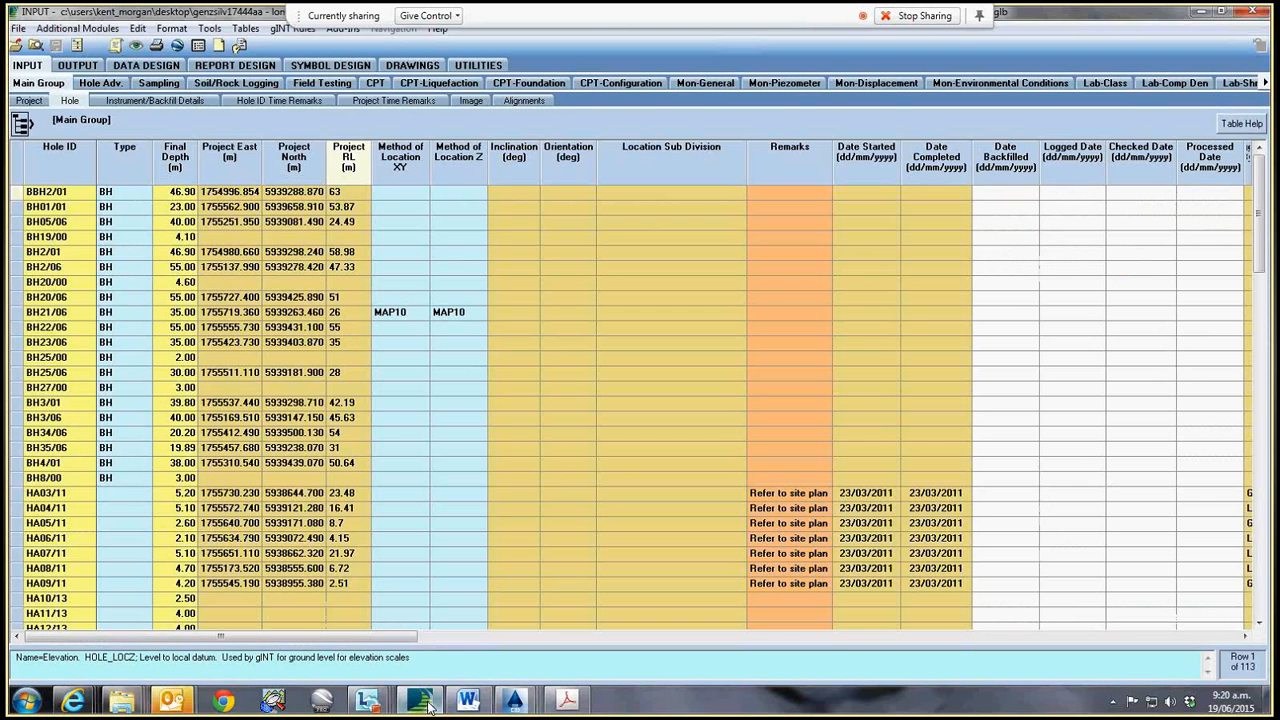
pyautogui.click(1199, 12)
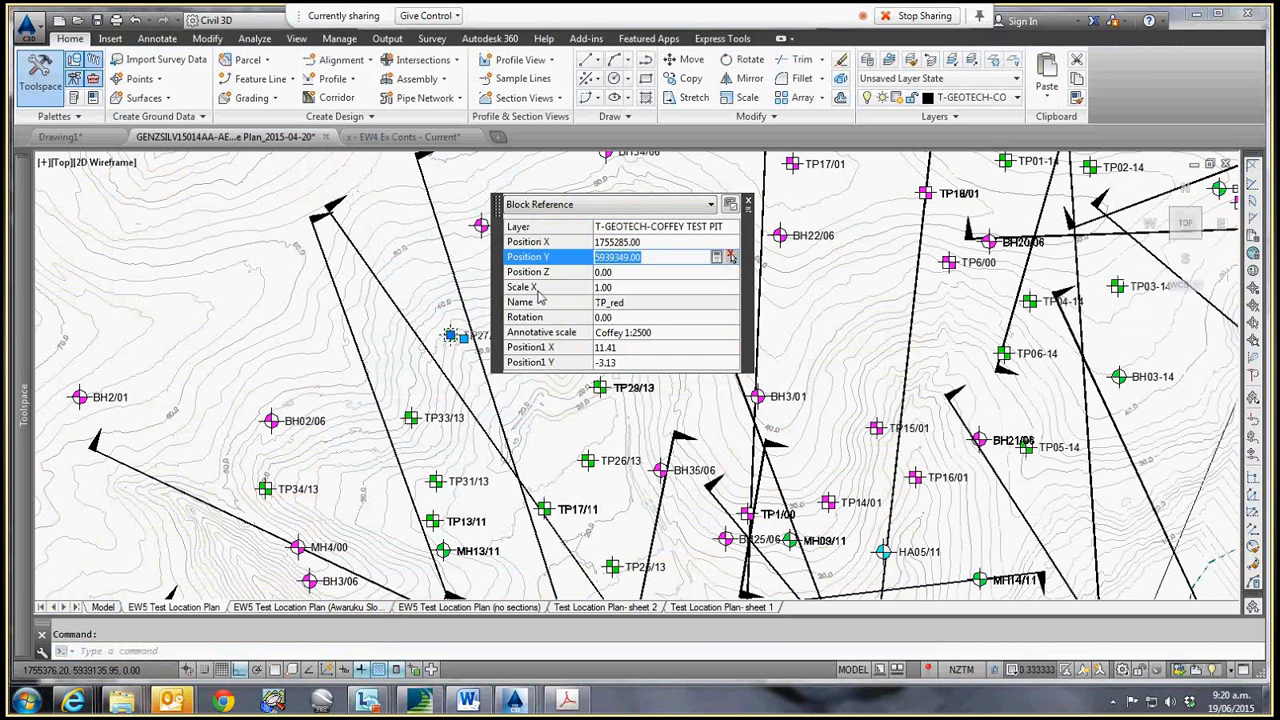
pyautogui.click(420, 138)
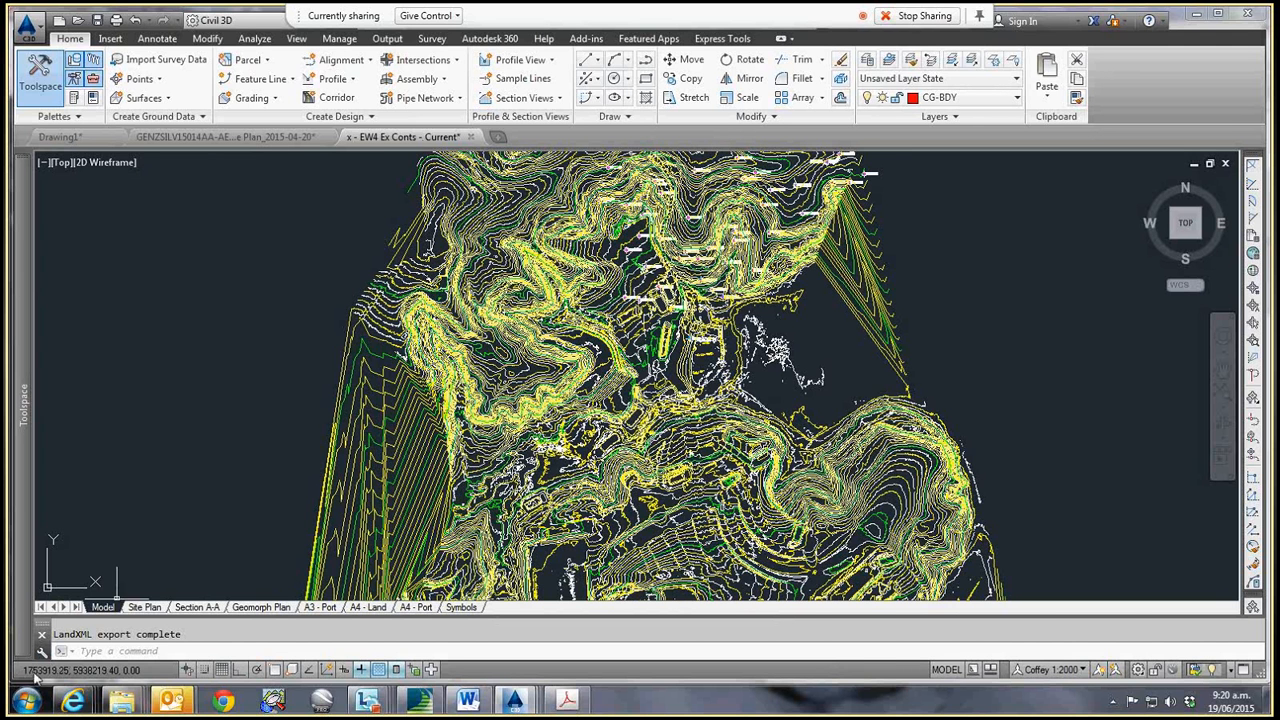
pyautogui.click(225, 137)
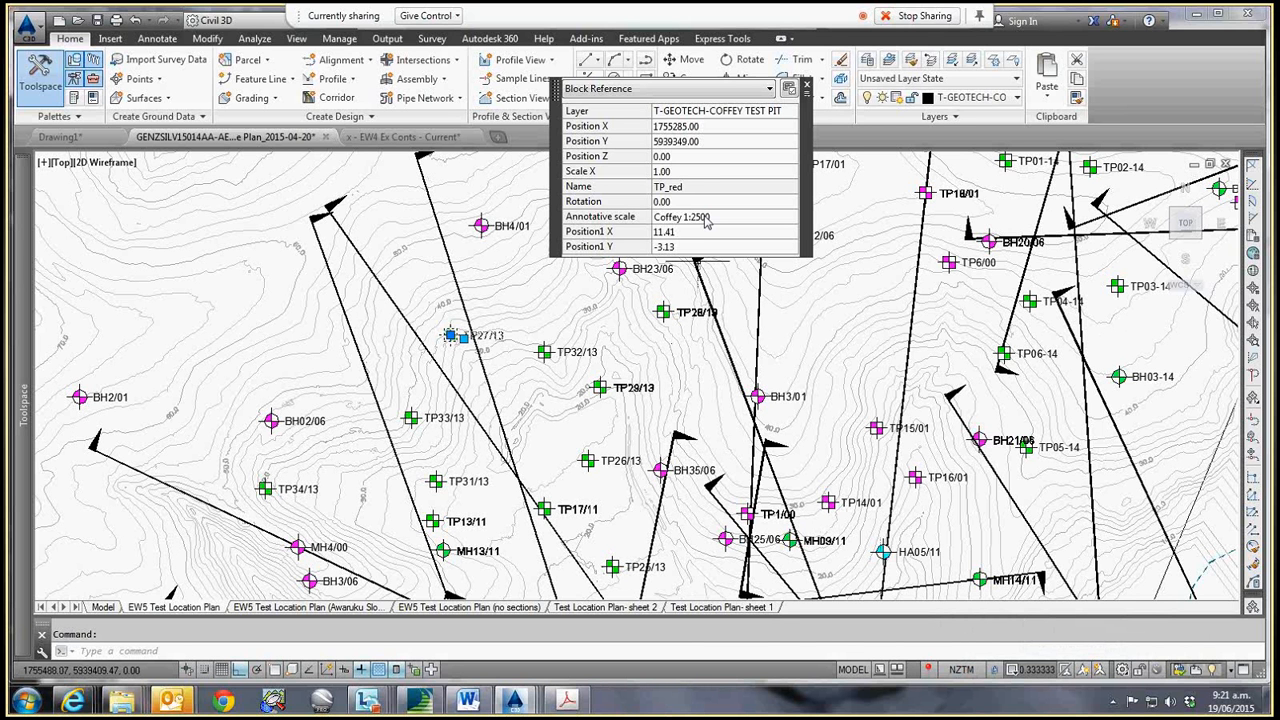
# - Switch back to gINT and recheck which coordinate and RL fields are needed for the first hole in the Hole table
pyautogui.hotkey('alt', 'Tab')
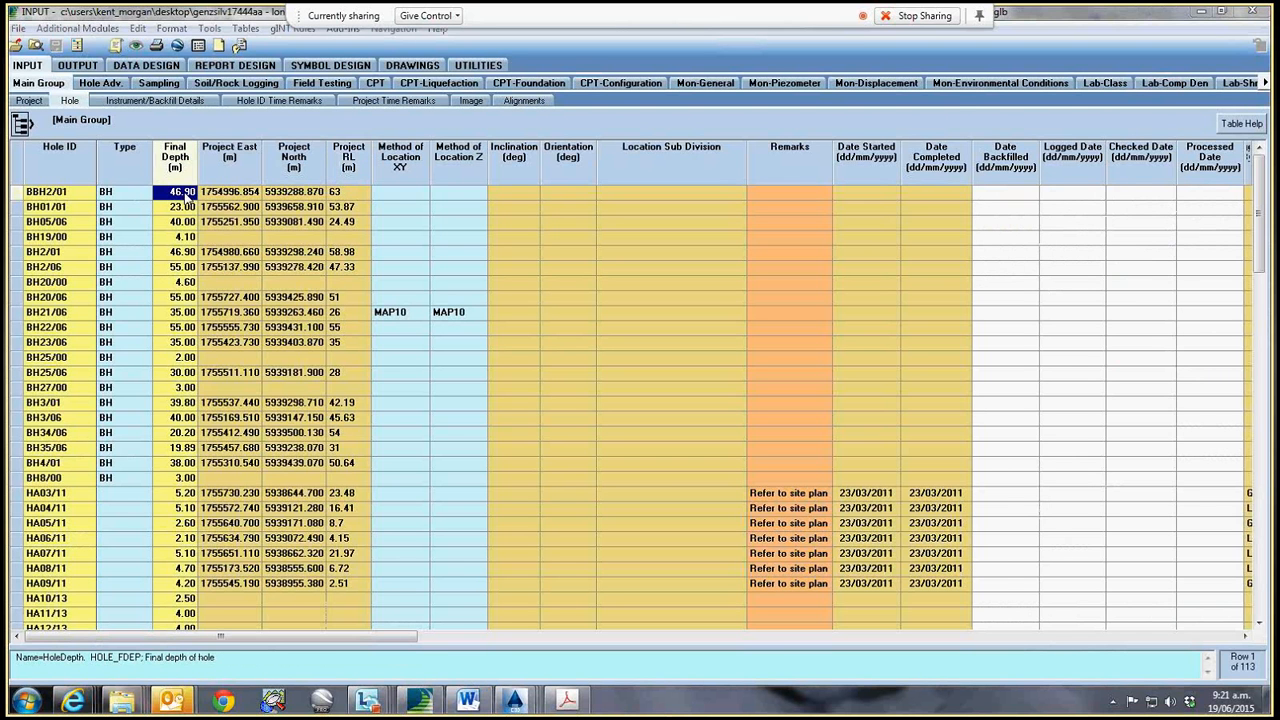
pyautogui.click(210, 195)
pyautogui.click(316, 192)
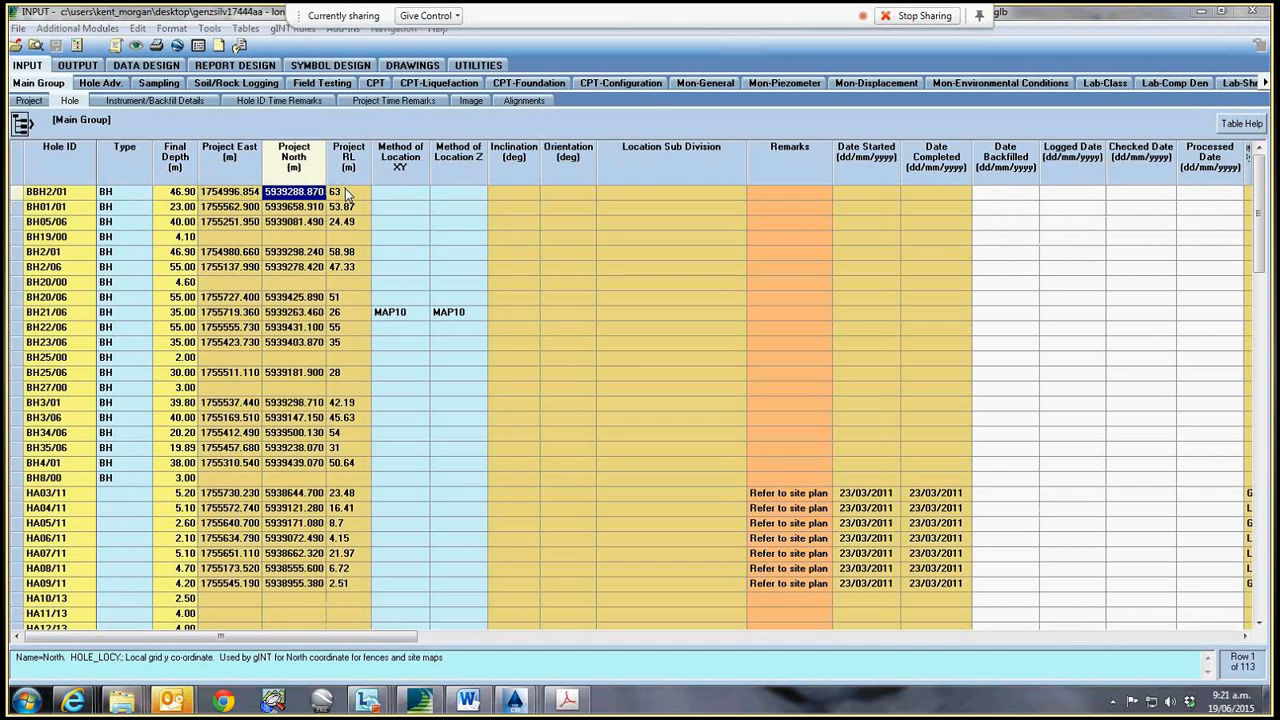
pyautogui.click(347, 192)
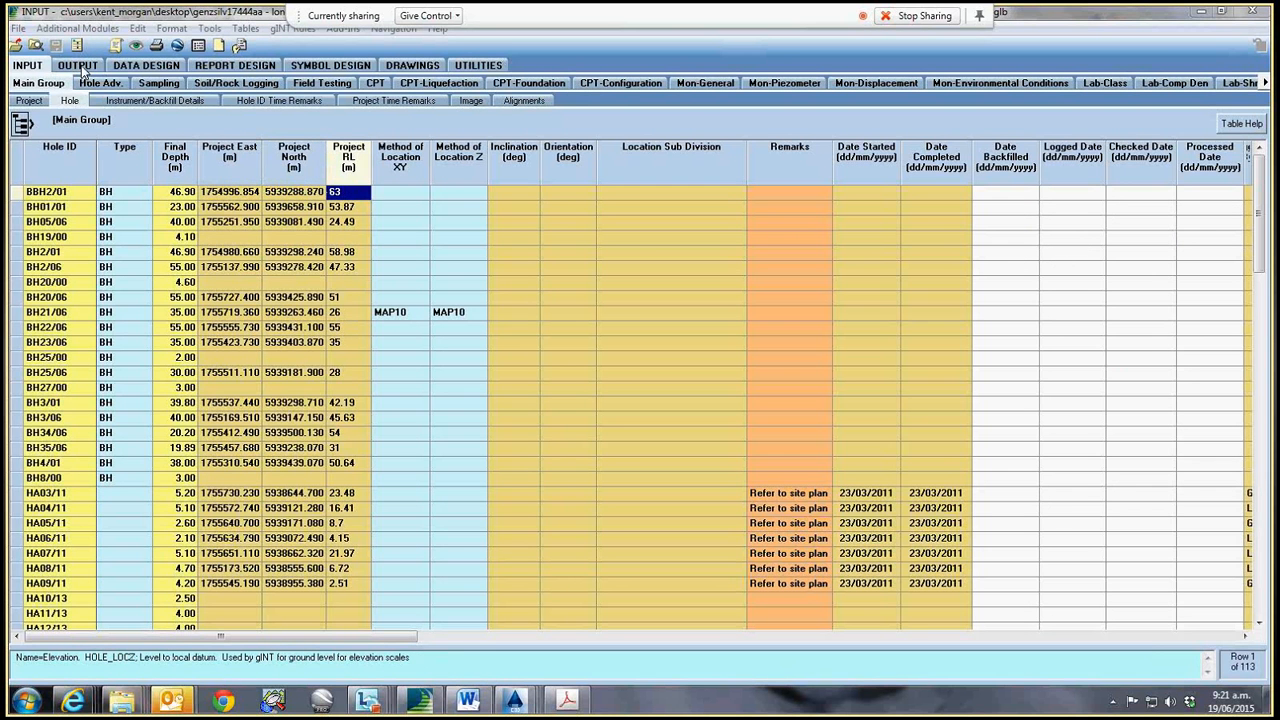
# - Open the fence output settings with the COF FENCE A3L report, after a brief look at the log output settings
pyautogui.click(78, 65)
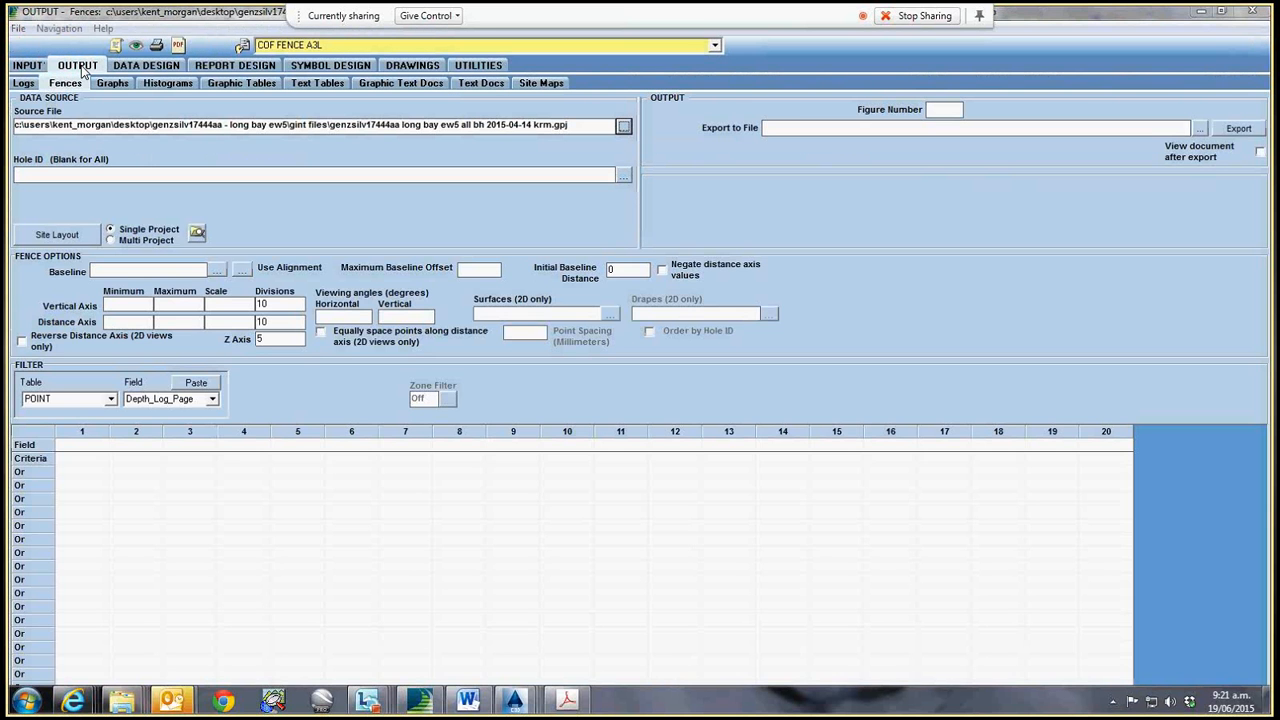
pyautogui.click(23, 83)
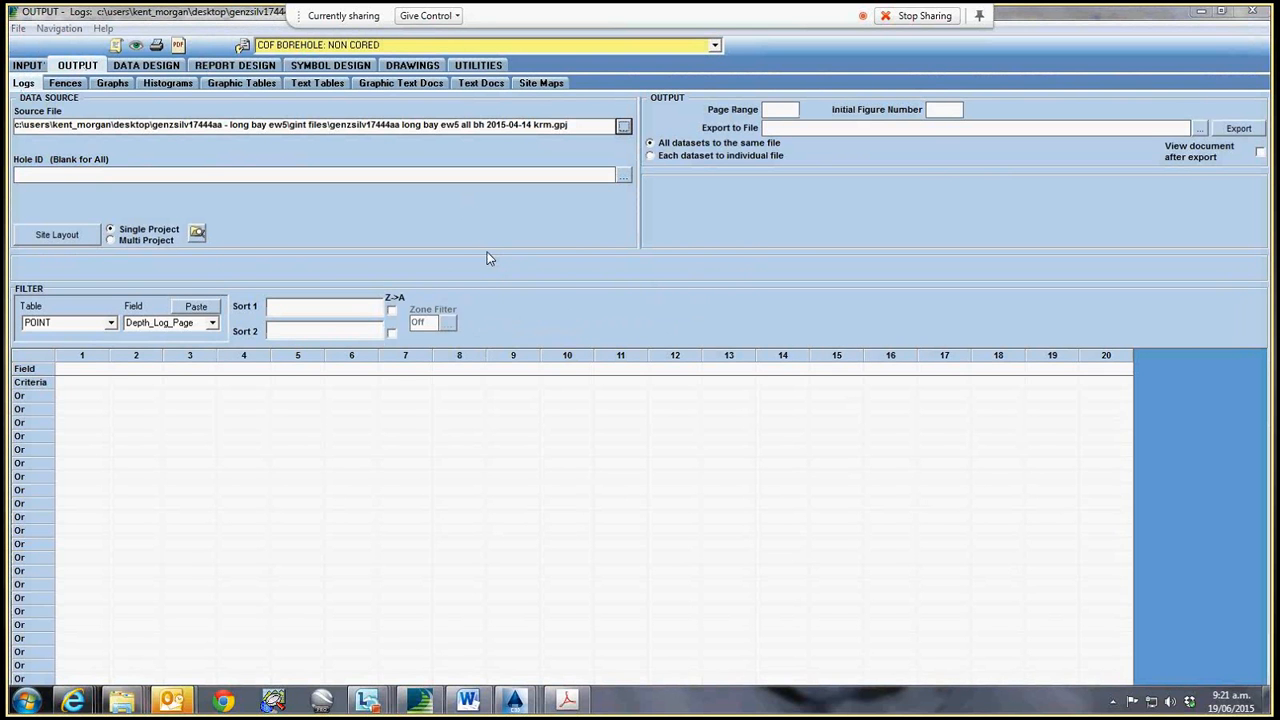
pyautogui.click(77, 88)
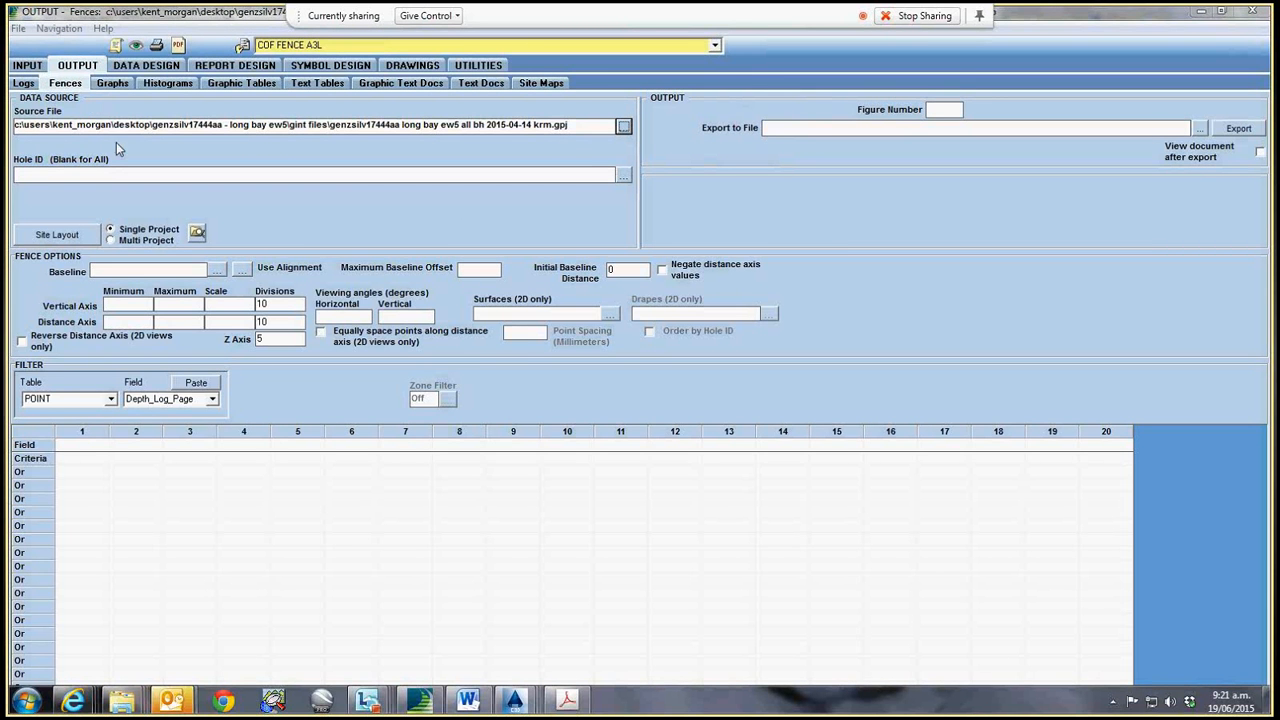
# - Open the site layout view and examine the clustered hole locations and existing section lines at close range
pyautogui.click(86, 238)
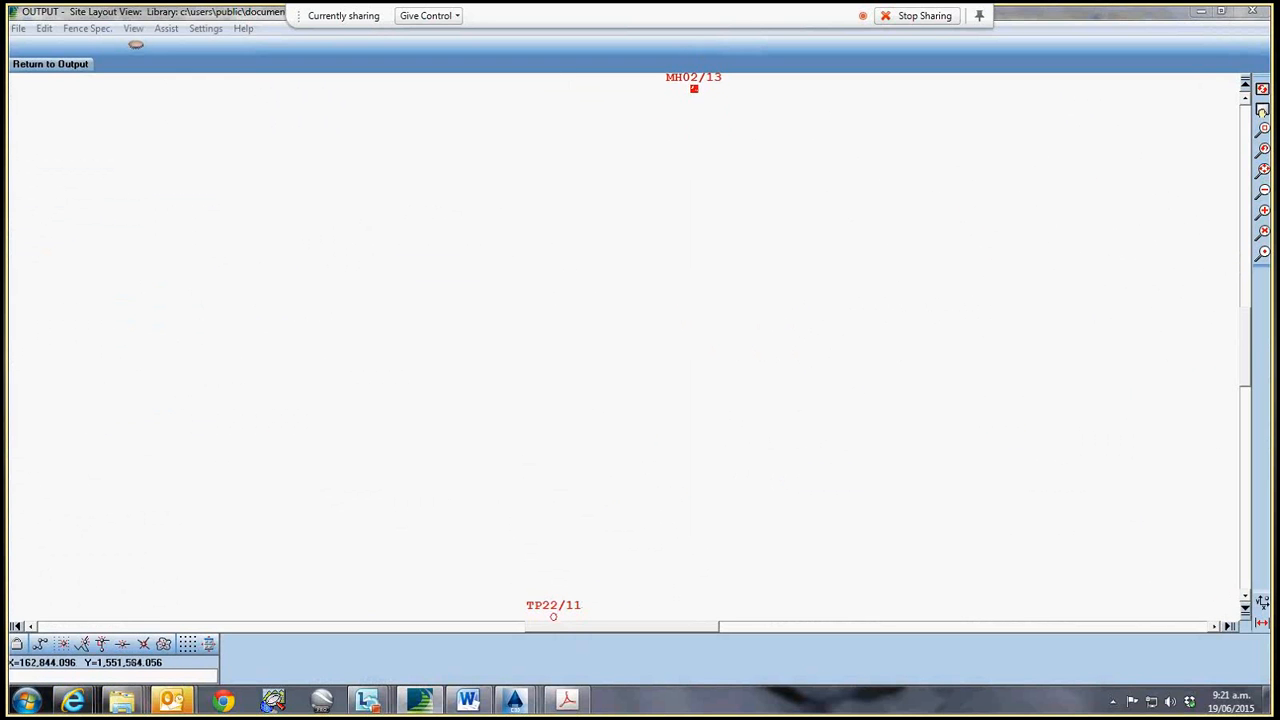
pyautogui.click(1262, 131)
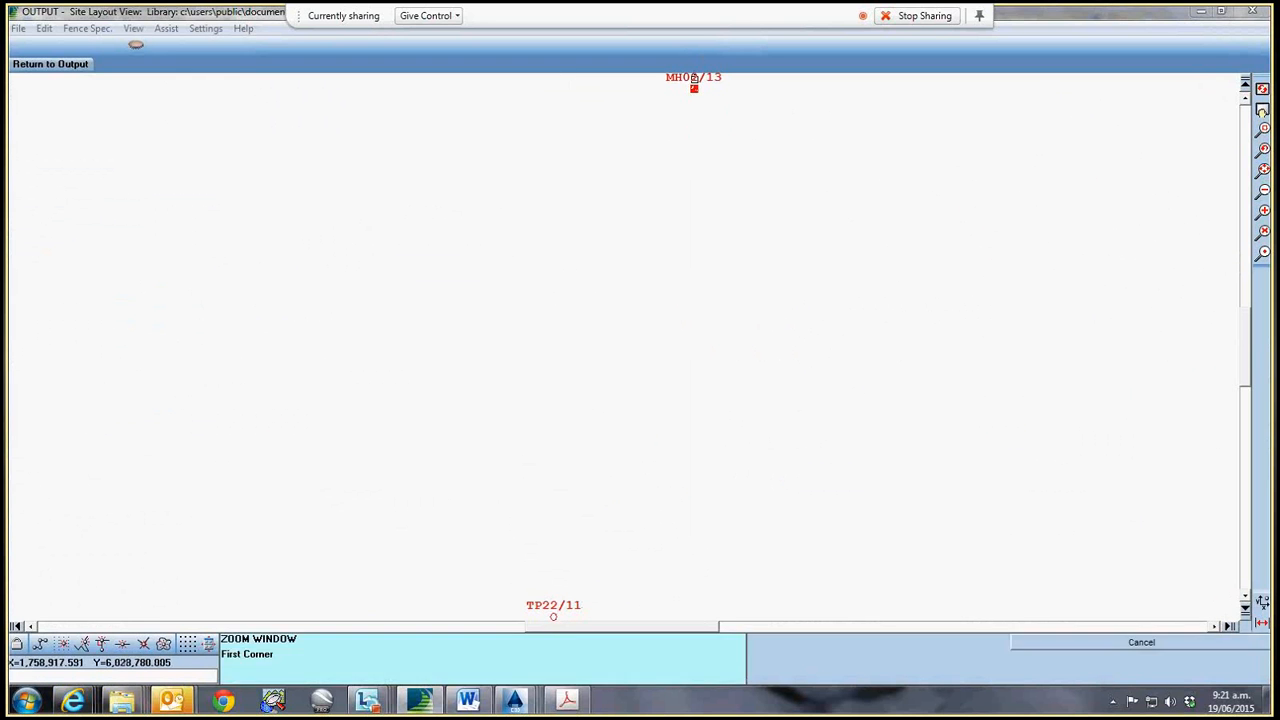
pyautogui.click(694, 90)
pyautogui.click(713, 99)
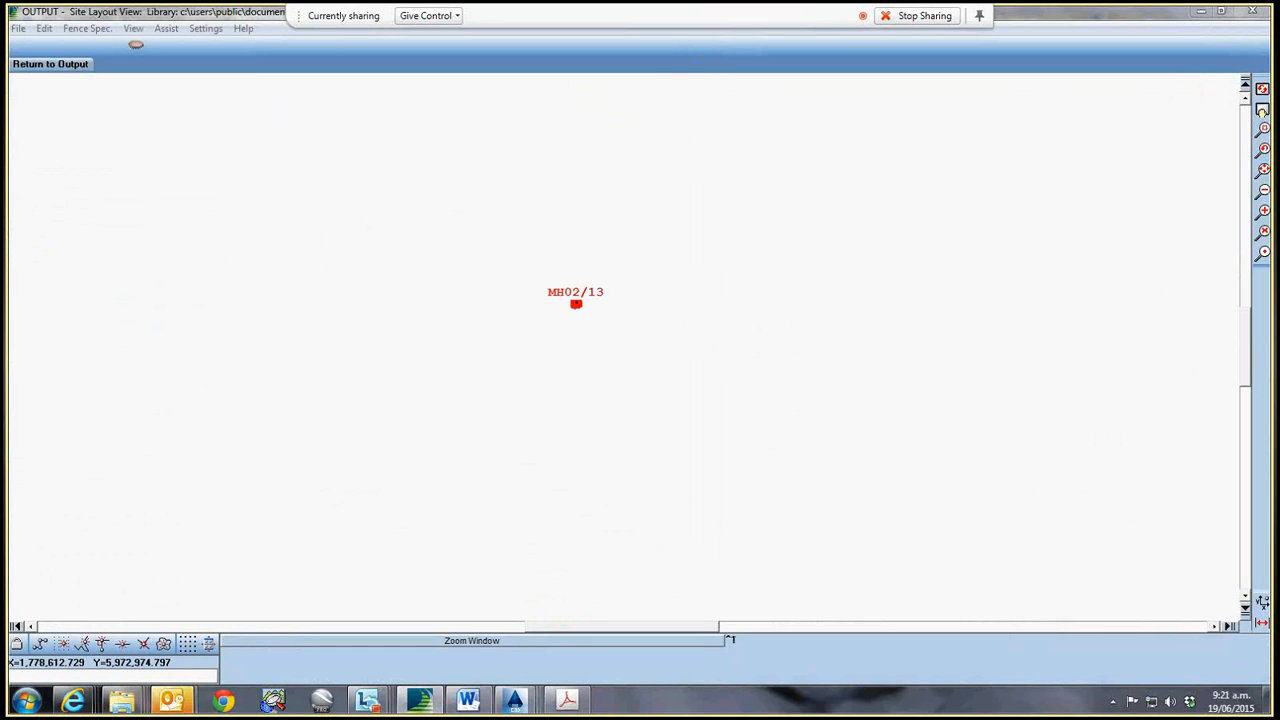
pyautogui.click(1262, 131)
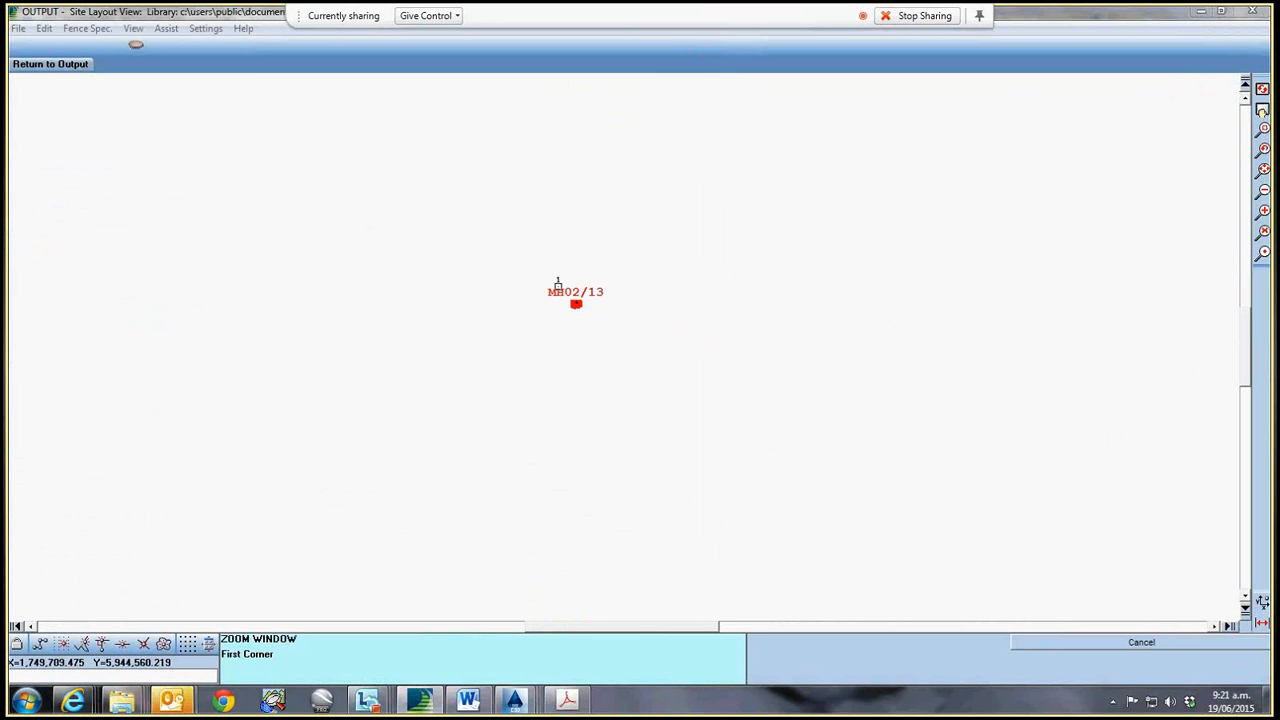
pyautogui.click(559, 285)
pyautogui.click(612, 322)
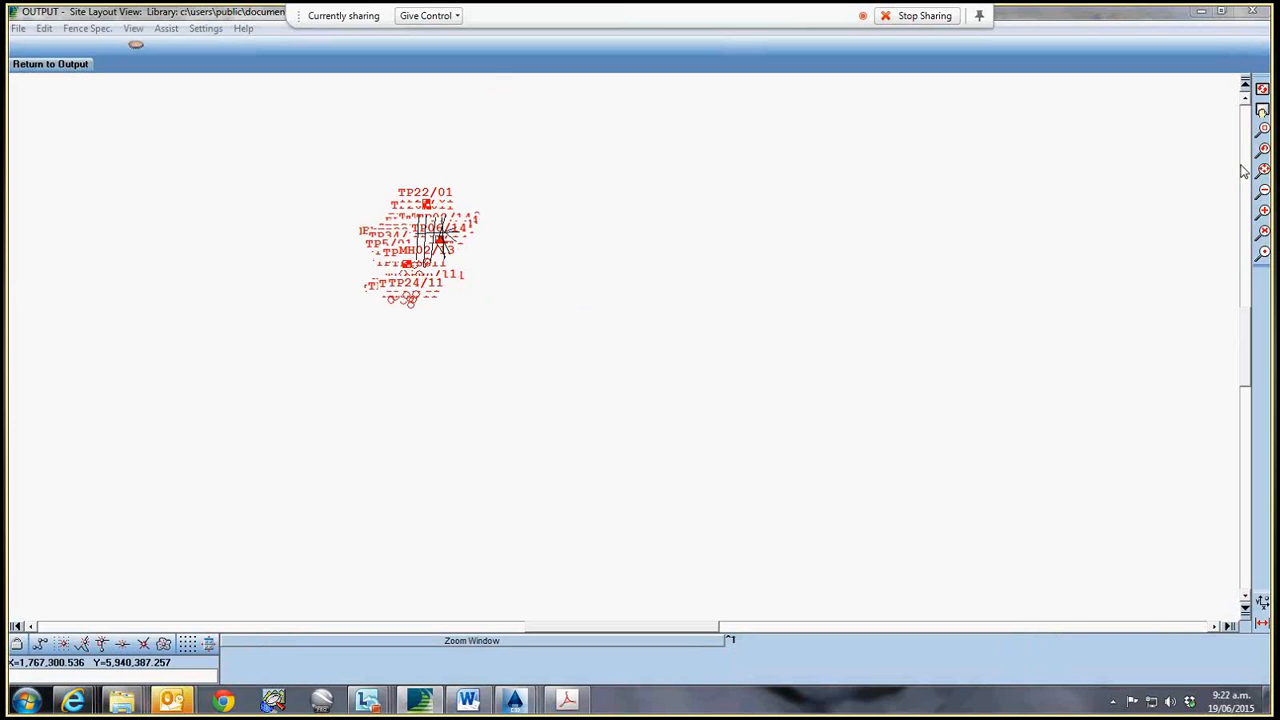
pyautogui.click(1262, 131)
pyautogui.click(360, 171)
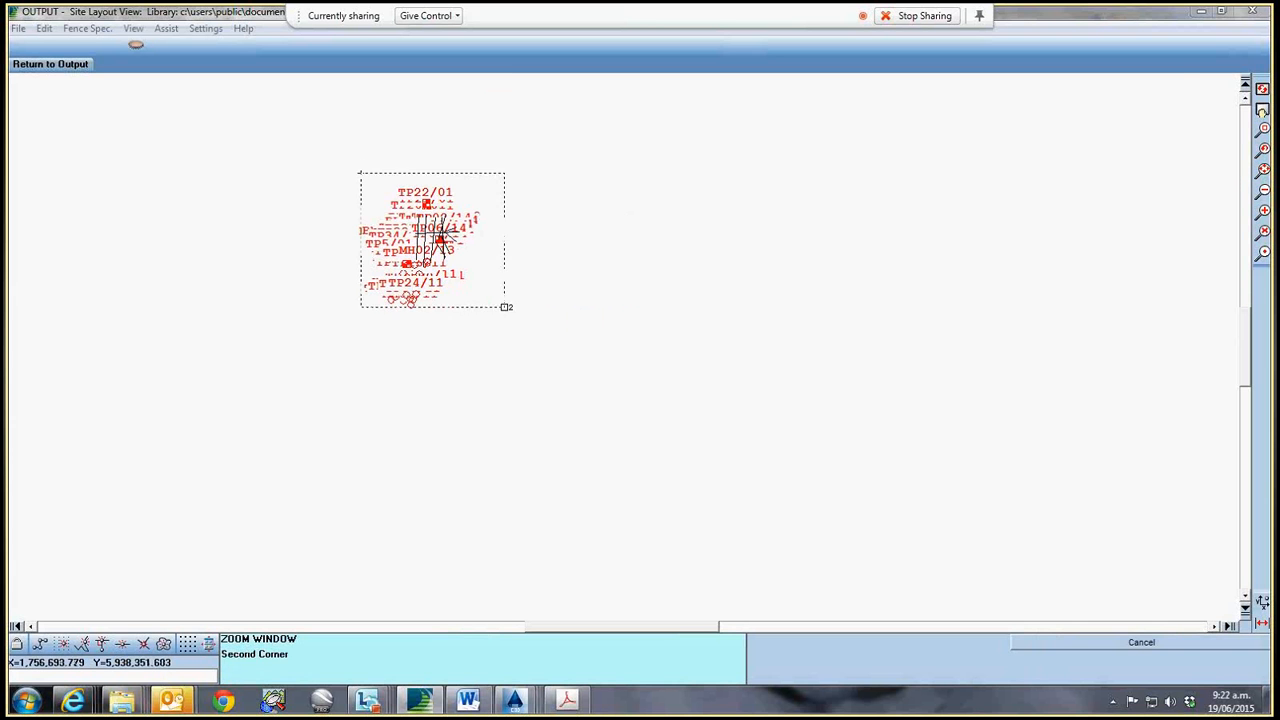
pyautogui.click(504, 306)
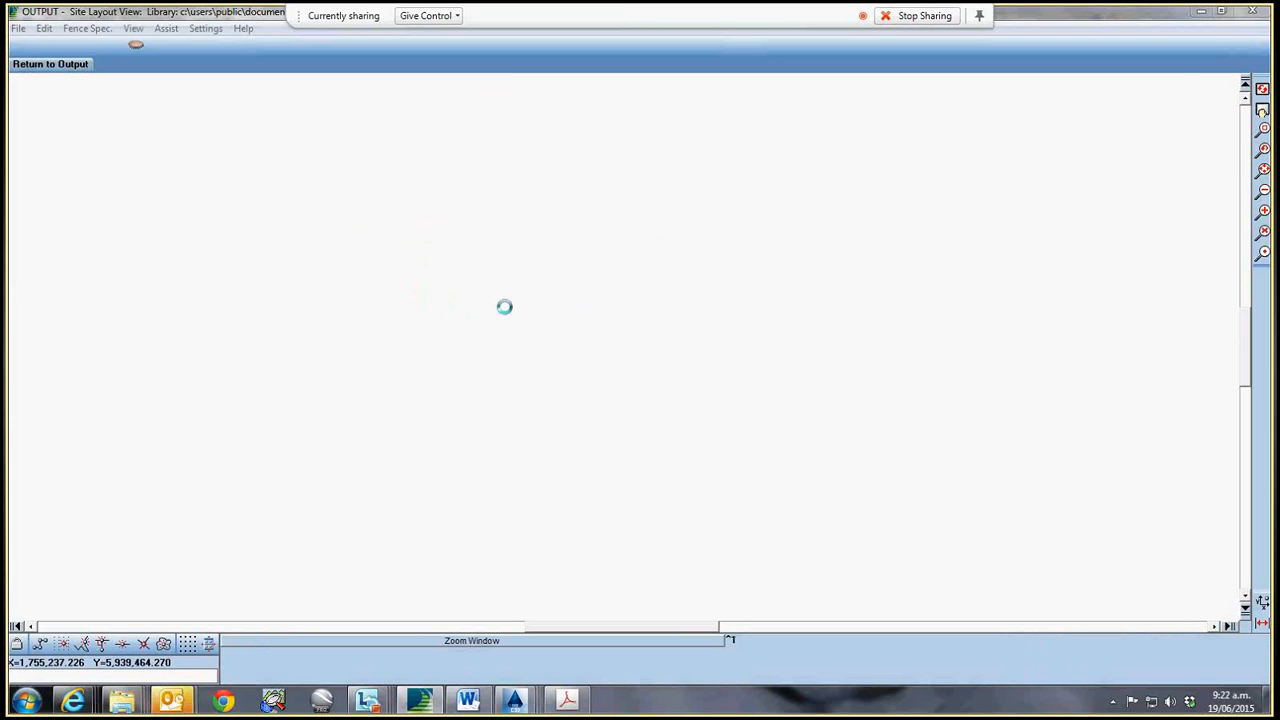
pyautogui.click(1262, 131)
pyautogui.click(477, 194)
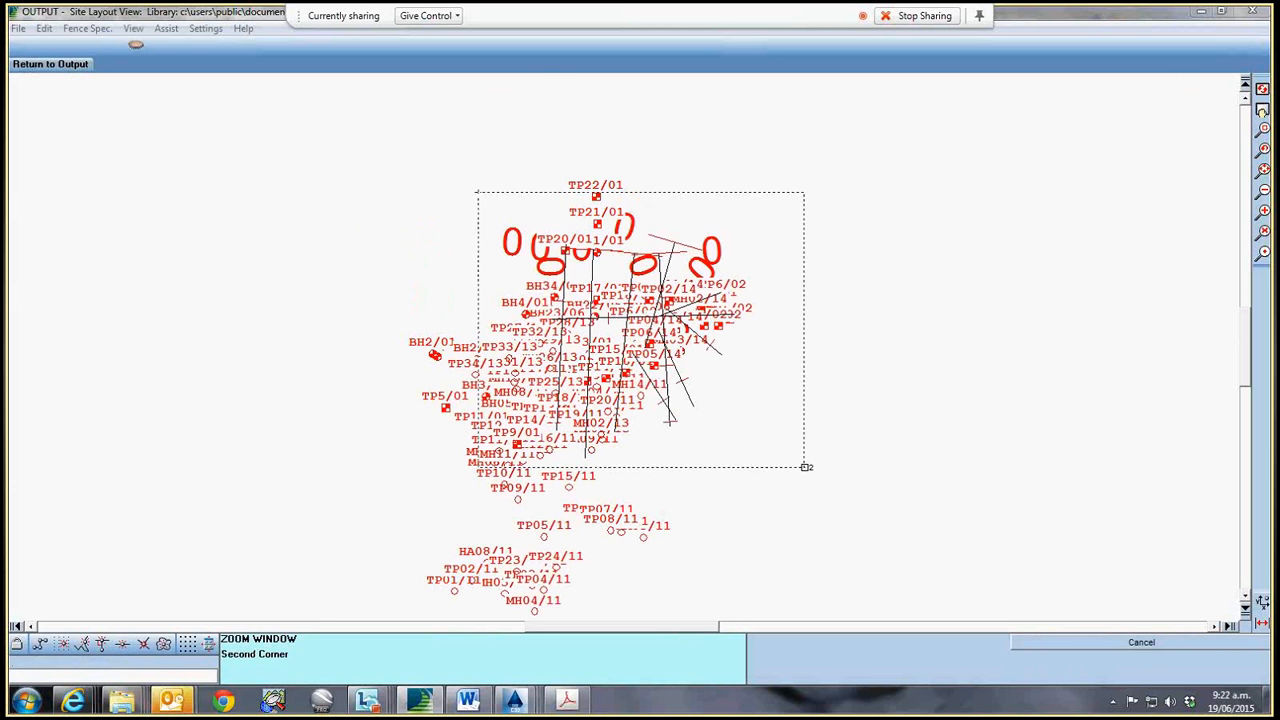
pyautogui.click(804, 466)
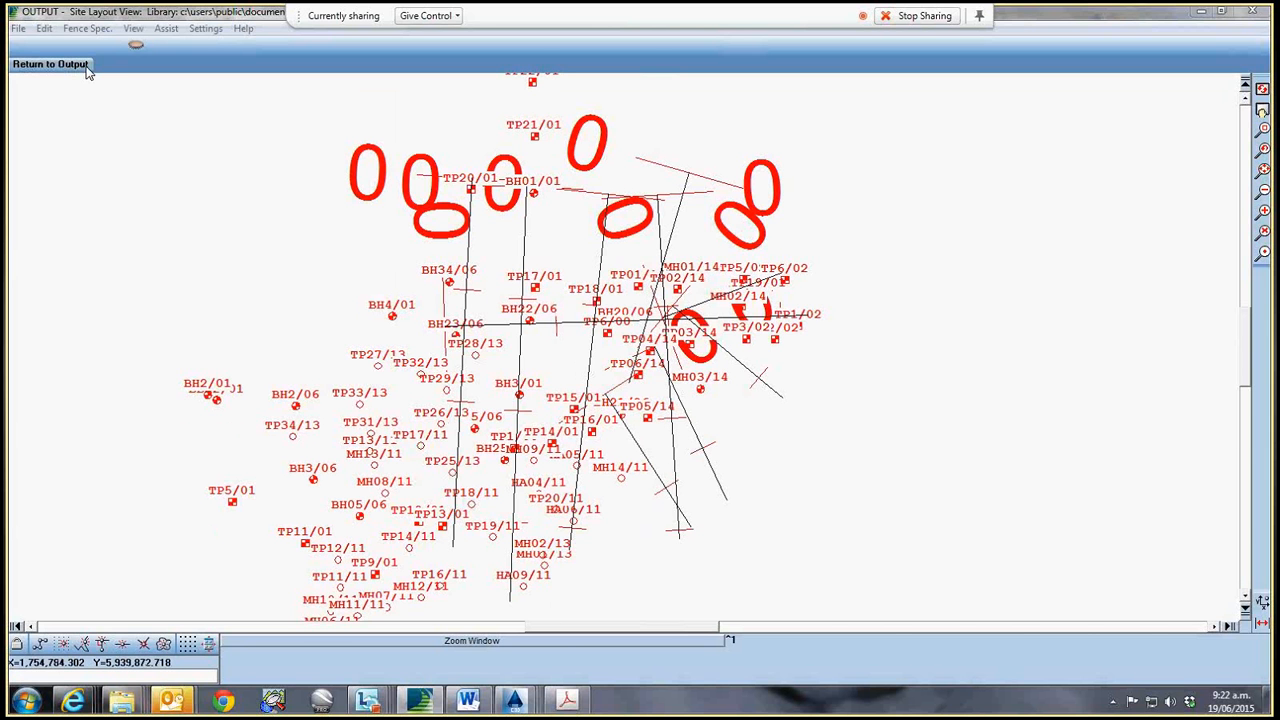
# - Draw a straight two-point fence baseline diagonally across the site, from northwest of BH34/06 to southeast of MH03/14
pyautogui.click(100, 30)
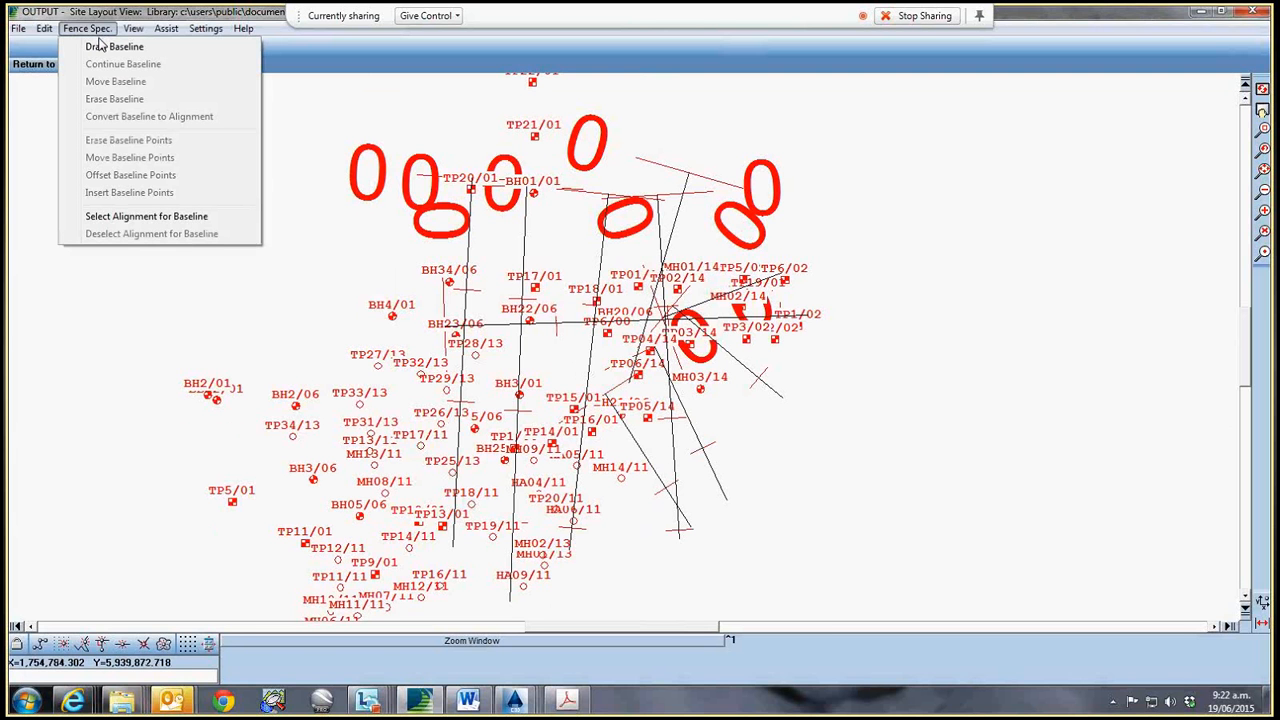
pyautogui.click(100, 48)
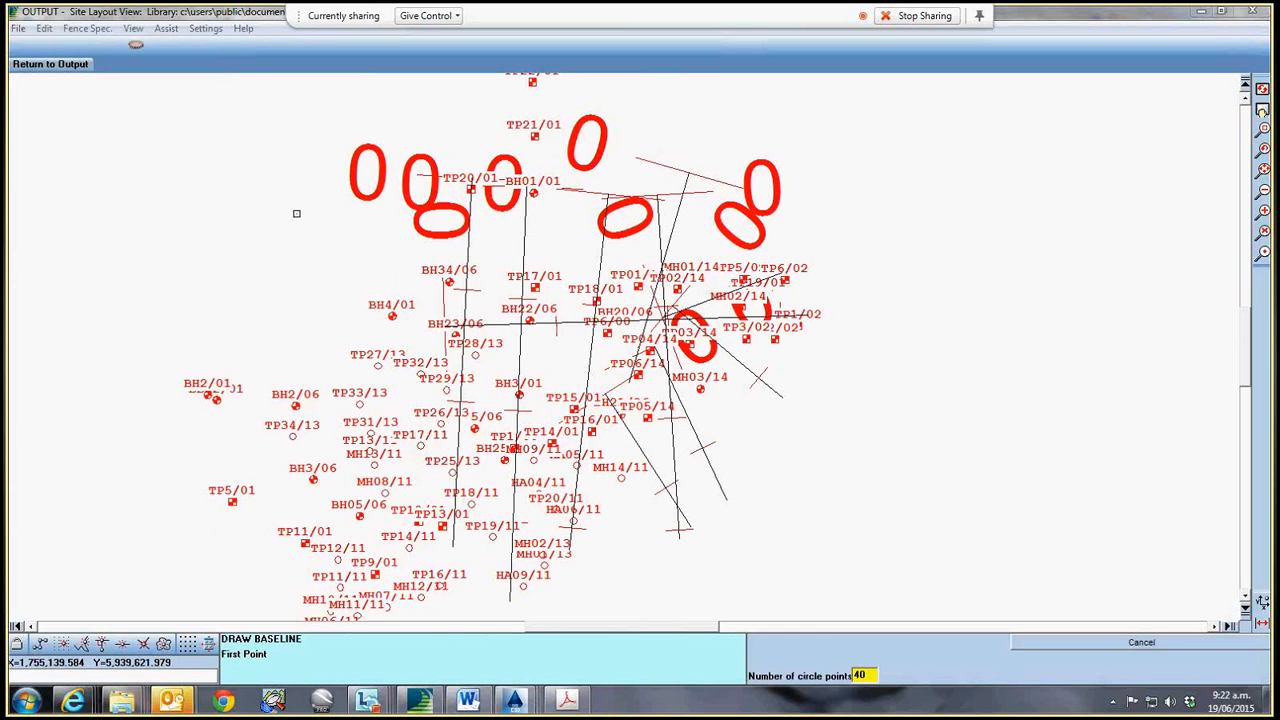
pyautogui.click(246, 193)
pyautogui.click(905, 505)
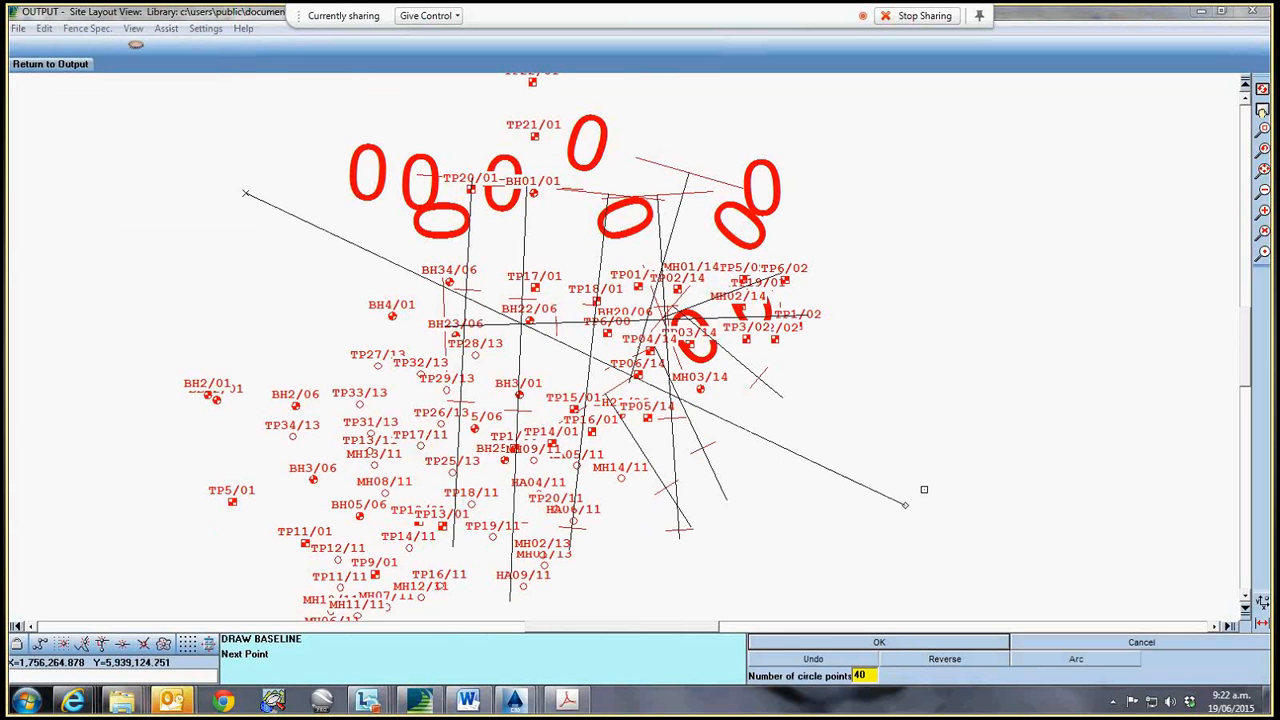
pyautogui.rightClick(925, 485)
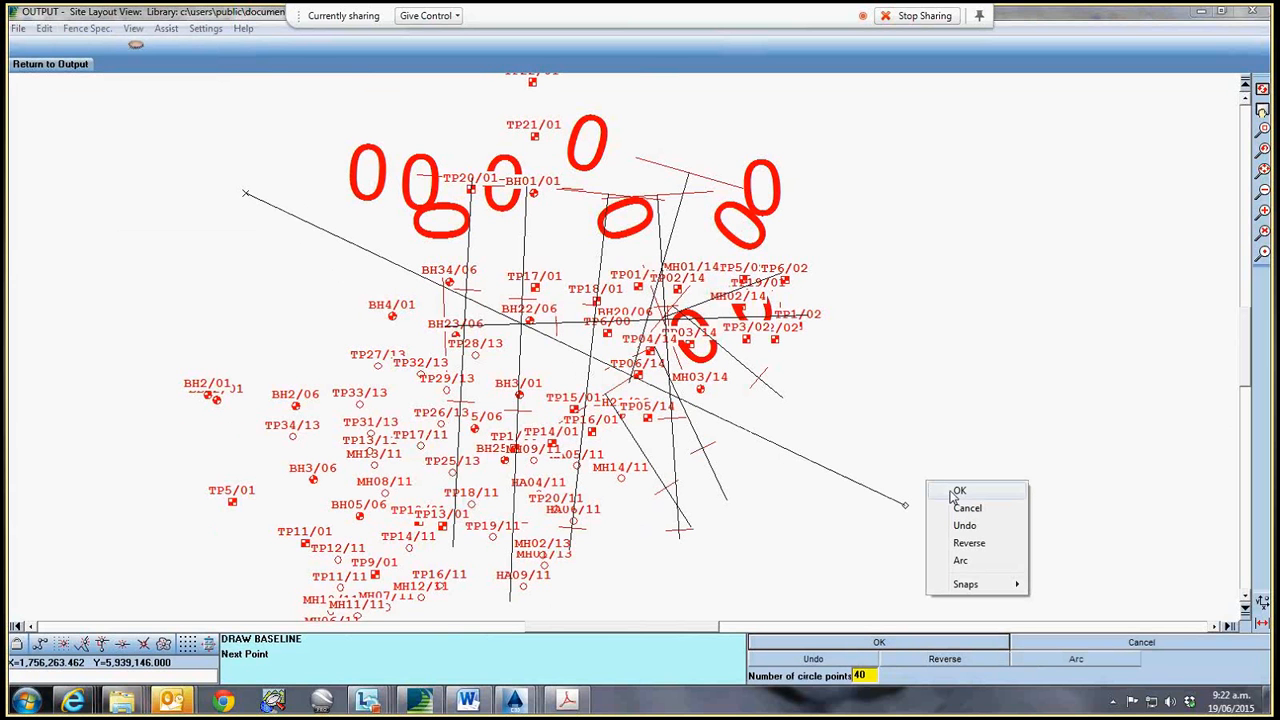
pyautogui.click(958, 491)
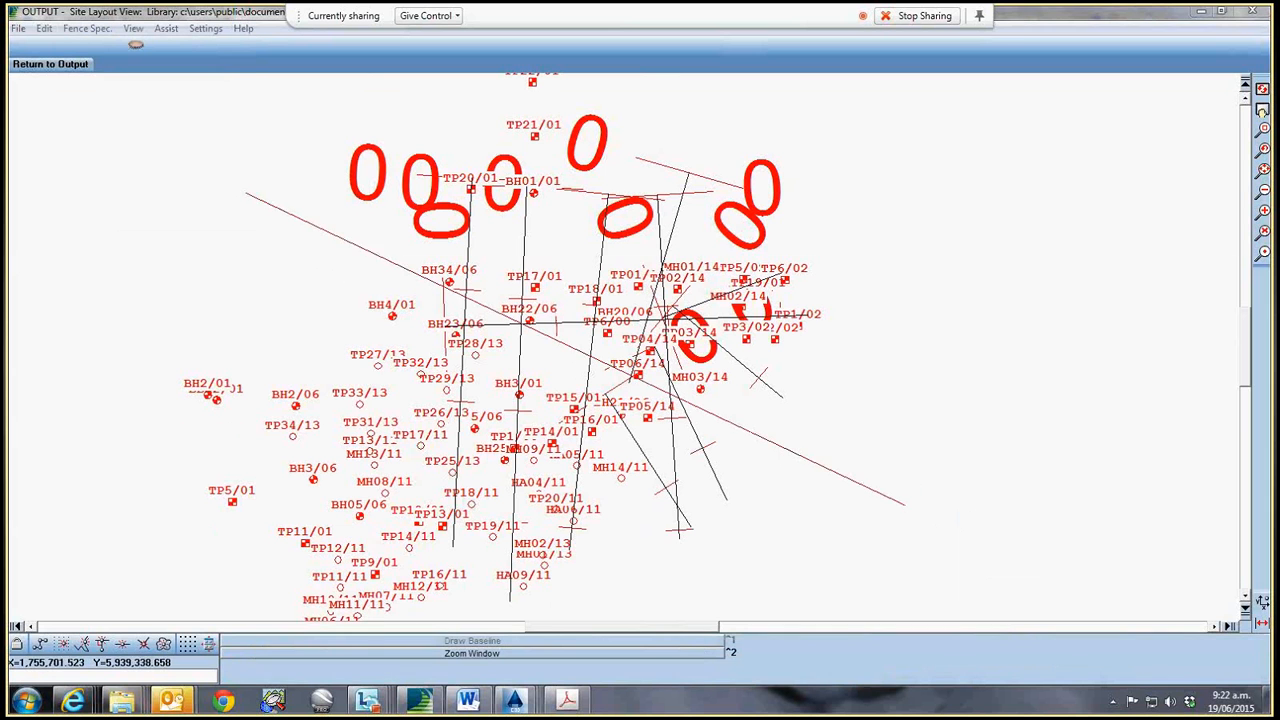
# - Convert the drawn baseline to an alignment, naming it with the owner's first name in possessive form followed by "magical alignment"
pyautogui.click(95, 30)
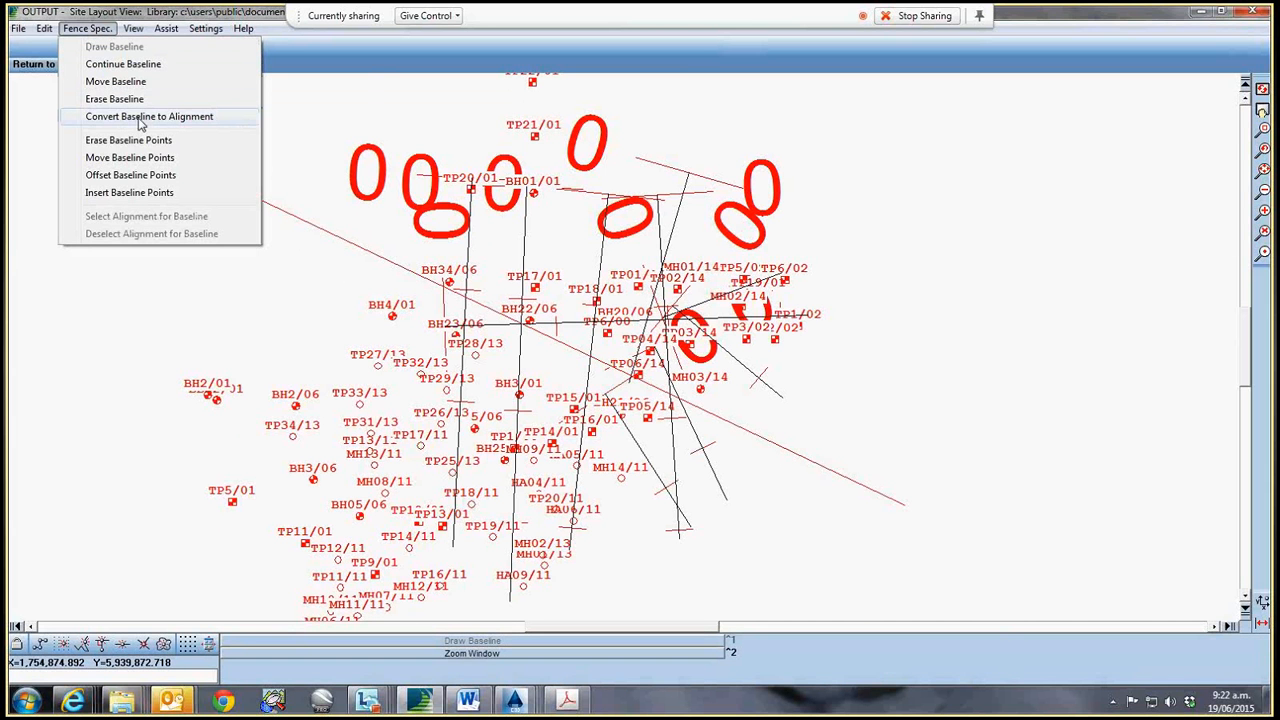
pyautogui.click(141, 118)
pyautogui.write('Ken')
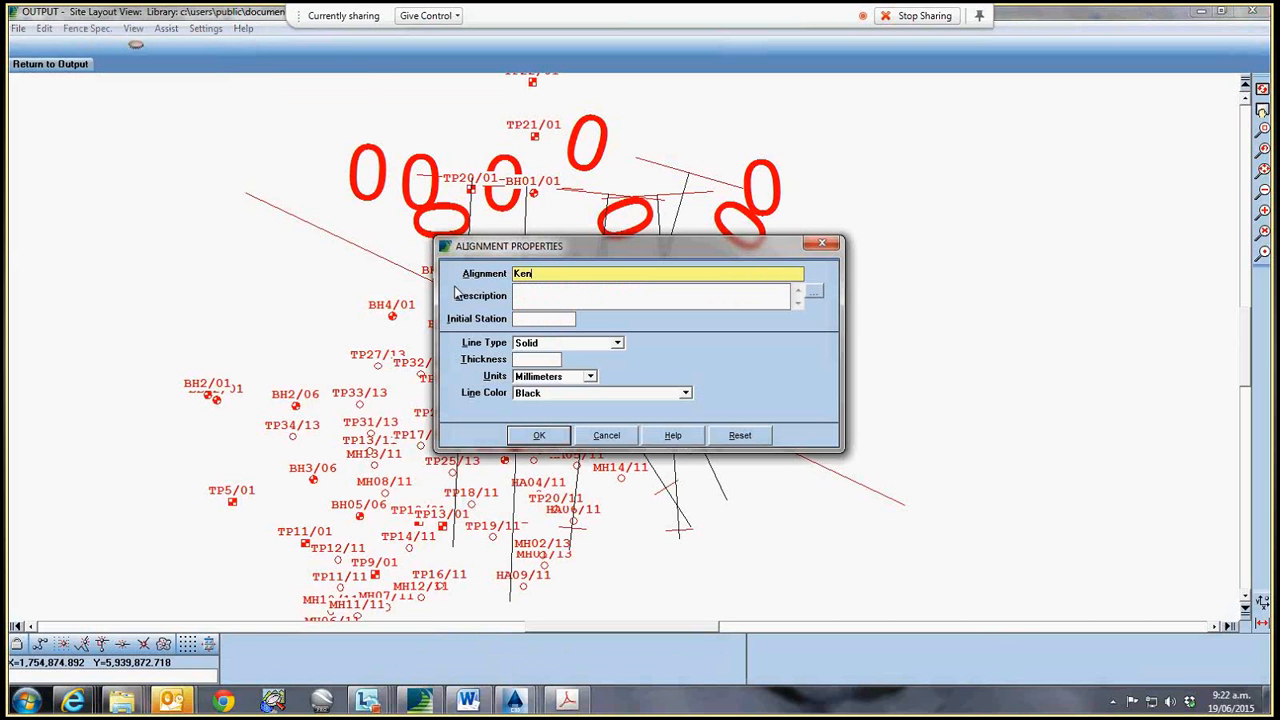
pyautogui.write("t's magical alignment")
pyautogui.click(538, 435)
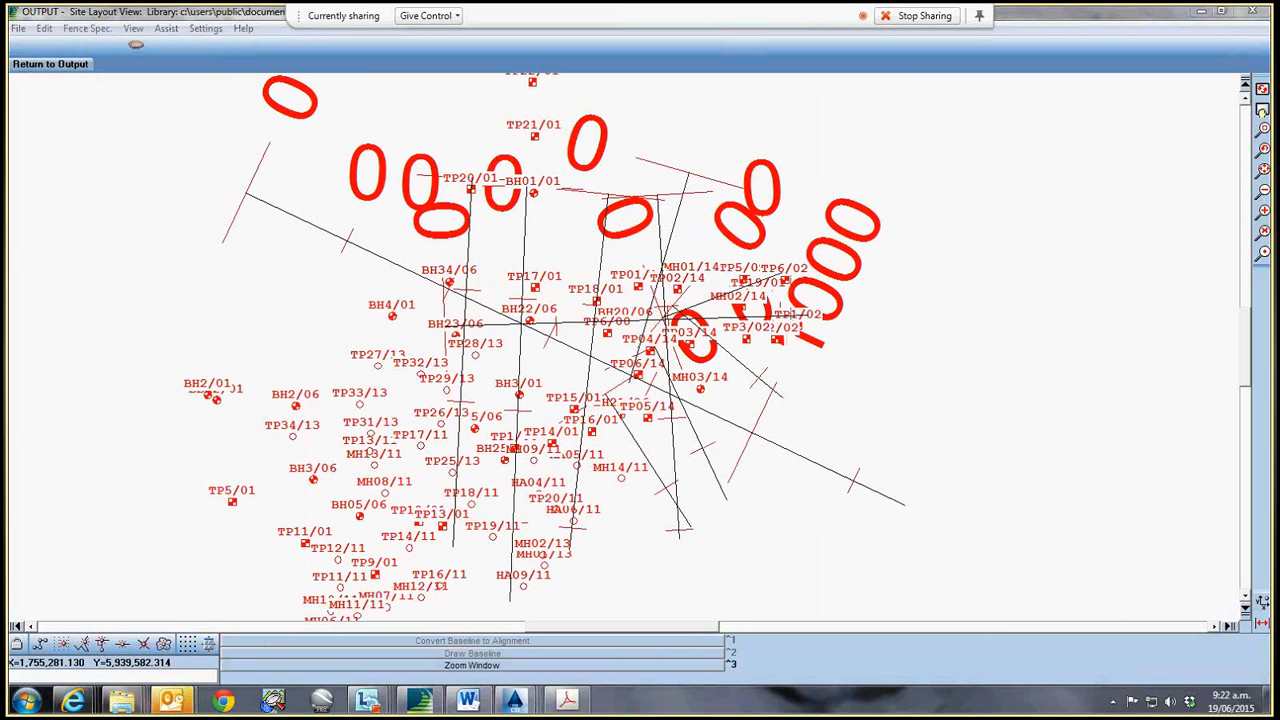
# - Return to the fence output settings and review the alignments that can act as the baseline, leaving the selection as it is
pyautogui.click(52, 65)
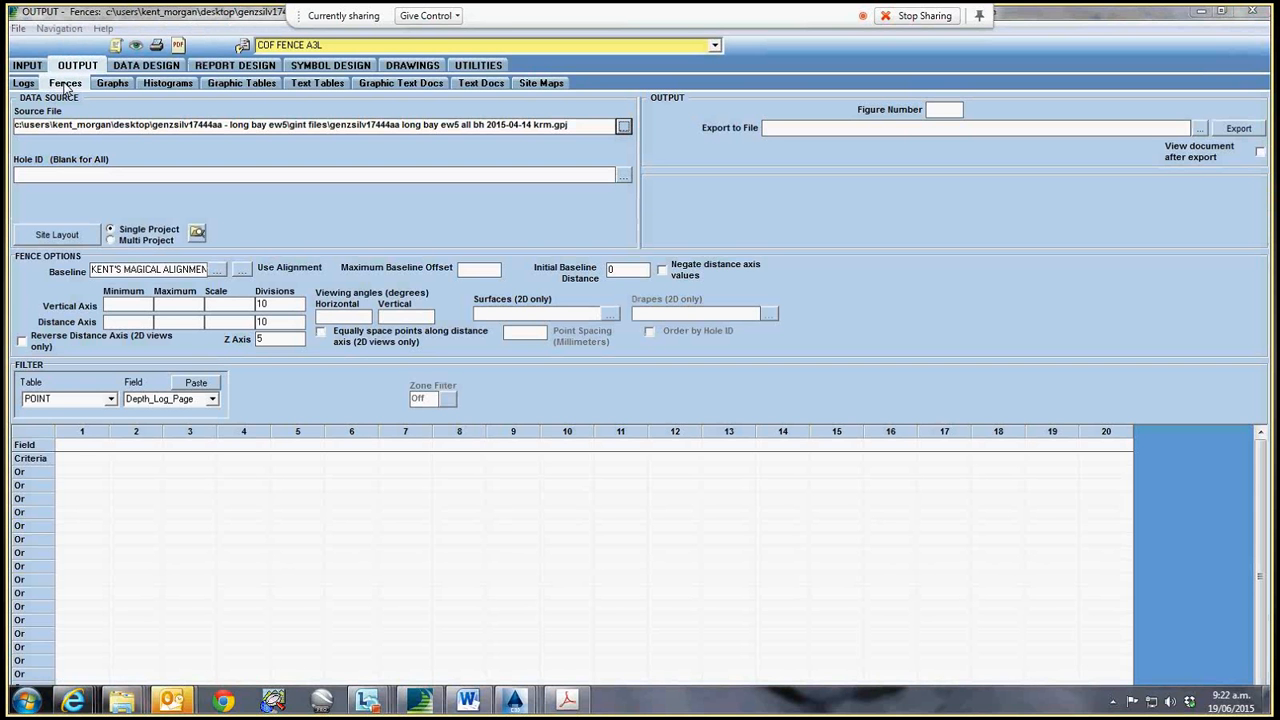
pyautogui.click(242, 270)
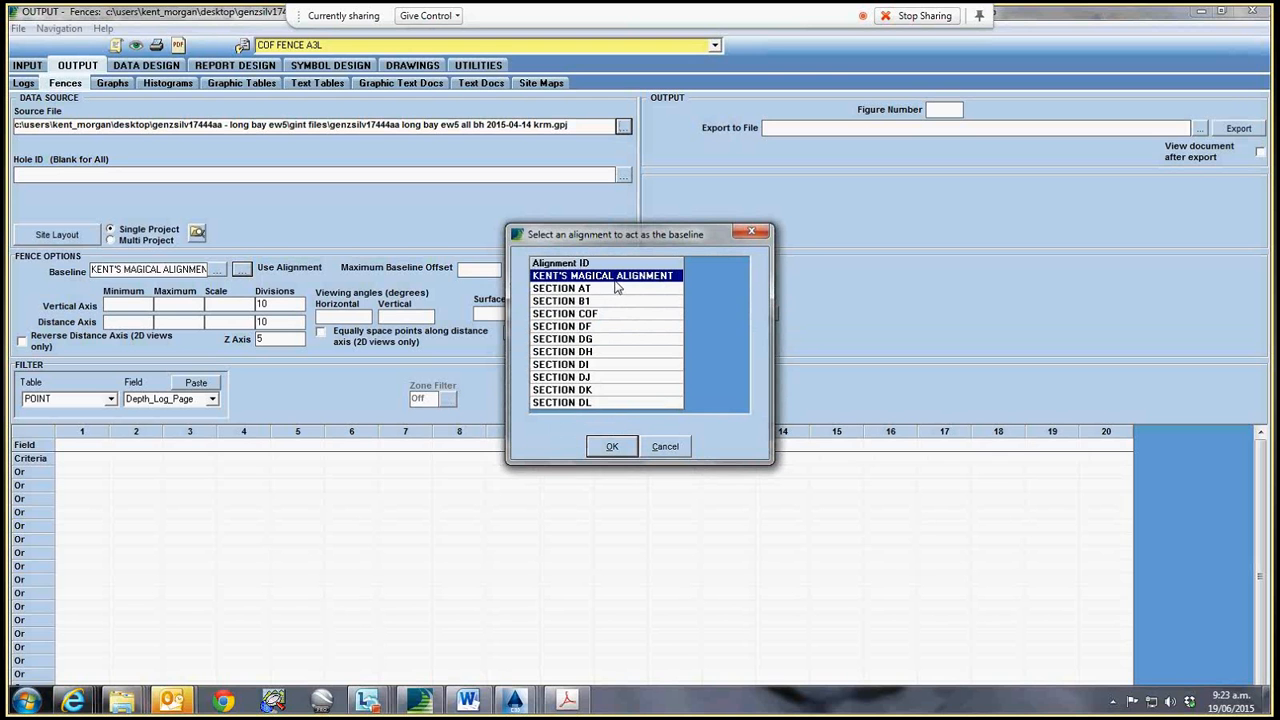
pyautogui.click(667, 446)
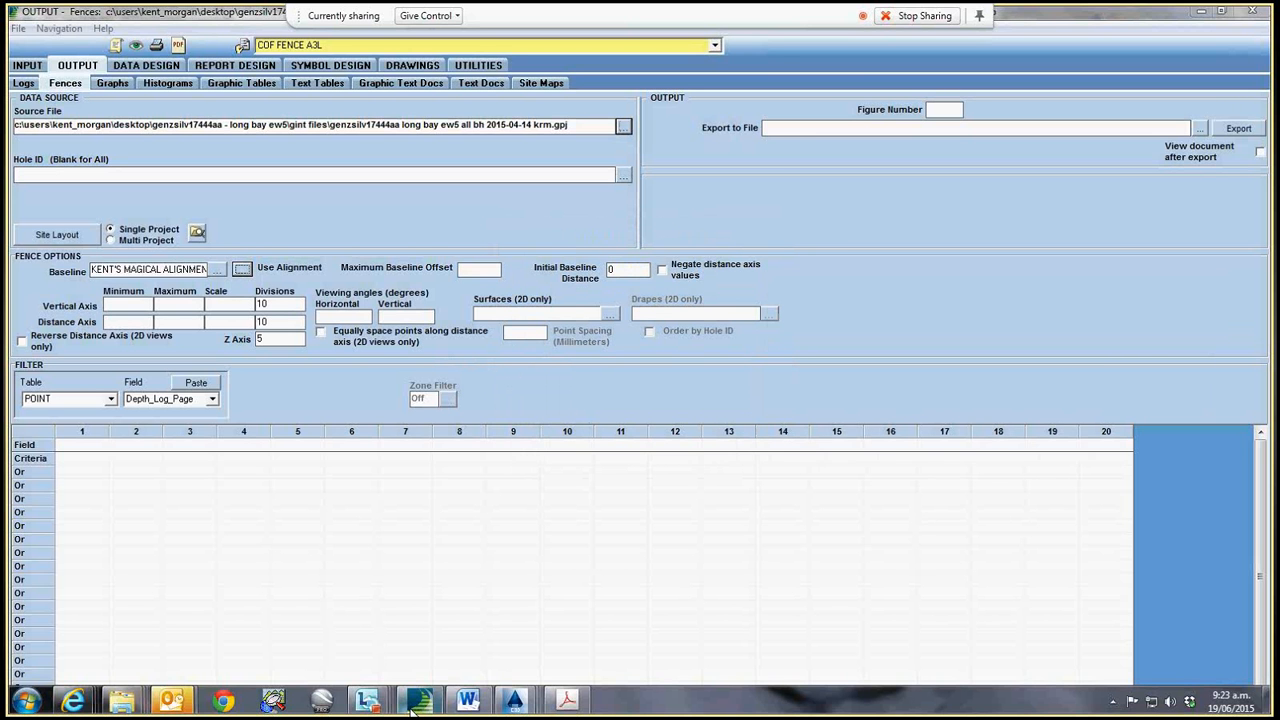
# - Switch to the GENZSILV15014AA site plan in Civil 3D and inspect the section lines around BH1/01 and TP20/01
pyautogui.moveTo(514, 700)
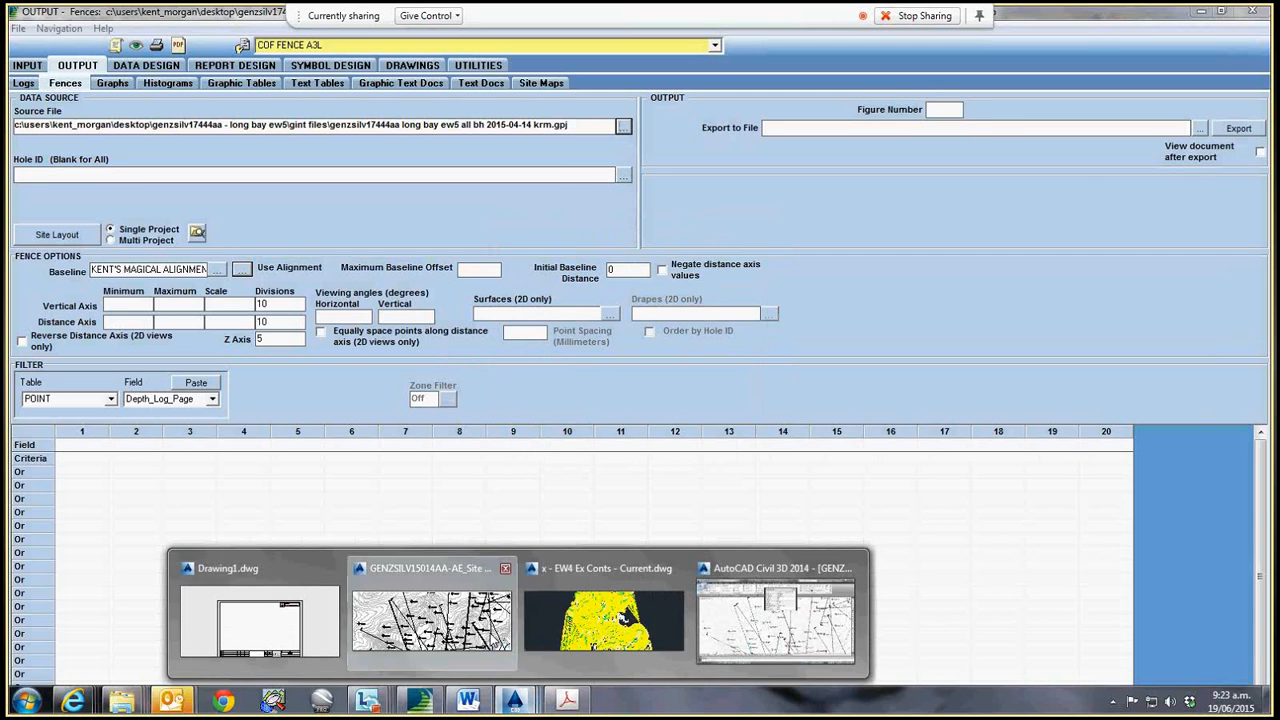
pyautogui.click(493, 633)
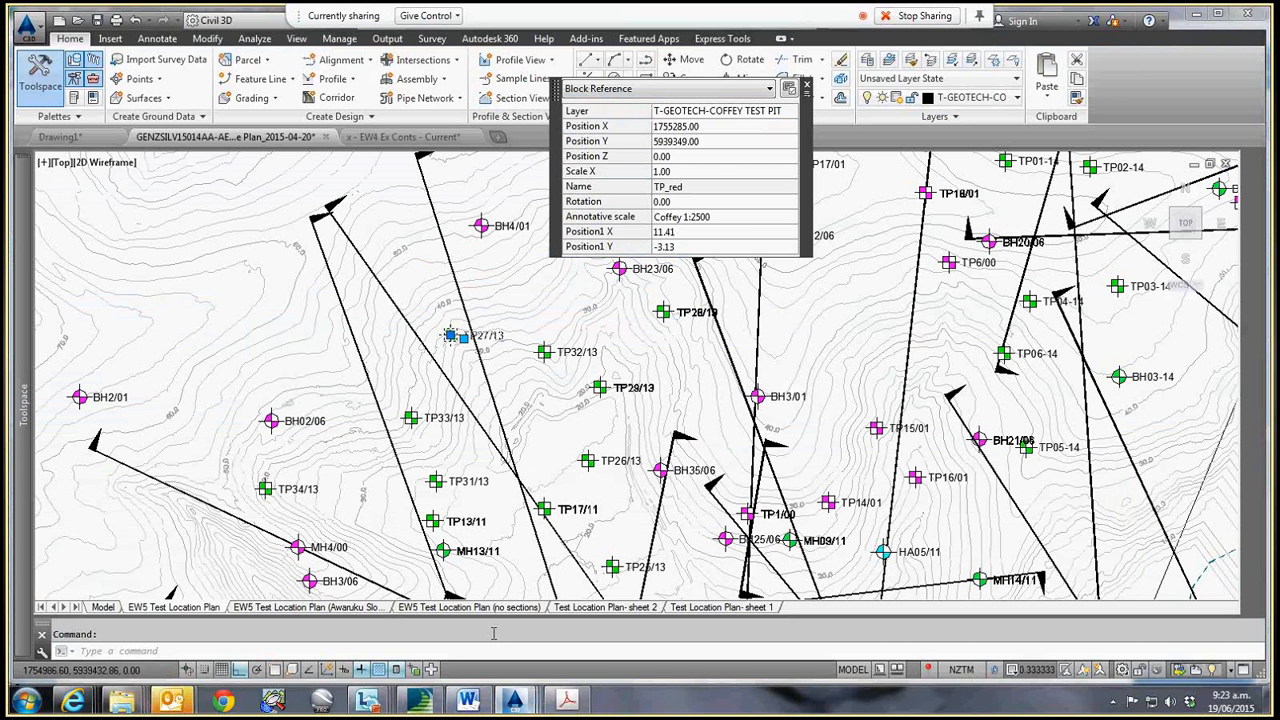
pyautogui.press('Escape')
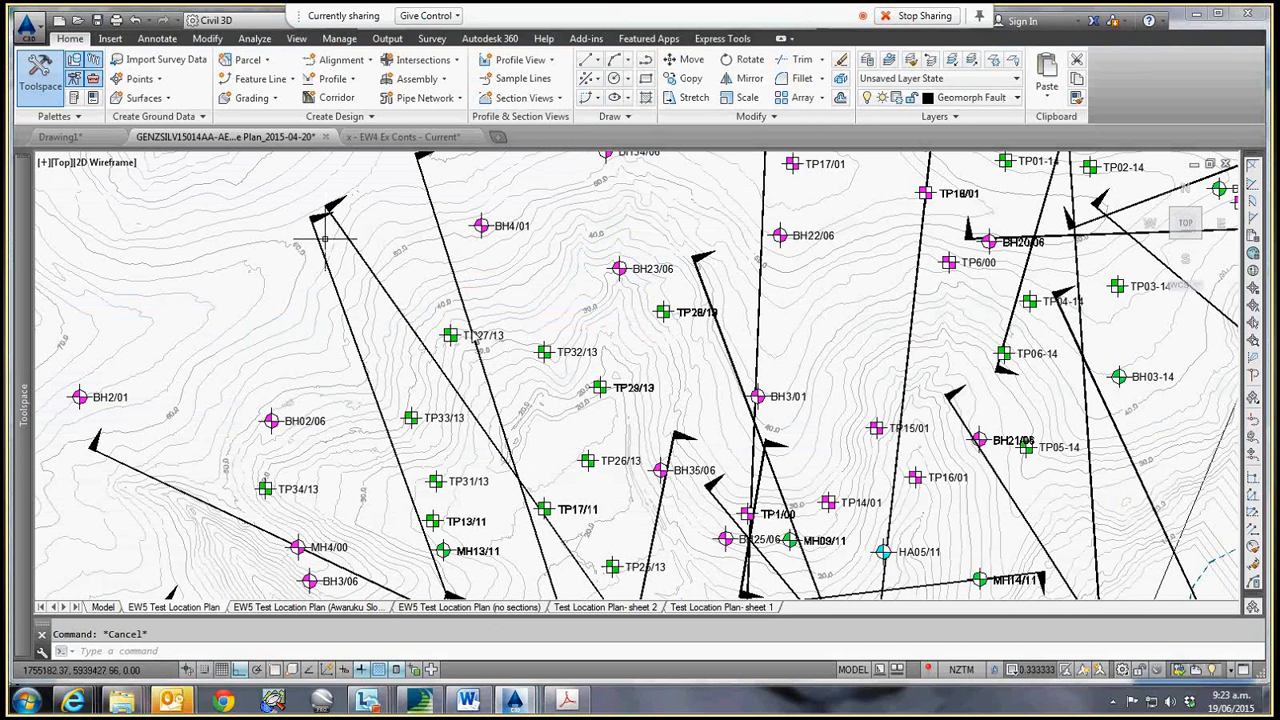
pyautogui.scroll(2, 325, 239)
pyautogui.moveTo(325, 239); pyautogui.dragTo(113, 409, button='middle')
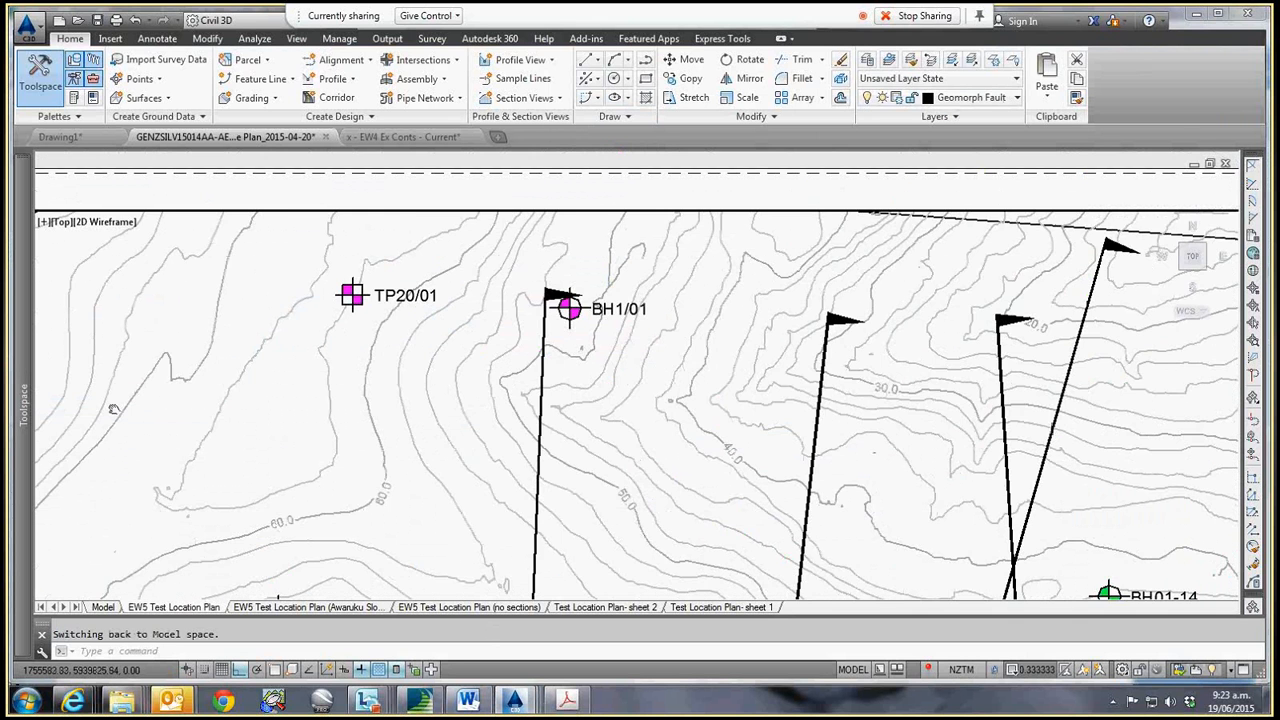
pyautogui.scroll(-2, 367, 172)
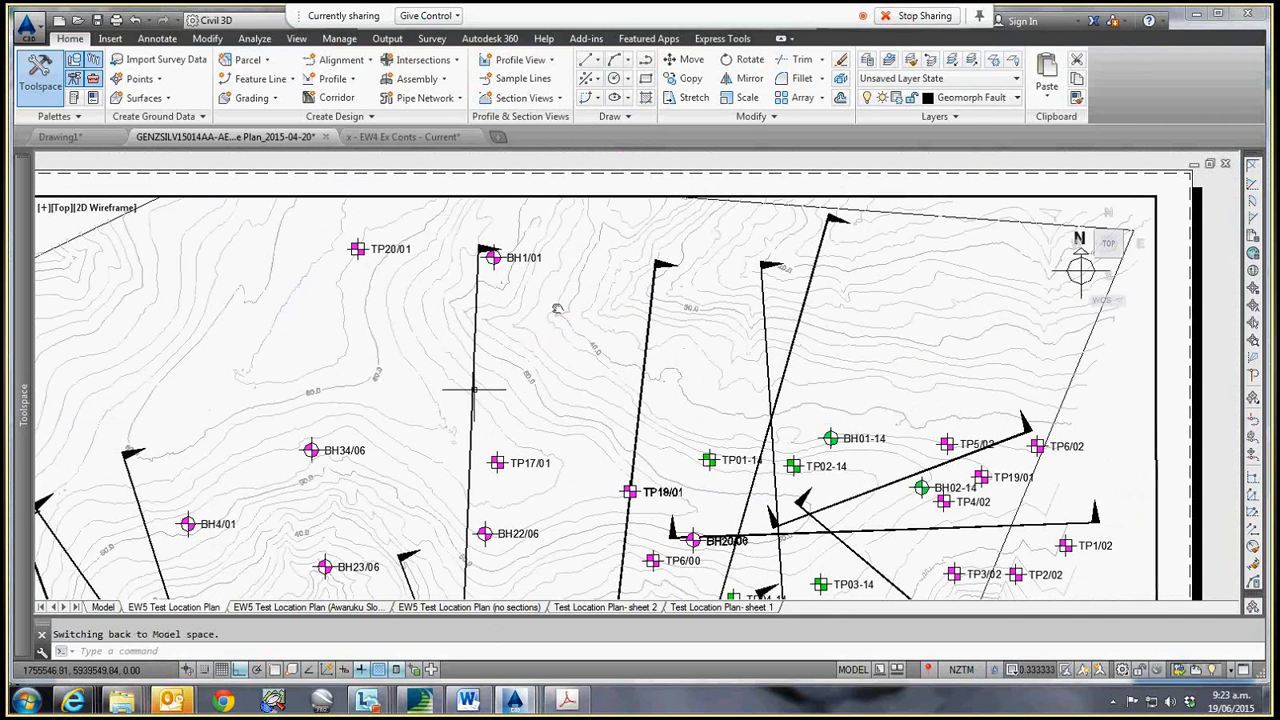
# - Turn off locked layer fading on the location plan and try to open the "Test Location Plan- sheet 2" layout
pyautogui.click(952, 116)
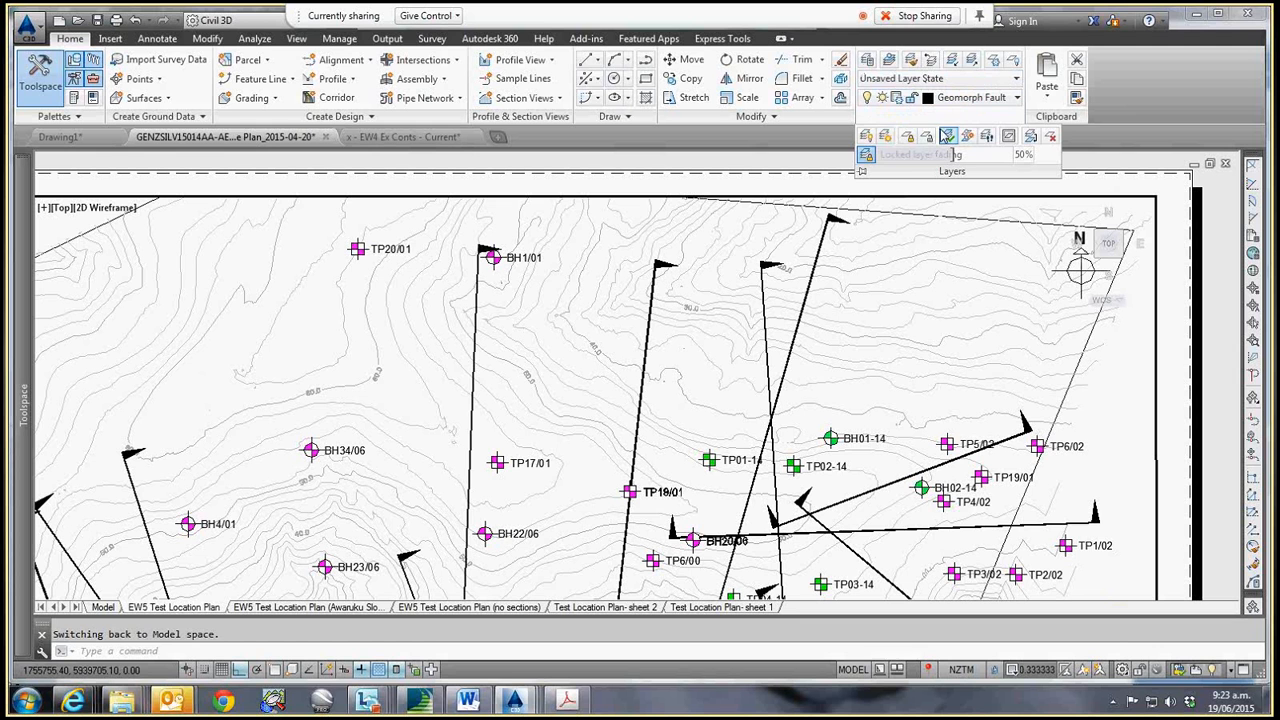
pyautogui.click(865, 153)
pyautogui.scroll(3, 560, 268)
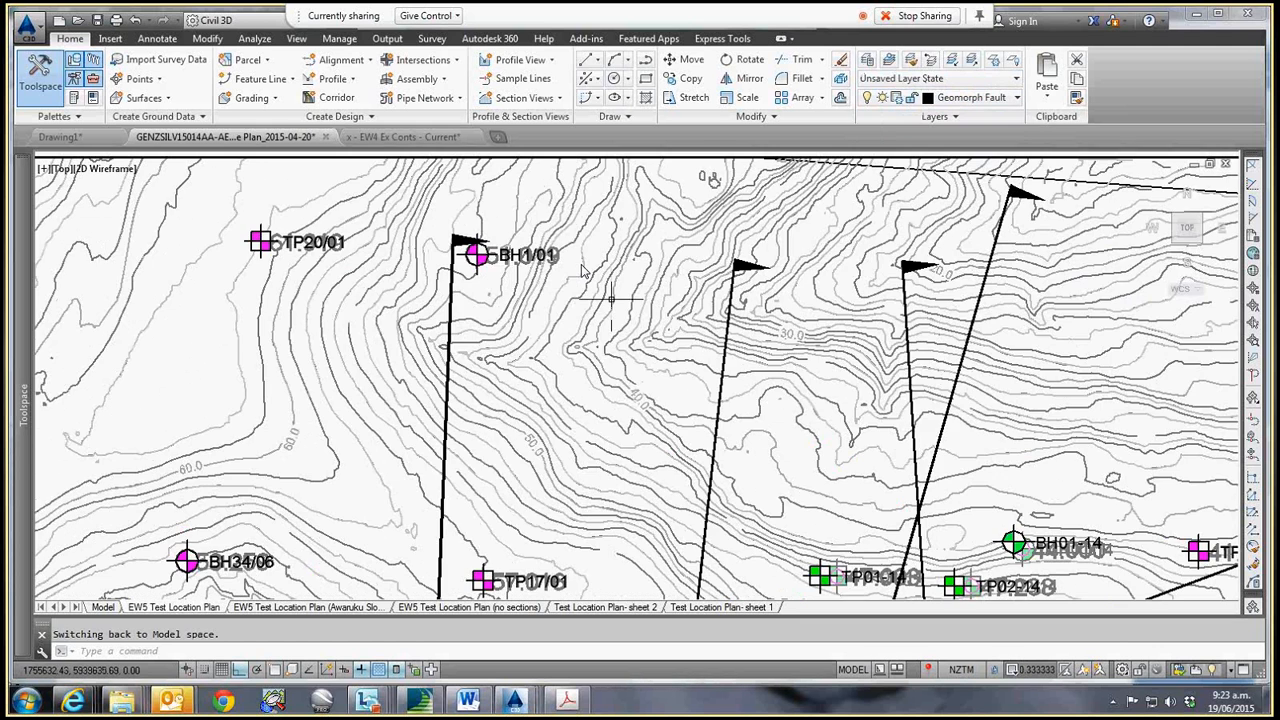
pyautogui.scroll(-3, 608, 294)
pyautogui.moveTo(607, 300); pyautogui.dragTo(555, 253, button='middle')
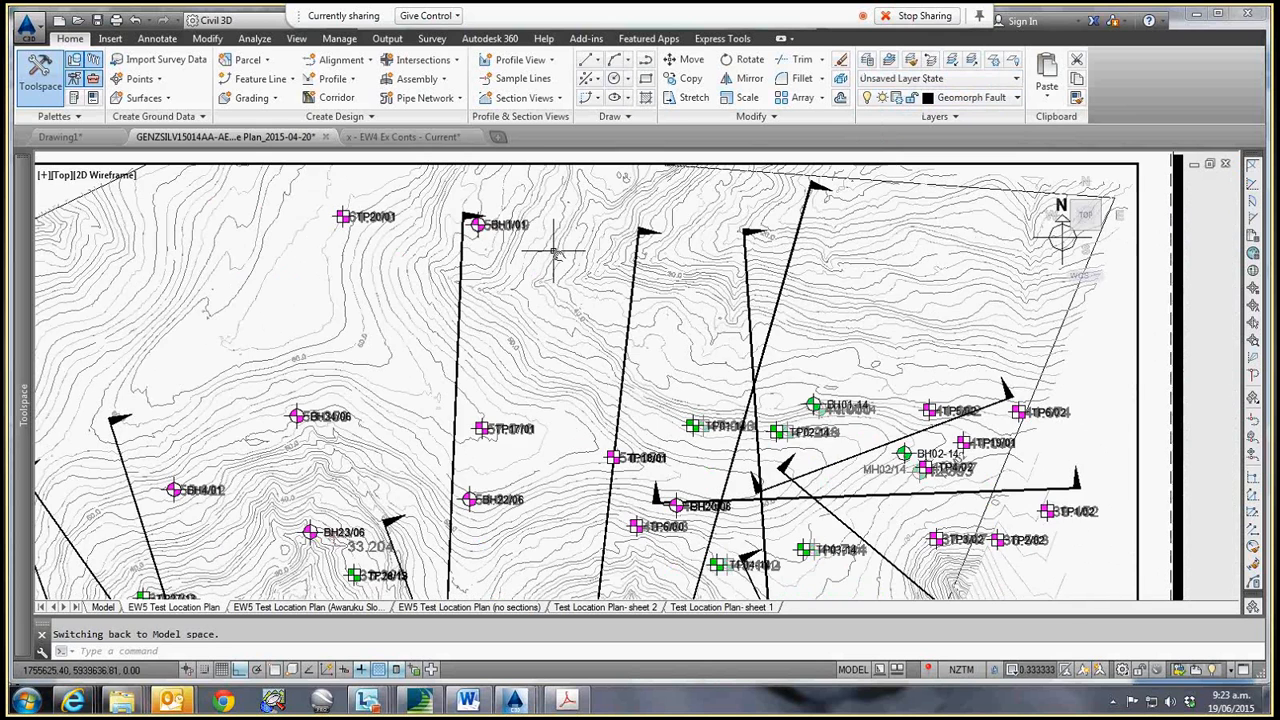
pyautogui.click(590, 609)
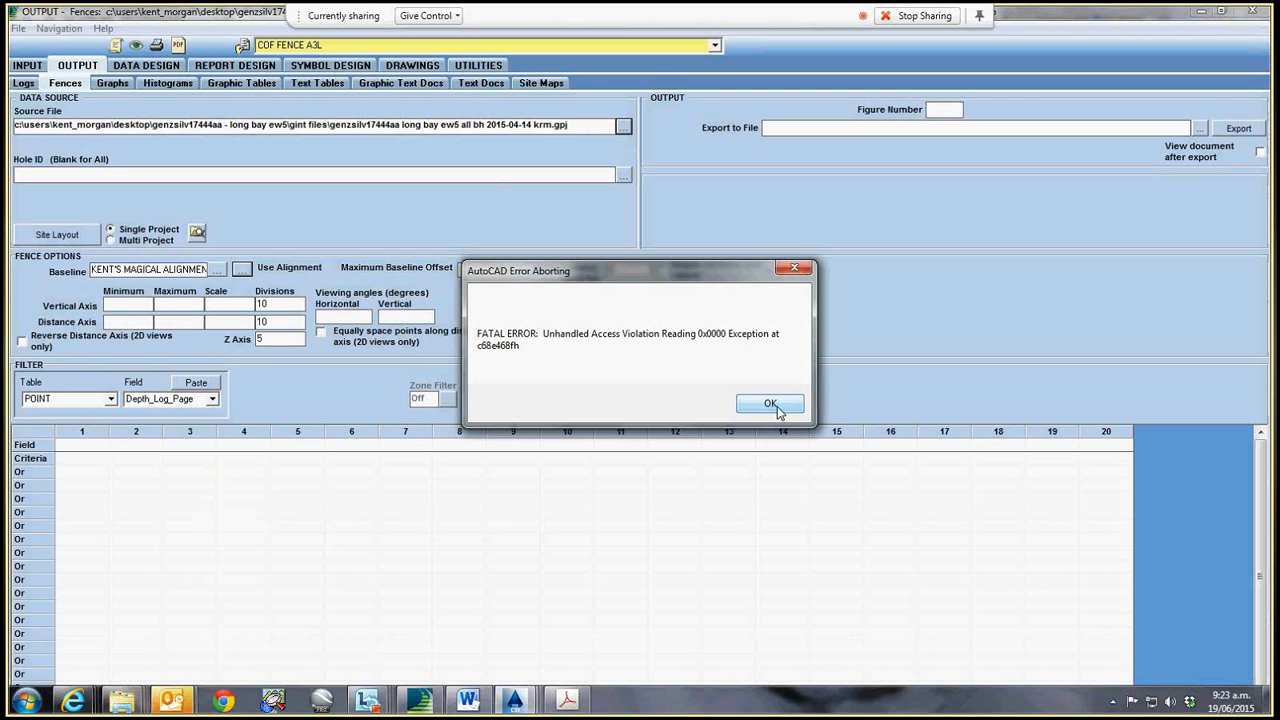
# - Dismiss the AutoCAD fatal error, decline saving the recovery drawings, and close the error report without sending it
pyautogui.click(770, 404)
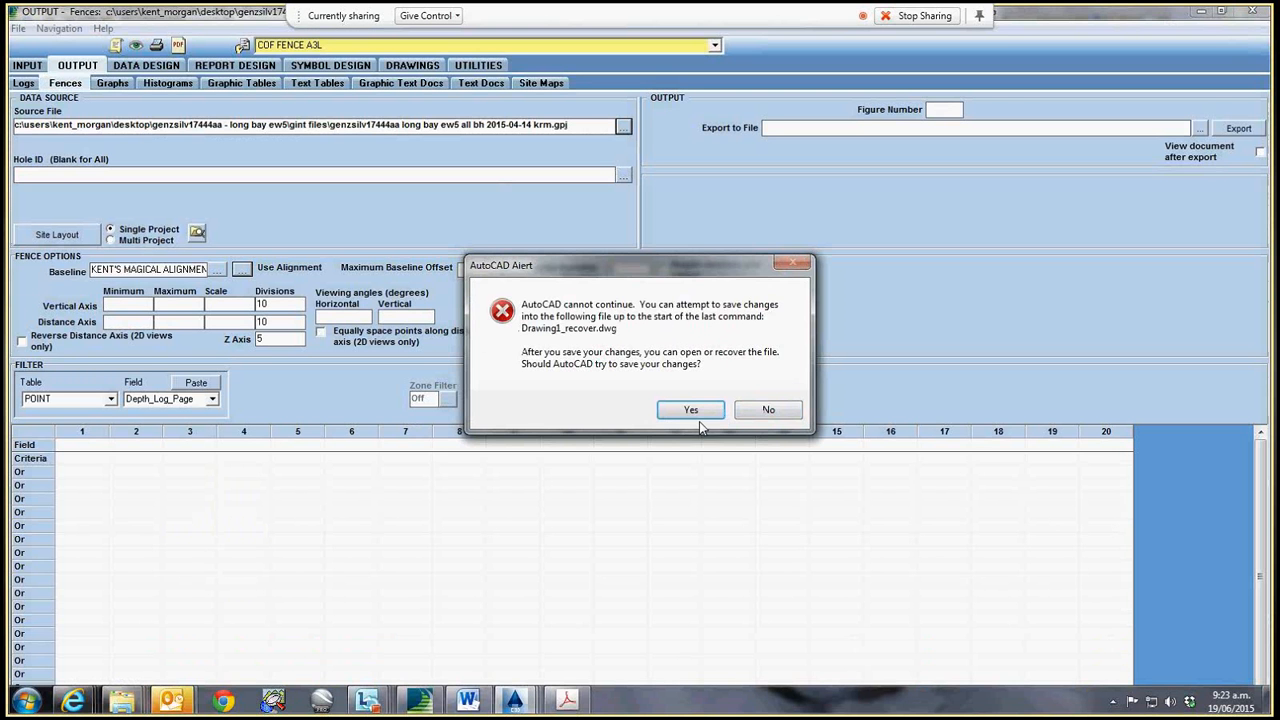
pyautogui.click(762, 421)
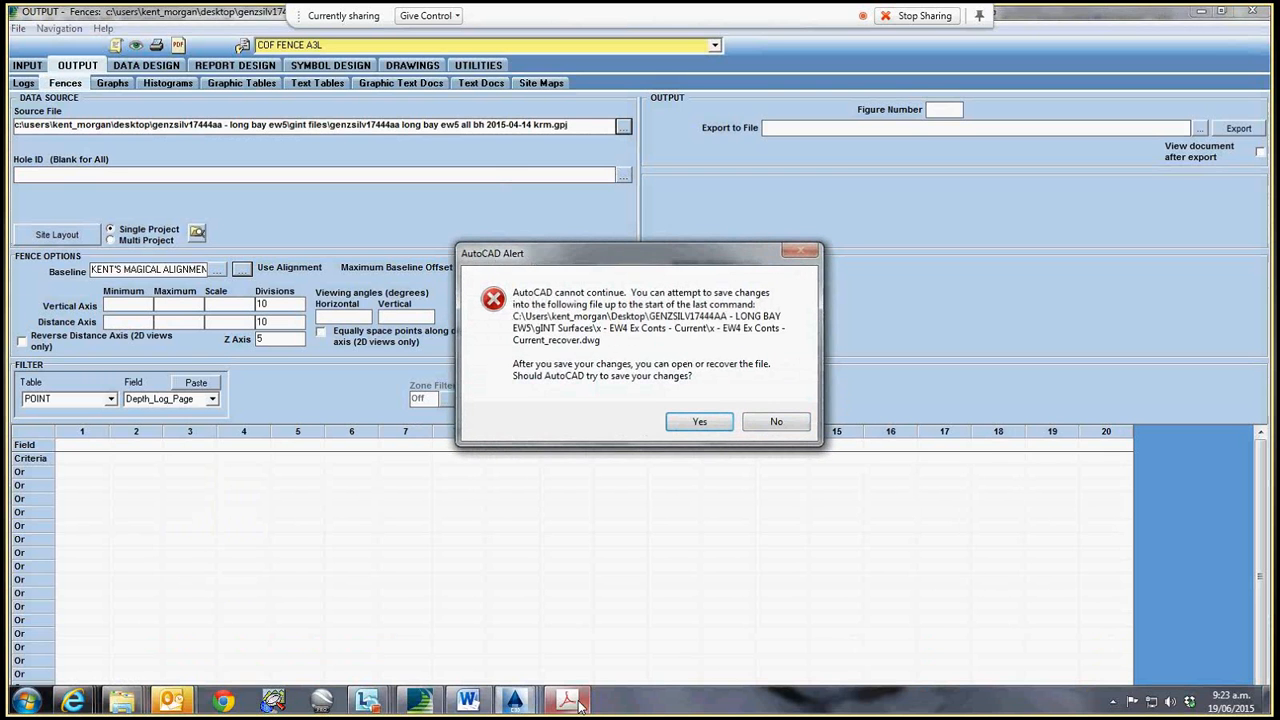
pyautogui.click(782, 425)
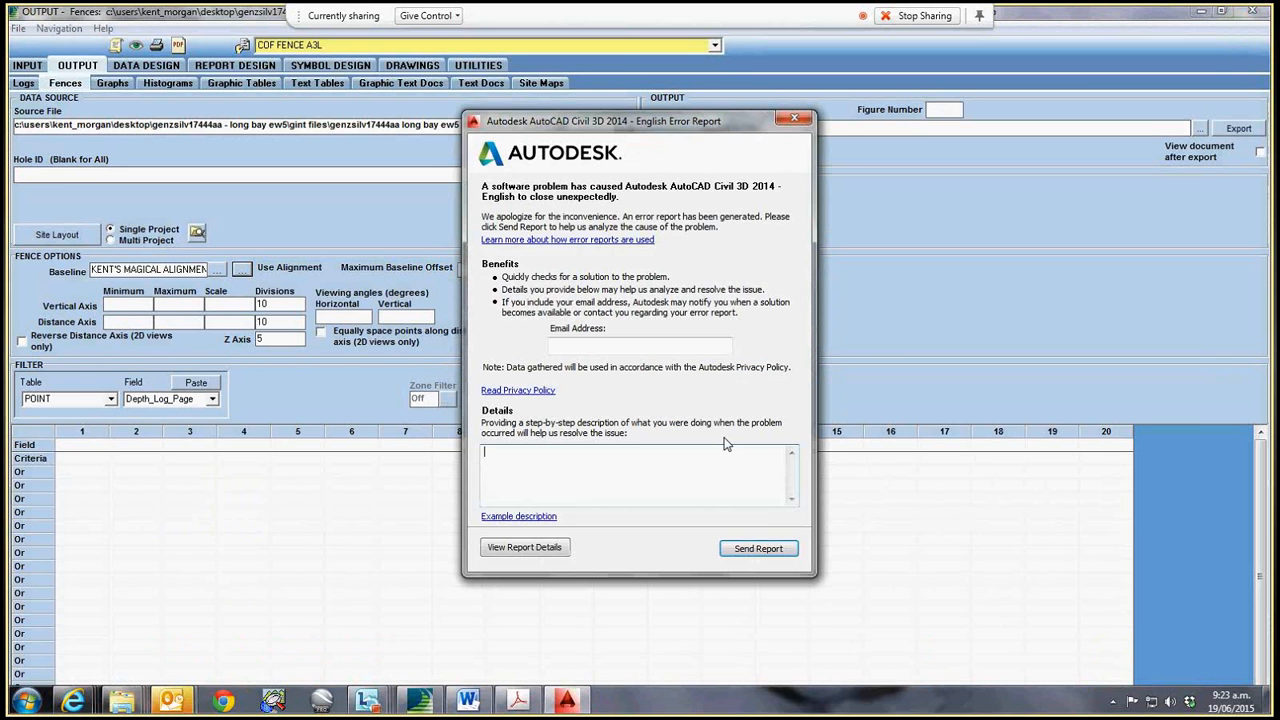
pyautogui.click(767, 386)
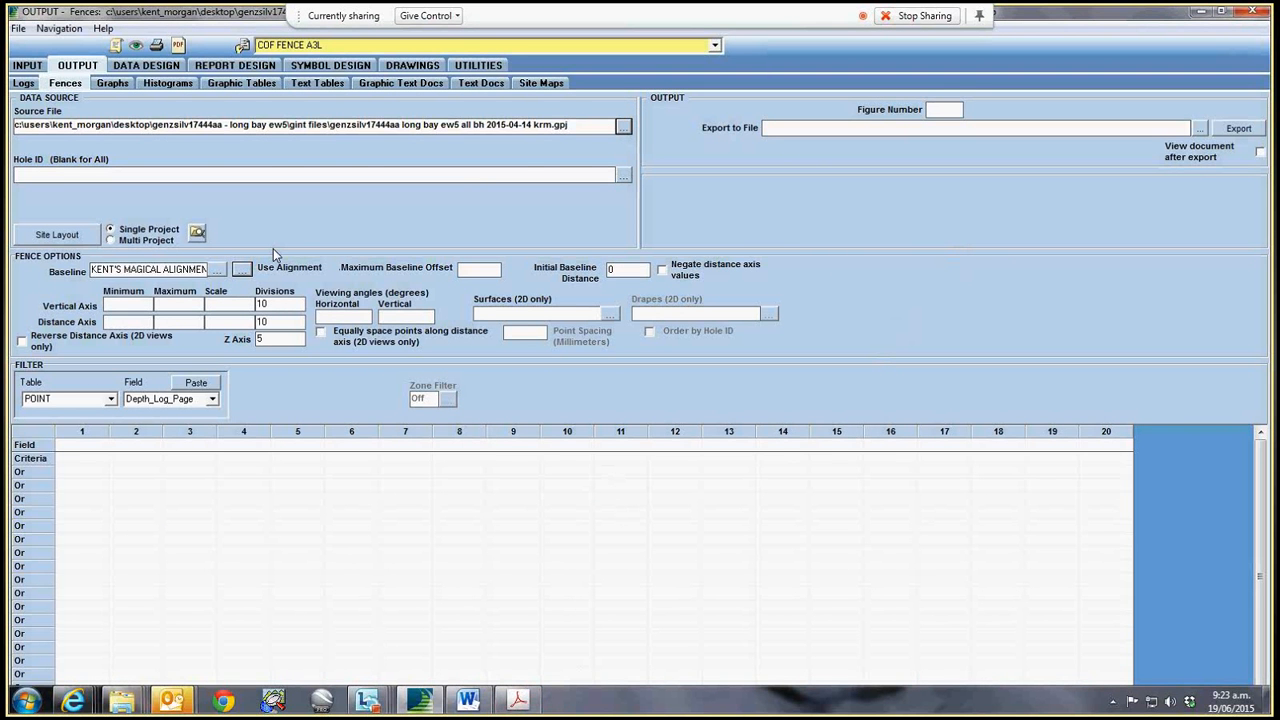
# - Go back to the Hole table in the project's input data
pyautogui.rightClick(34, 63)
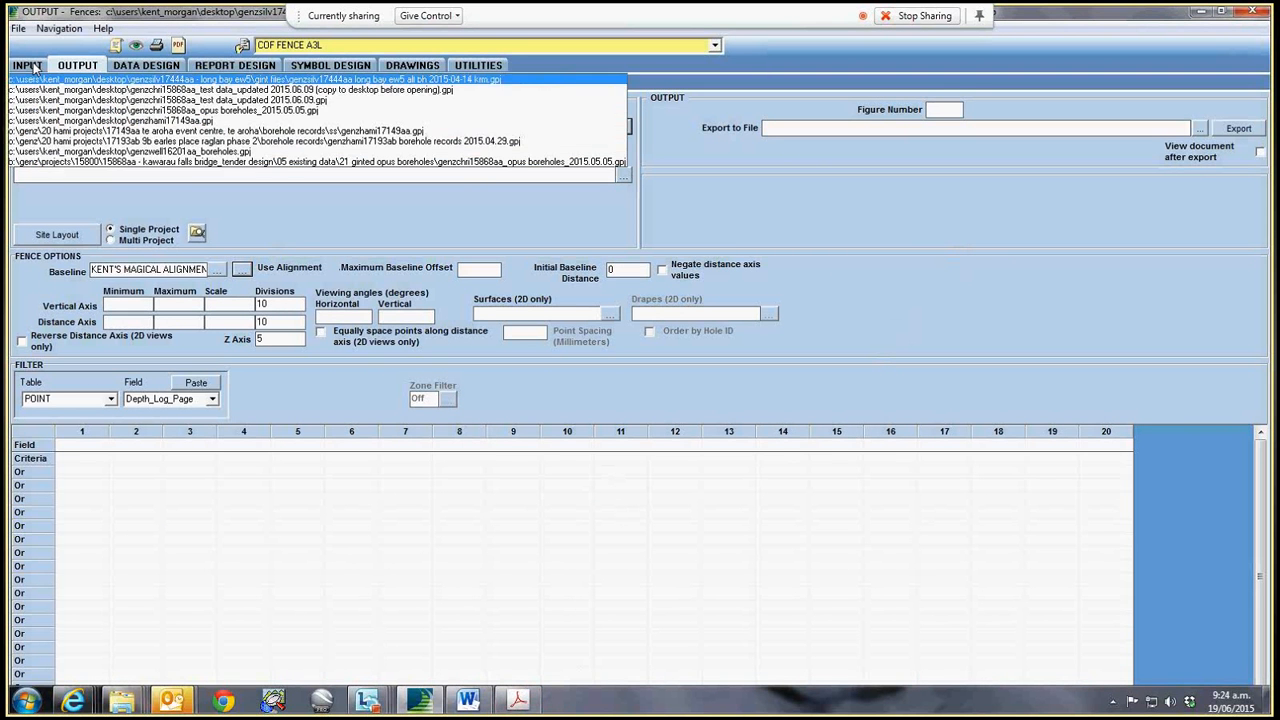
pyautogui.click(30, 65)
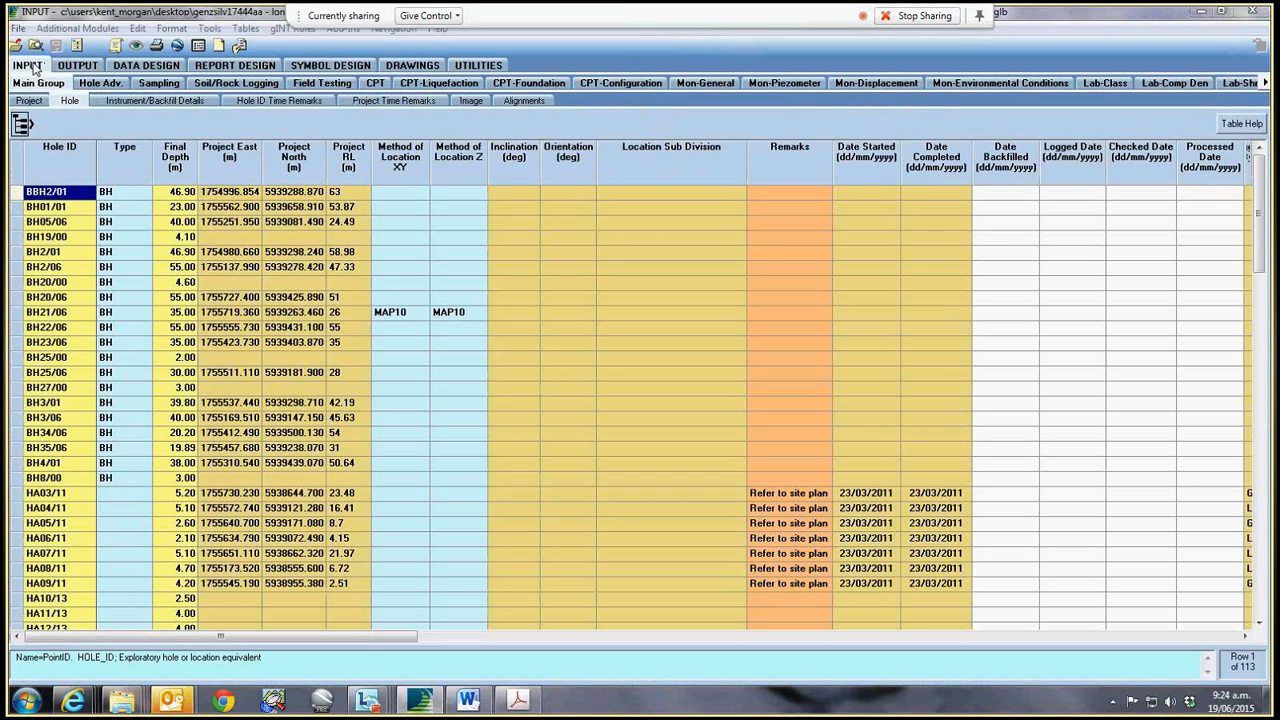
# - Open the Alignments table in the Main Group and examine the first alignment's start and end East and North coordinates
pyautogui.click(67, 104)
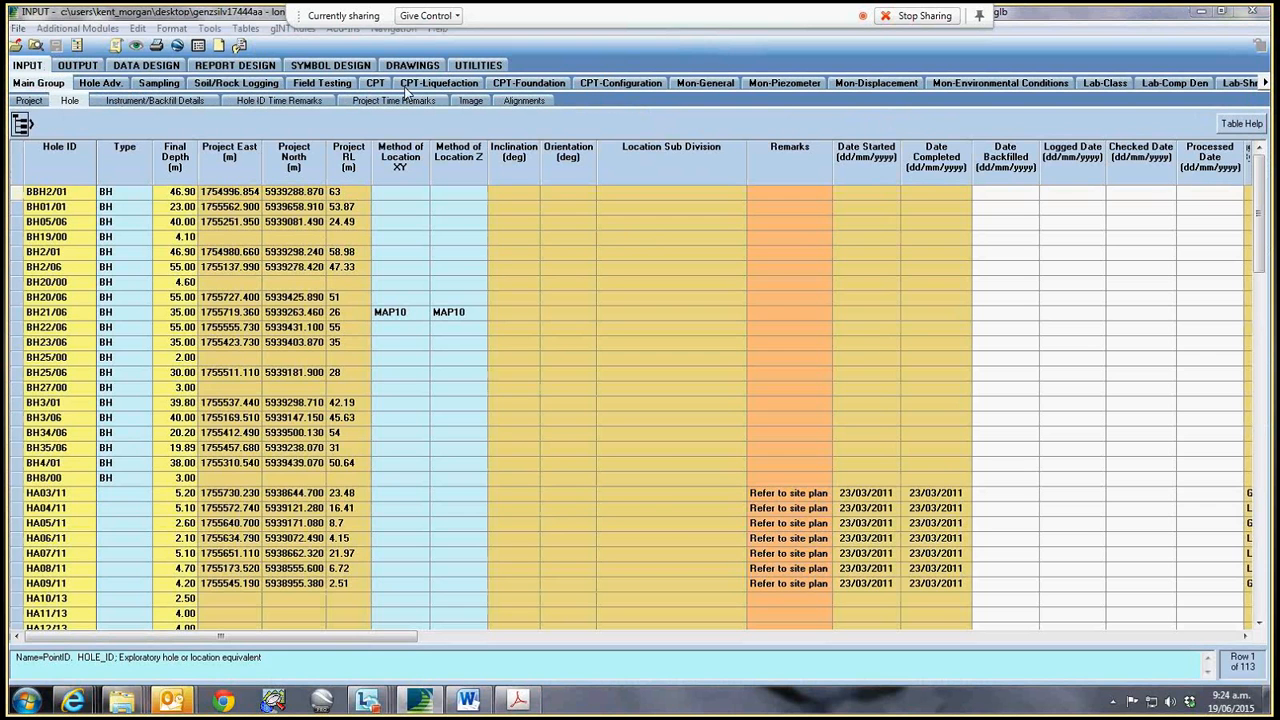
pyautogui.click(518, 102)
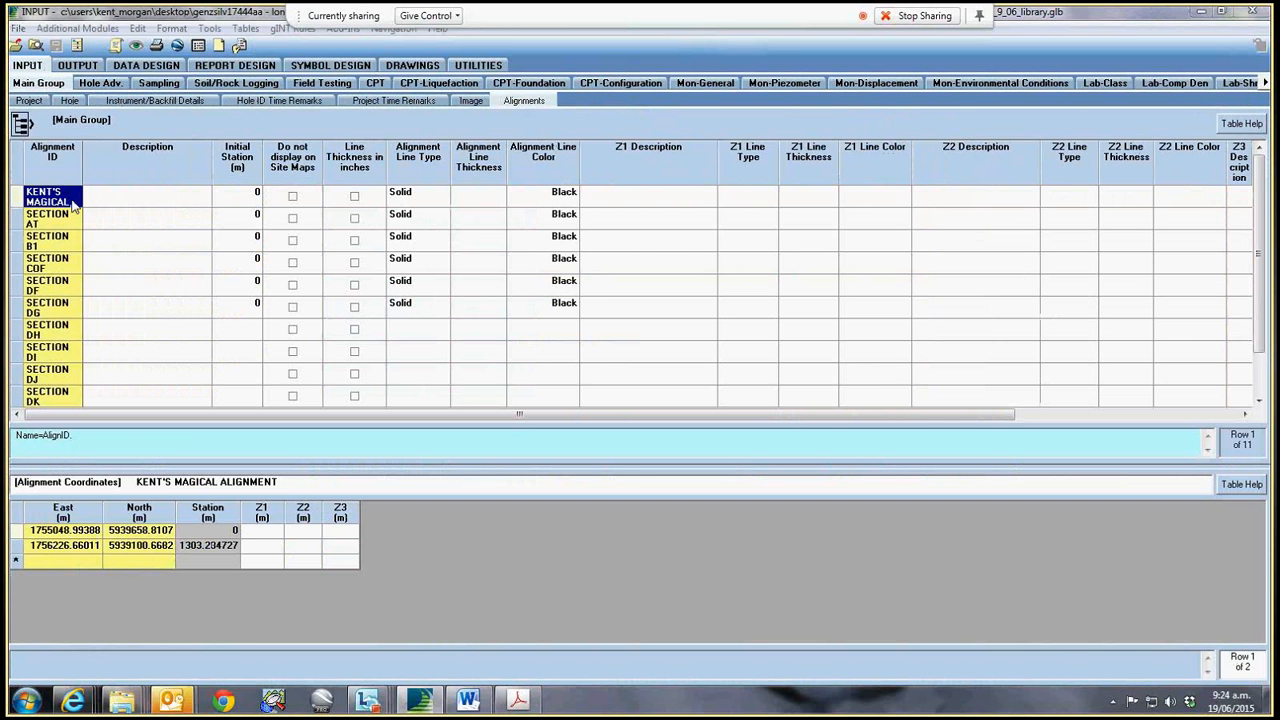
pyautogui.click(116, 483)
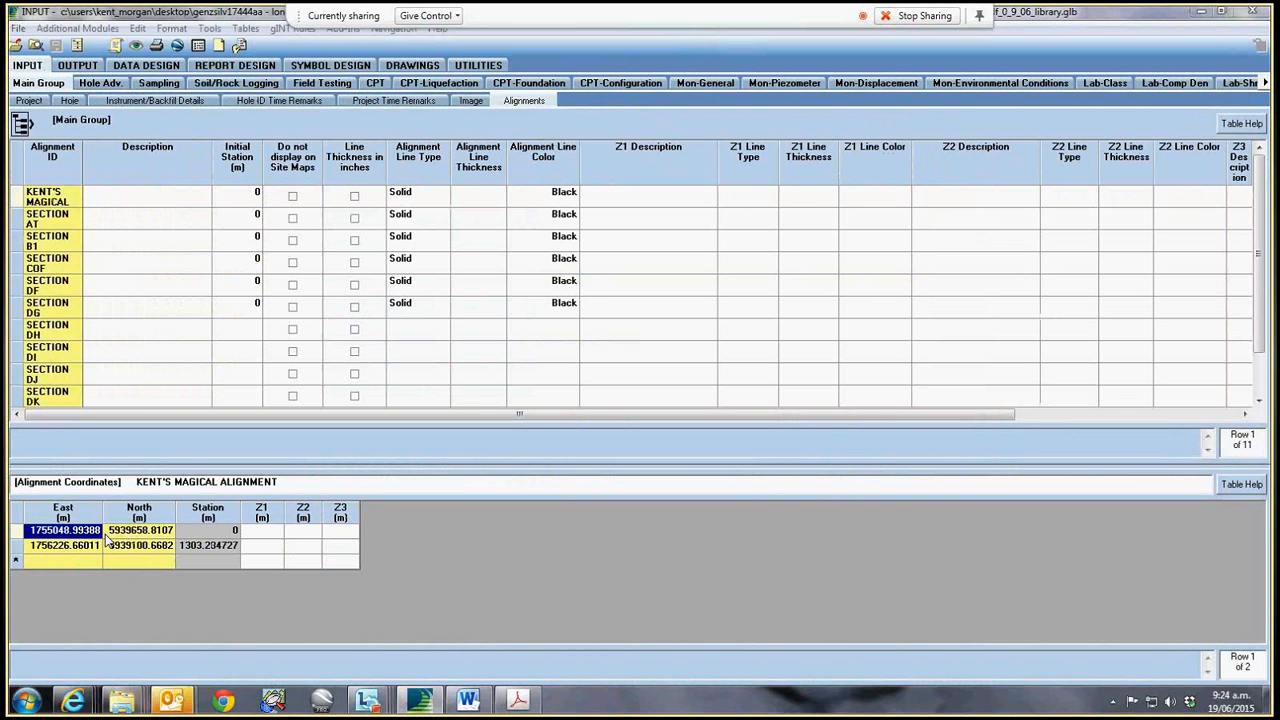
pyautogui.click(126, 530)
pyautogui.click(86, 547)
pyautogui.click(122, 546)
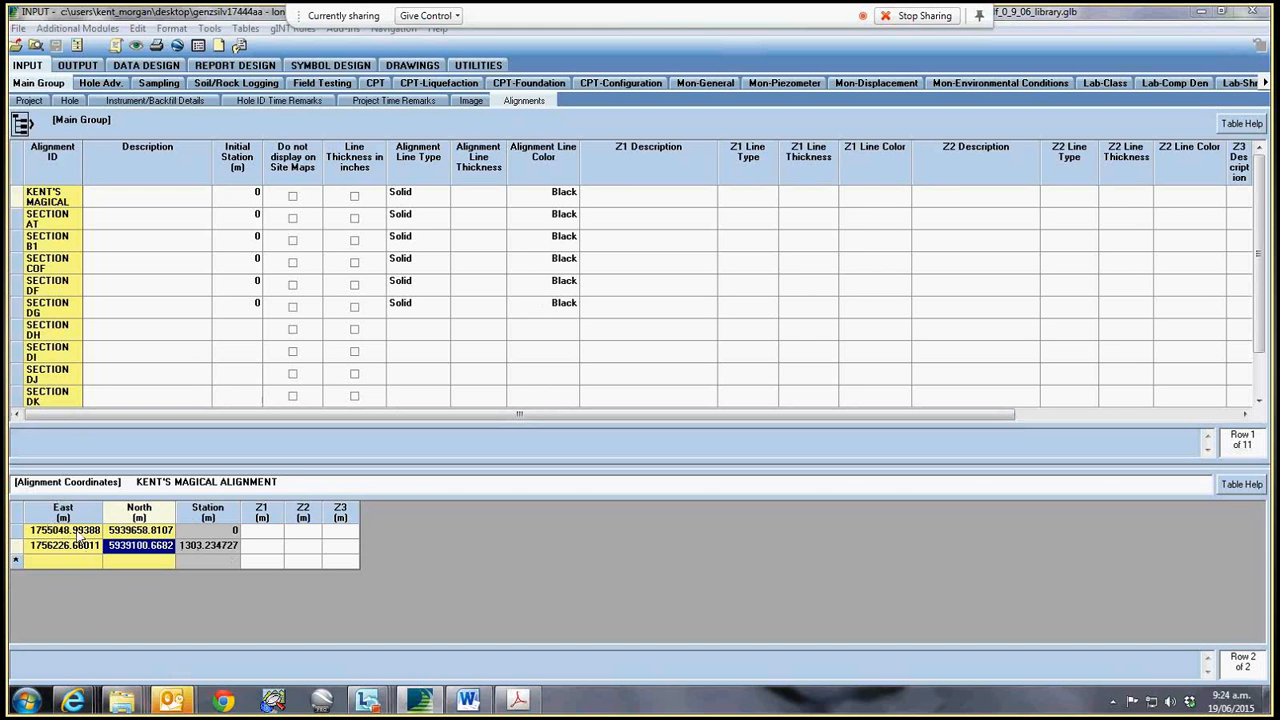
pyautogui.moveTo(80, 530); pyautogui.dragTo(133, 613)
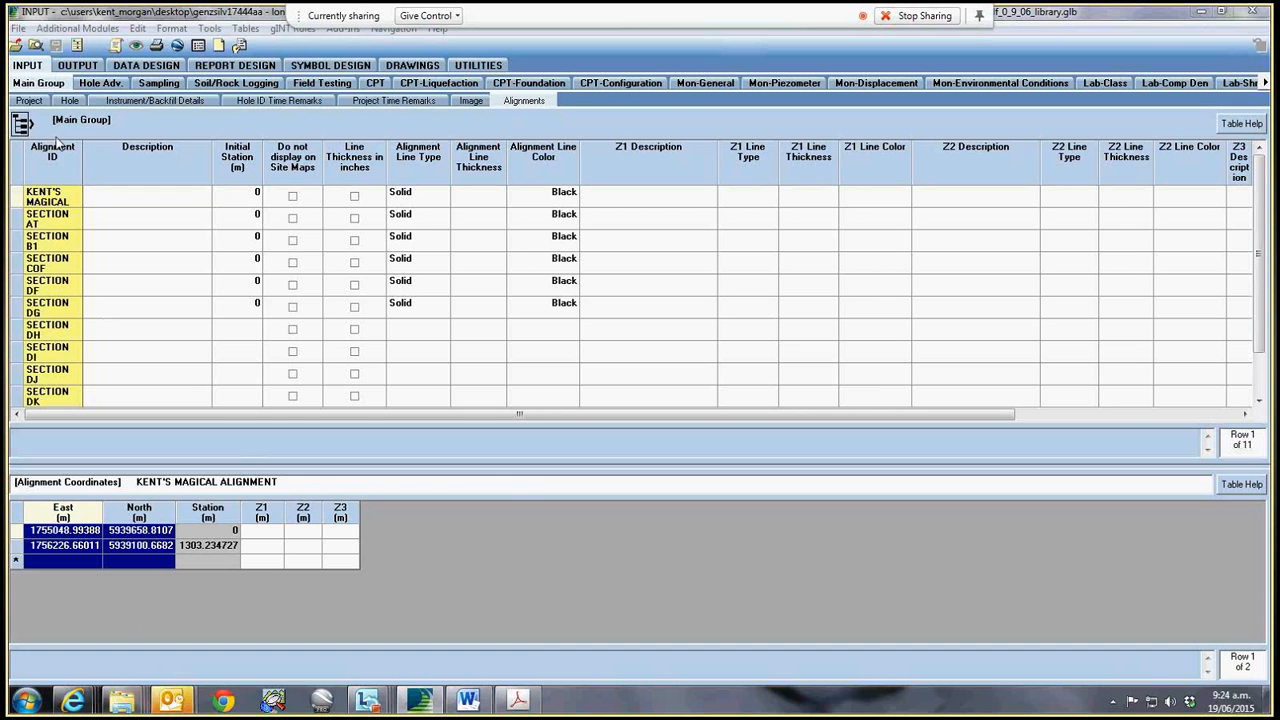
# - In the fence output's site layout, draw a straight two-point baseline about 6,257,700 m long passing between MH02/13 and TP22/11
pyautogui.click(80, 66)
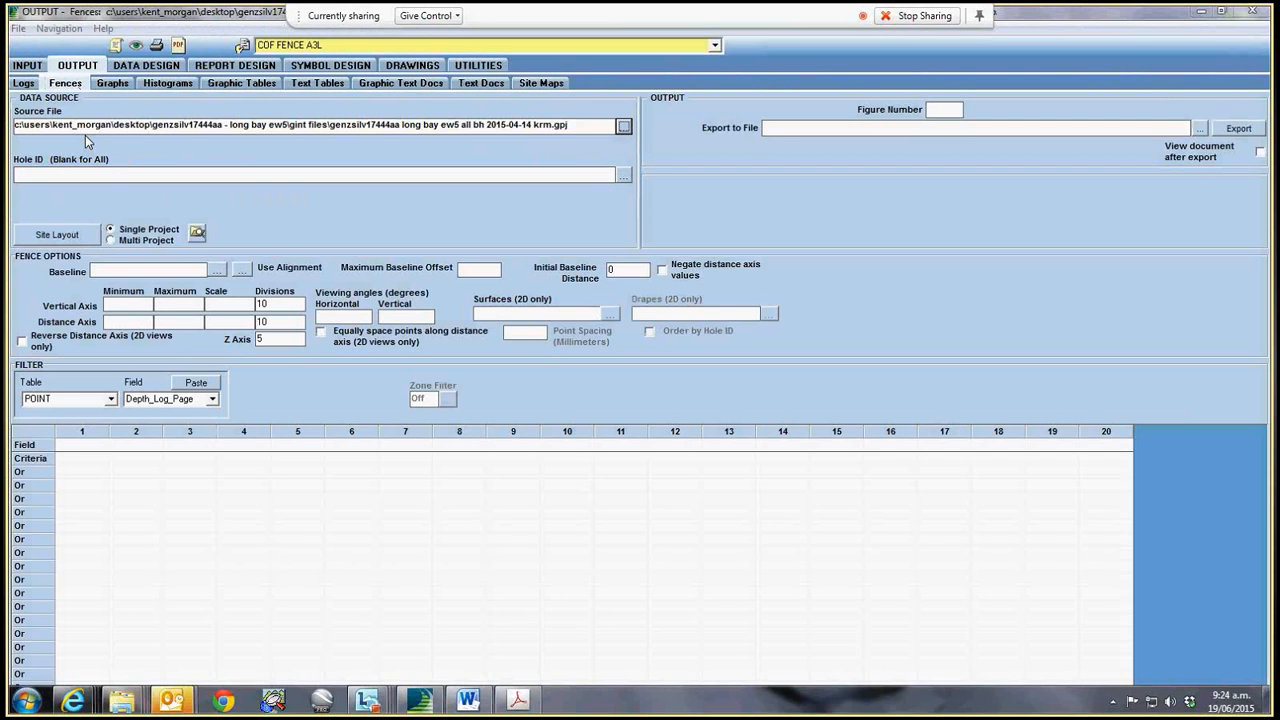
pyautogui.click(80, 234)
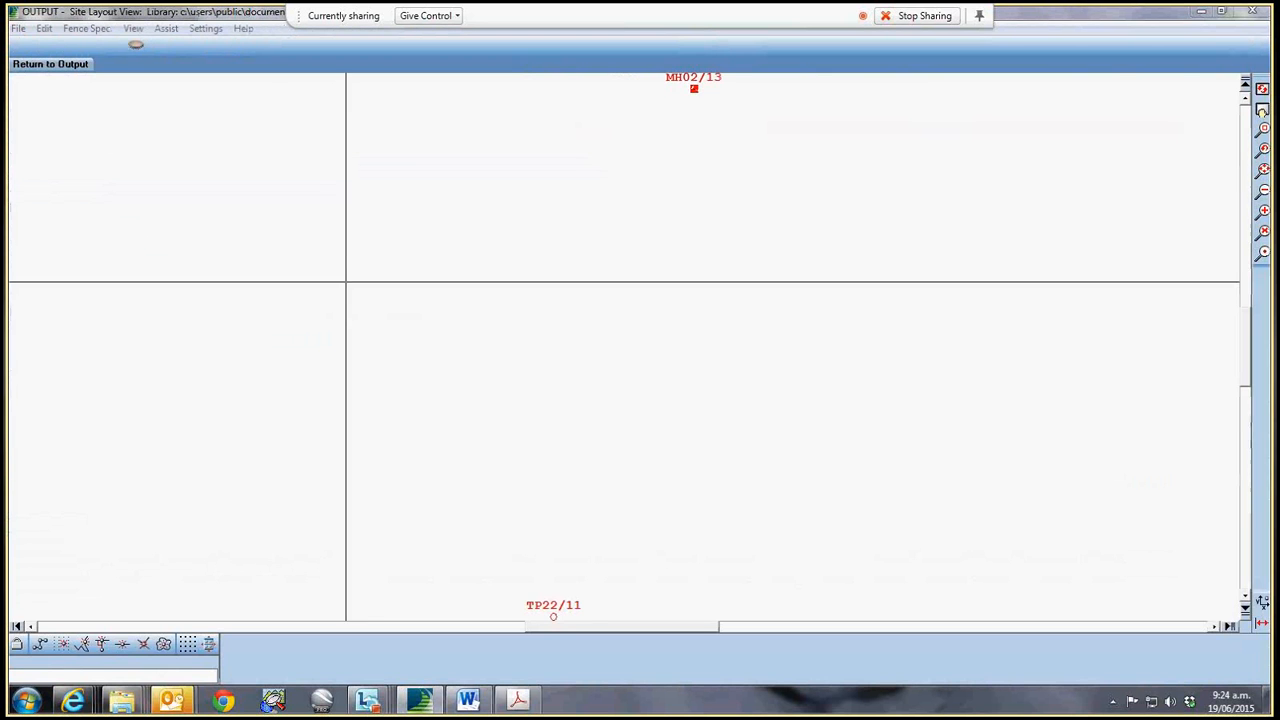
pyautogui.click(82, 30)
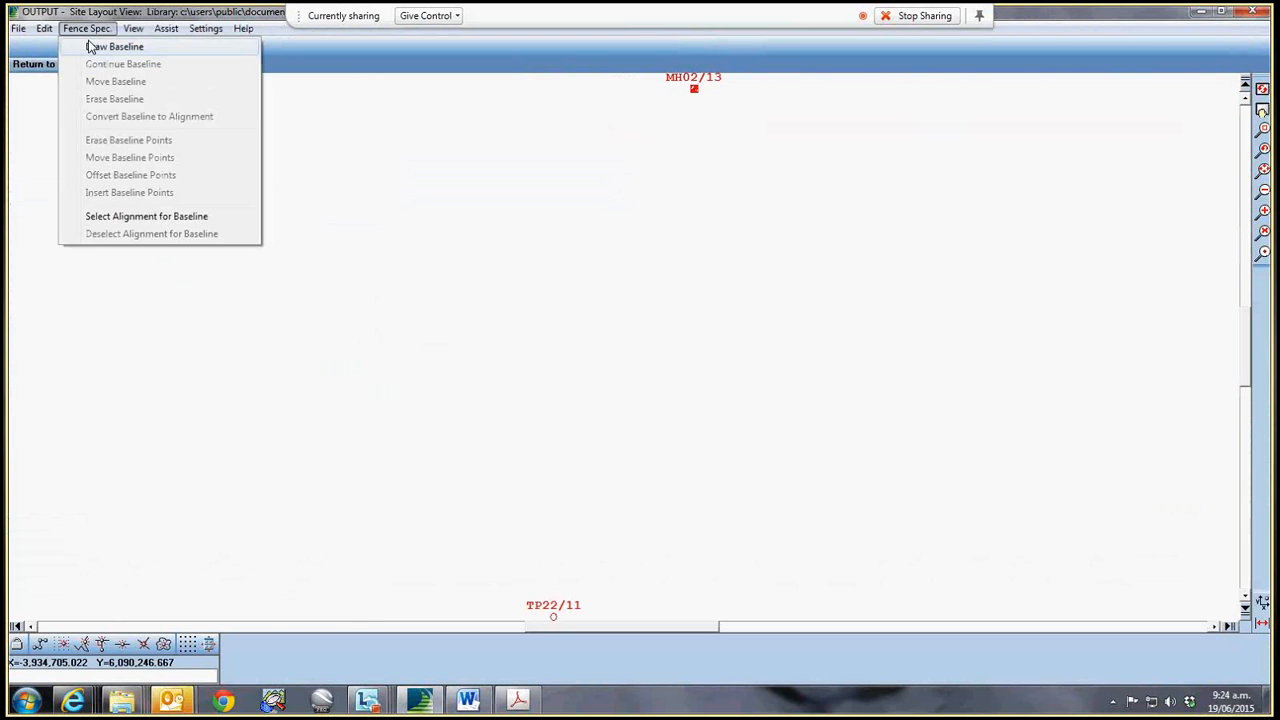
pyautogui.click(91, 47)
pyautogui.click(171, 166)
pyautogui.click(769, 410)
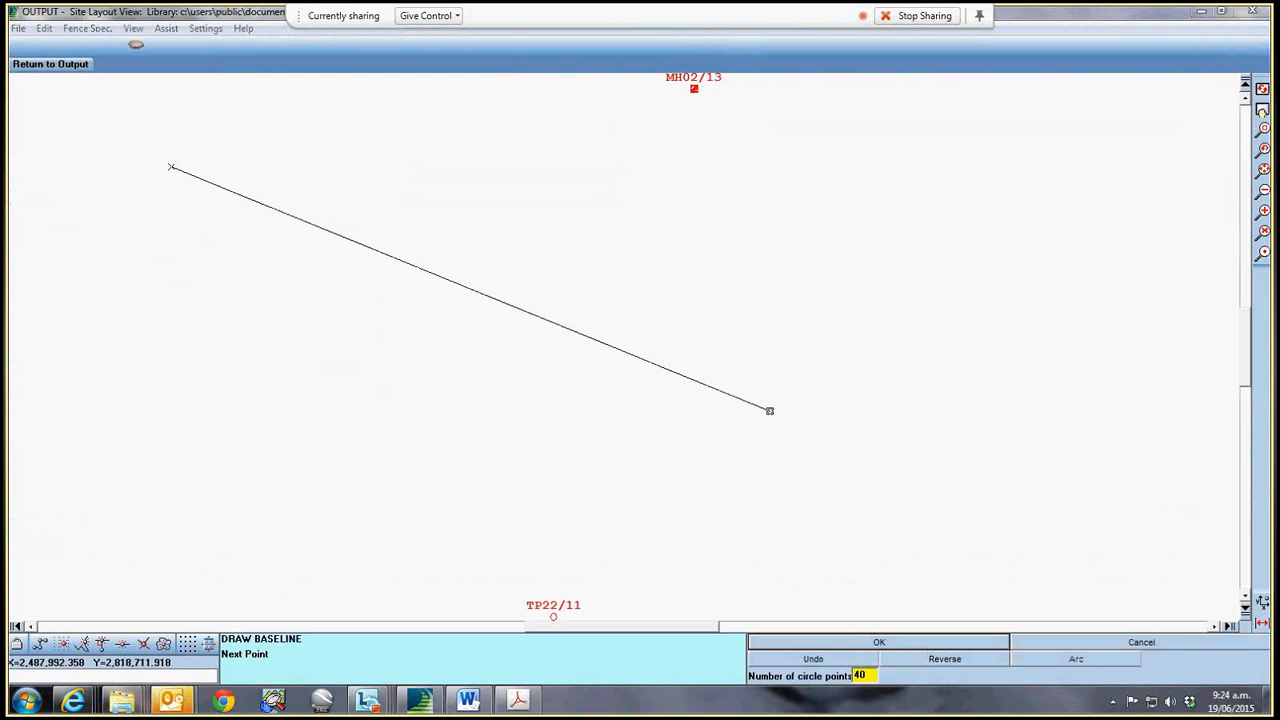
pyautogui.rightClick(809, 359)
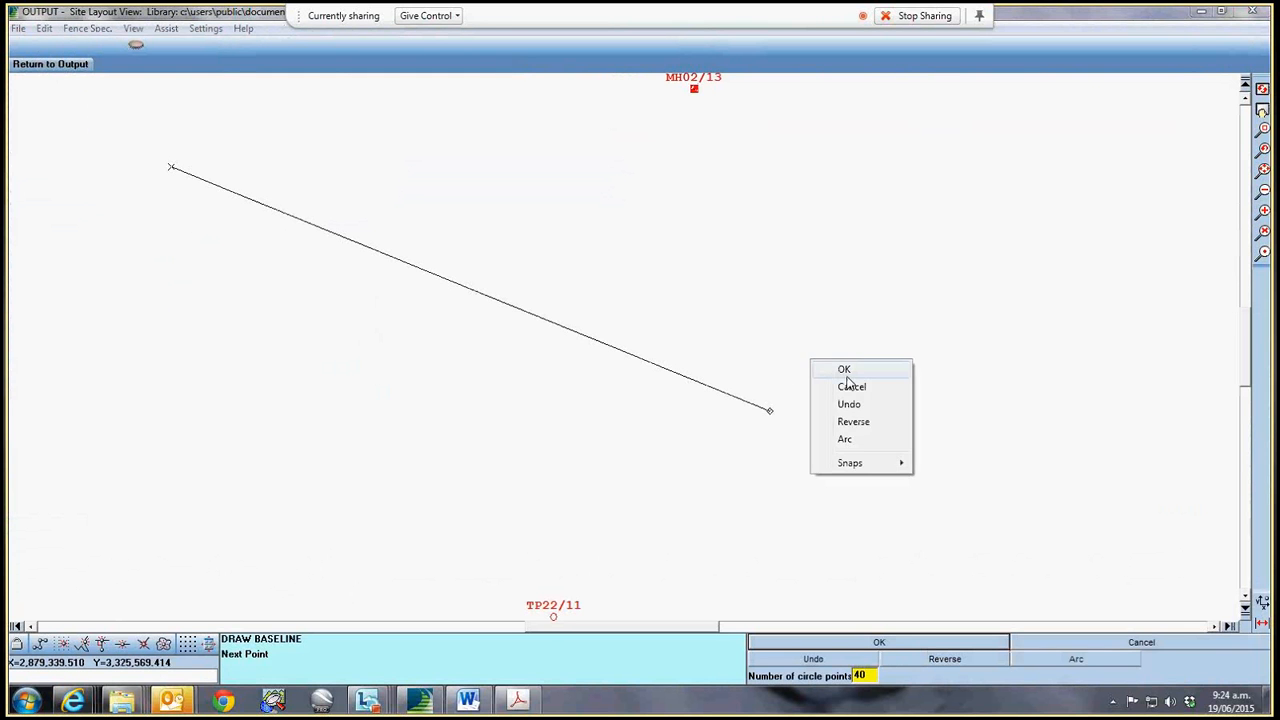
pyautogui.click(843, 369)
# - Convert the drawn baseline to an alignment named with the author's first name followed by "magical cross-section 2"
pyautogui.click(87, 28)
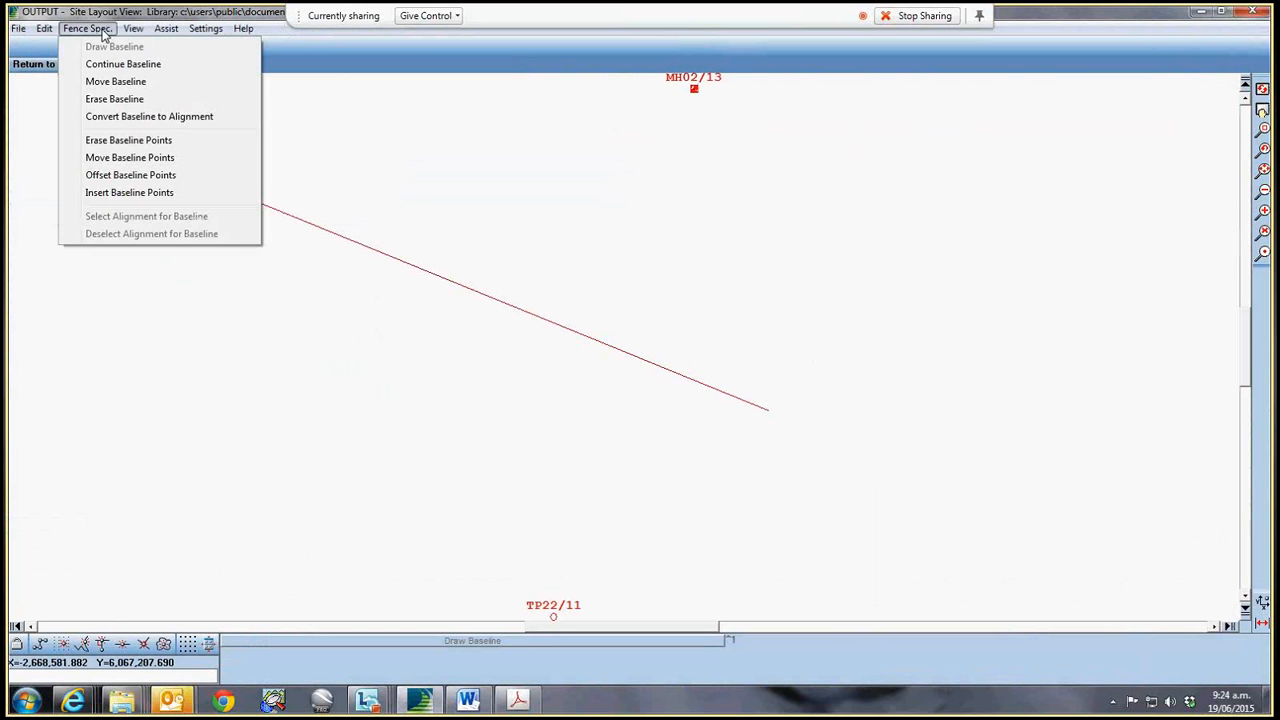
pyautogui.click(131, 118)
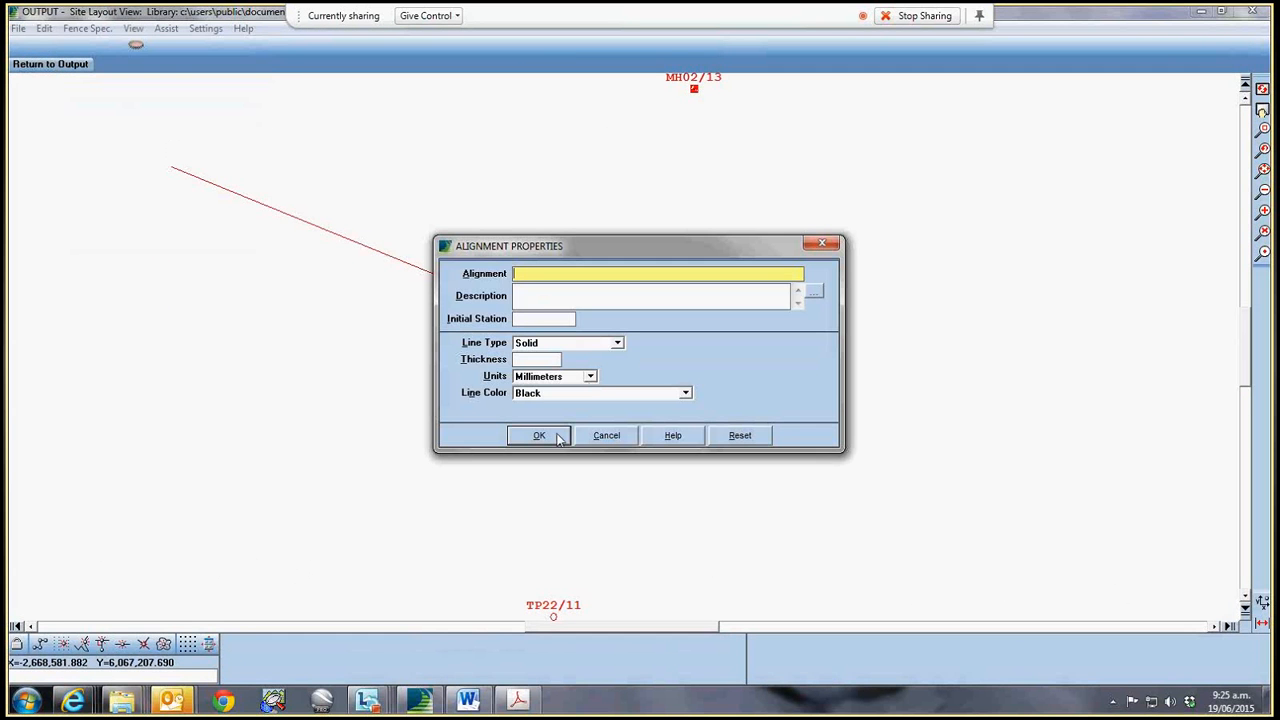
pyautogui.write("kent's magical cross-section 2")
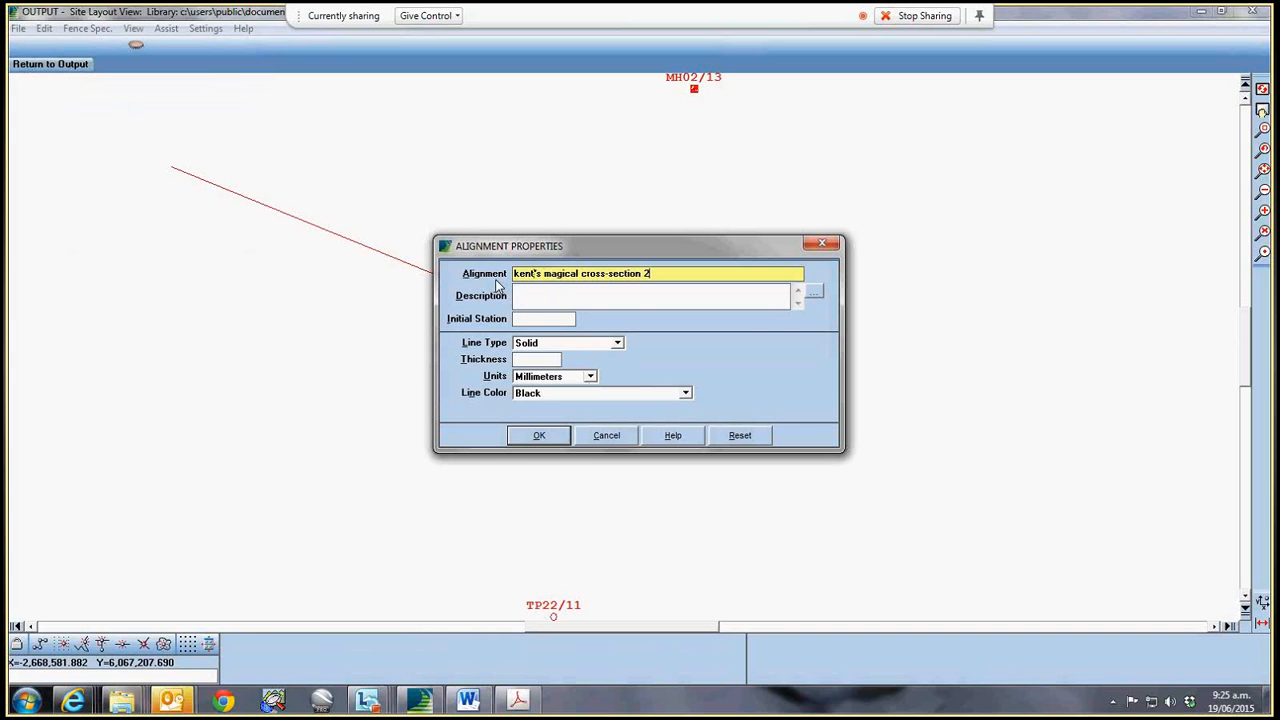
pyautogui.click(539, 435)
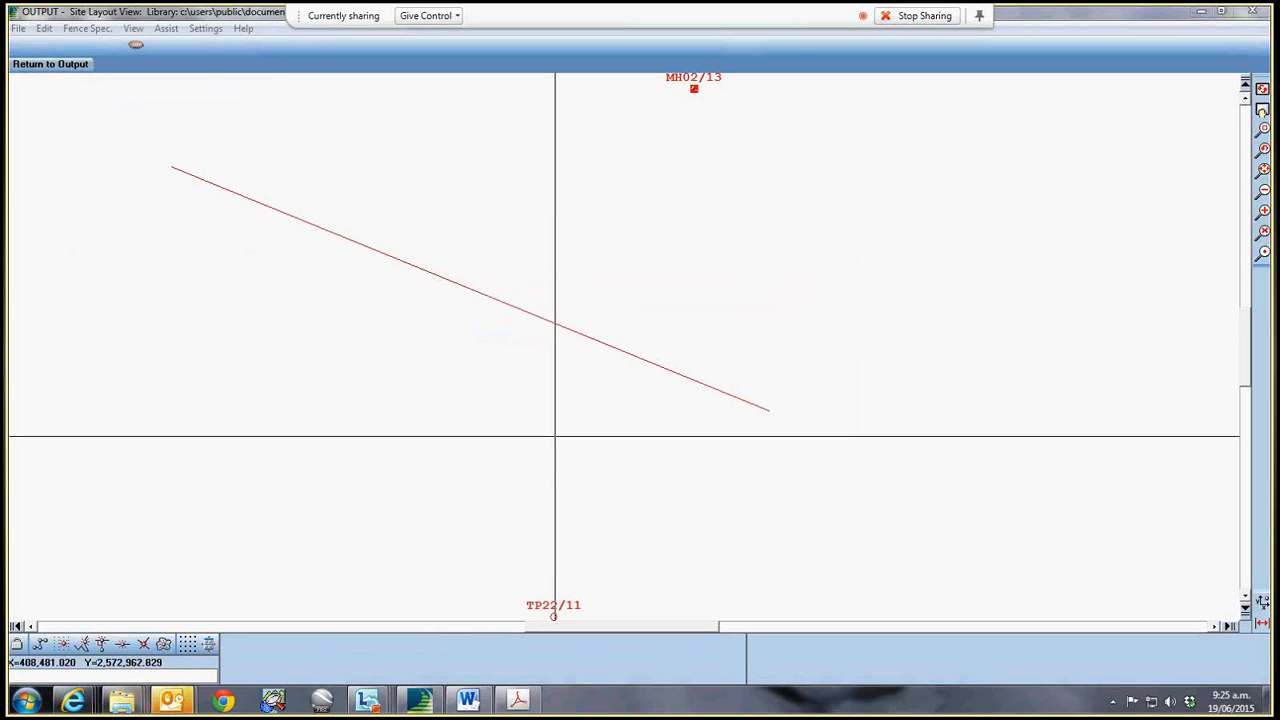
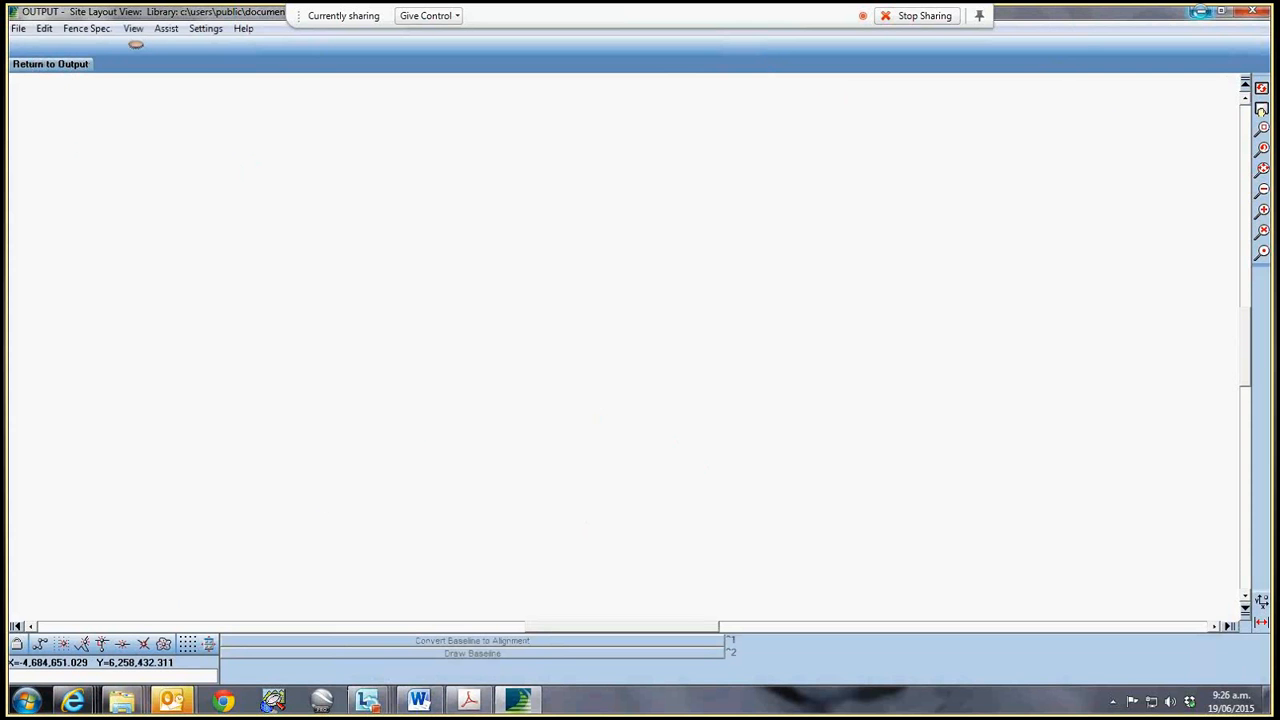
# - Close the Section B1 PDF and try to end the frozen Site Layout View task in Windows Task Manager
pyautogui.click(1200, 12)
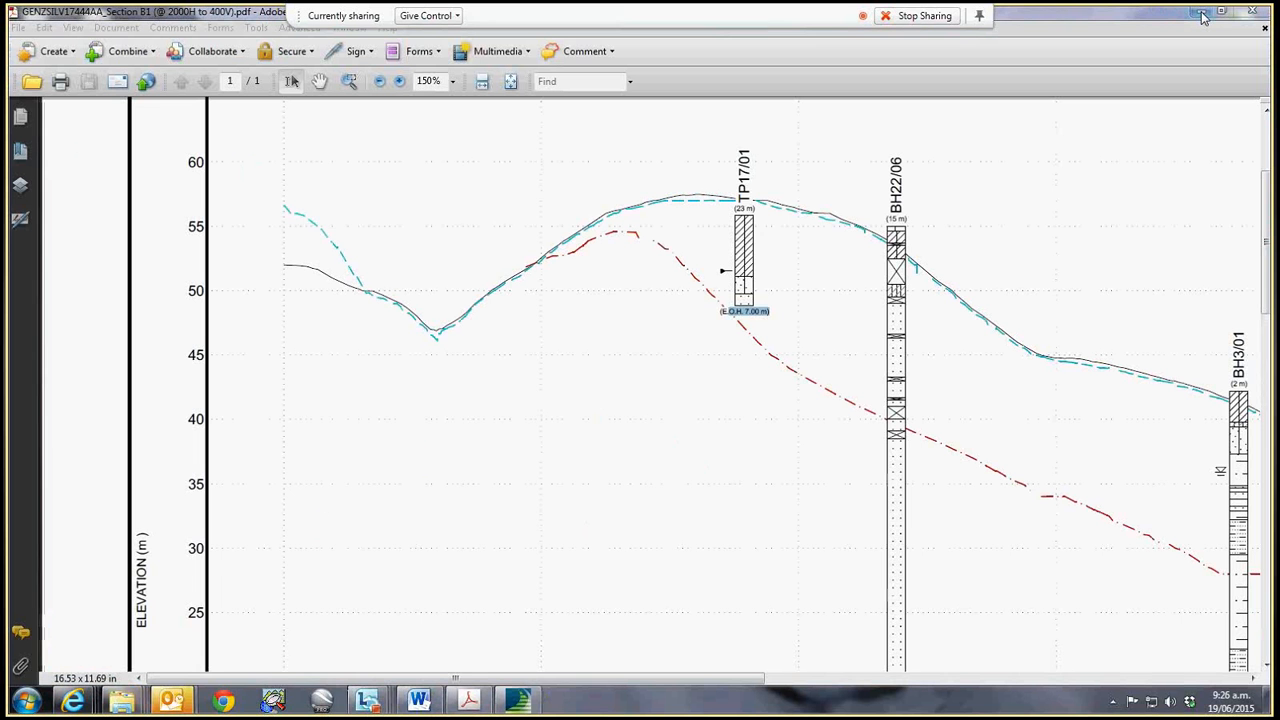
pyautogui.click(1238, 17)
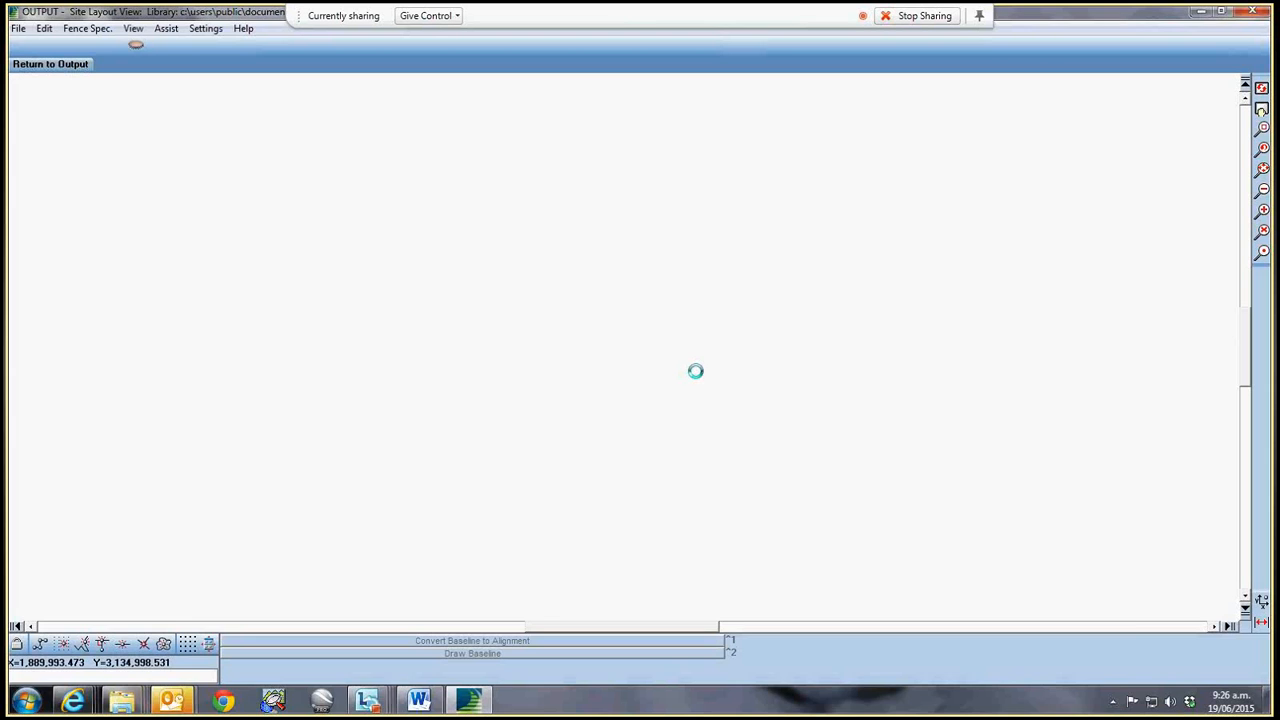
pyautogui.hotkey('ctrl', 'shift', 'Escape')
pyautogui.click(145, 442)
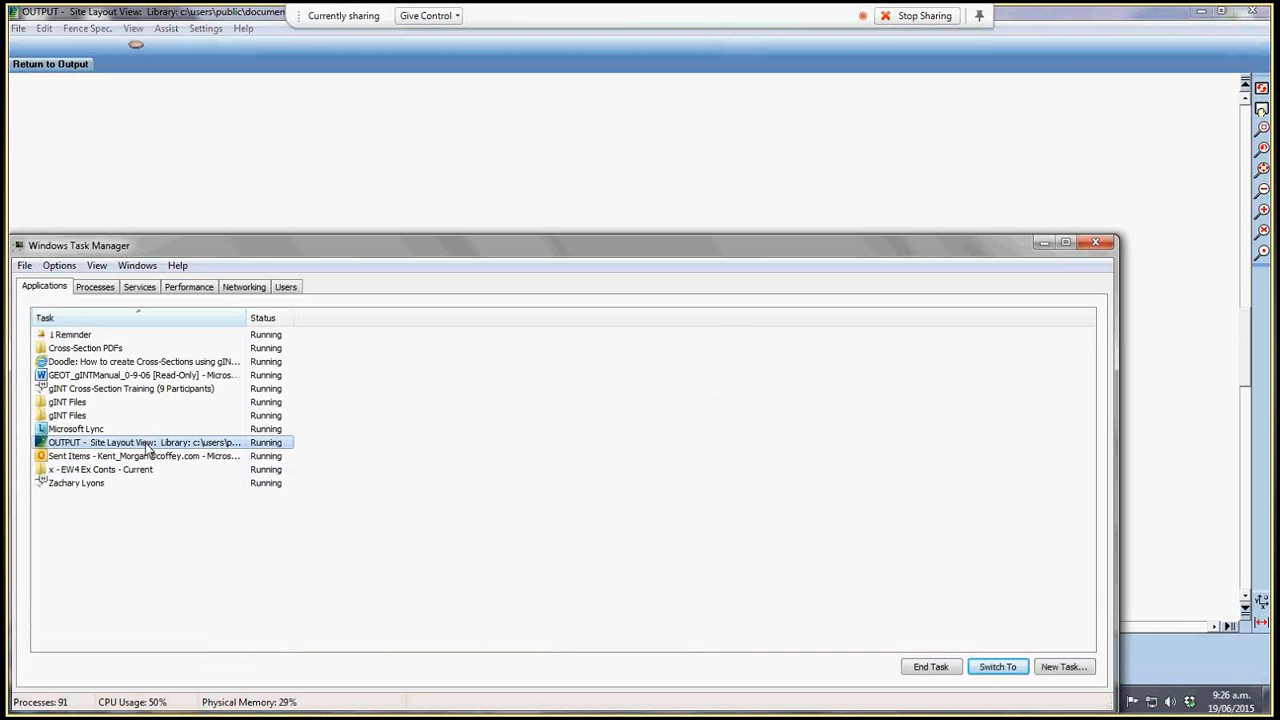
pyautogui.click(928, 667)
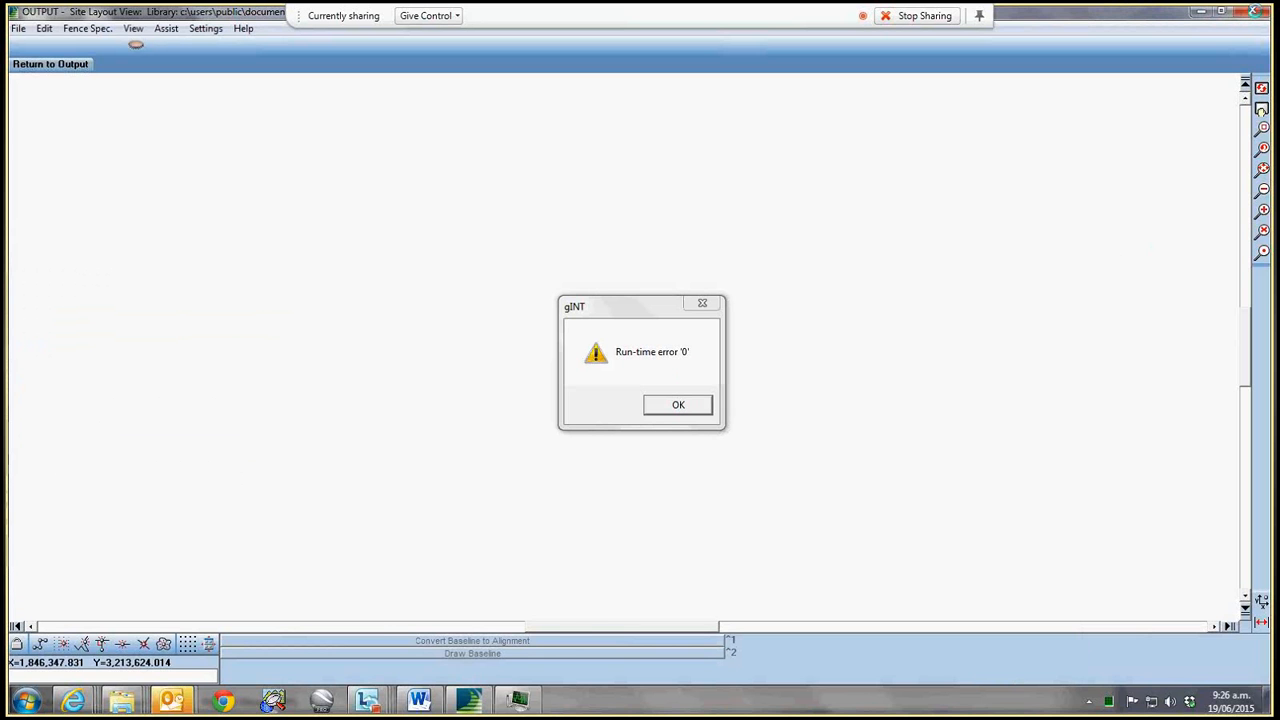
# - Dismiss the gINT run-time error, end the unresponsive Site Layout View task, and close Task Manager
pyautogui.rightClick(484, 708)
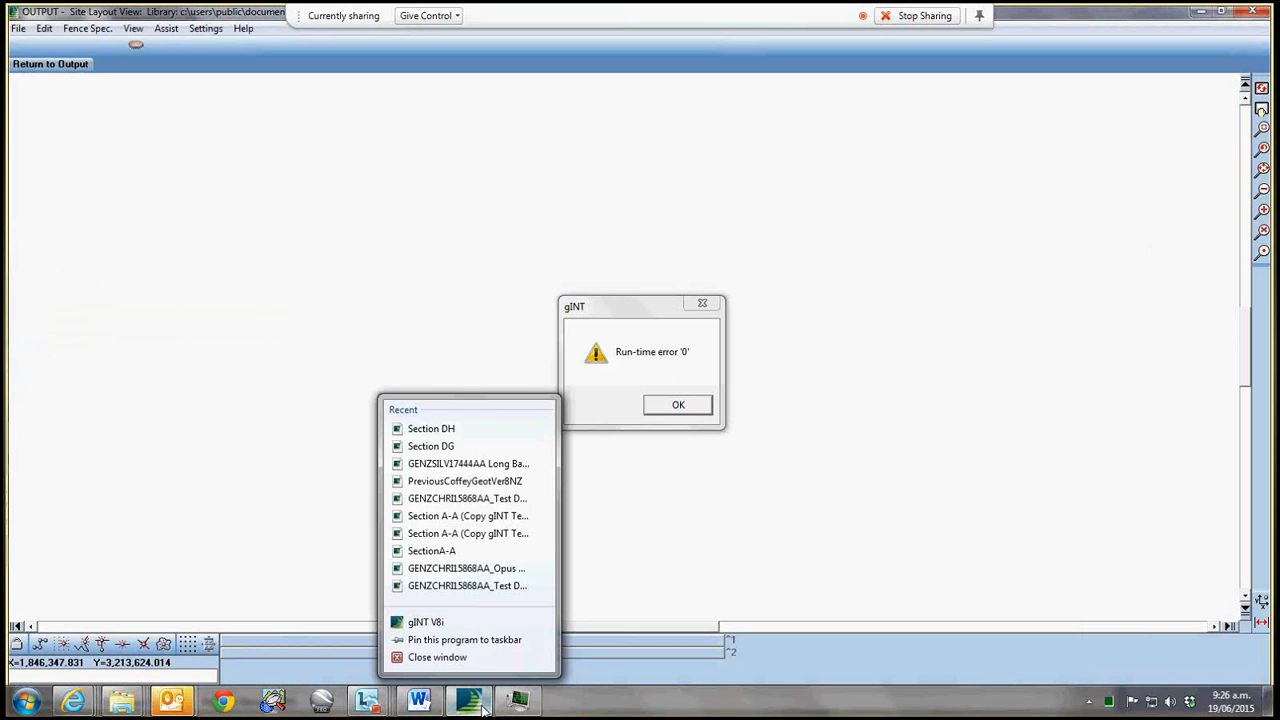
pyautogui.click(452, 656)
pyautogui.click(675, 419)
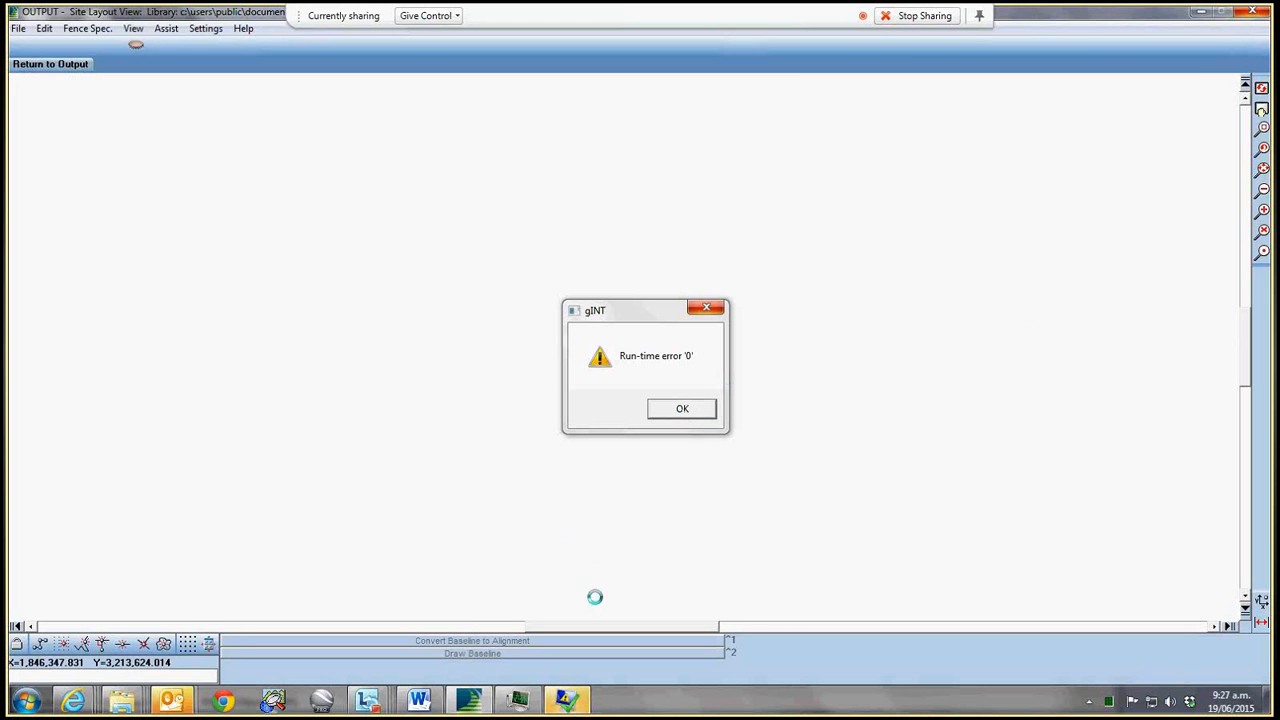
pyautogui.click(471, 705)
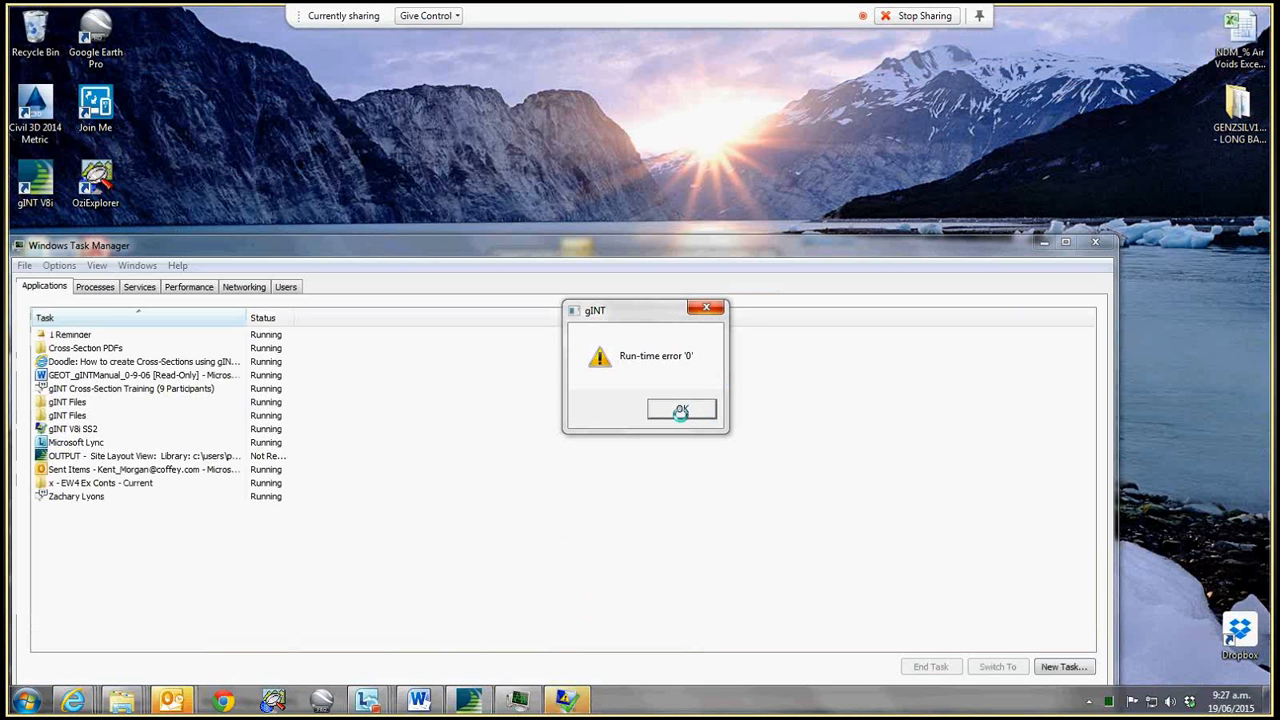
pyautogui.click(681, 411)
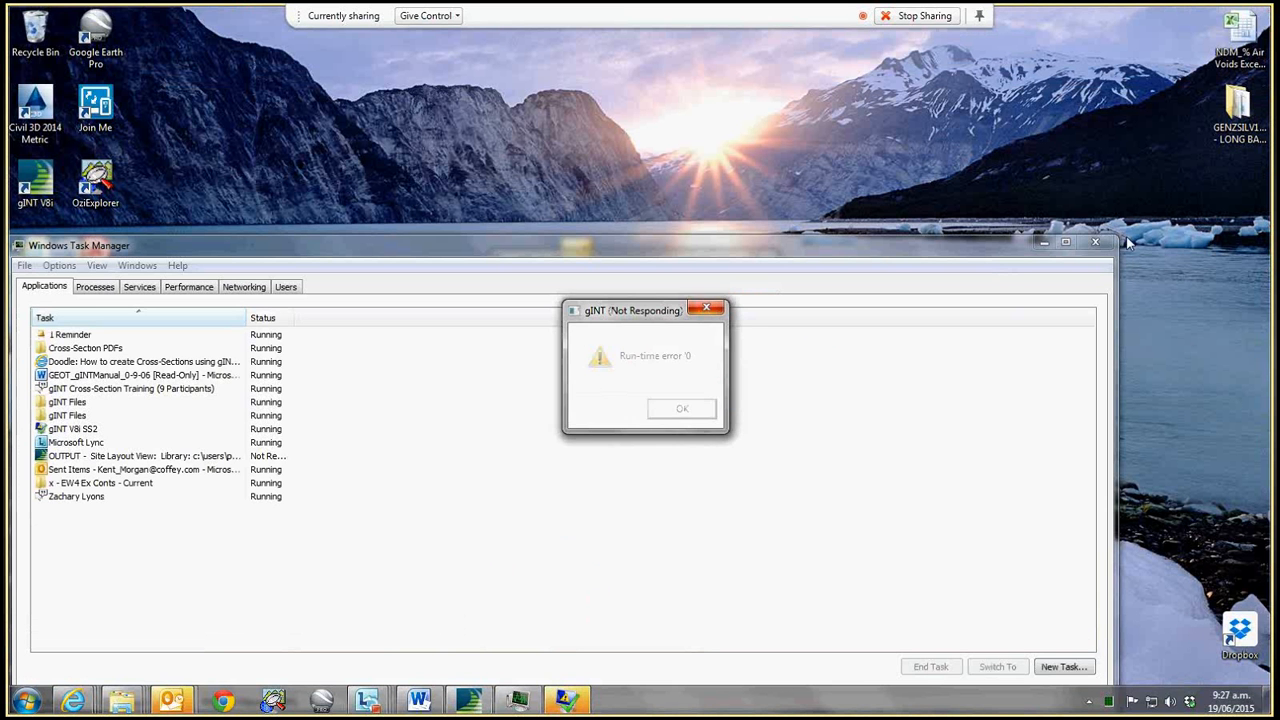
pyautogui.click(270, 456)
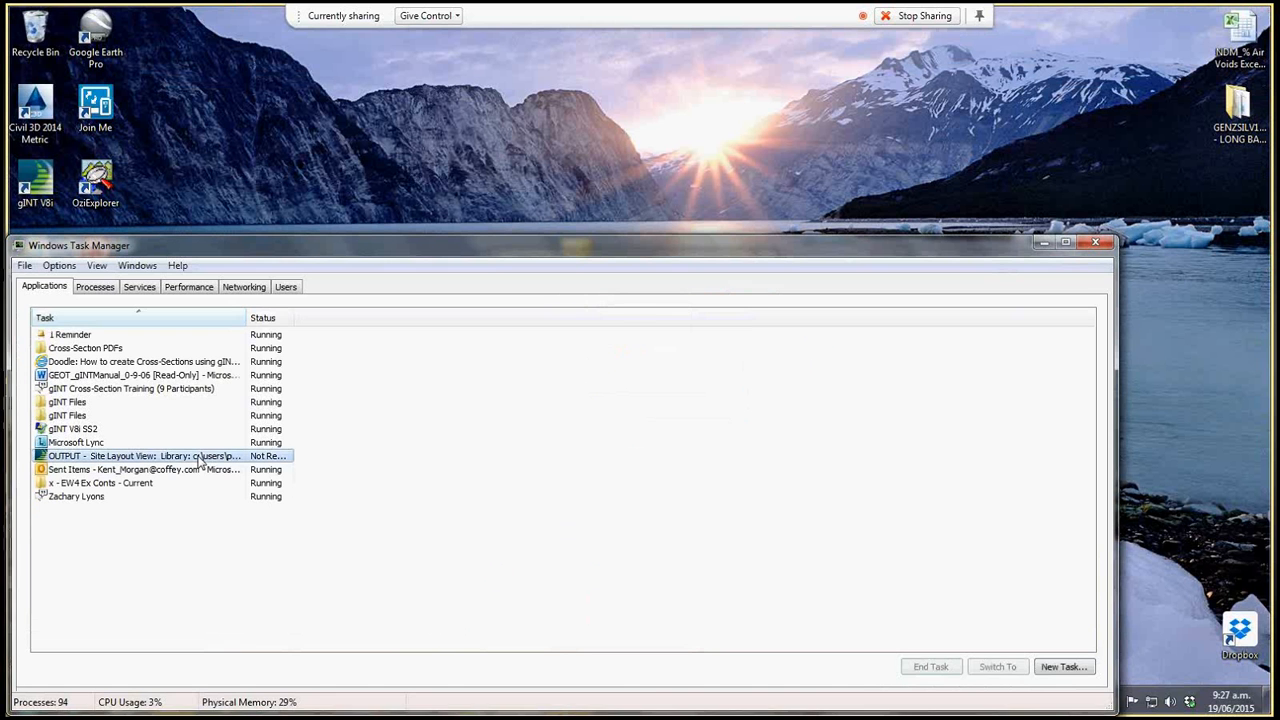
pyautogui.click(928, 675)
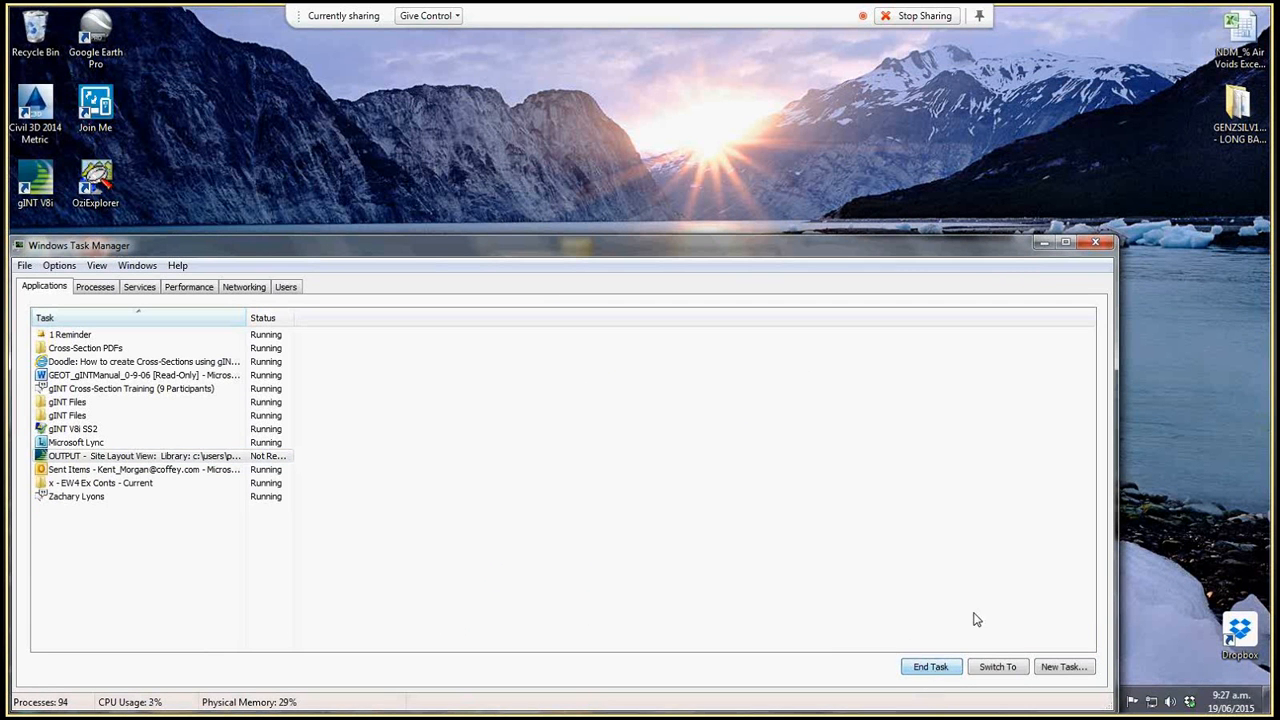
pyautogui.click(1095, 245)
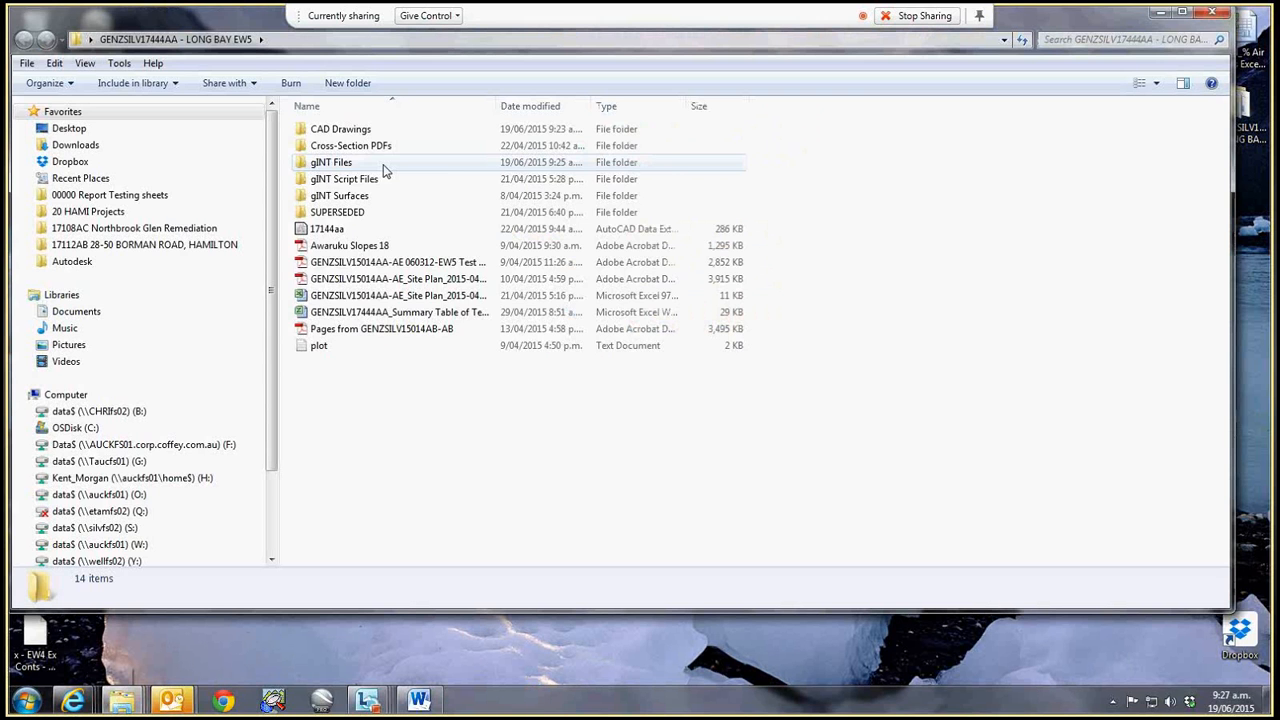
# - Reopen the GENZSILV17444AA Long Bay EW5 project database from the gINT Files folder and minimise the folder window
pyautogui.doubleClick(384, 168)
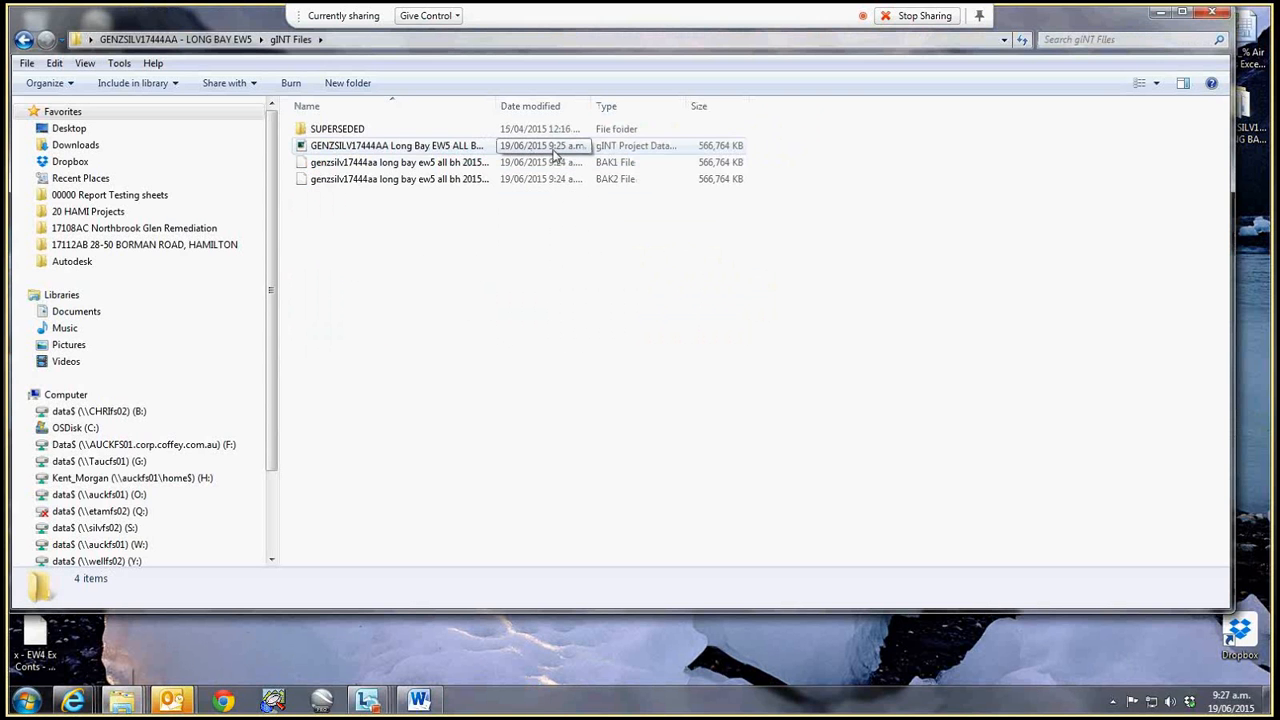
pyautogui.click(463, 148)
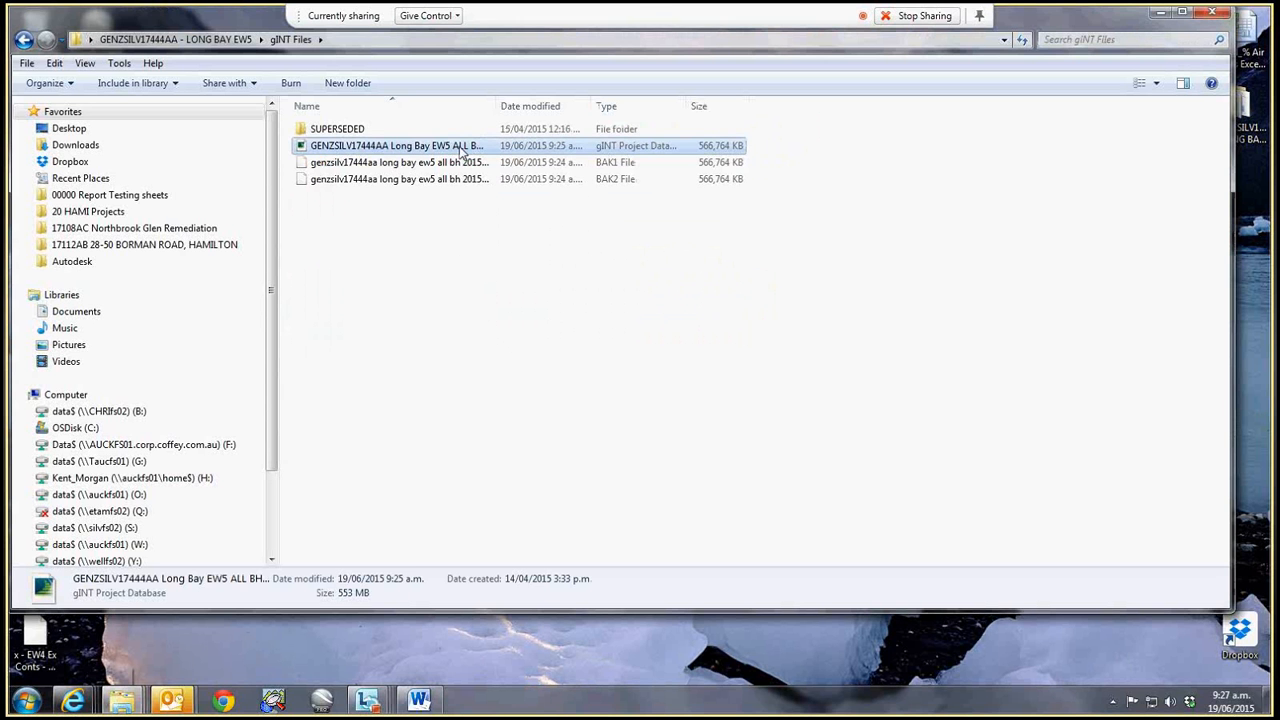
pyautogui.doubleClick(463, 148)
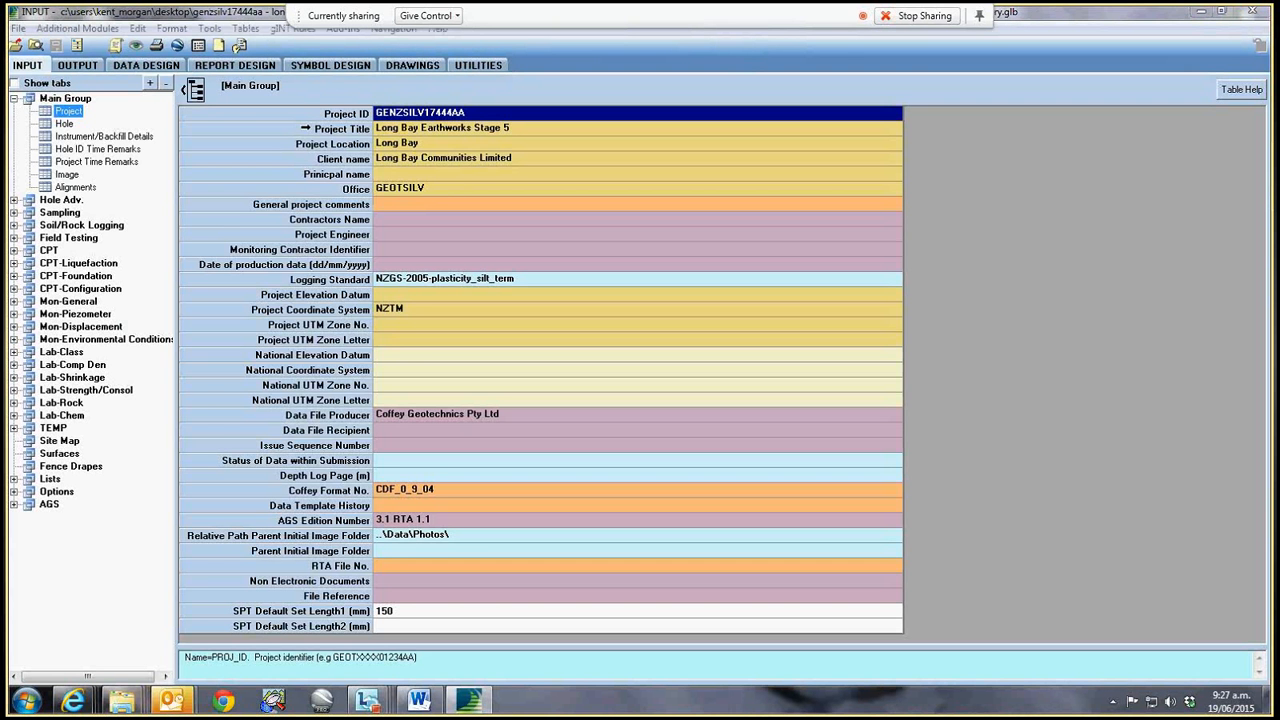
pyautogui.click(1202, 13)
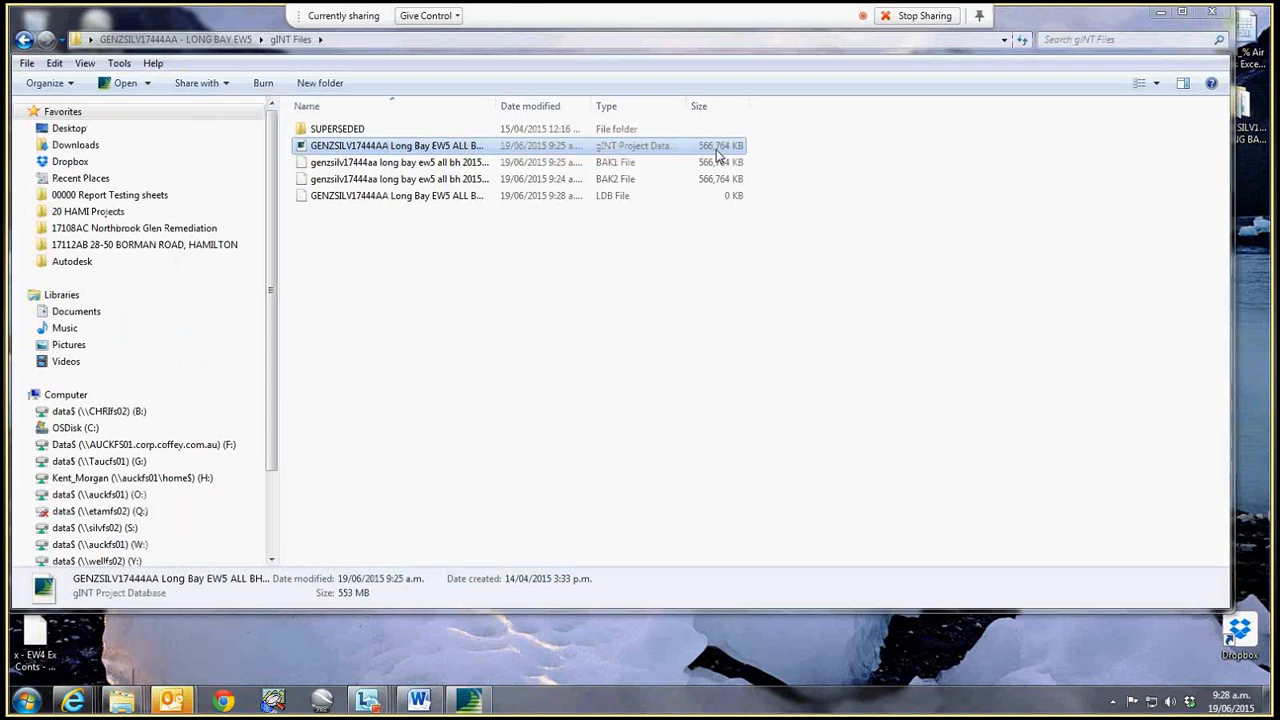
pyautogui.click(1163, 20)
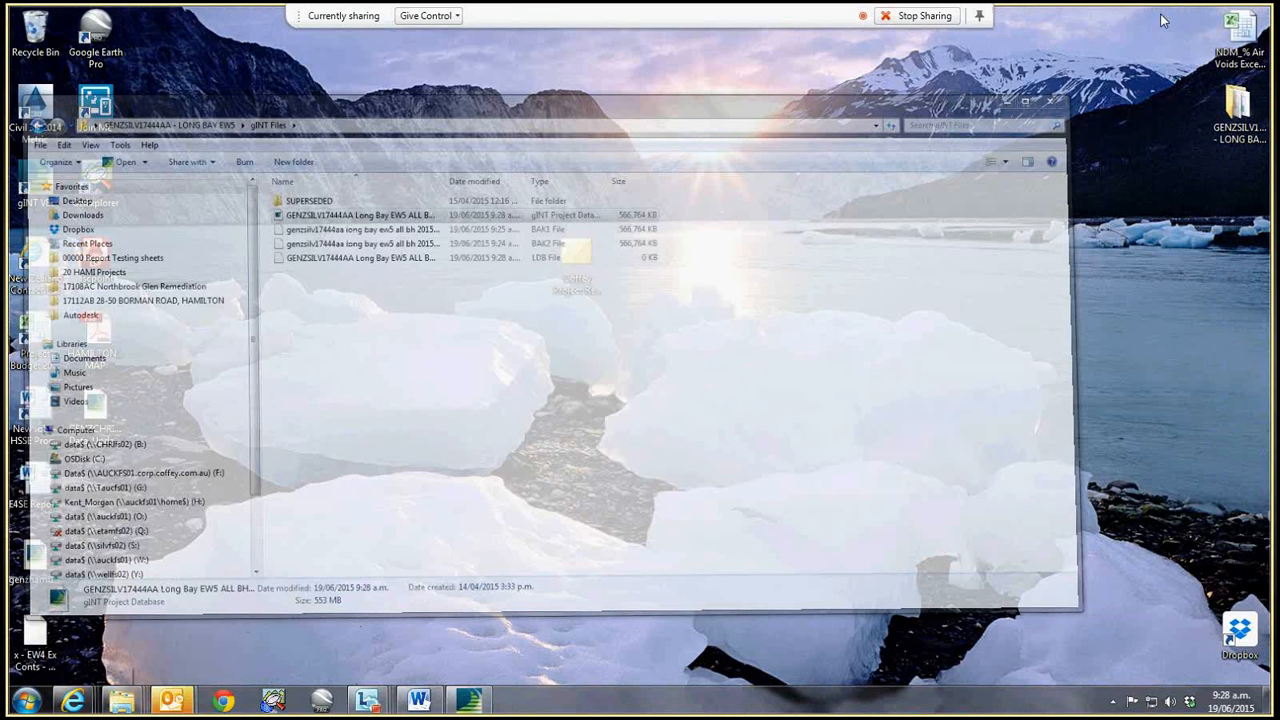
pyautogui.click(469, 700)
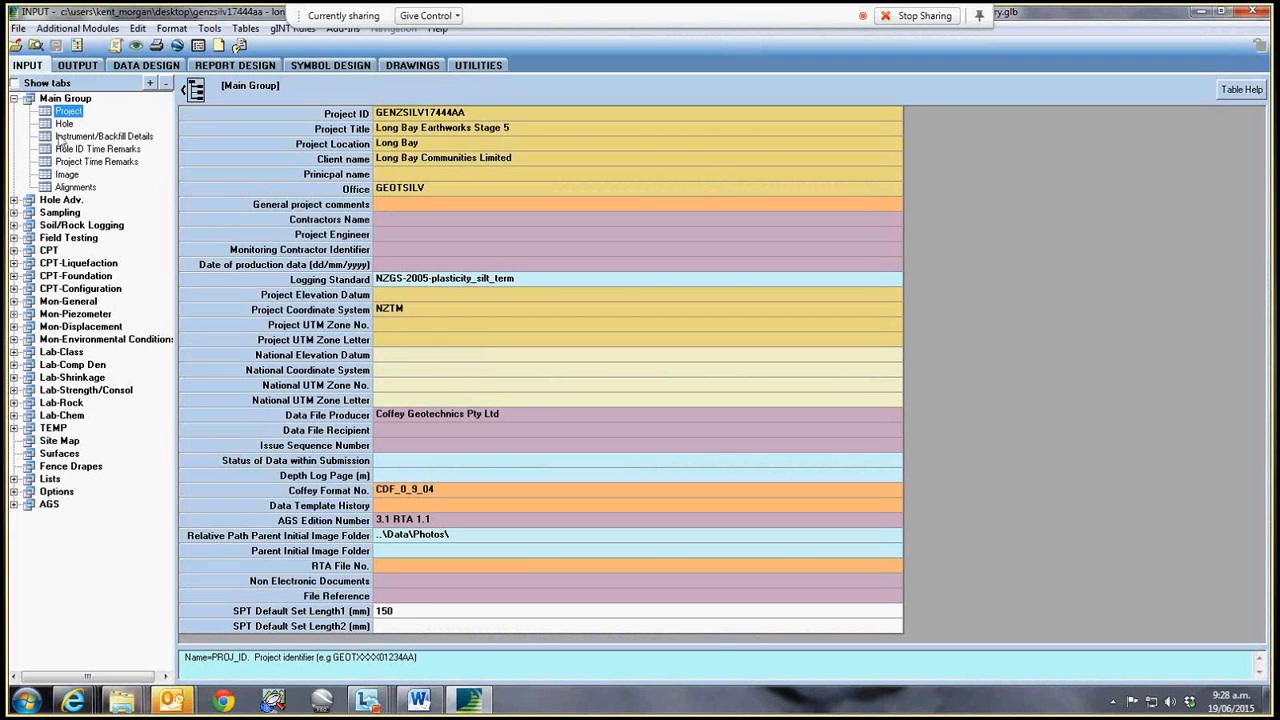
# - Delete the first row, the older "Magical Alignment" entry, from the Main Group's Alignments table
pyautogui.click(75, 187)
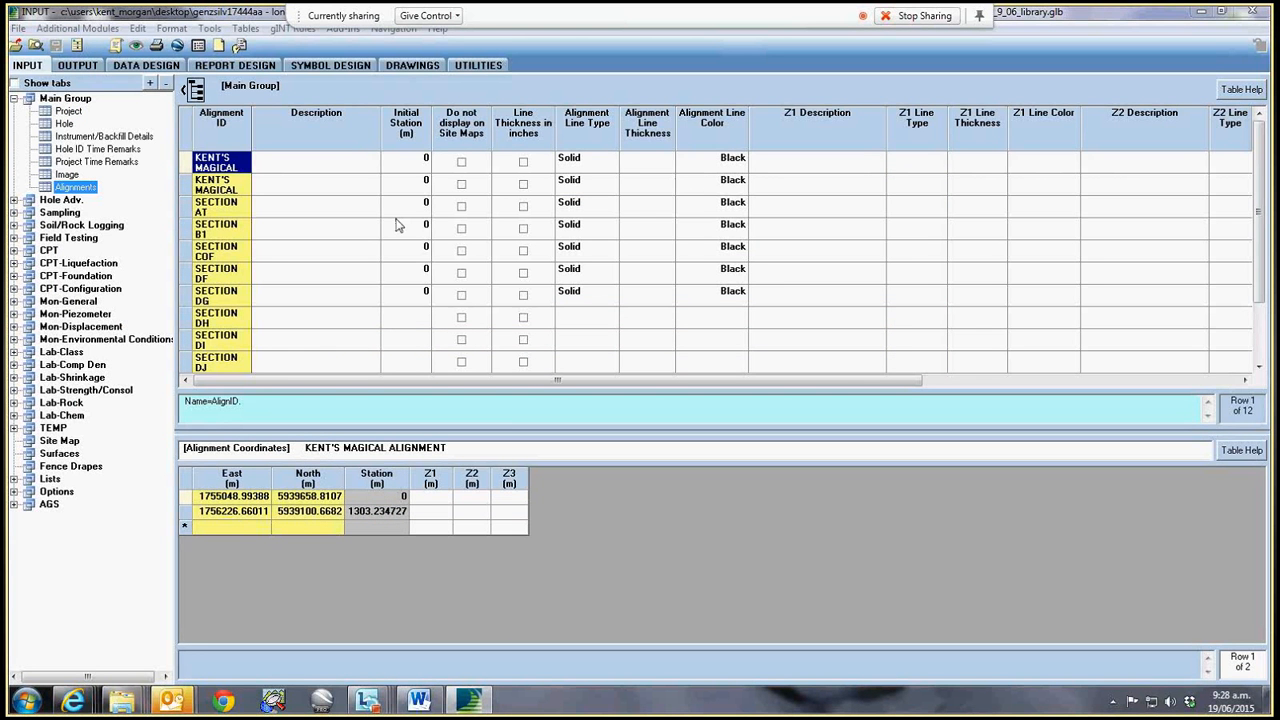
pyautogui.click(183, 160)
pyautogui.rightClick(280, 162)
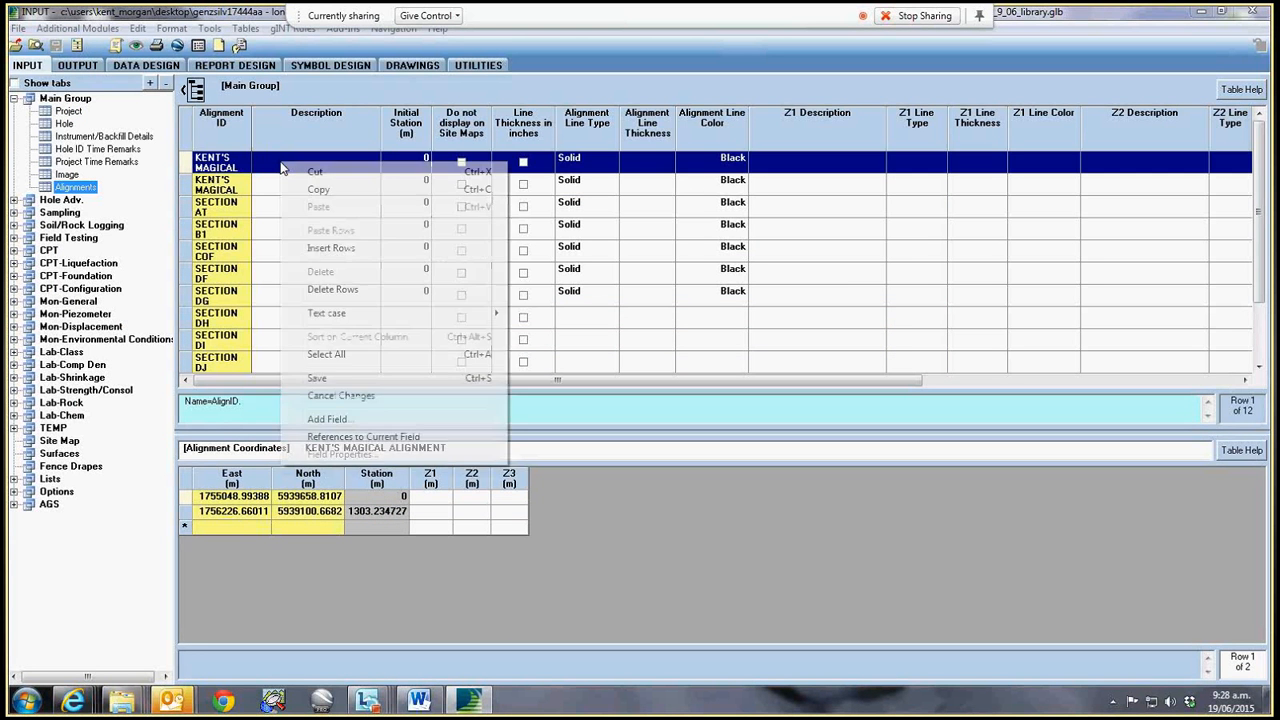
pyautogui.click(355, 291)
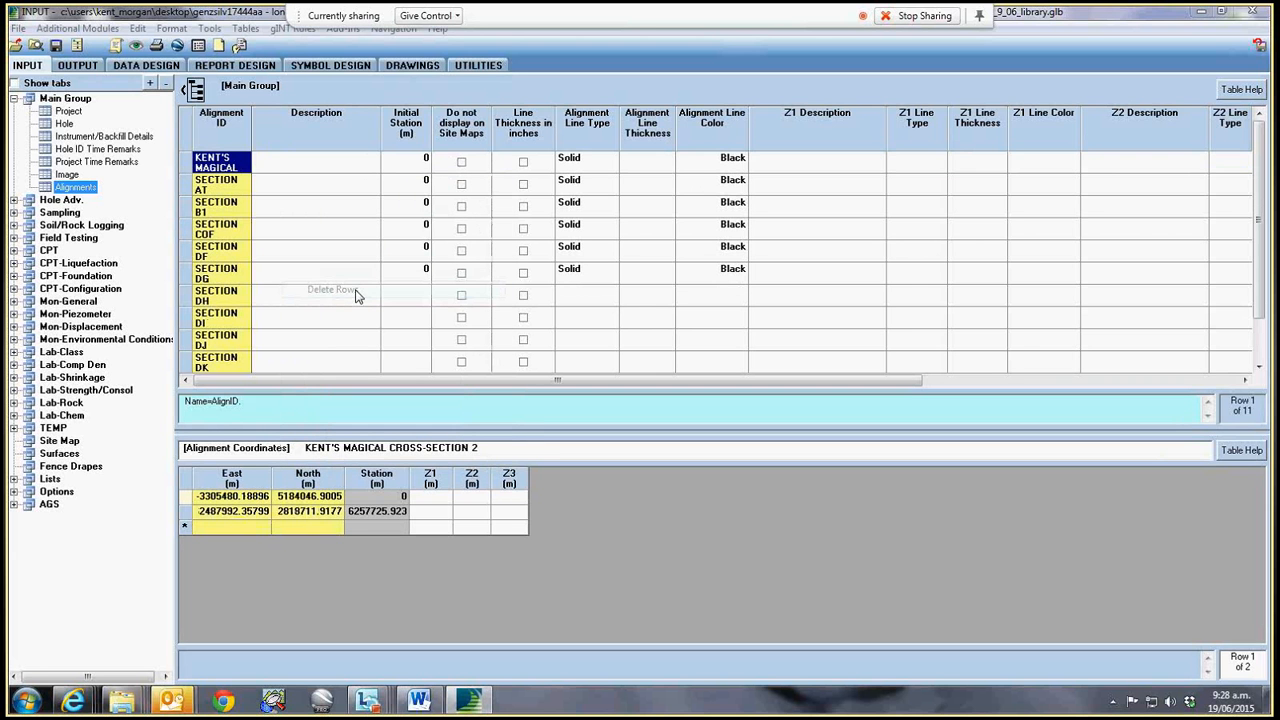
# - Delete the first row, the remaining "Magical Cross-Section 2" entry, from the Main Group's Alignments table
pyautogui.click(184, 162)
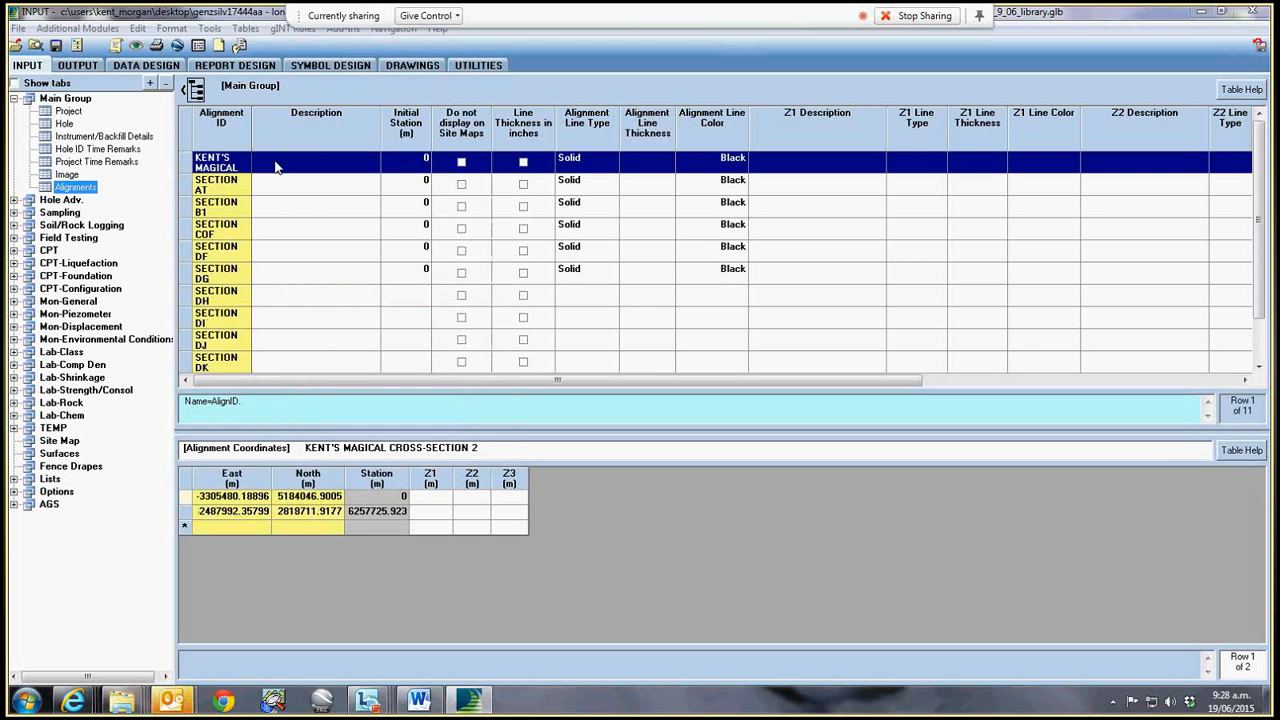
pyautogui.rightClick(280, 168)
pyautogui.click(352, 289)
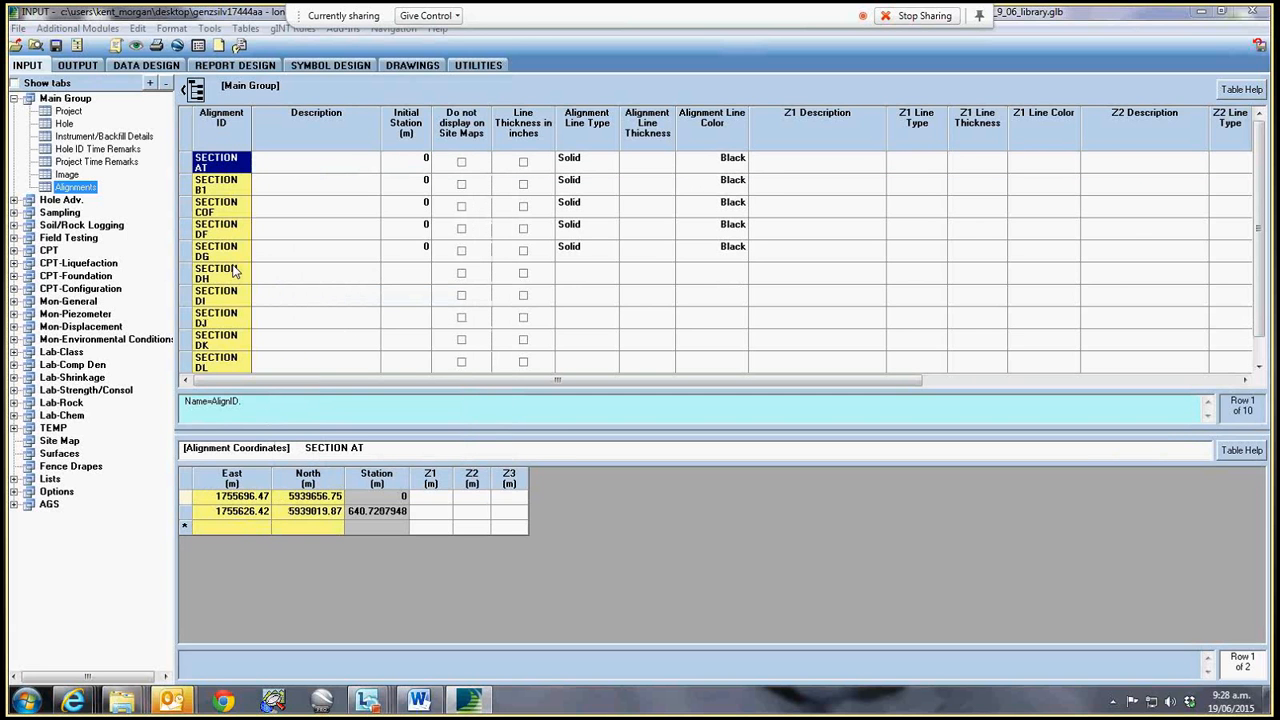
# - Open the Fences output settings and use the SECTION AT alignment as the fence baseline
pyautogui.click(76, 65)
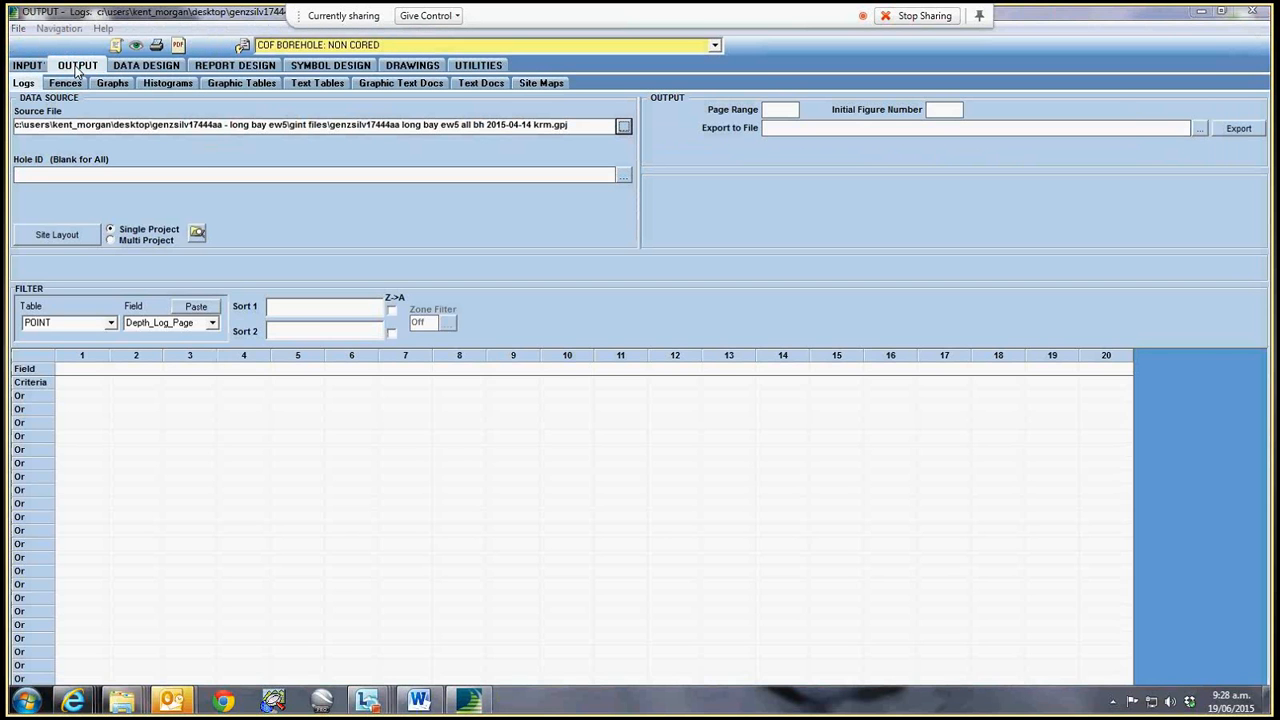
pyautogui.click(65, 83)
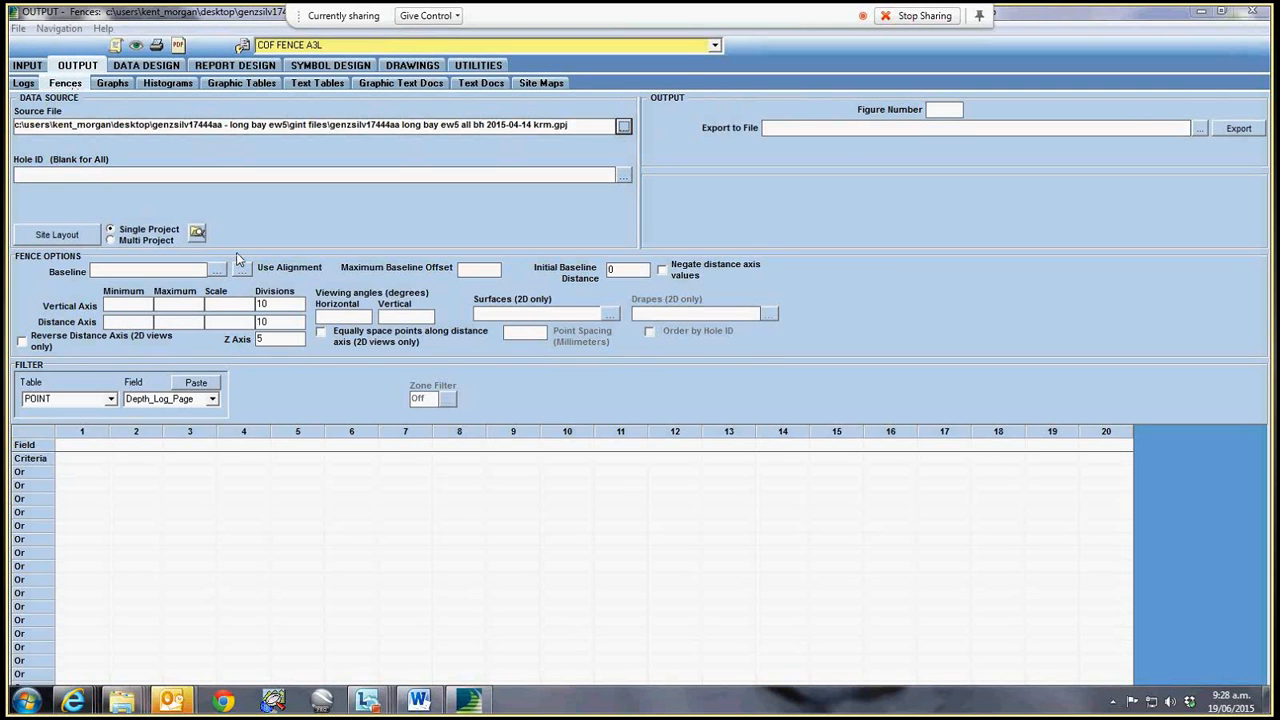
pyautogui.click(241, 268)
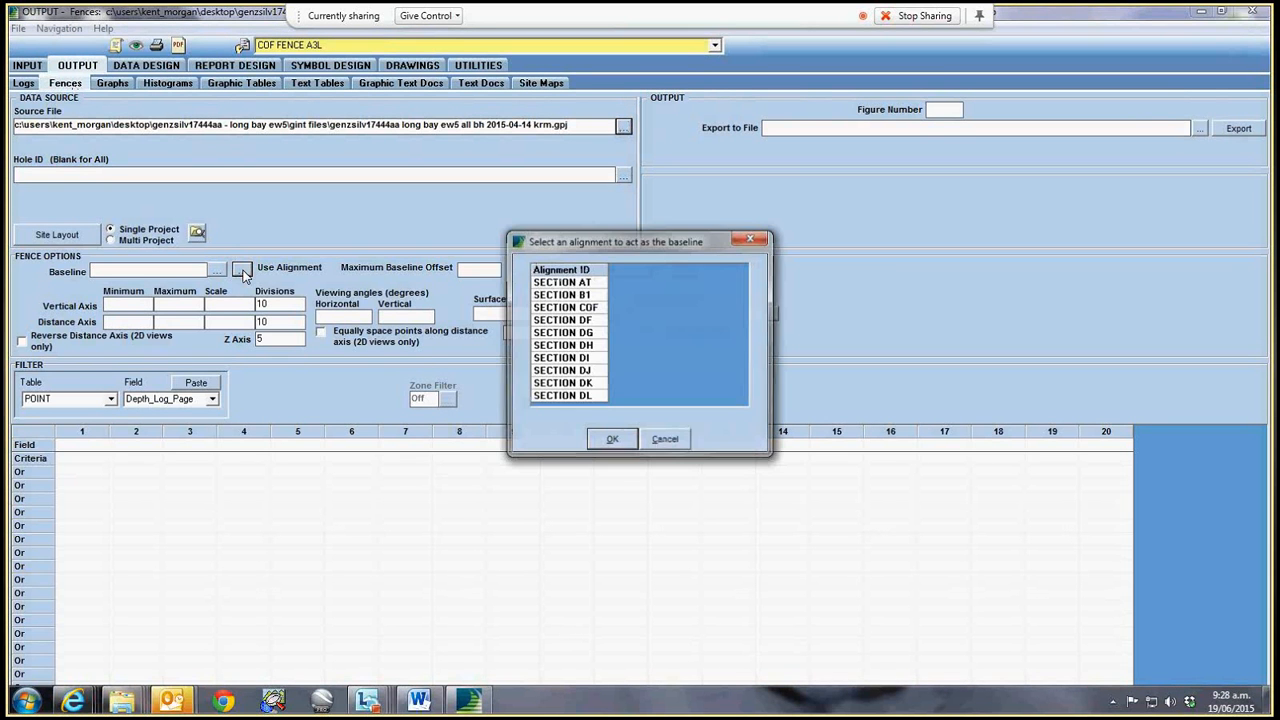
pyautogui.click(593, 283)
pyautogui.click(612, 440)
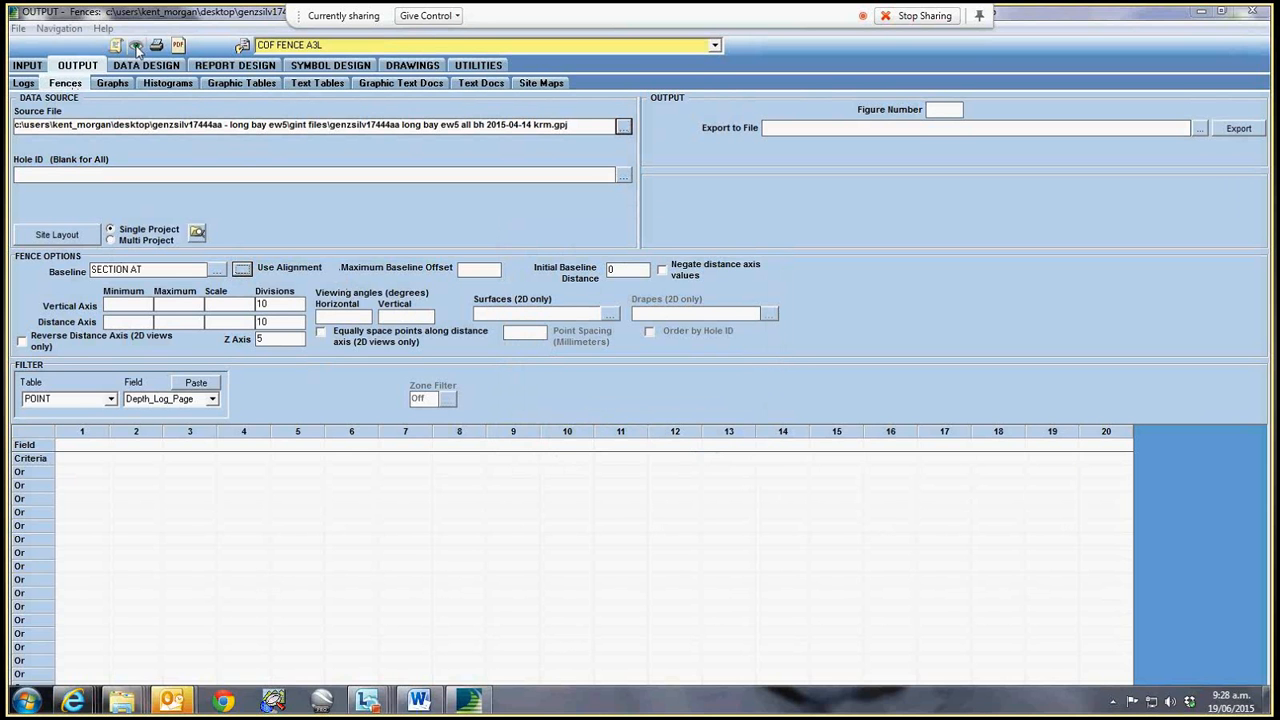
# - Look through the list of available hole IDs for the fence and close it without selecting any
pyautogui.click(623, 175)
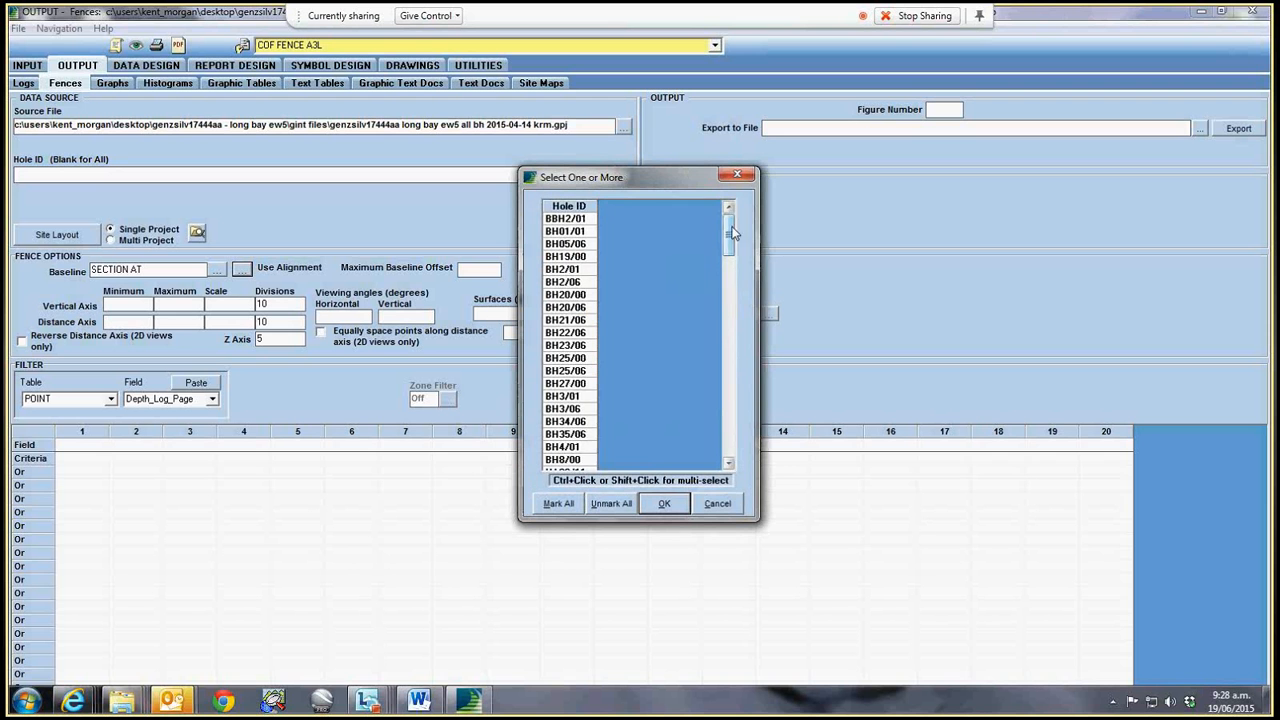
pyautogui.moveTo(732, 232); pyautogui.dragTo(744, 470)
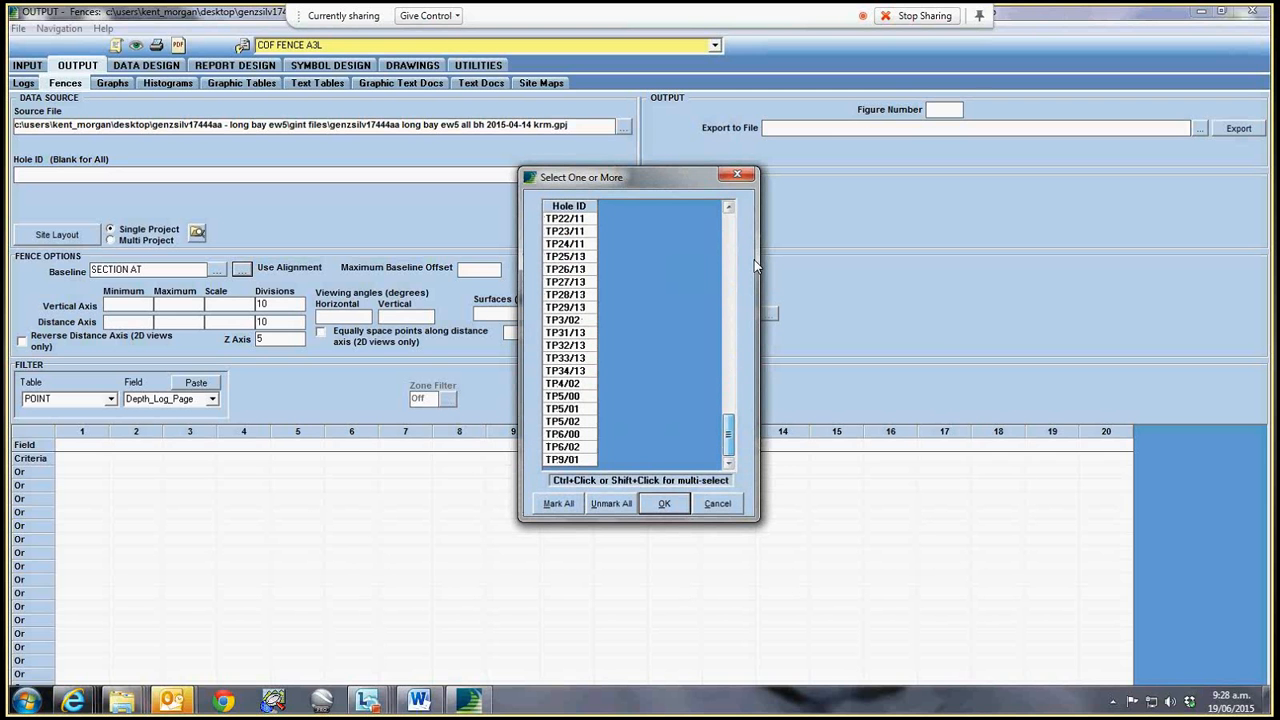
pyautogui.click(737, 175)
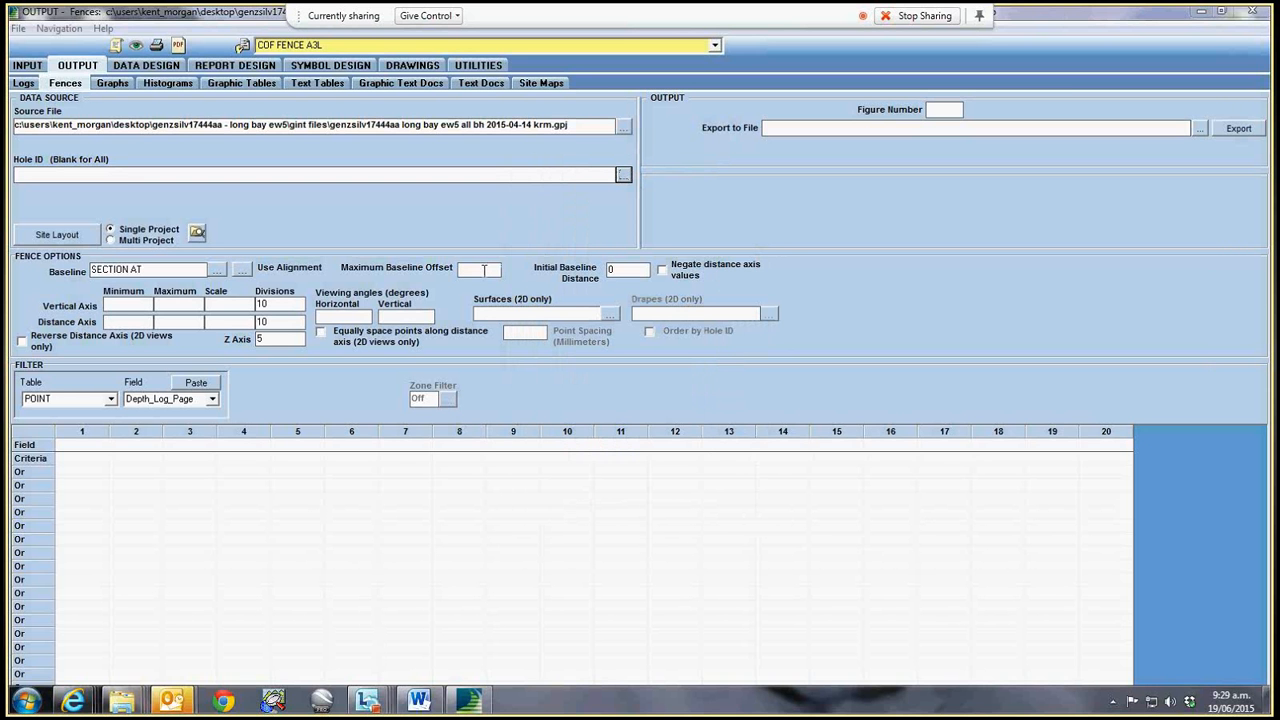
# - Set the maximum baseline offset to 50 and preview the COF FENCE A3L section, accepting the existing user report variables
pyautogui.write('56')
pyautogui.press('BackSpace')
pyautogui.write('0')
pyautogui.click(135, 45)
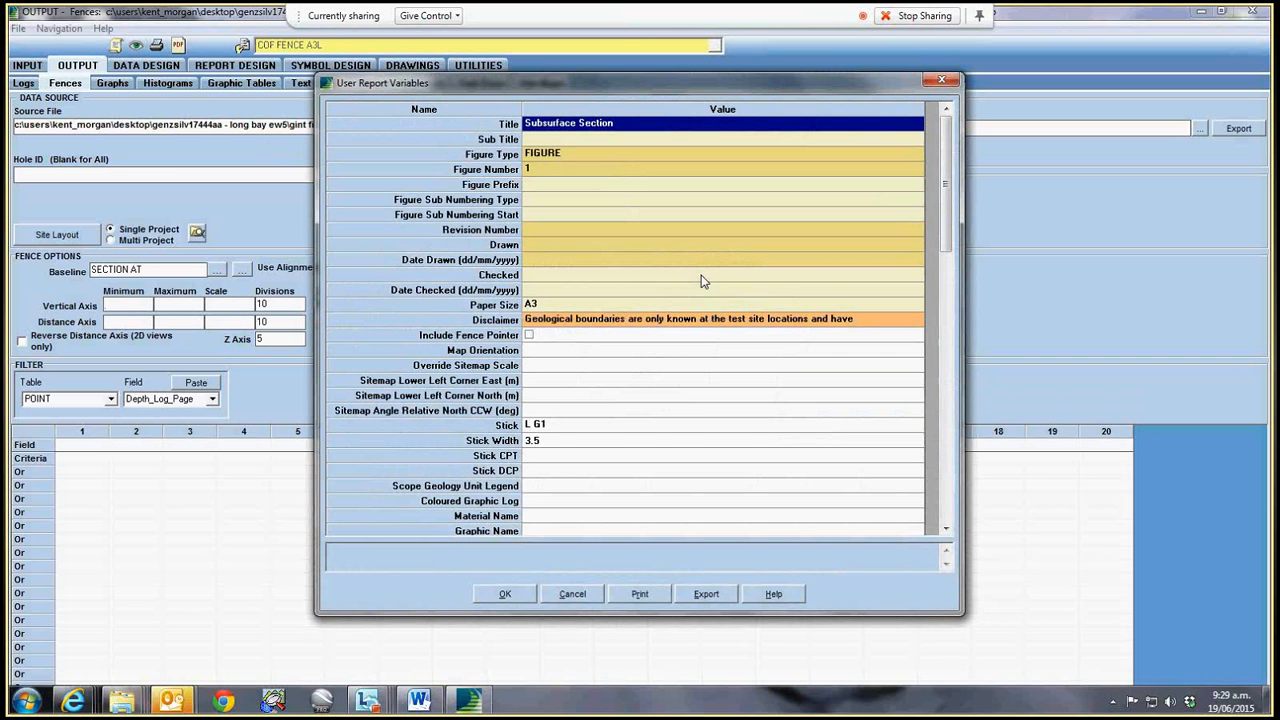
pyautogui.moveTo(950, 211); pyautogui.dragTo(931, 497)
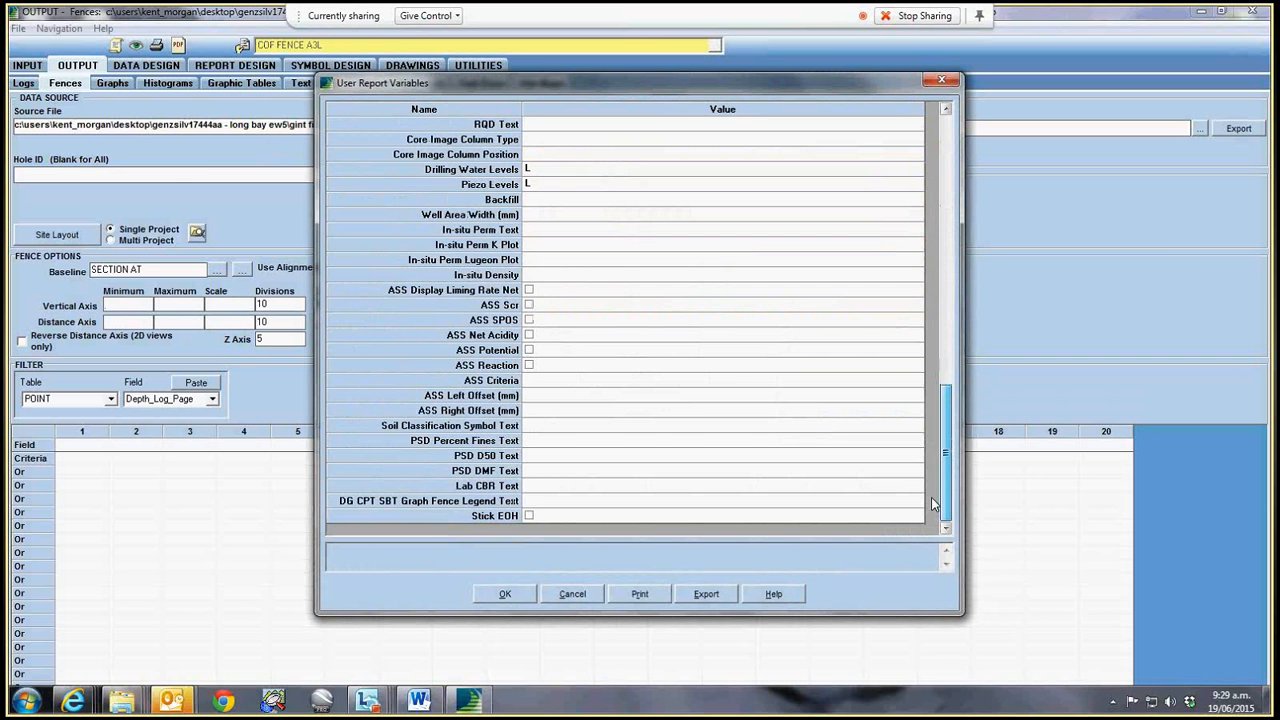
pyautogui.click(507, 595)
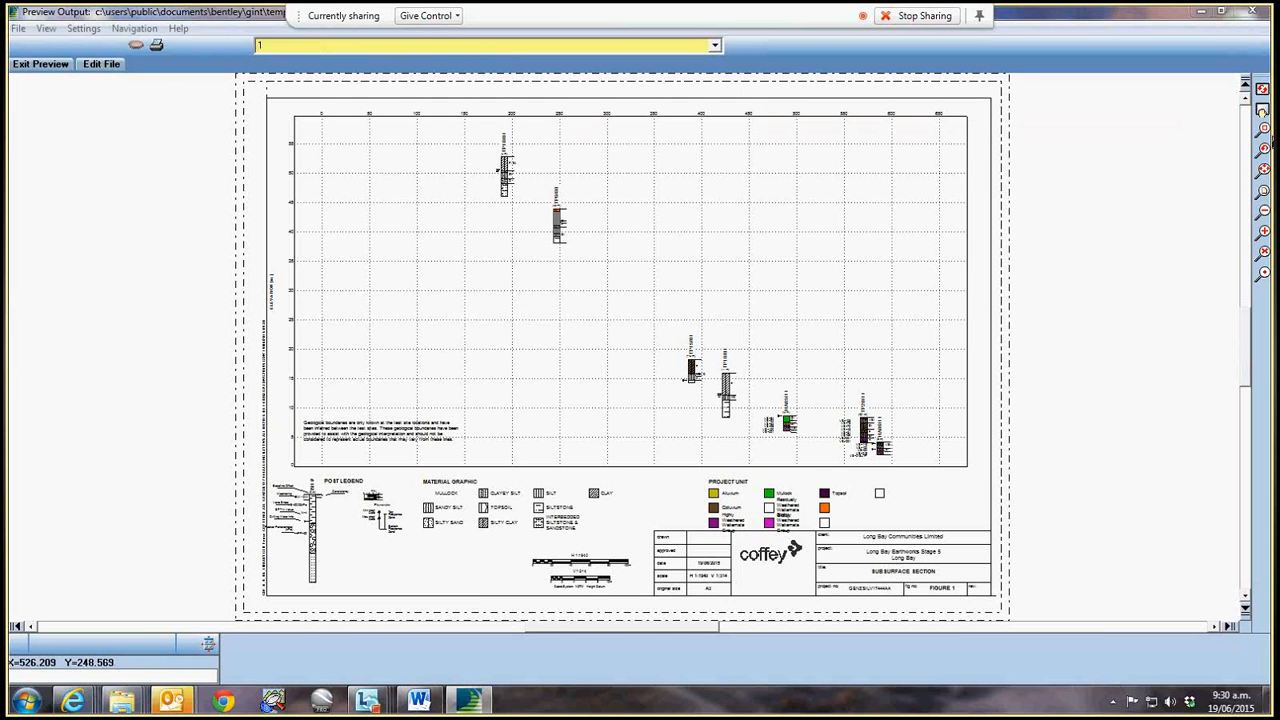
# - Examine the holes plotted on the previewed section, including the baseline offset labels above TP18/01 and TP15/01
pyautogui.click(1263, 131)
pyautogui.click(488, 122)
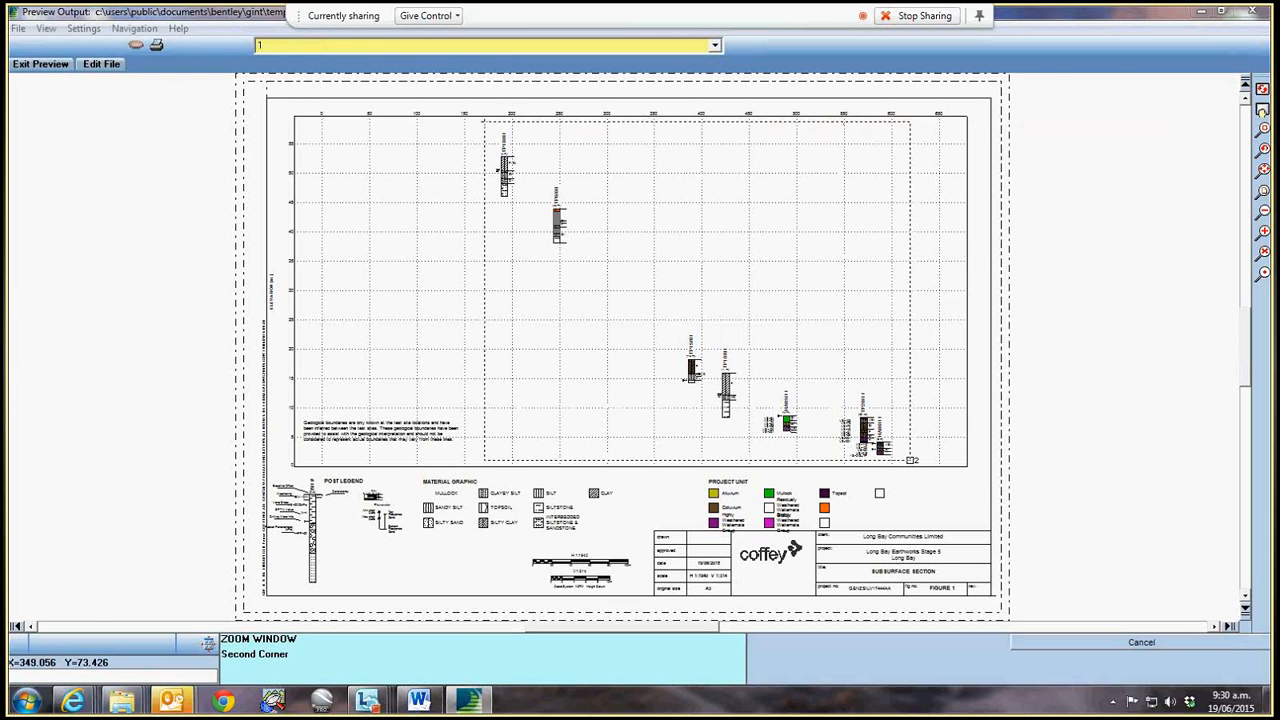
pyautogui.click(845, 407)
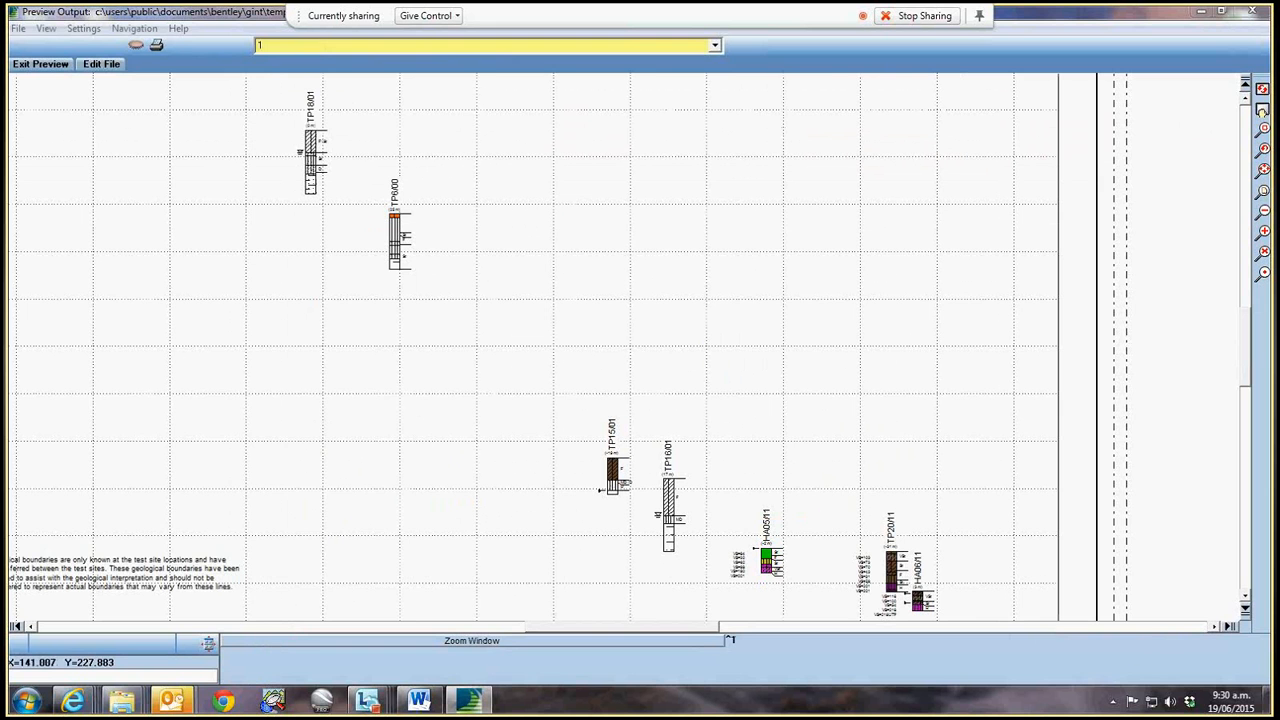
pyautogui.click(1262, 139)
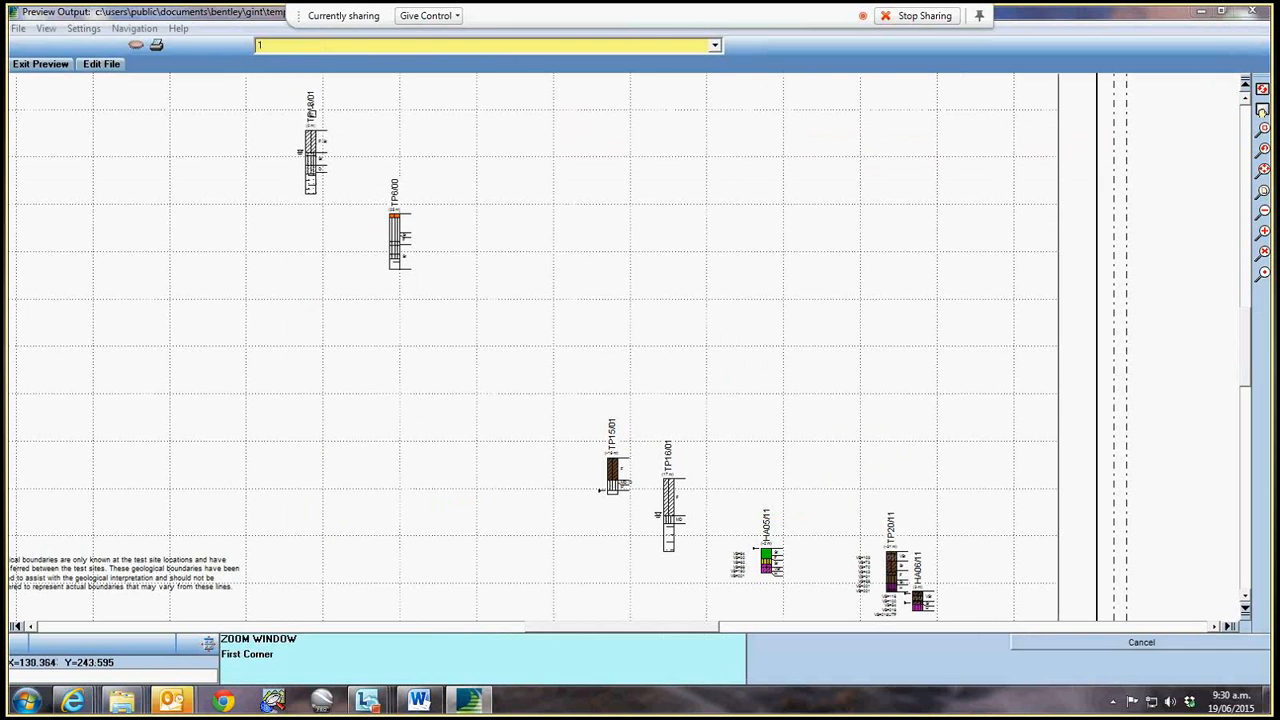
pyautogui.click(275, 110)
pyautogui.click(344, 145)
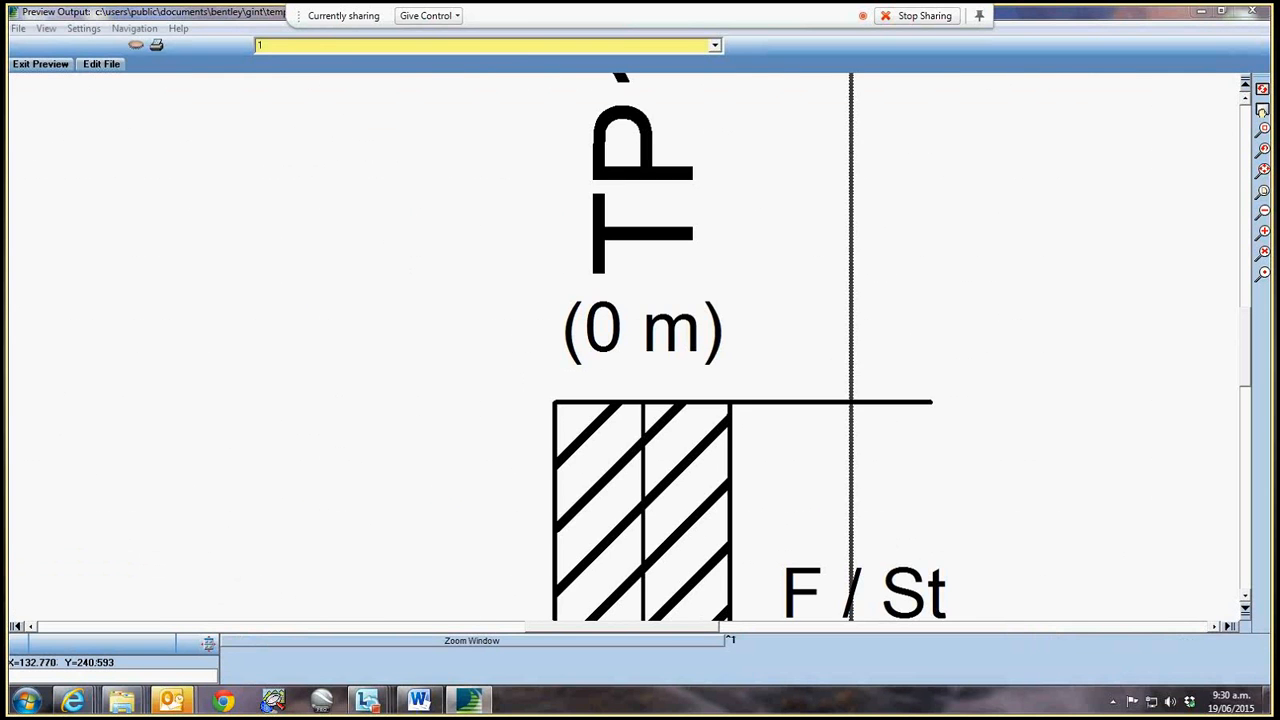
pyautogui.click(1264, 169)
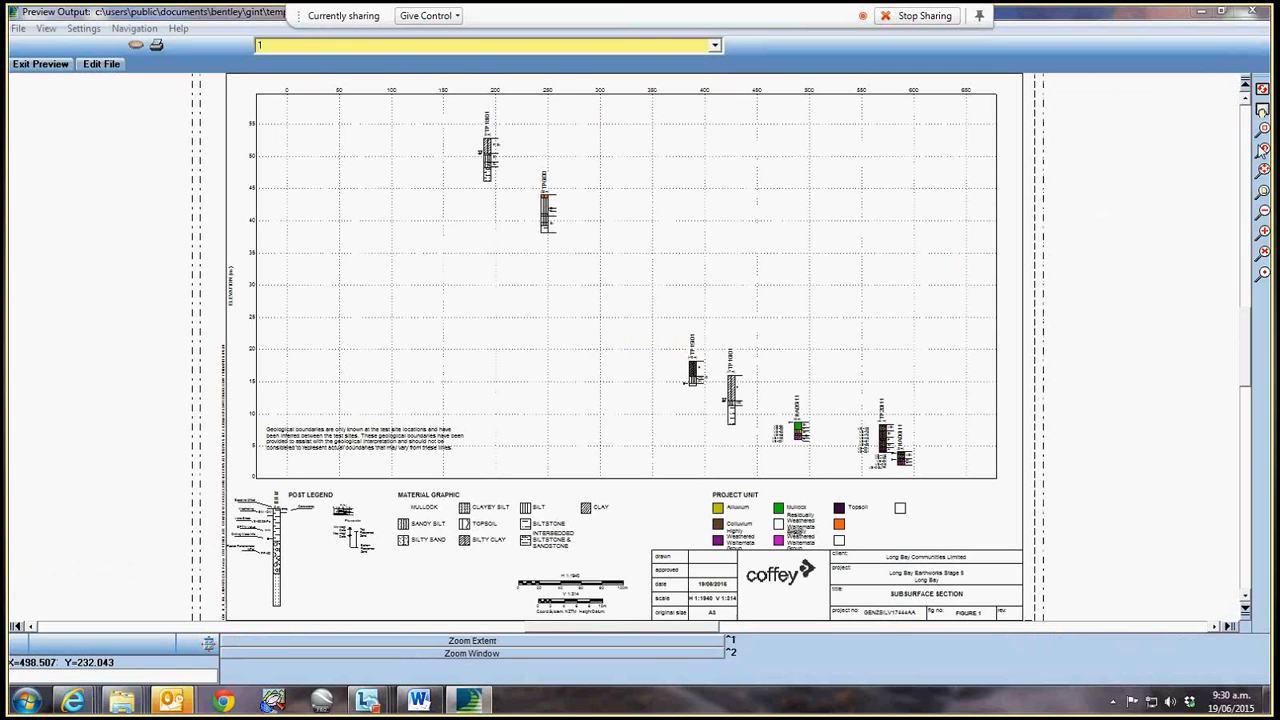
pyautogui.click(1264, 149)
pyautogui.click(684, 350)
pyautogui.click(711, 374)
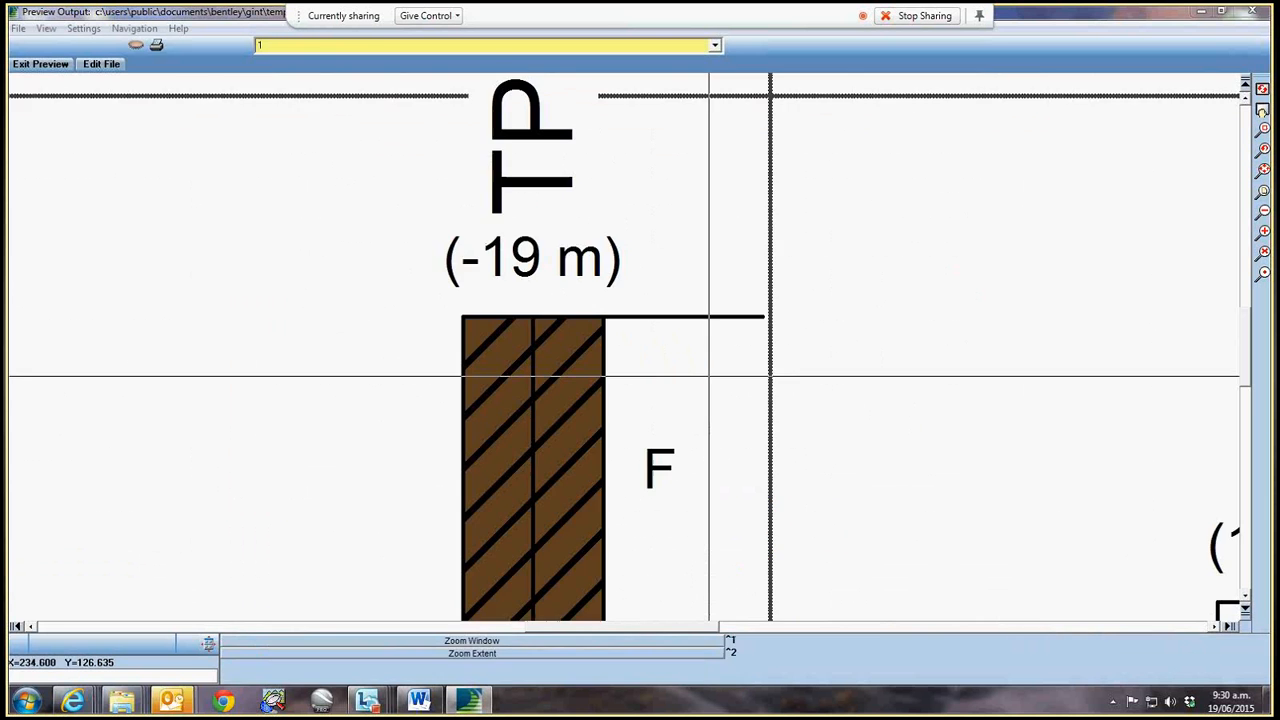
pyautogui.click(1264, 170)
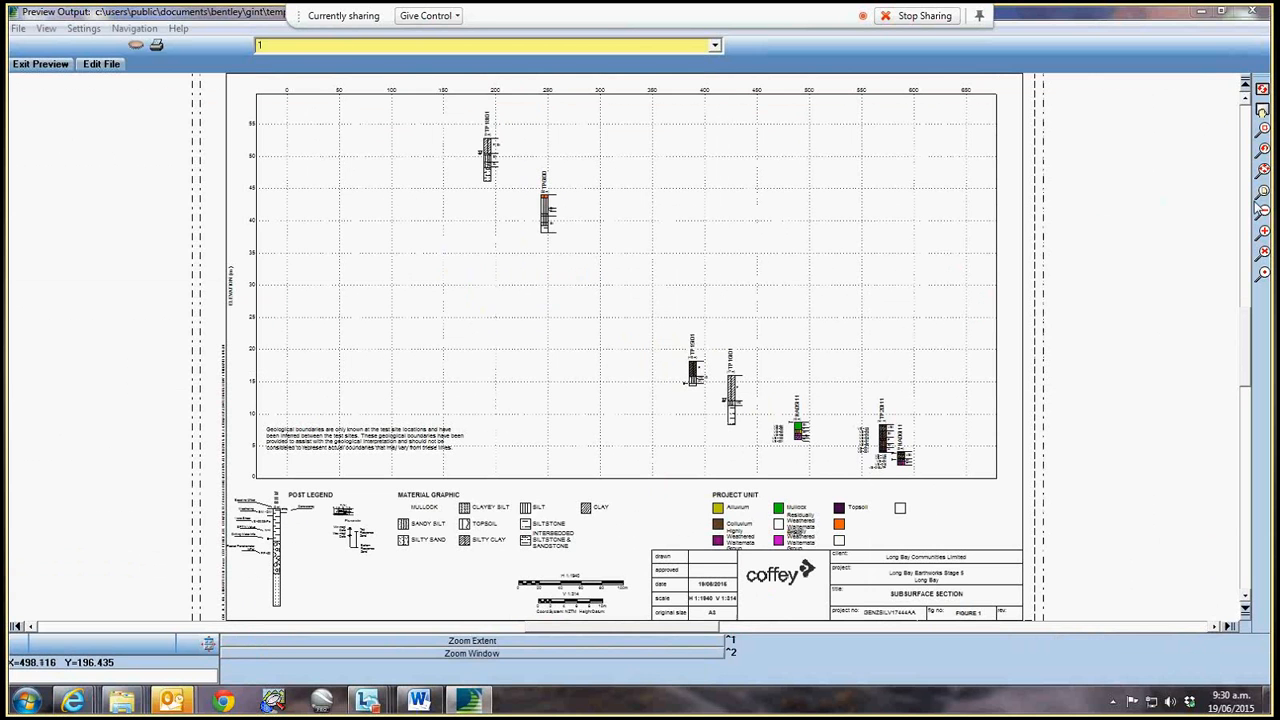
# - Examine the Material Graphic and Project Unit legends below the section and exit the preview
pyautogui.click(1263, 130)
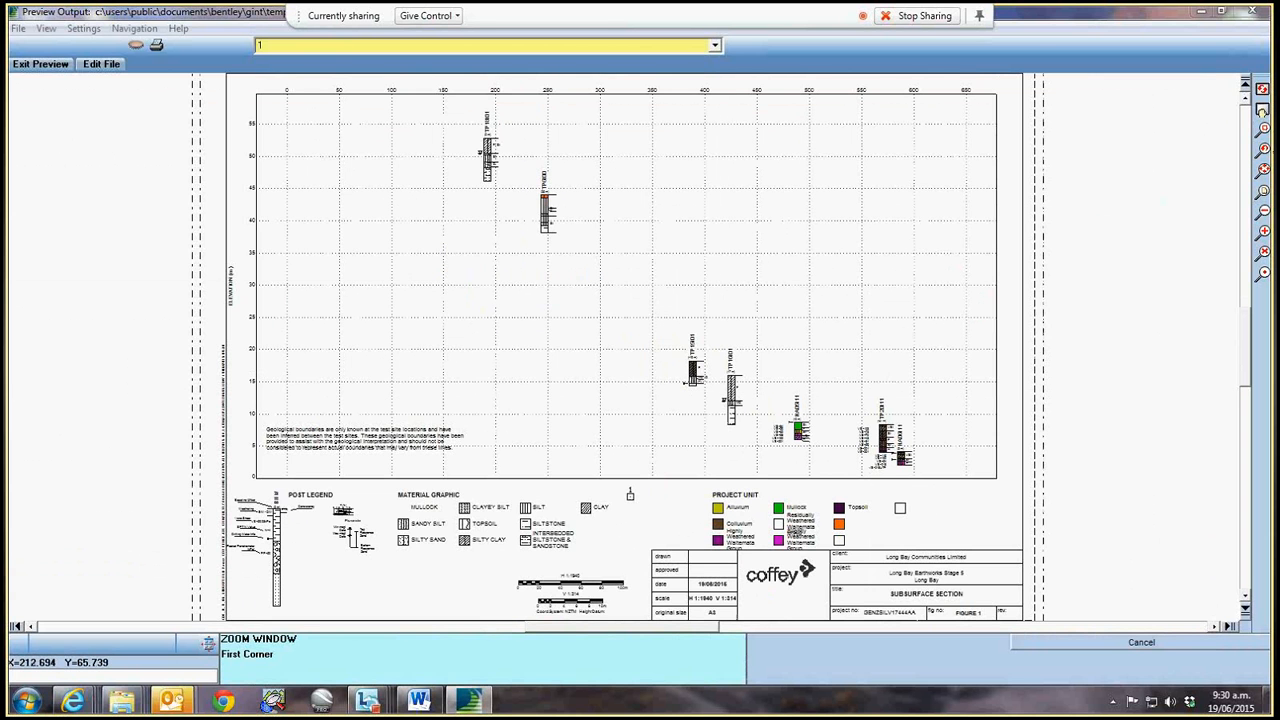
pyautogui.click(387, 487)
pyautogui.click(624, 556)
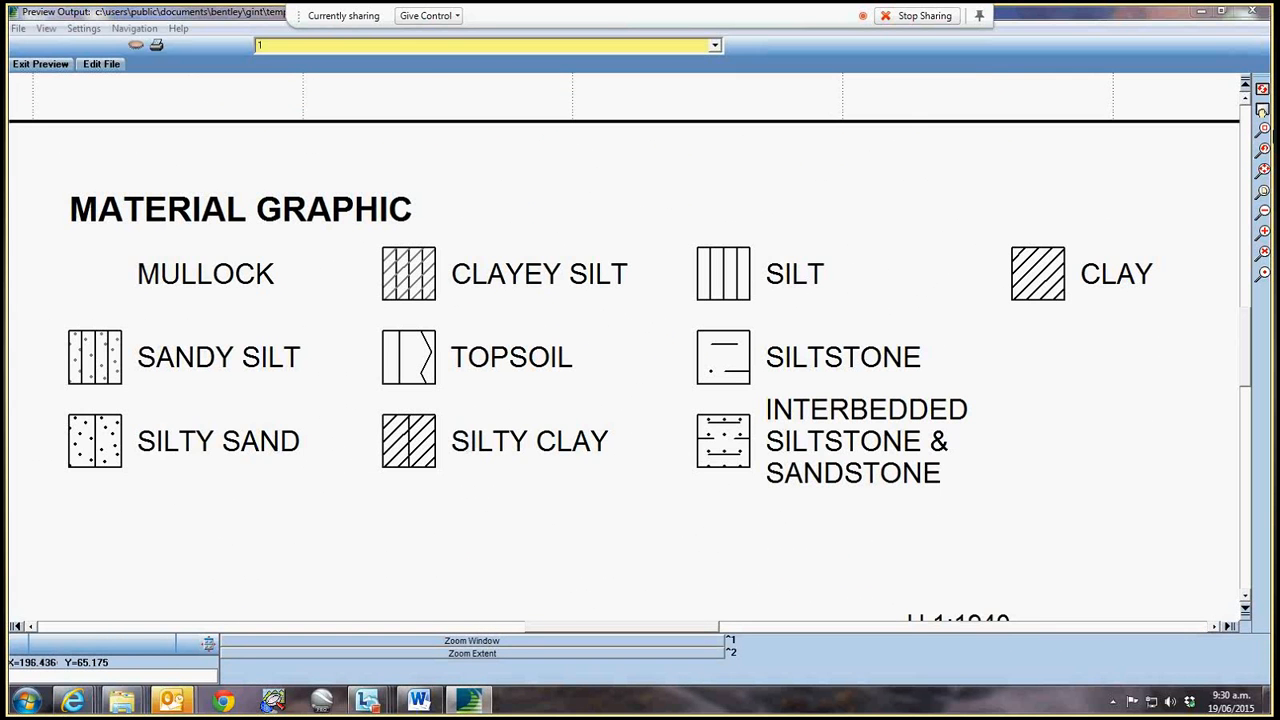
pyautogui.click(1264, 168)
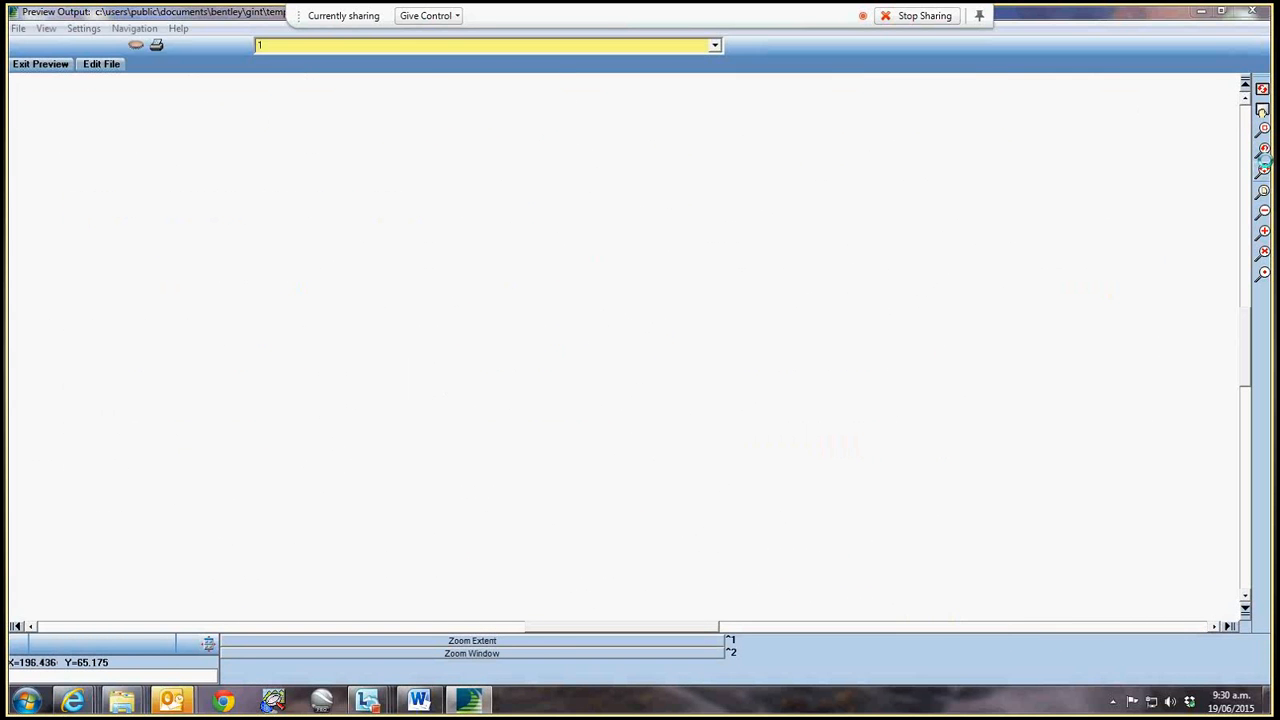
pyautogui.click(1264, 130)
pyautogui.click(703, 473)
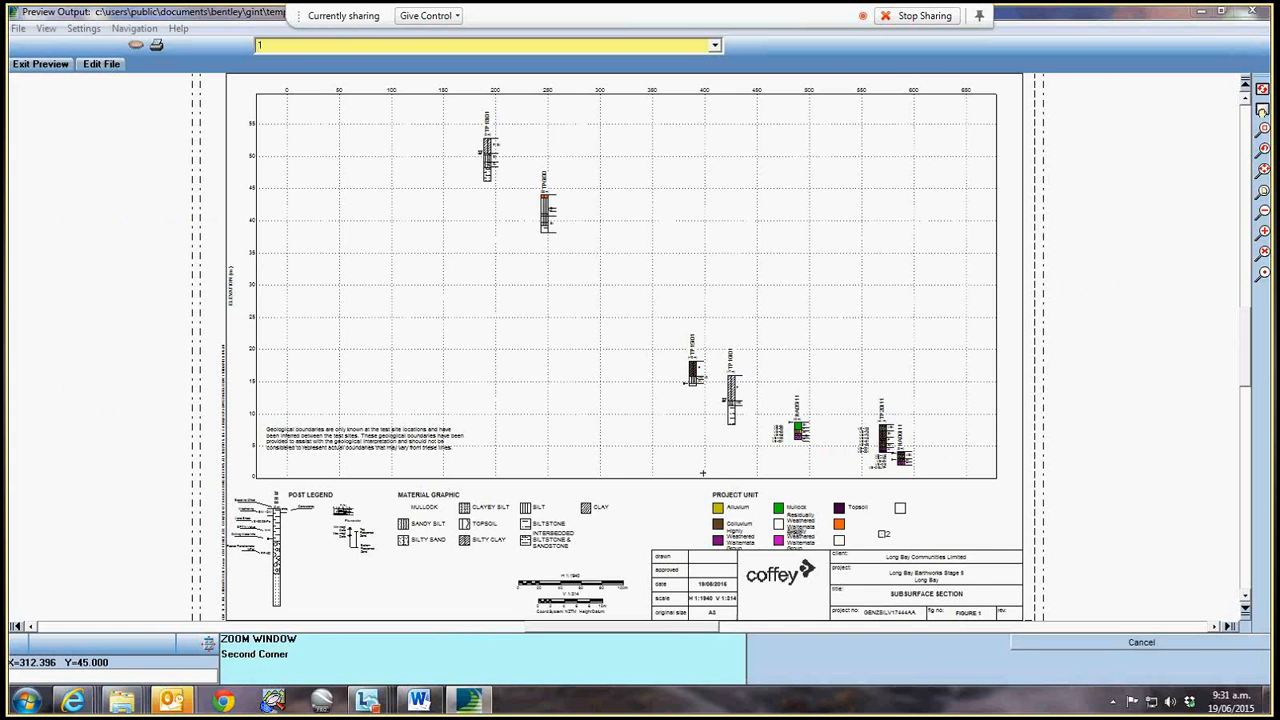
pyautogui.click(944, 550)
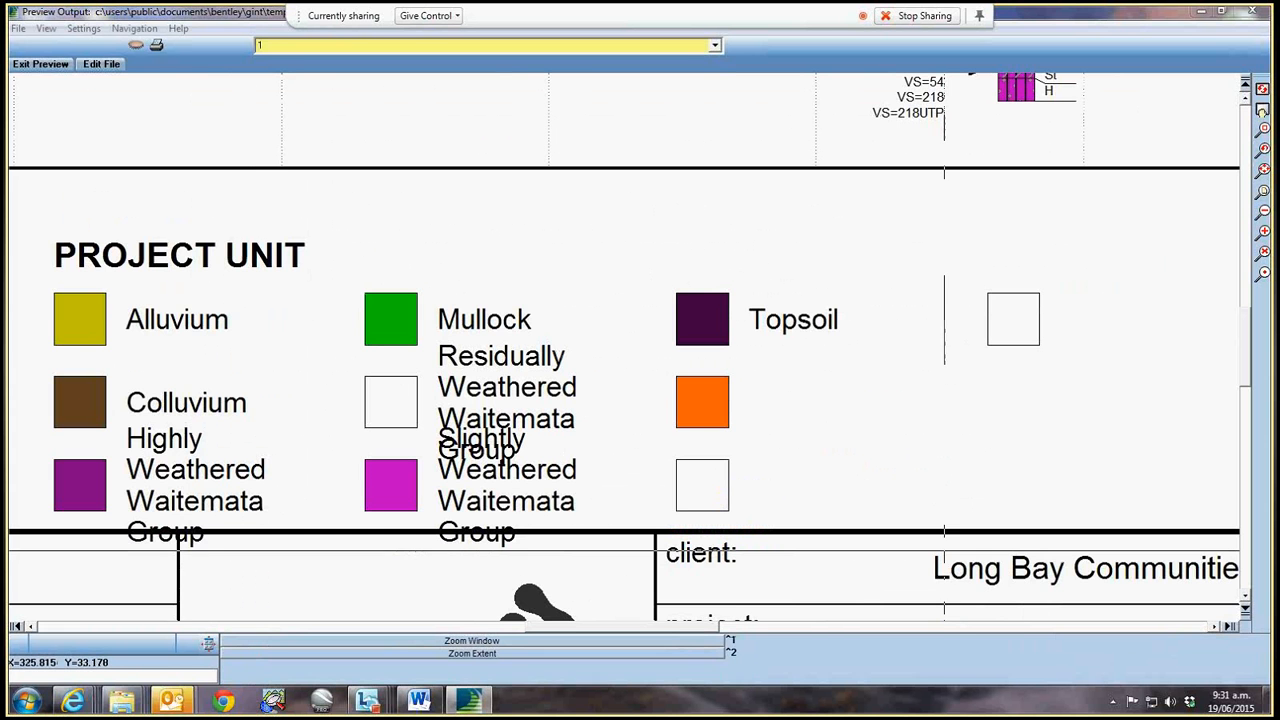
pyautogui.click(1264, 130)
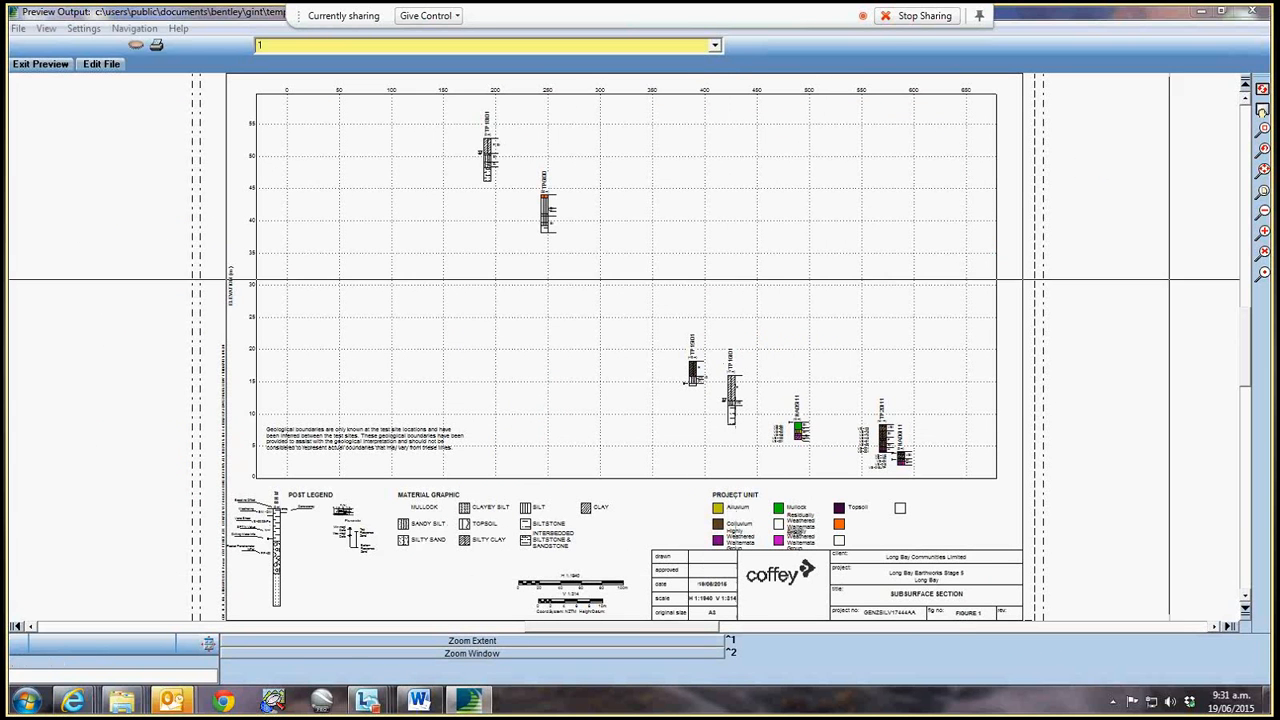
pyautogui.click(99, 65)
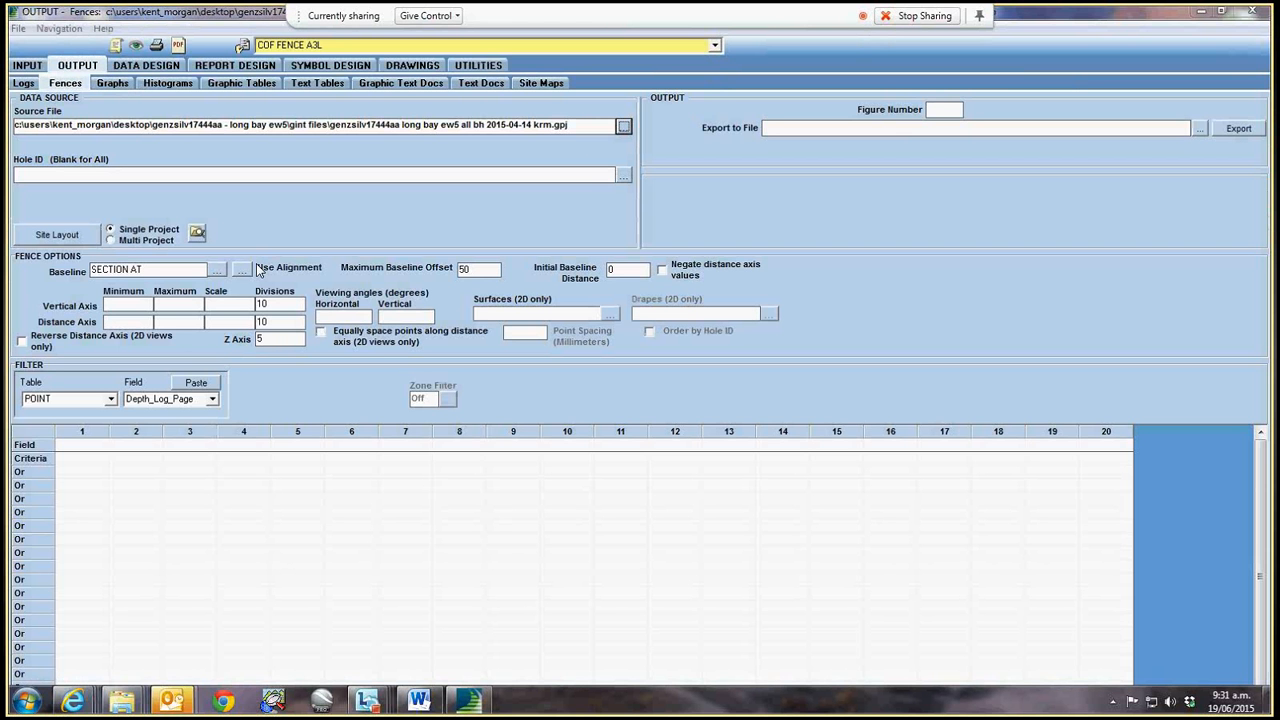
pyautogui.click(145, 303)
pyautogui.write('0')
pyautogui.click(194, 305)
pyautogui.write('300')
pyautogui.doubleClick(160, 304)
pyautogui.press('Delete')
pyautogui.moveTo(135, 304); pyautogui.dragTo(60, 304)
pyautogui.press('Delete')
# - Add the CURRENT SURFACE, EXISTING GROUND SURFACE and FINAL SURFACE to the fence and preview the section with the existing report variables
pyautogui.click(617, 314)
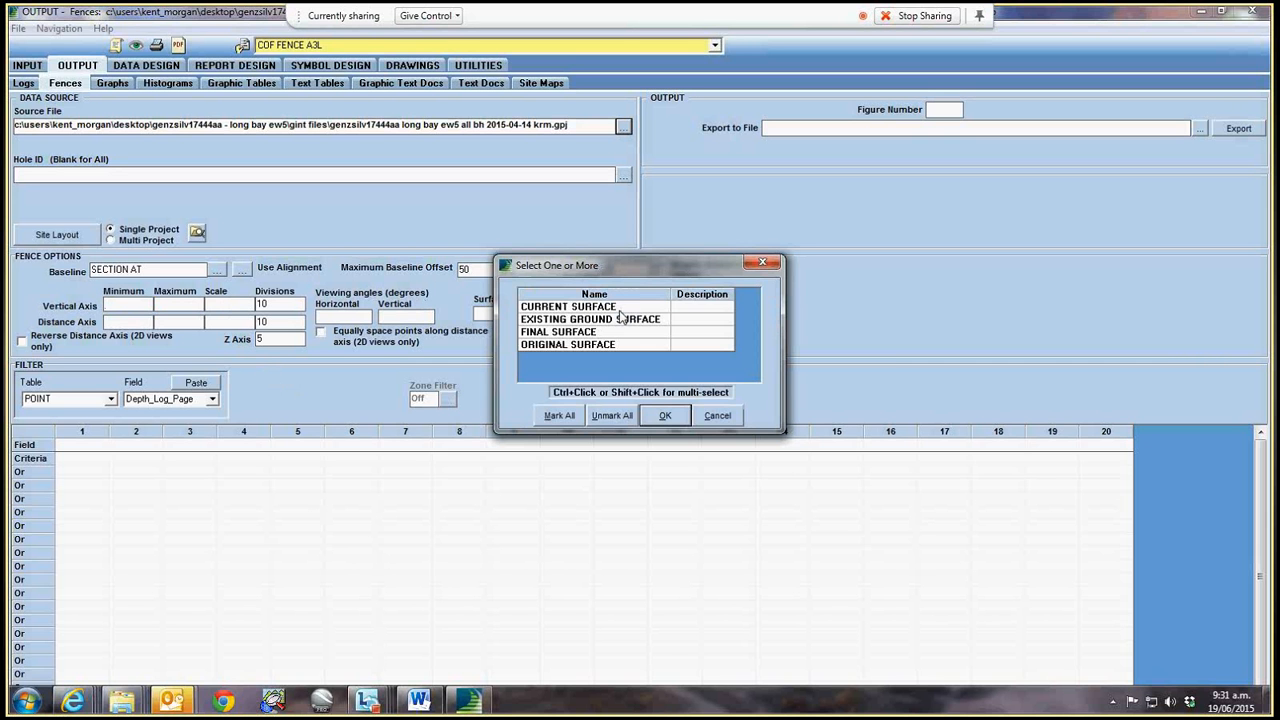
pyautogui.click(616, 306)
pyautogui.keyDown('ctrl'); pyautogui.click(616, 319); pyautogui.keyUp('ctrl')
pyautogui.keyDown('ctrl'); pyautogui.click(615, 332); pyautogui.keyUp('ctrl')
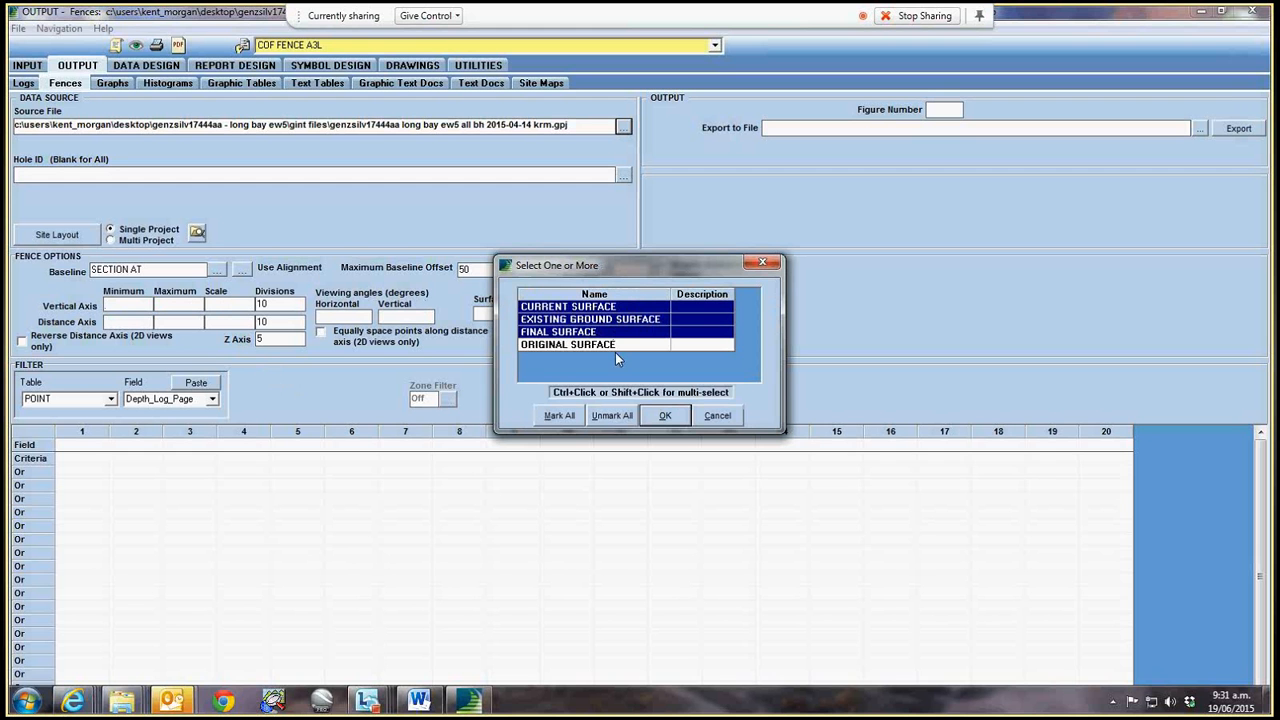
pyautogui.click(665, 416)
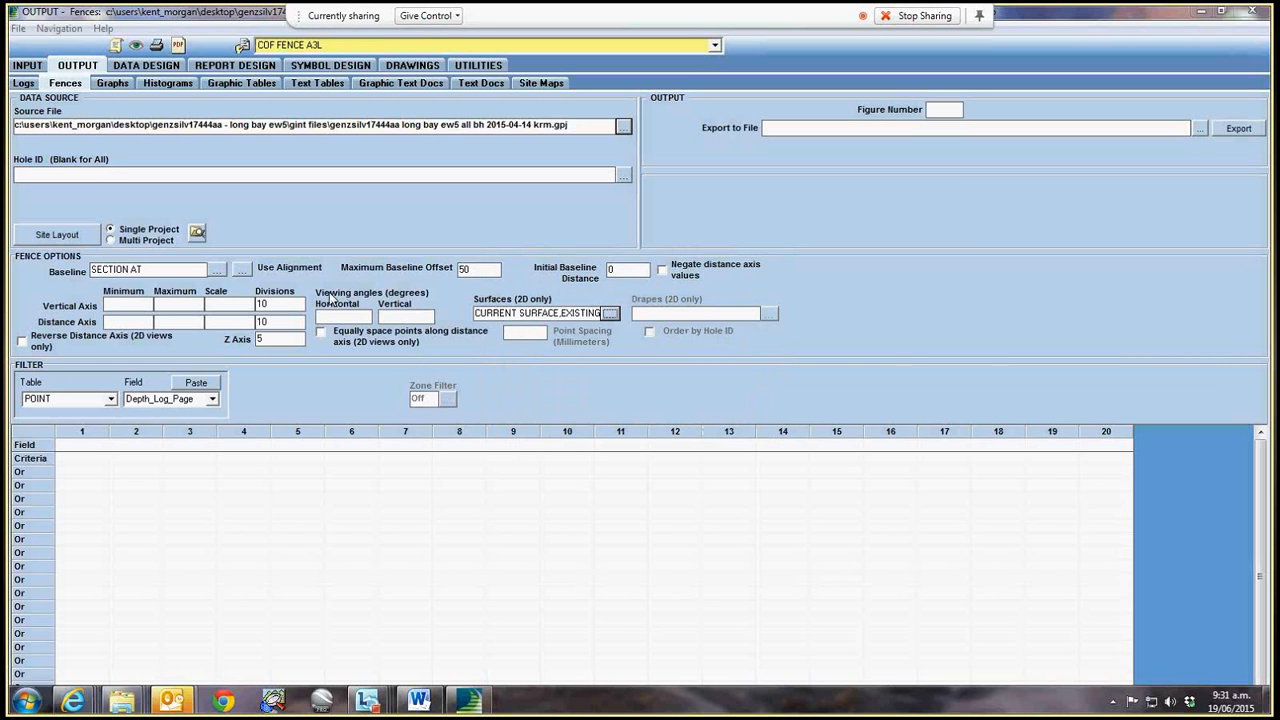
pyautogui.click(136, 45)
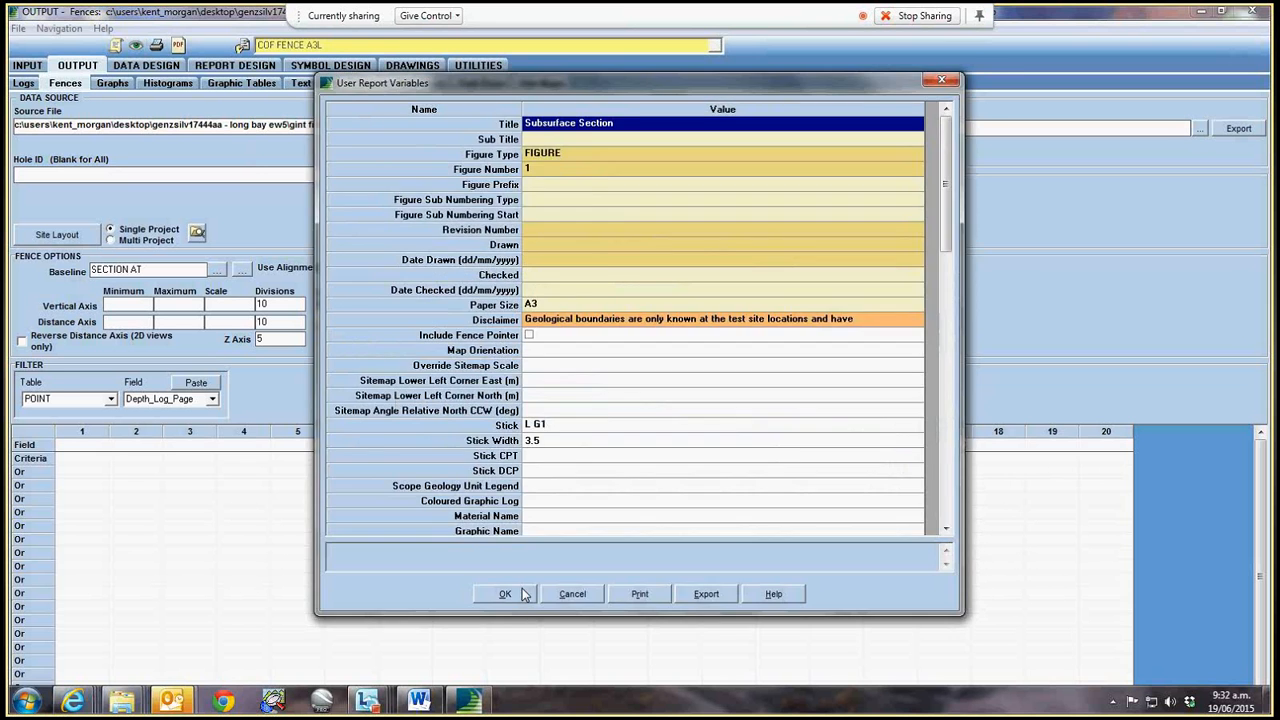
pyautogui.click(505, 594)
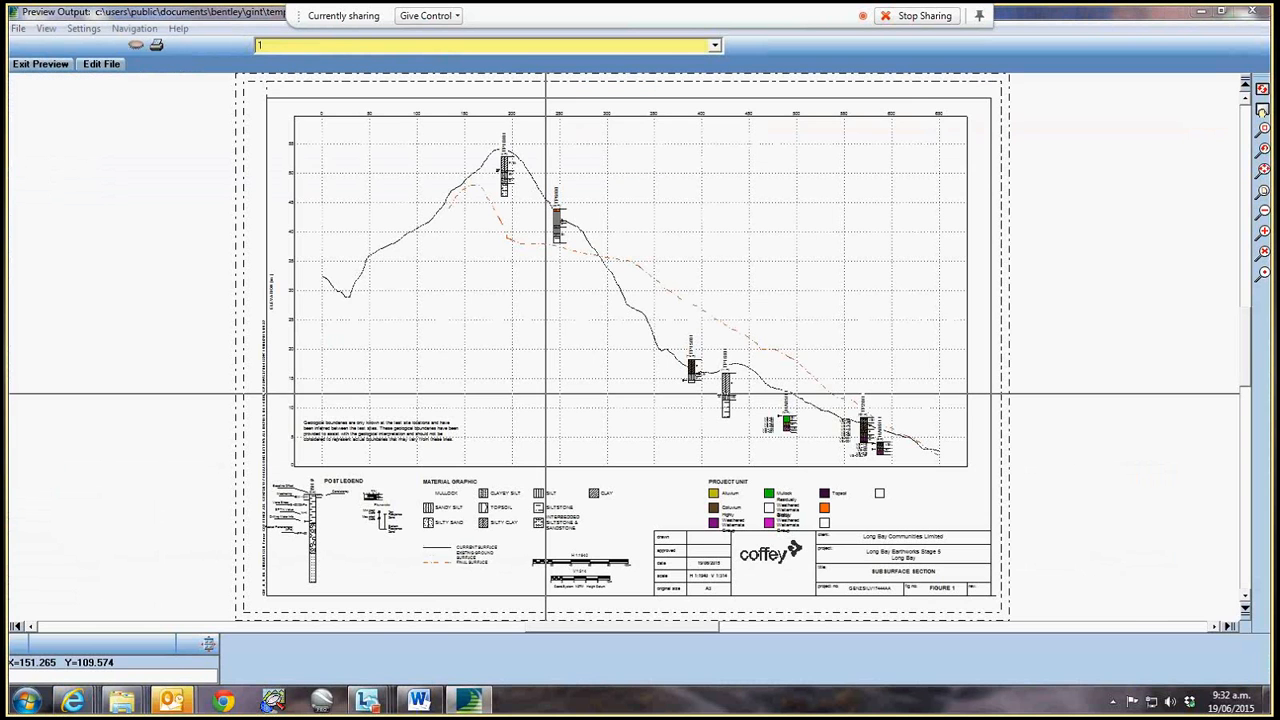
# - Check the horizontal and vertical scales in the section's title block and exit the preview
pyautogui.click(1264, 130)
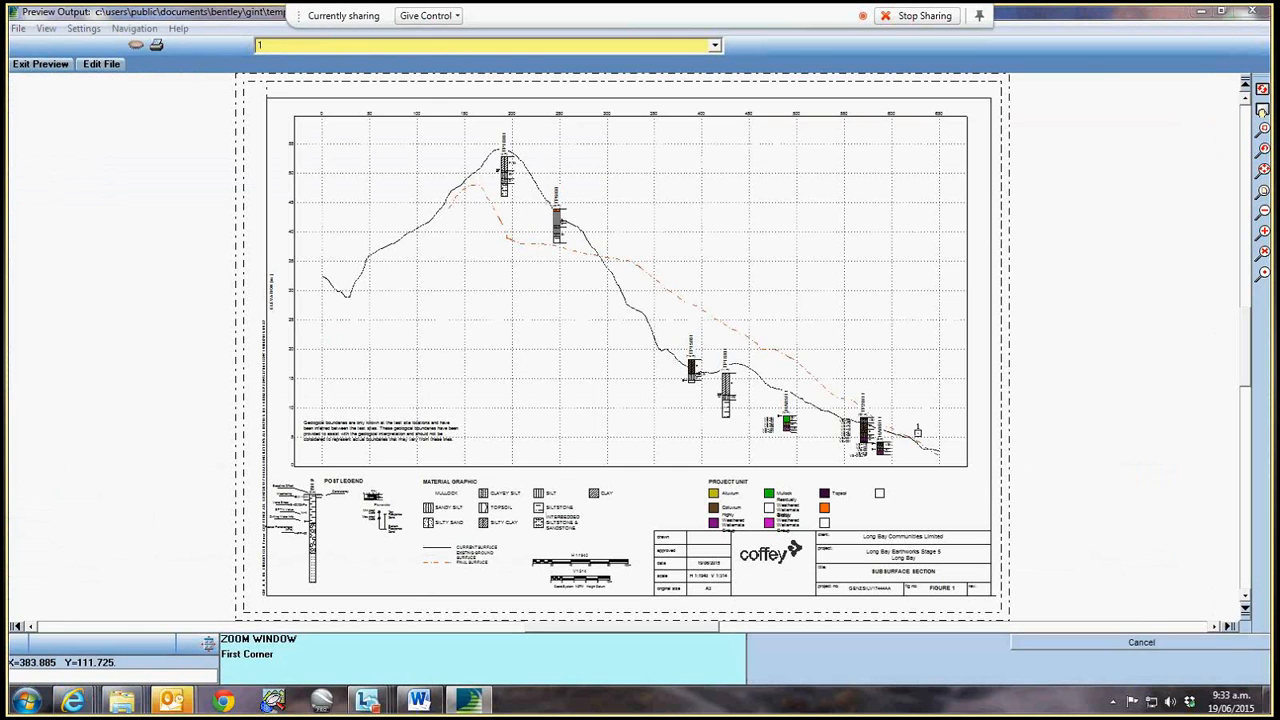
pyautogui.click(656, 555)
pyautogui.click(741, 593)
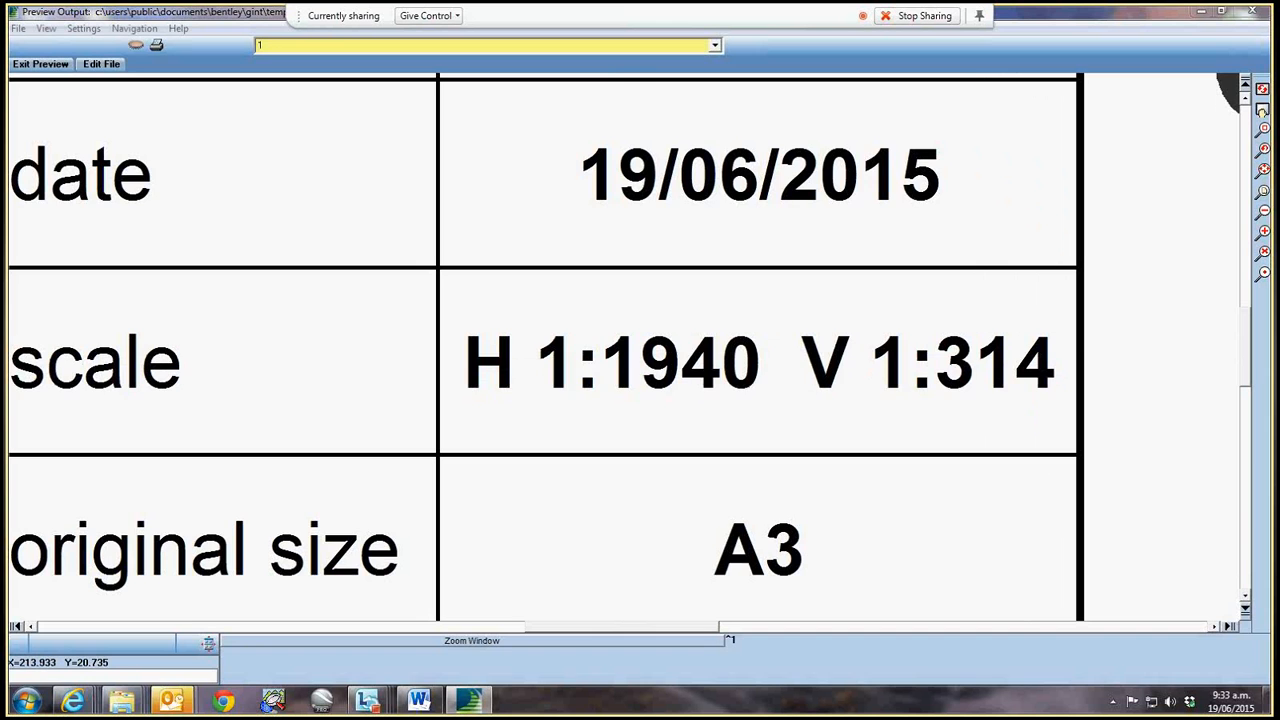
pyautogui.click(41, 64)
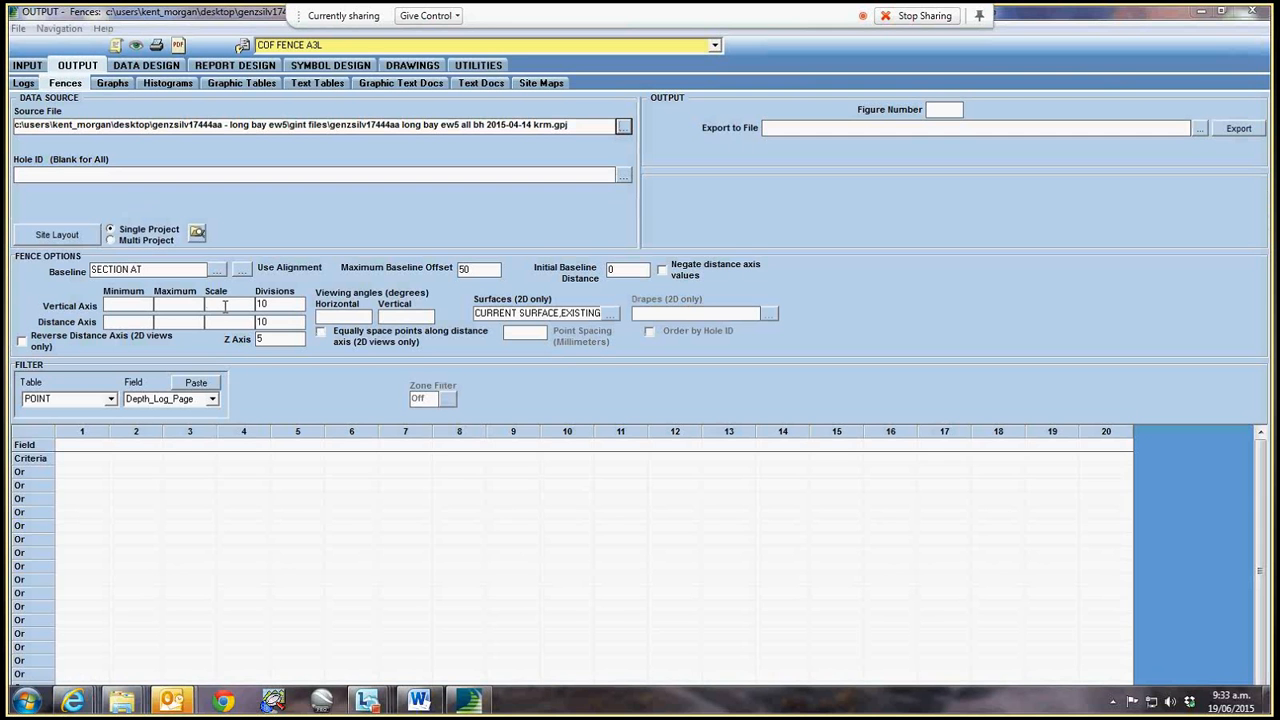
pyautogui.write('1000')
pyautogui.press('BackSpace')
pyautogui.press('BackSpace')
pyautogui.press('BackSpace')
pyautogui.press('BackSpace')
pyautogui.write('2')
pyautogui.press('BackSpace')
# - Set the fence's distance axis scale to 2 and its vertical axis scale to .4
pyautogui.click(228, 317)
pyautogui.write('2')
pyautogui.click(28, 702)
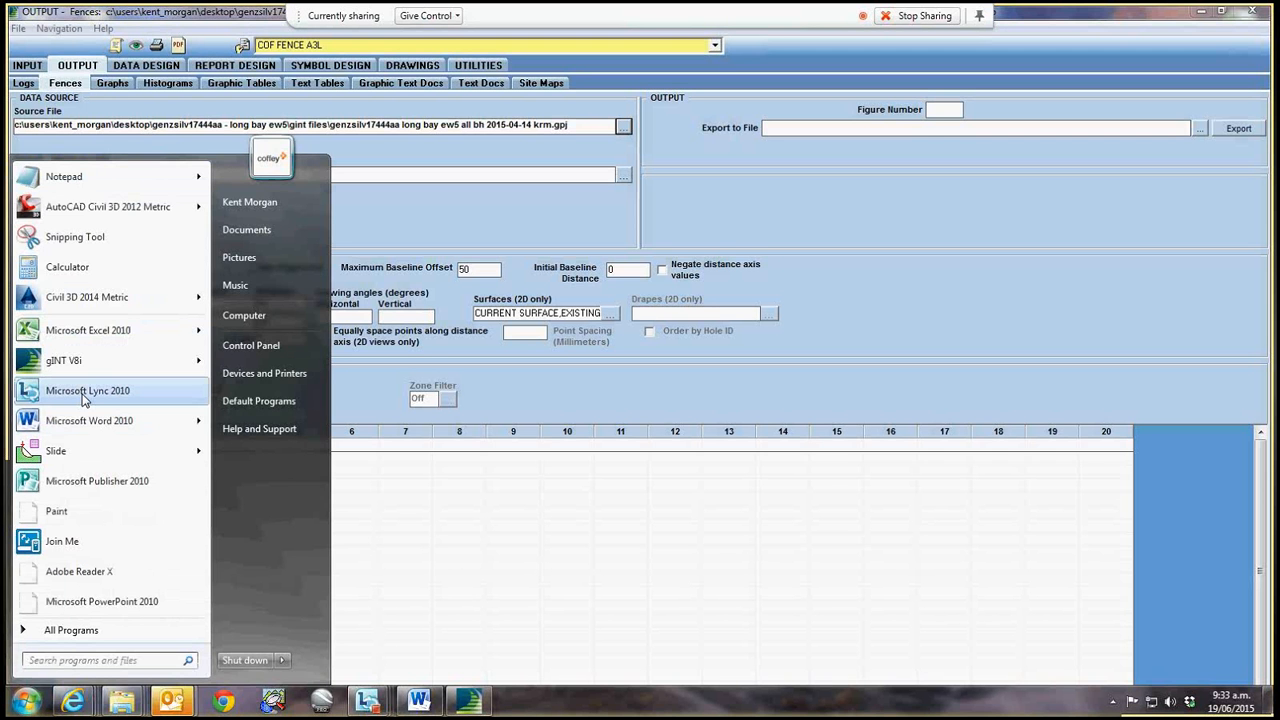
pyautogui.click(487, 203)
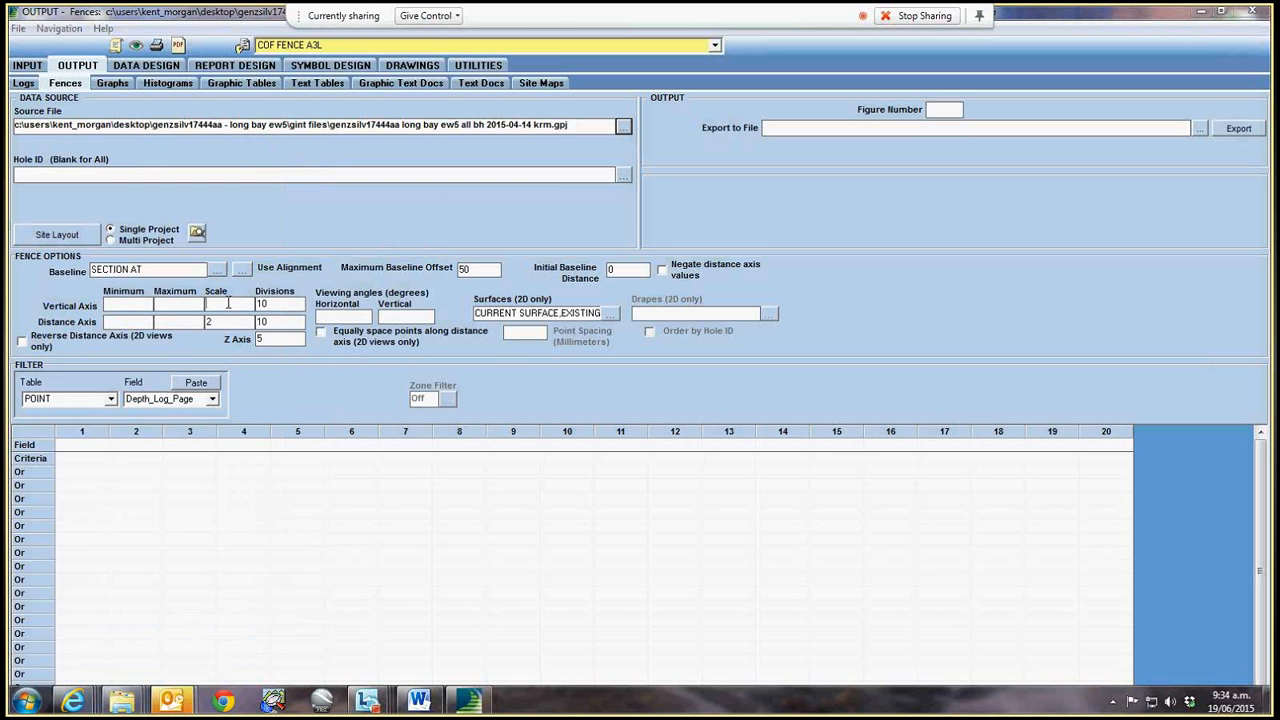
pyautogui.write('.4')
pyautogui.click(121, 304)
# - Start previewing the fence and set the report title to "Section AT" and the figure number to 02
pyautogui.click(136, 45)
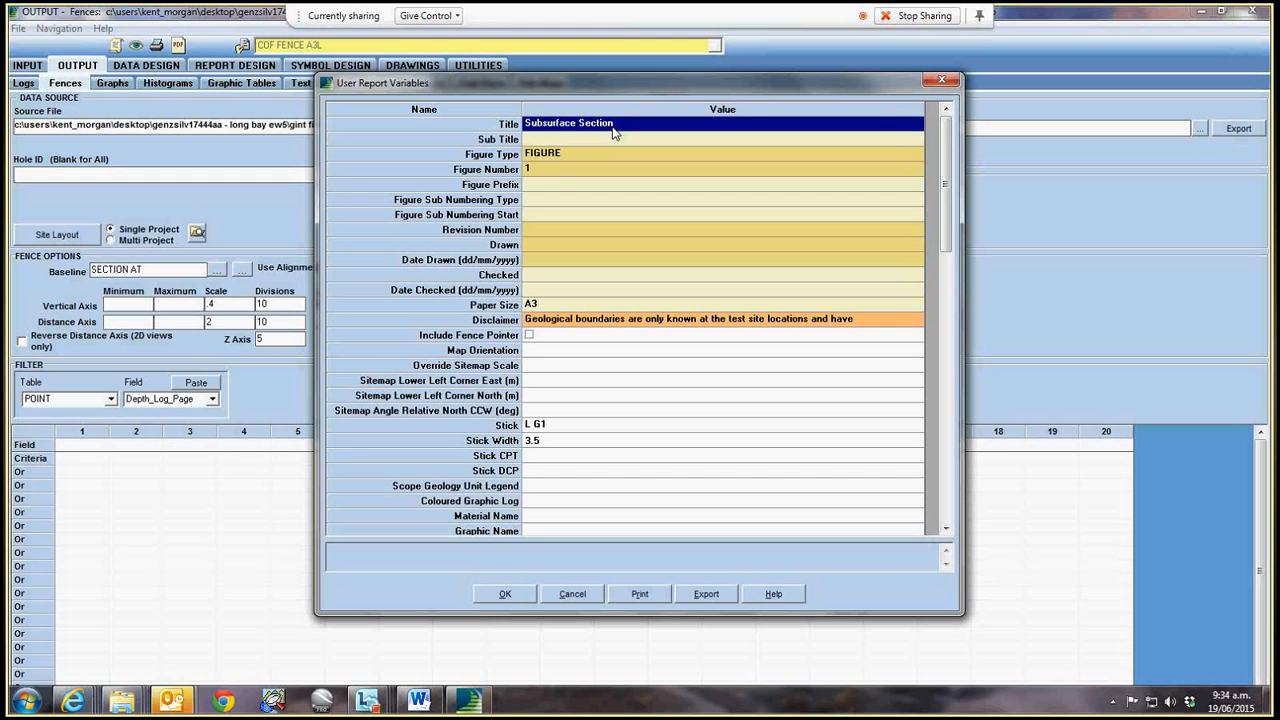
pyautogui.write('Section AT')
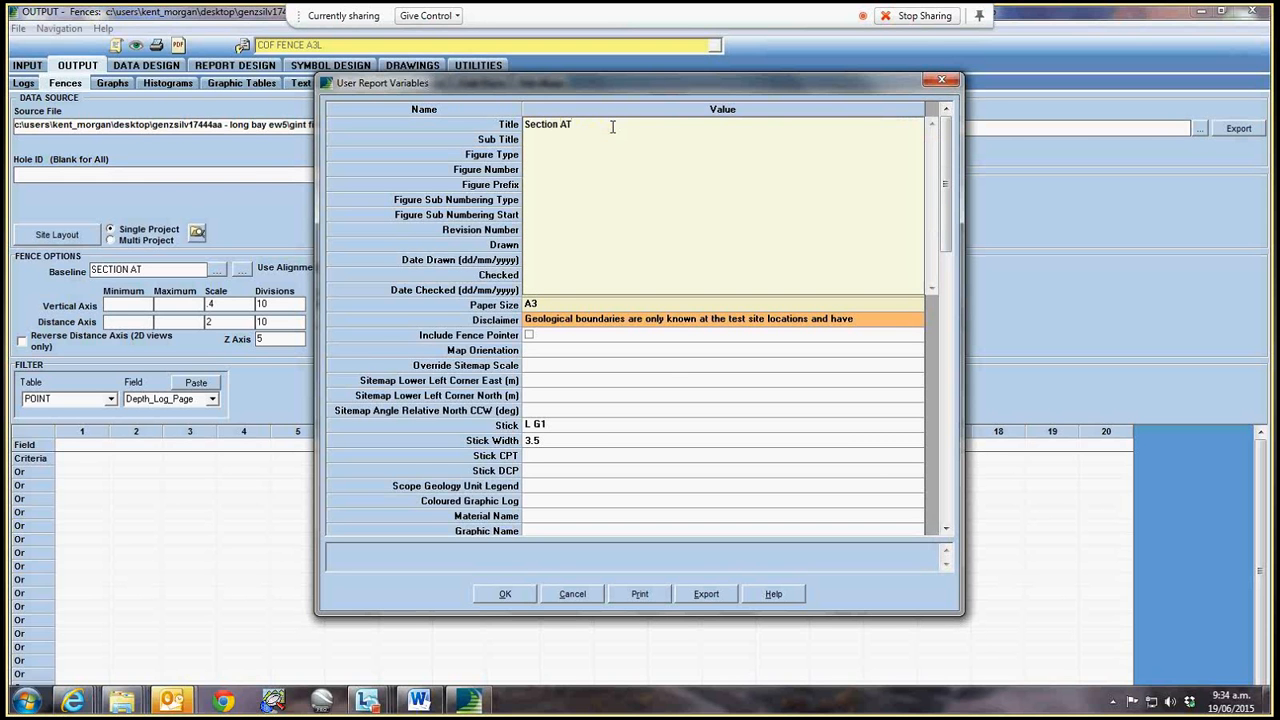
pyautogui.click(672, 379)
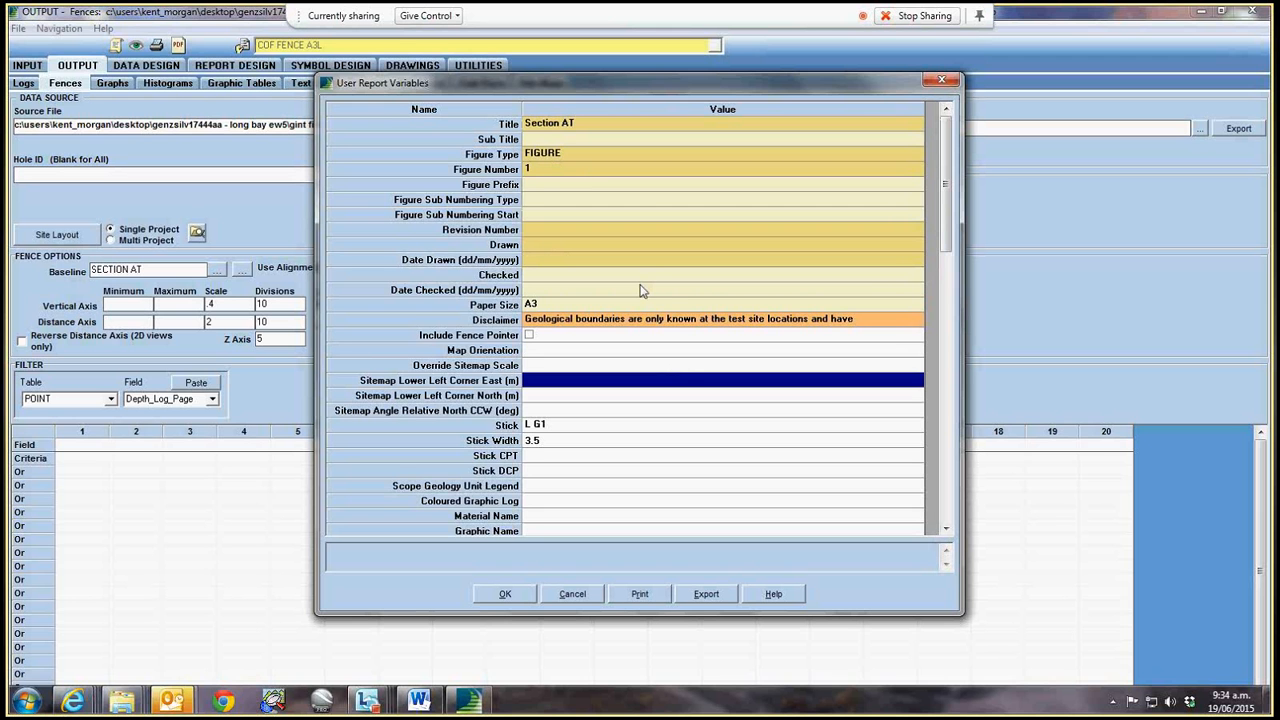
pyautogui.click(597, 157)
pyautogui.click(593, 169)
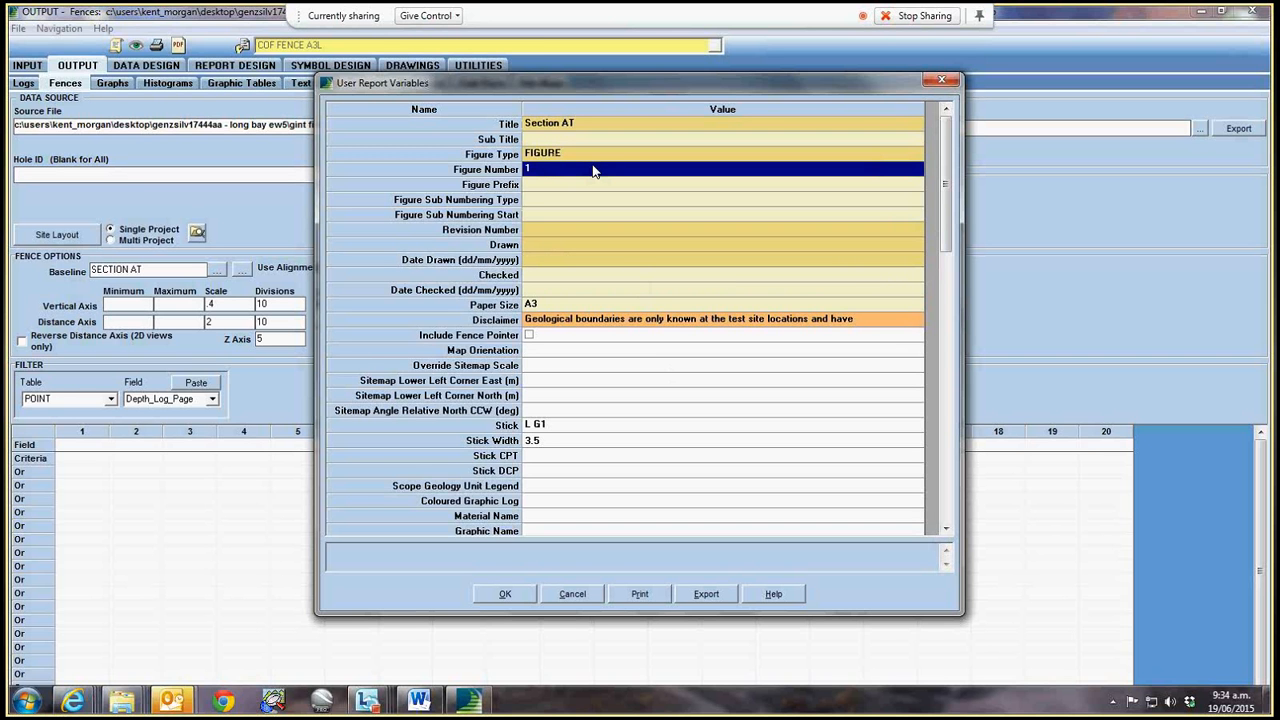
pyautogui.write('02')
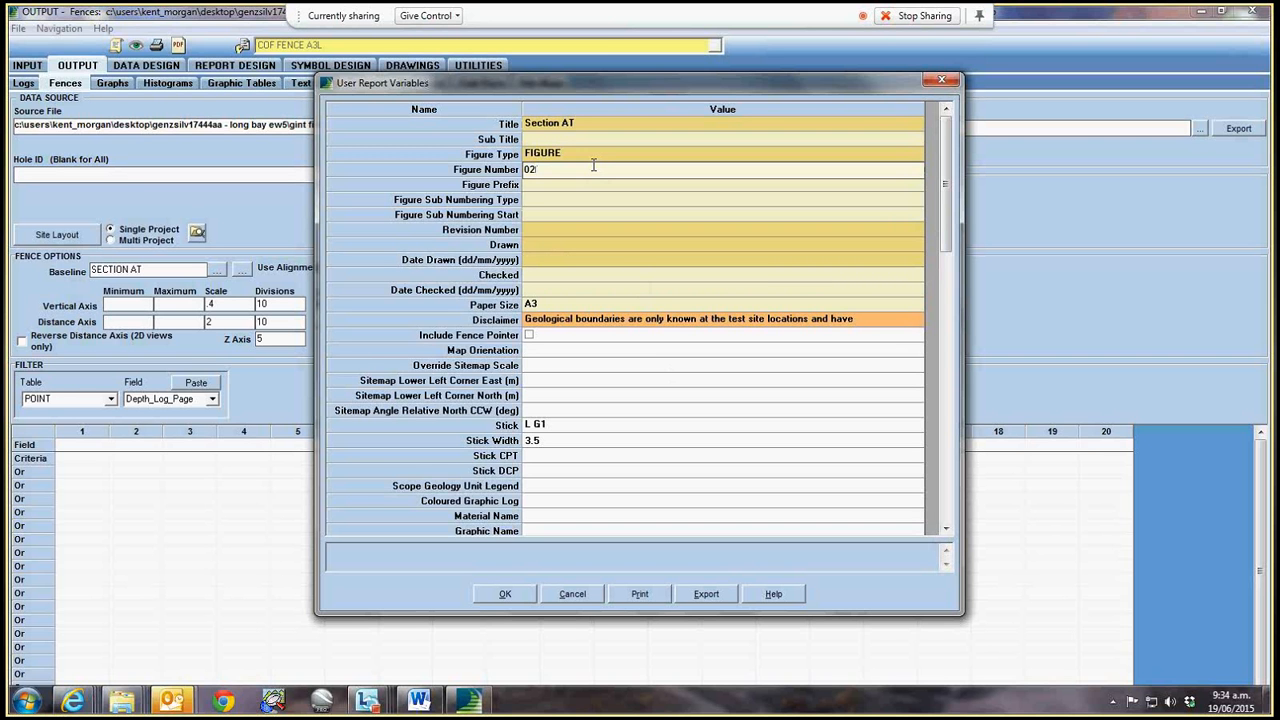
pyautogui.click(600, 201)
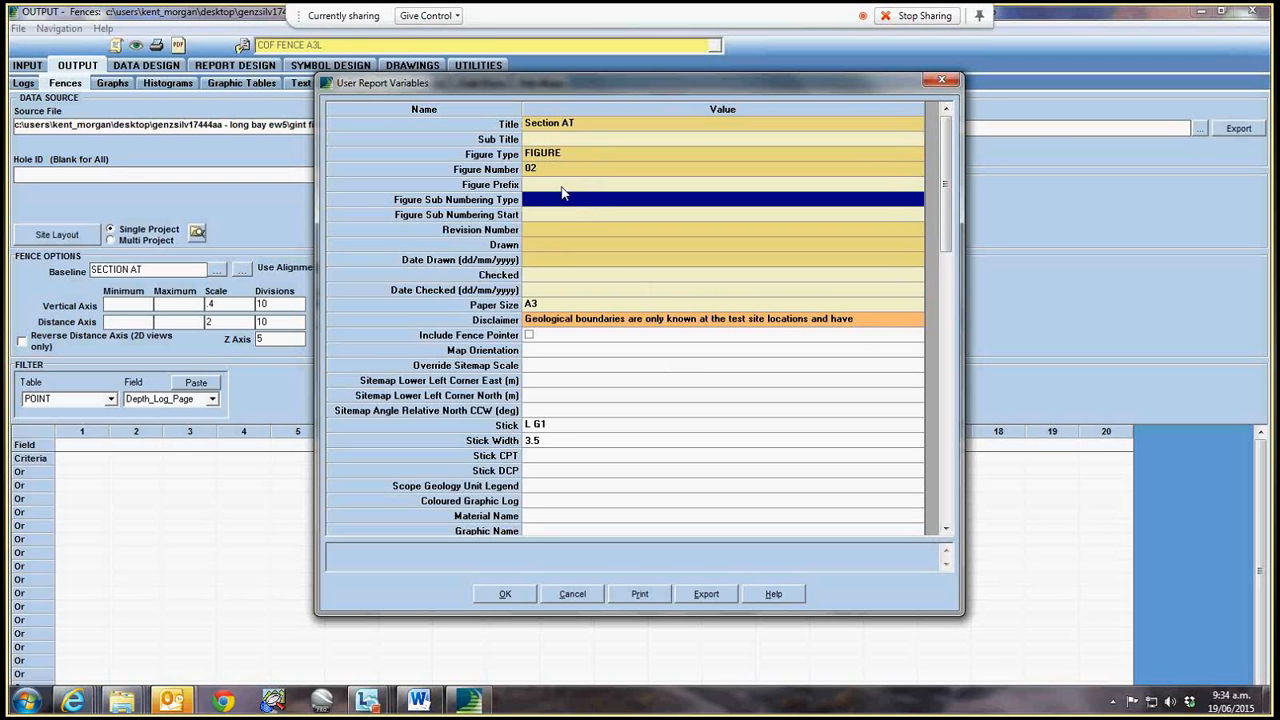
# - Enter the drafter's initials as the Drawn report variable, leaving the drawn date and Checked blank
pyautogui.click(555, 243)
pyautogui.write('KRM')
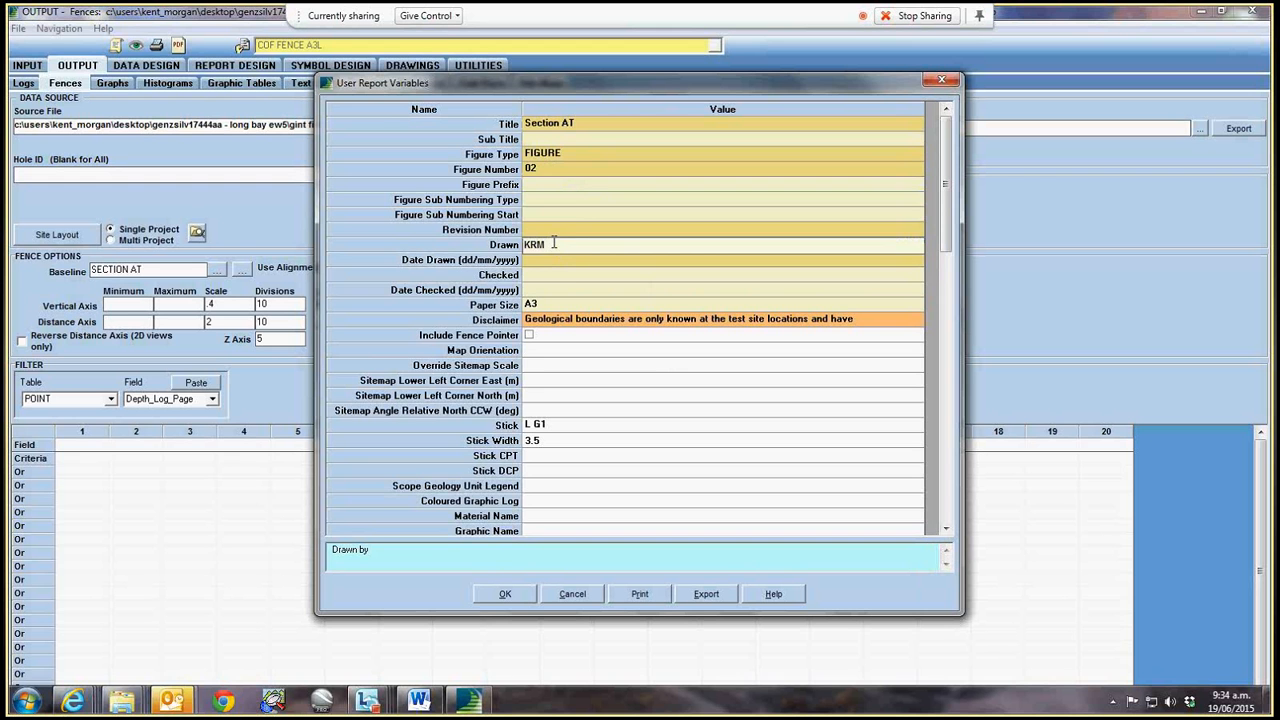
pyautogui.click(562, 264)
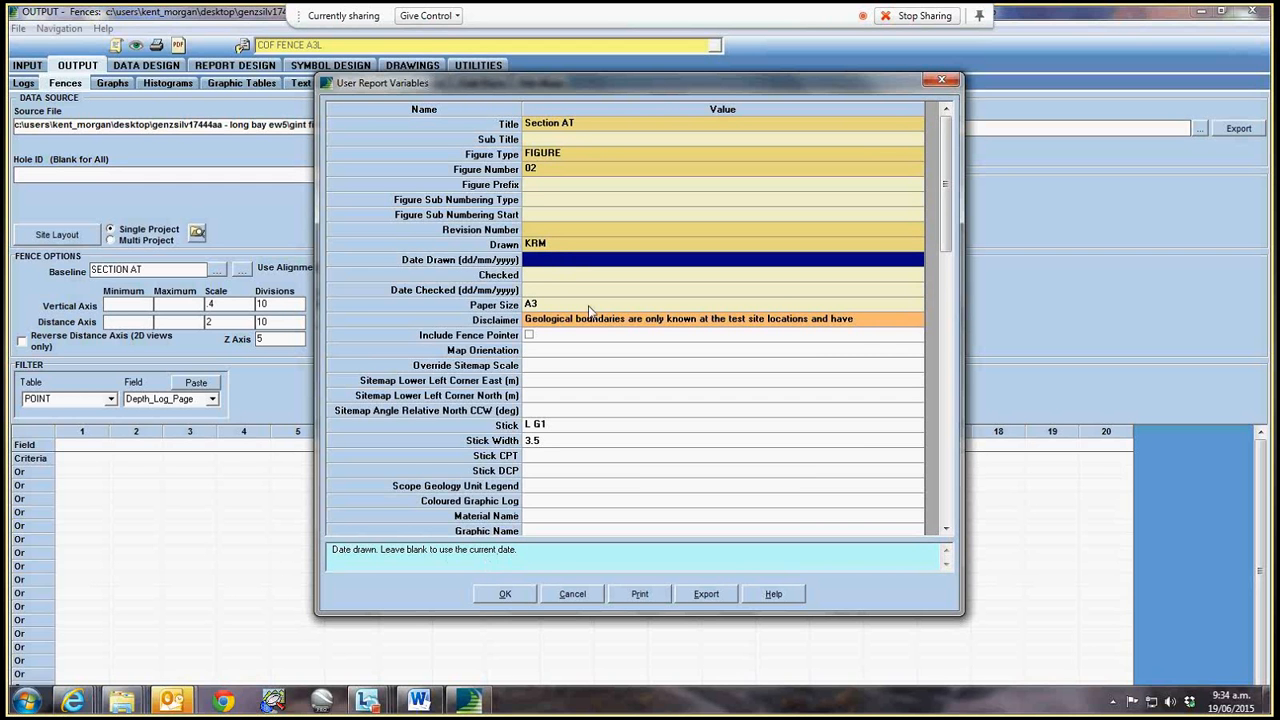
pyautogui.click(566, 276)
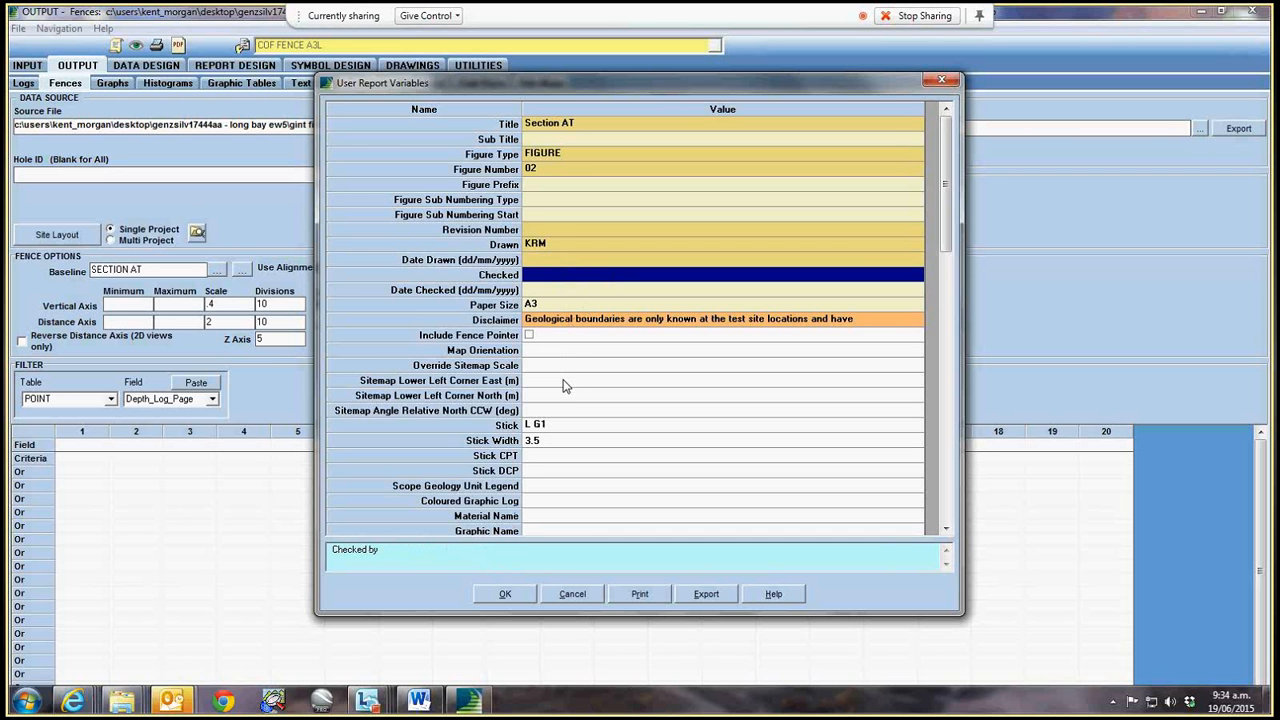
# - Examine the descriptions and options of the Stick, Stick CPT, Material Name, Qc Max and Rf Axis Direction report variables
pyautogui.scroll(-5, 566, 386)
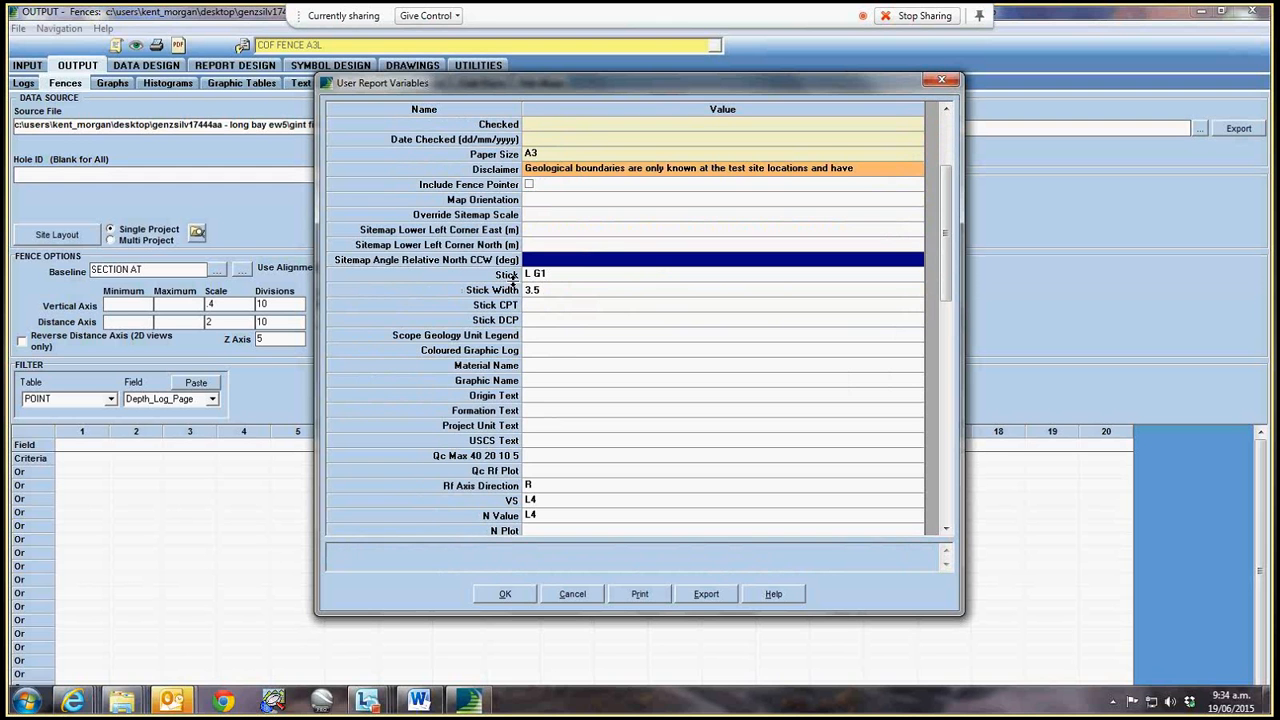
pyautogui.click(540, 276)
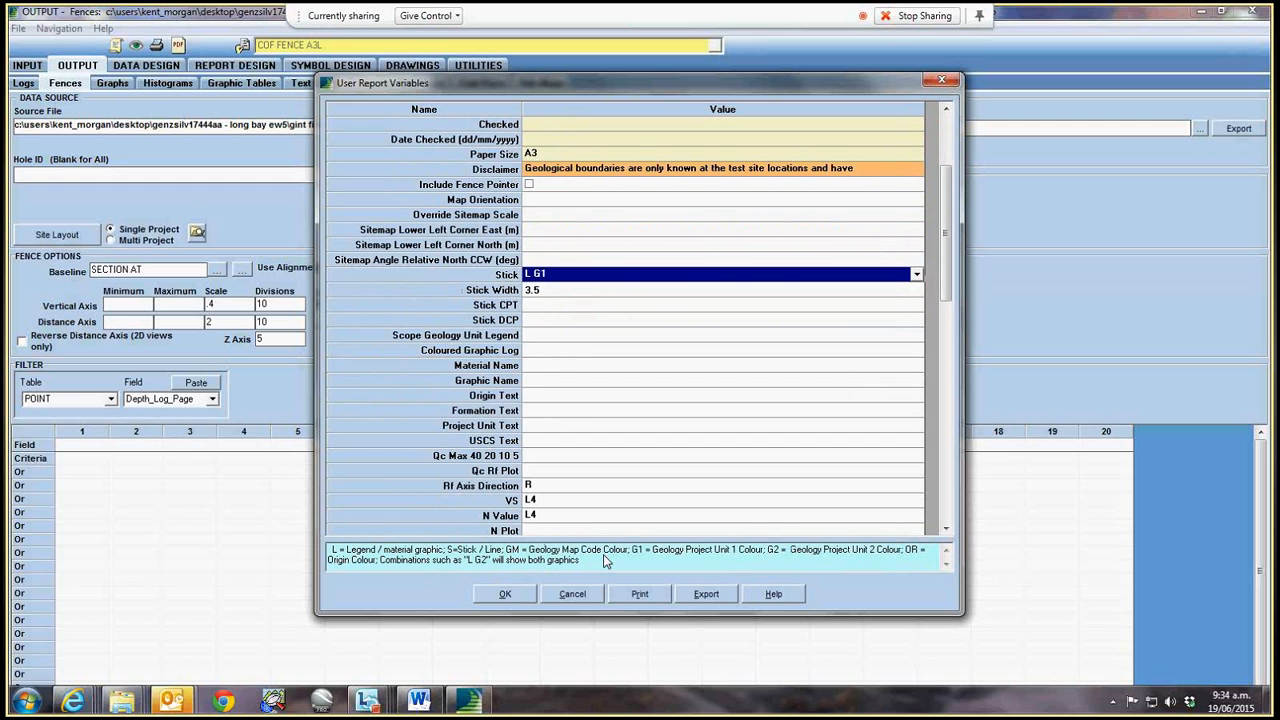
pyautogui.click(553, 309)
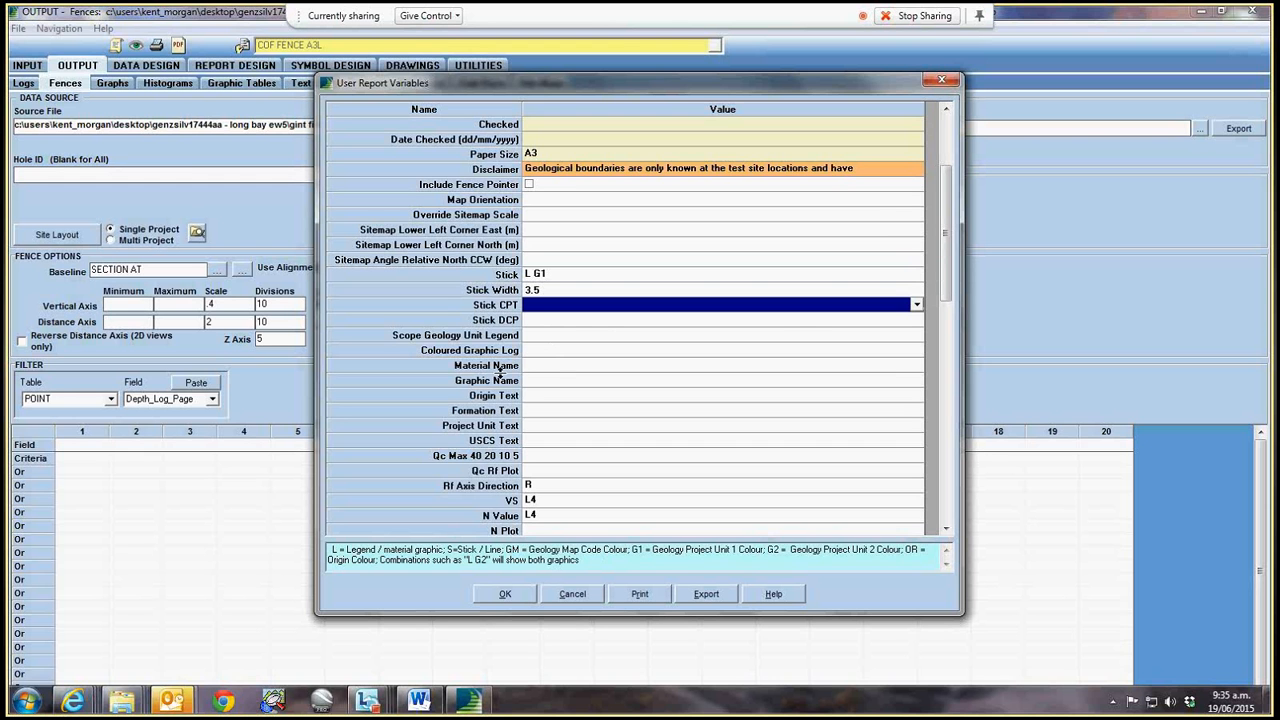
pyautogui.click(505, 366)
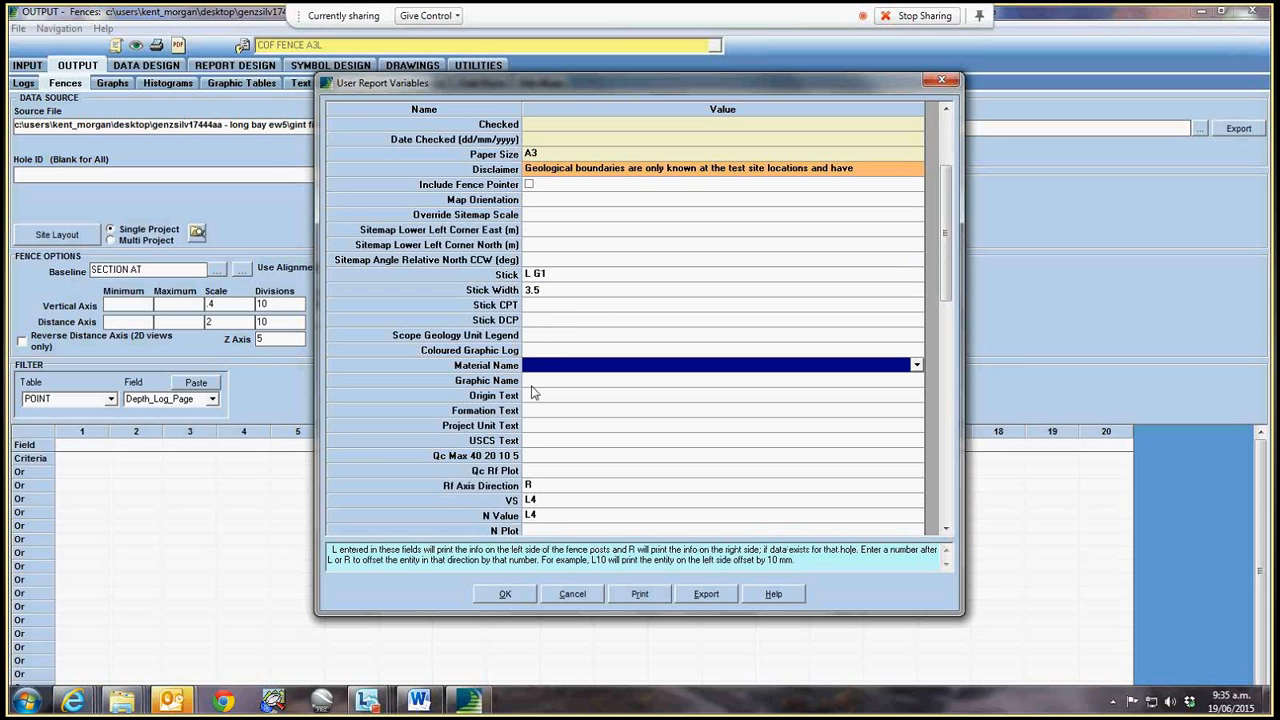
pyautogui.click(548, 456)
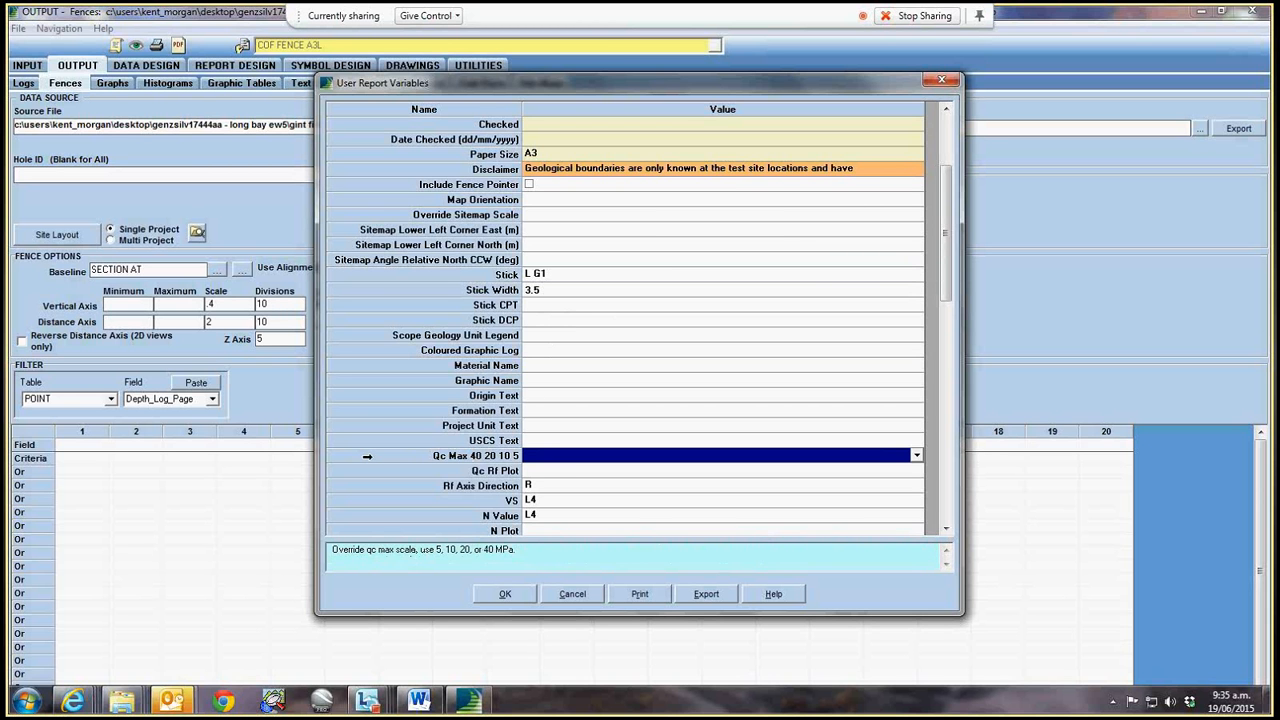
pyautogui.click(913, 455)
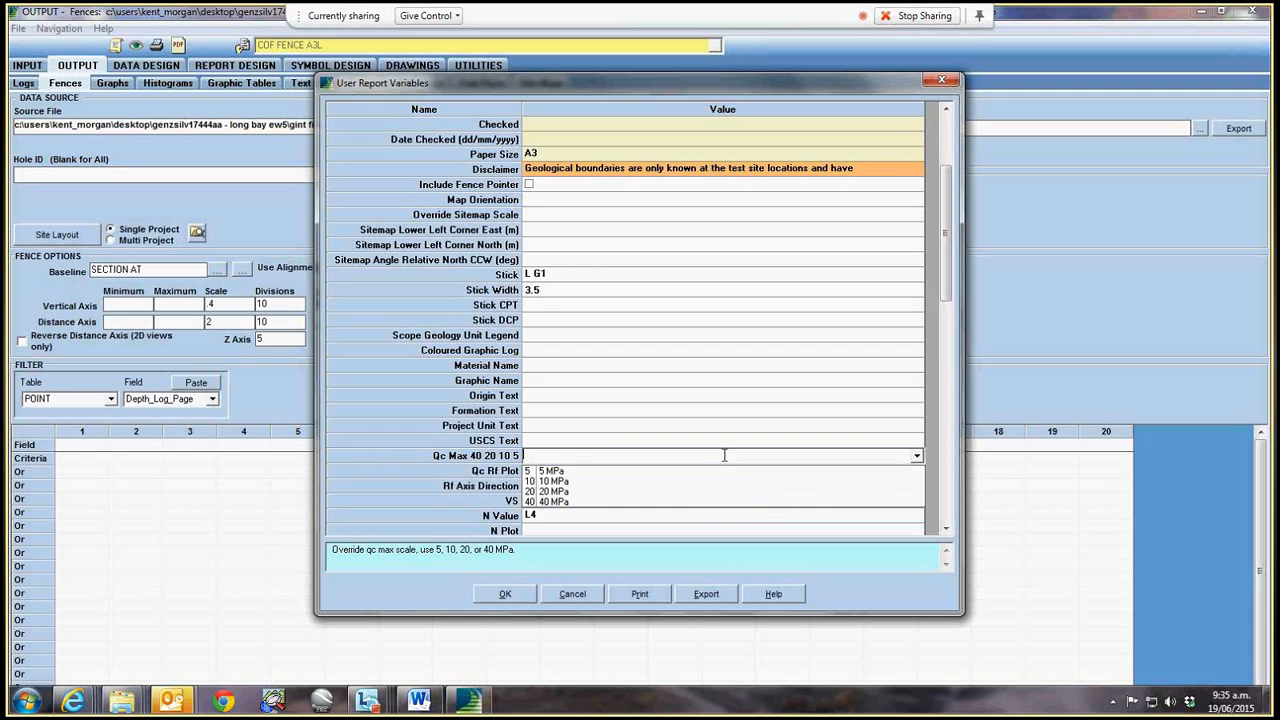
pyautogui.click(726, 453)
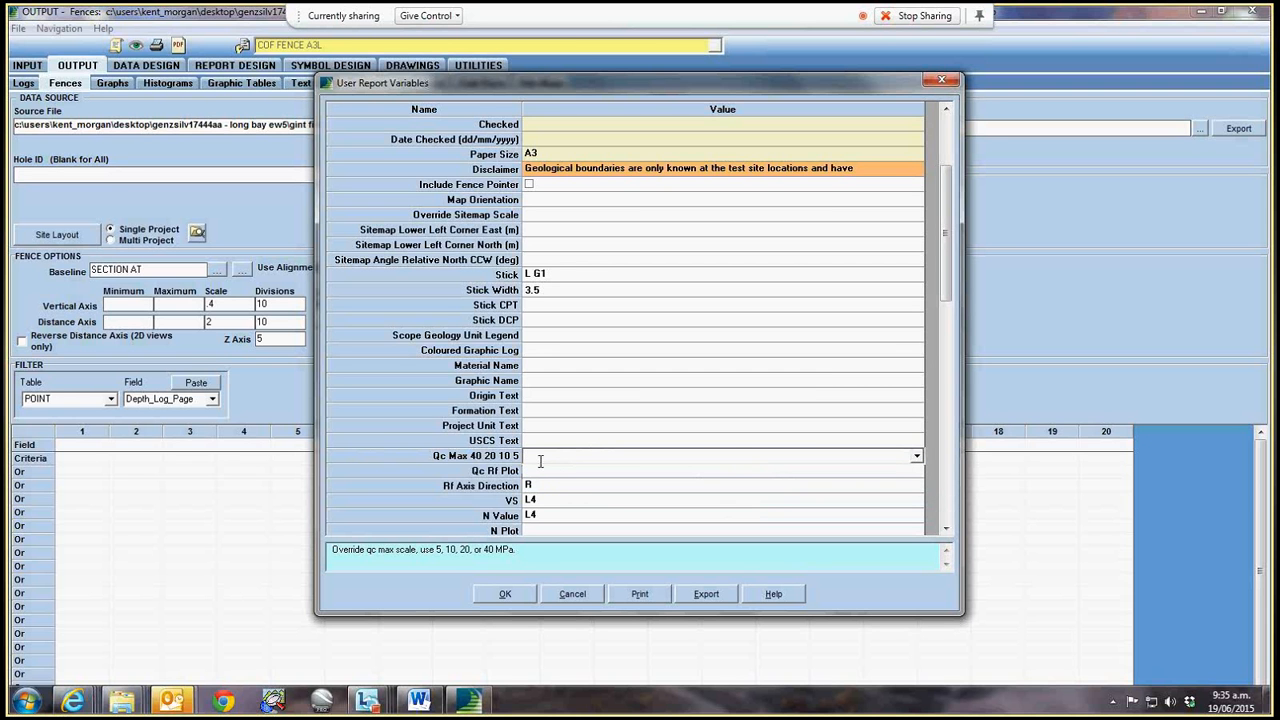
pyautogui.click(538, 470)
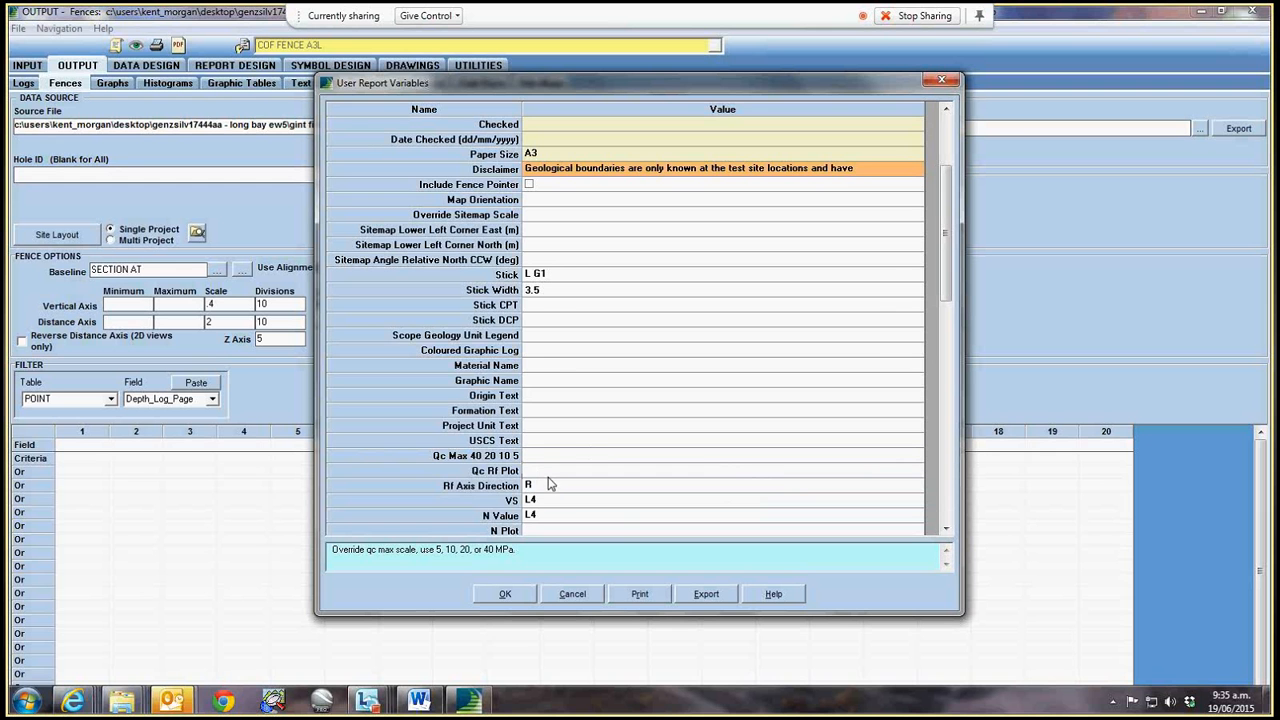
pyautogui.click(552, 489)
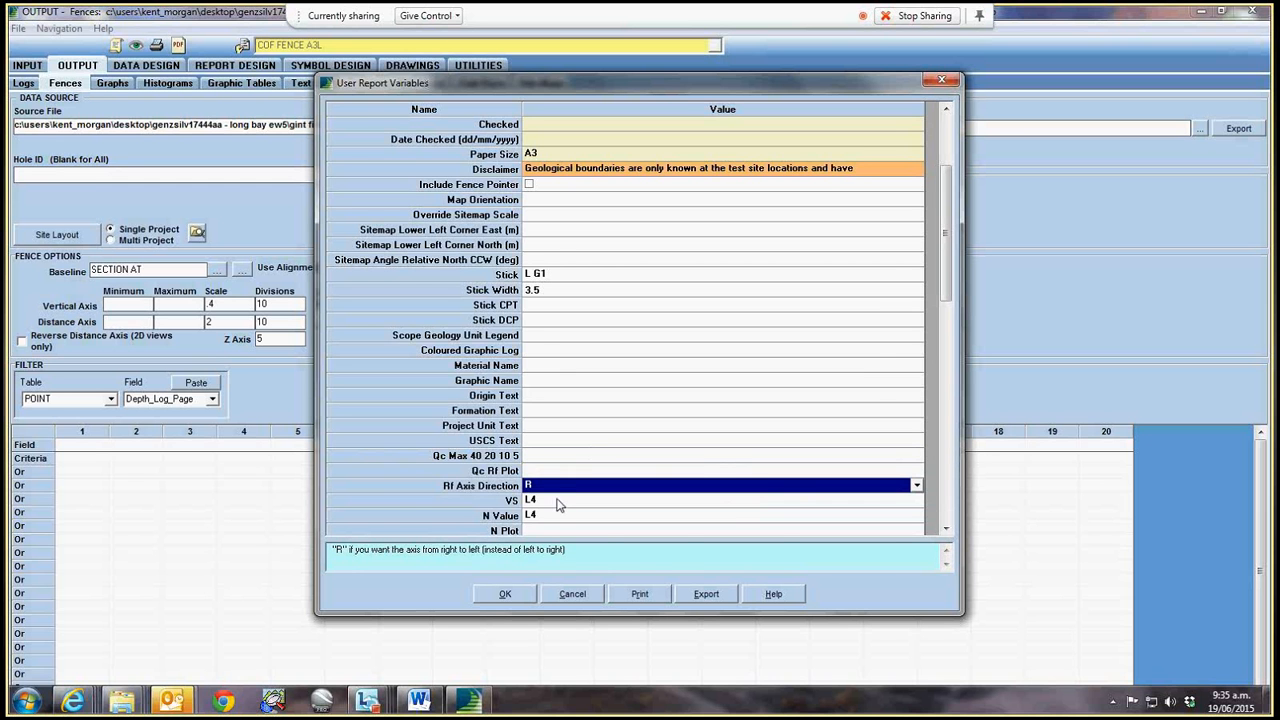
# - Set the VS report variable to L2 and the N Value variable to R2
pyautogui.scroll(-1, 557, 503)
pyautogui.click(545, 456)
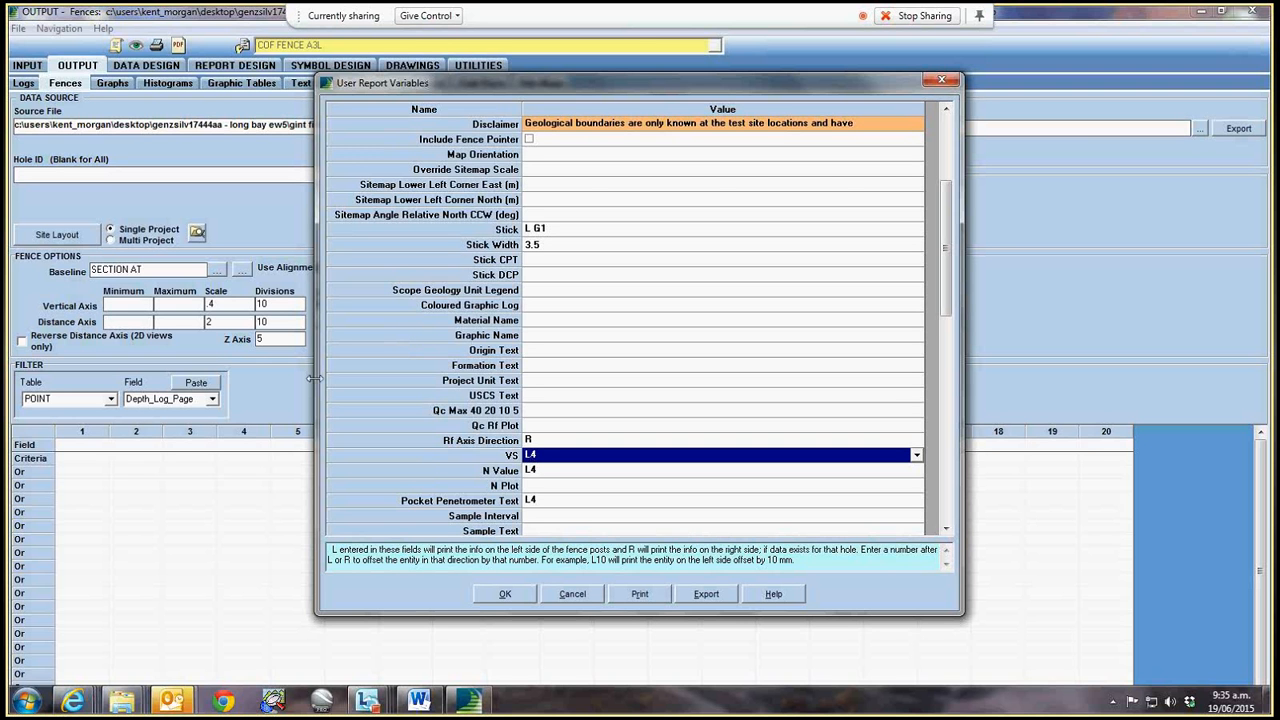
pyautogui.click(548, 455)
pyautogui.press('BackSpace')
pyautogui.write('2')
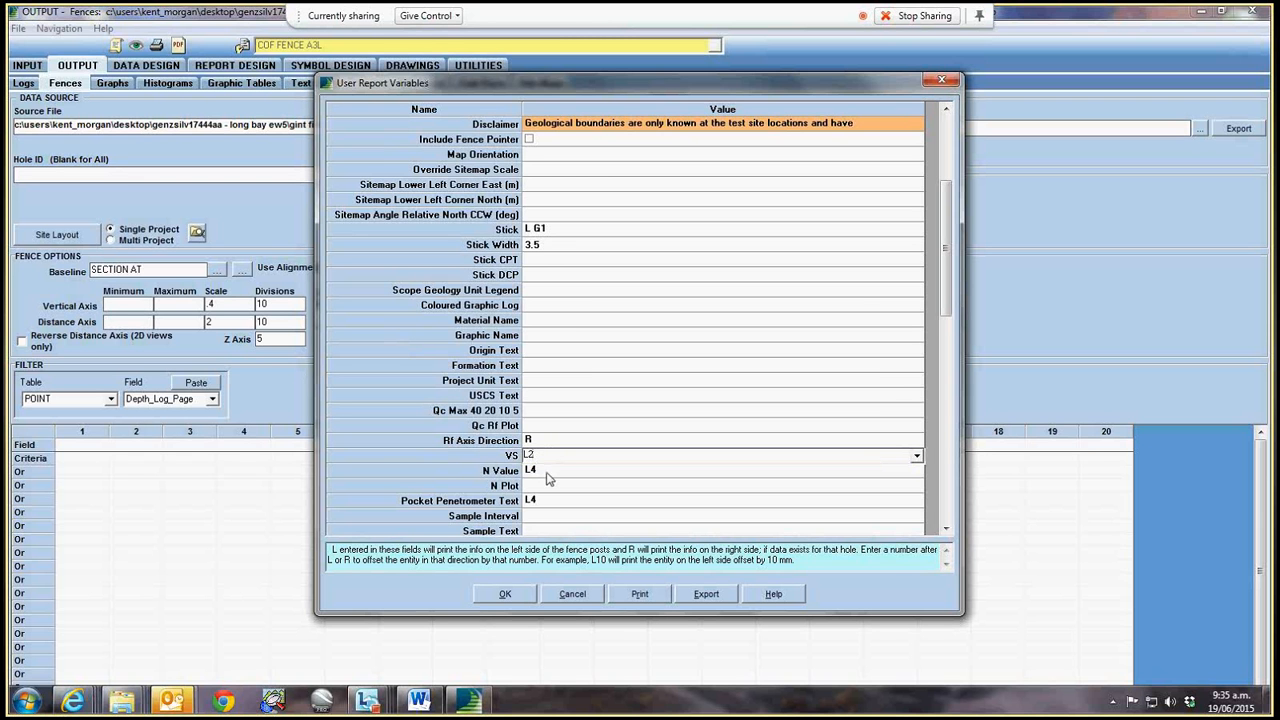
pyautogui.click(535, 471)
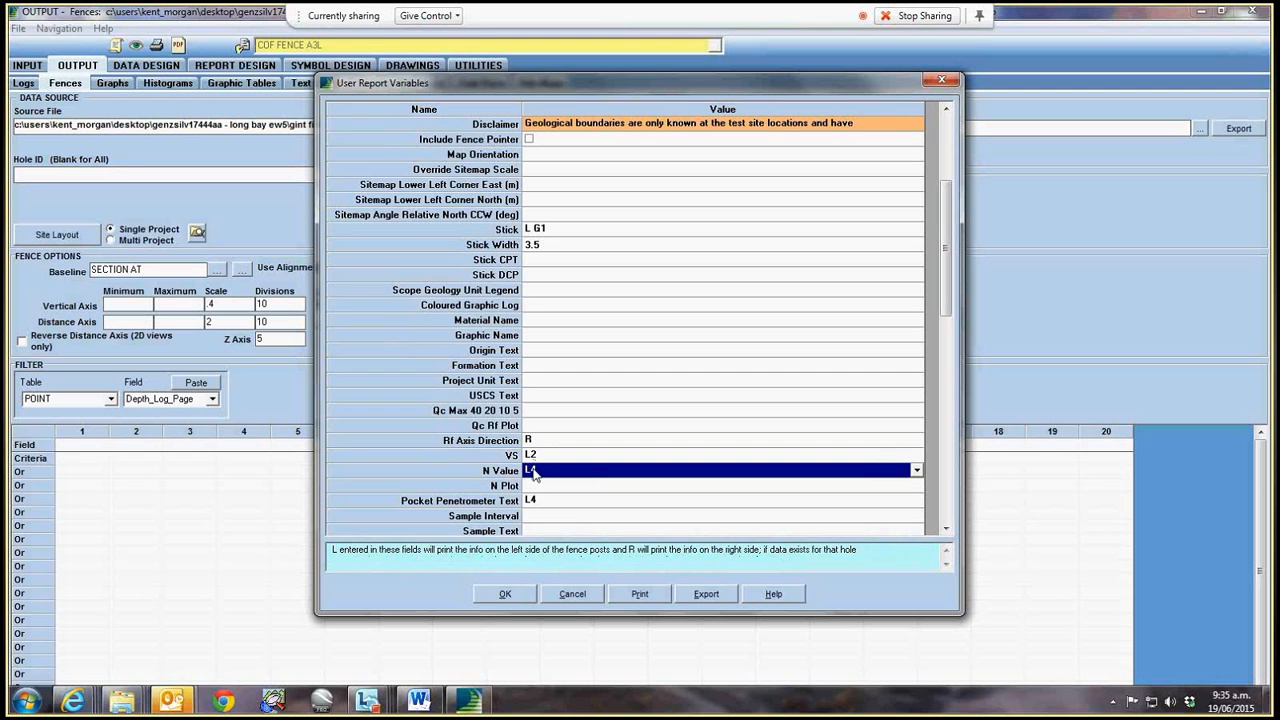
pyautogui.write('L2')
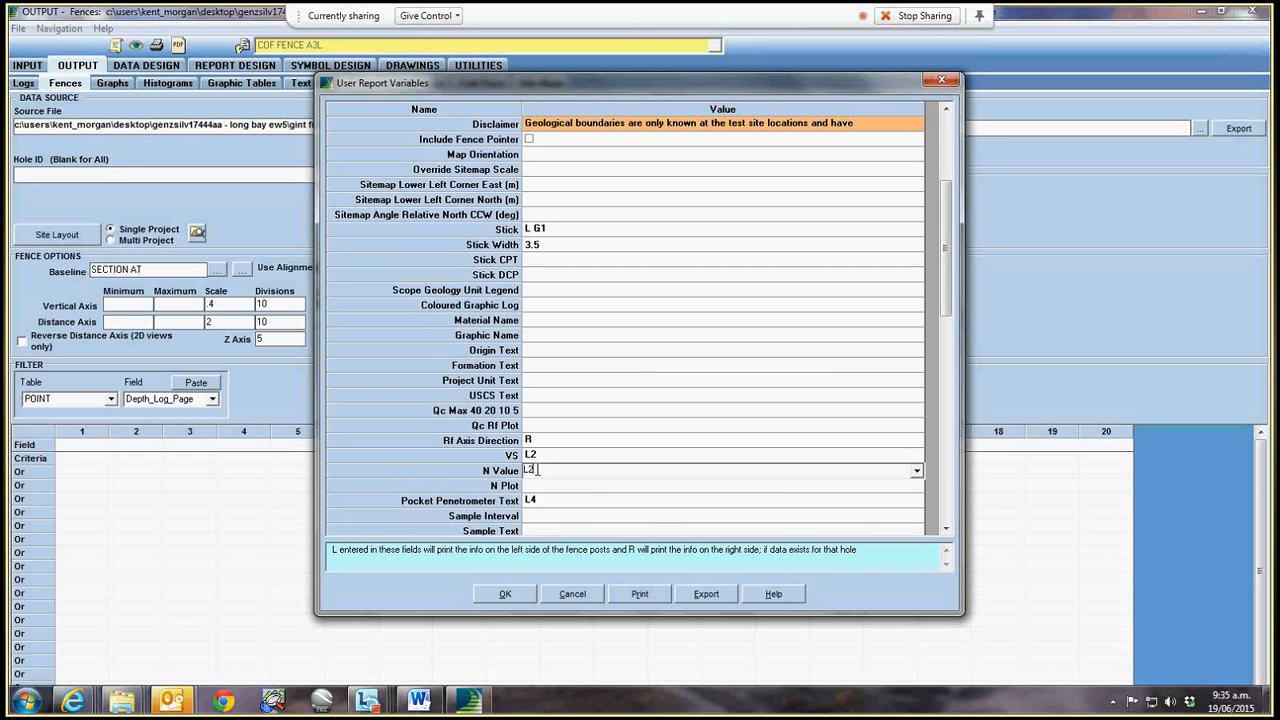
pyautogui.moveTo(538, 470); pyautogui.dragTo(493, 469)
pyautogui.write('R2')
# - Place the N Plot on the right side of the fence posts and clear the Pocket Penetrometer Text variable
pyautogui.click(556, 486)
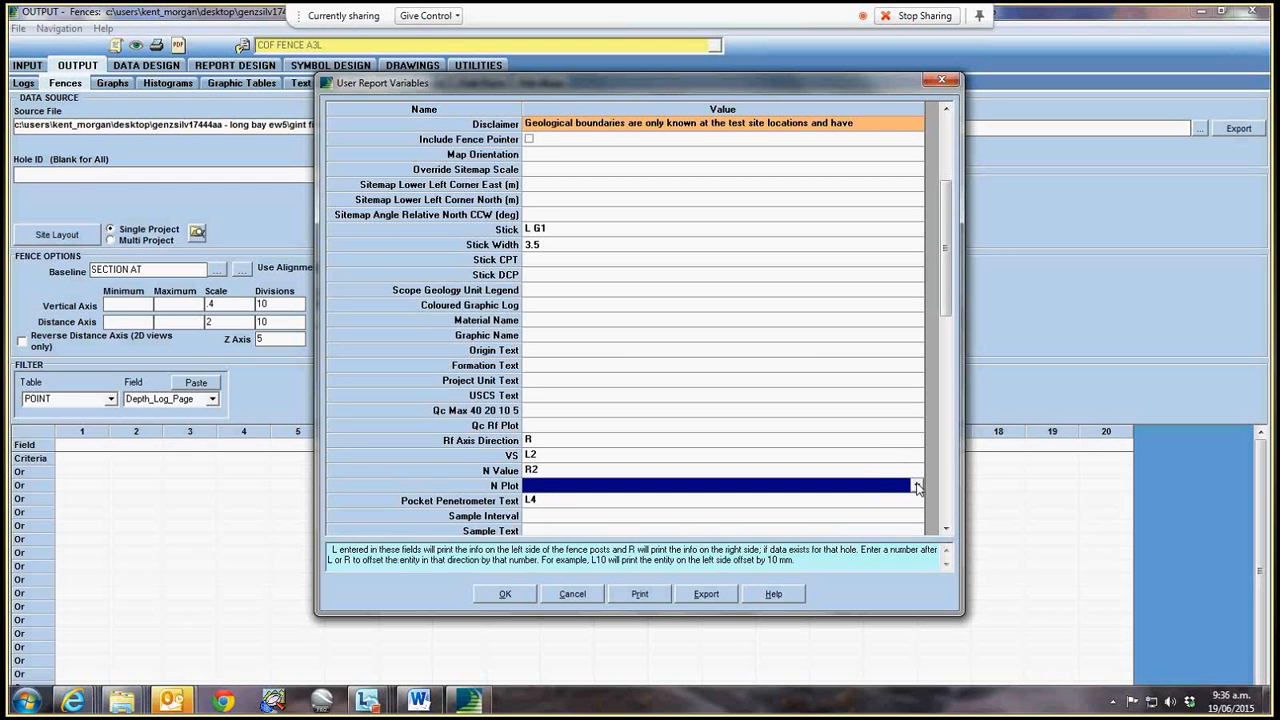
pyautogui.click(917, 486)
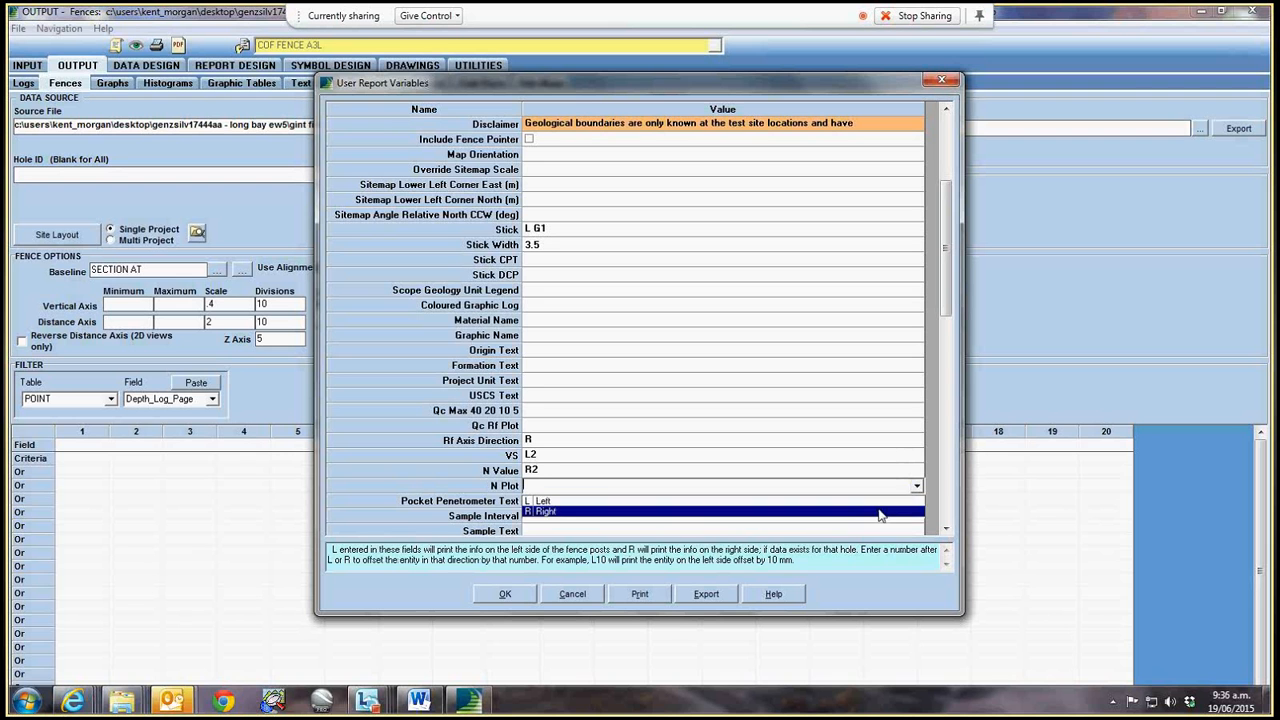
pyautogui.click(882, 514)
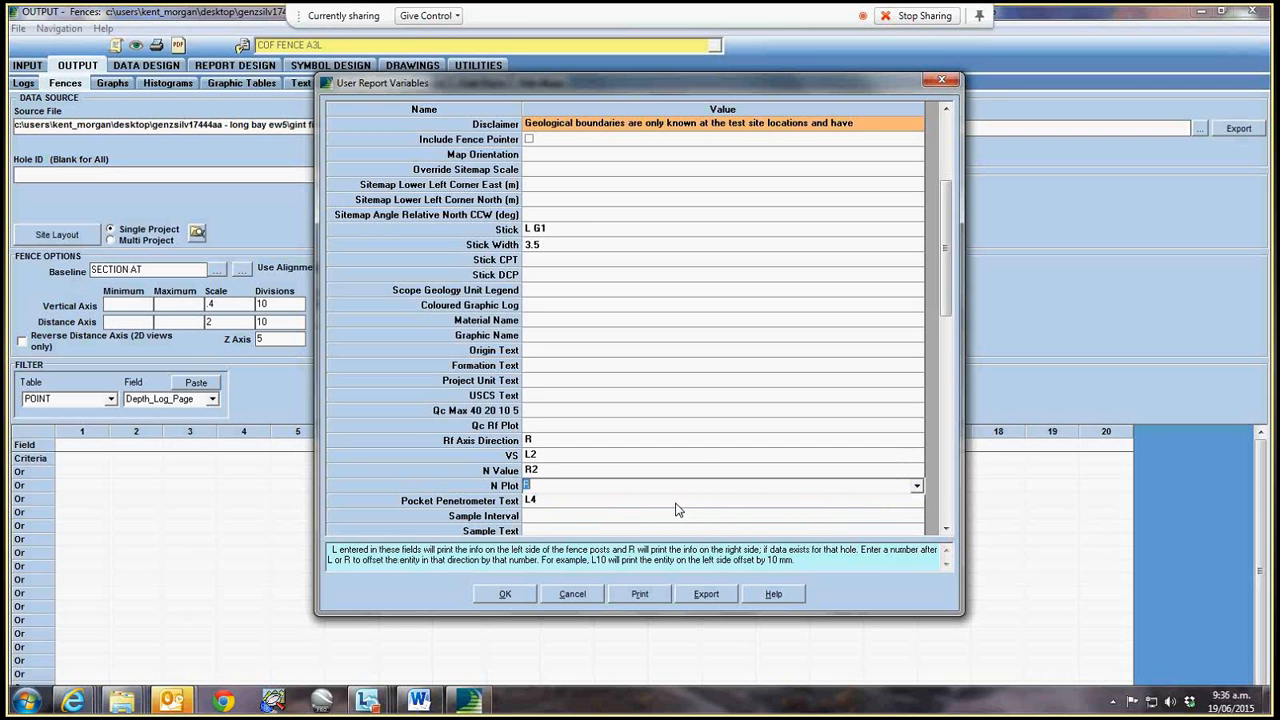
pyautogui.click(570, 502)
pyautogui.press('Delete')
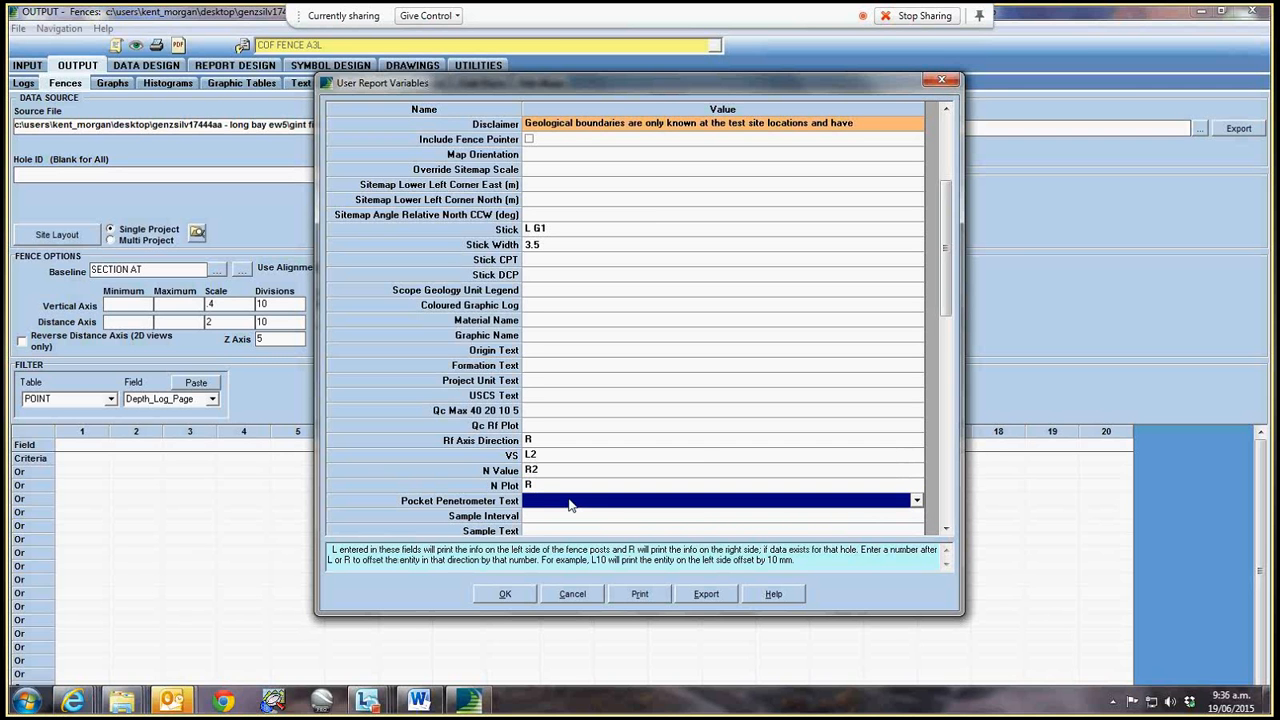
# - Place the DCP Plot on the right side of the fence posts and set DCP Max to 20
pyautogui.moveTo(951, 297); pyautogui.dragTo(938, 381)
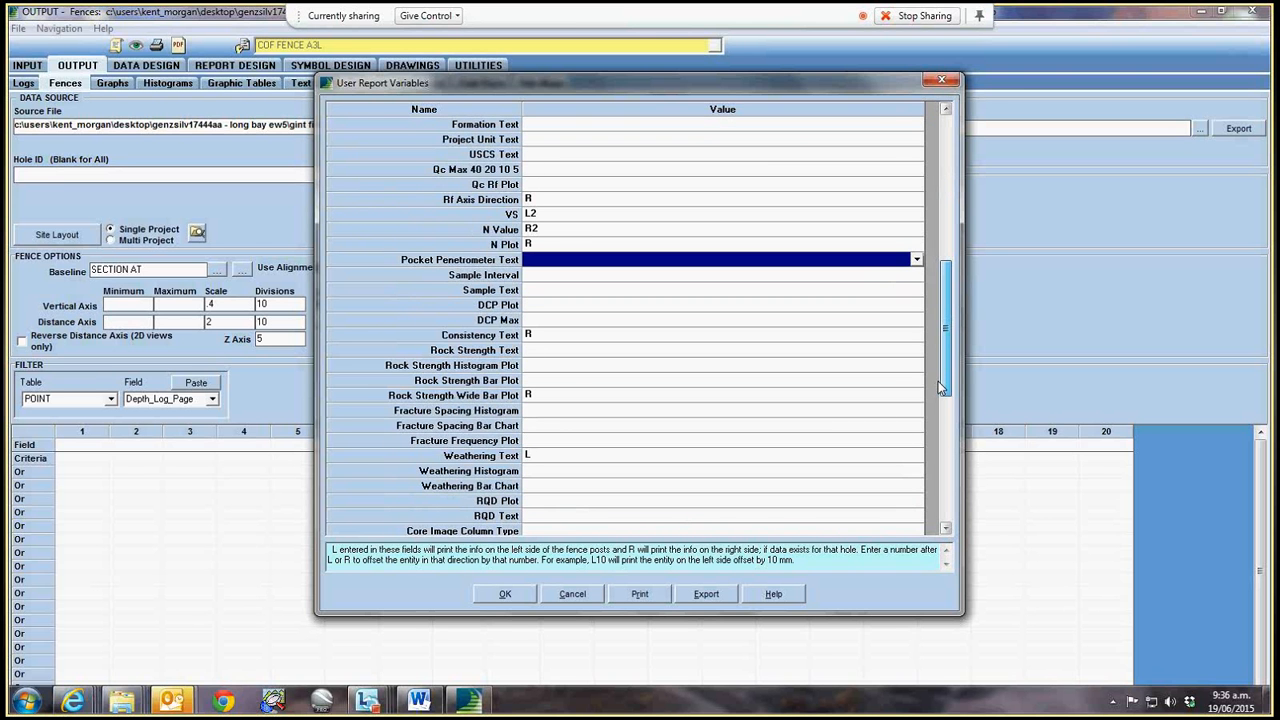
pyautogui.click(914, 305)
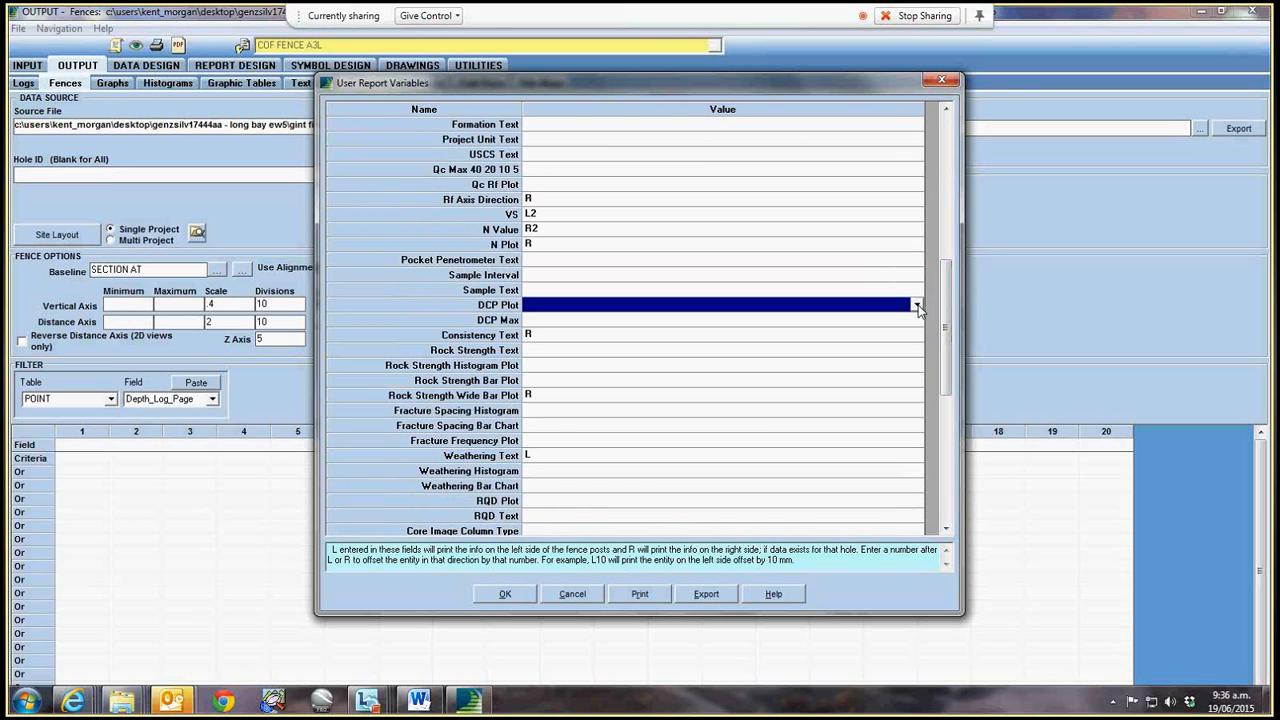
pyautogui.click(916, 305)
pyautogui.click(829, 332)
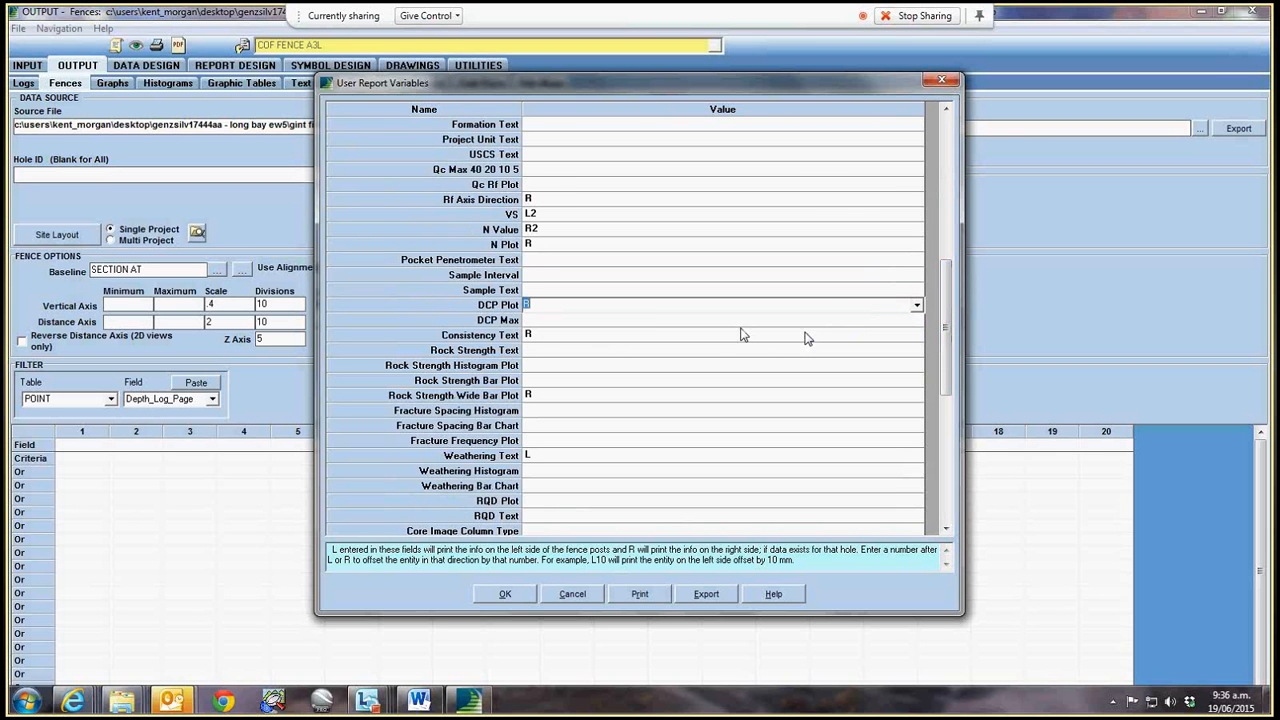
pyautogui.click(656, 321)
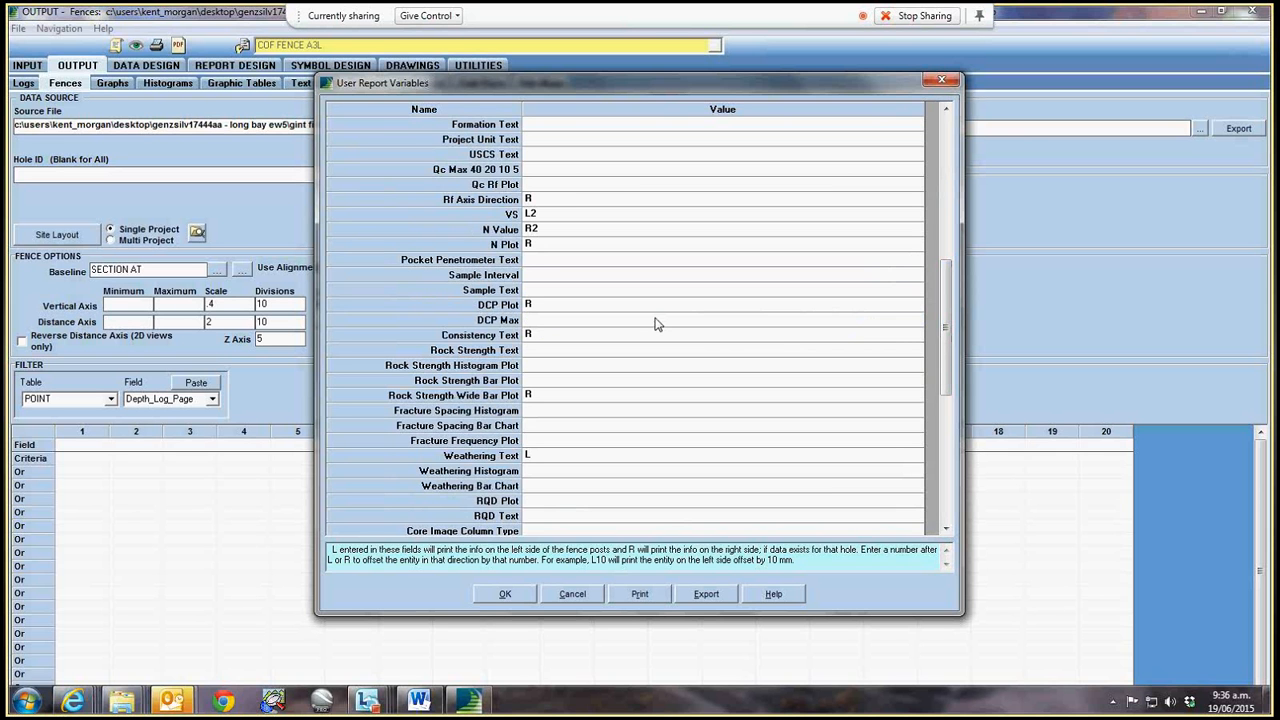
pyautogui.click(655, 320)
pyautogui.press('BackSpace')
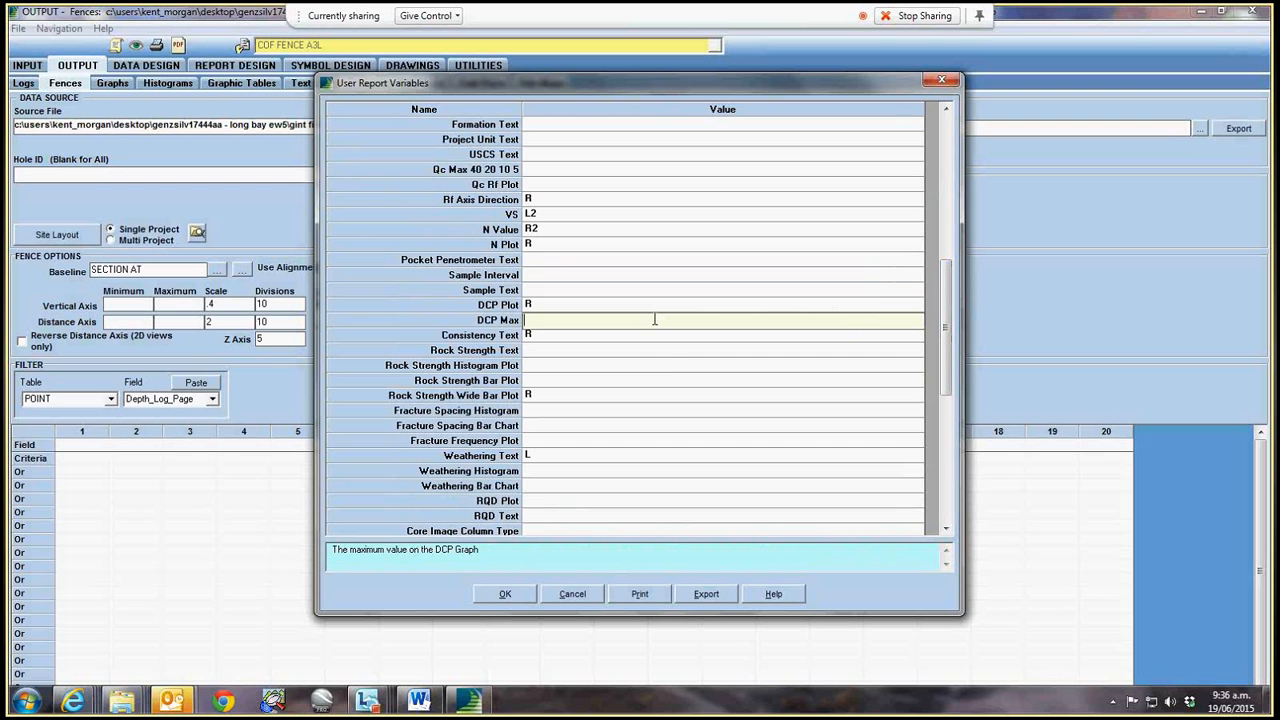
pyautogui.write('20')
pyautogui.click(662, 350)
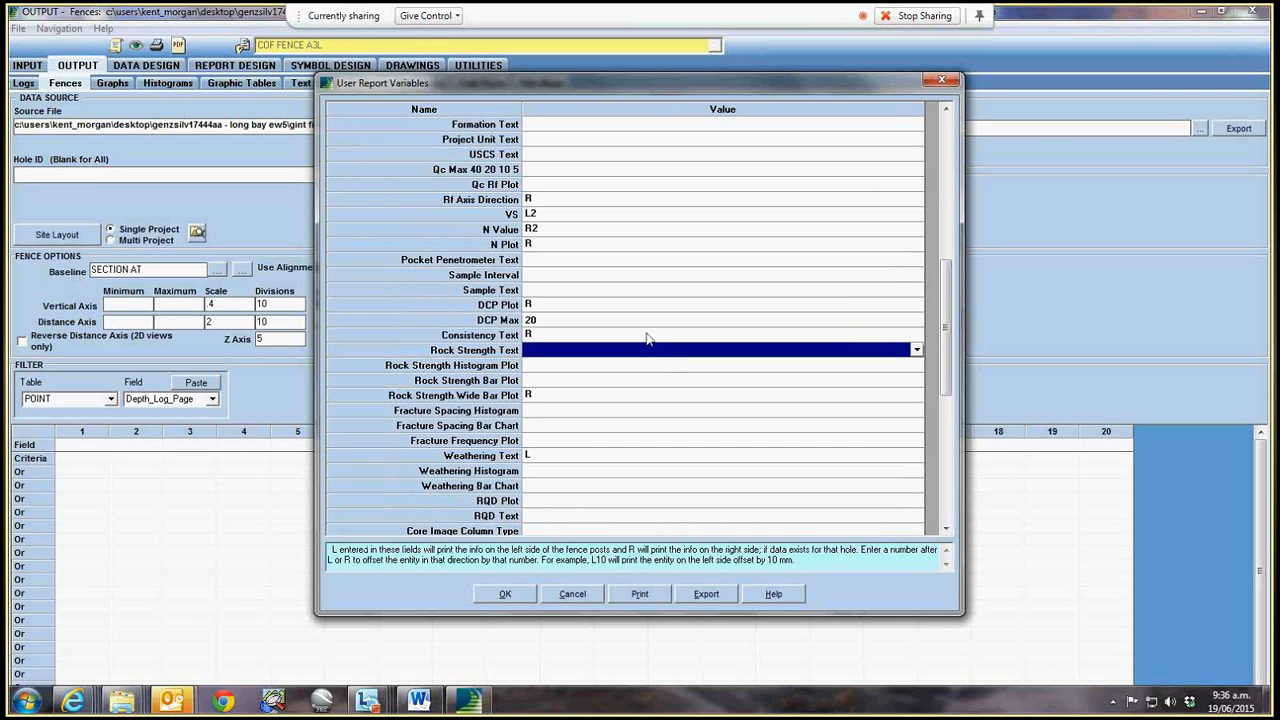
pyautogui.click(650, 336)
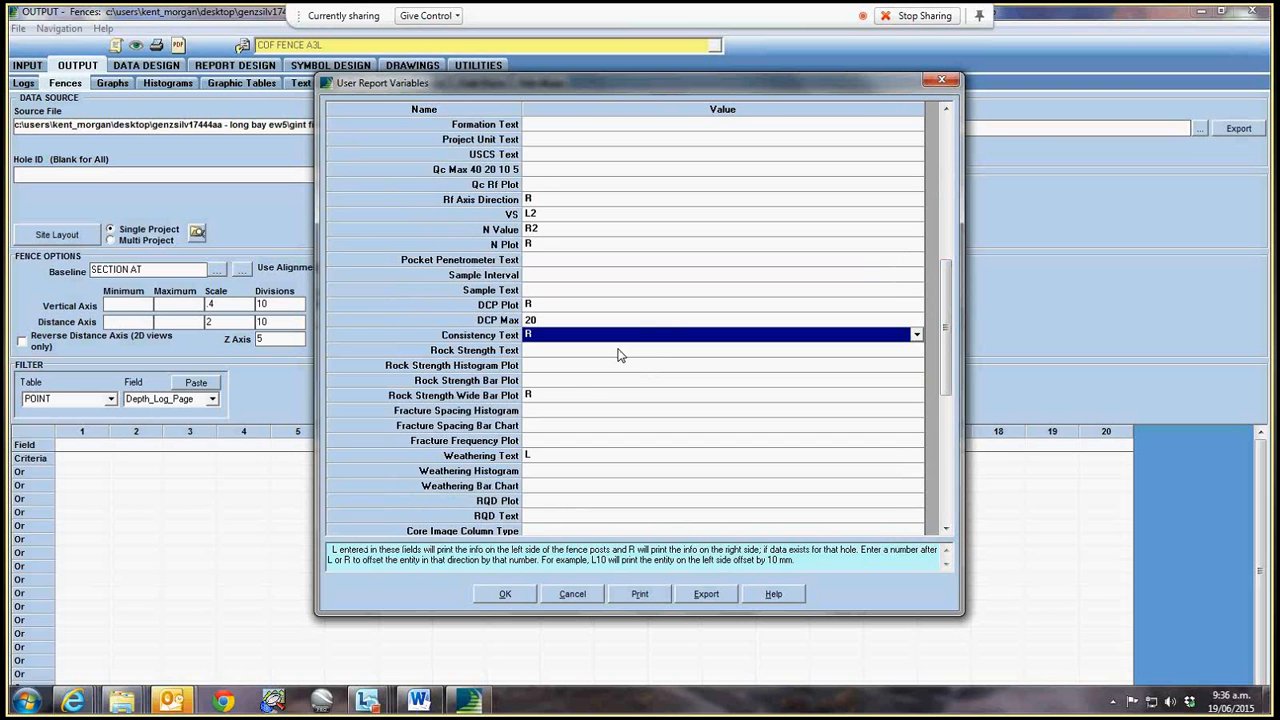
# - Clear the Consistency Text, Rock Strength Wide Bar Plot and Weathering Text report variables
pyautogui.press('BackSpace')
pyautogui.click(576, 396)
pyautogui.press('BackSpace')
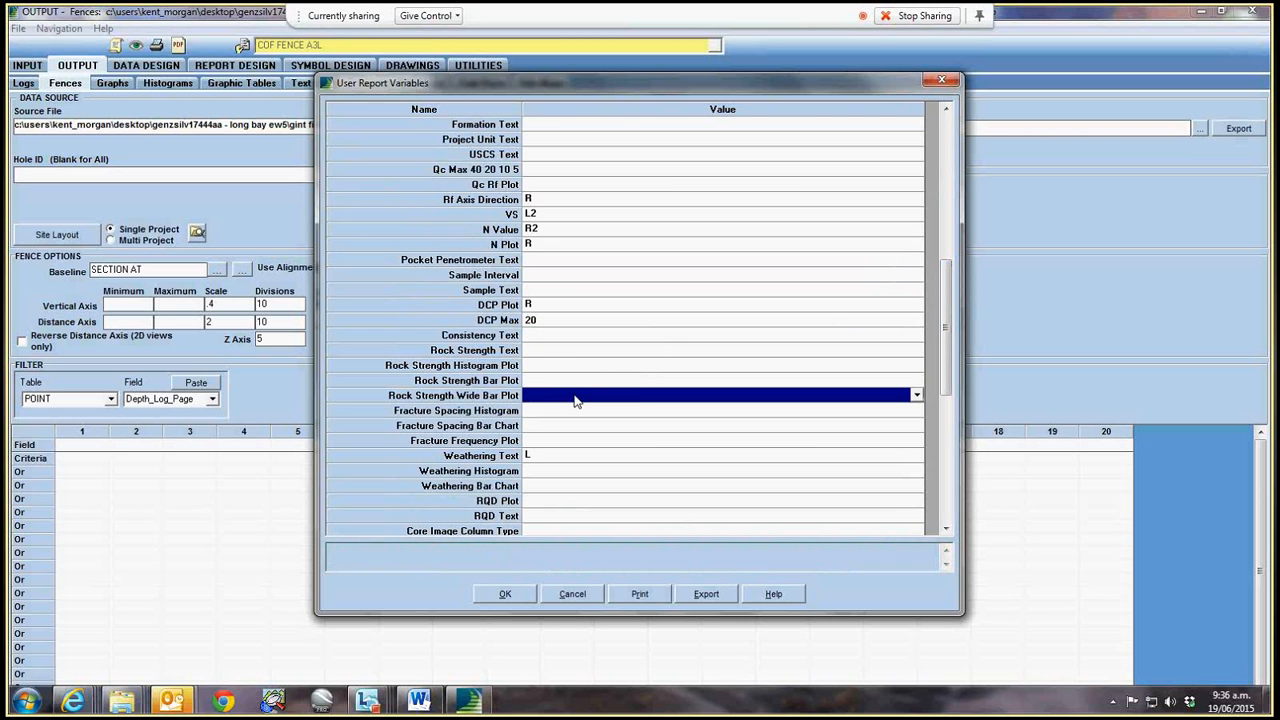
pyautogui.click(551, 457)
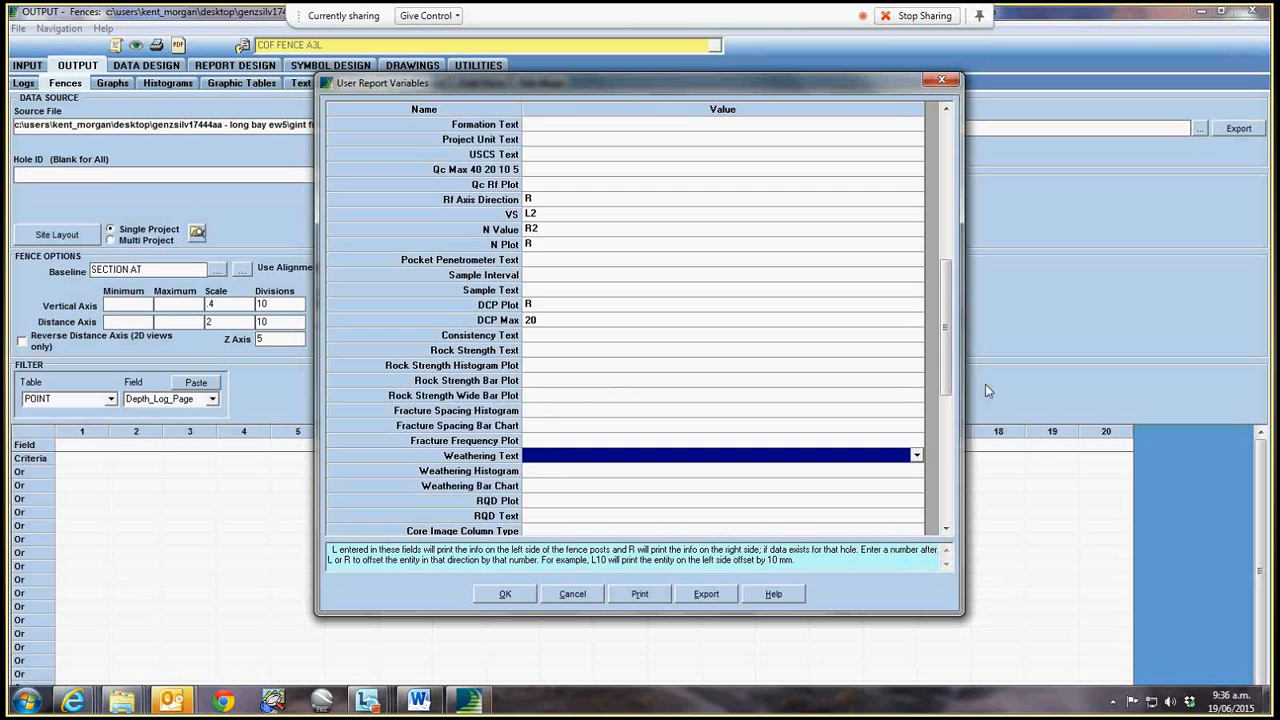
# - Check the Piezo Levels variable, enable Stick EOH, and accept the report variables to generate the fence preview
pyautogui.moveTo(948, 387); pyautogui.dragTo(930, 493)
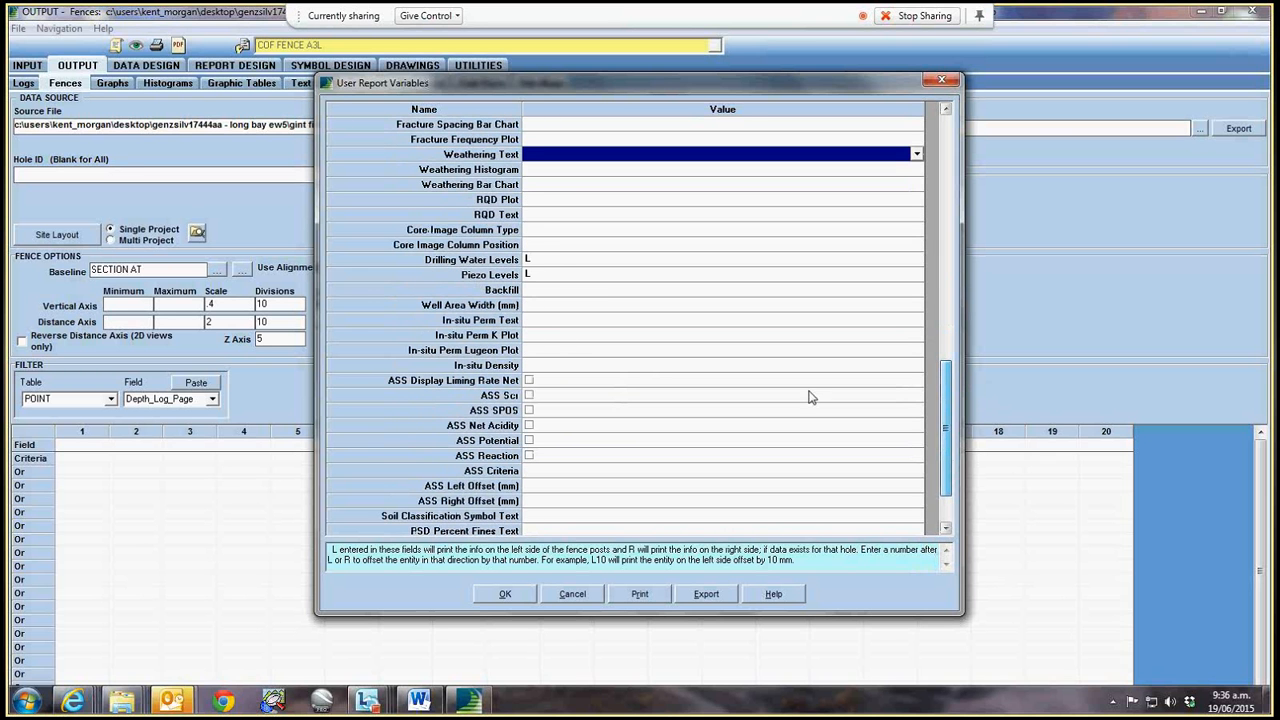
pyautogui.click(542, 276)
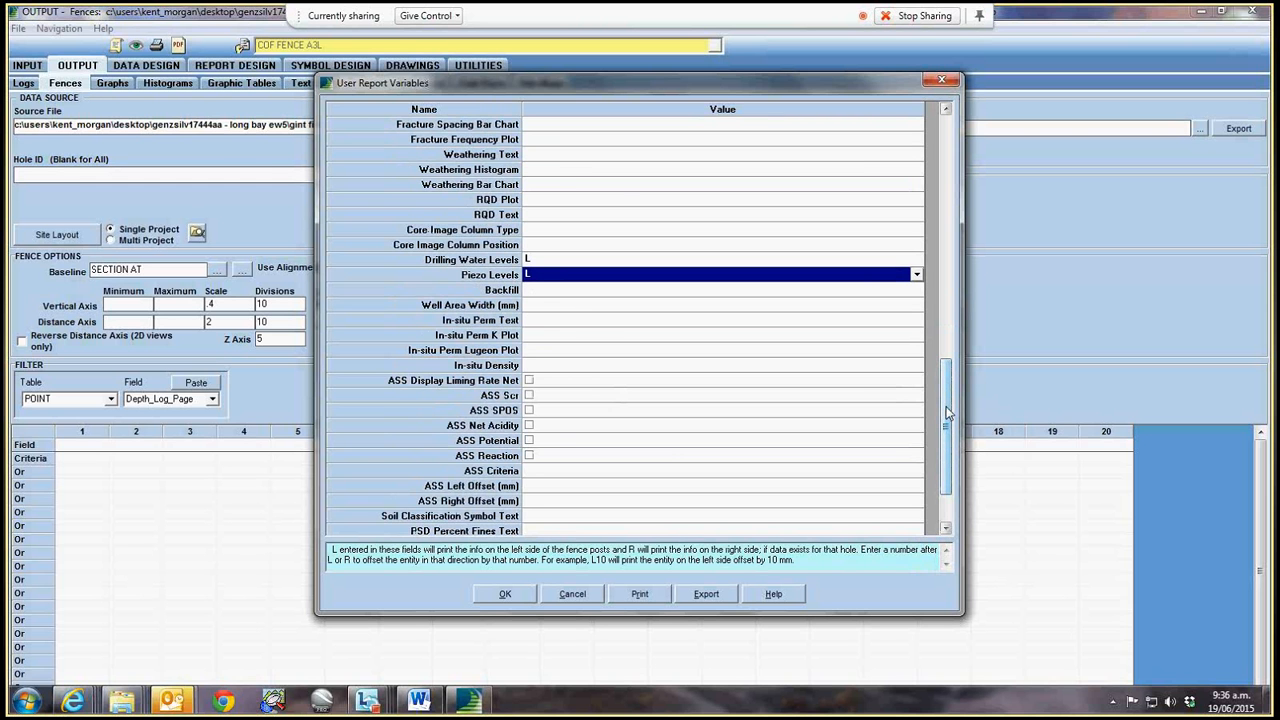
pyautogui.scroll(-2, 948, 413)
pyautogui.click(528, 515)
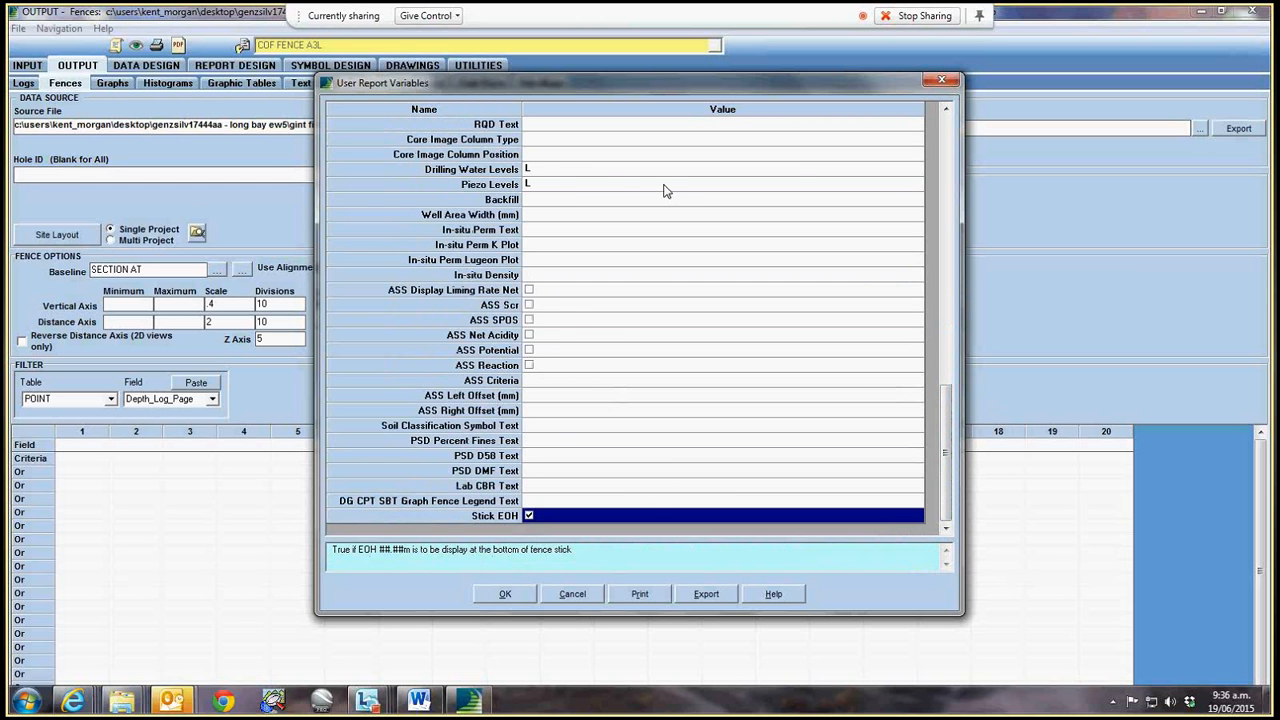
pyautogui.moveTo(944, 458); pyautogui.dragTo(965, 520)
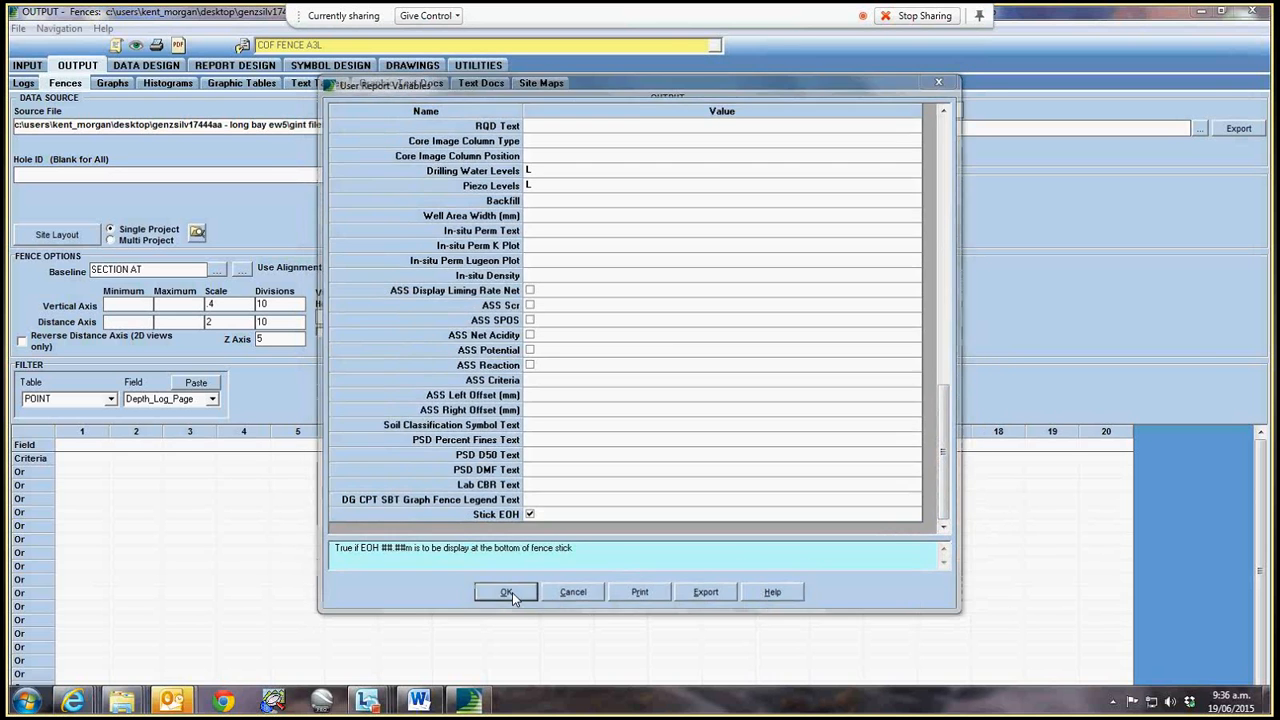
pyautogui.click(508, 594)
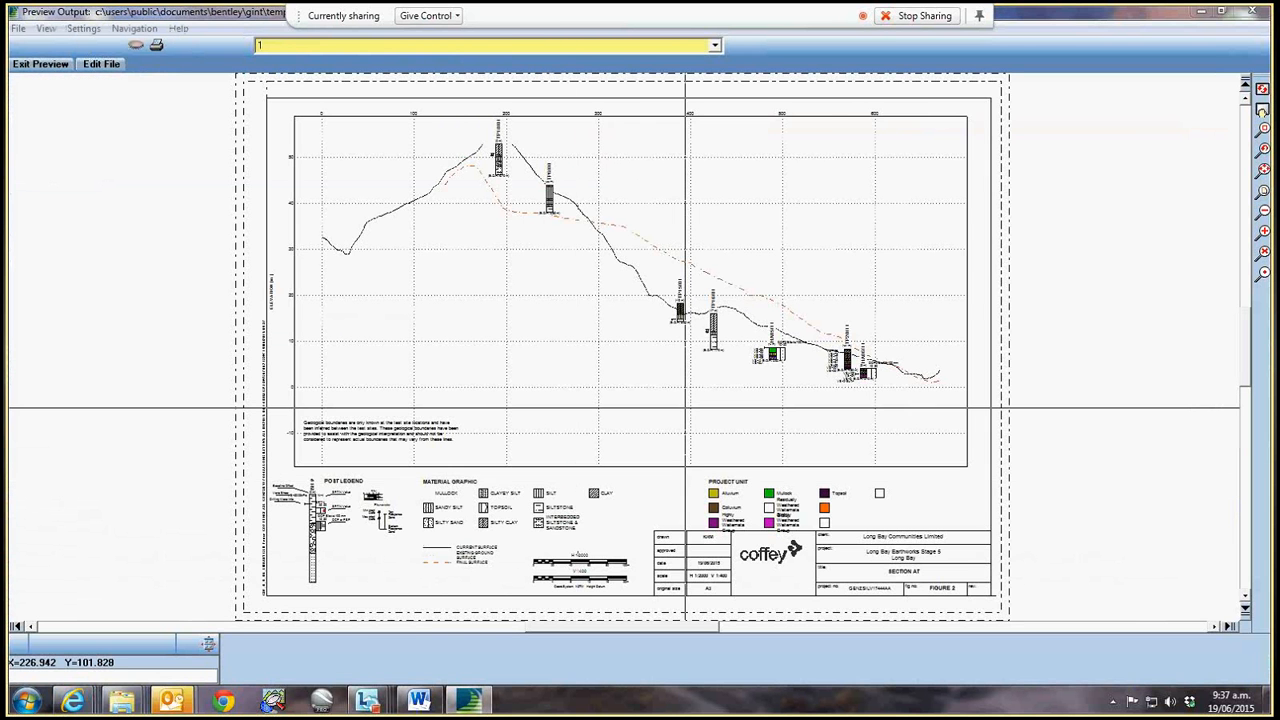
# - Examine the holes and surface lines along the section in the preview, from the hilltop down to the low end
pyautogui.click(1264, 129)
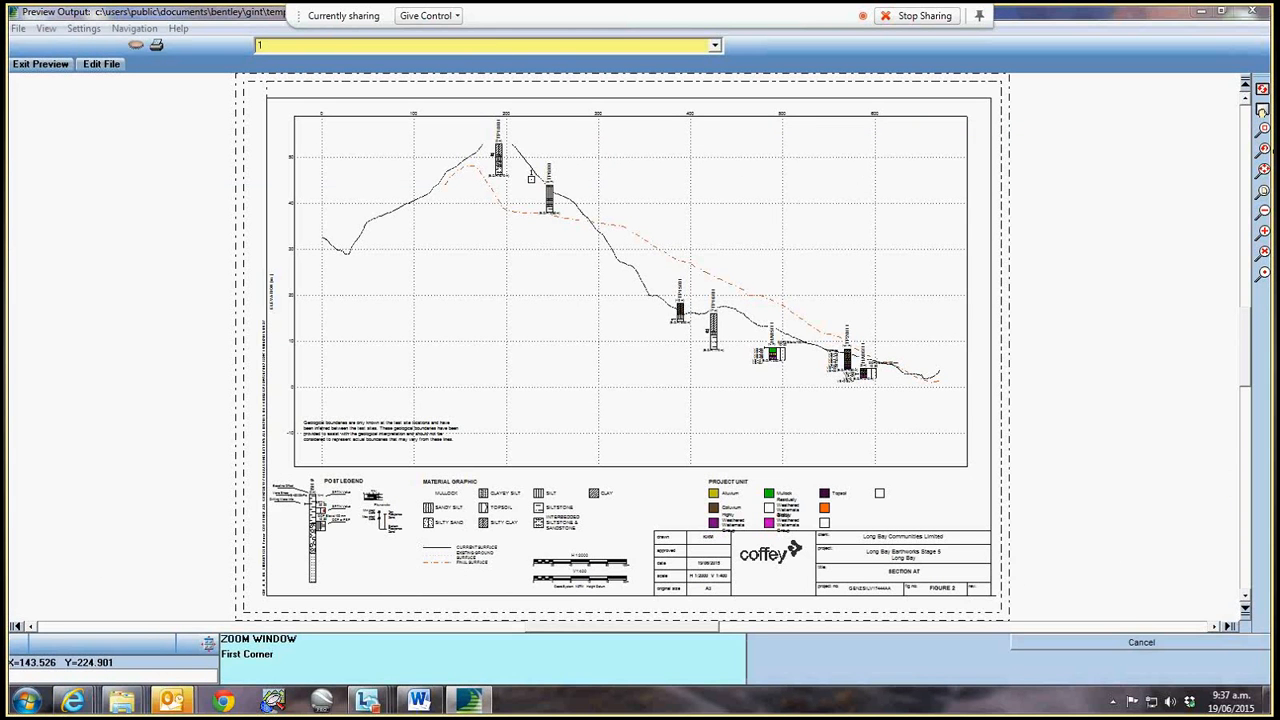
pyautogui.click(535, 150)
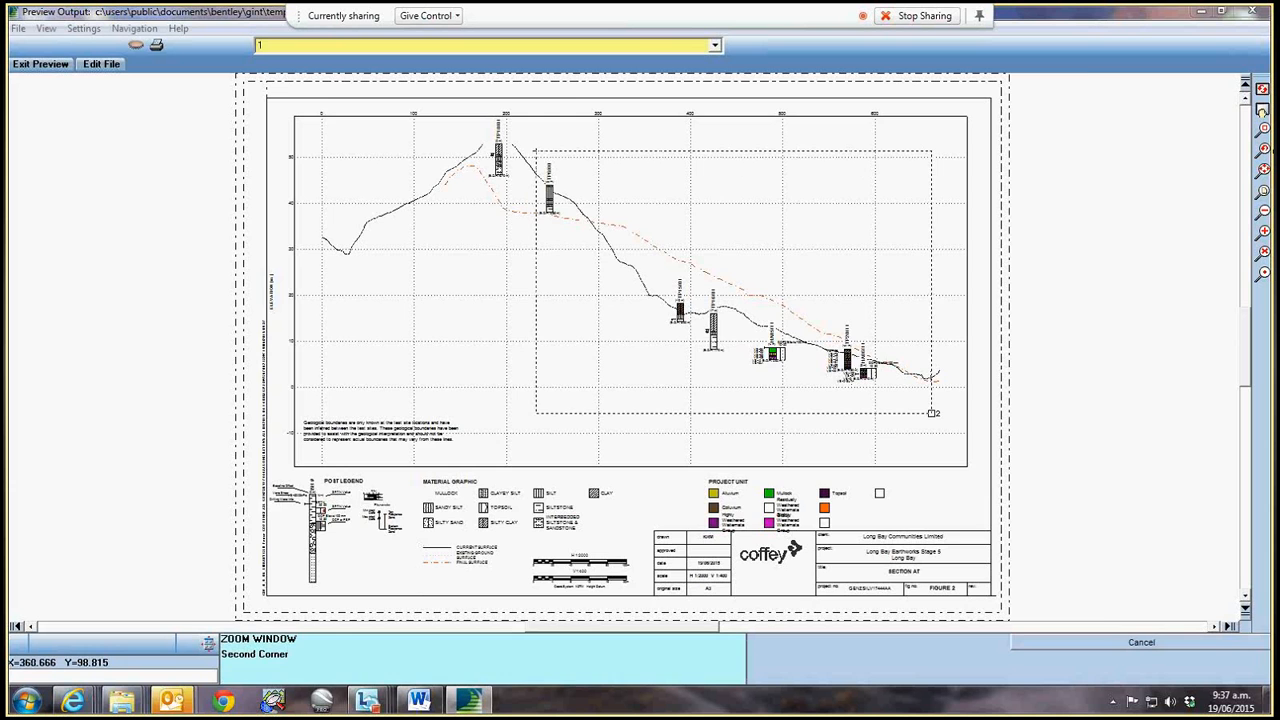
pyautogui.click(940, 410)
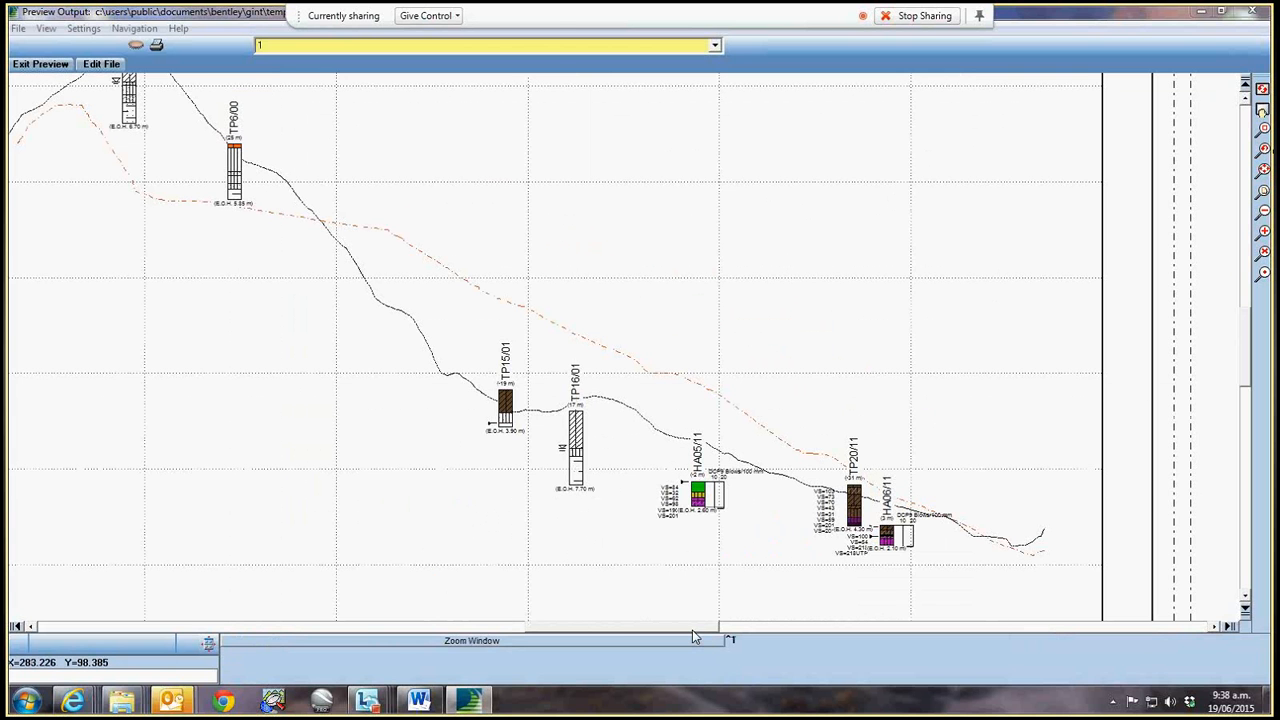
pyautogui.moveTo(692, 627); pyautogui.dragTo(592, 627)
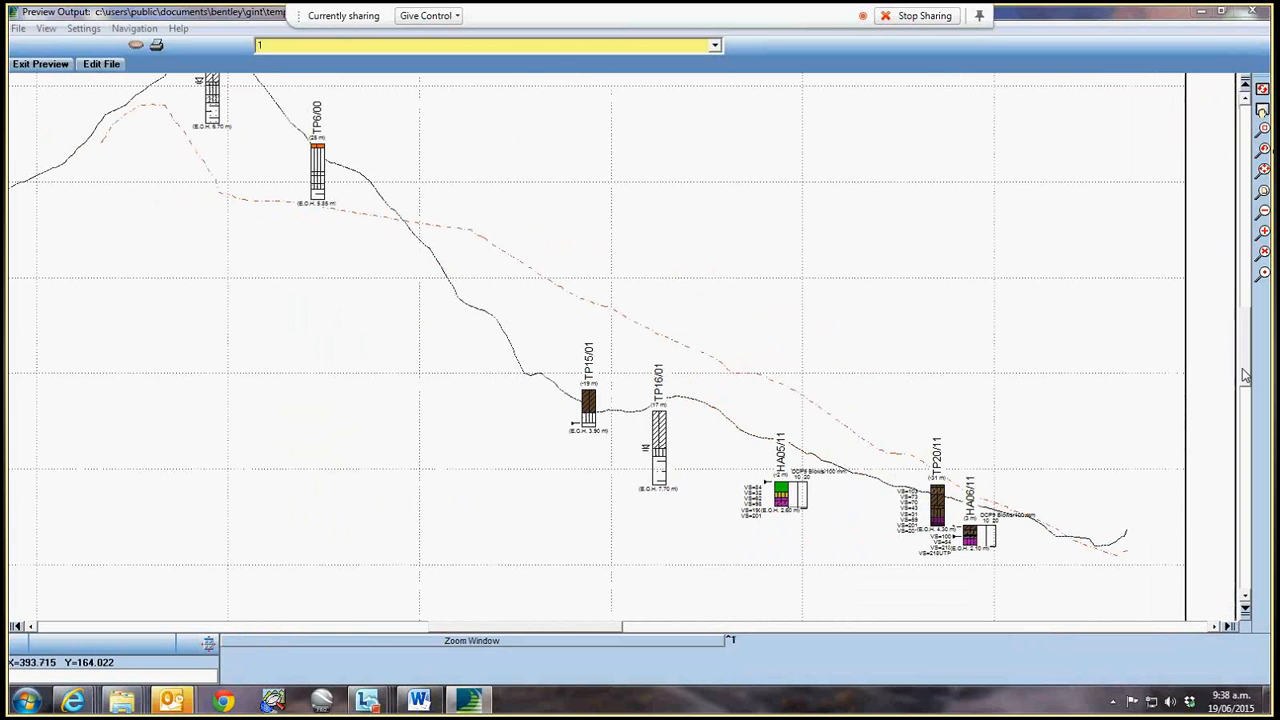
pyautogui.moveTo(1245, 375); pyautogui.dragTo(1245, 331)
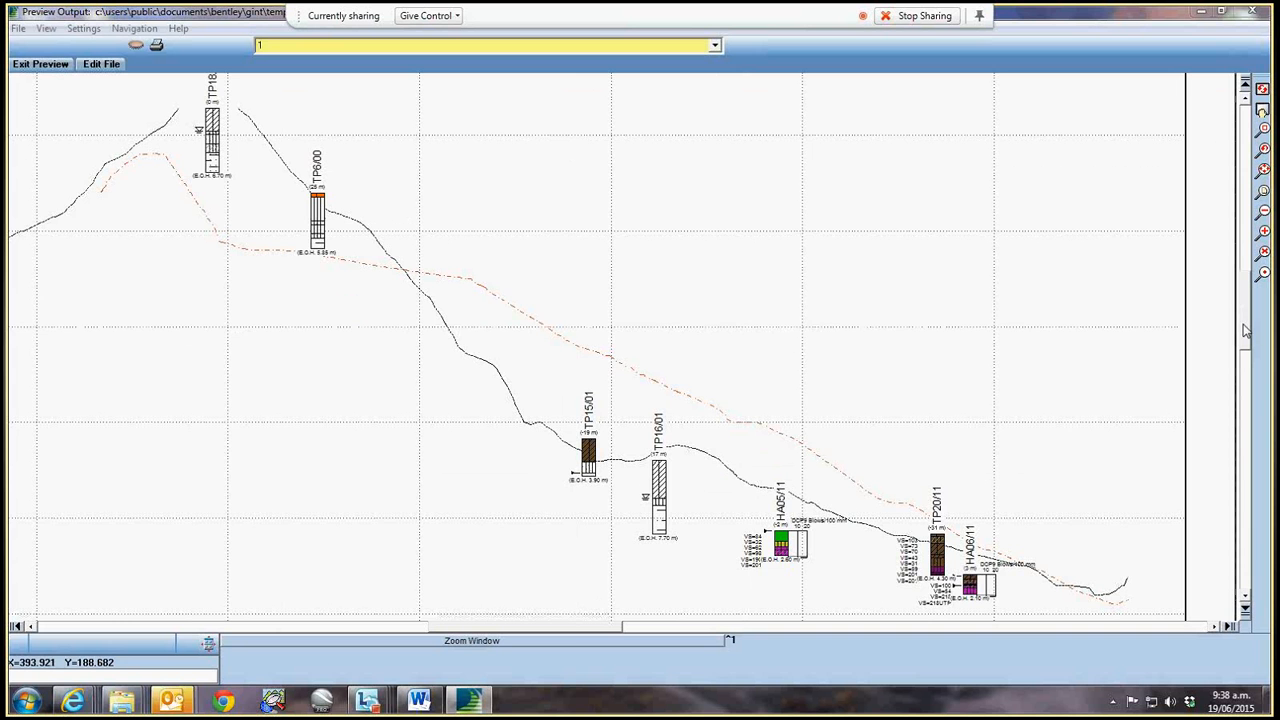
pyautogui.click(1264, 171)
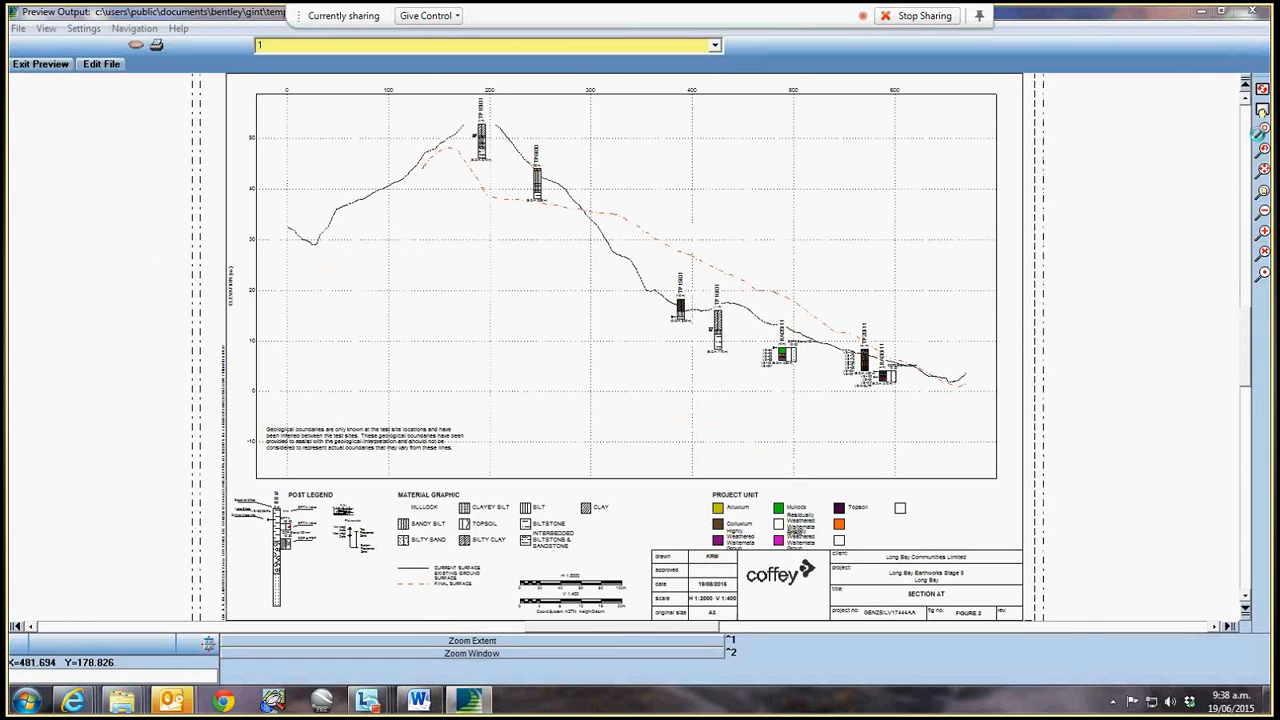
# - Examine the surface line legend and compare it with the surface lines around holes TP15/01 and TP16/01
pyautogui.click(1262, 130)
pyautogui.click(380, 555)
pyautogui.click(486, 603)
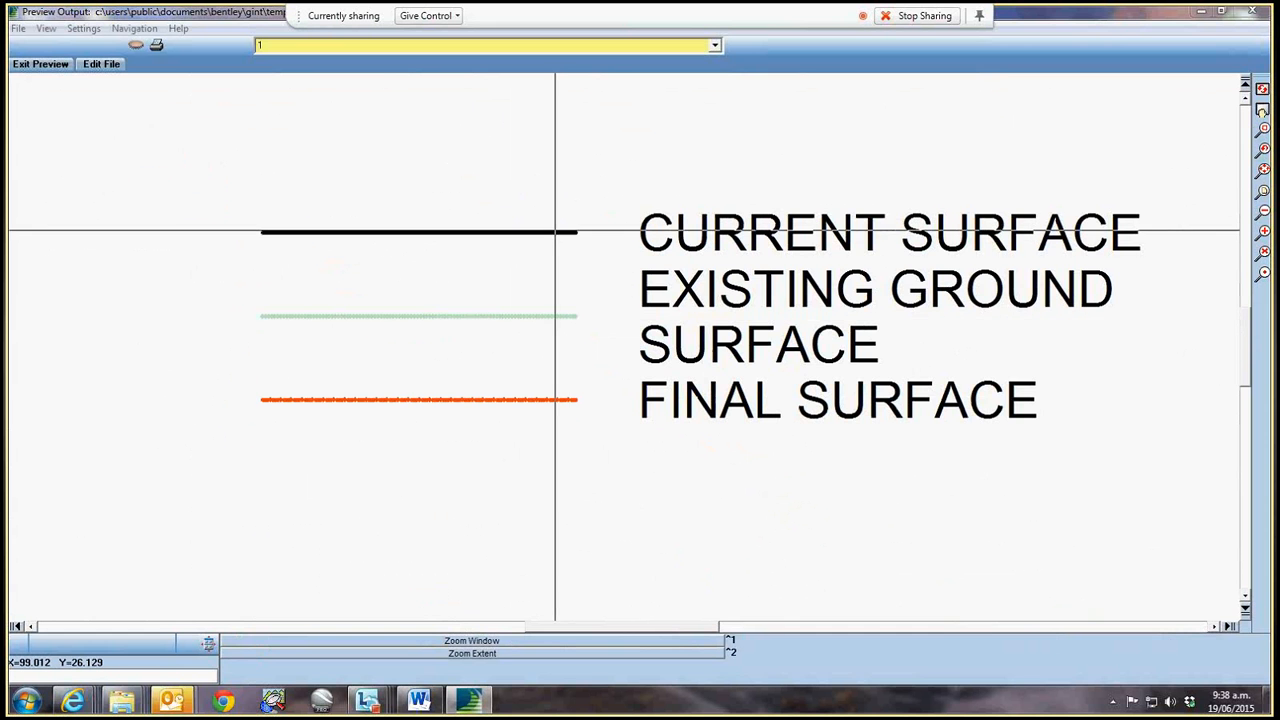
pyautogui.click(1264, 170)
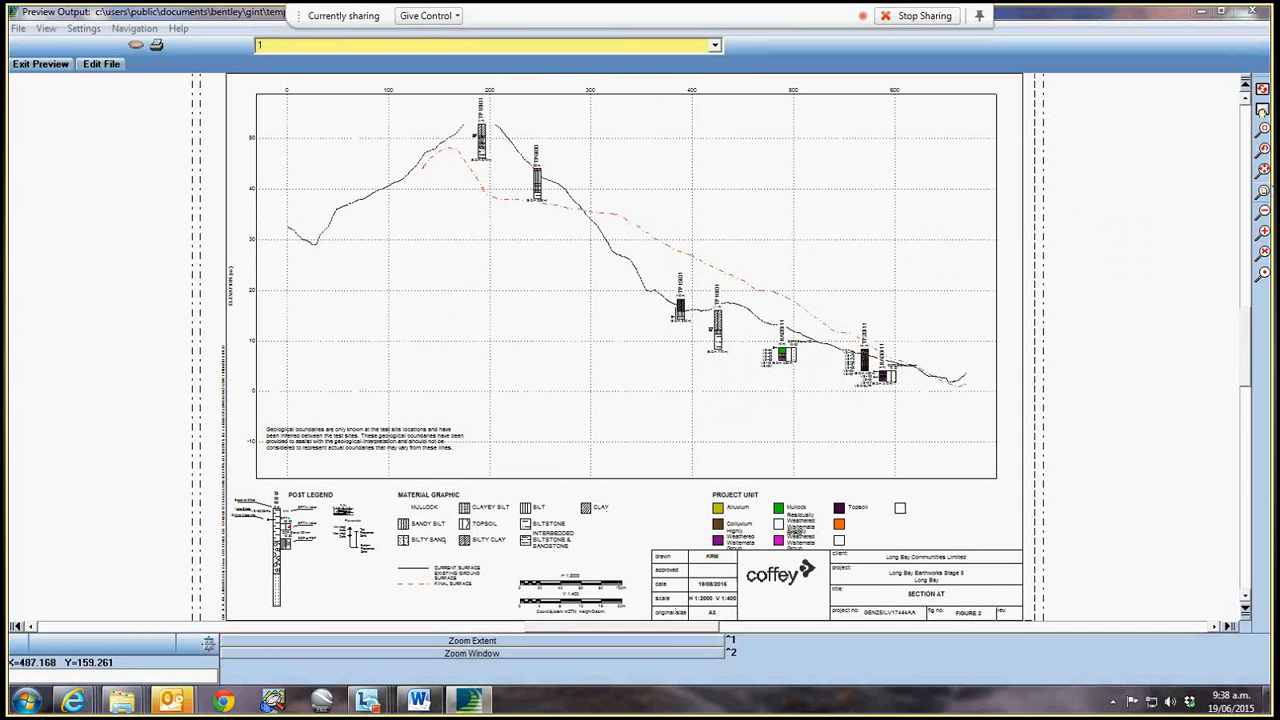
pyautogui.click(1264, 129)
pyautogui.click(657, 249)
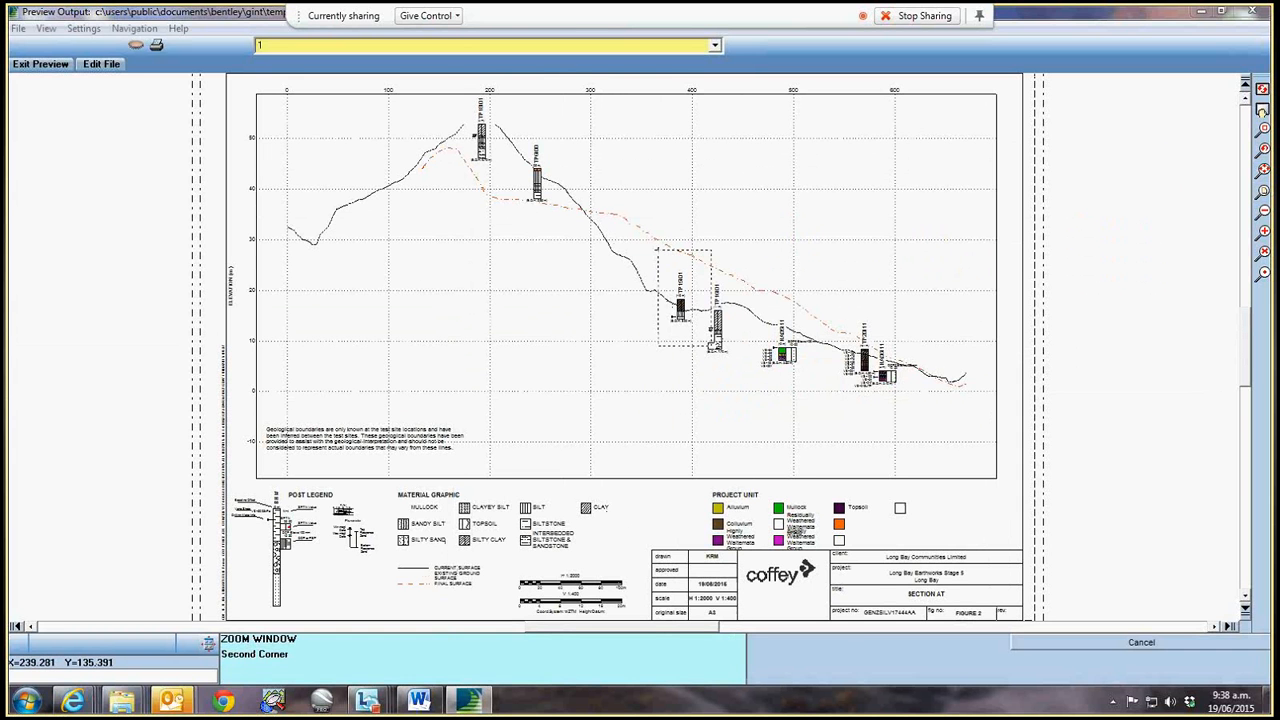
pyautogui.click(706, 346)
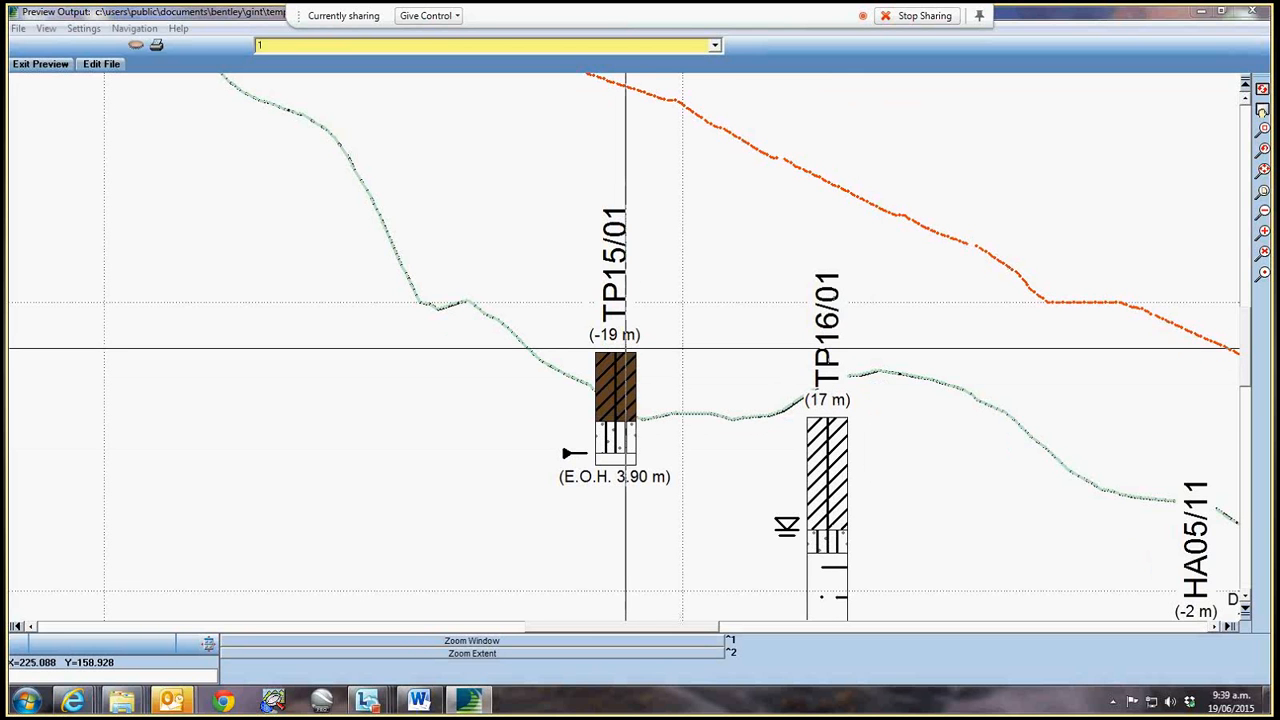
pyautogui.click(1264, 170)
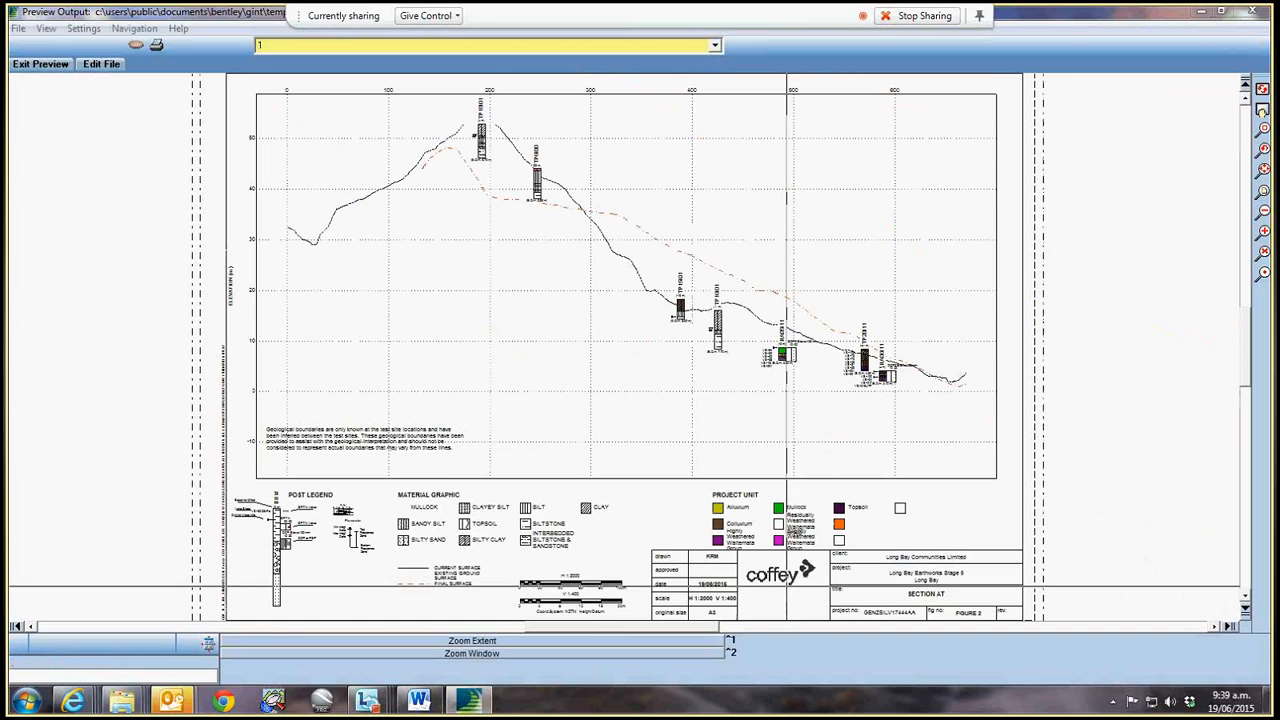
# - Examine the date and scale entries in the title block and the horizontal and vertical scale bars
pyautogui.click(1264, 130)
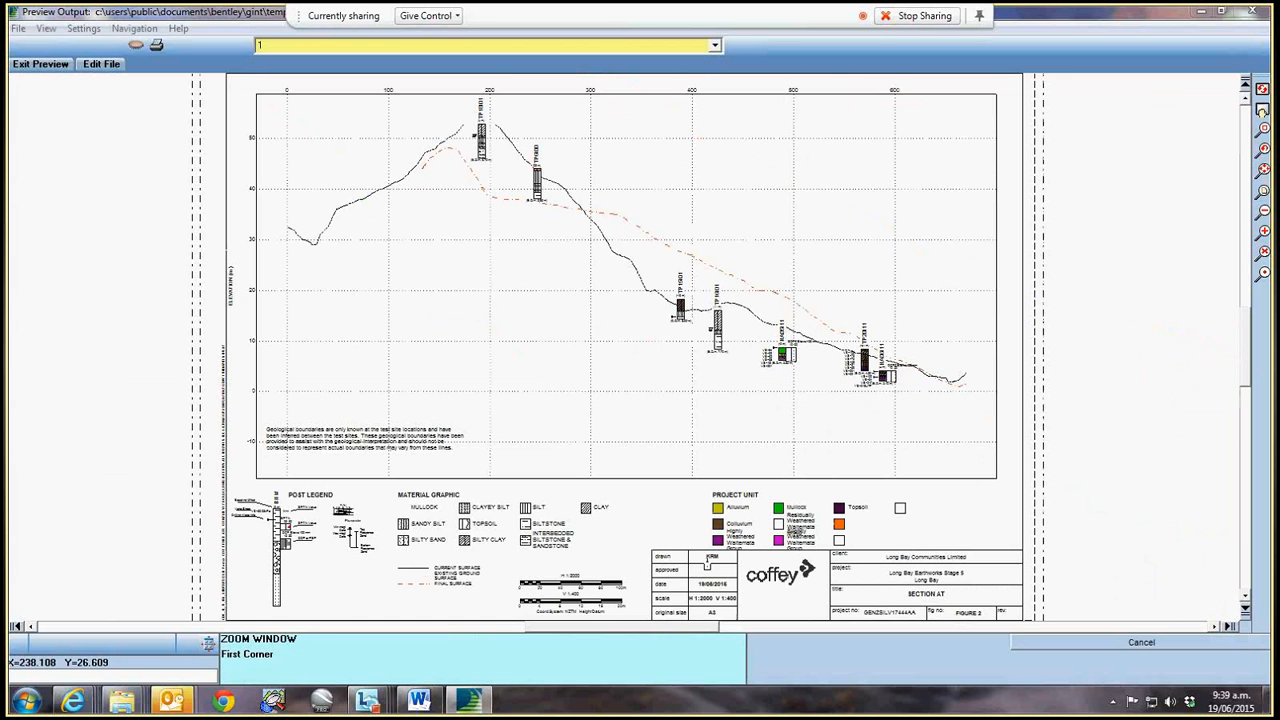
pyautogui.click(677, 581)
pyautogui.click(749, 608)
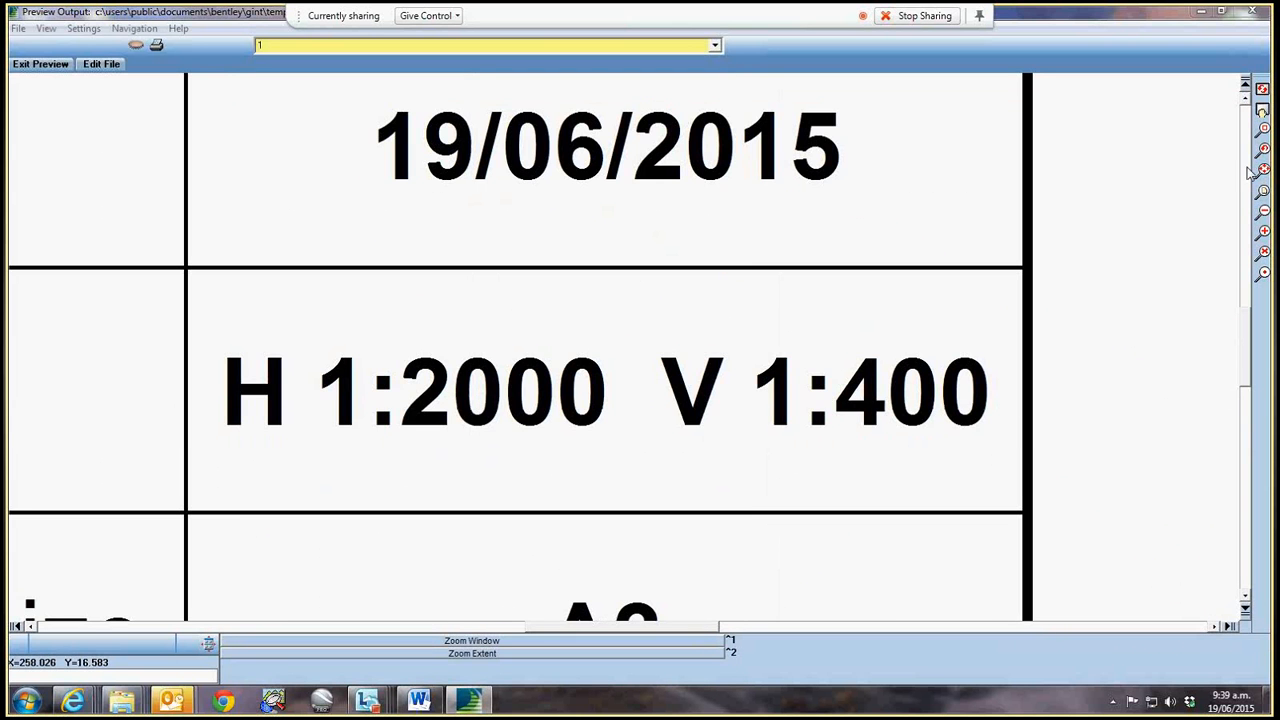
pyautogui.click(1263, 170)
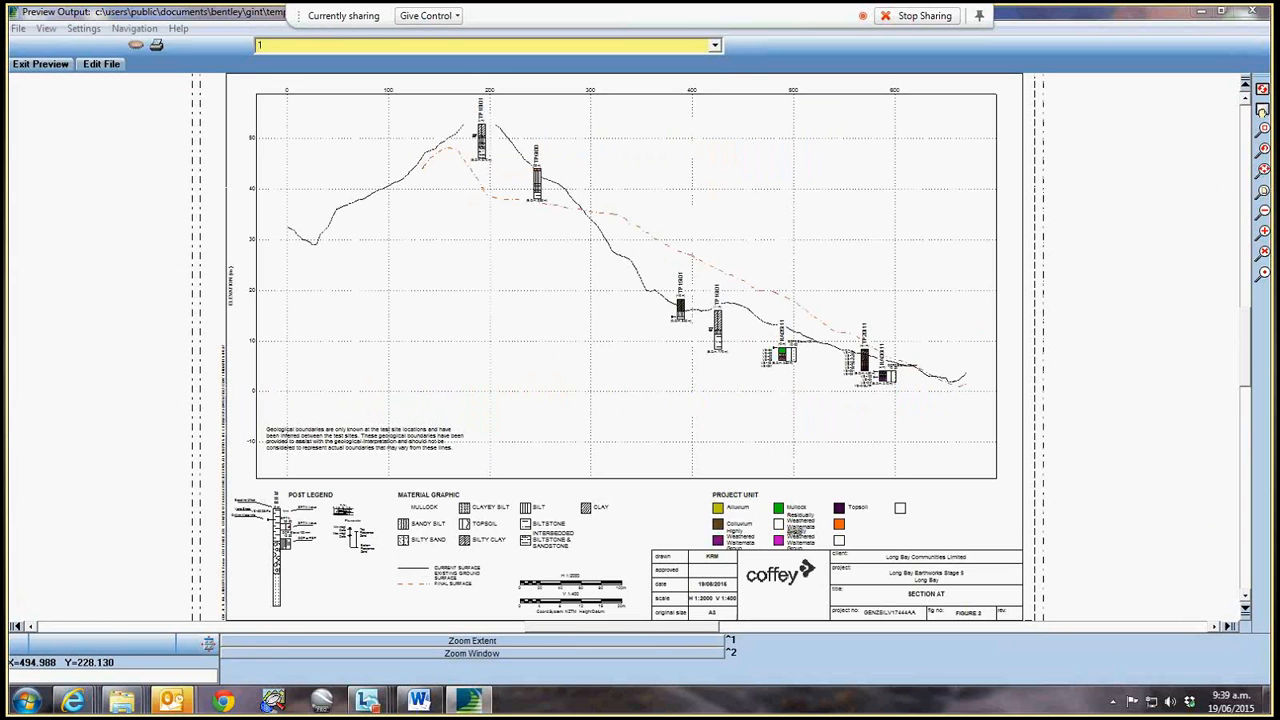
pyautogui.click(1264, 131)
pyautogui.click(502, 563)
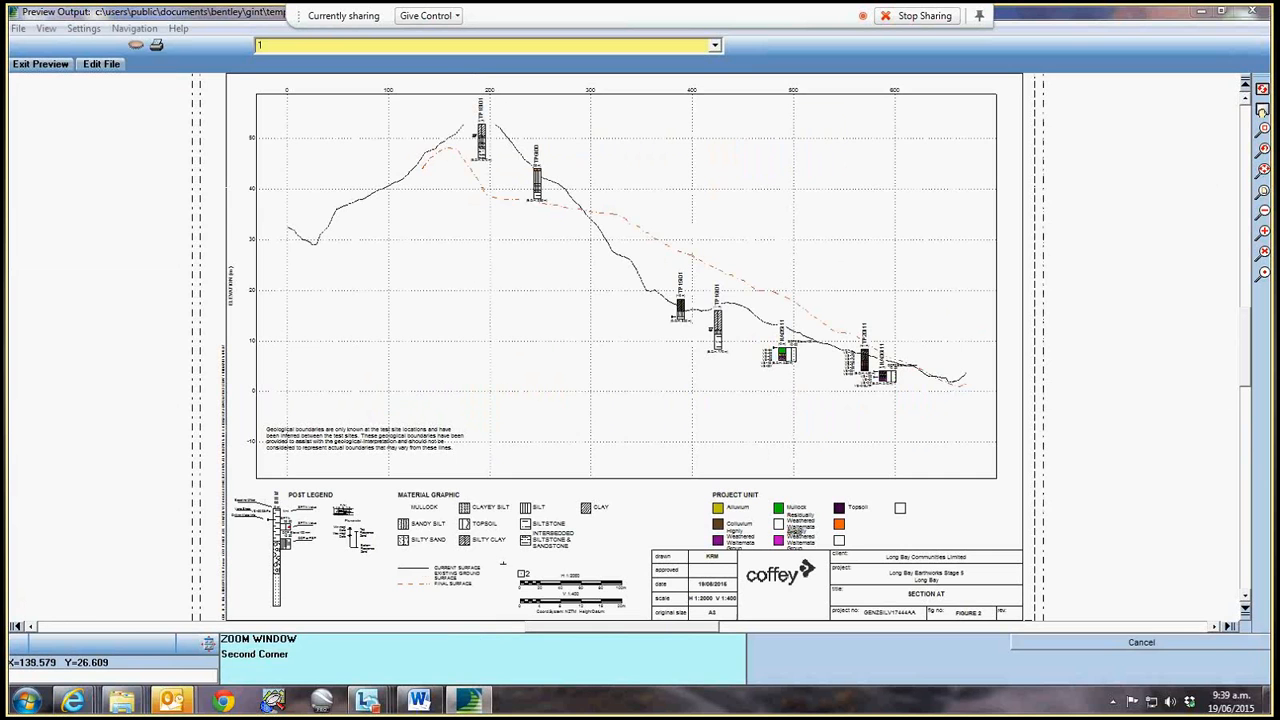
pyautogui.click(636, 615)
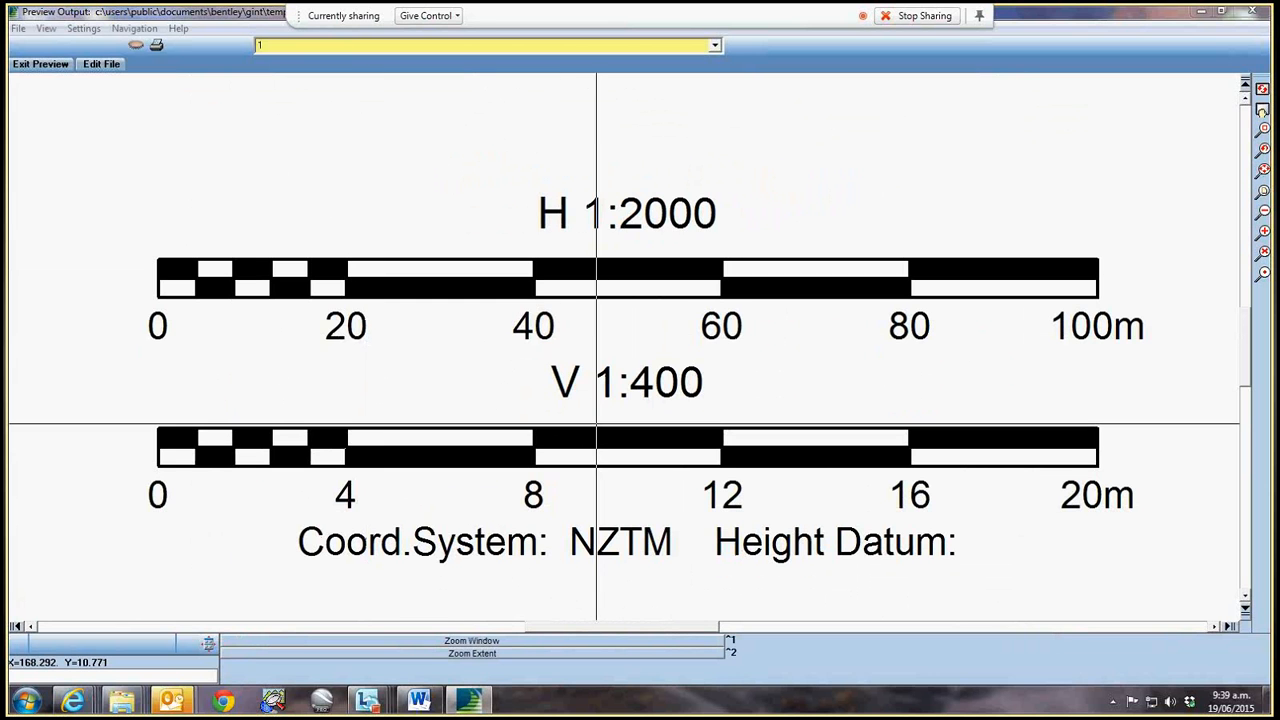
pyautogui.click(1264, 170)
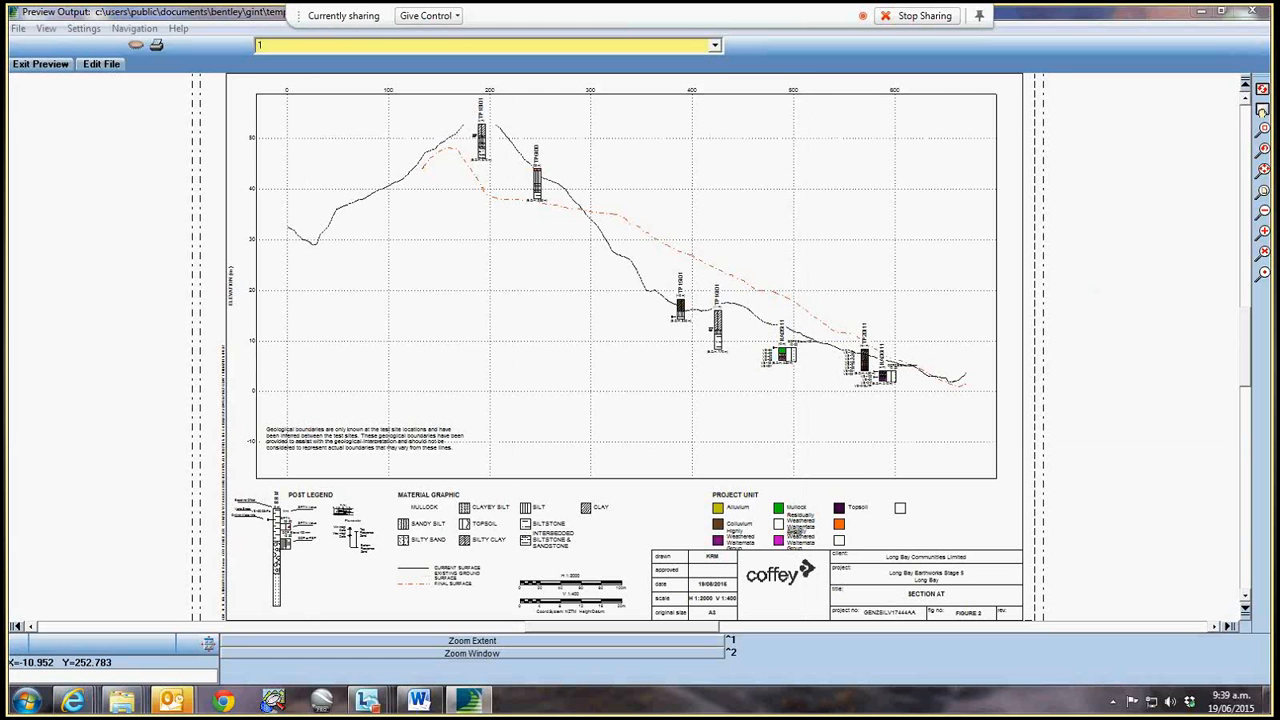
# - Leave the preview and start writing a command script for the fence, accepting the current report variables
pyautogui.click(37, 65)
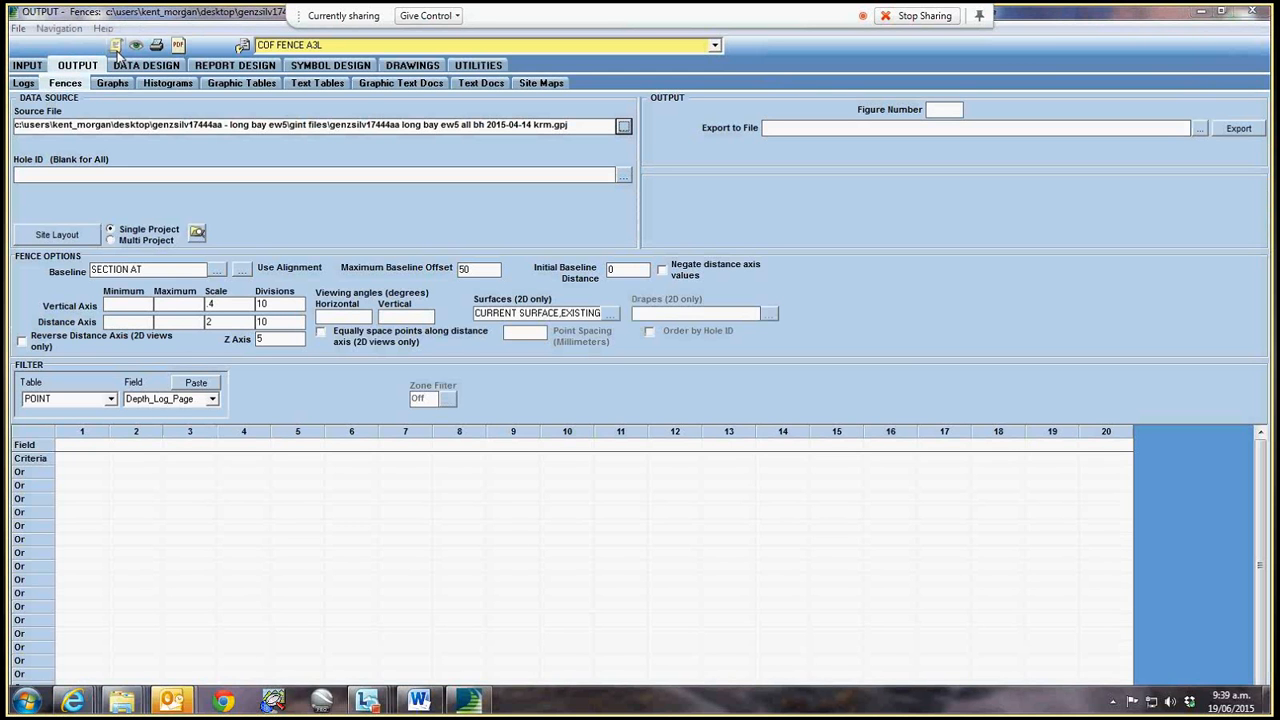
pyautogui.click(116, 50)
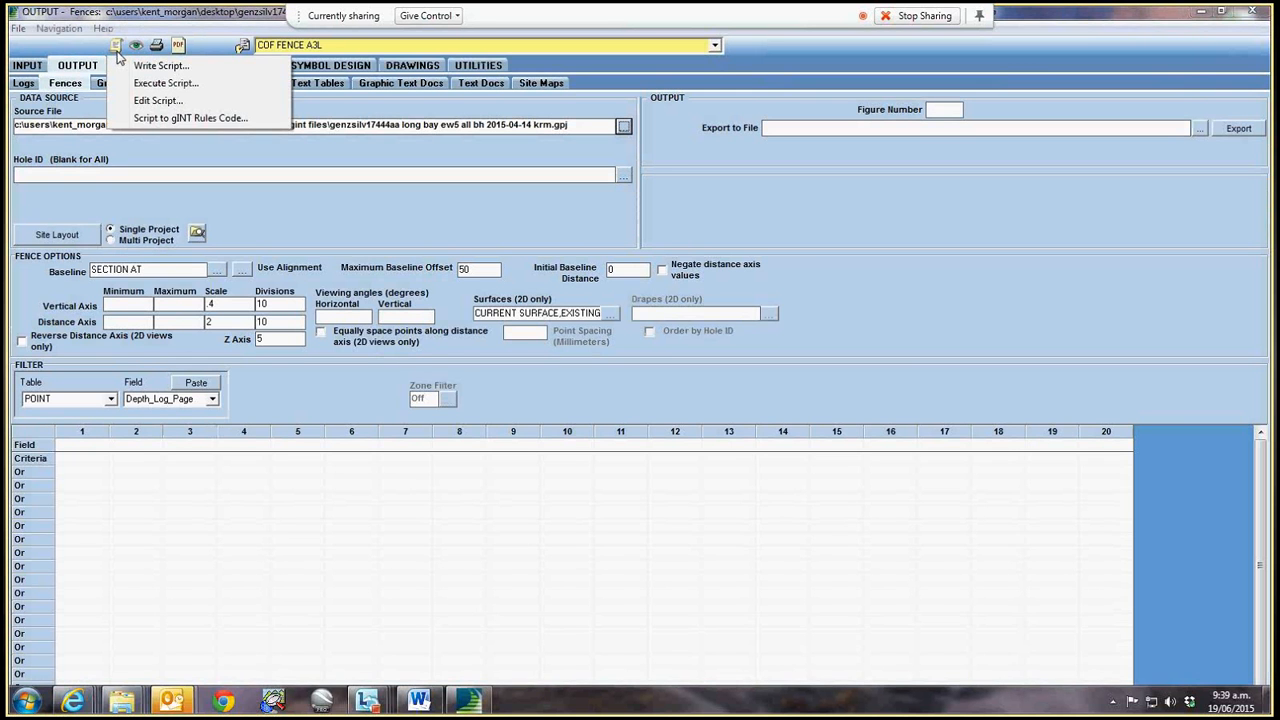
pyautogui.click(140, 65)
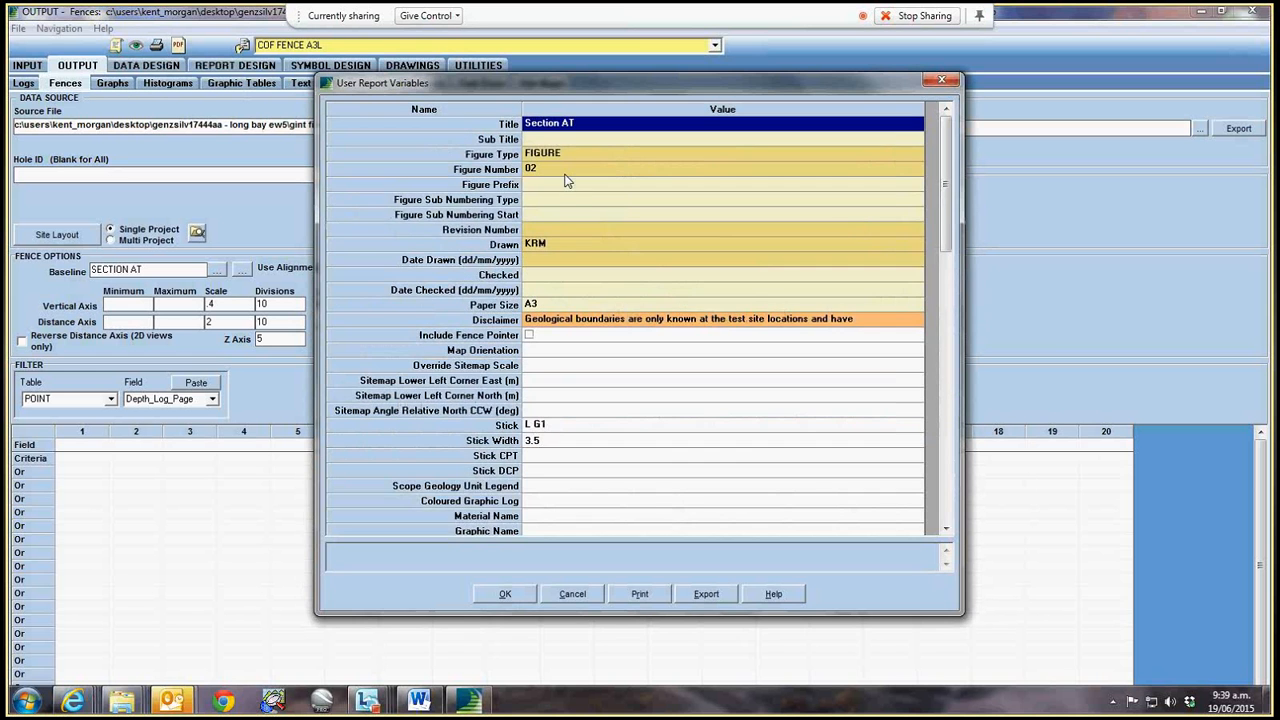
pyautogui.moveTo(944, 210); pyautogui.dragTo(946, 488)
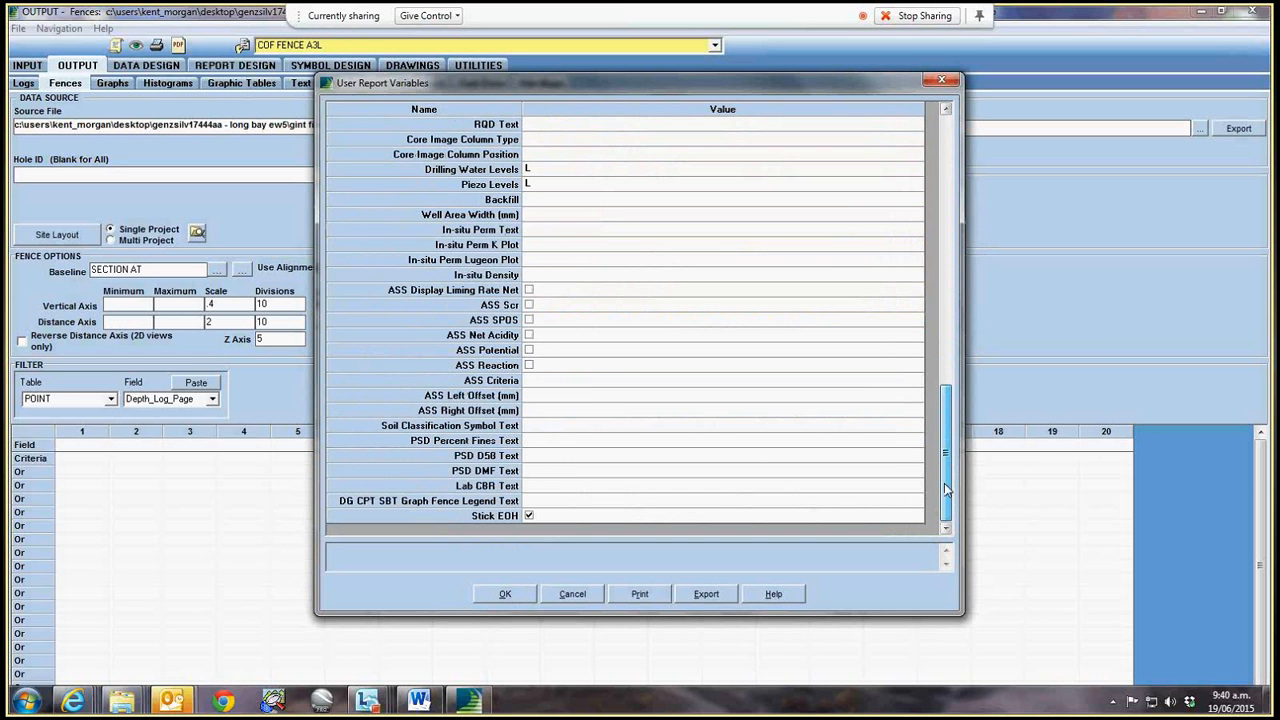
pyautogui.click(505, 594)
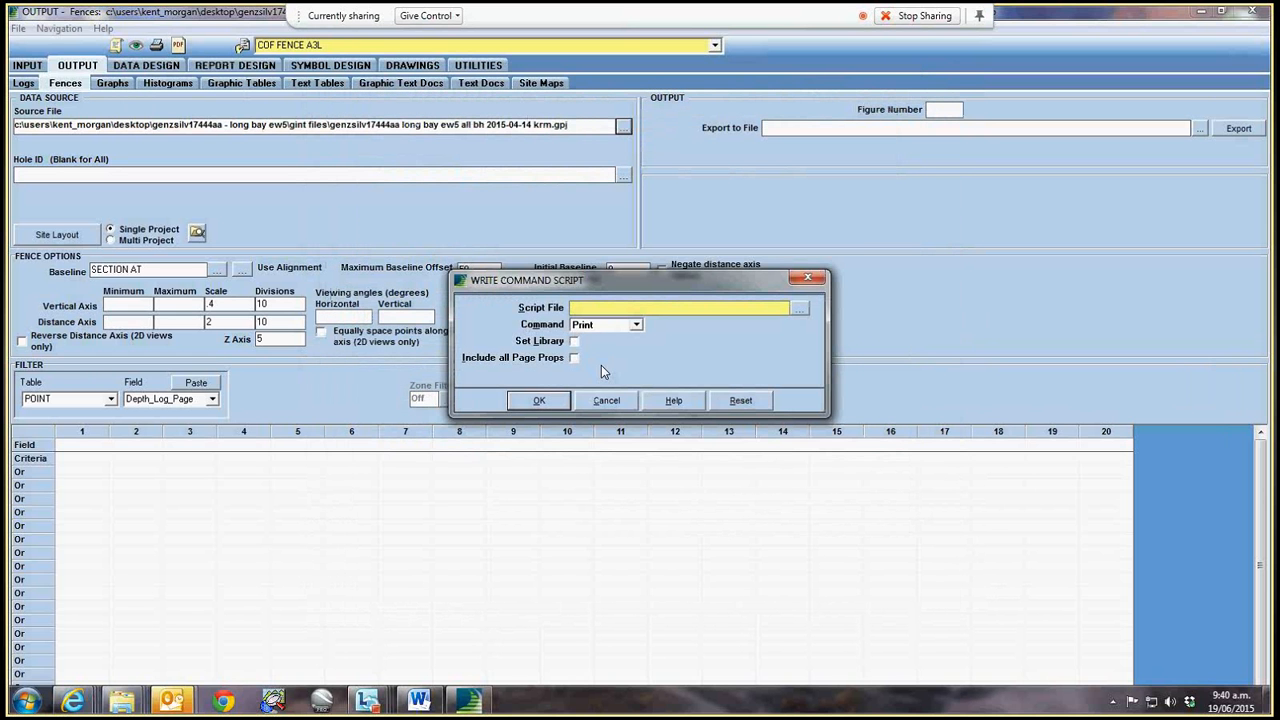
# - Set the script file to Section AT, saved on the Desktop as a gINT V8i script
pyautogui.click(801, 308)
pyautogui.write('Sec')
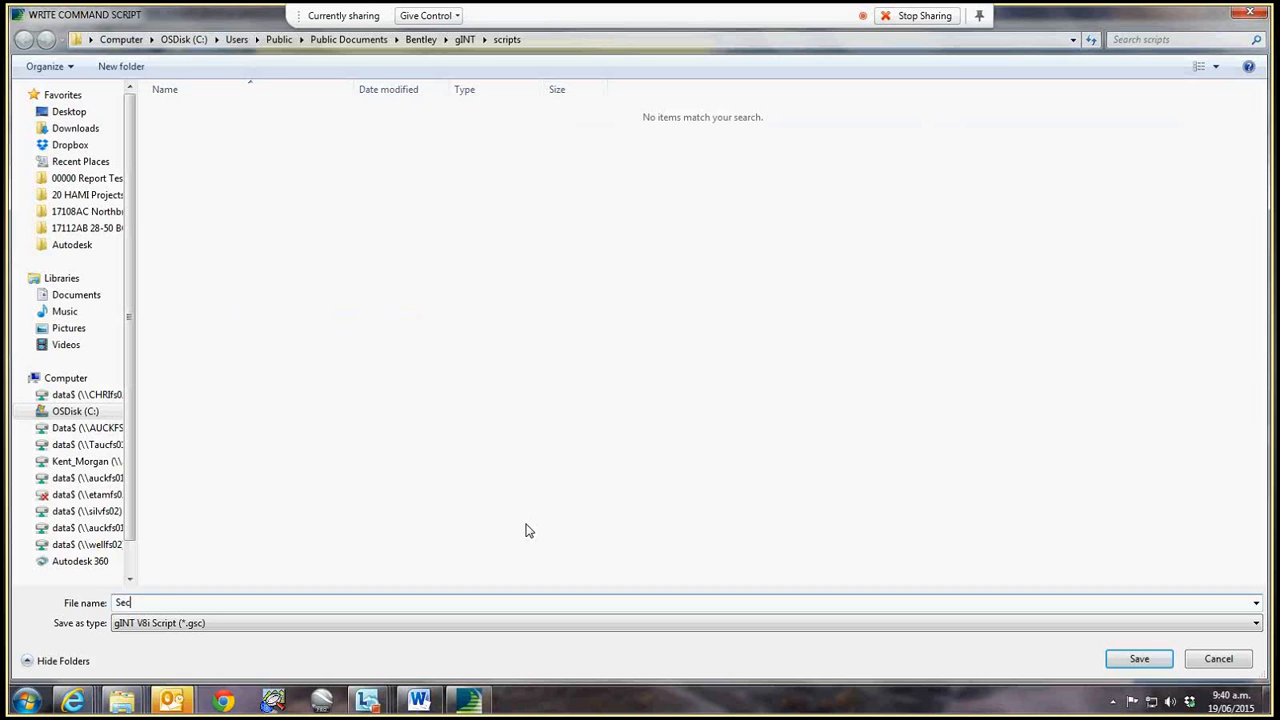
pyautogui.write('tion AT')
pyautogui.click(72, 113)
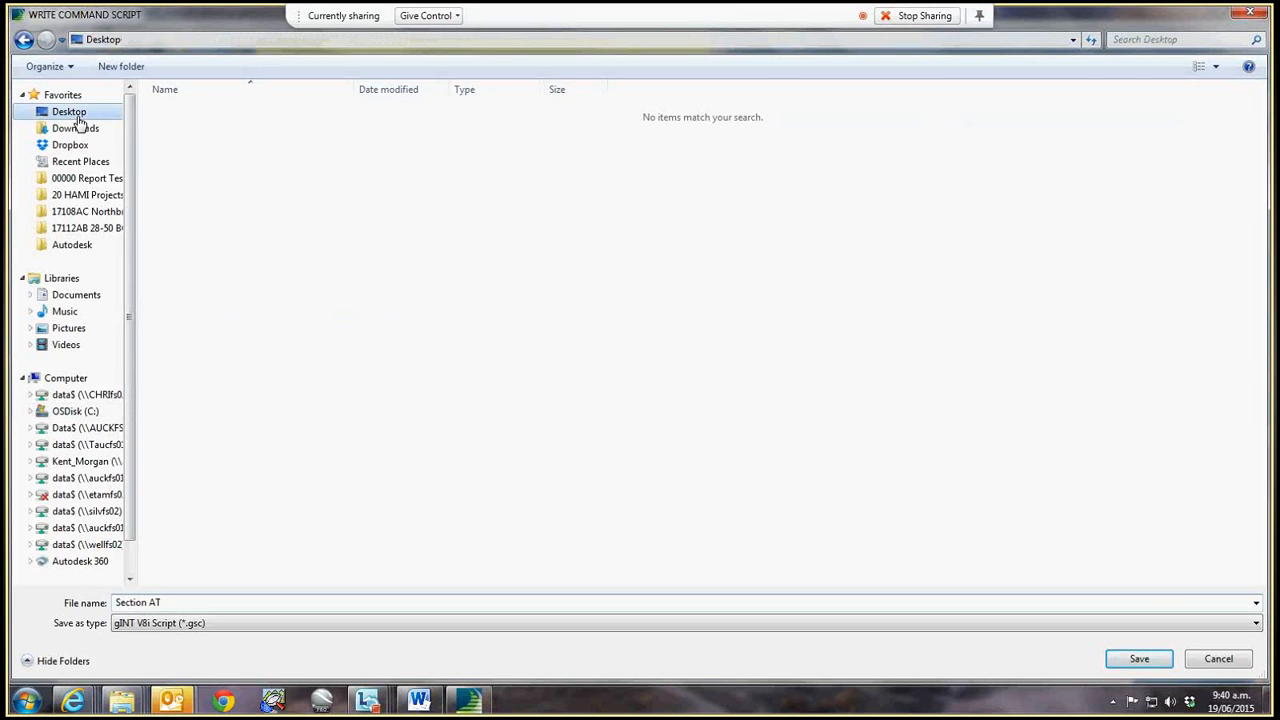
pyautogui.click(1139, 659)
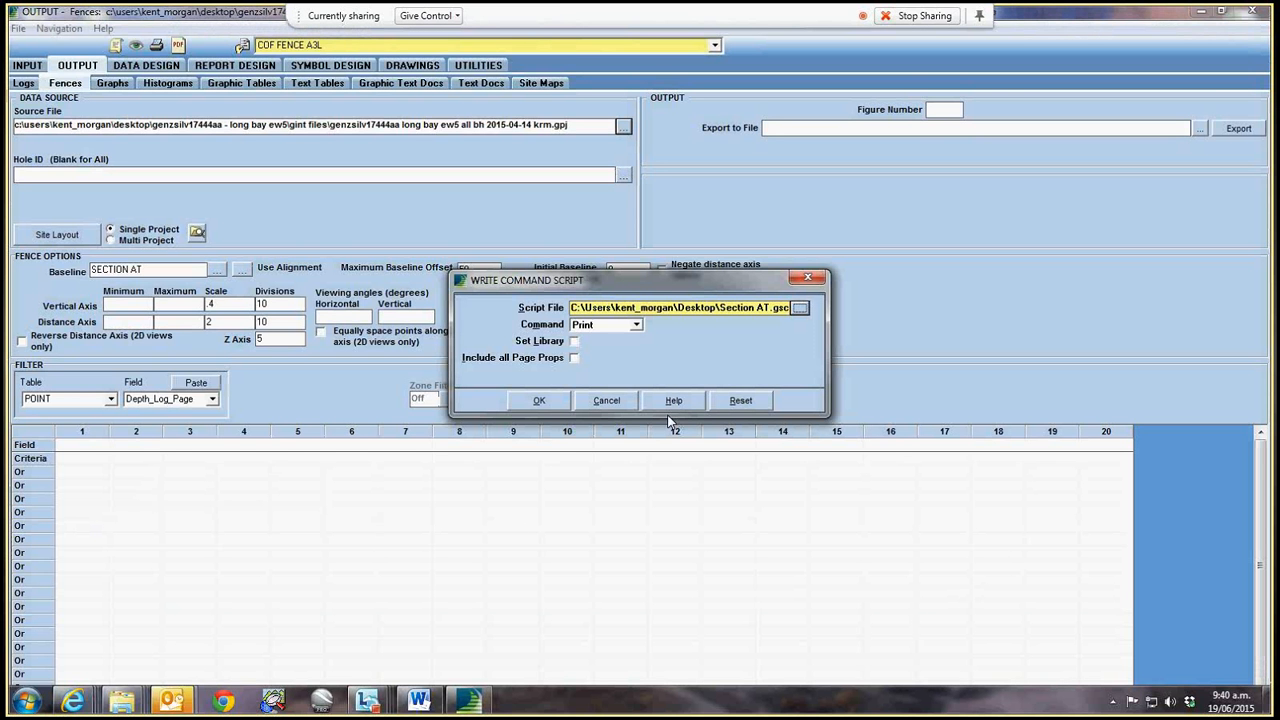
# - Set the script's command to Export
pyautogui.click(636, 325)
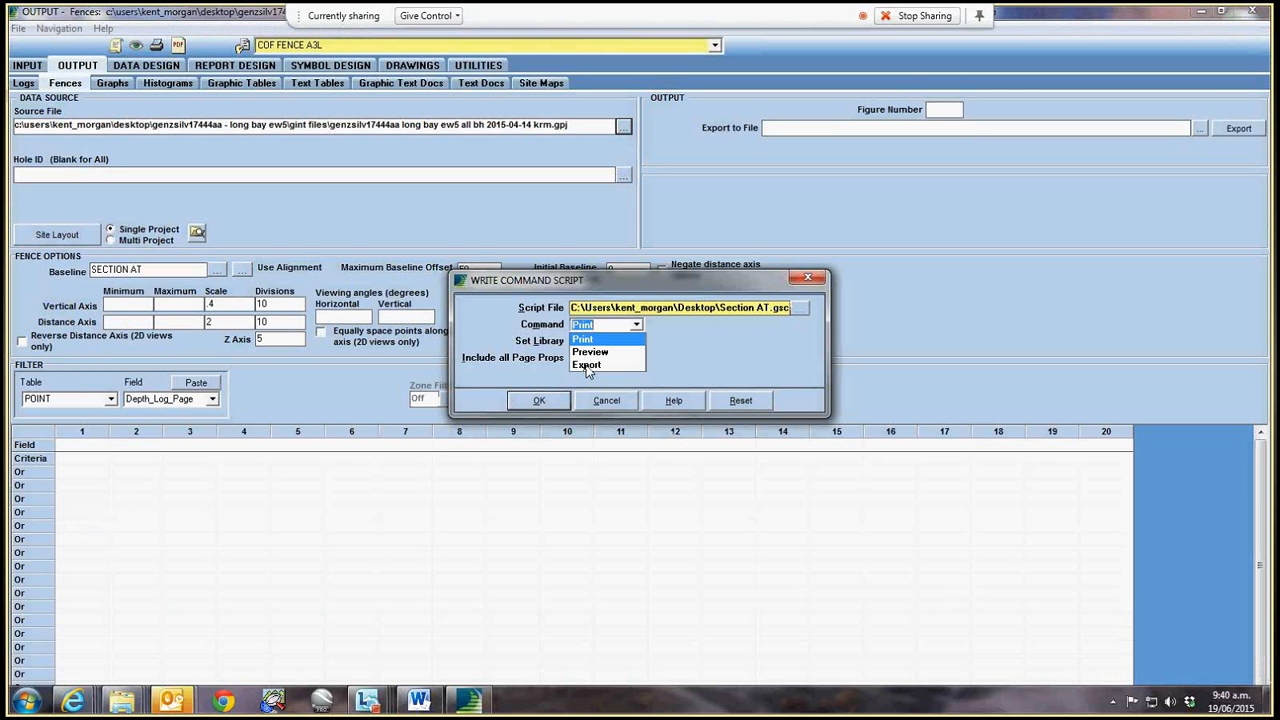
pyautogui.click(586, 365)
pyautogui.click(637, 326)
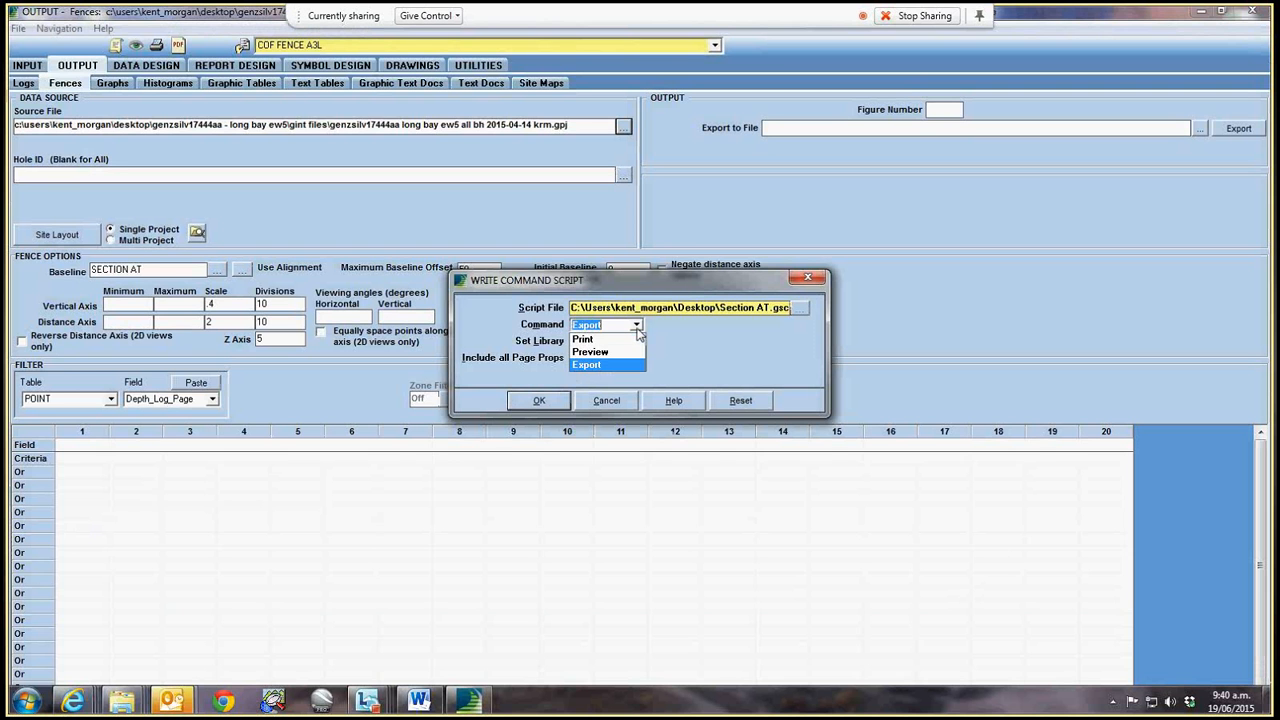
pyautogui.click(588, 364)
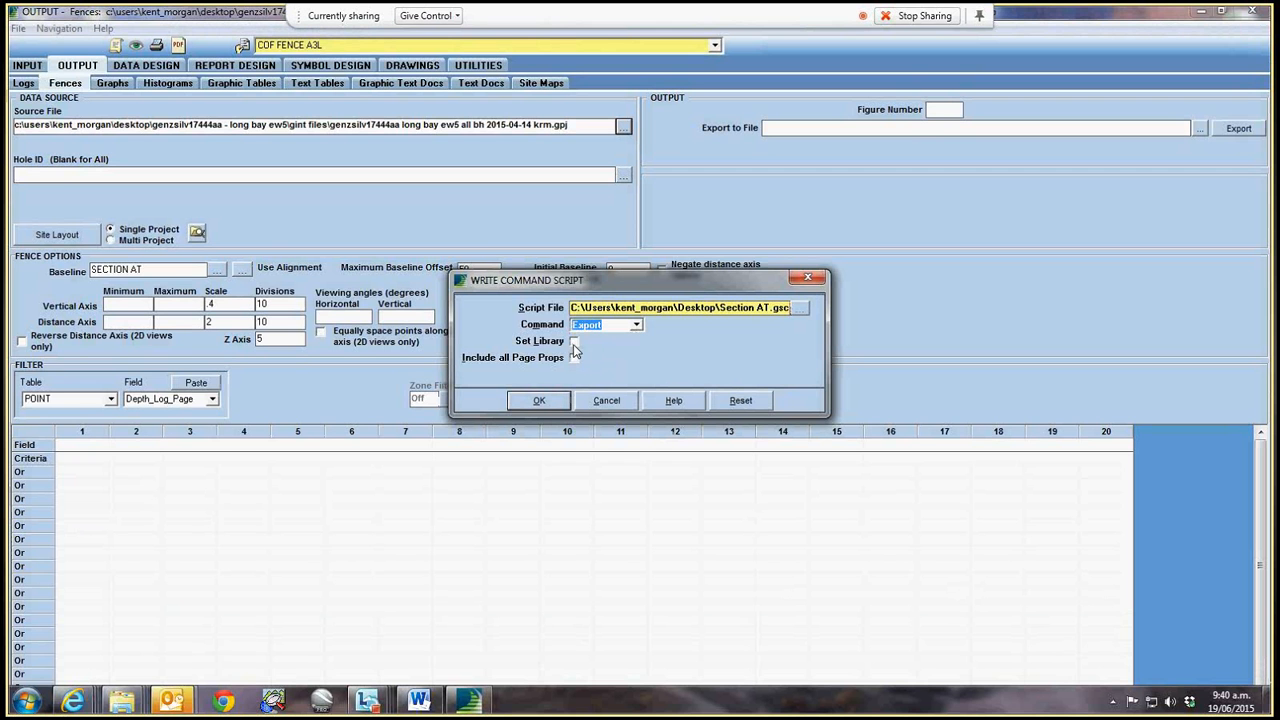
# - Try to write the Export script with the library setting and all page properties included
pyautogui.click(573, 341)
pyautogui.click(574, 357)
pyautogui.click(548, 400)
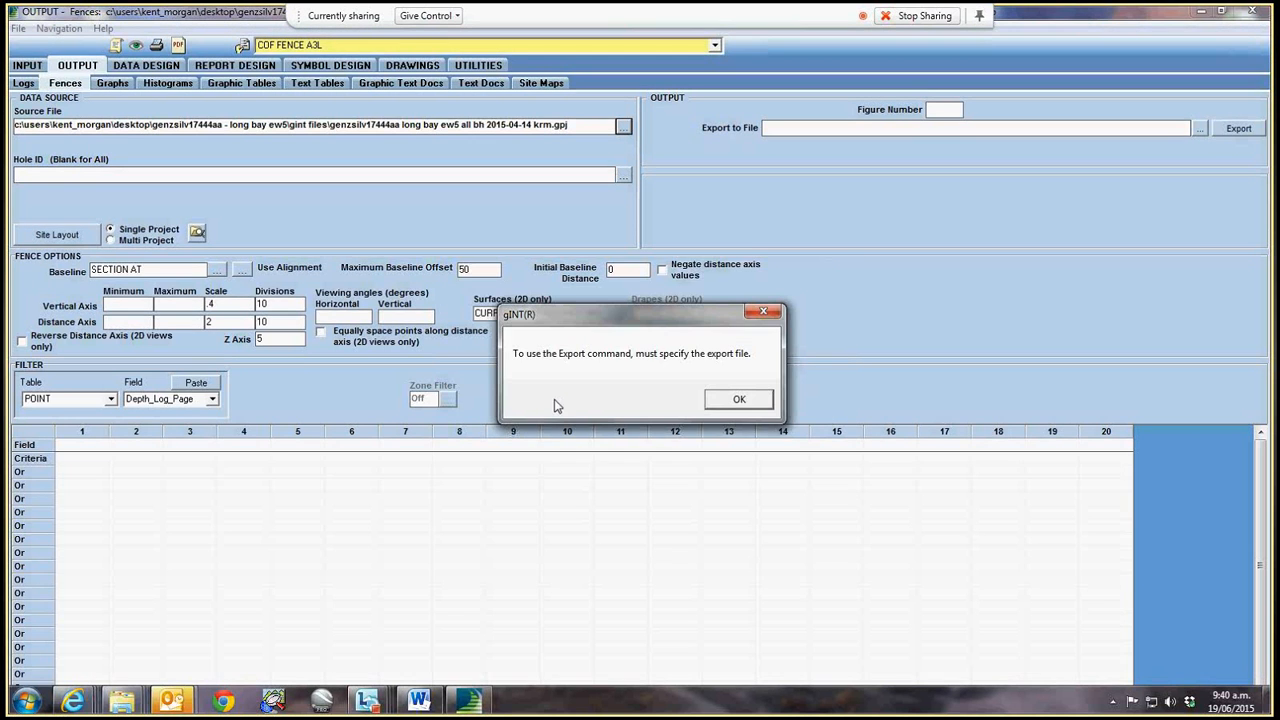
pyautogui.click(731, 402)
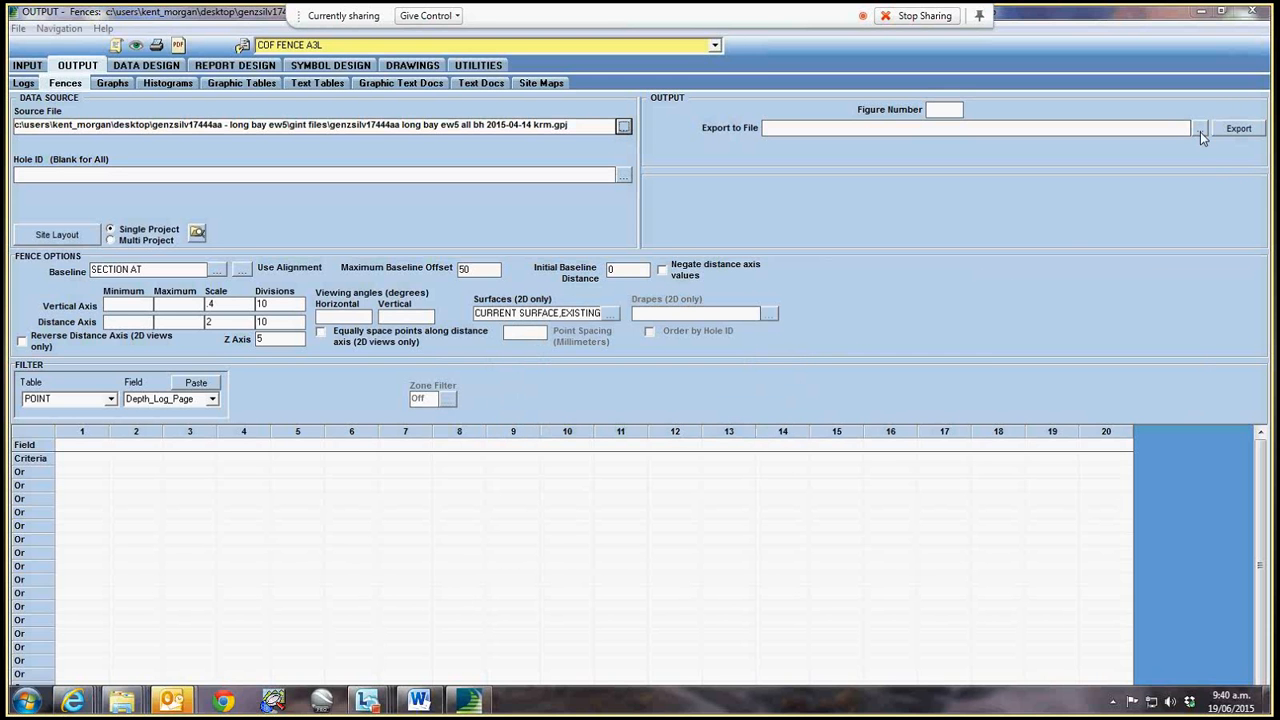
# - Write the Section AT command script with the Preview command, library setting and all page properties, accepting the current report variables
pyautogui.click(114, 47)
pyautogui.click(150, 84)
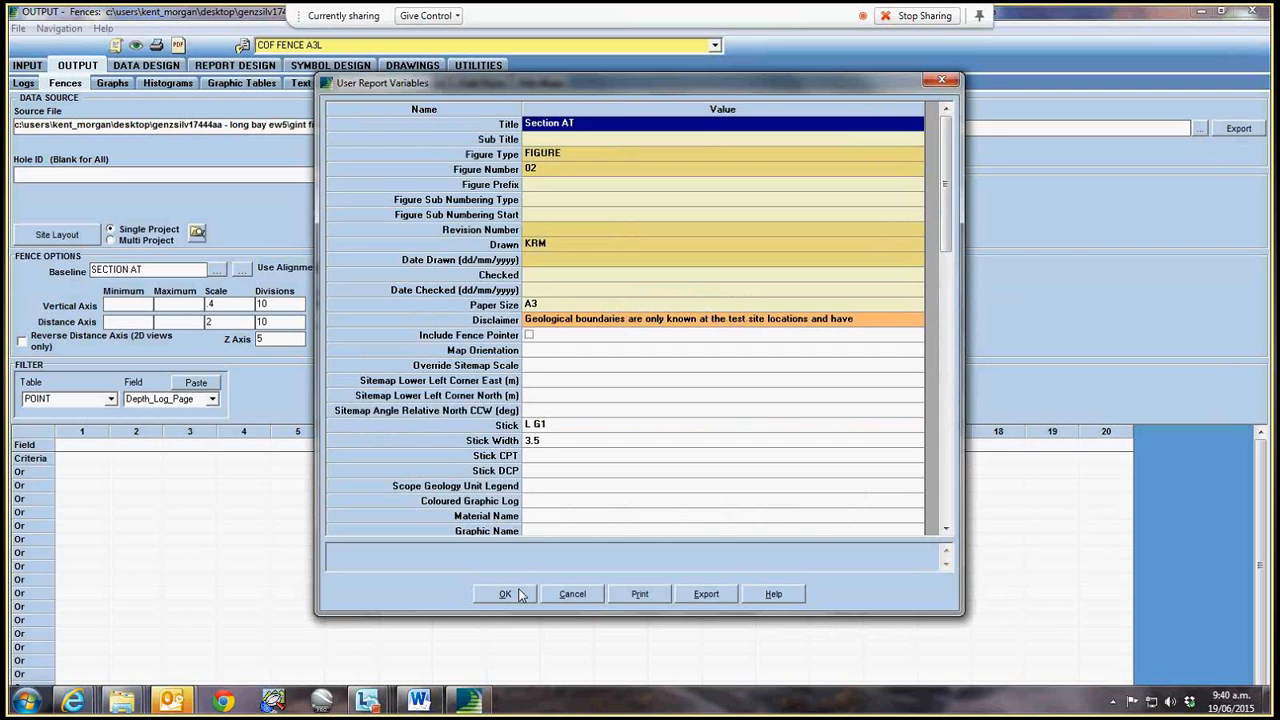
pyautogui.click(505, 594)
pyautogui.click(605, 324)
pyautogui.click(575, 347)
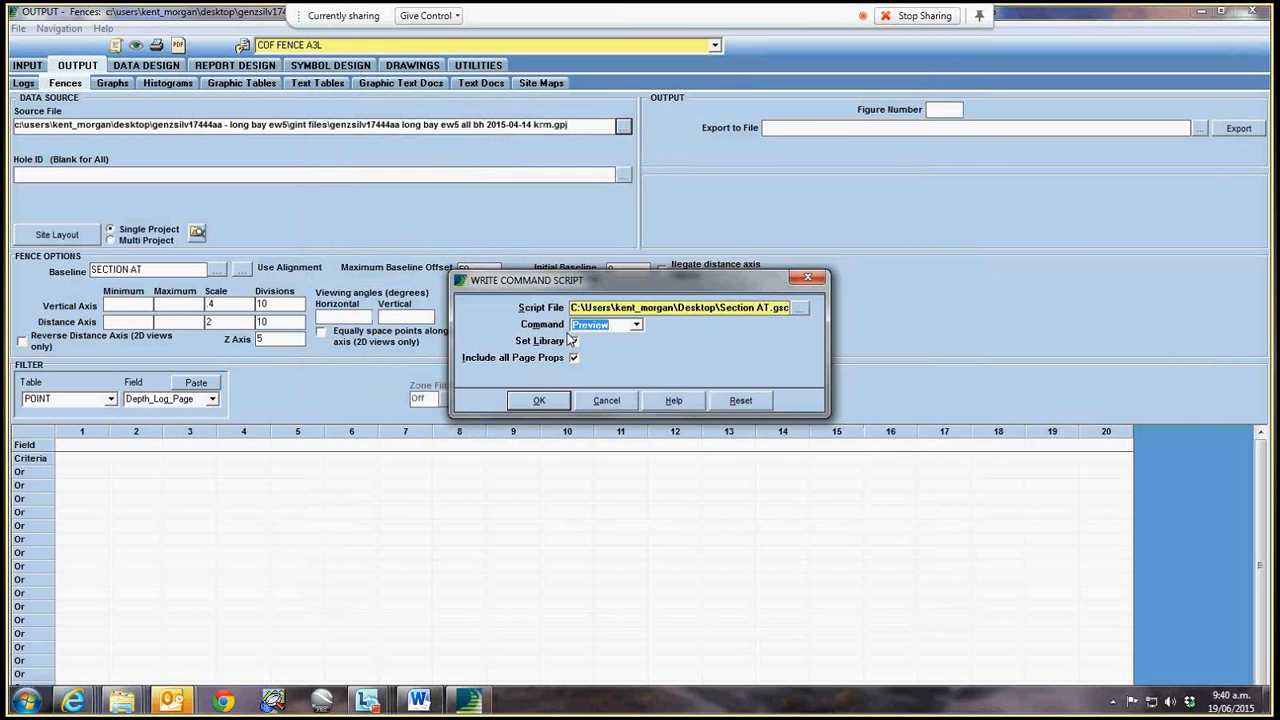
pyautogui.click(556, 403)
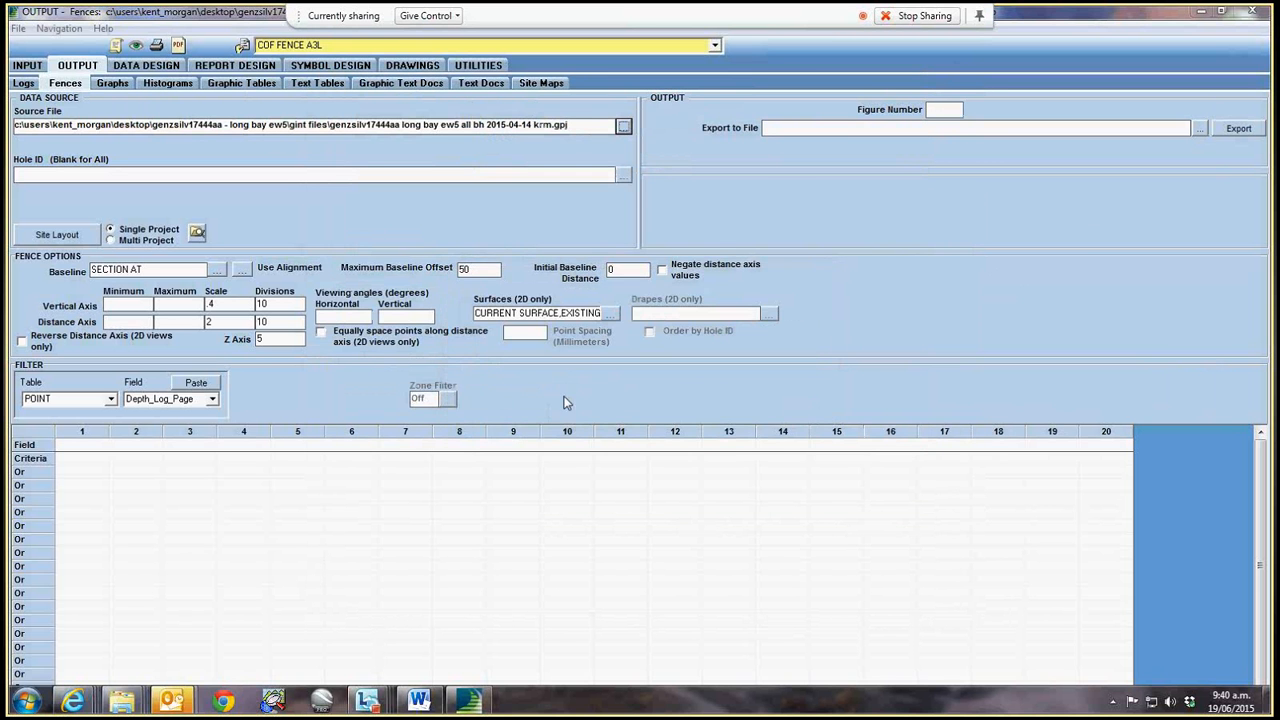
# - Switch to the project's input data and return to the fence output to reset the fence options
pyautogui.rightClick(36, 68)
pyautogui.click(60, 75)
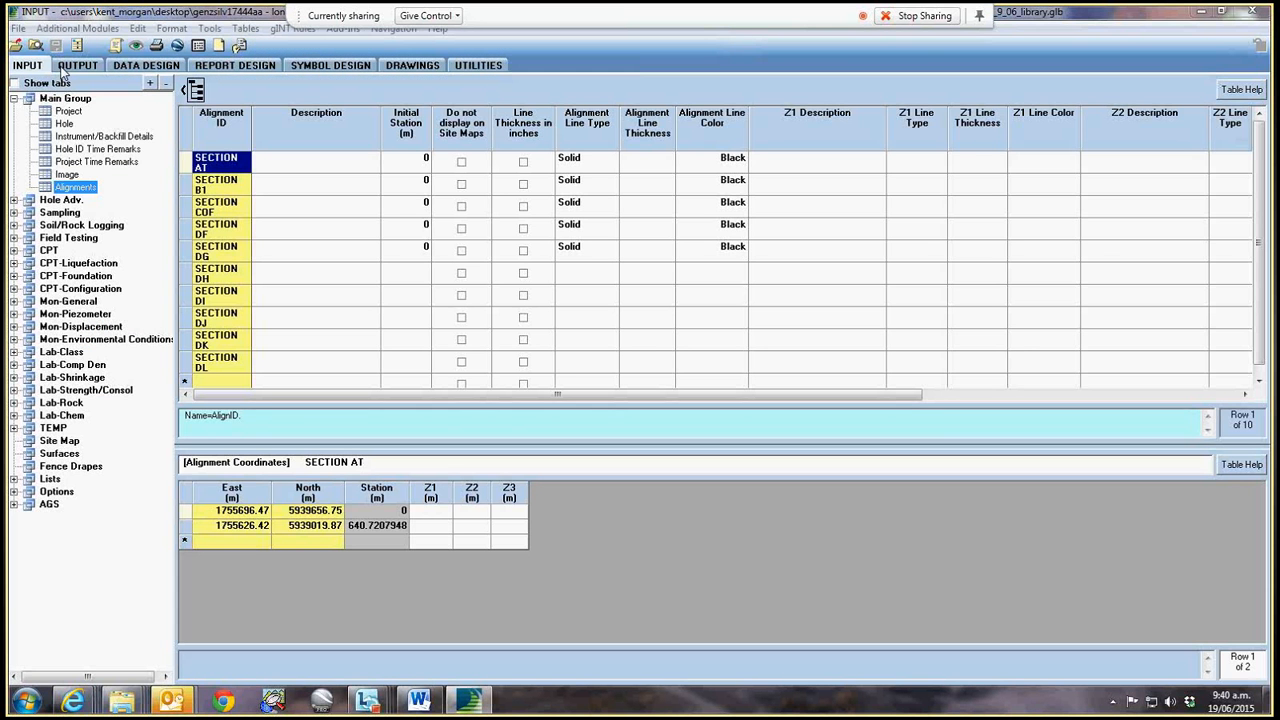
pyautogui.click(62, 67)
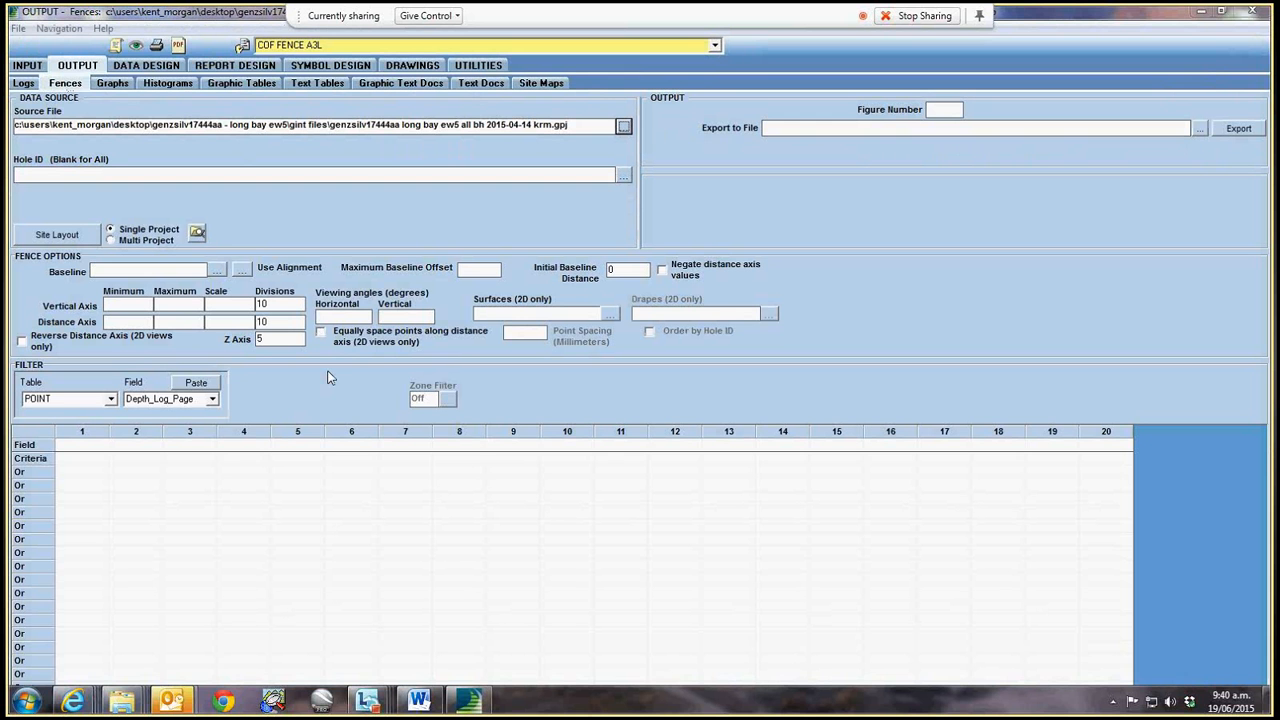
# - Execute the Section AT script from the Desktop with the run option Load Full Spec
pyautogui.click(116, 48)
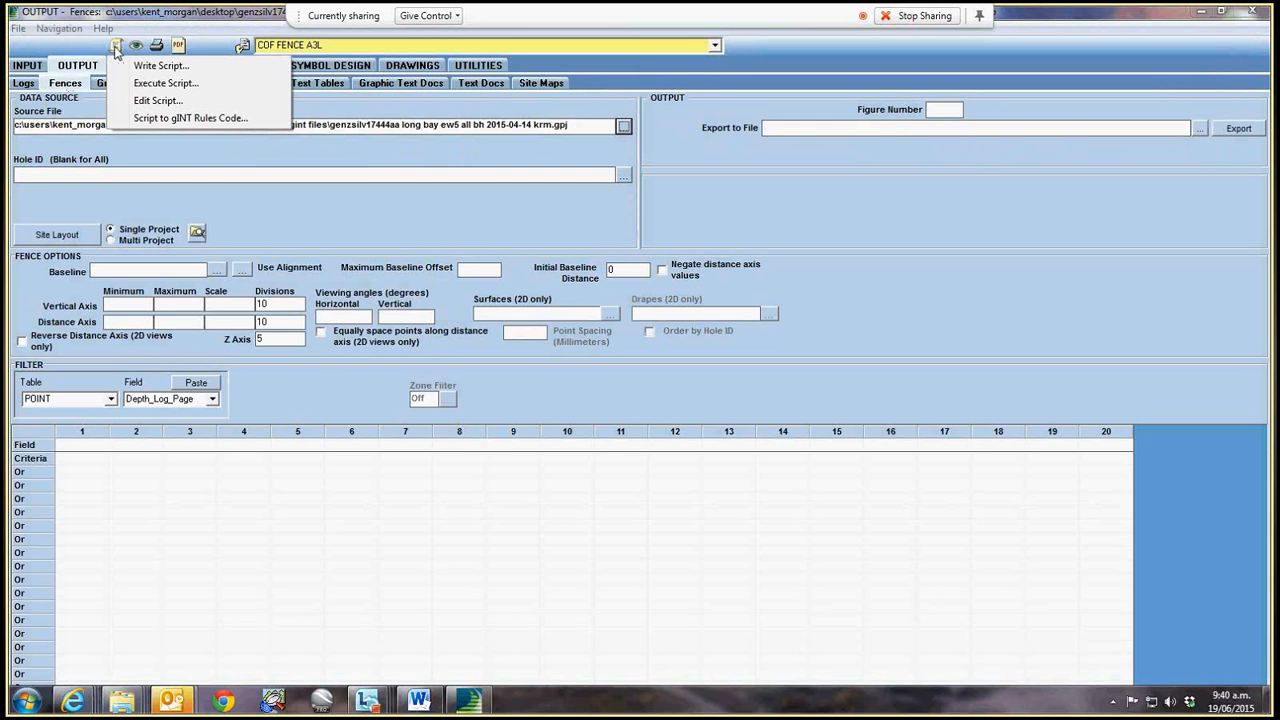
pyautogui.click(147, 83)
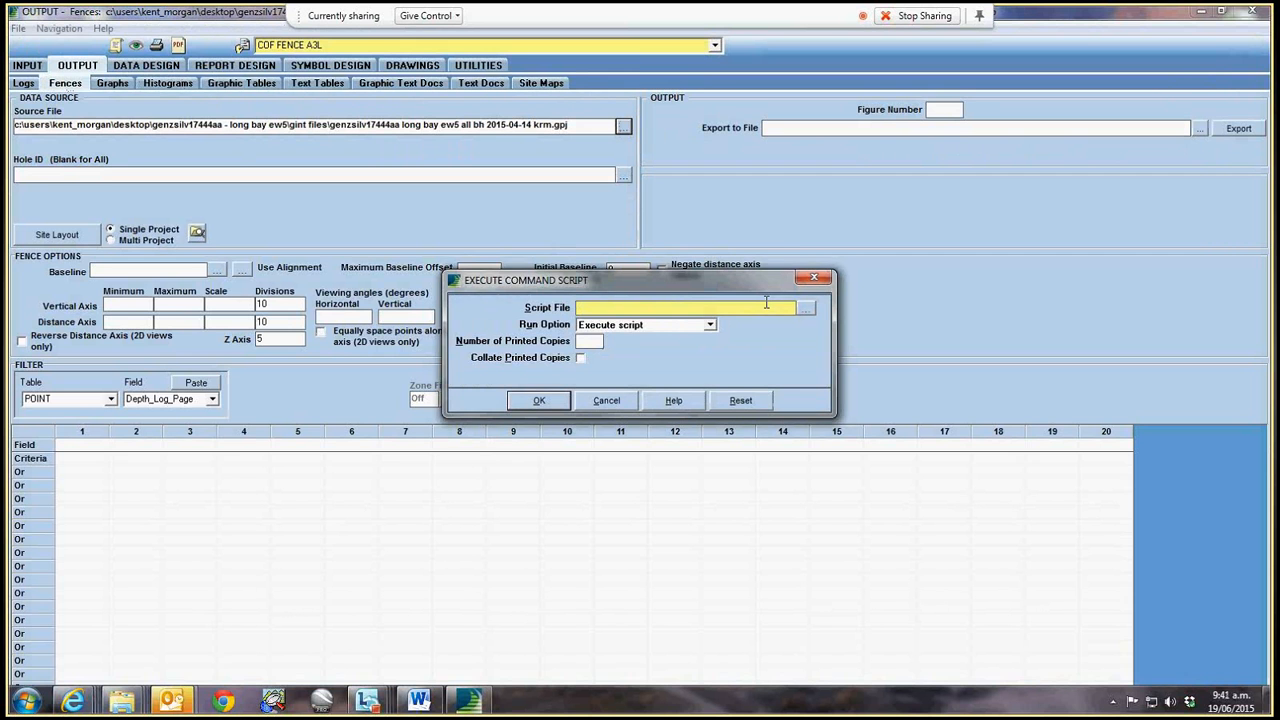
pyautogui.click(806, 309)
pyautogui.click(69, 111)
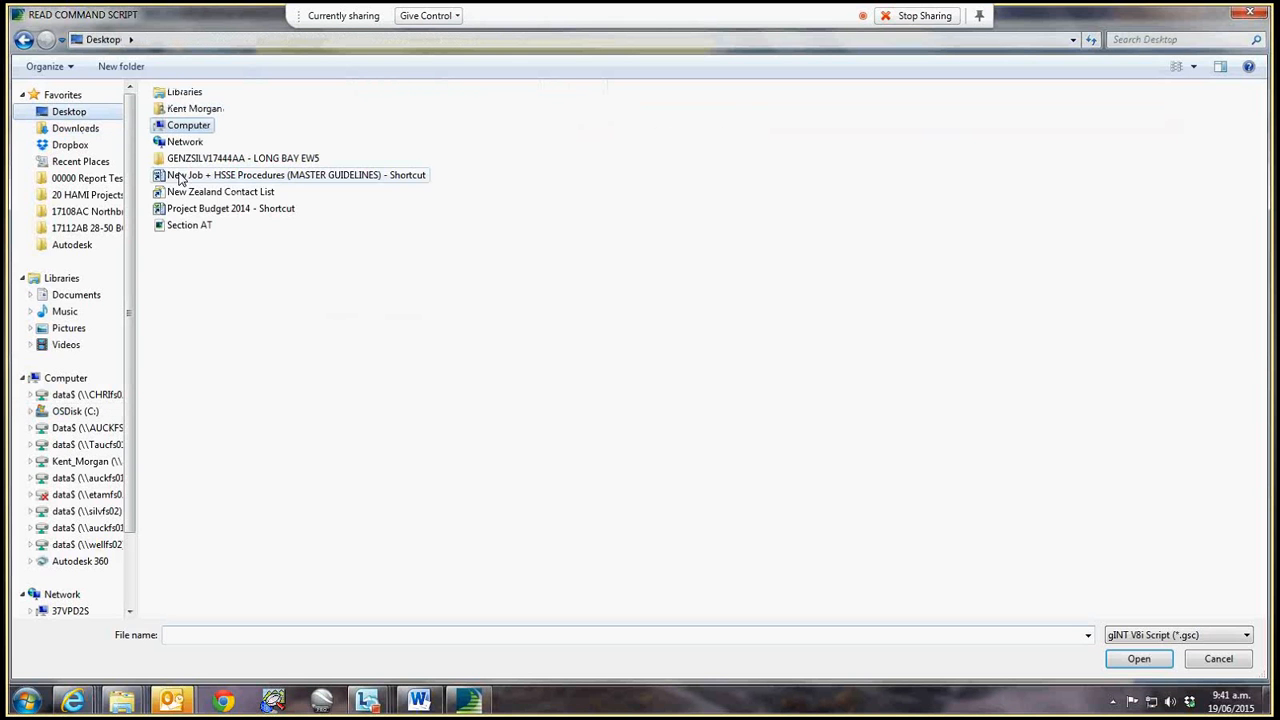
pyautogui.click(205, 226)
pyautogui.click(1125, 657)
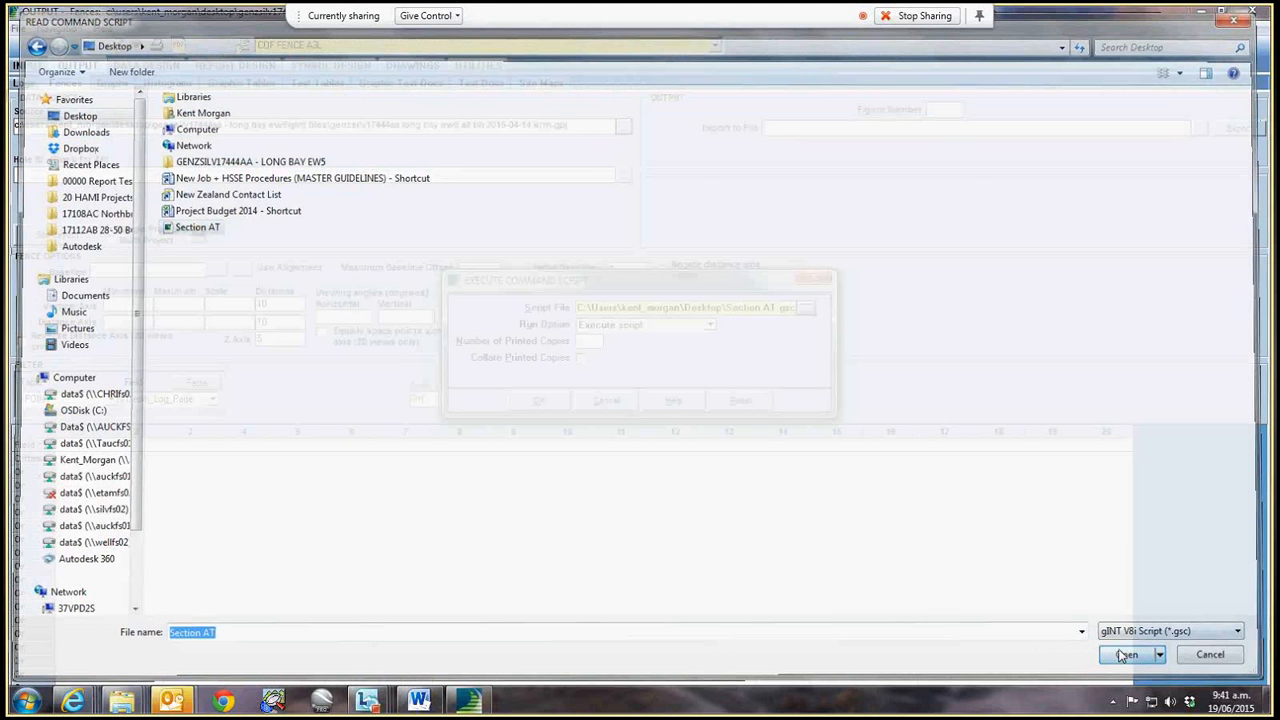
pyautogui.click(710, 327)
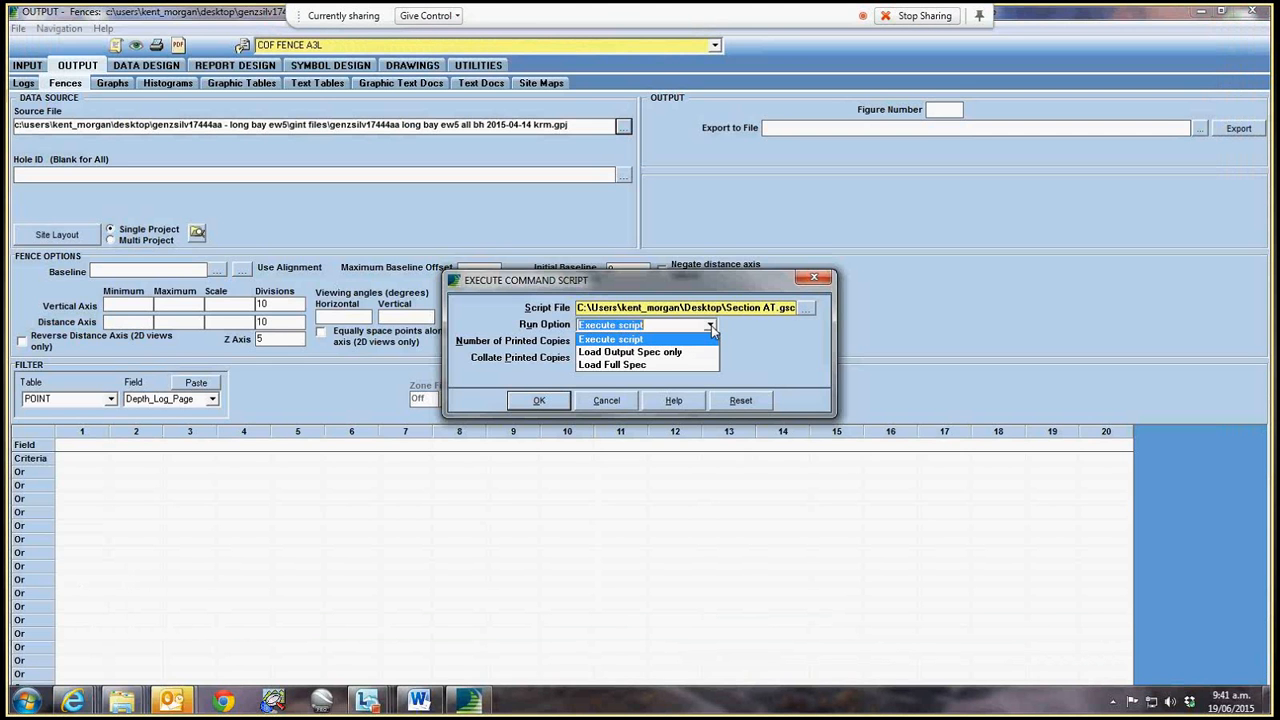
pyautogui.click(649, 364)
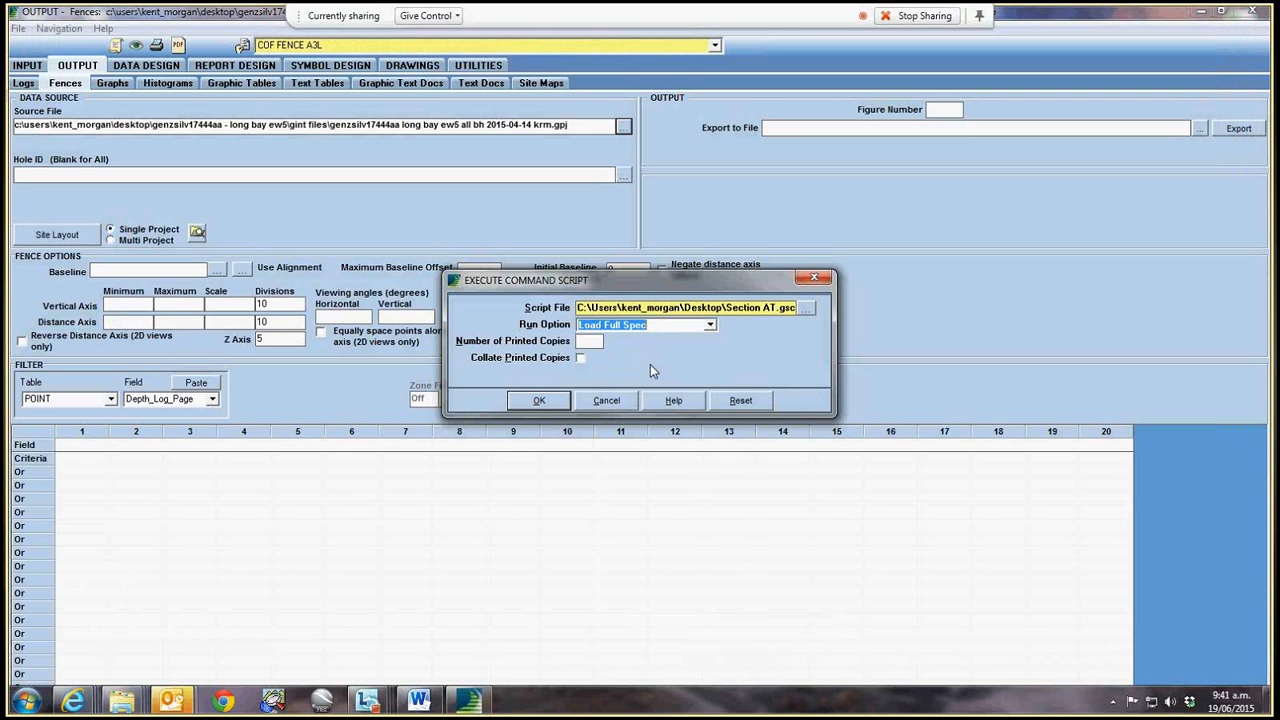
pyautogui.click(541, 402)
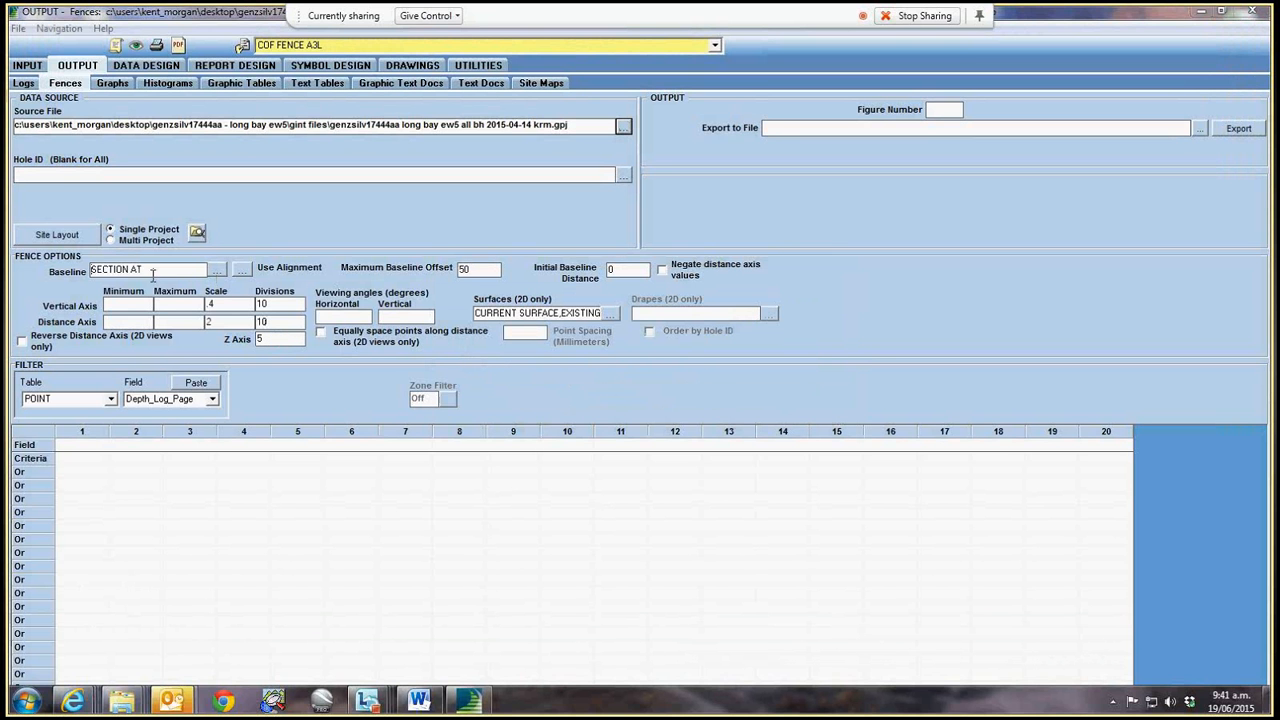
# - Check the loaded fence baseline, surfaces and axis scales, and review the report variables without generating the preview
pyautogui.moveTo(152, 272); pyautogui.dragTo(36, 270)
pyautogui.moveTo(475, 314); pyautogui.dragTo(588, 318)
pyautogui.moveTo(226, 302); pyautogui.dragTo(200, 322)
pyautogui.click(136, 45)
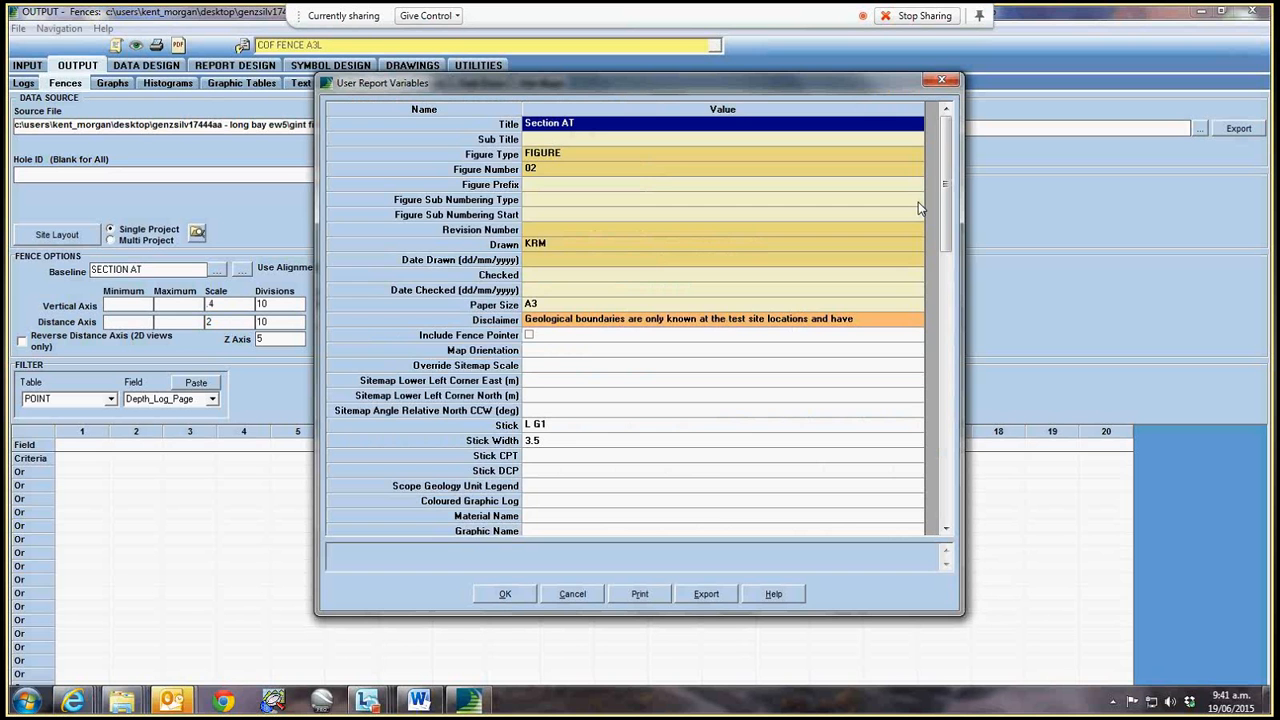
pyautogui.moveTo(942, 205); pyautogui.dragTo(947, 374)
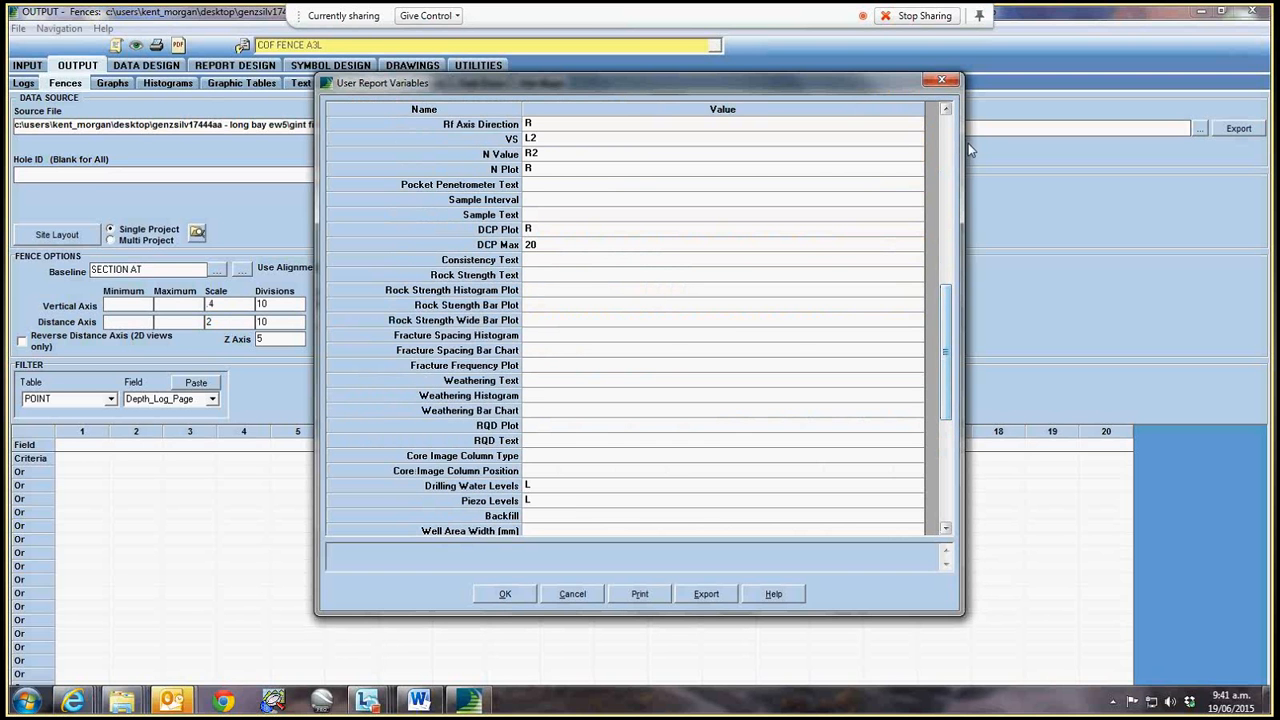
pyautogui.click(945, 79)
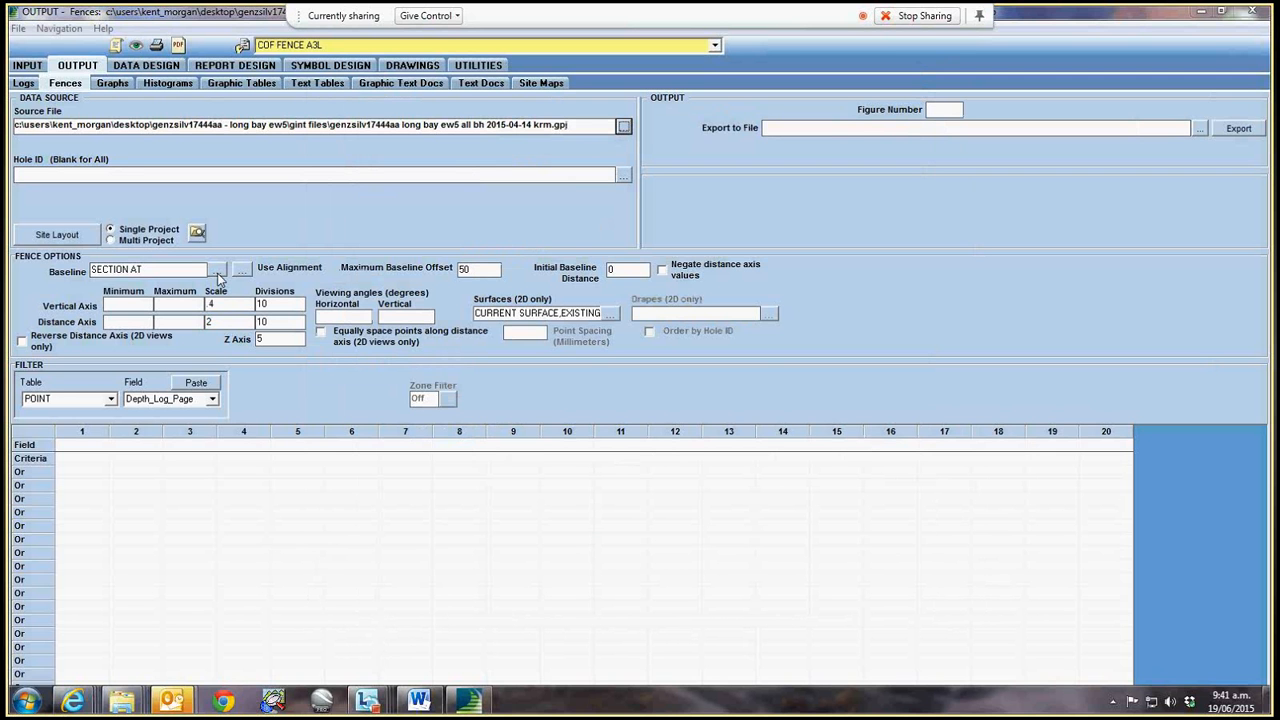
# - Use the SECTION B1 alignment as the fence baseline
pyautogui.click(242, 272)
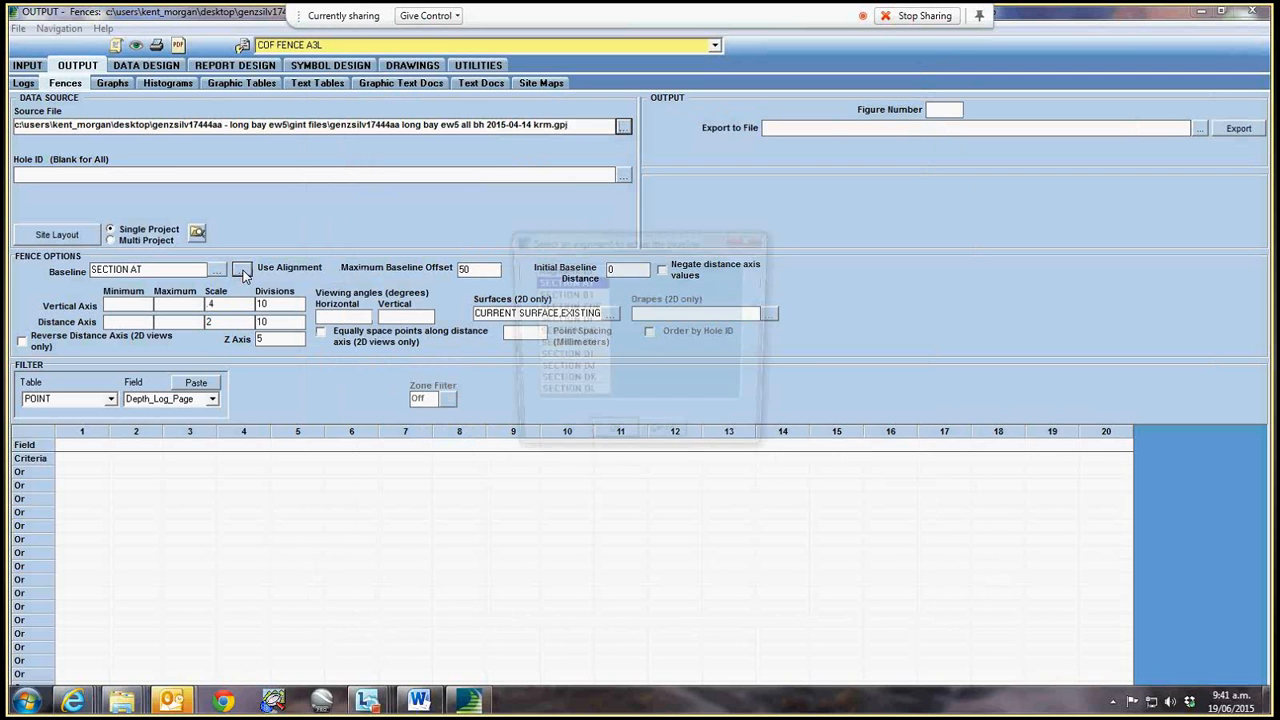
pyautogui.click(563, 295)
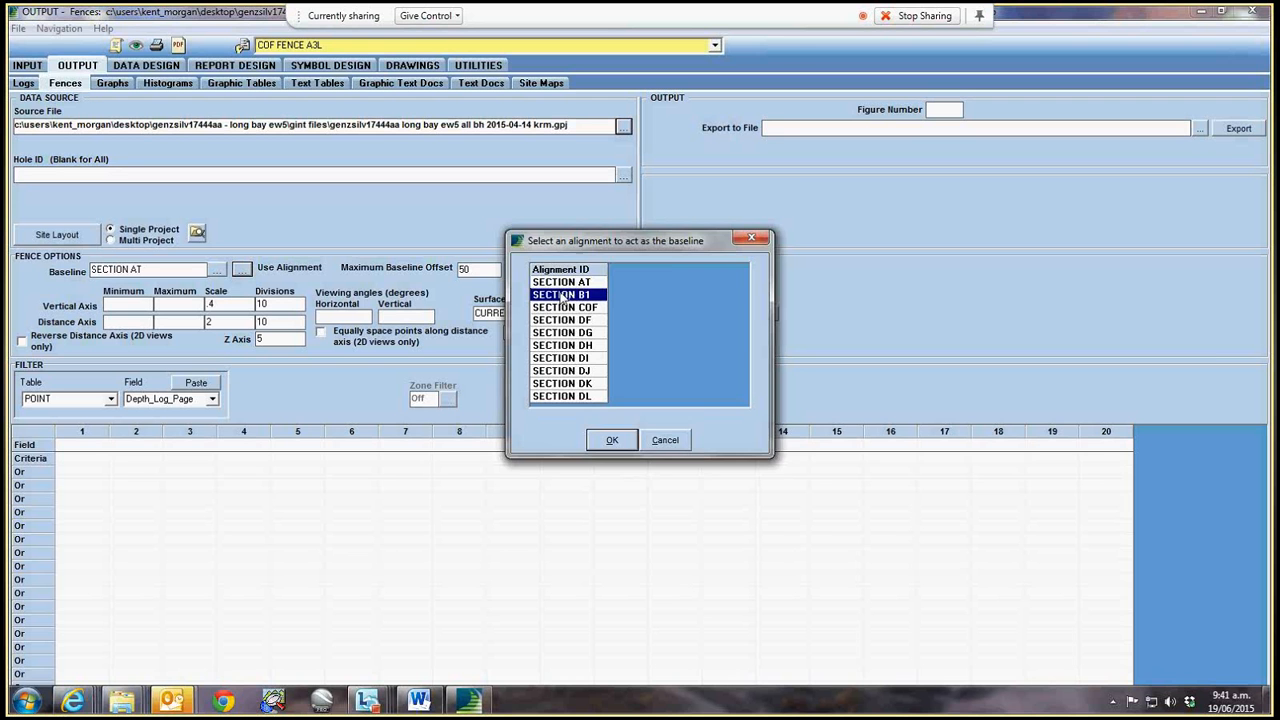
pyautogui.click(610, 440)
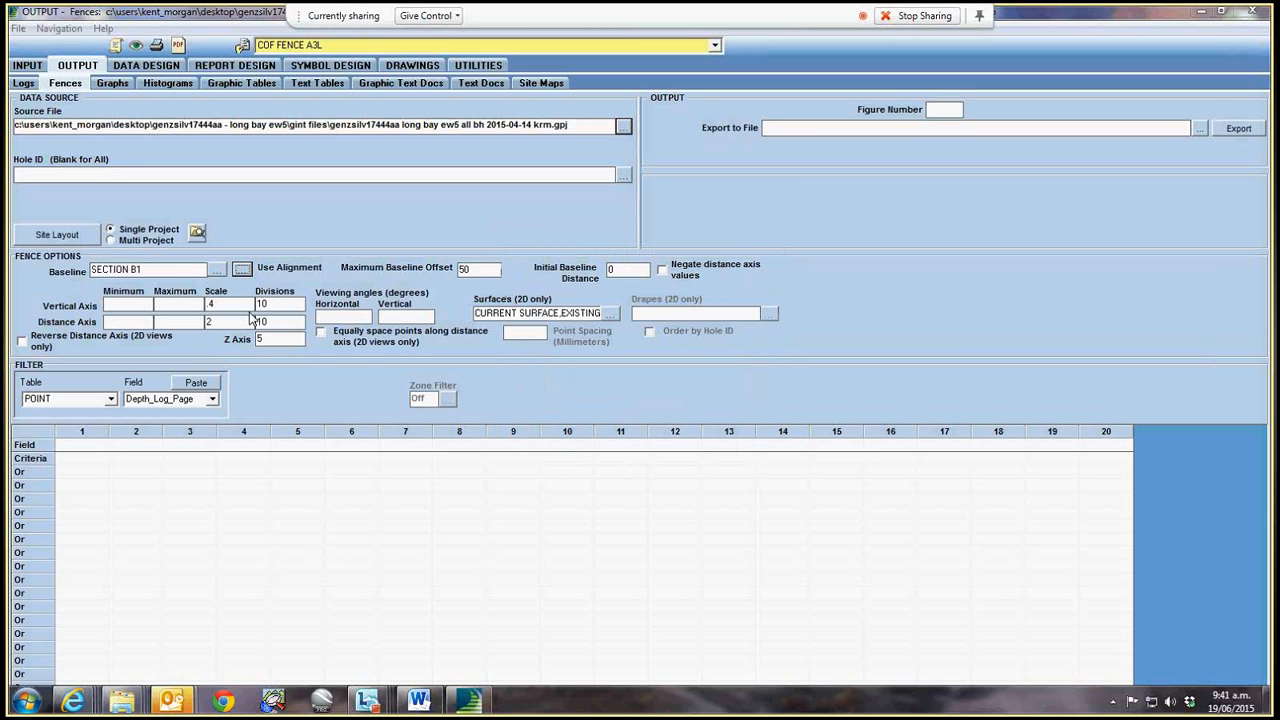
# - Start a new command script for the fence, setting the report title to Section B1 and the figure number to 03
pyautogui.click(116, 46)
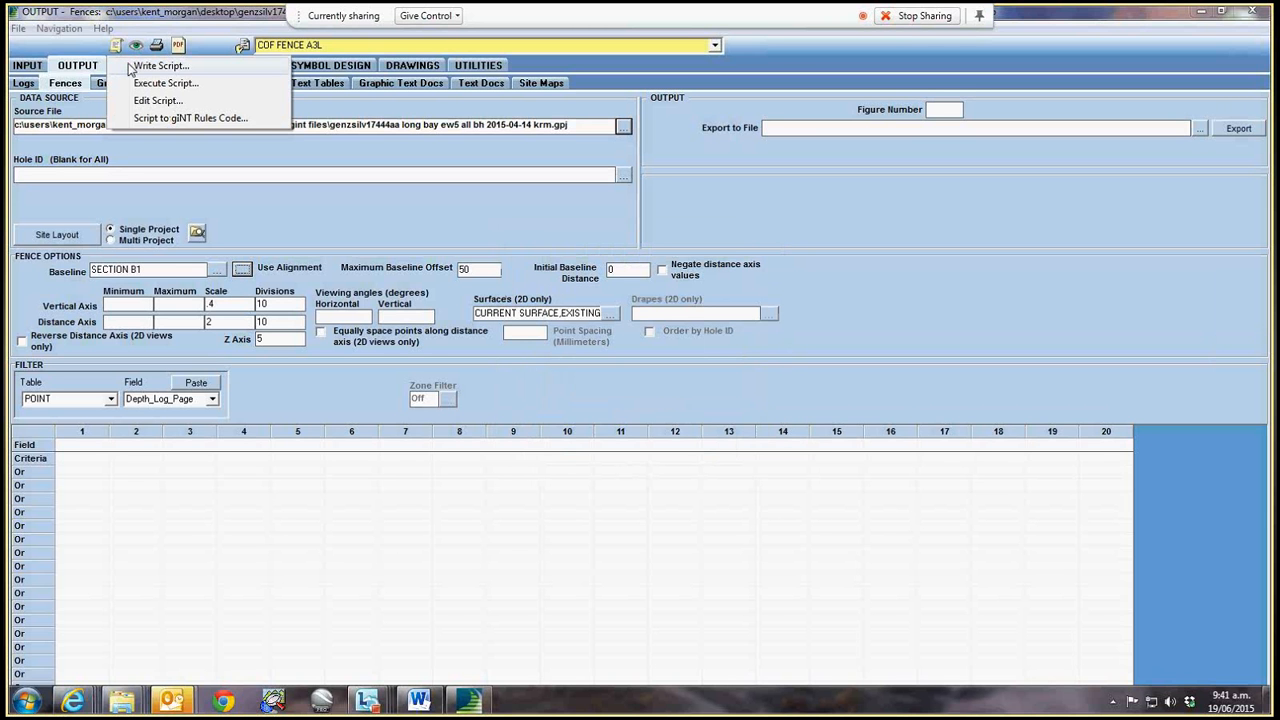
pyautogui.click(130, 66)
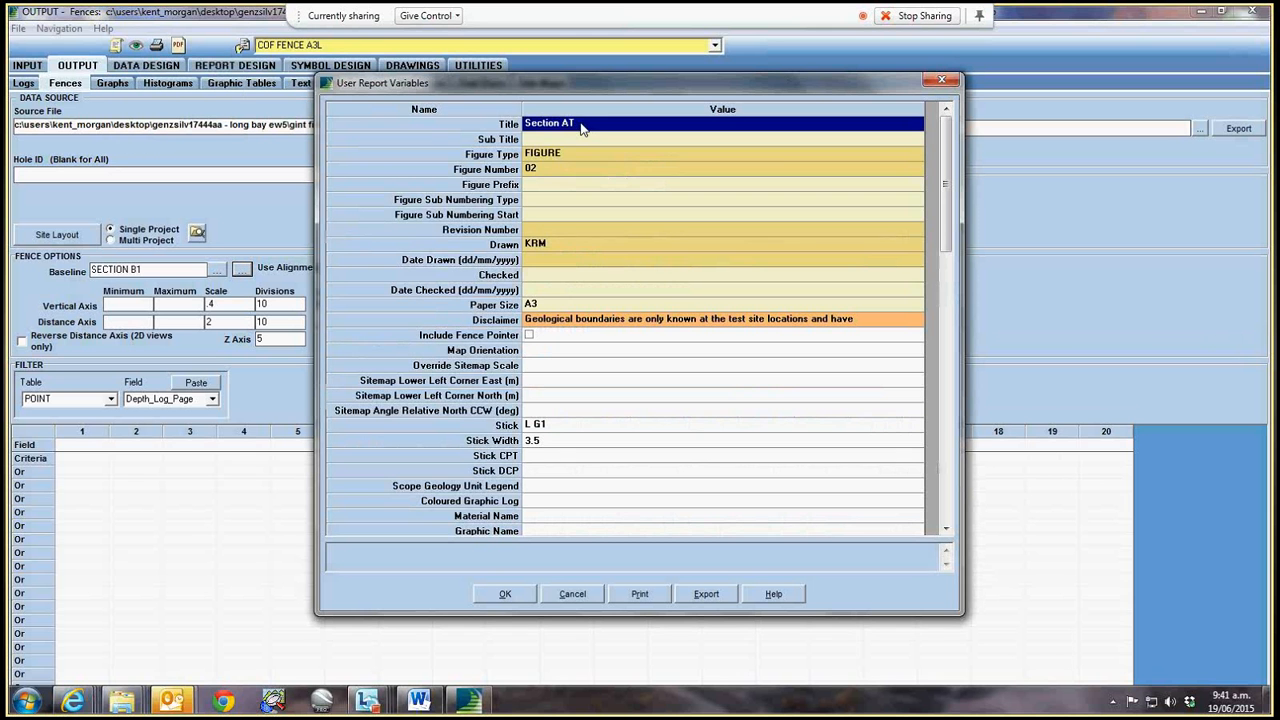
pyautogui.doubleClick(565, 124)
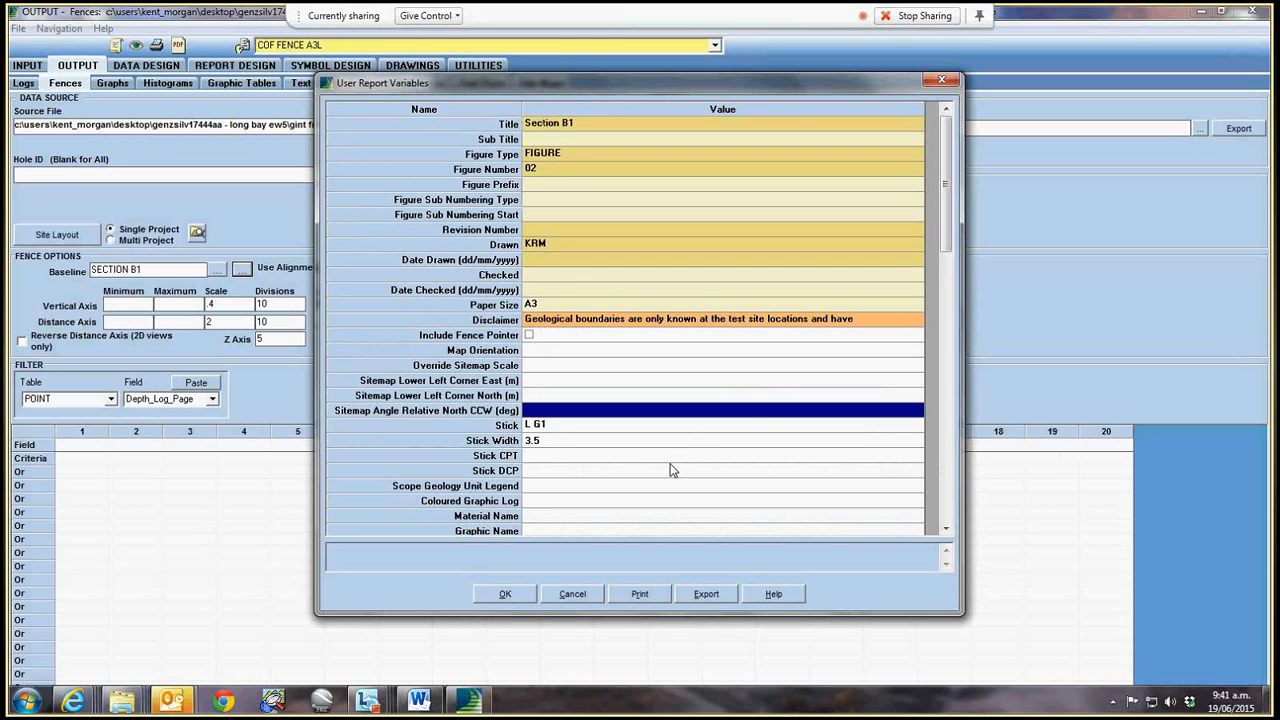
pyautogui.click(577, 170)
pyautogui.write('03')
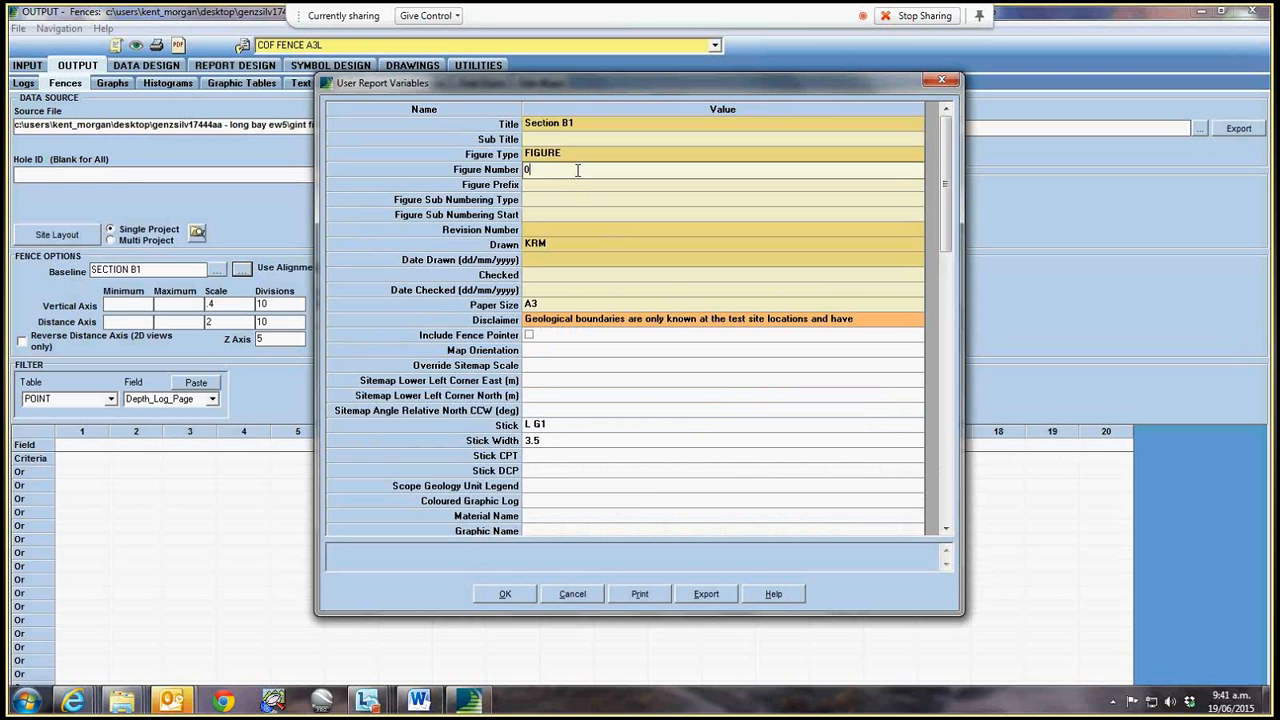
pyautogui.click(655, 414)
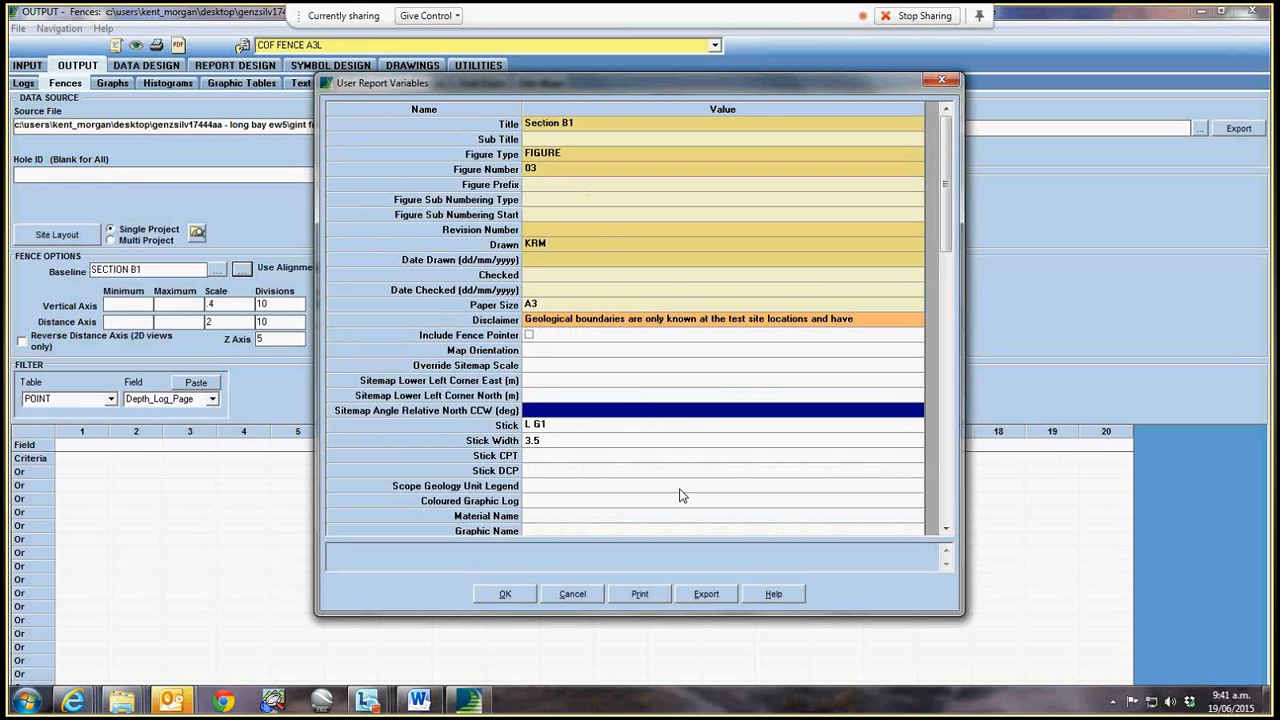
pyautogui.click(523, 594)
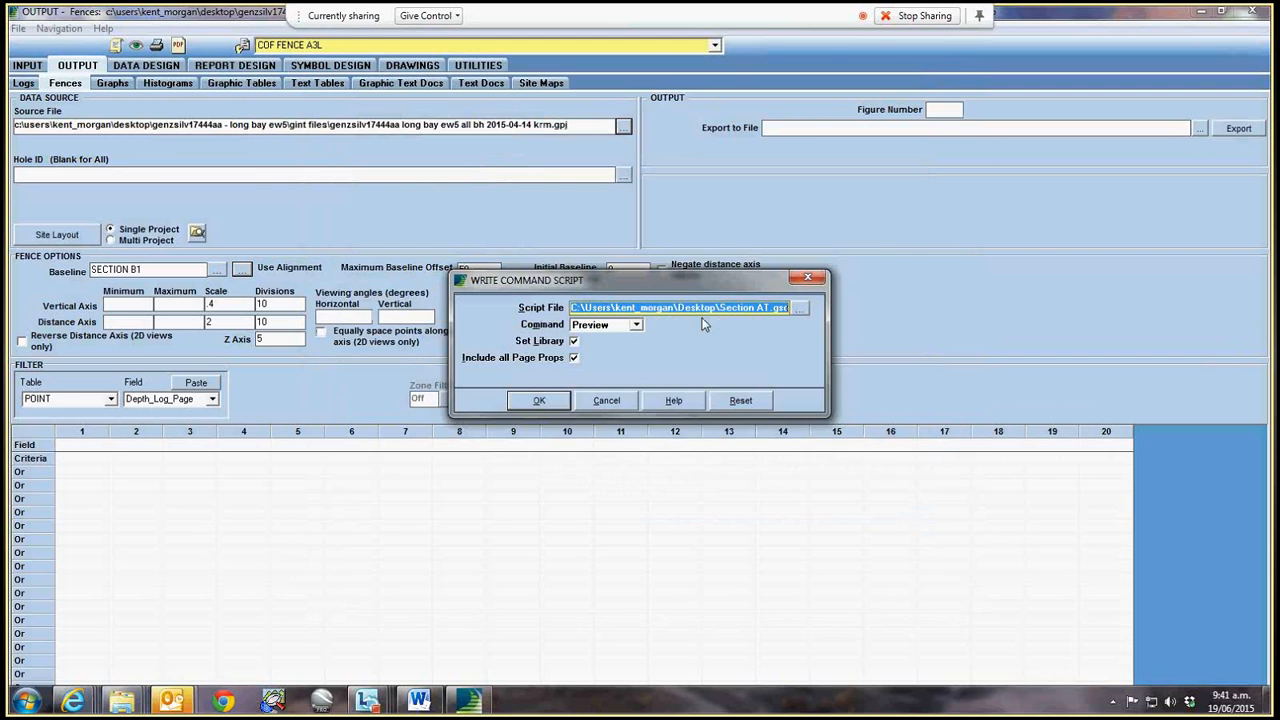
# - Name the new gINT V8i script file Section B1 on the Desktop
pyautogui.click(526, 392)
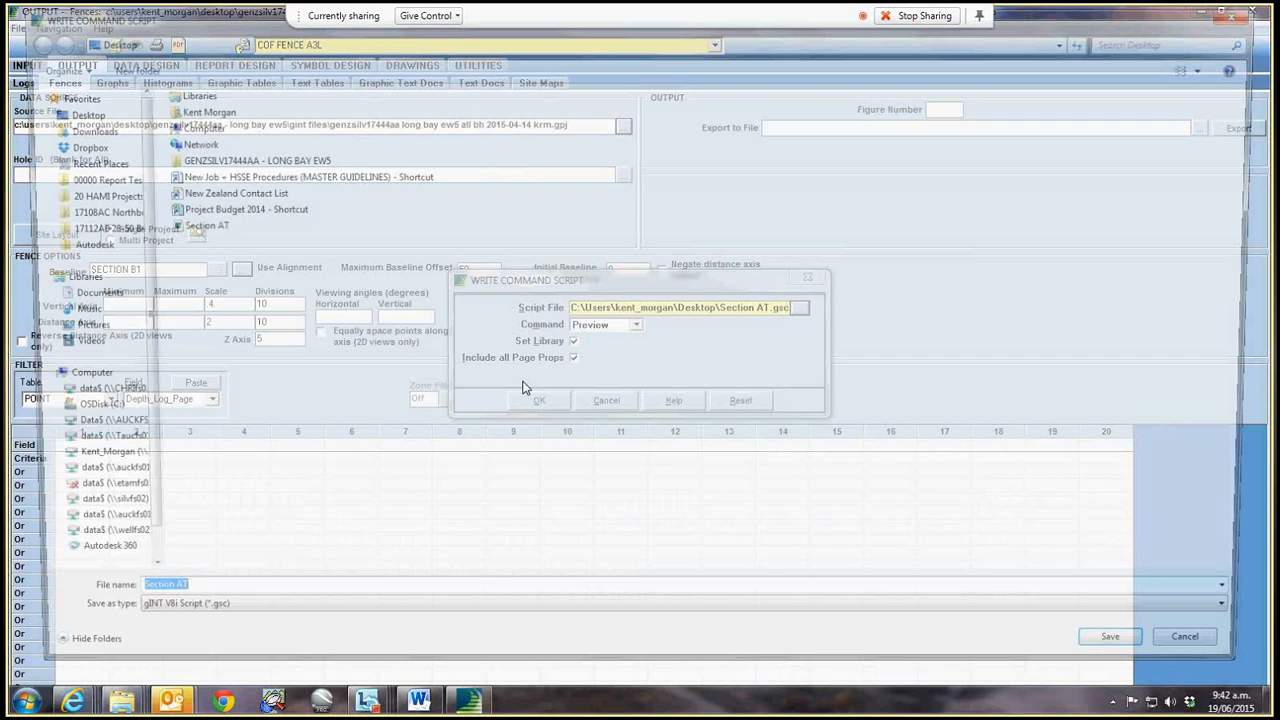
pyautogui.write('Section B1')
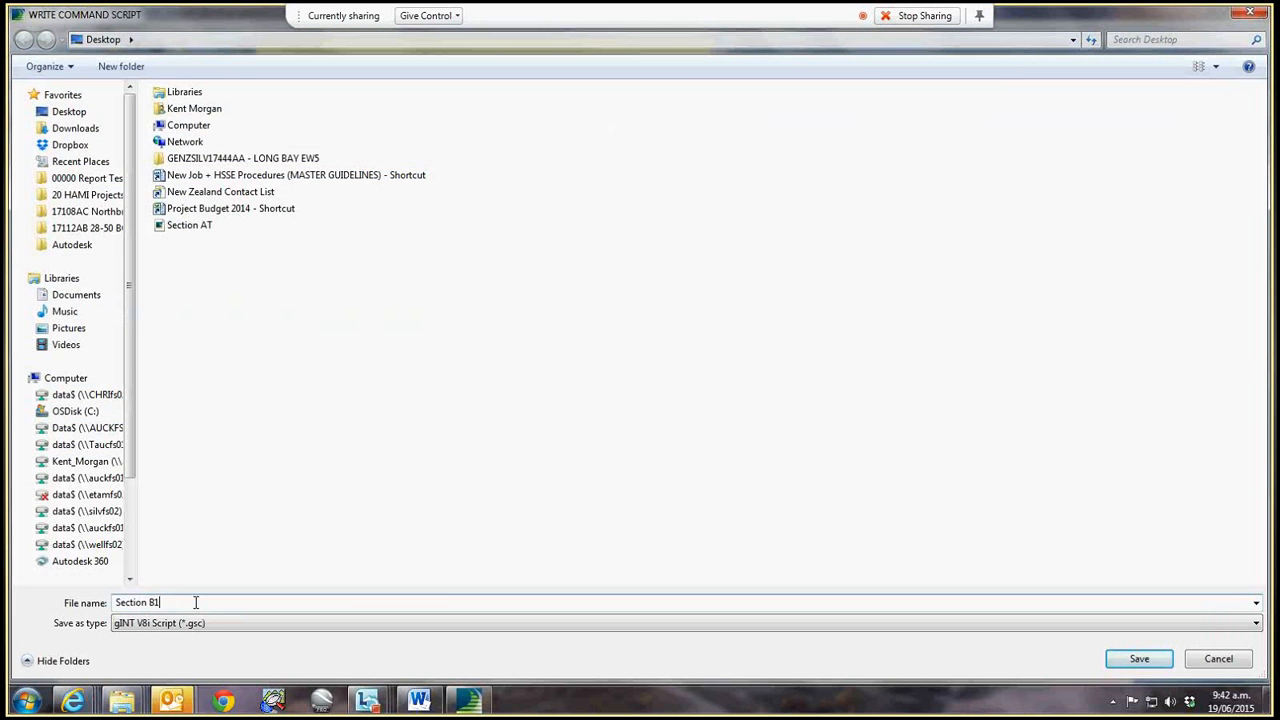
# - Save the command script as Section B1 in gINT V8i Script format on the Desktop
pyautogui.click(1140, 658)
pyautogui.click(592, 399)
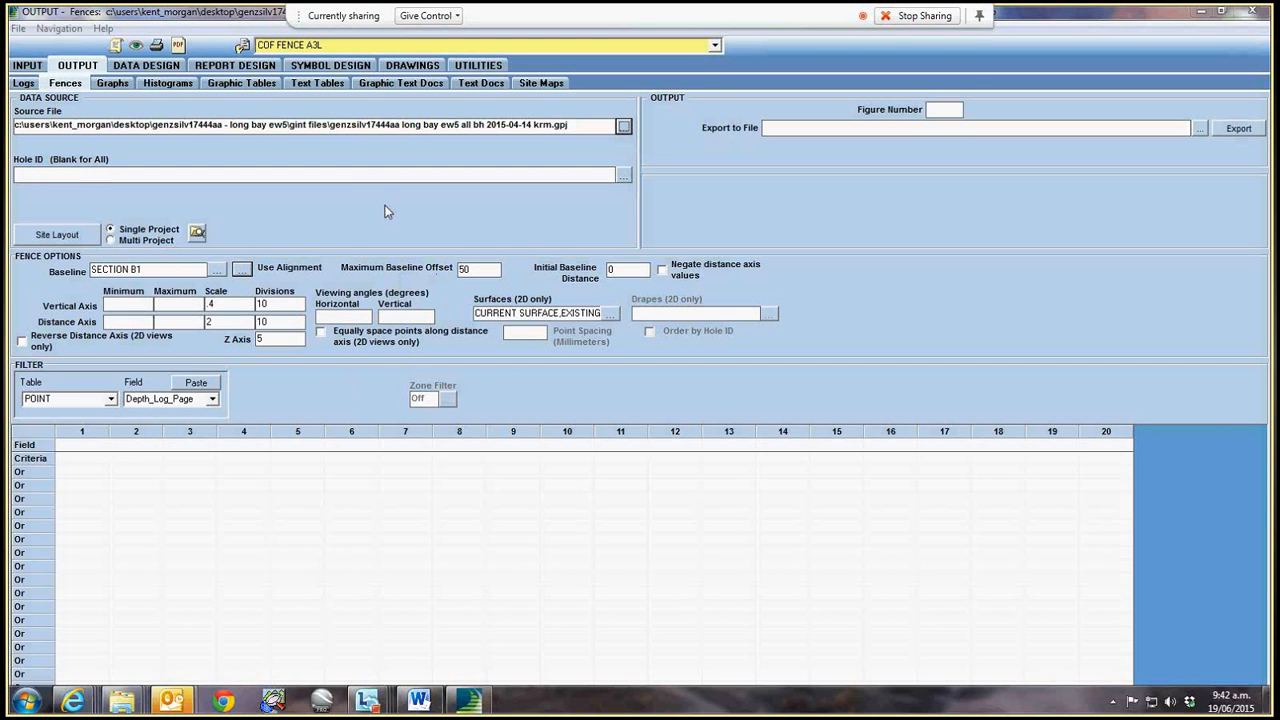
# - Set the fence export target to an AutoCad DXF file named Section AT on the Desktop
pyautogui.click(1200, 129)
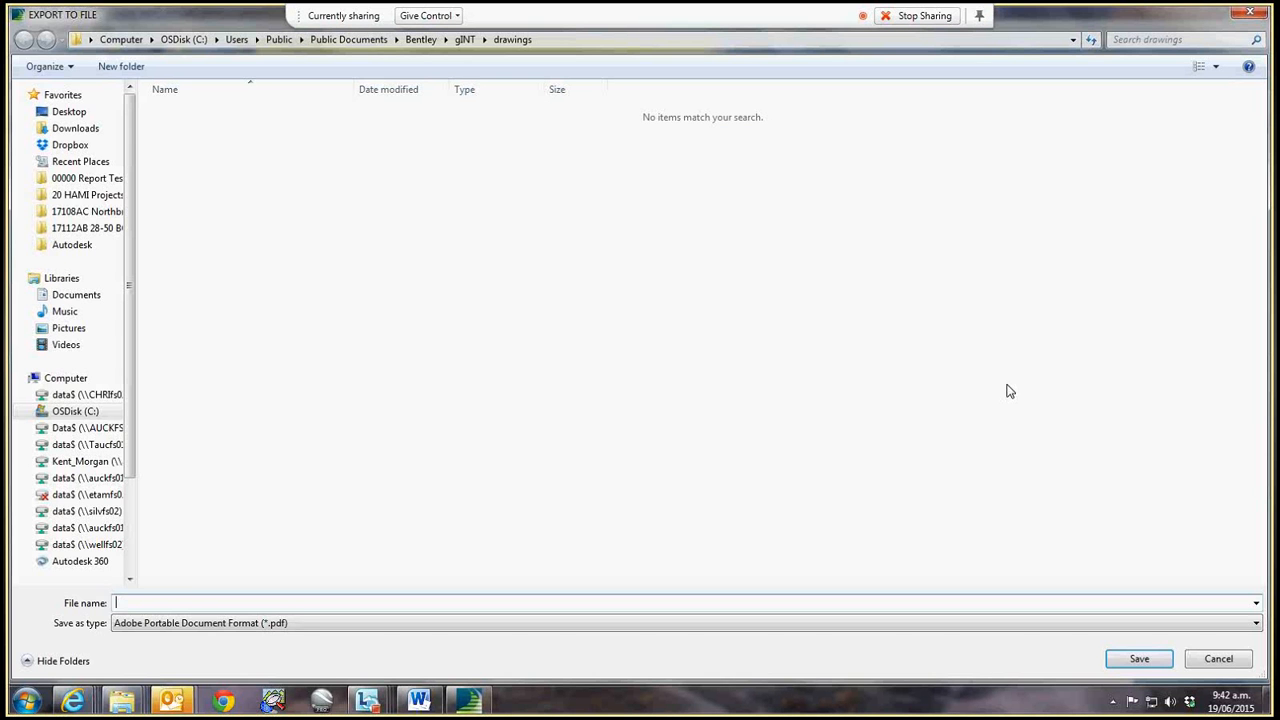
pyautogui.click(895, 623)
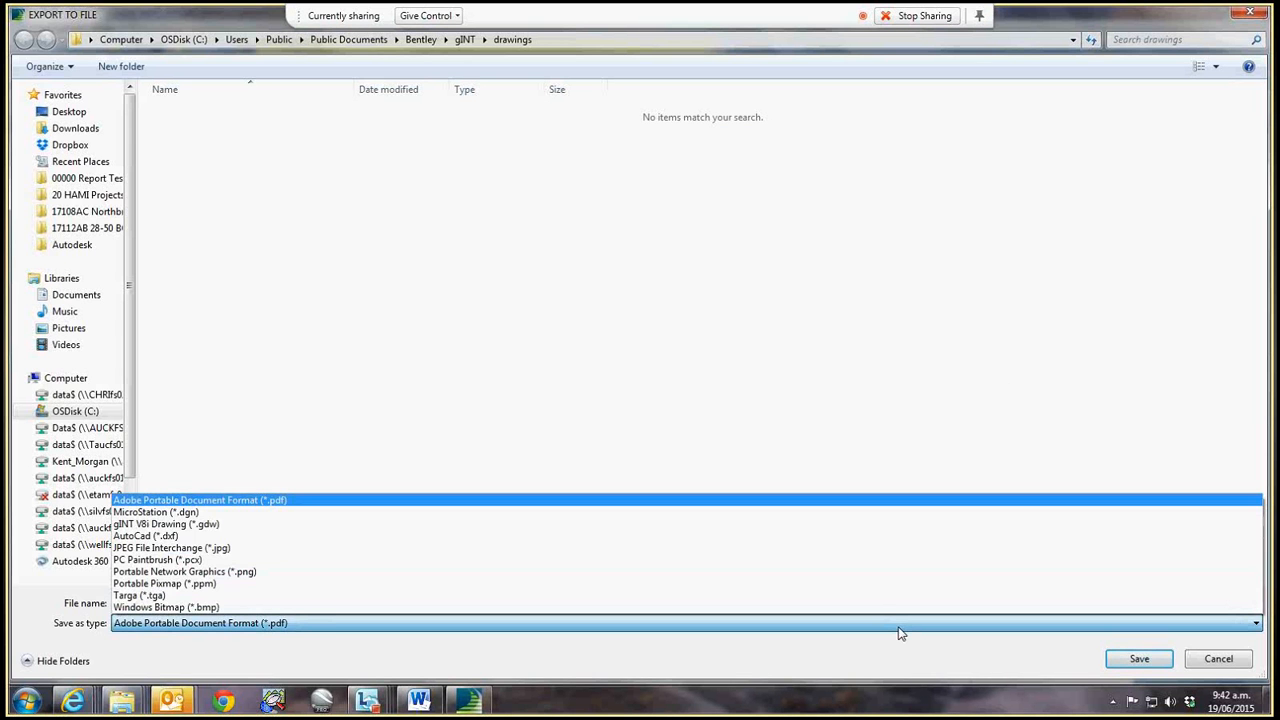
pyautogui.click(873, 547)
pyautogui.click(696, 604)
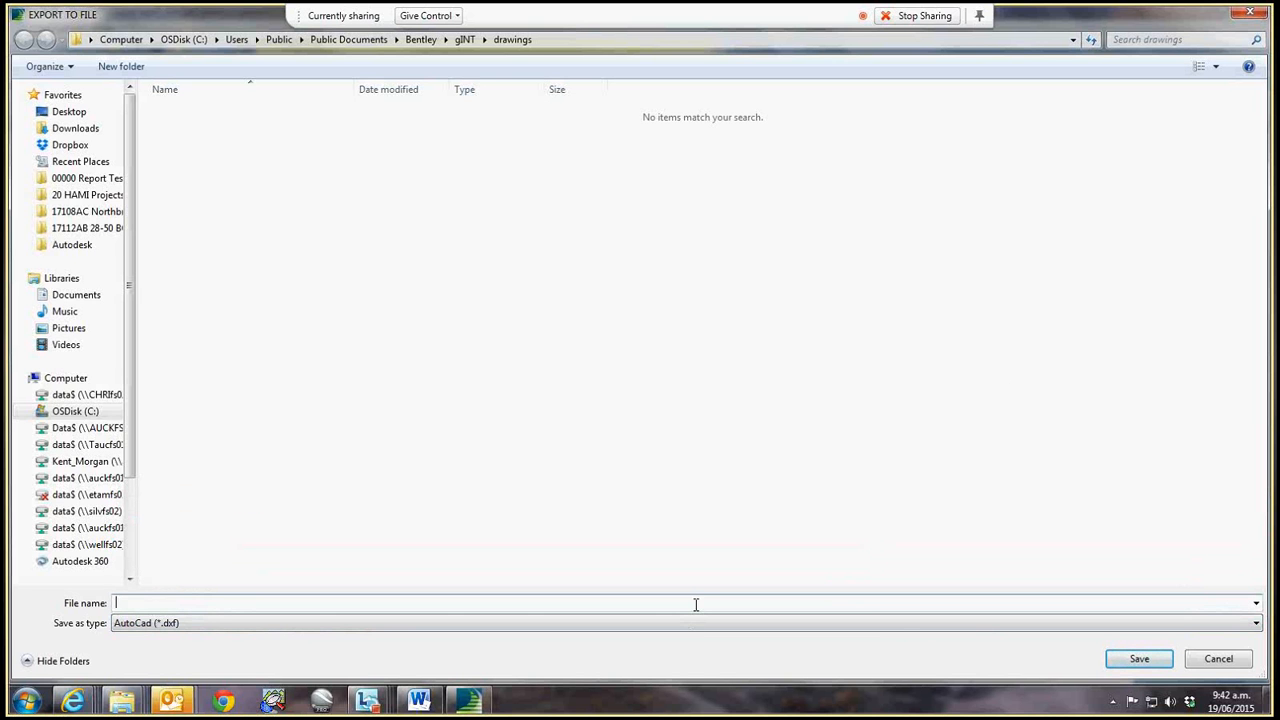
pyautogui.write('Section AT')
pyautogui.click(69, 111)
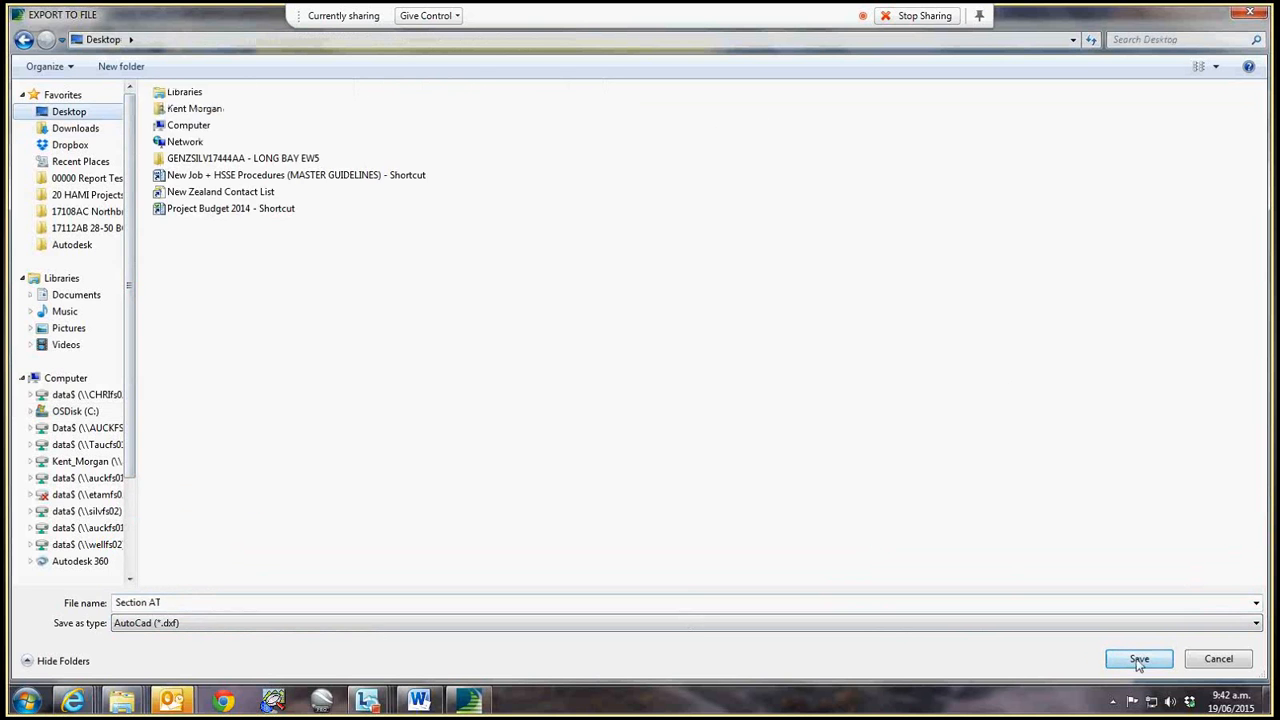
pyautogui.click(1138, 658)
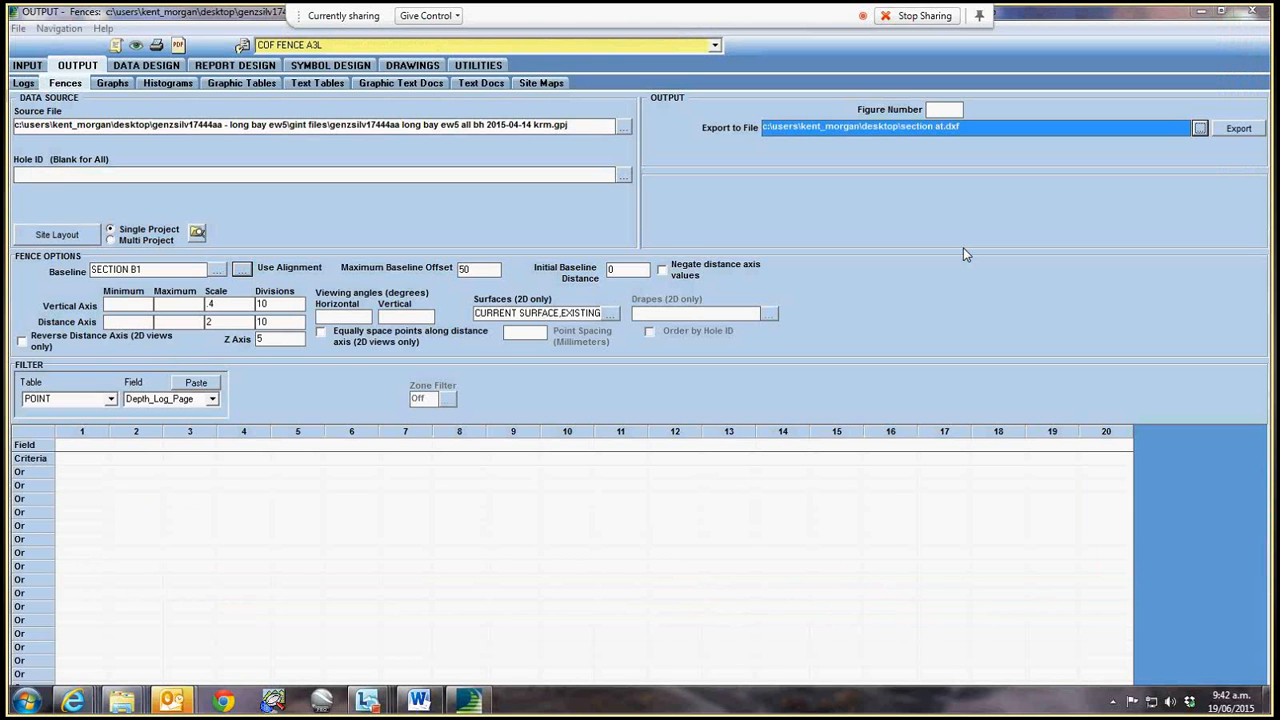
# - Execute the Section AT command script with the Load Full Spec run option
pyautogui.click(241, 270)
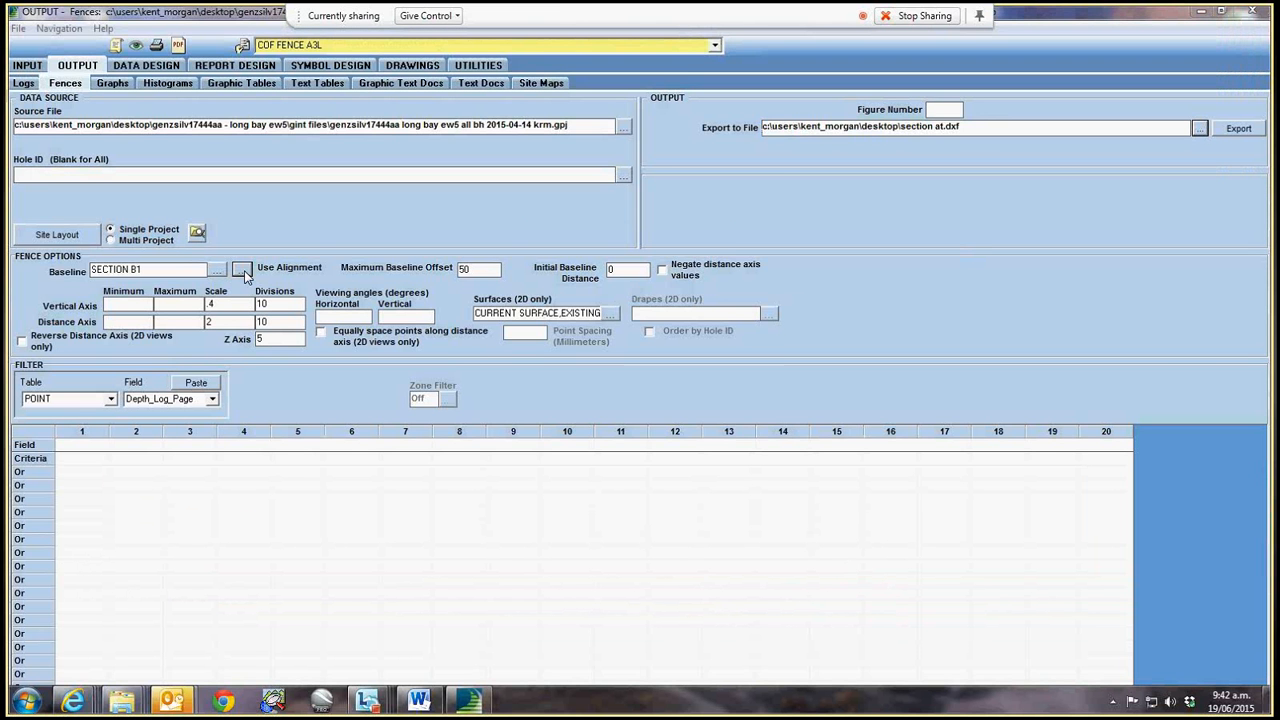
pyautogui.click(665, 440)
pyautogui.click(116, 45)
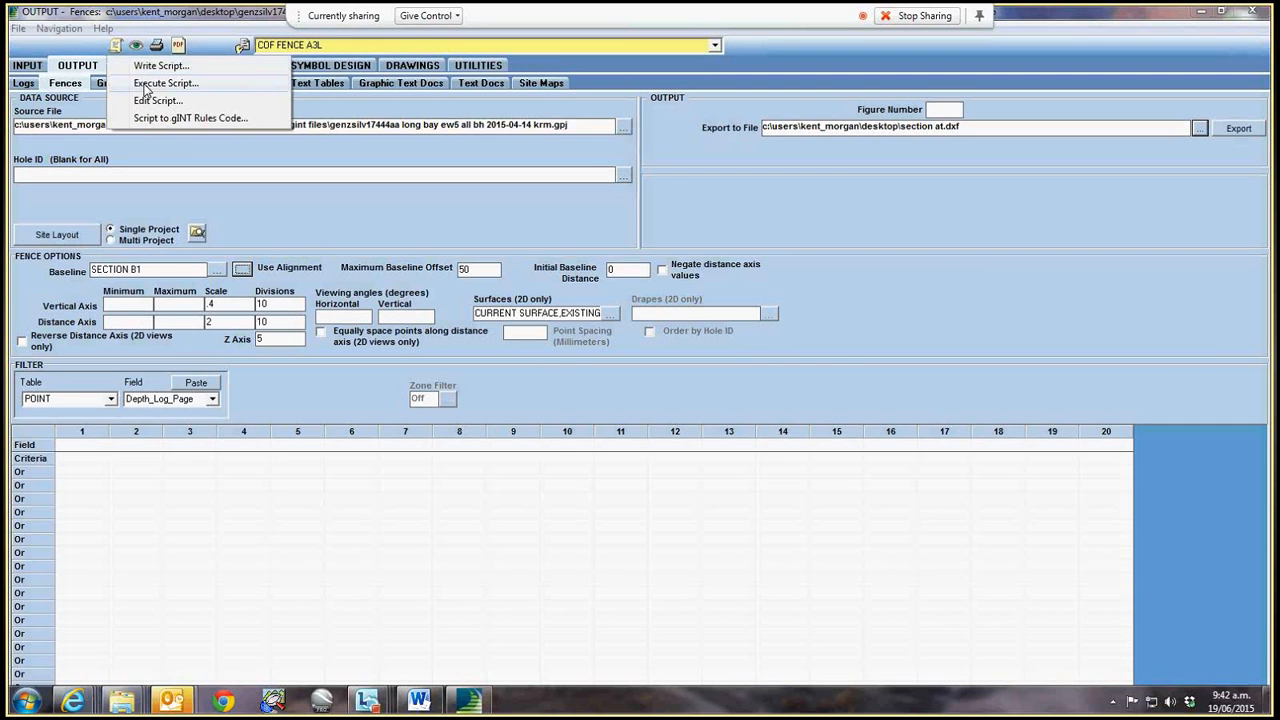
pyautogui.click(148, 84)
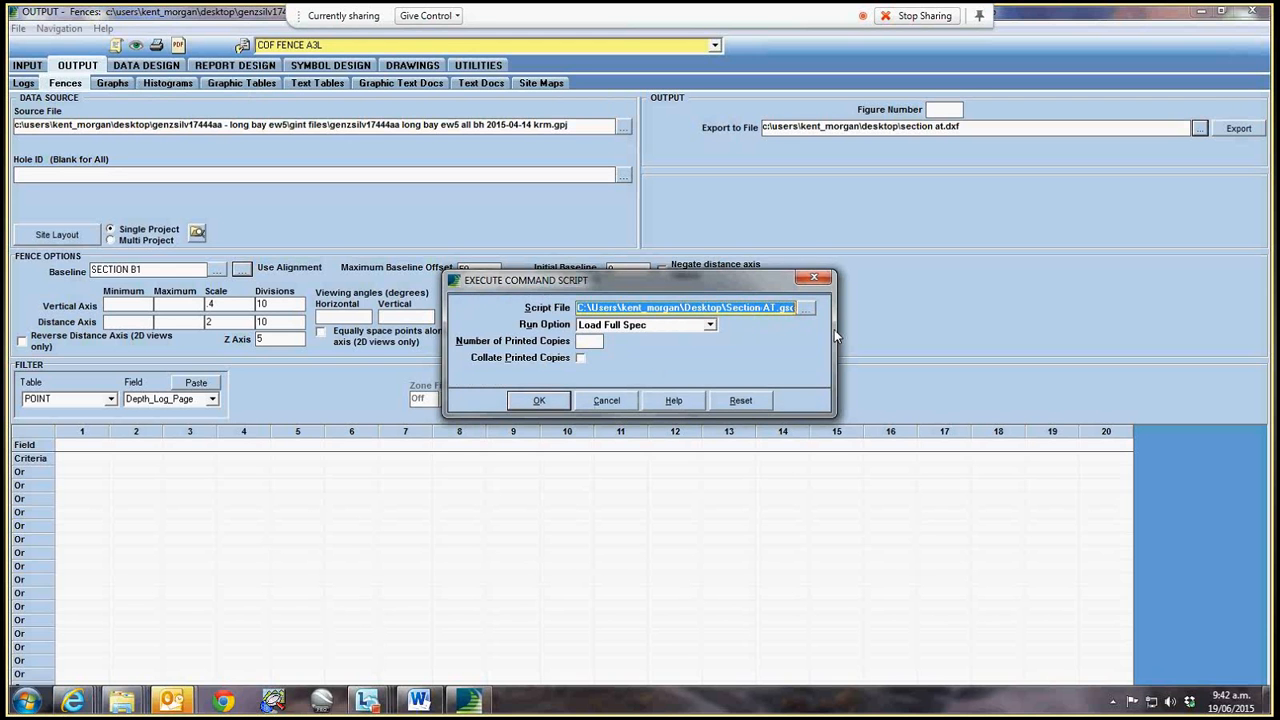
pyautogui.press('Return')
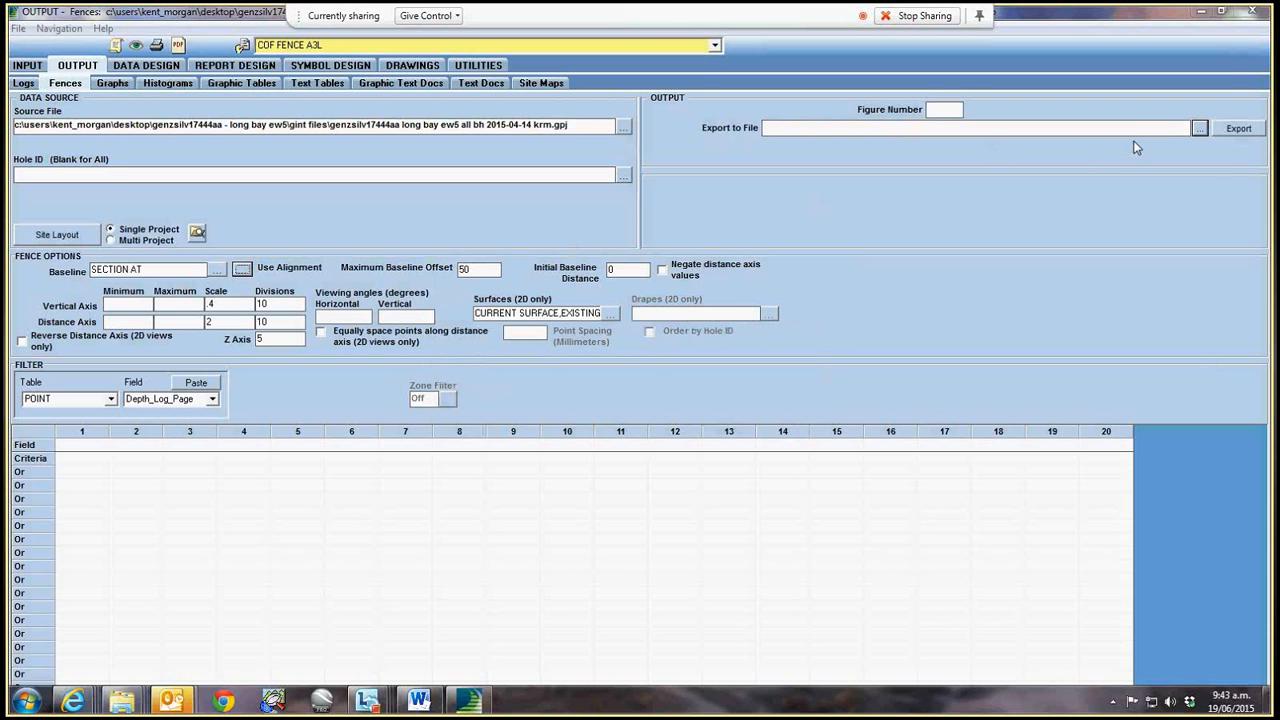
# - Choose Section AT on the Desktop as the DXF export file for the loaded SECTION AT baseline
pyautogui.click(1199, 128)
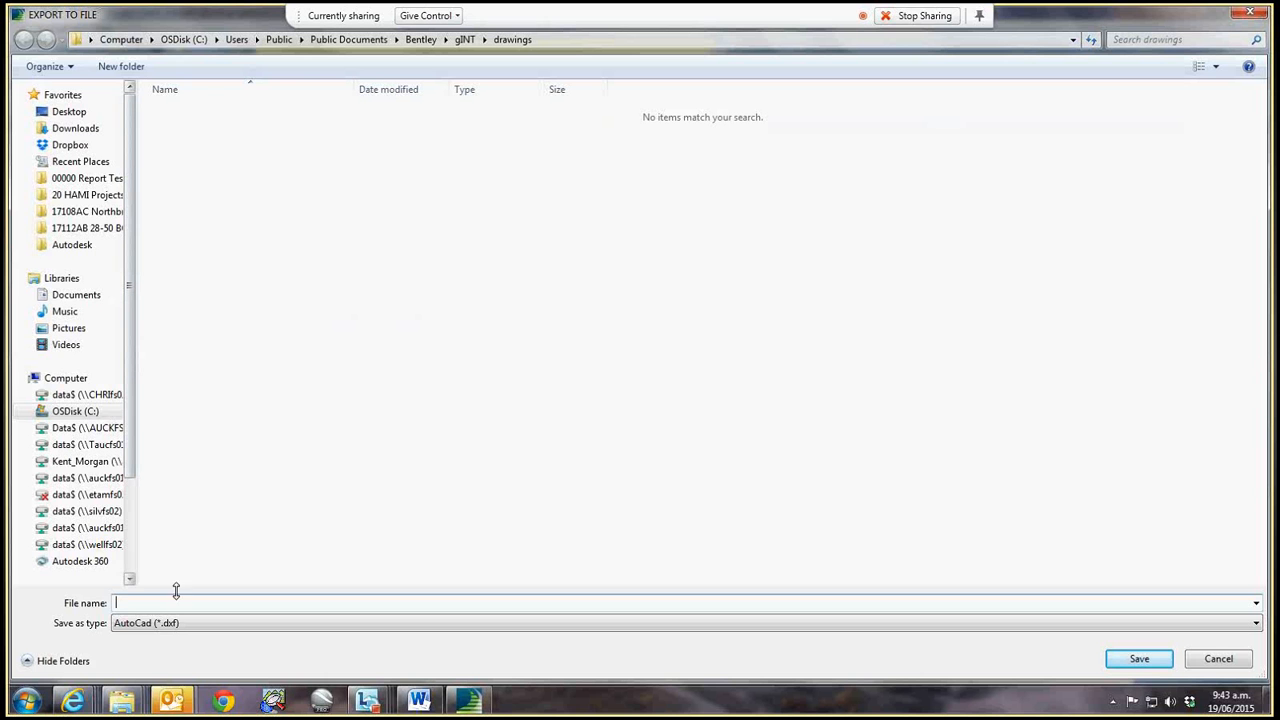
pyautogui.write('Section AT')
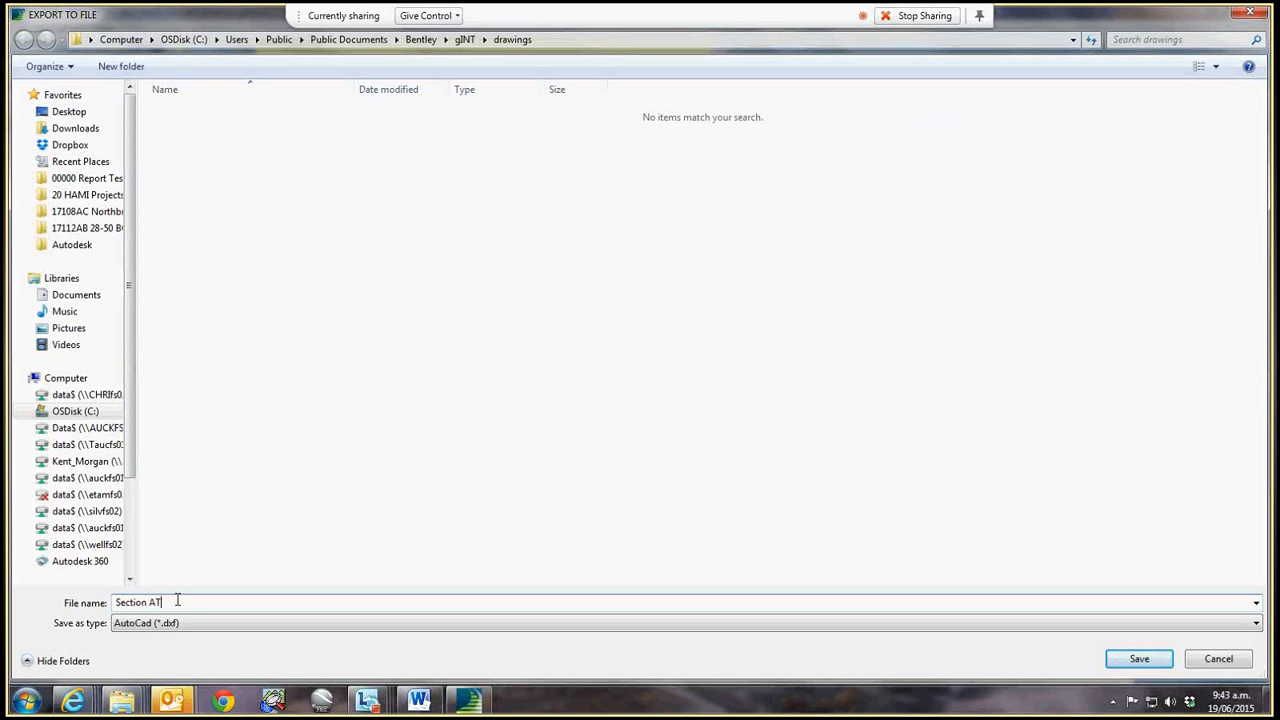
pyautogui.click(69, 111)
pyautogui.click(1139, 658)
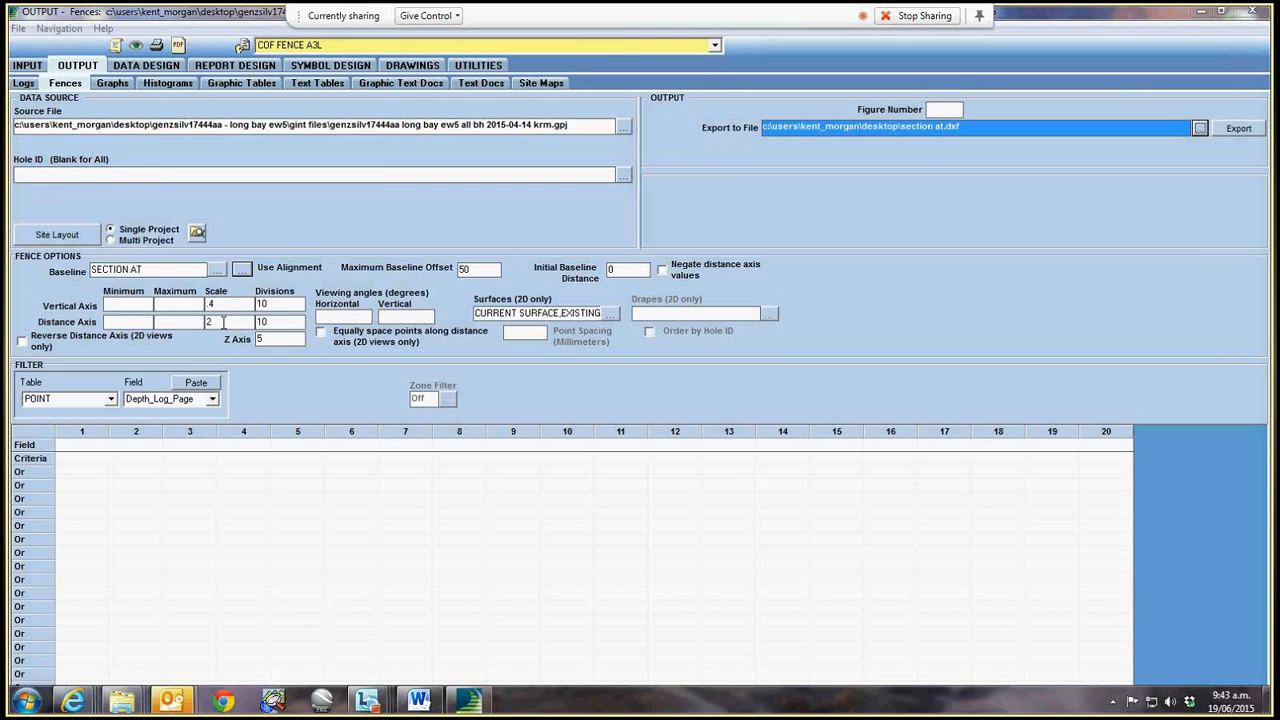
# - Set both the vertical axis and distance axis scales to .5
pyautogui.click(222, 322)
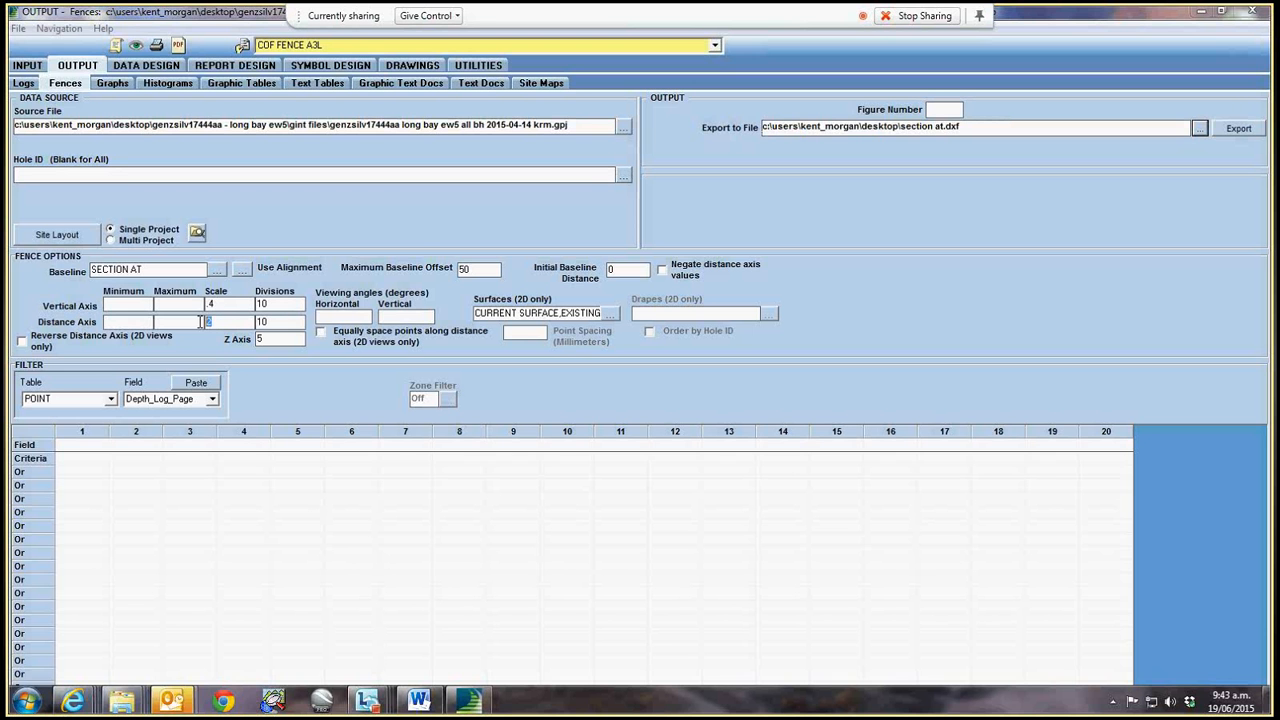
pyautogui.press('BackSpace')
pyautogui.write('.5')
pyautogui.press('BackSpace')
pyautogui.write('5')
pyautogui.moveTo(226, 321); pyautogui.dragTo(193, 321)
# - Enable expanding the data frame to fit scales for DGN, DXF and GDW exports in the COF FENCE A3L report properties
pyautogui.click(243, 48)
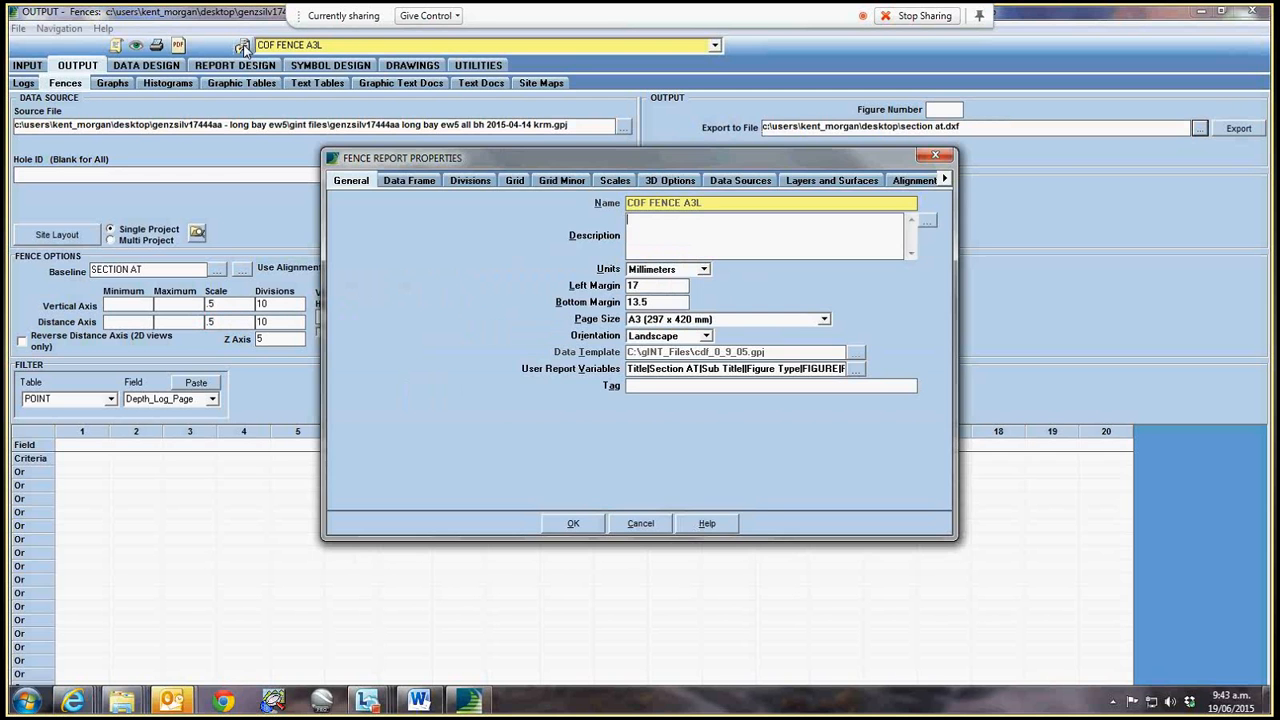
pyautogui.click(402, 180)
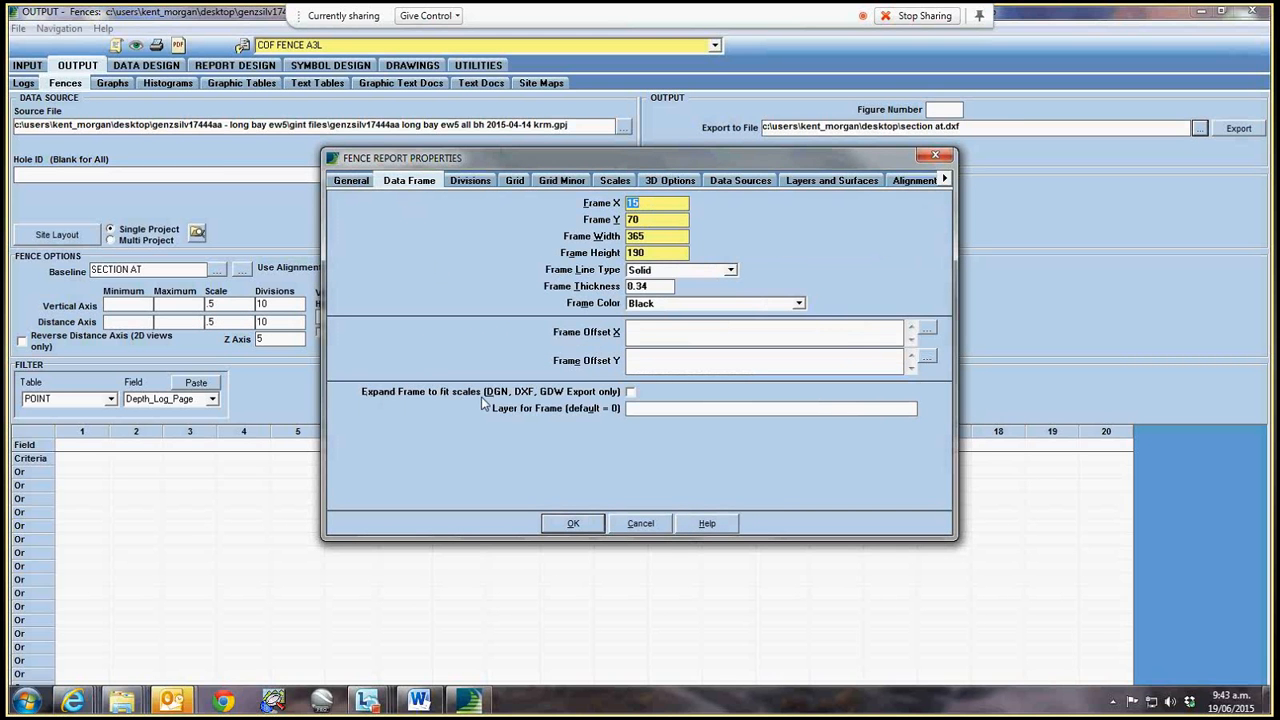
pyautogui.click(630, 393)
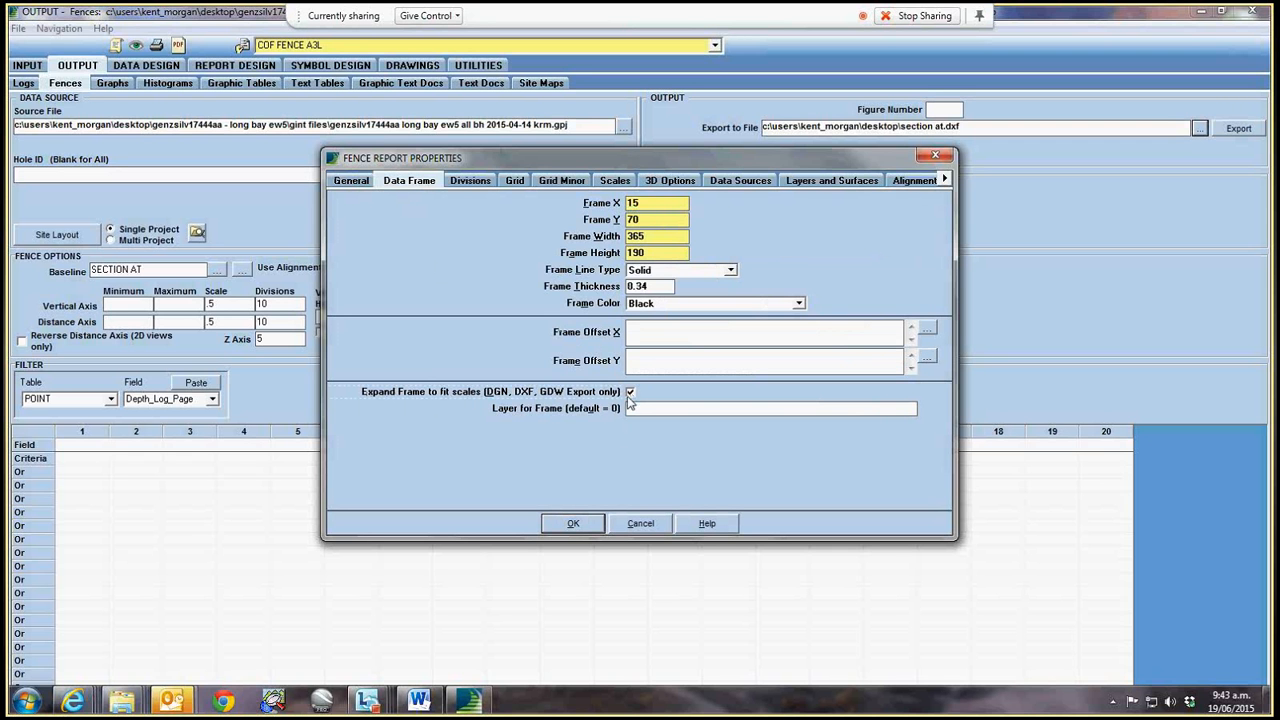
pyautogui.click(598, 530)
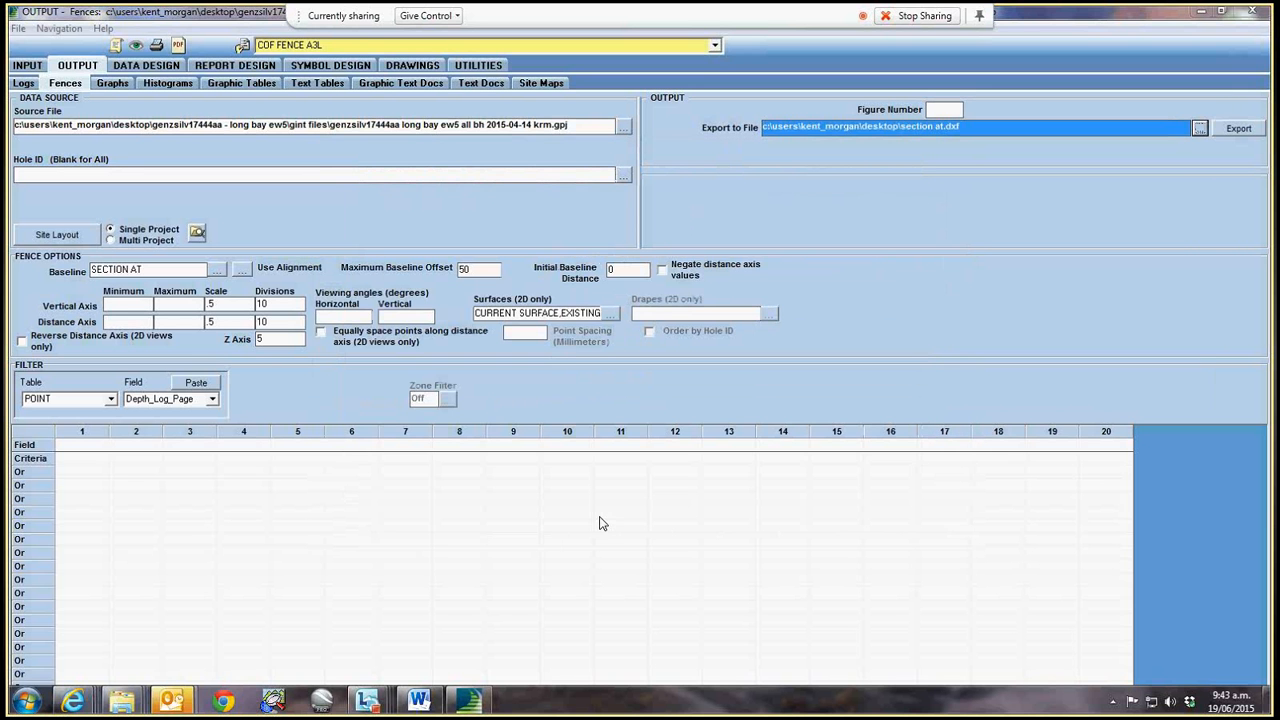
# - Export the fence to the DXF file, reviewing and accepting the user report variables
pyautogui.click(1231, 132)
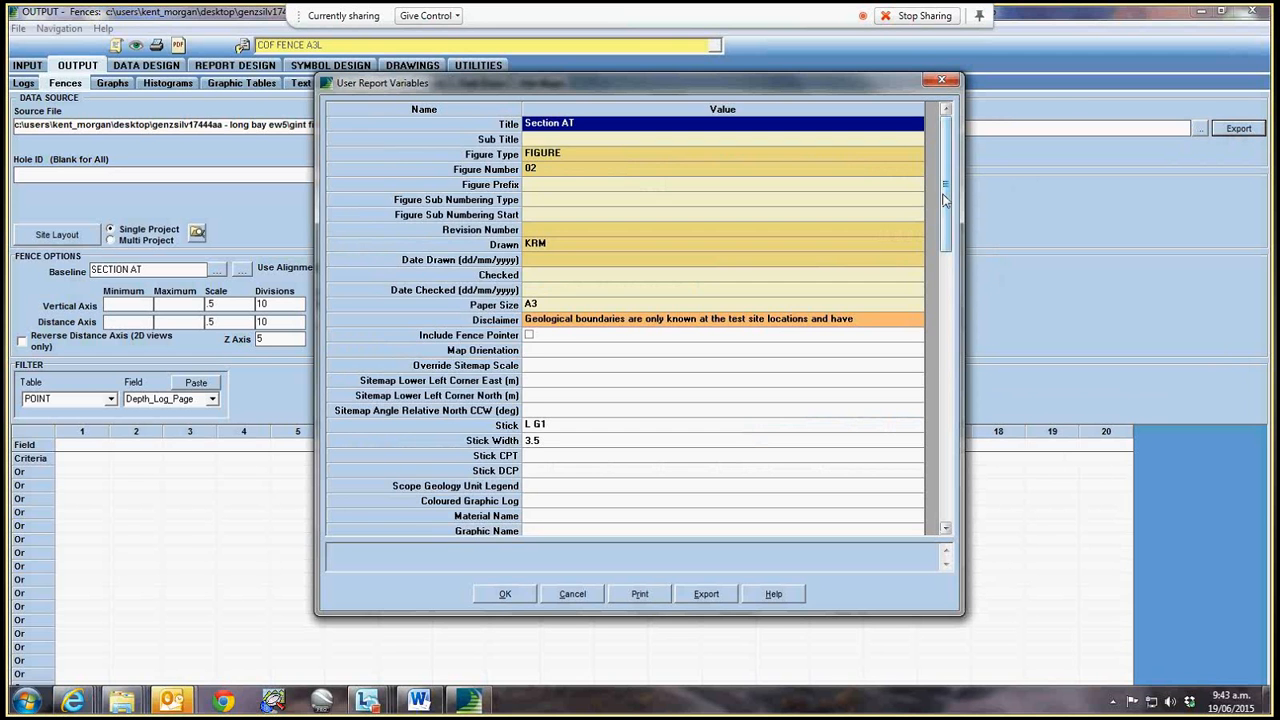
pyautogui.moveTo(947, 224); pyautogui.dragTo(948, 338)
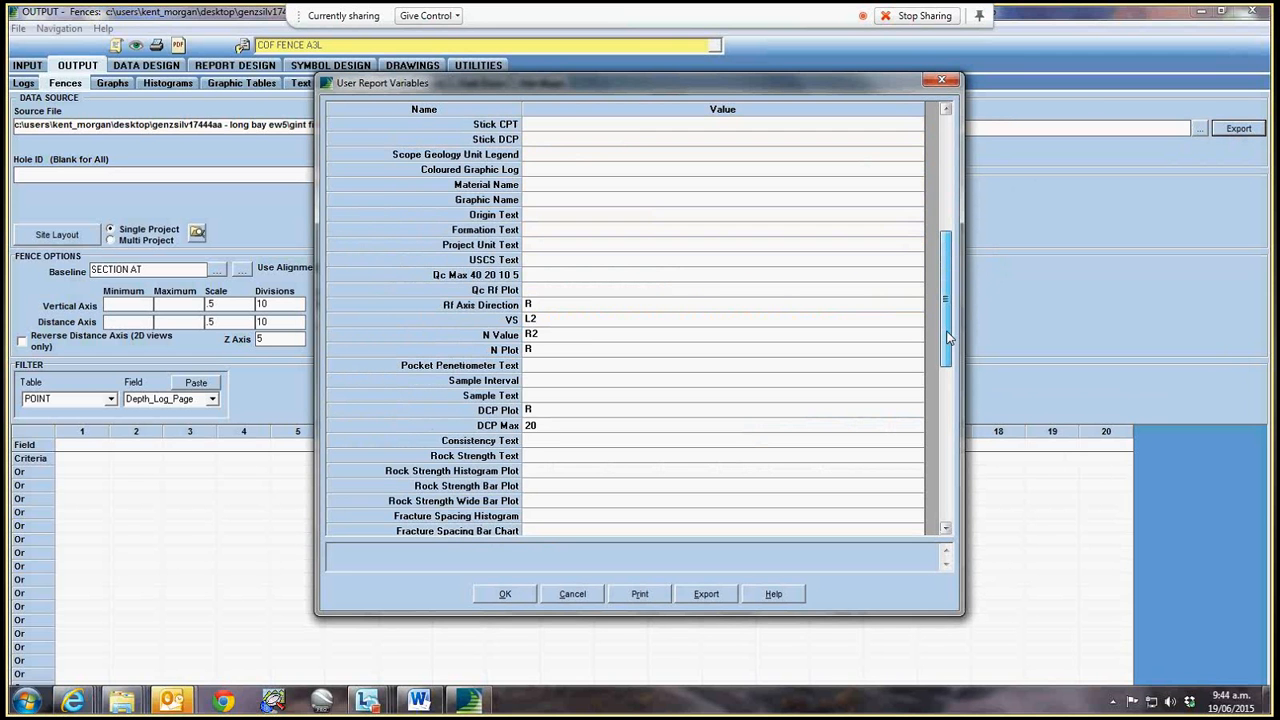
pyautogui.click(505, 594)
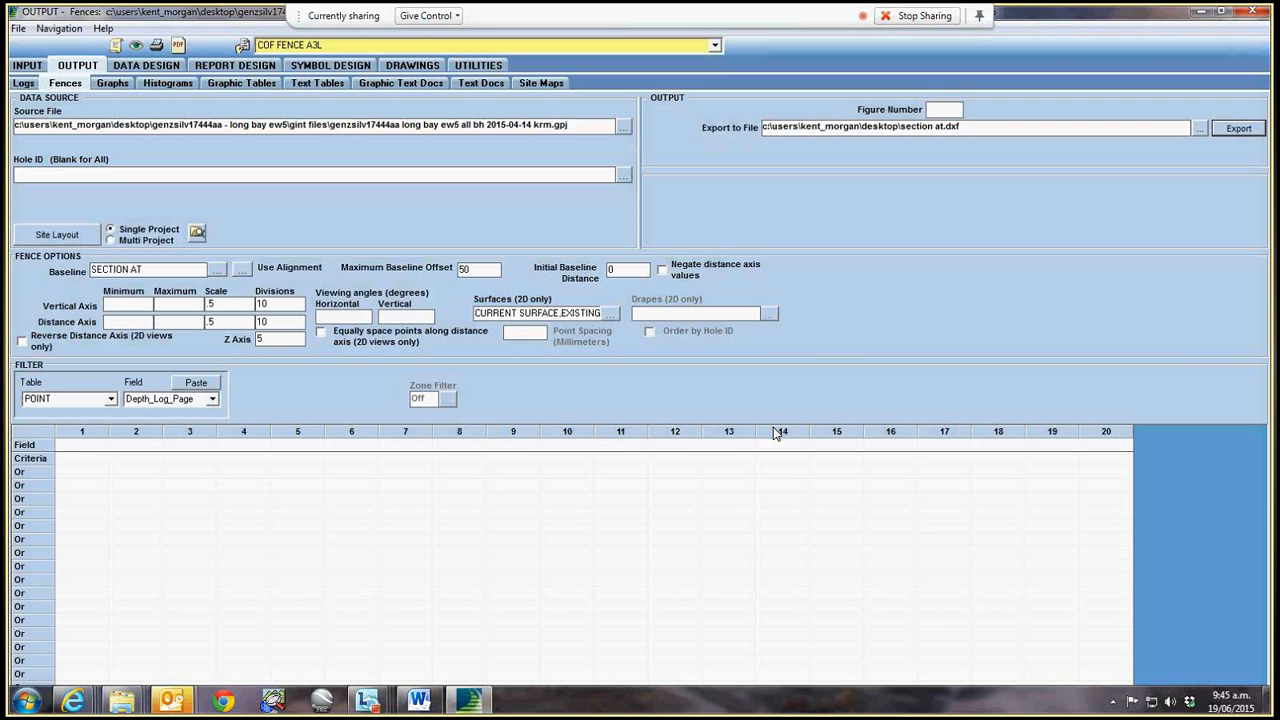
# - Open the GENZSILV15014AA-AE_Site Plan_2015-04-20 drawing from the LONG BAY EW5 project's CAD Drawings folder
pyautogui.click(1199, 14)
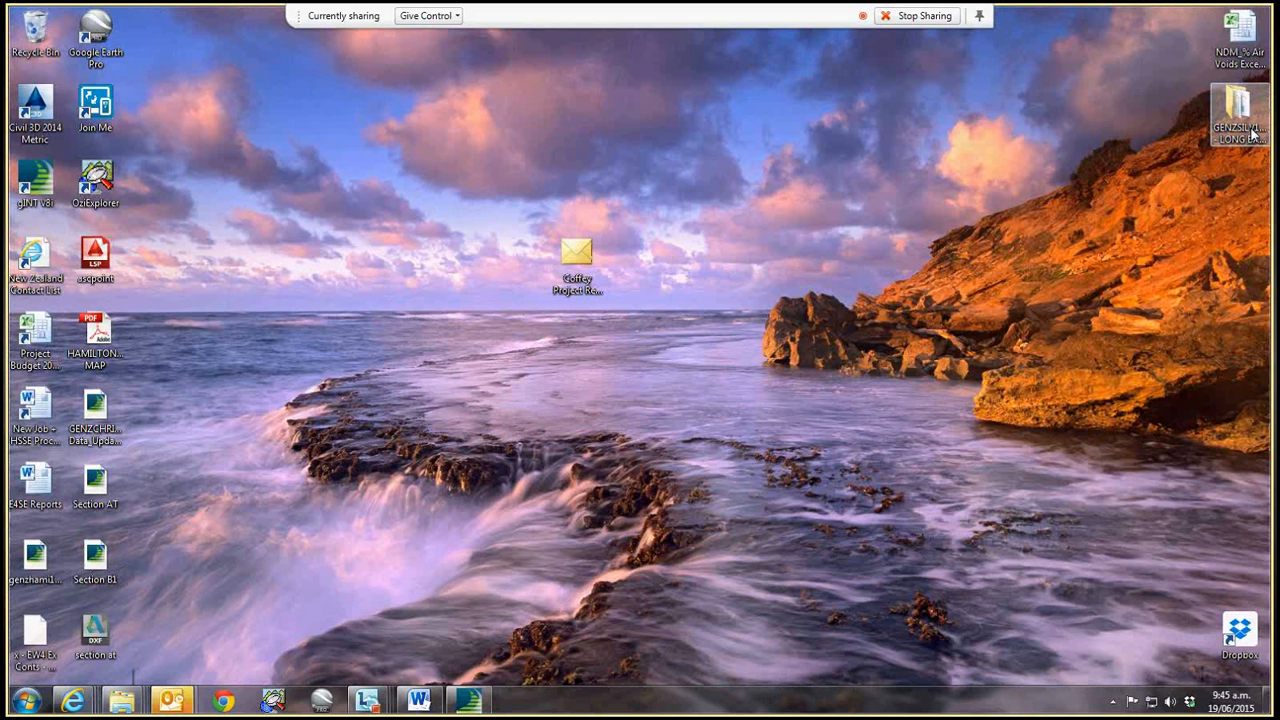
pyautogui.doubleClick(1252, 133)
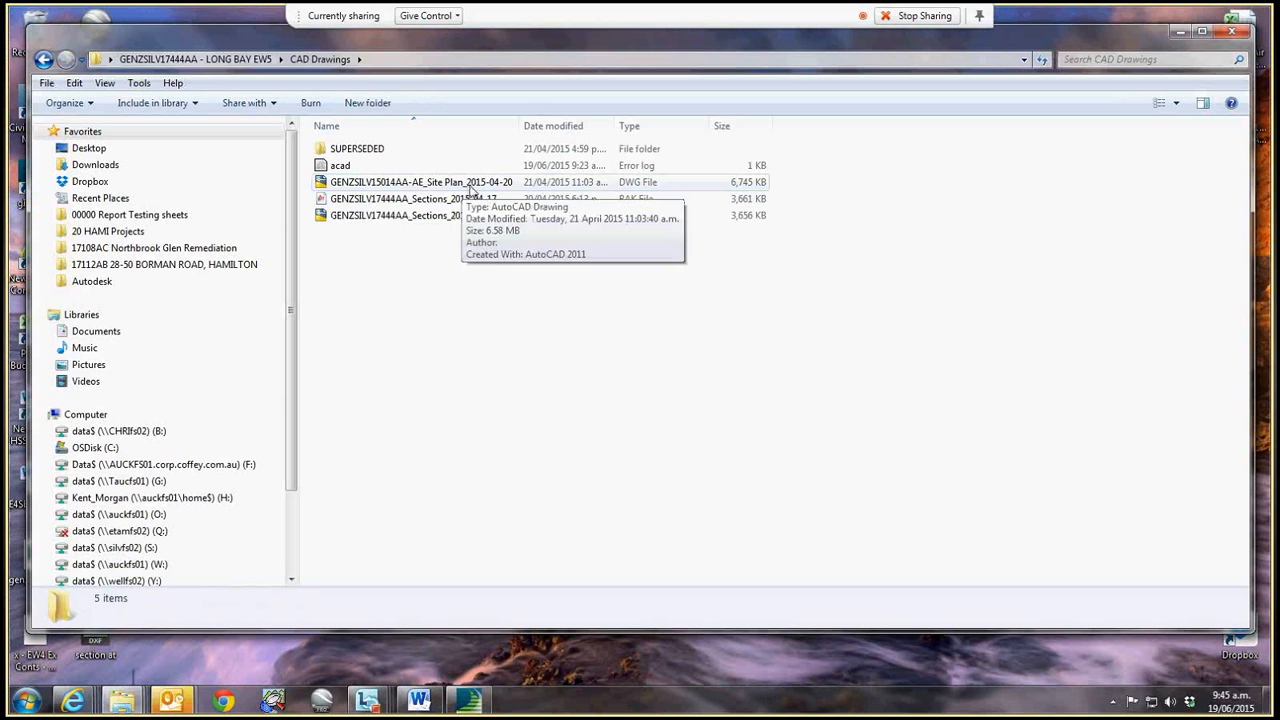
pyautogui.doubleClick(478, 186)
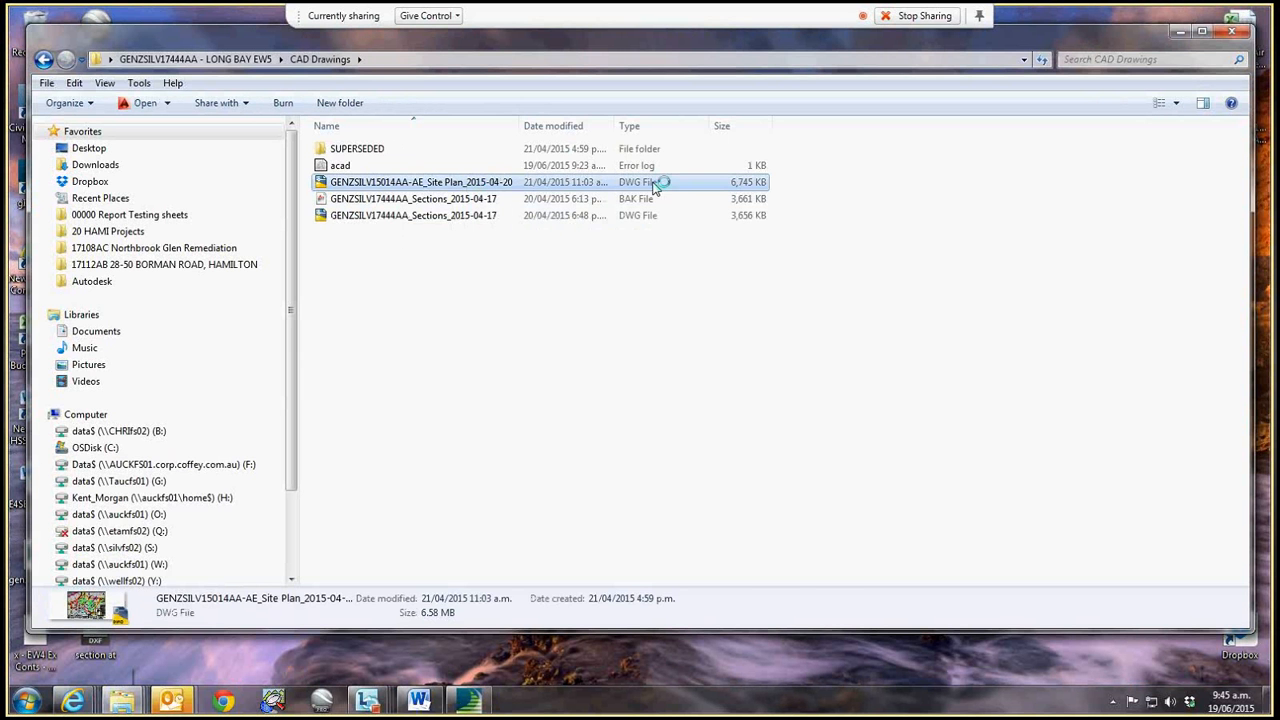
pyautogui.click(1180, 31)
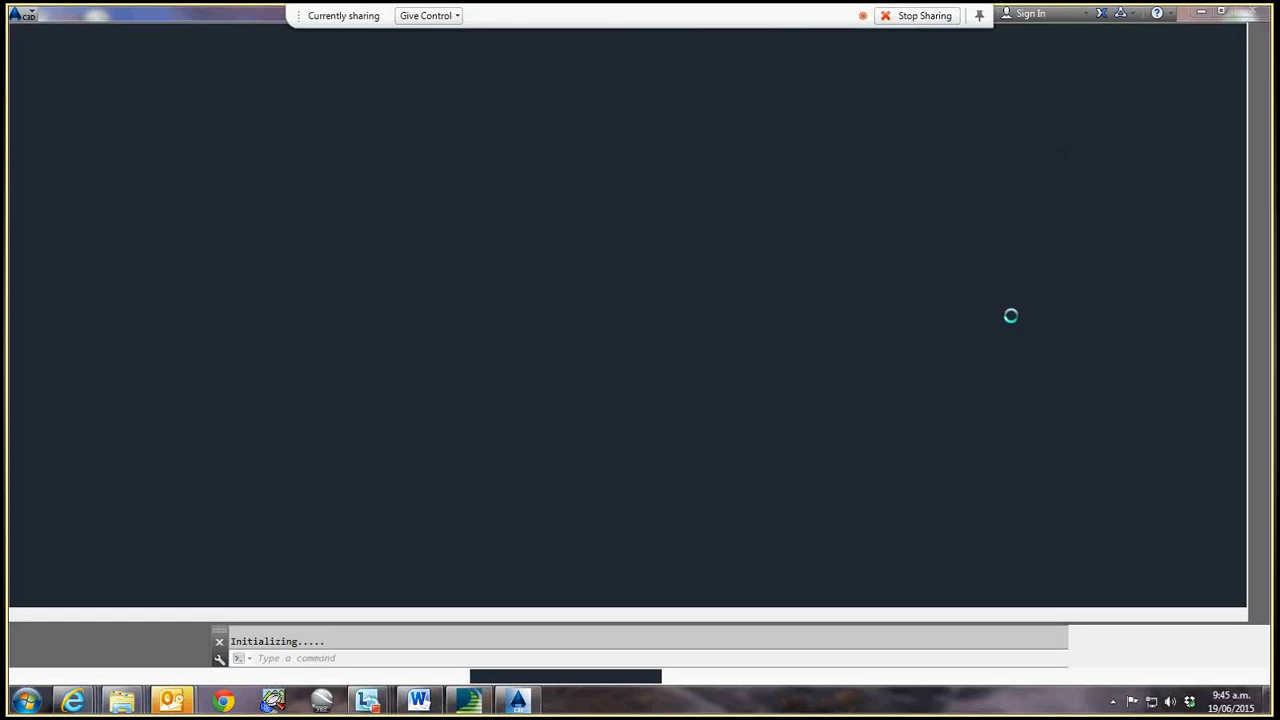
pyautogui.click(474, 697)
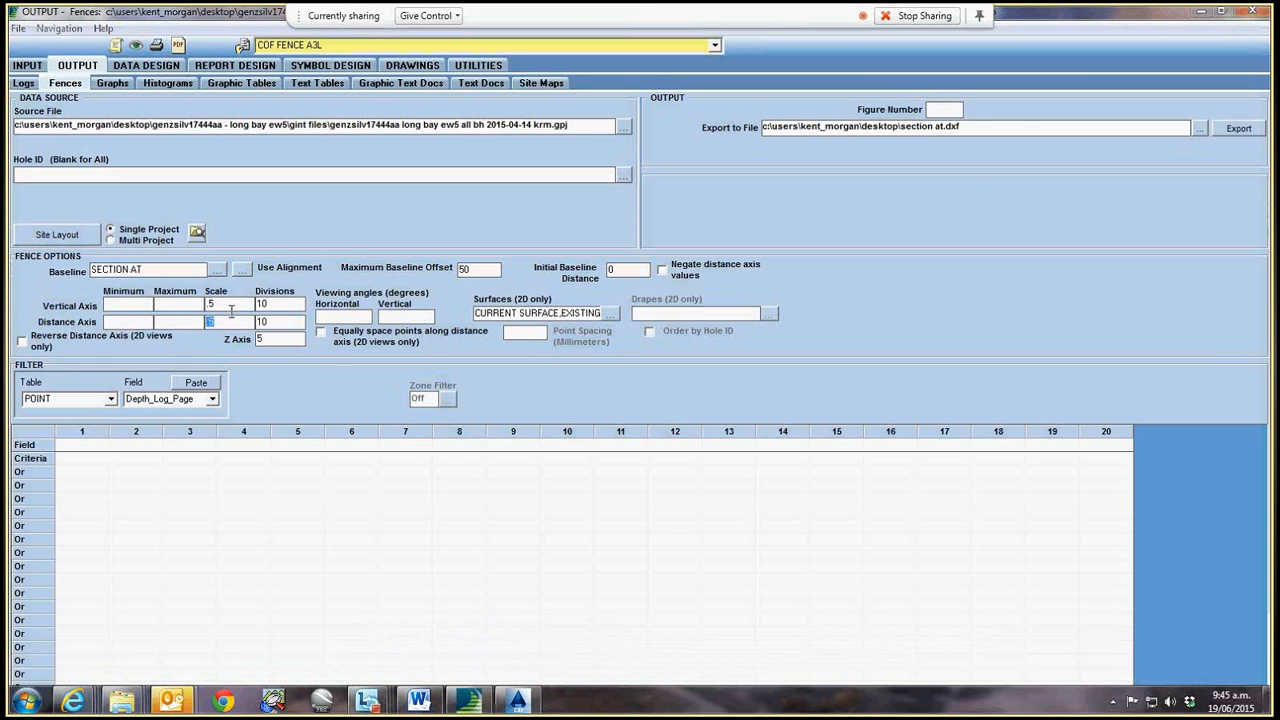
pyautogui.moveTo(230, 305); pyautogui.dragTo(201, 307)
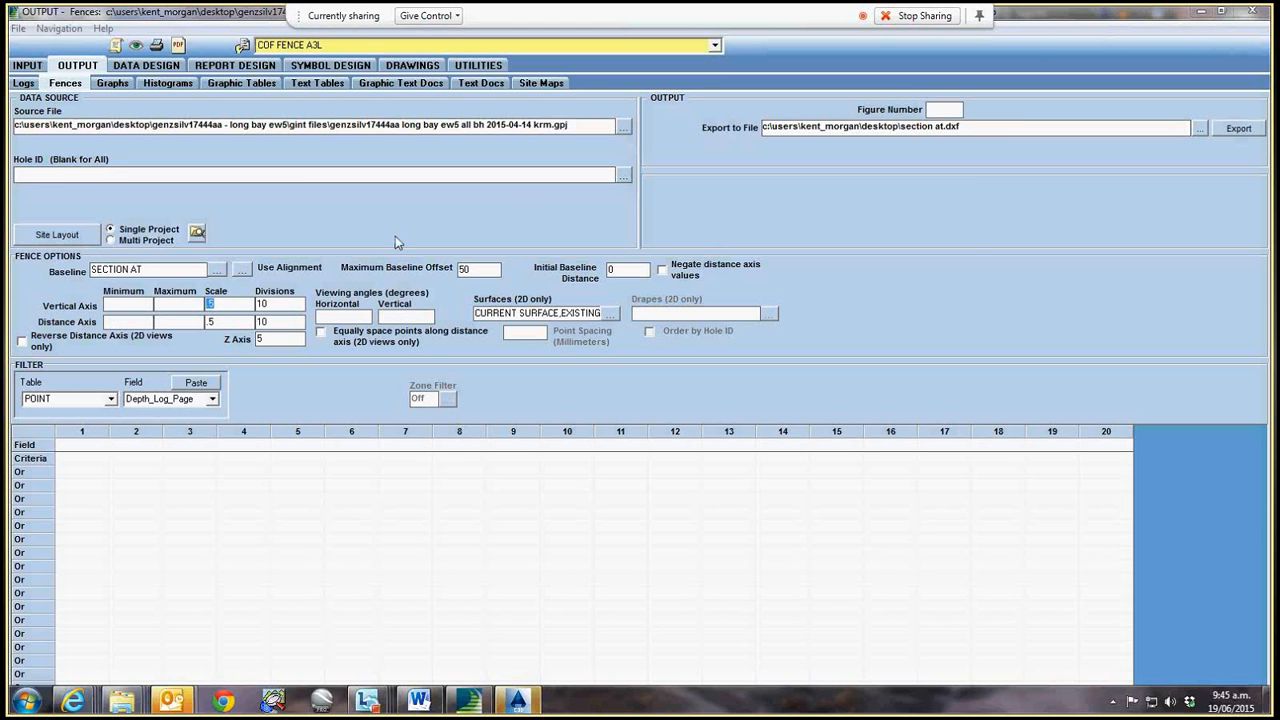
pyautogui.click(1195, 15)
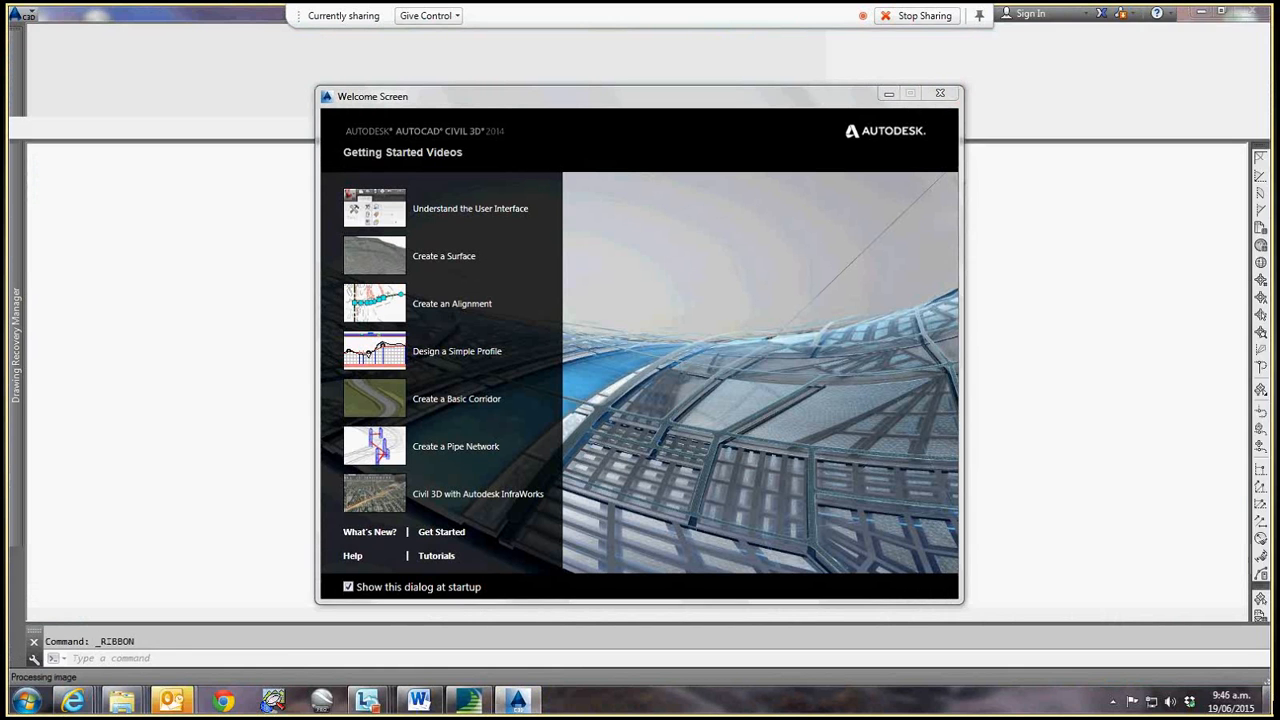
pyautogui.click(1276, 700)
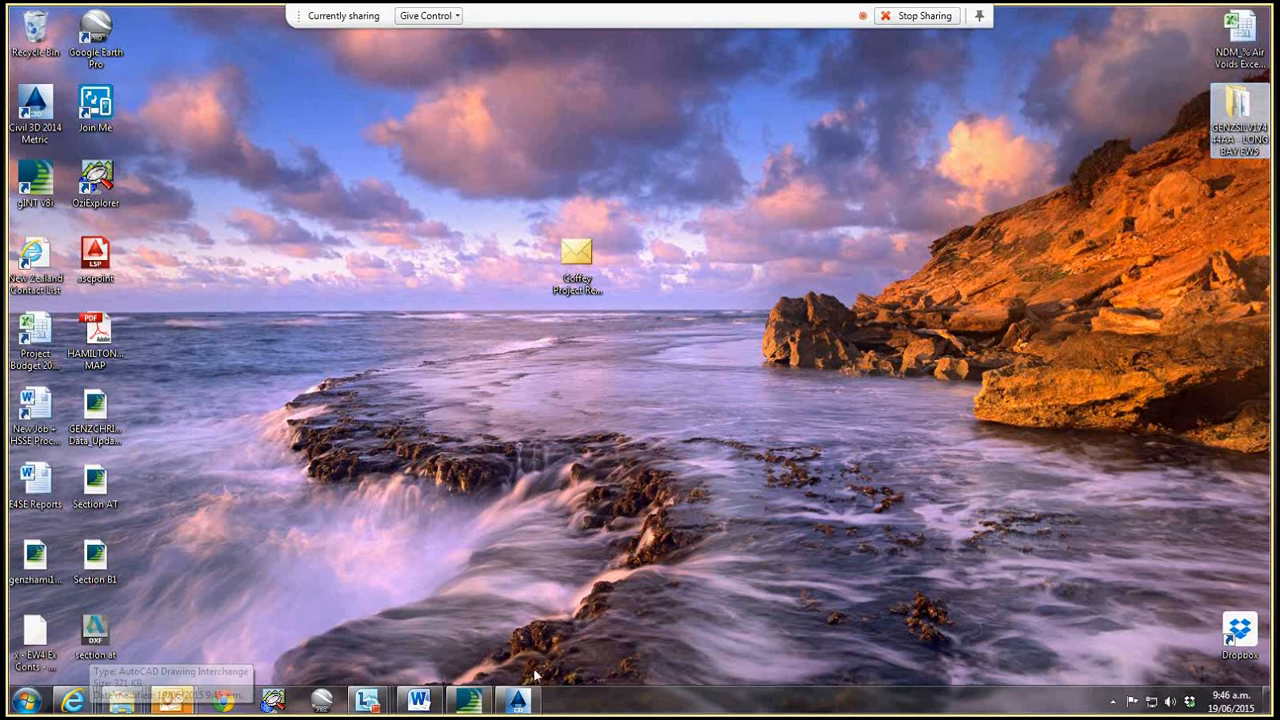
pyautogui.click(460, 703)
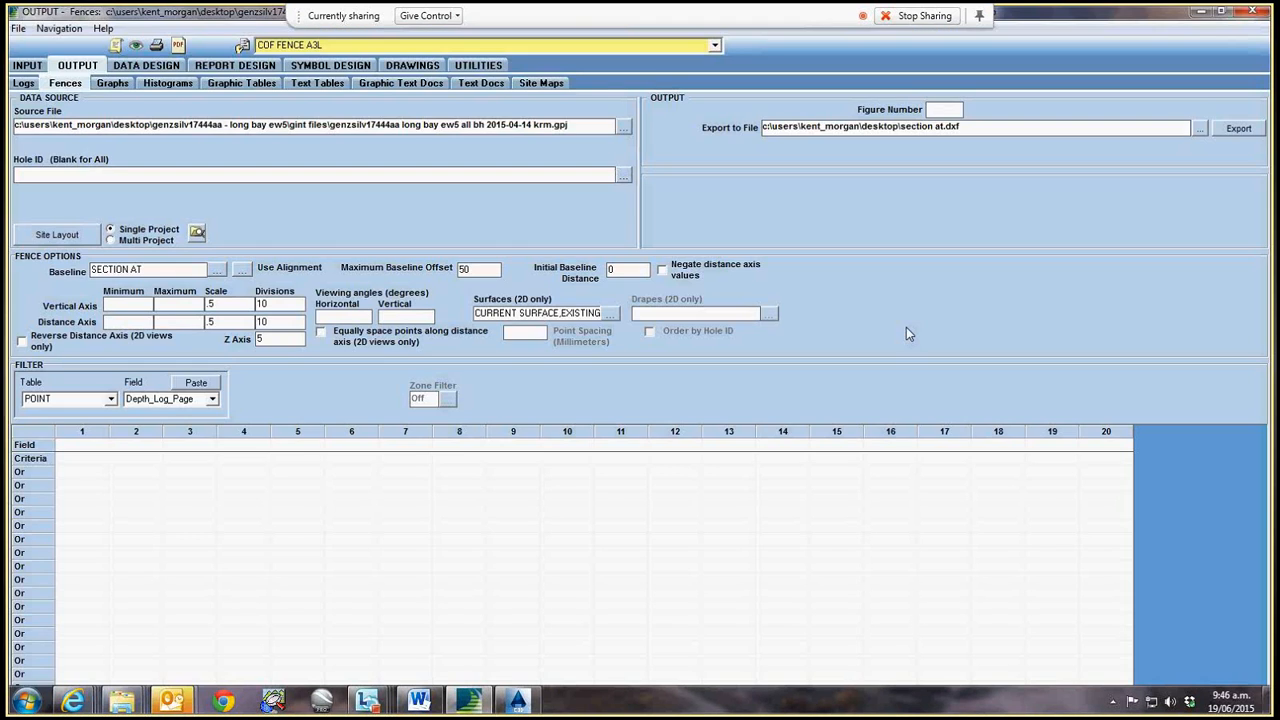
pyautogui.click(1201, 16)
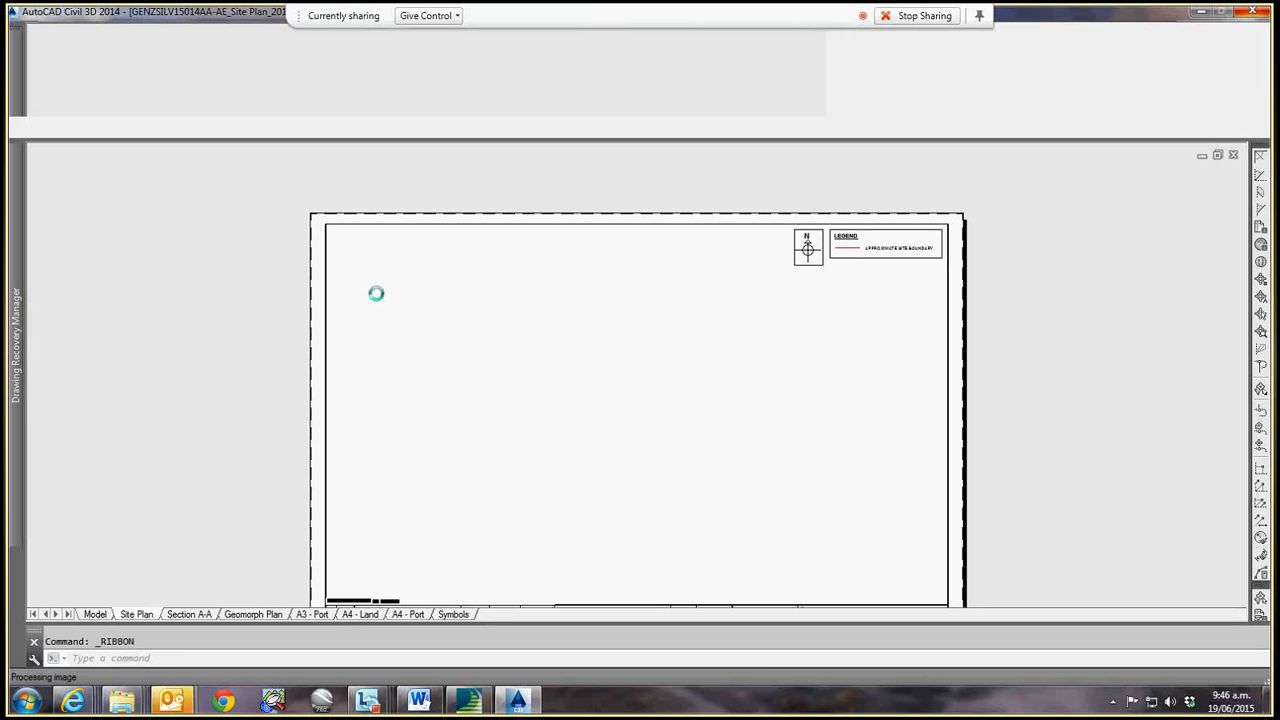
pyautogui.click(1202, 12)
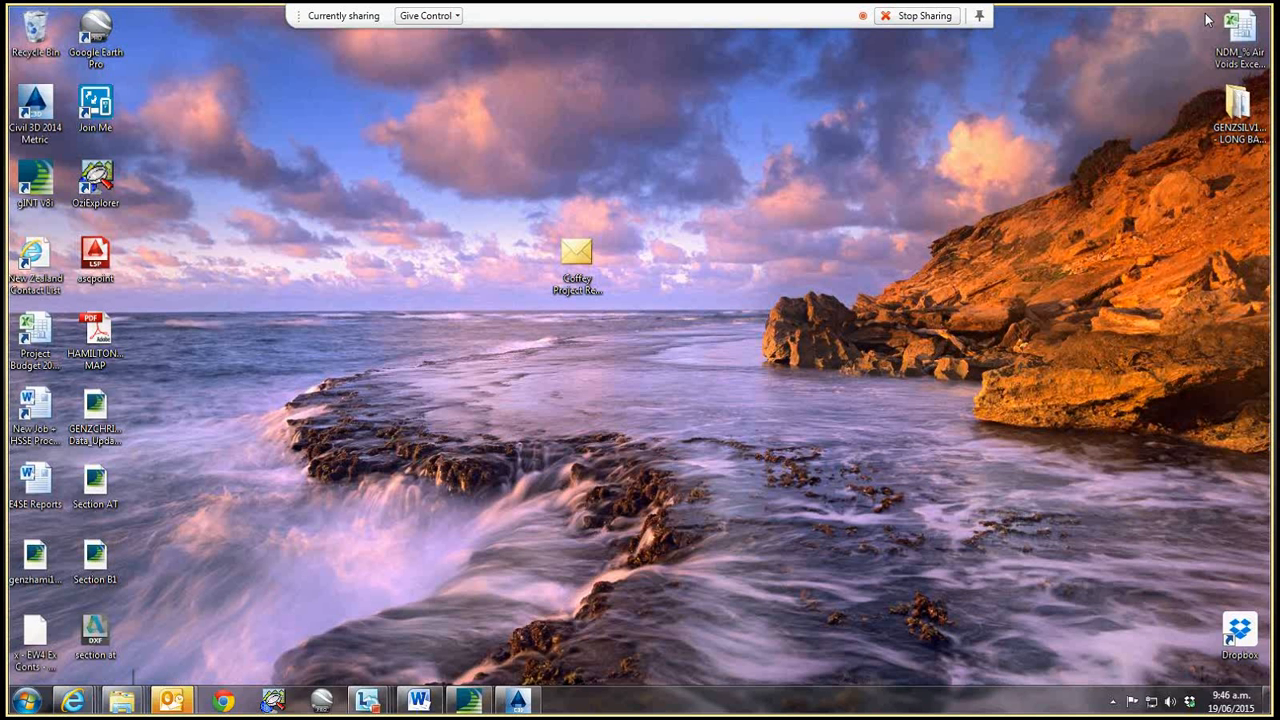
# - Switch back to gINT and set the export file to section at on the Desktop as a MicroStation (*.dgn) file
pyautogui.hotkey('alt', 'Tab')
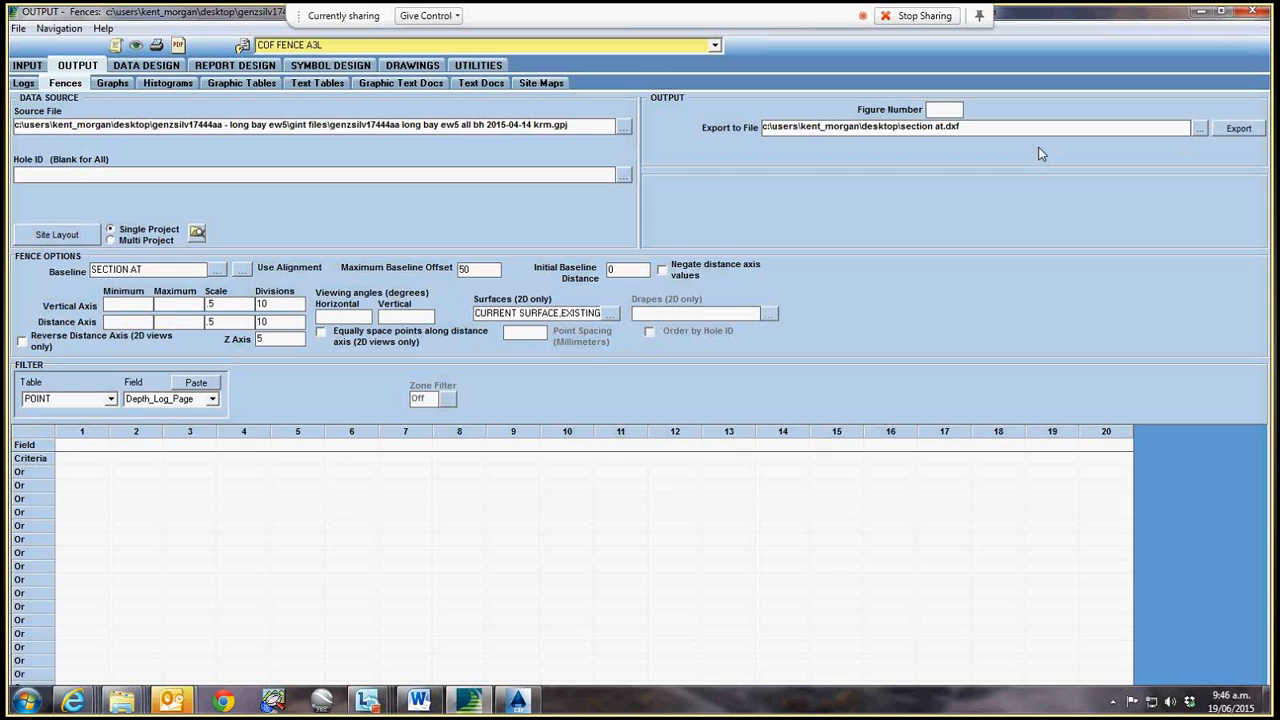
pyautogui.click(1198, 129)
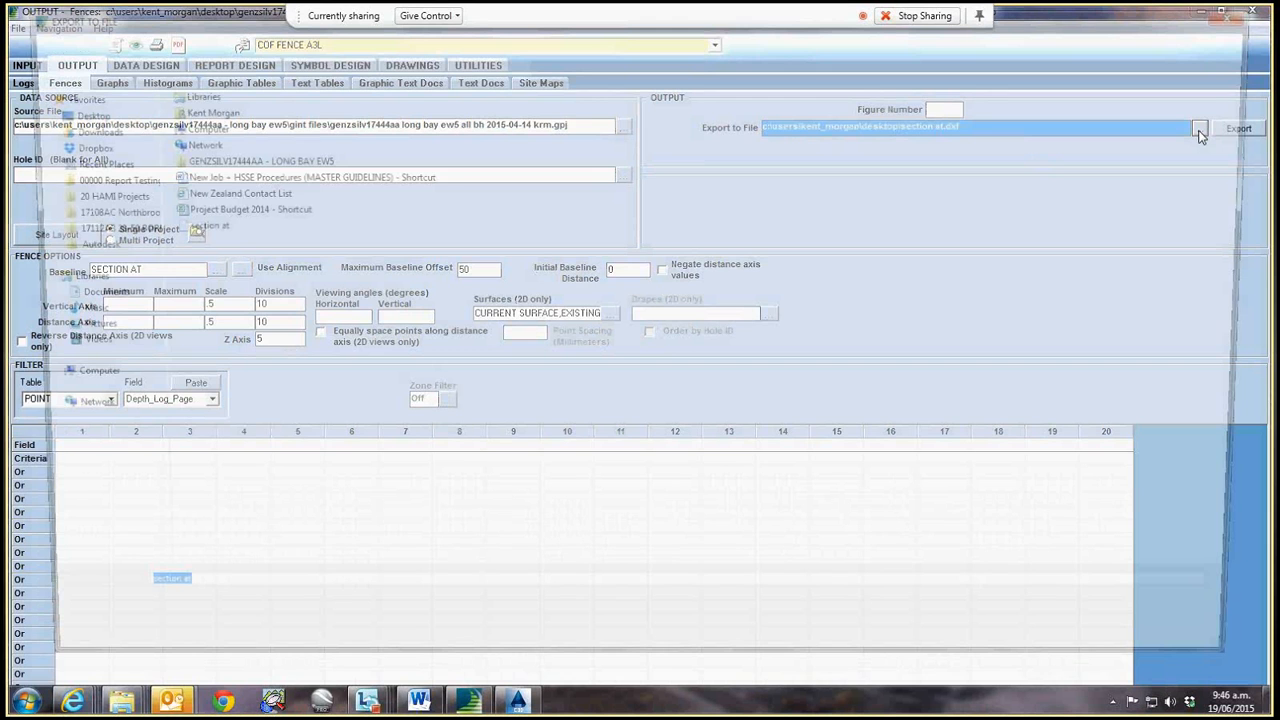
pyautogui.click(391, 622)
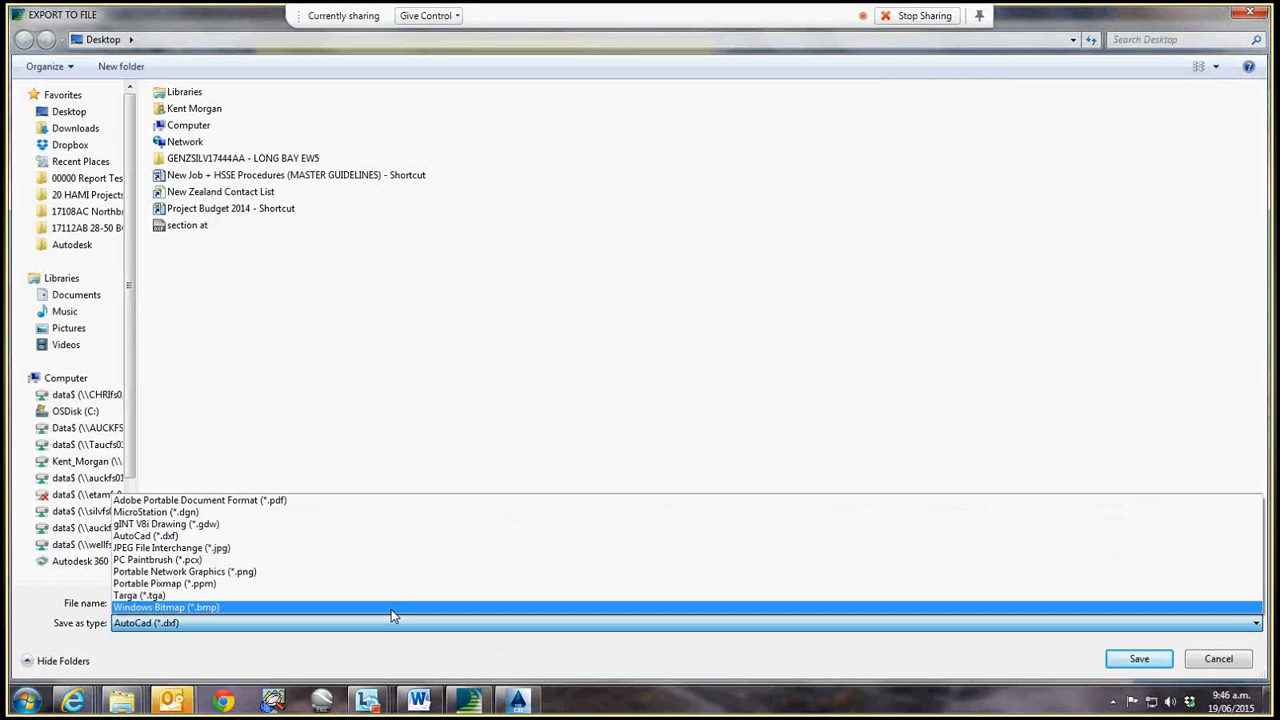
pyautogui.click(410, 513)
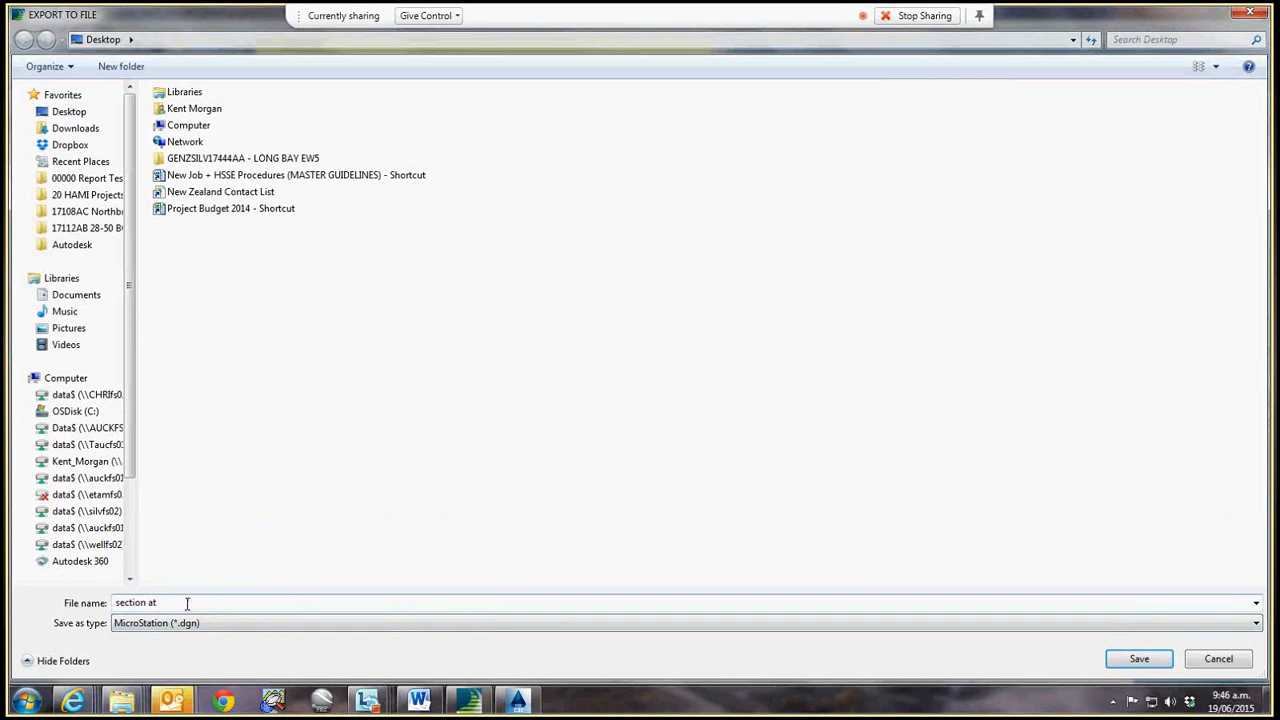
pyautogui.click(1141, 661)
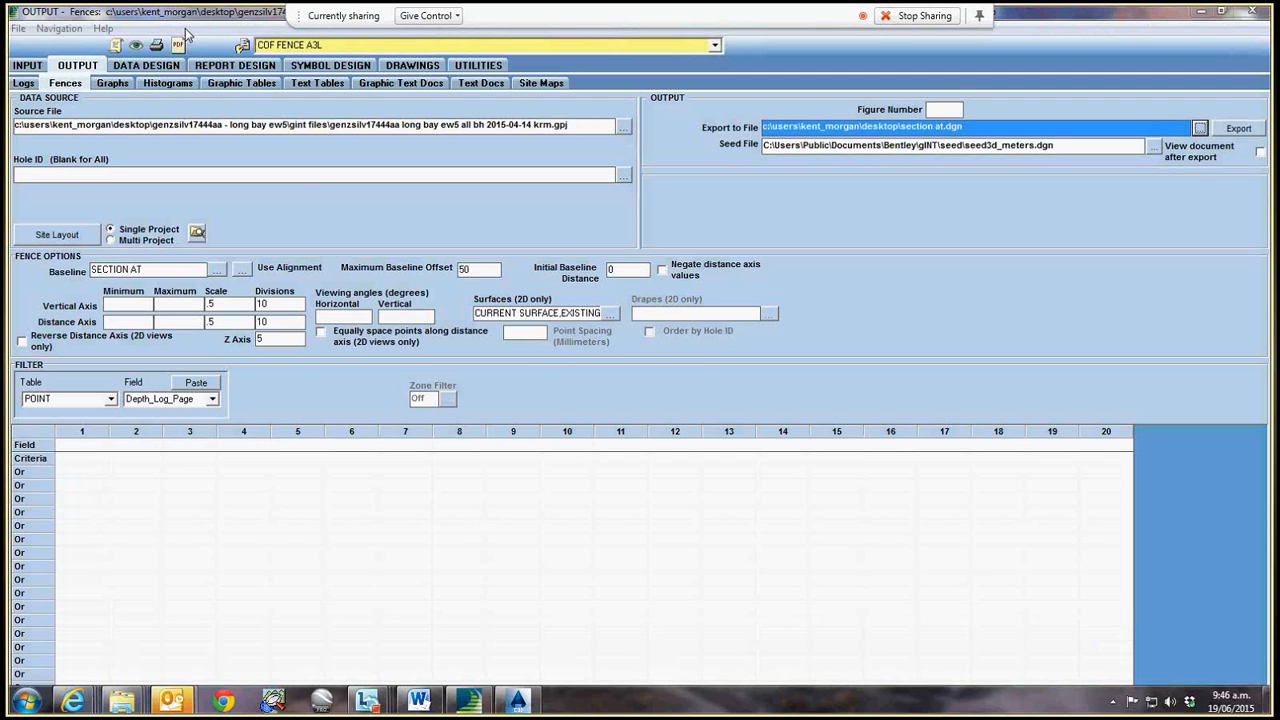
# - Check the Data Frame settings in the fence report properties for expanding the frame to fit scales
pyautogui.click(242, 45)
pyautogui.click(409, 180)
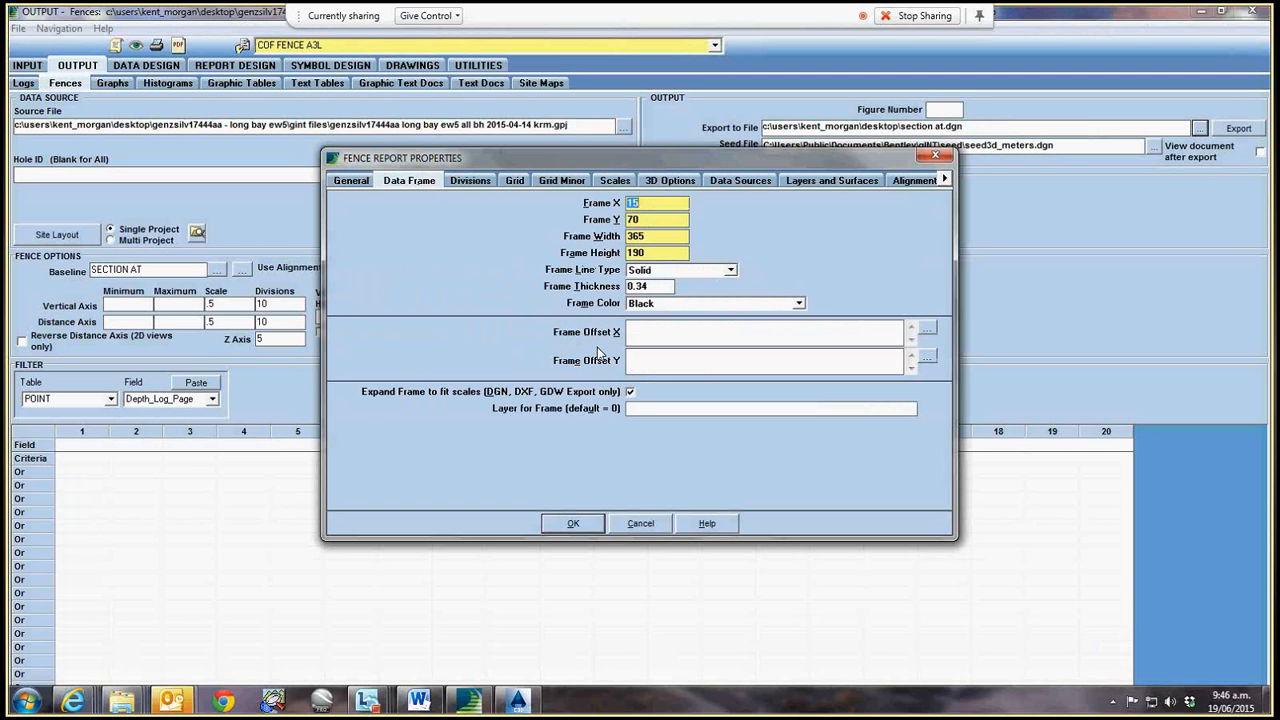
pyautogui.click(589, 527)
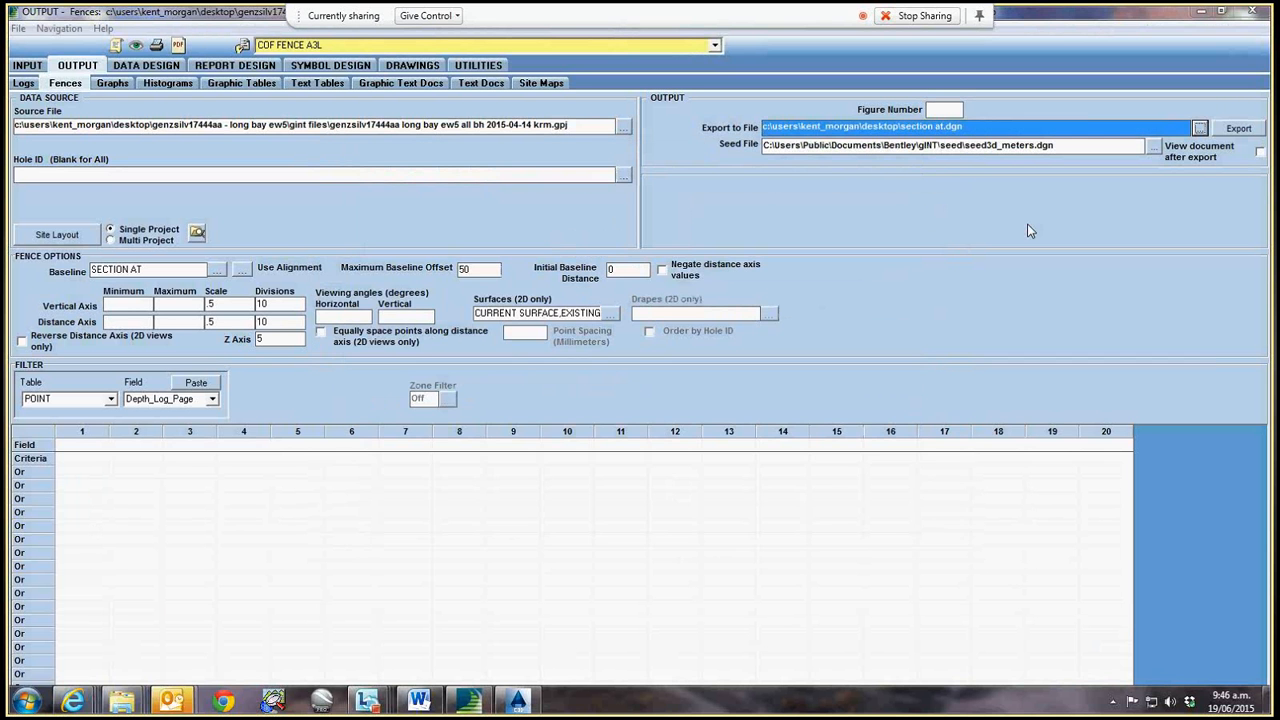
# - Choose seed3d_meters as the seed file and export the fence to the DGN file
pyautogui.click(1155, 147)
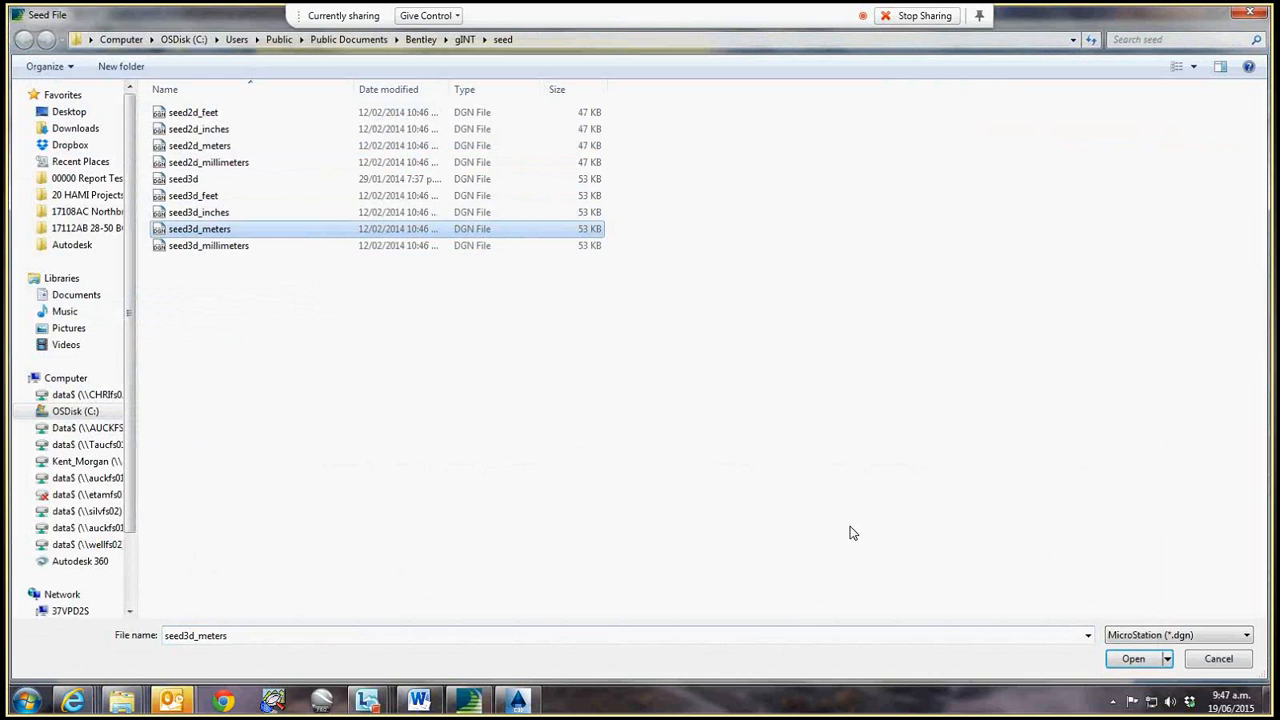
pyautogui.click(1138, 658)
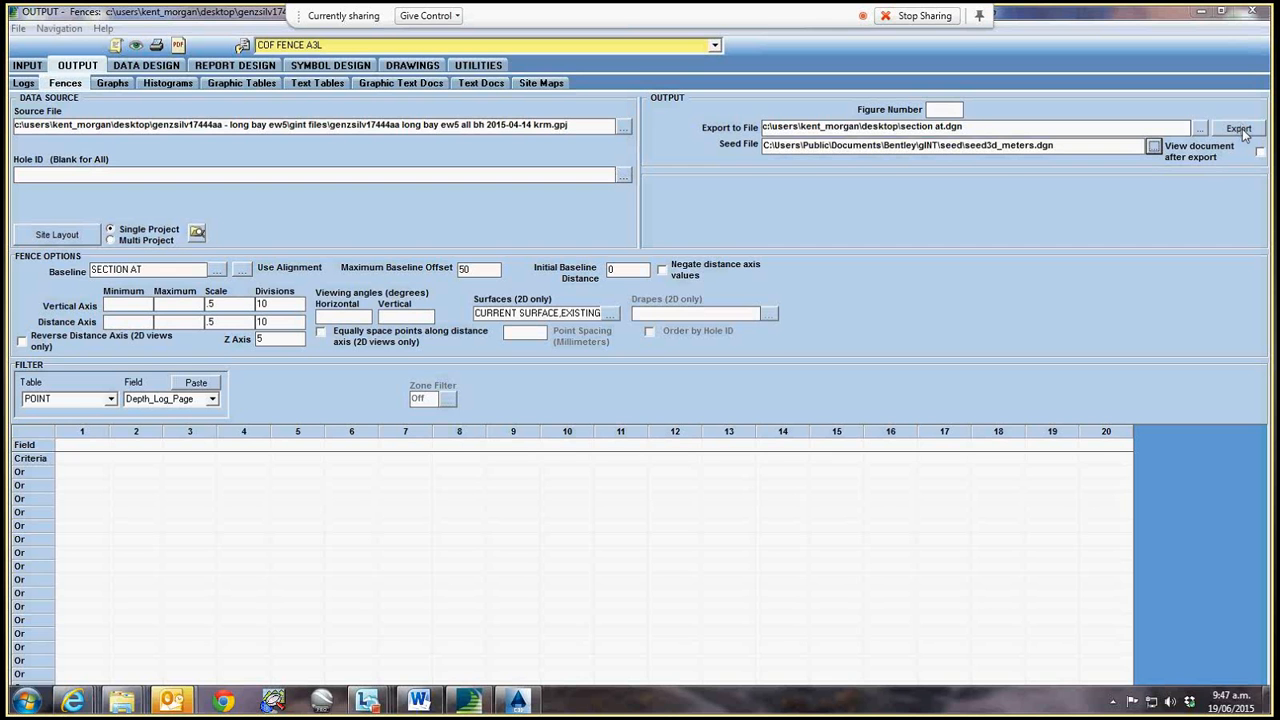
pyautogui.click(1240, 130)
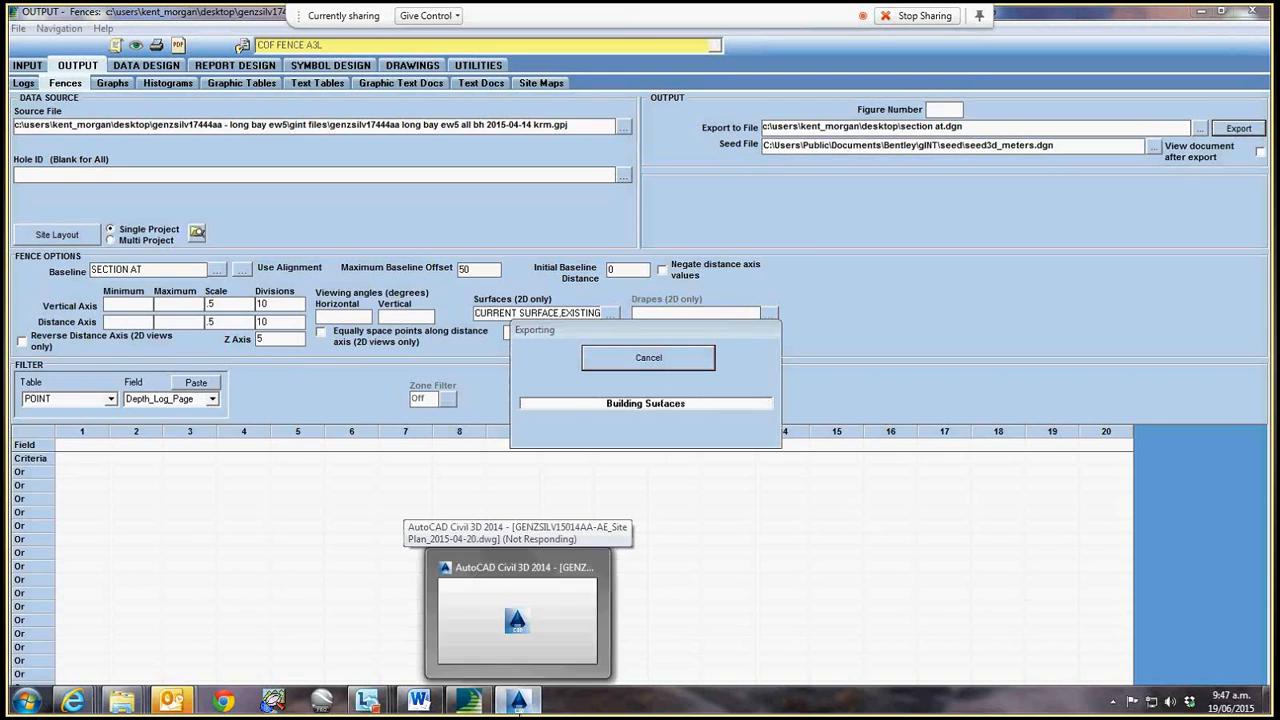
# - Switch to AutoCAD Civil 3D and force the unresponsive program to close
pyautogui.click(518, 710)
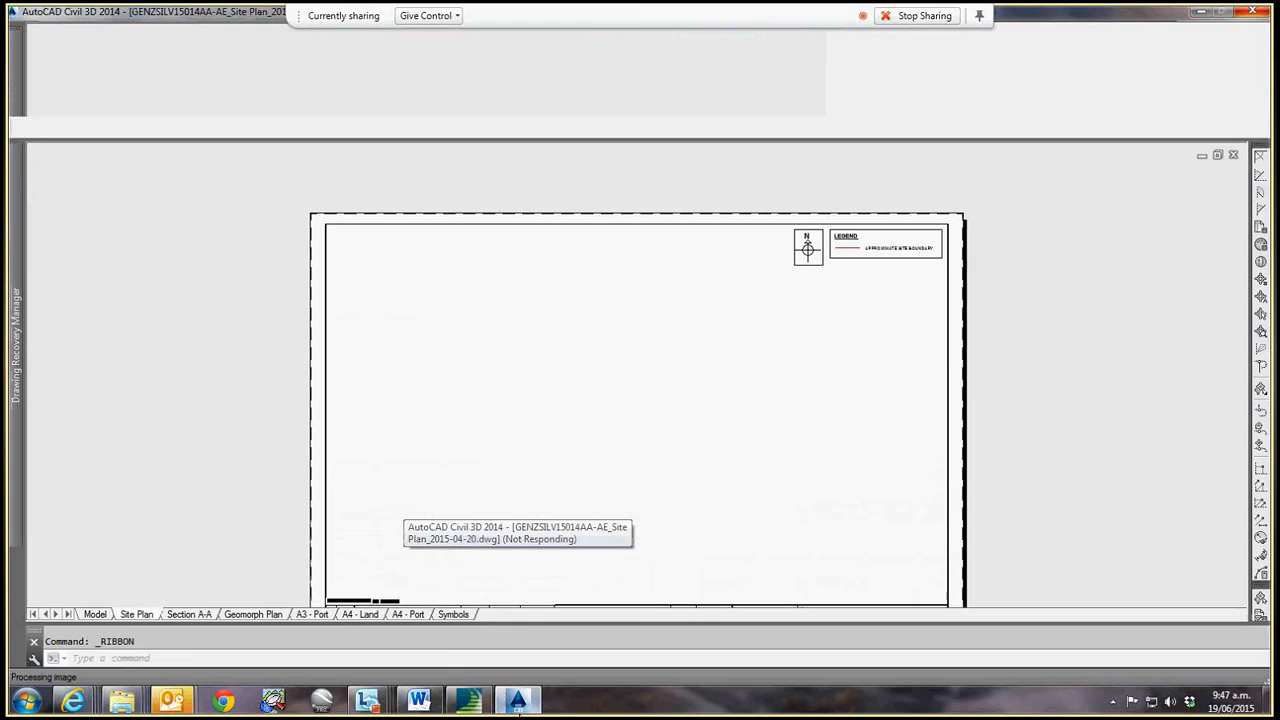
pyautogui.click(1201, 12)
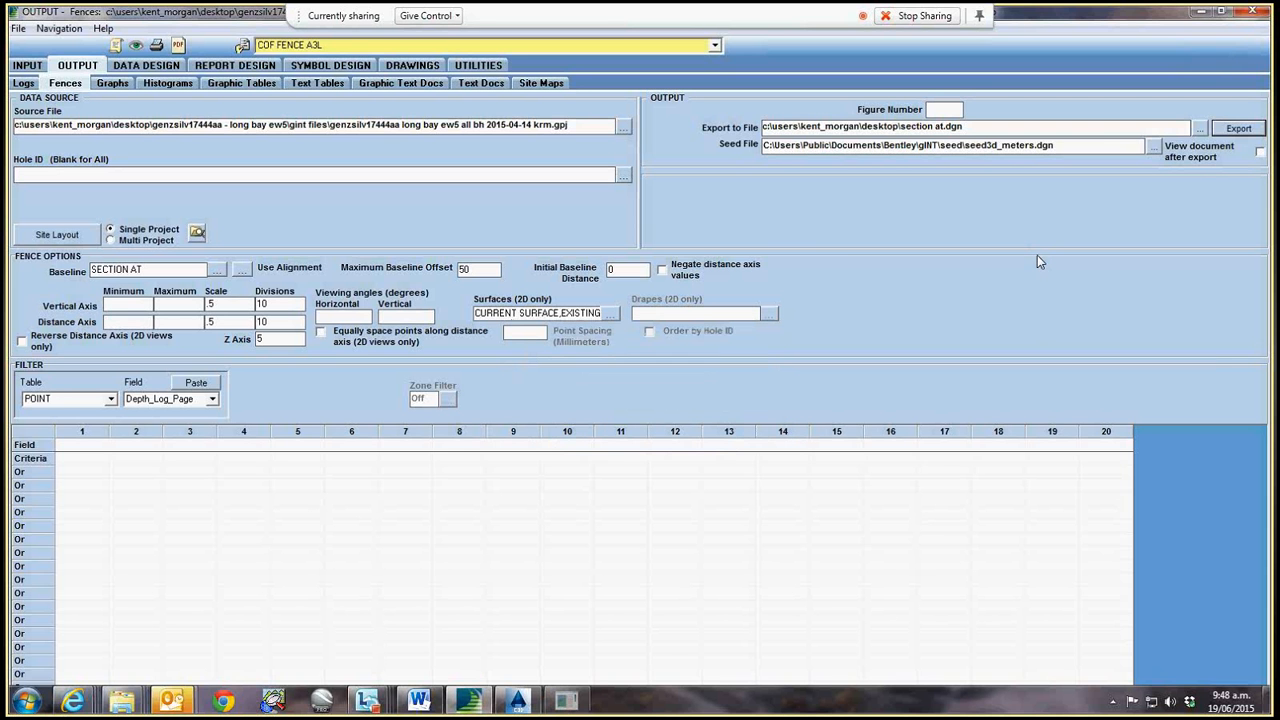
pyautogui.click(1204, 12)
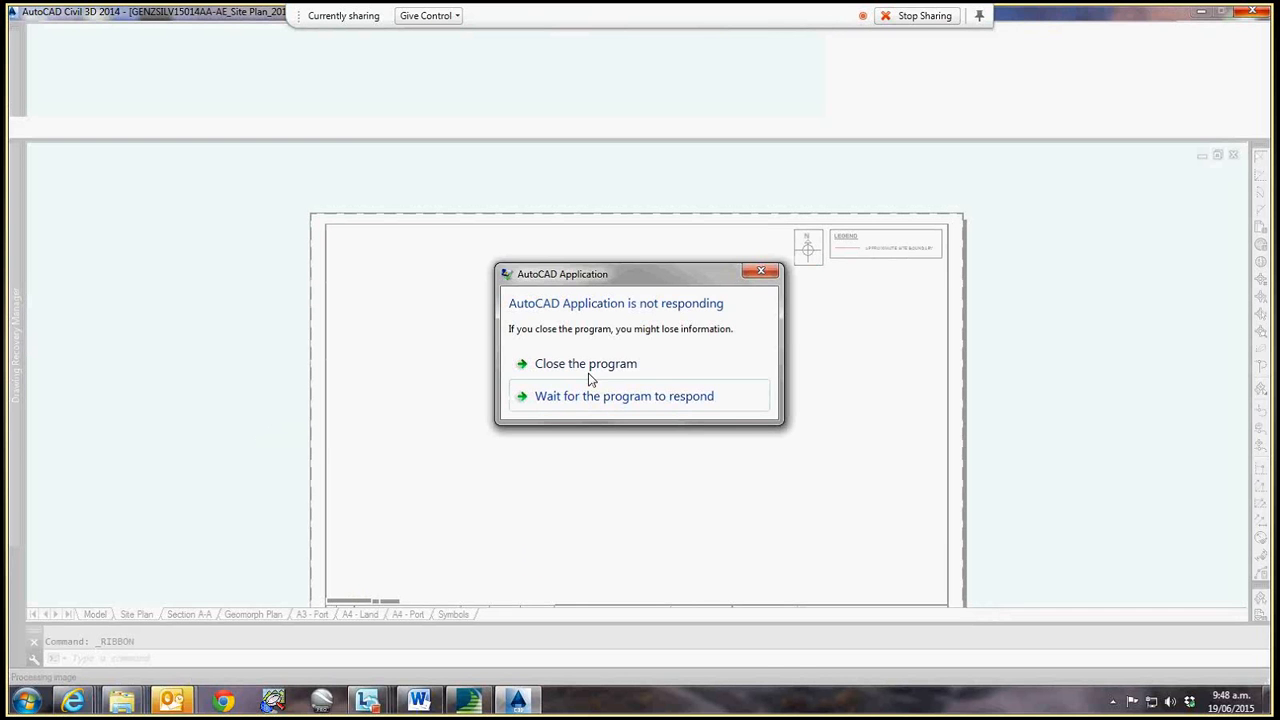
pyautogui.click(589, 372)
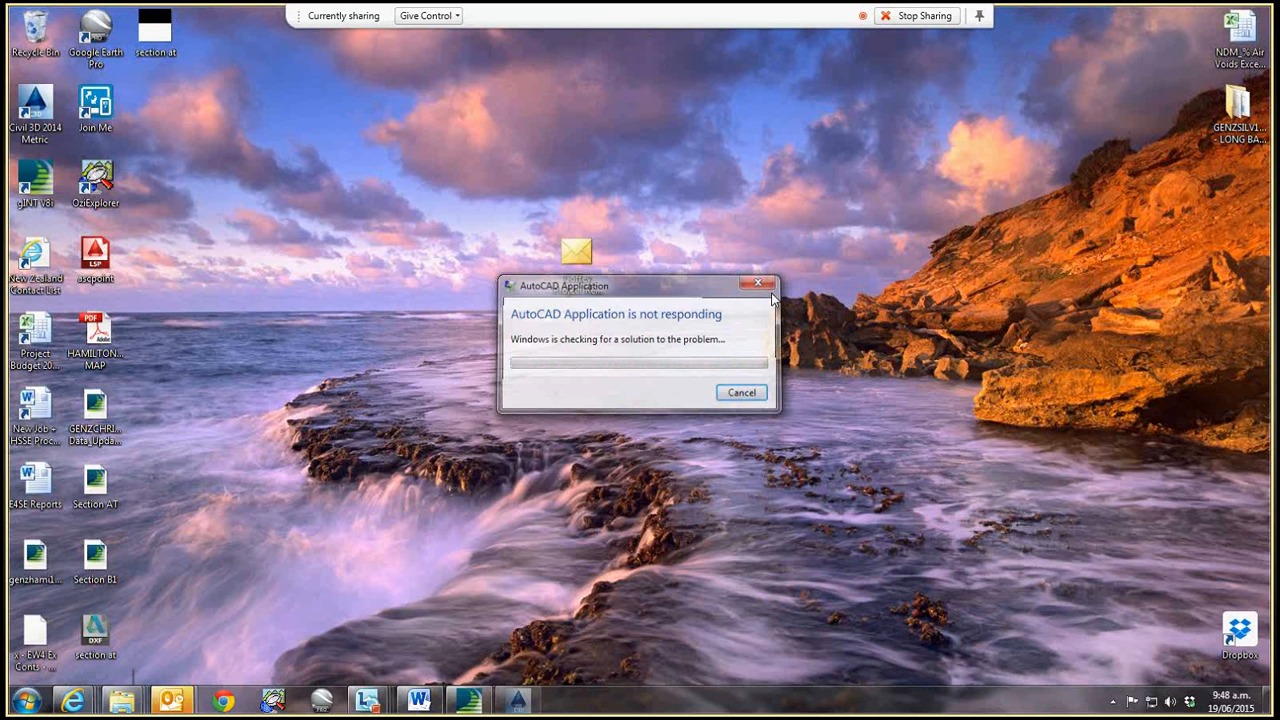
pyautogui.click(116, 304)
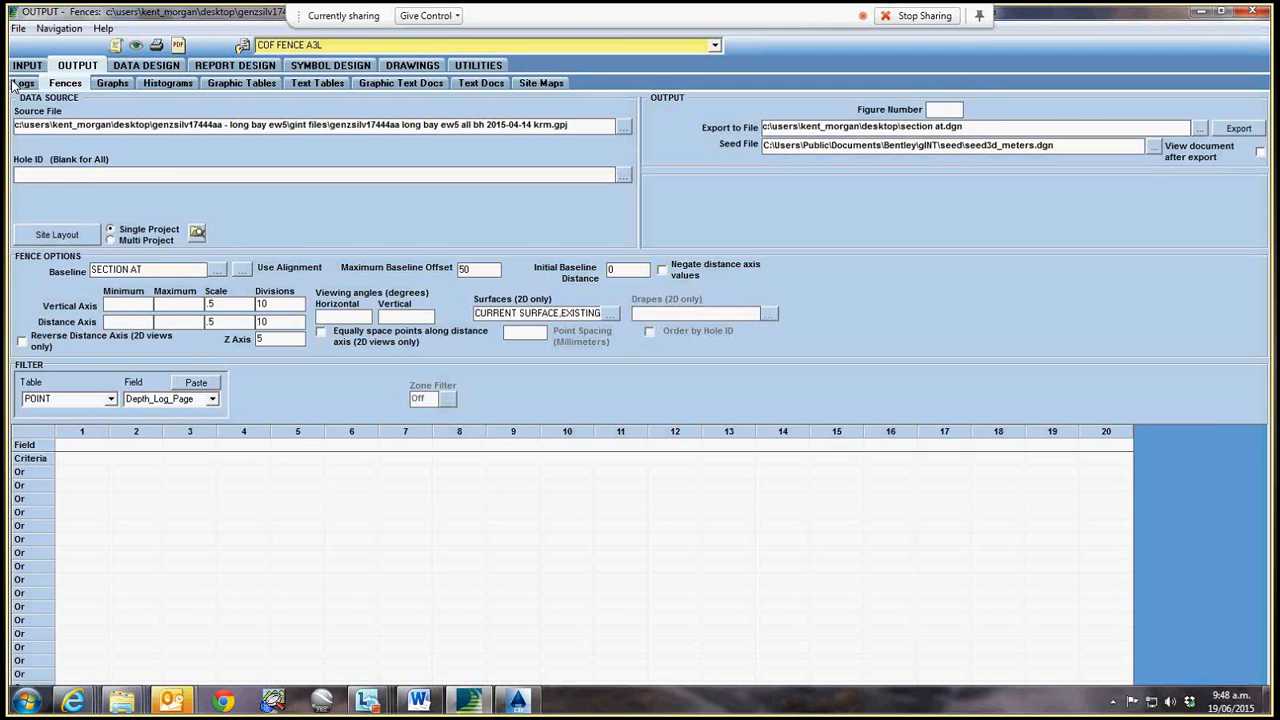
# - Review the final depth, easting, northing and RL fields in gINT's Hole input table
pyautogui.click(25, 67)
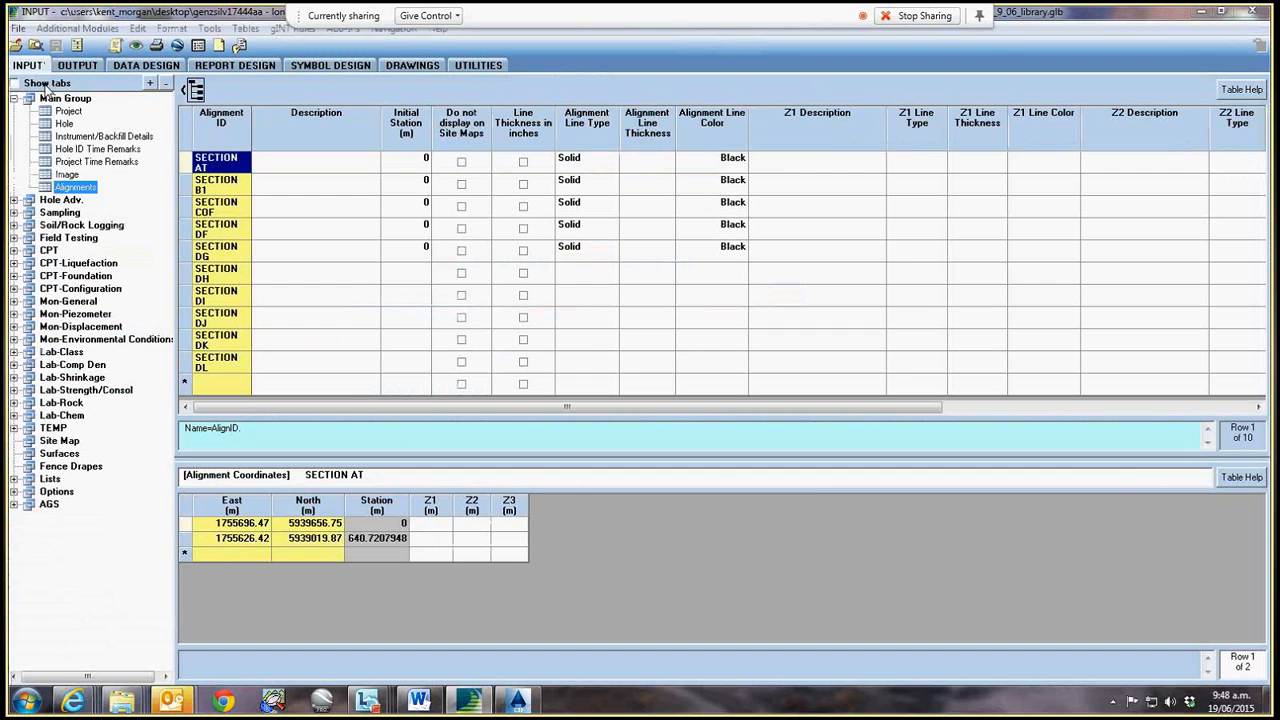
pyautogui.click(64, 123)
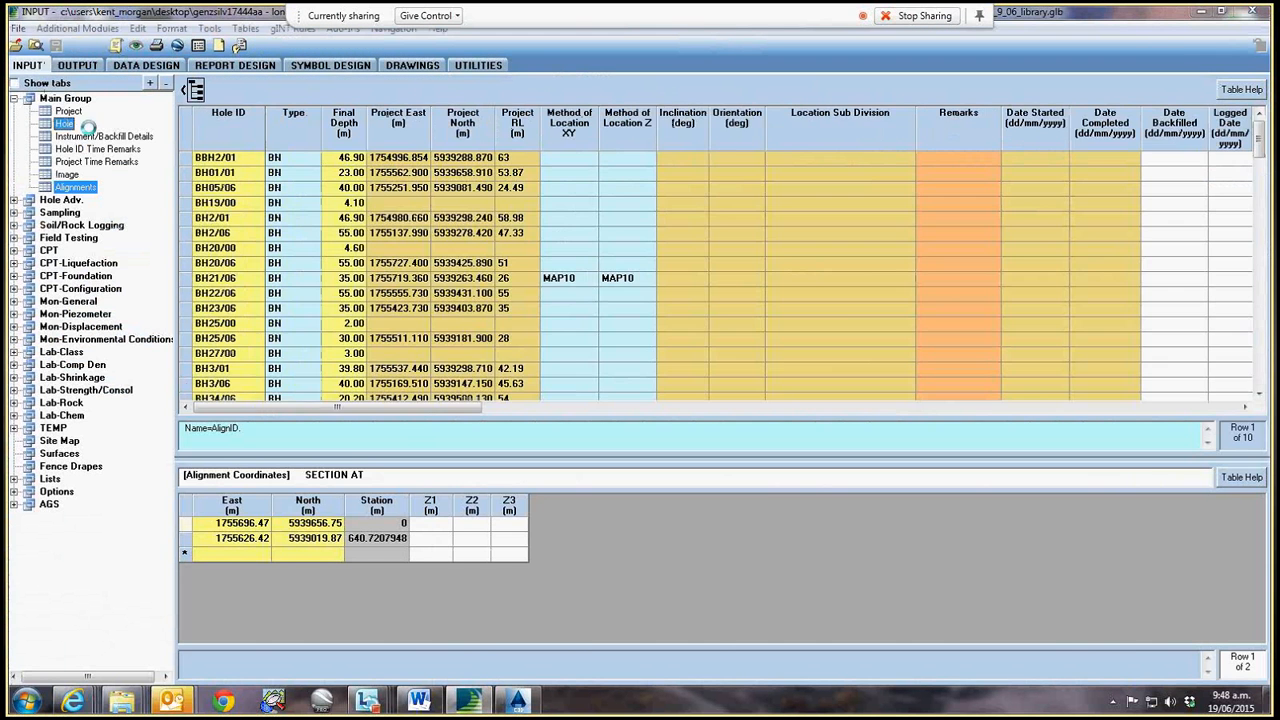
pyautogui.click(350, 158)
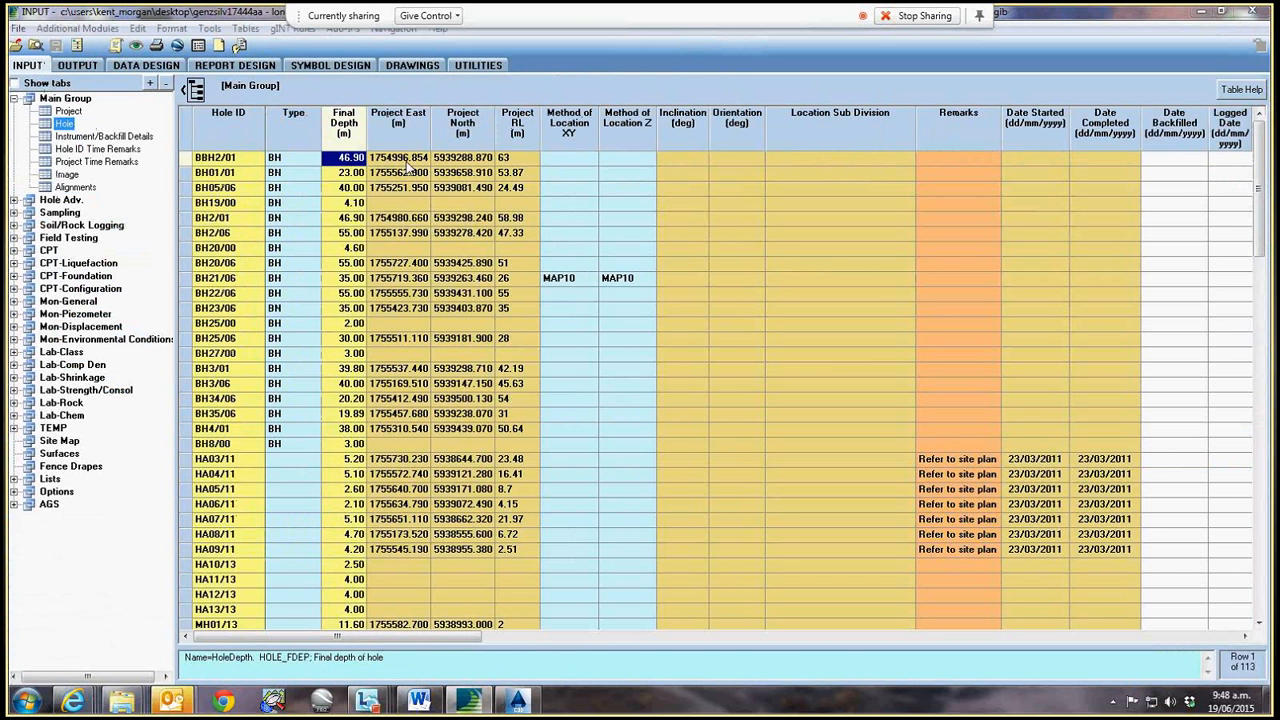
pyautogui.moveTo(407, 162); pyautogui.dragTo(513, 160)
pyautogui.click(357, 160)
# - View the project's surfaces in gINT and select ORIGINAL SURFACE for display
pyautogui.click(26, 453)
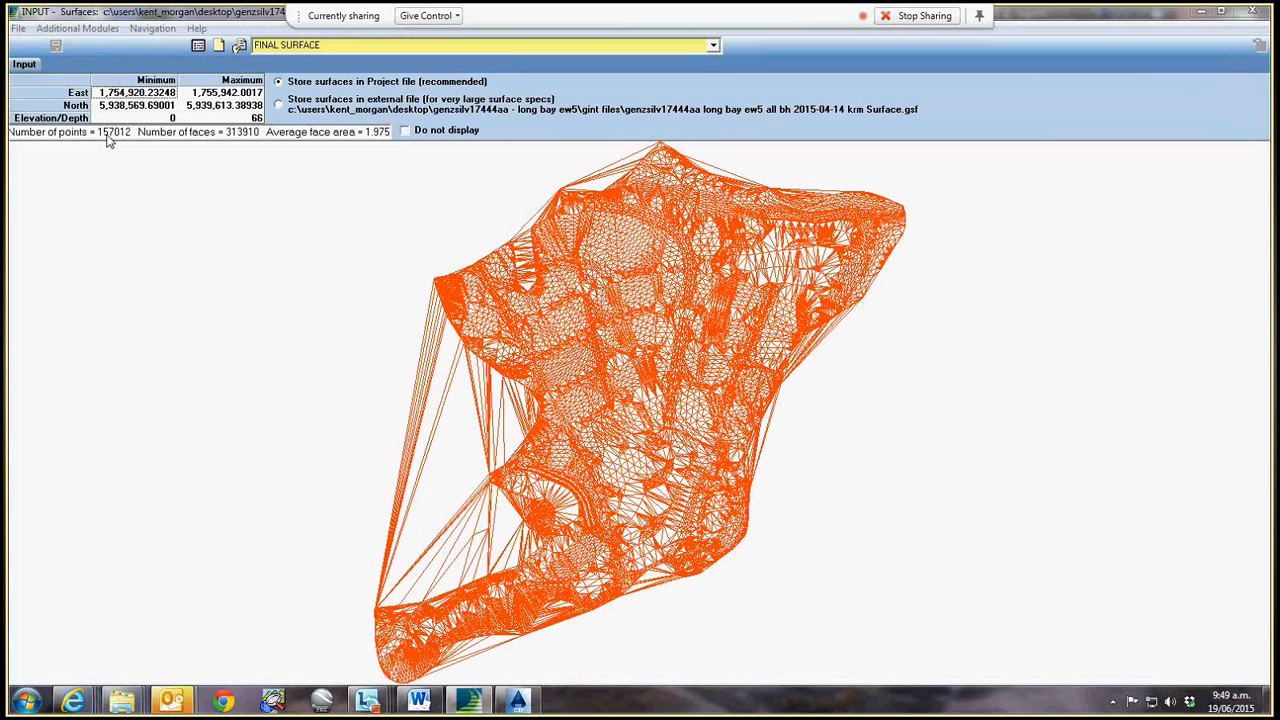
pyautogui.click(713, 45)
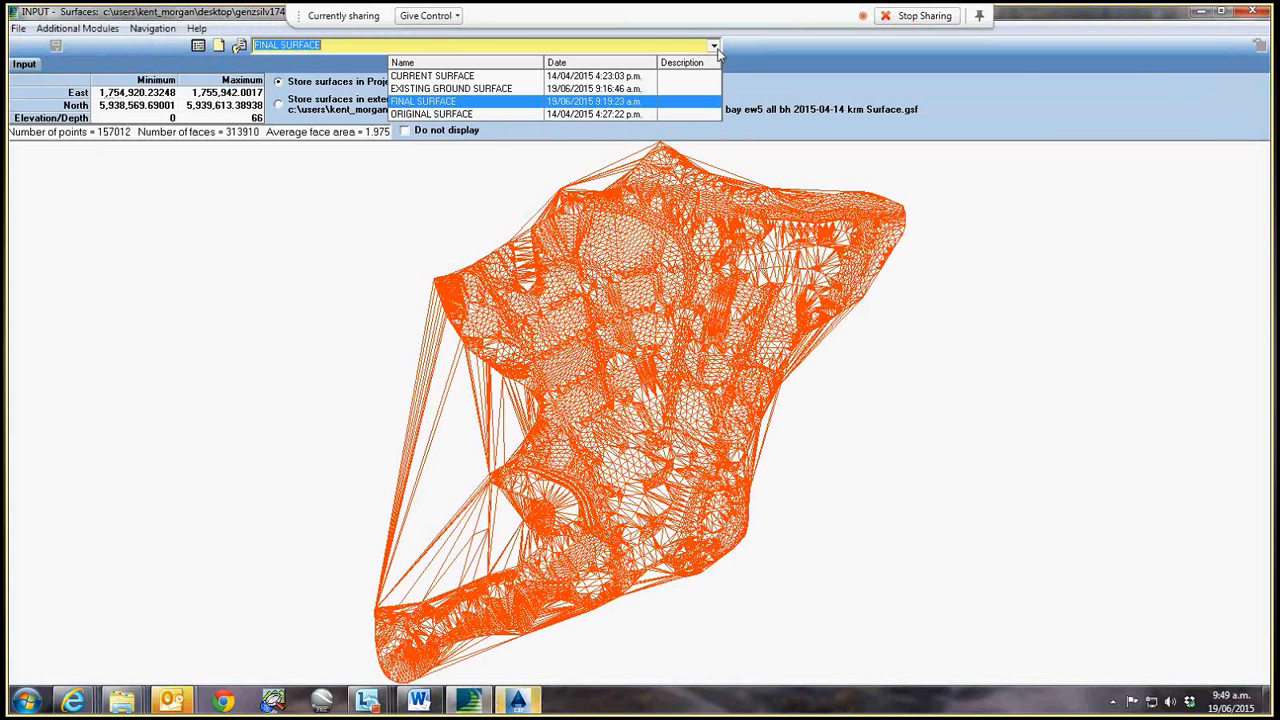
pyautogui.click(477, 114)
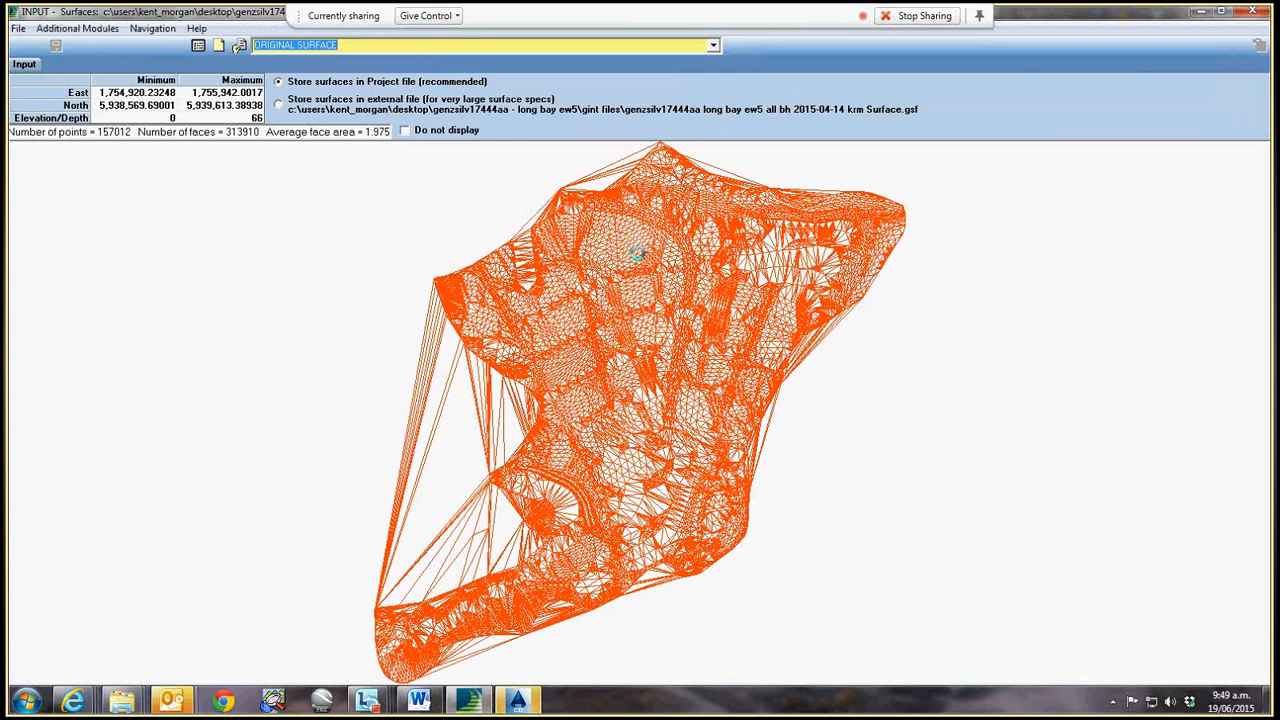
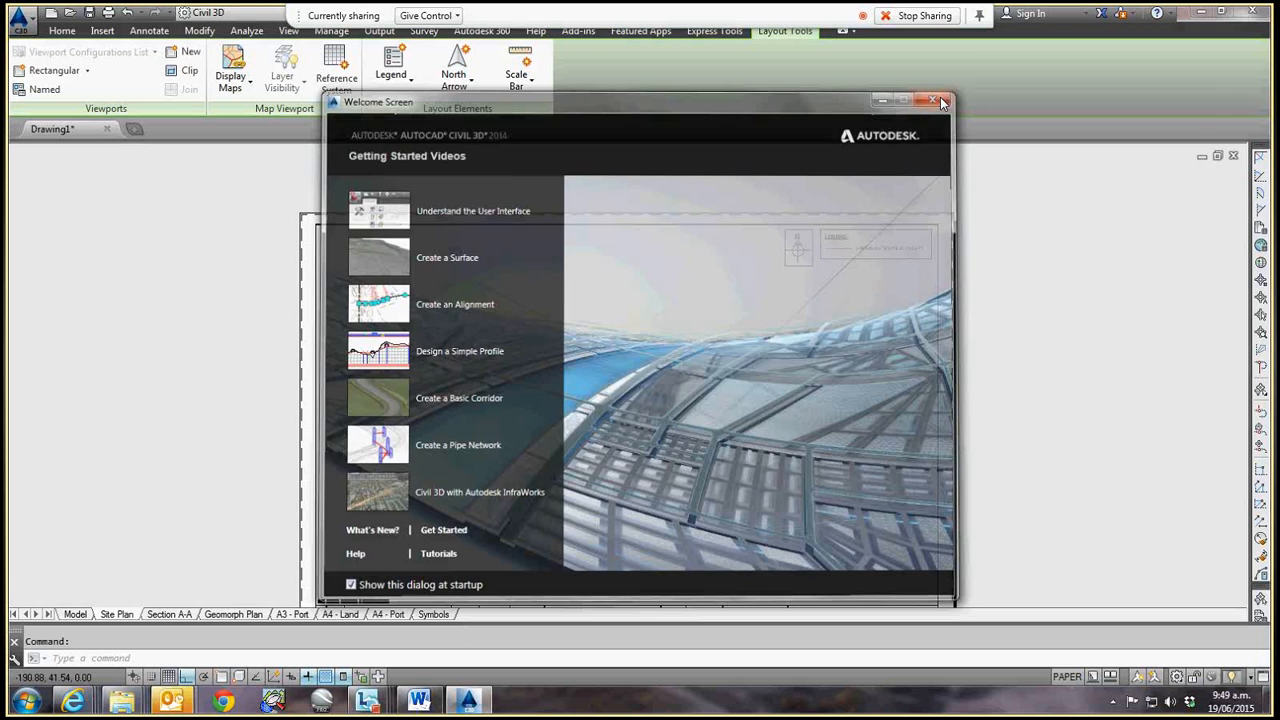
# - In AutoCAD Civil 3D, dismiss the Welcome Screen and open the section at DXF file from the Desktop
pyautogui.click(943, 103)
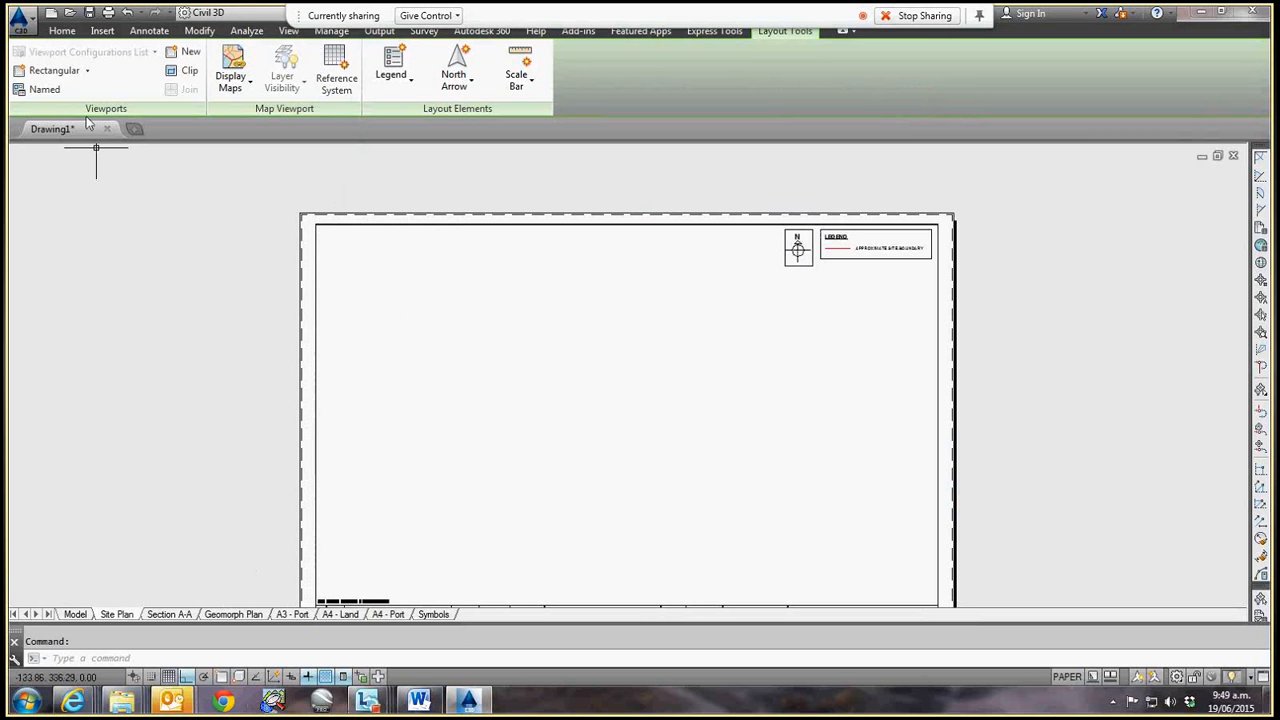
pyautogui.click(61, 31)
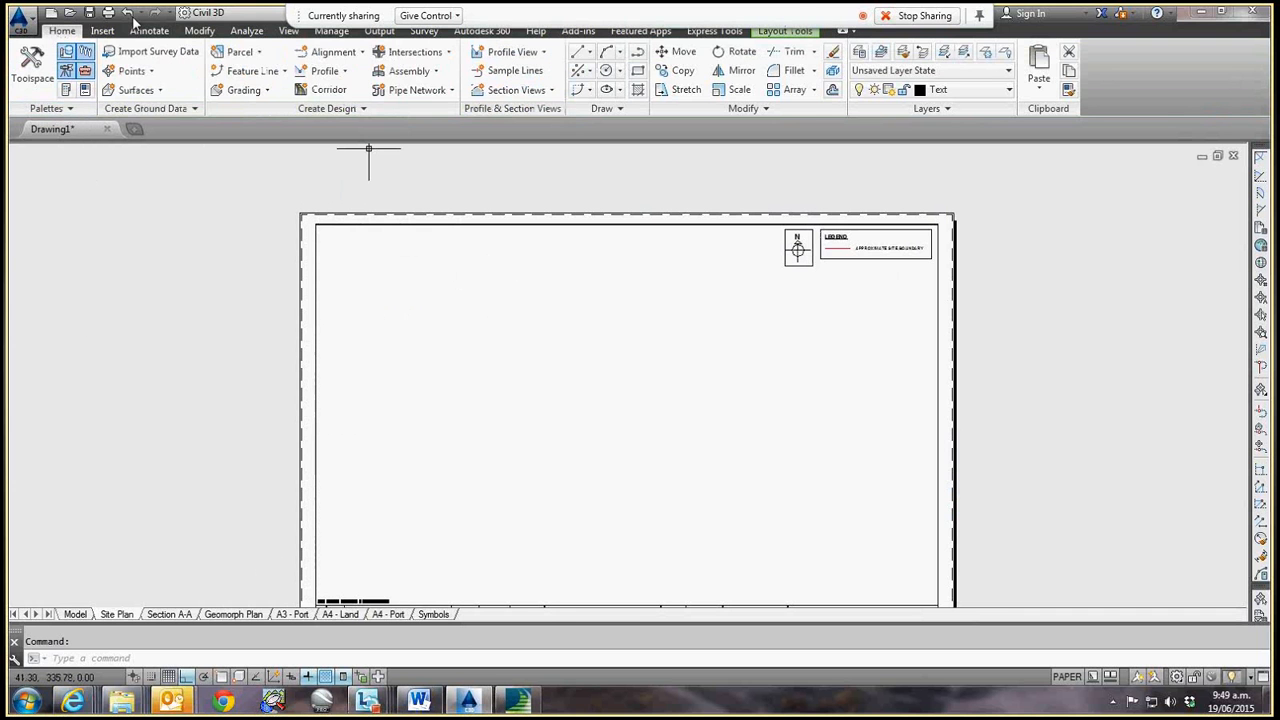
pyautogui.click(20, 20)
pyautogui.click(45, 145)
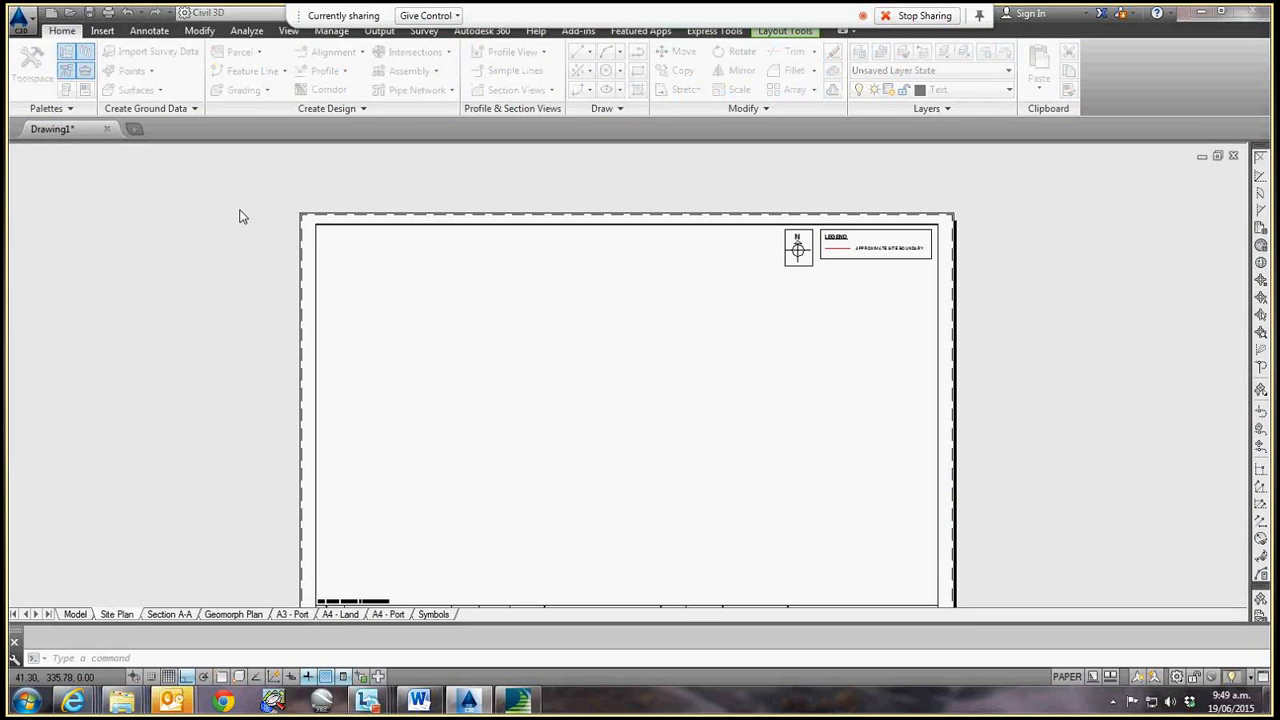
pyautogui.click(485, 402)
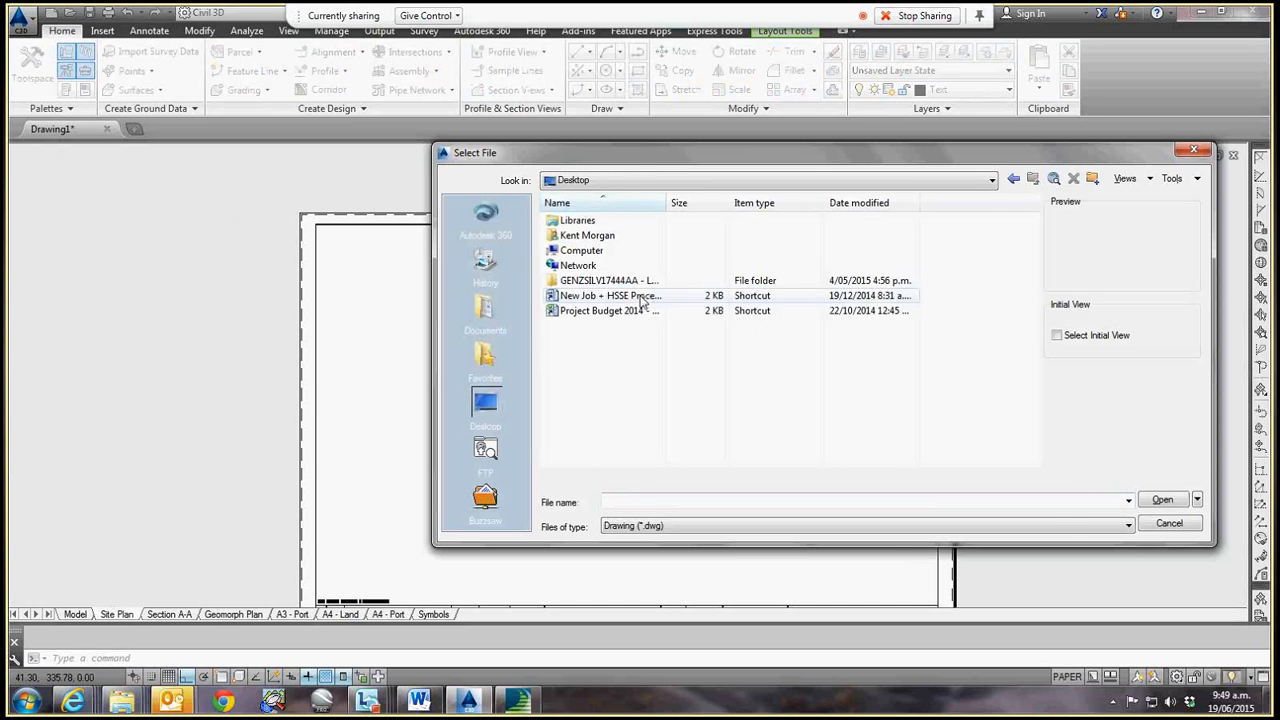
pyautogui.click(1066, 526)
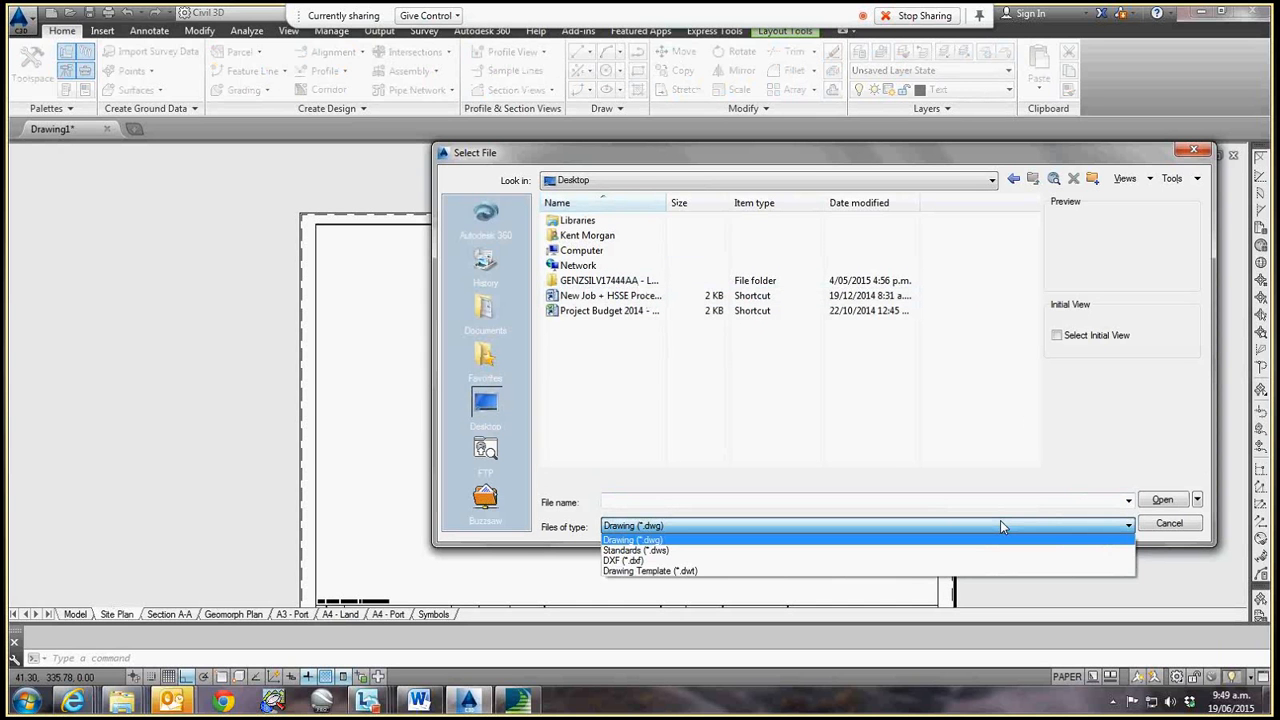
pyautogui.click(623, 560)
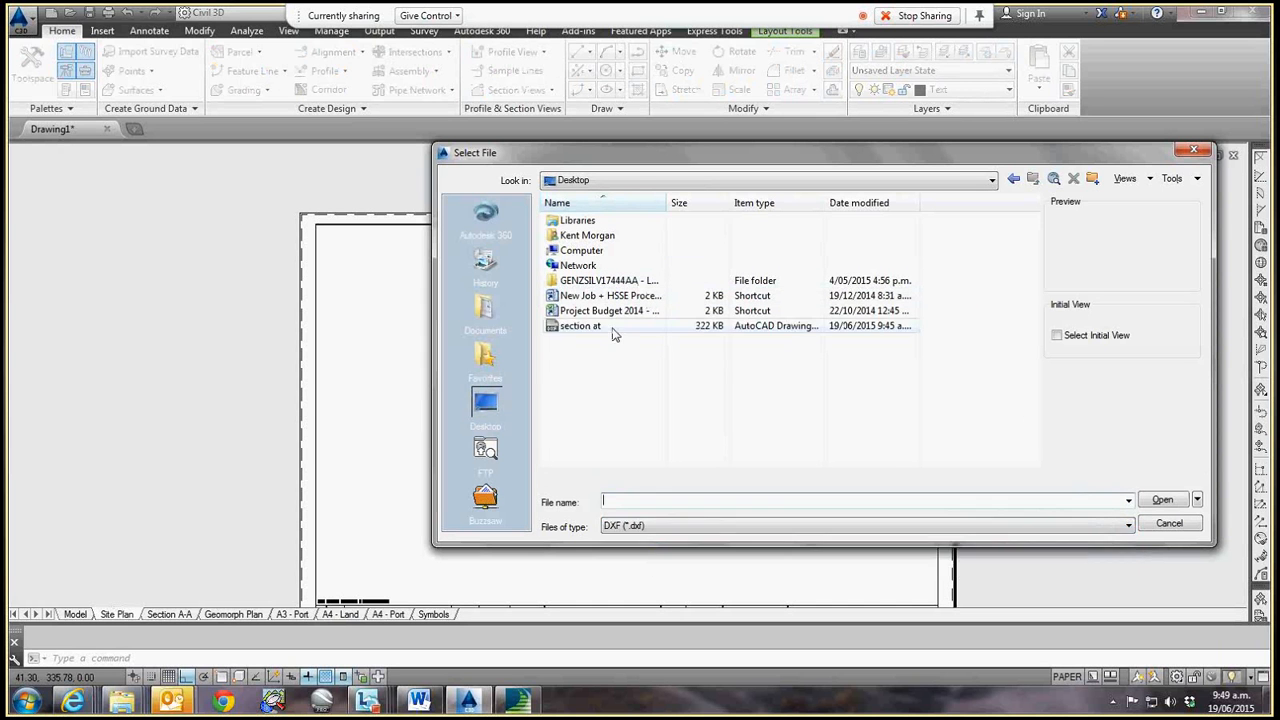
pyautogui.doubleClick(614, 334)
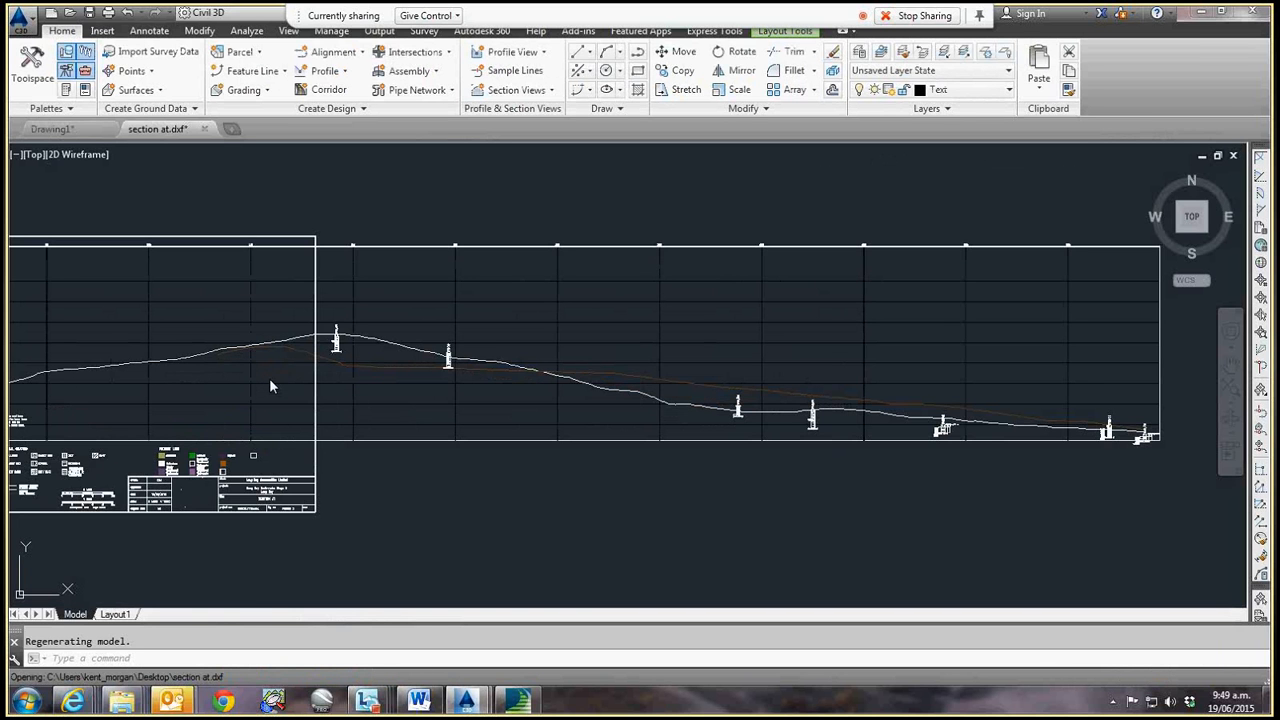
# - Inspect the surface profiles and the hole logs plotted along the section, including HA05/11 and its DCP and VS data
pyautogui.scroll(8, 269, 378)
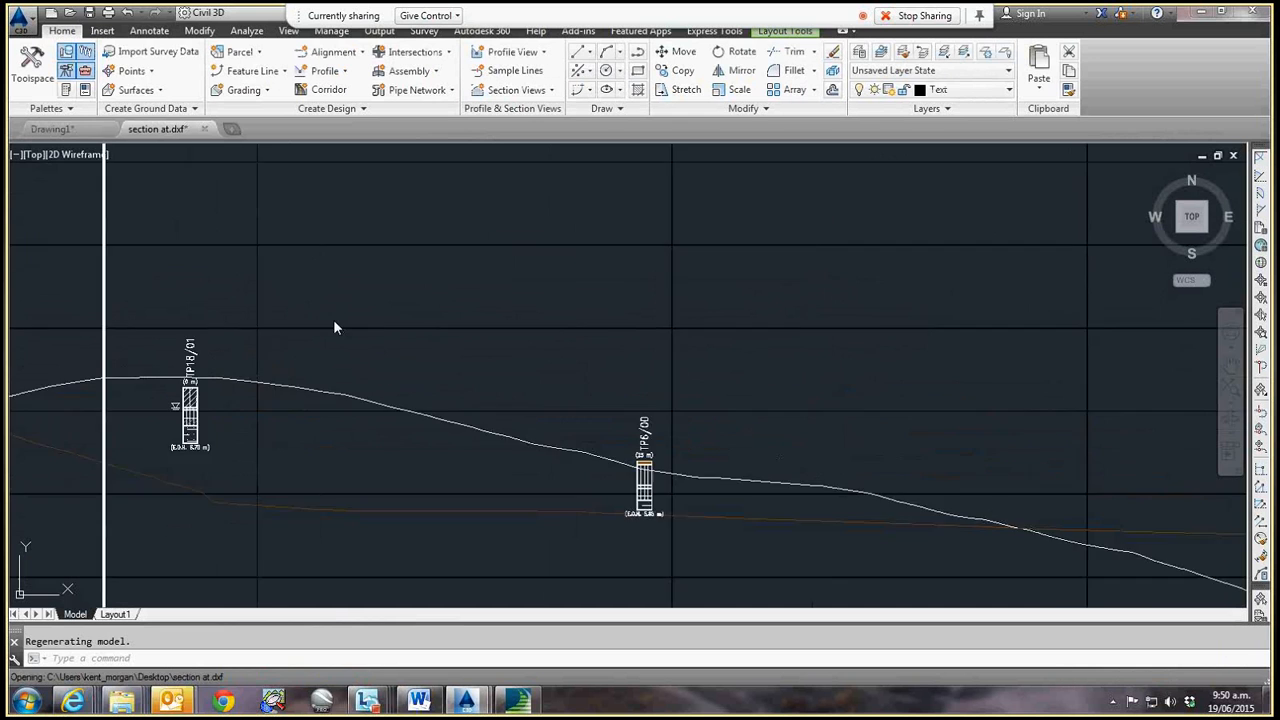
pyautogui.moveTo(239, 377); pyautogui.dragTo(440, 323, button='middle')
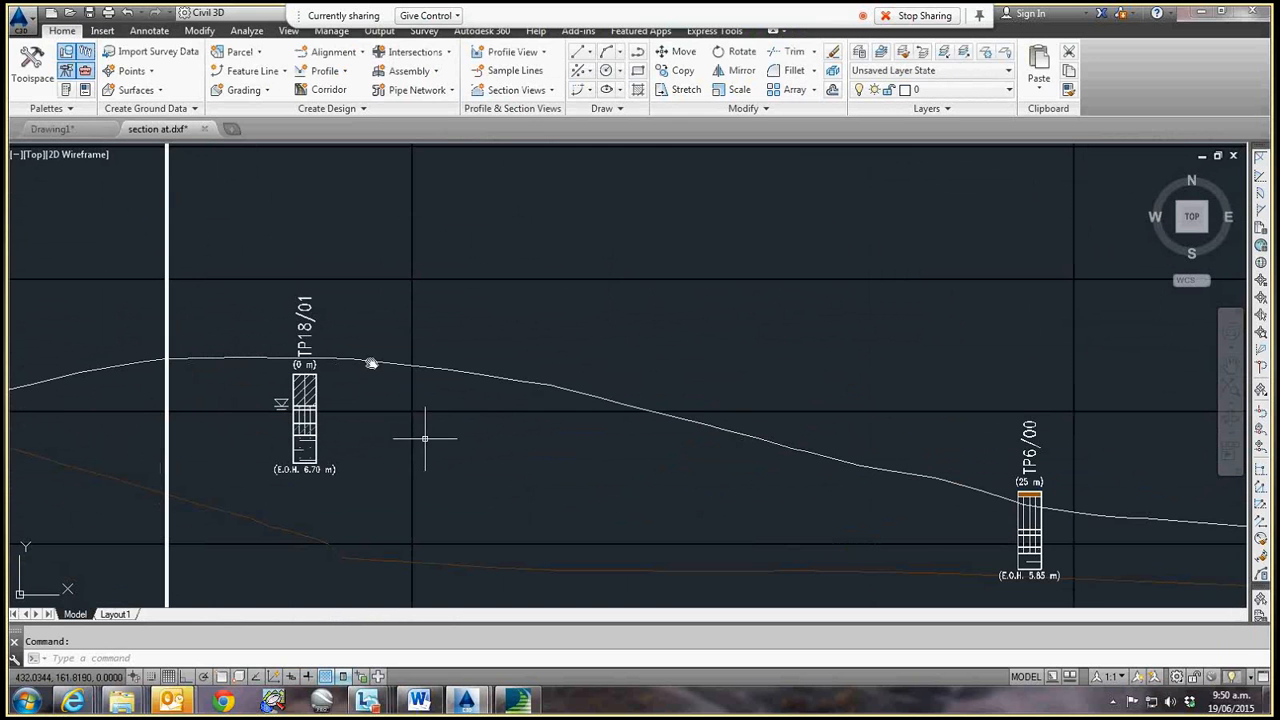
pyautogui.moveTo(822, 433)
pyautogui.mouseDown(button='middle')
pyautogui.moveTo(747, 404)
pyautogui.moveTo(568, 375)
pyautogui.mouseUp(button='middle')
pyautogui.moveTo(793, 487); pyautogui.dragTo(287, 423, button='middle')
pyautogui.scroll(-4, 872, 438)
pyautogui.moveTo(1200, 472); pyautogui.dragTo(766, 440, button='middle')
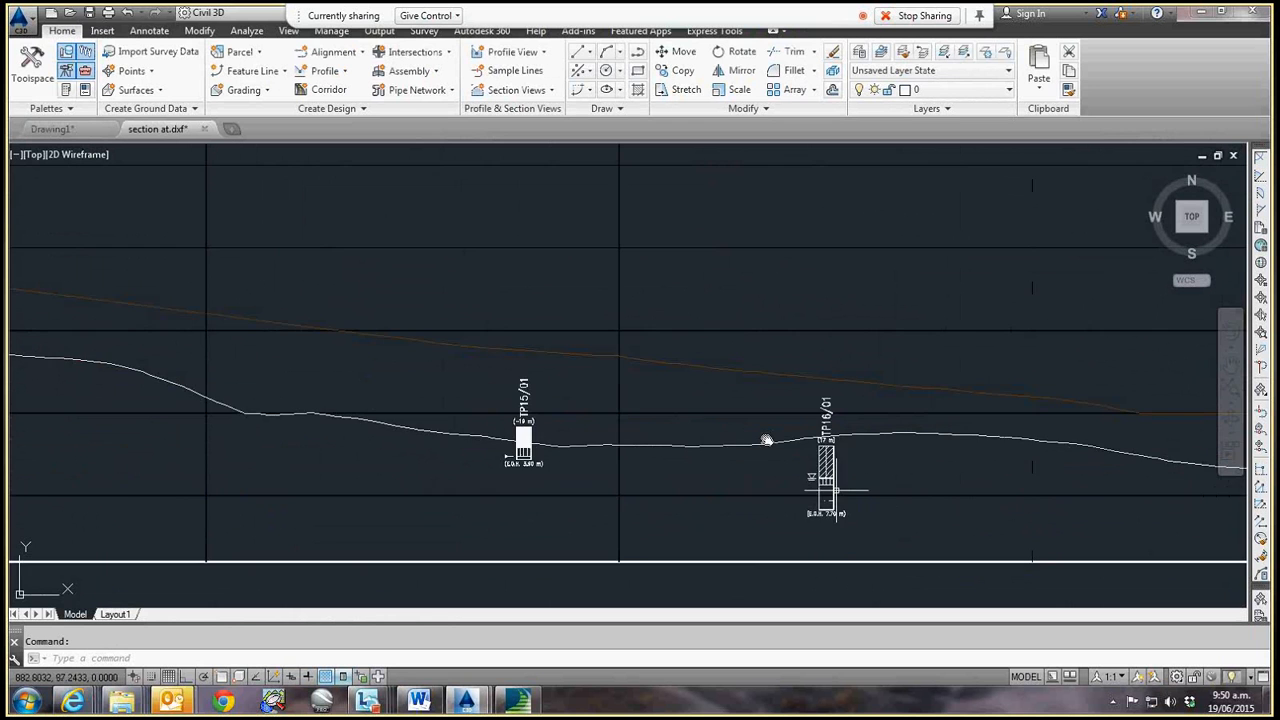
pyautogui.scroll(2, 833, 489)
pyautogui.moveTo(831, 489); pyautogui.dragTo(568, 486, button='middle')
pyautogui.scroll(-4, 966, 487)
pyautogui.scroll(5, 774, 482)
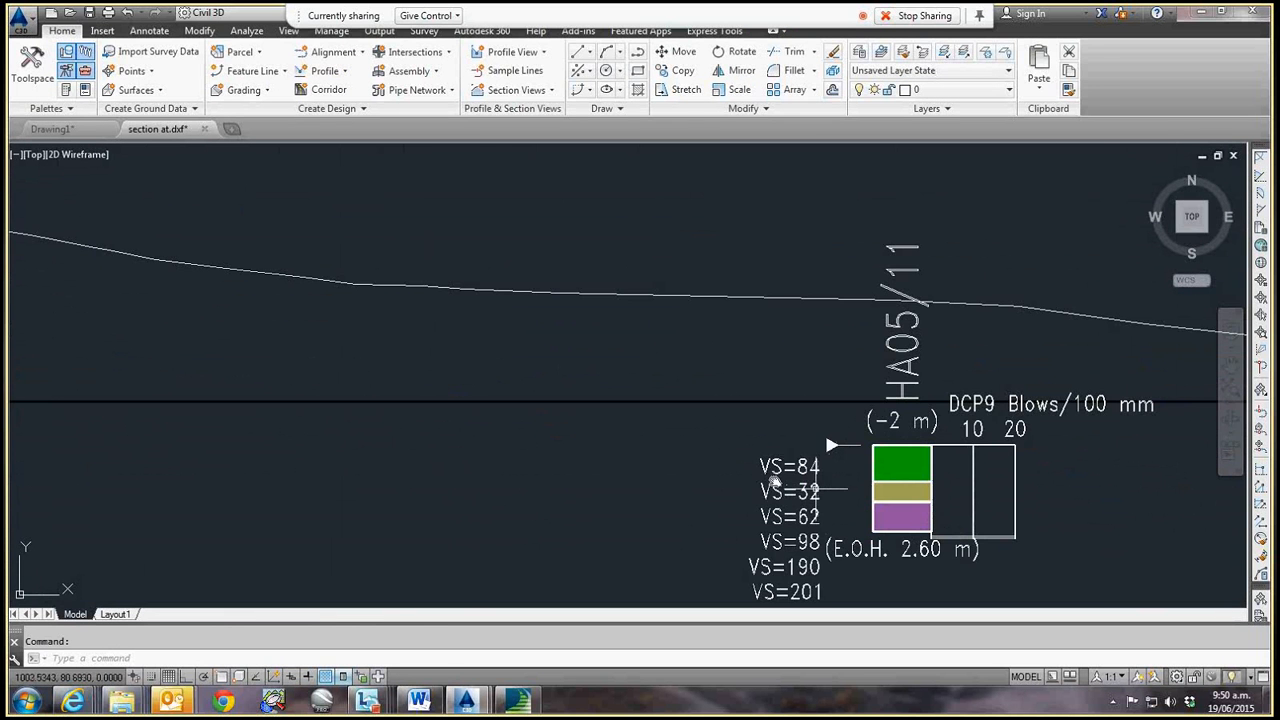
pyautogui.scroll(-5, 774, 482)
pyautogui.moveTo(766, 486); pyautogui.dragTo(937, 457, button='middle')
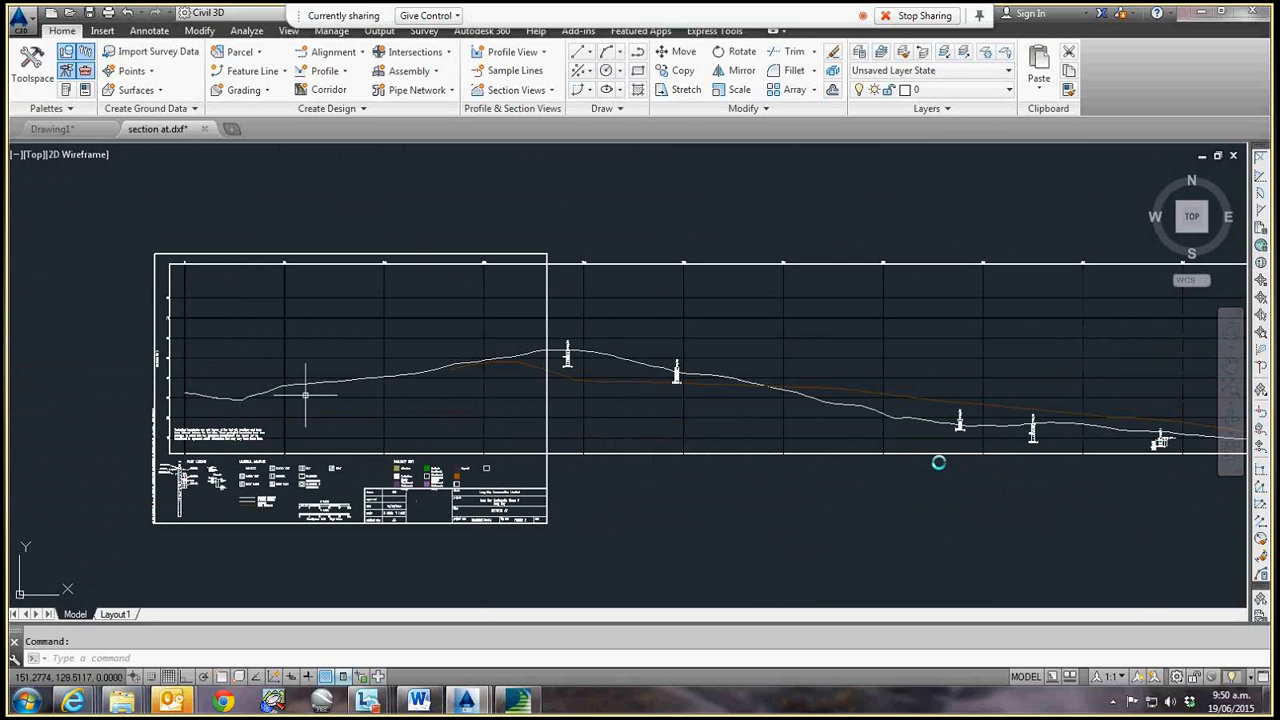
# - Measure the 0 to 5 m segment of the H 1:500 scale bar with a linear dimension using object snap, without placing it
pyautogui.click(149, 30)
pyautogui.click(384, 68)
pyautogui.scroll(8, 357, 434)
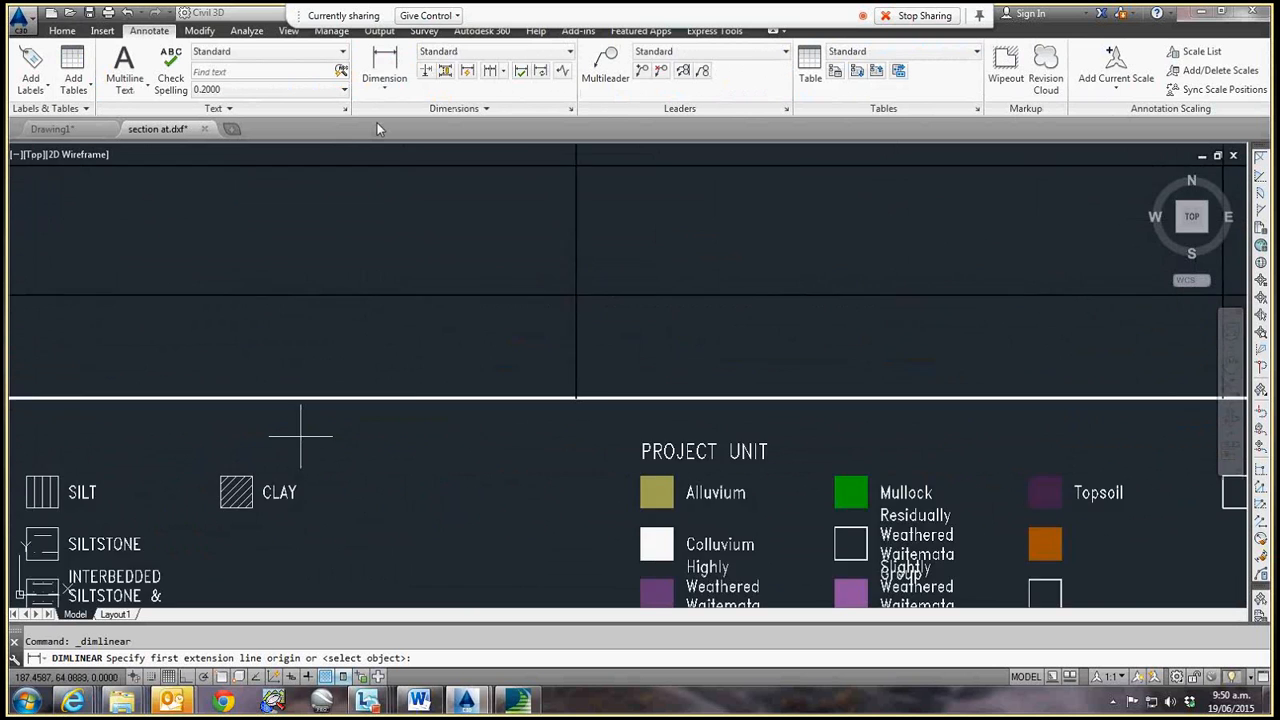
pyautogui.scroll(-3, 300, 436)
pyautogui.scroll(6, 334, 420)
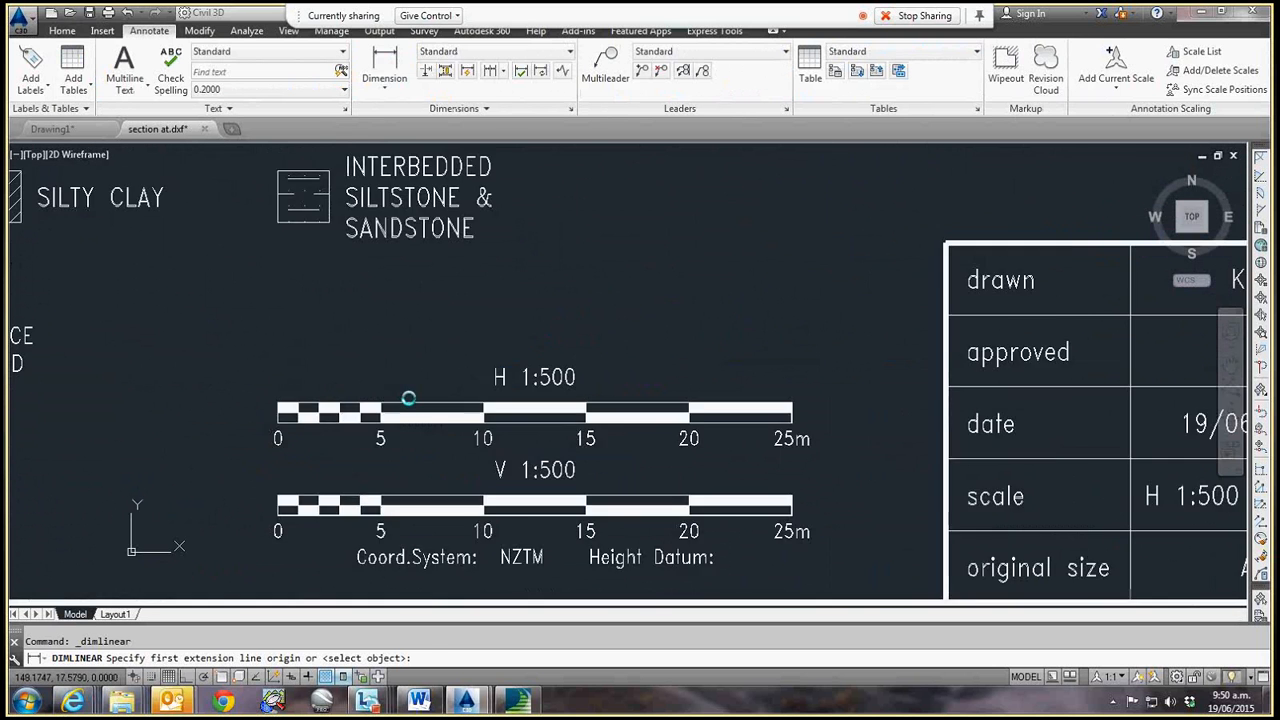
pyautogui.moveTo(240, 532); pyautogui.dragTo(350, 500, button='middle')
pyautogui.scroll(4, 415, 360)
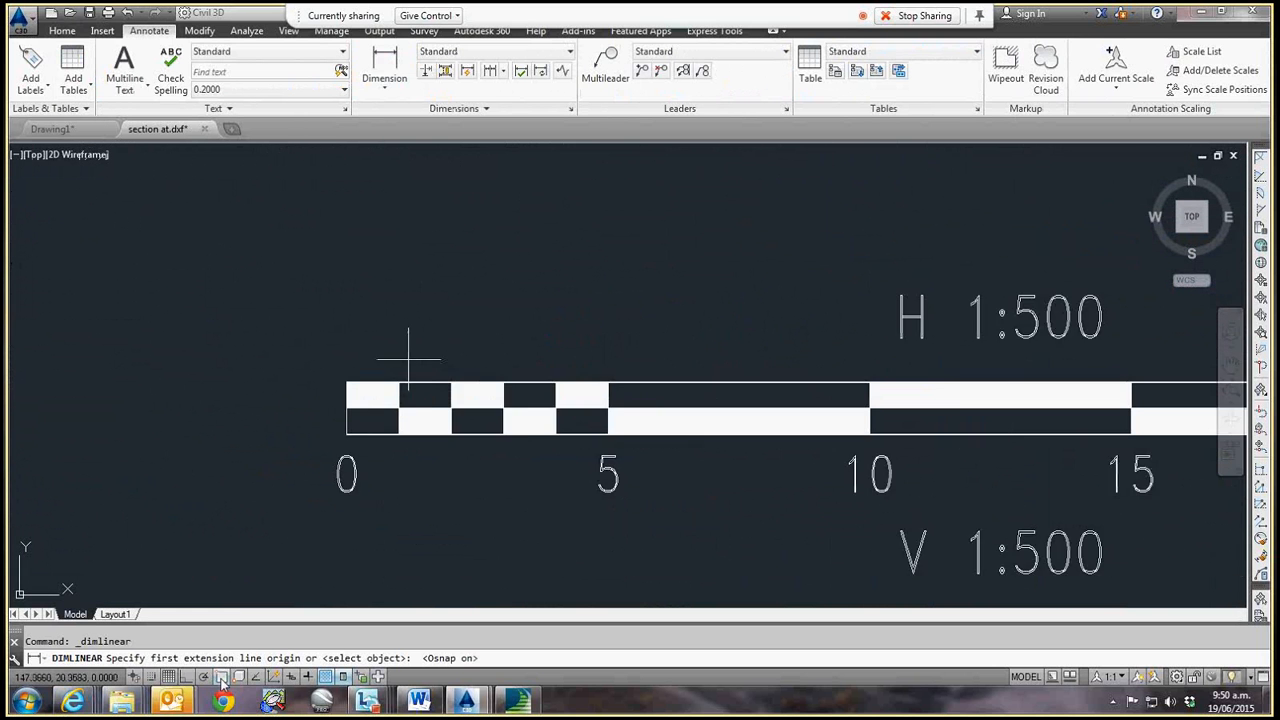
pyautogui.scroll(-2, 365, 360)
pyautogui.press('F3')
pyautogui.click(363, 375)
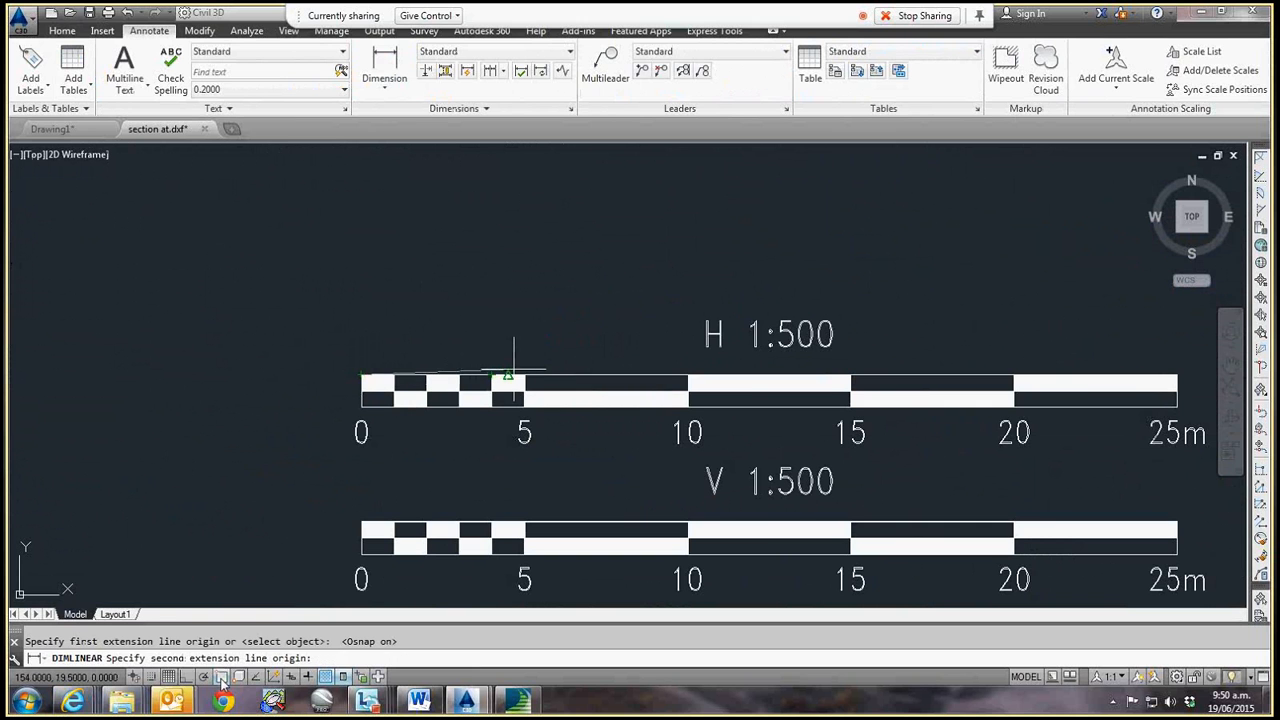
pyautogui.click(523, 375)
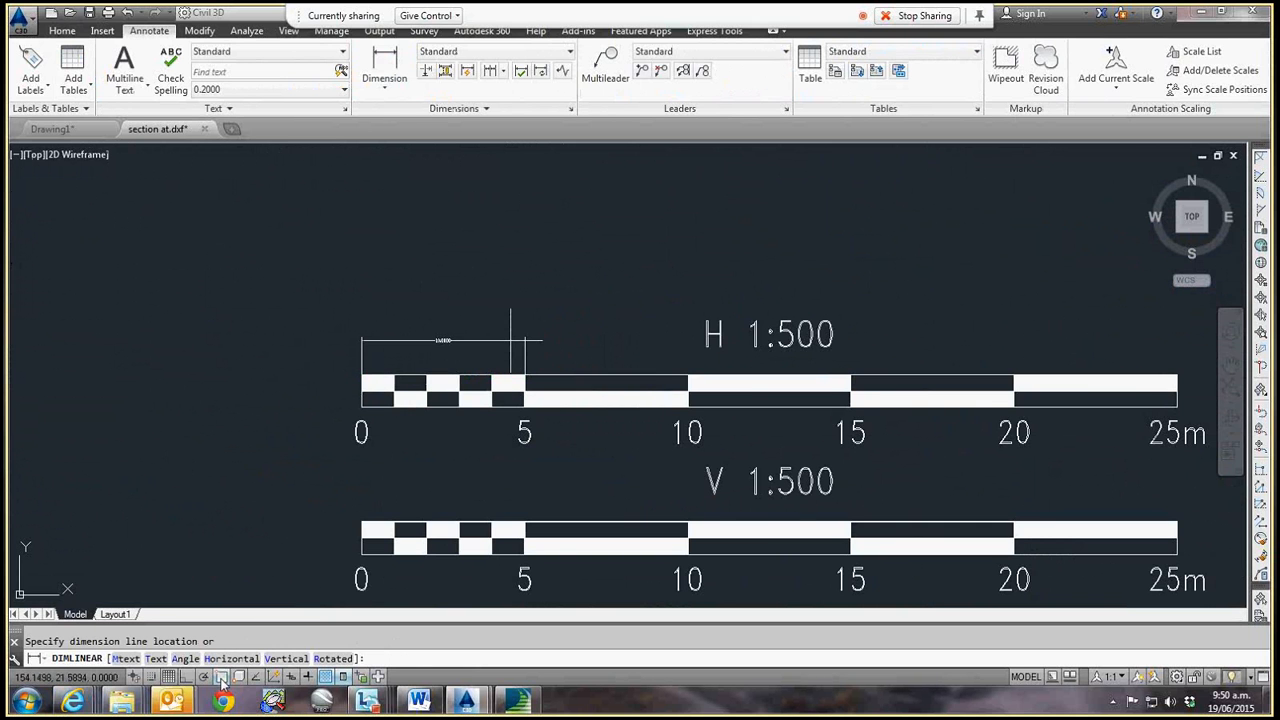
pyautogui.scroll(4, 511, 340)
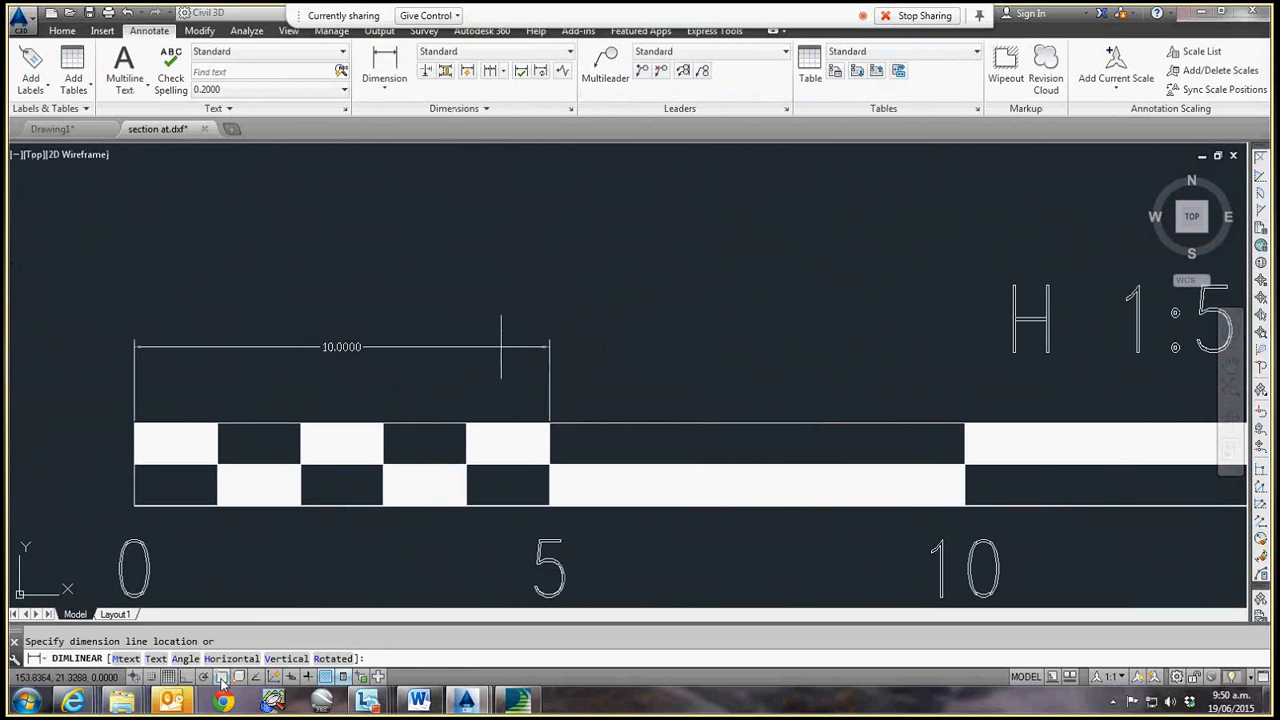
pyautogui.press('Escape')
# - Check the distance between the 100 and 150 chainage marks with a linear dimension, and delete the dimension after reading it
pyautogui.scroll(-10, 580, 330)
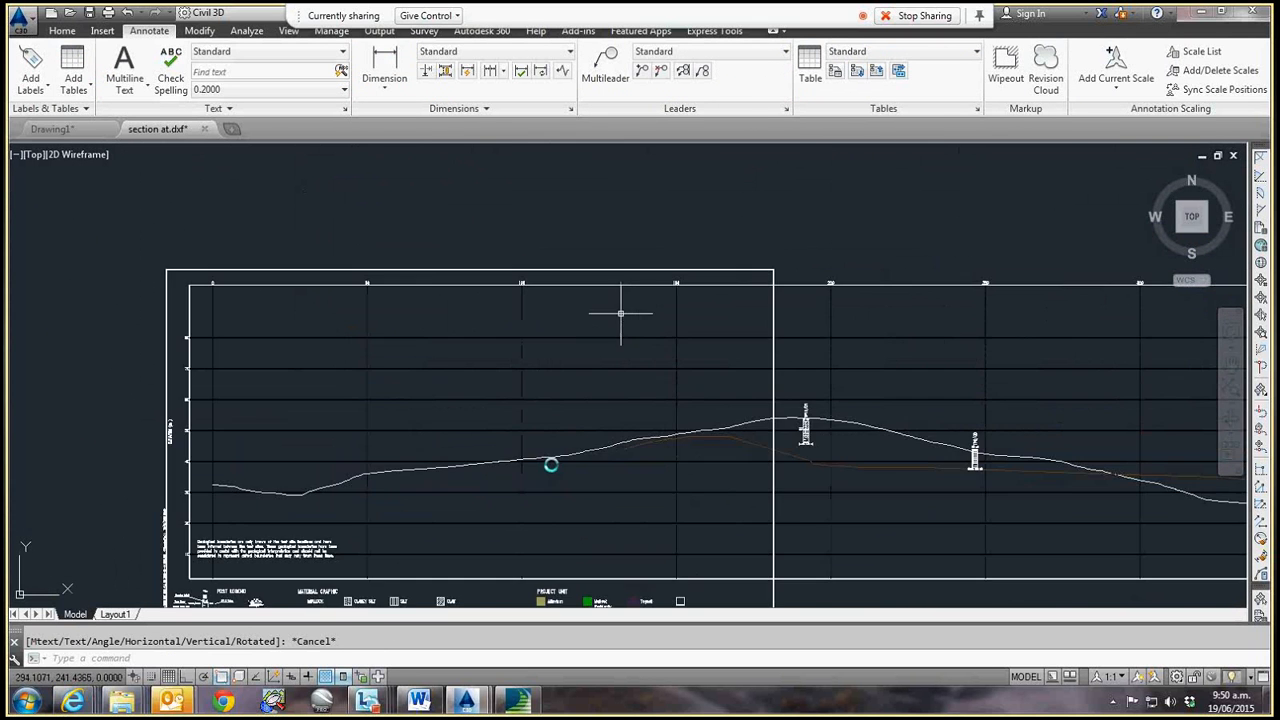
pyautogui.scroll(8, 620, 313)
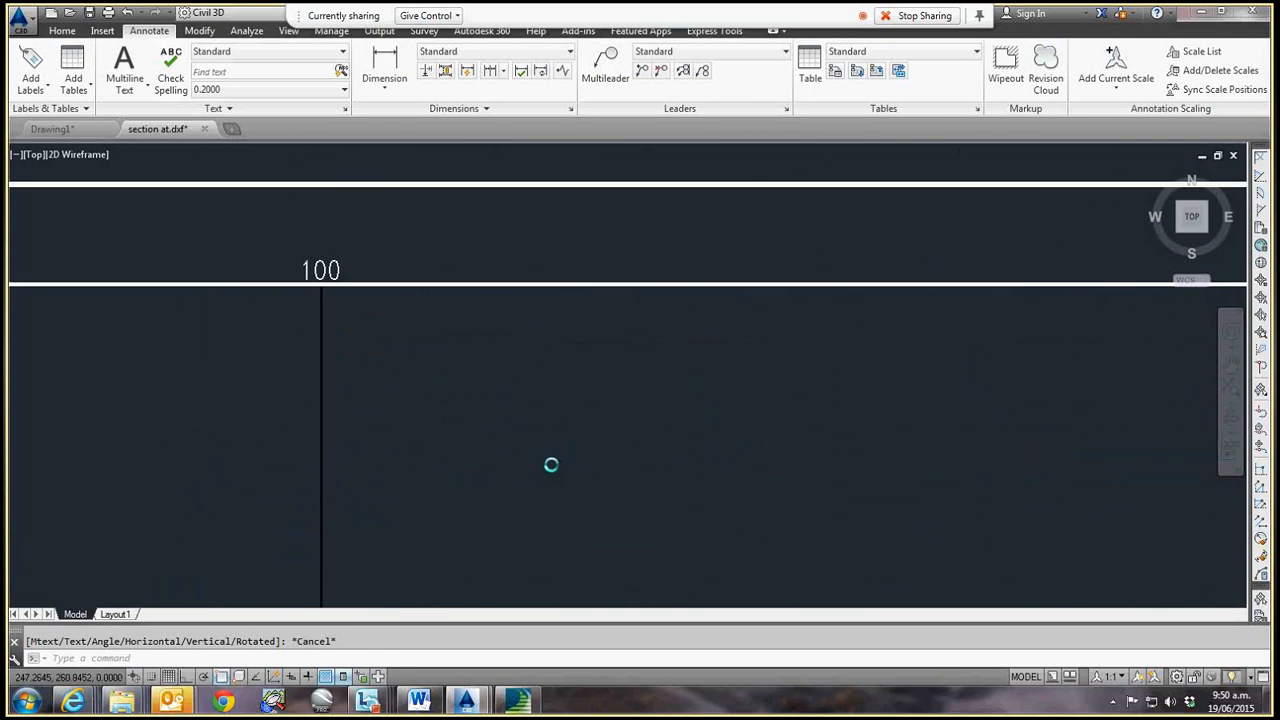
pyautogui.click(384, 78)
pyautogui.click(386, 272)
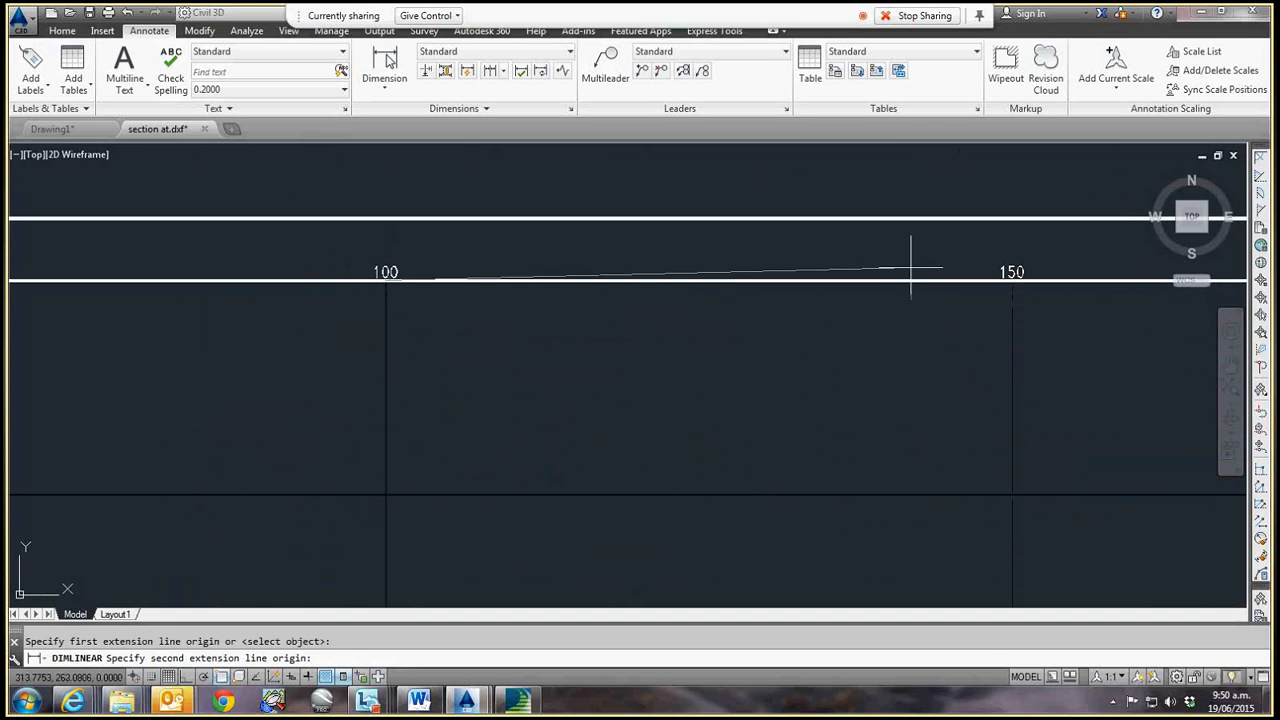
pyautogui.click(1012, 272)
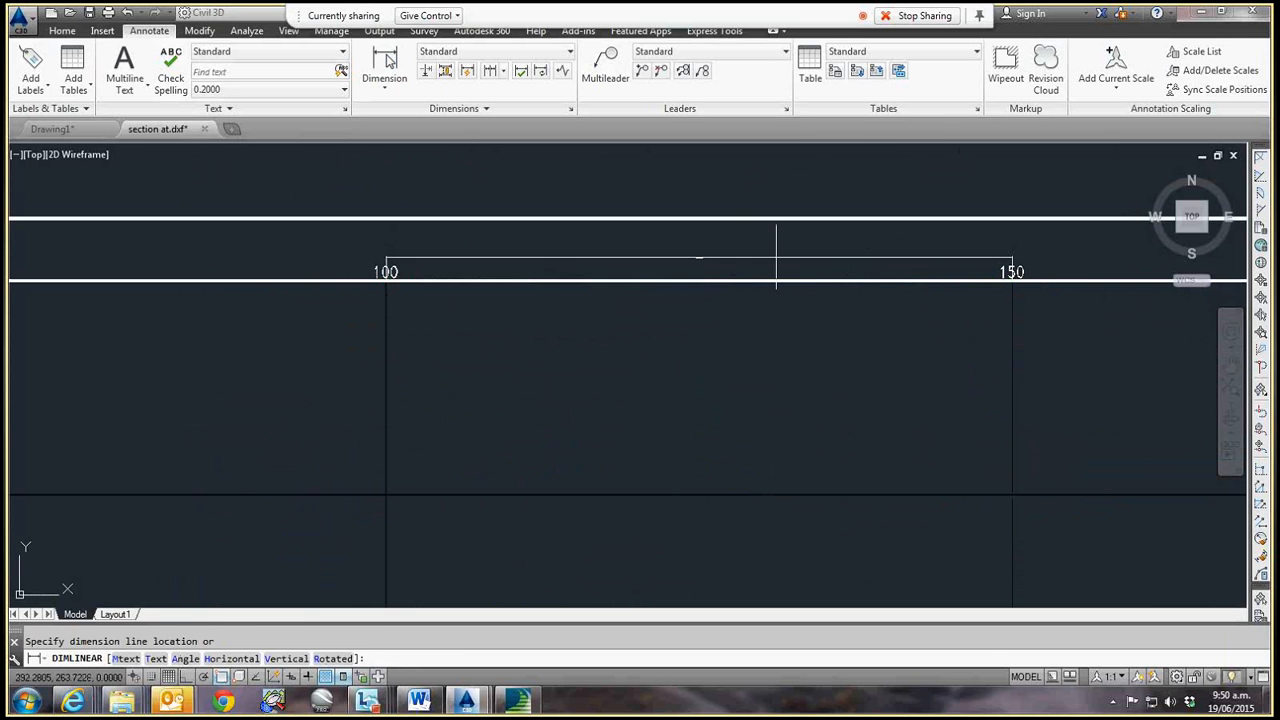
pyautogui.click(776, 258)
pyautogui.scroll(2, 760, 265)
pyautogui.click(658, 255)
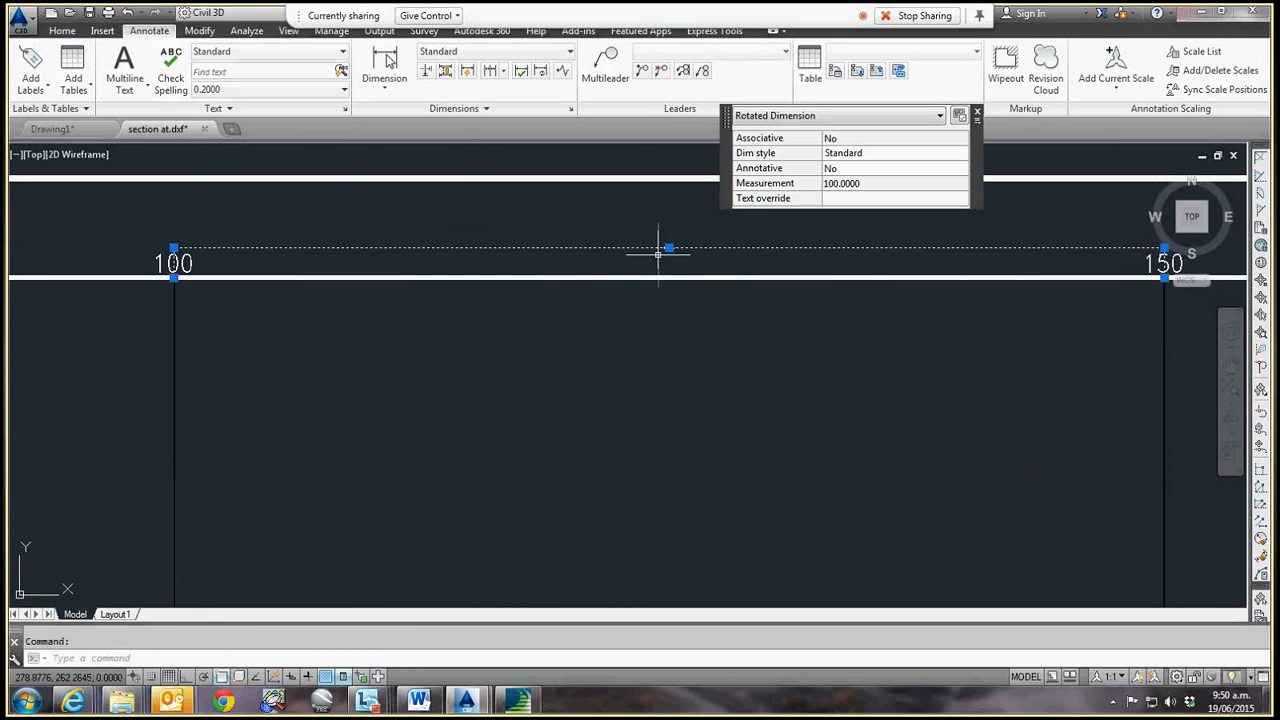
pyautogui.press('Delete')
# - Draw a vertical polyline 10 units long in the empty space beside the section frame, with Ortho on
pyautogui.scroll(-5, 330, 360)
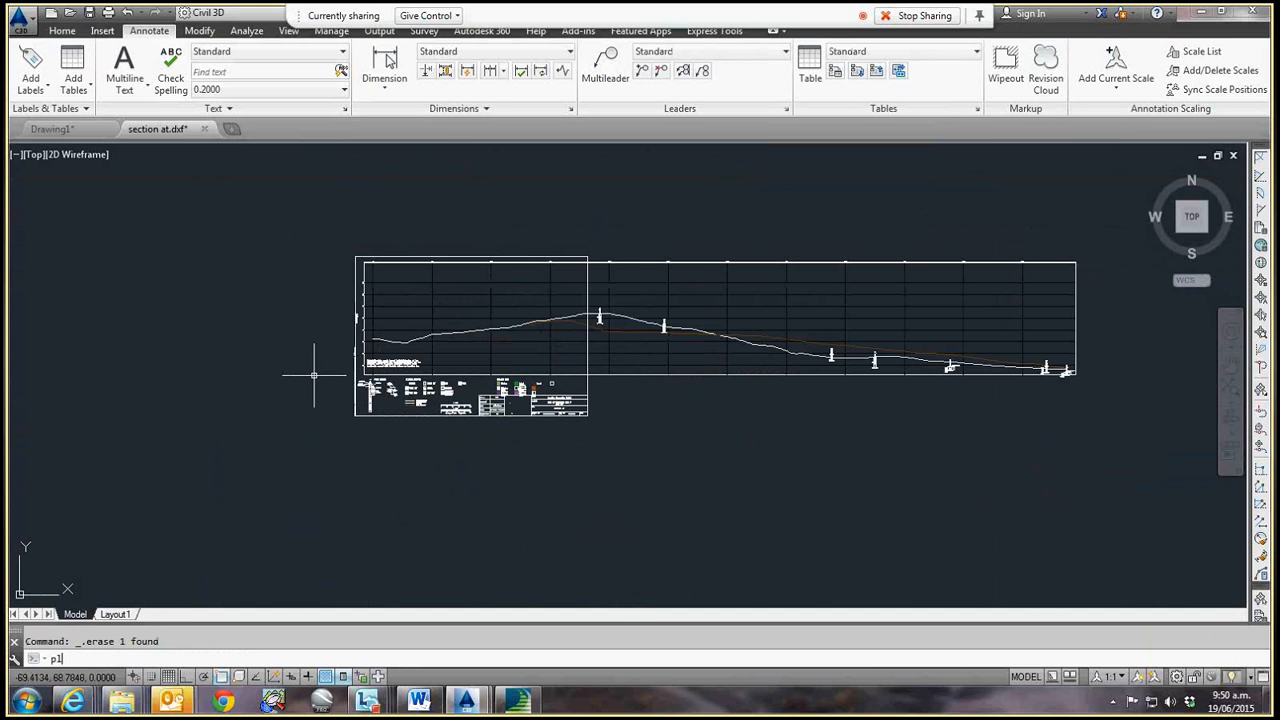
pyautogui.write('pl')
pyautogui.press('Return')
pyautogui.scroll(5, 340, 365)
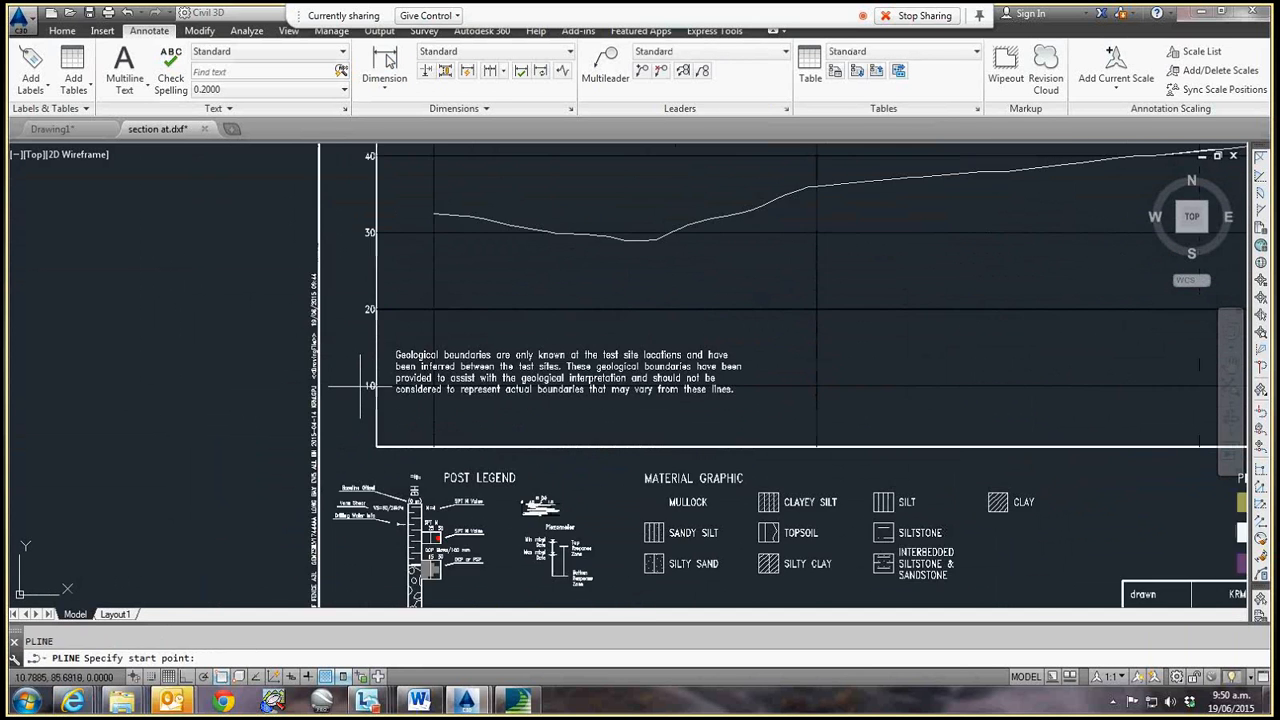
pyautogui.scroll(-4, 185, 370)
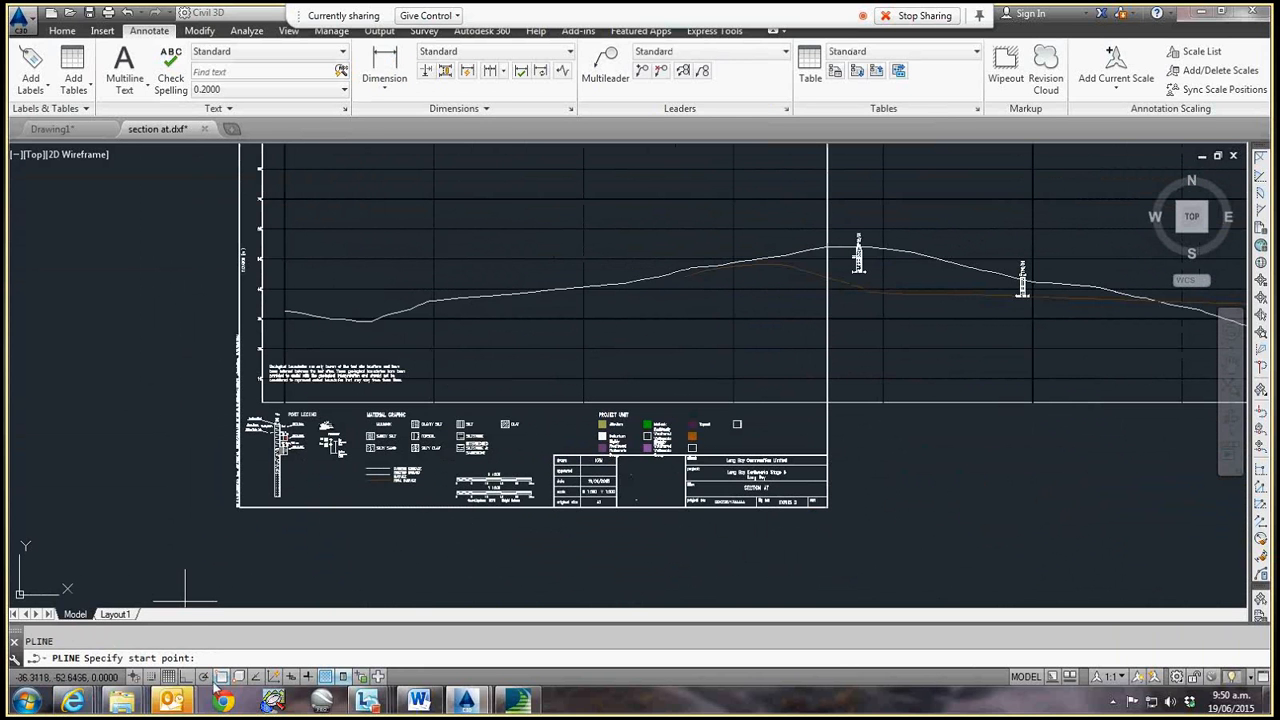
pyautogui.click(161, 394)
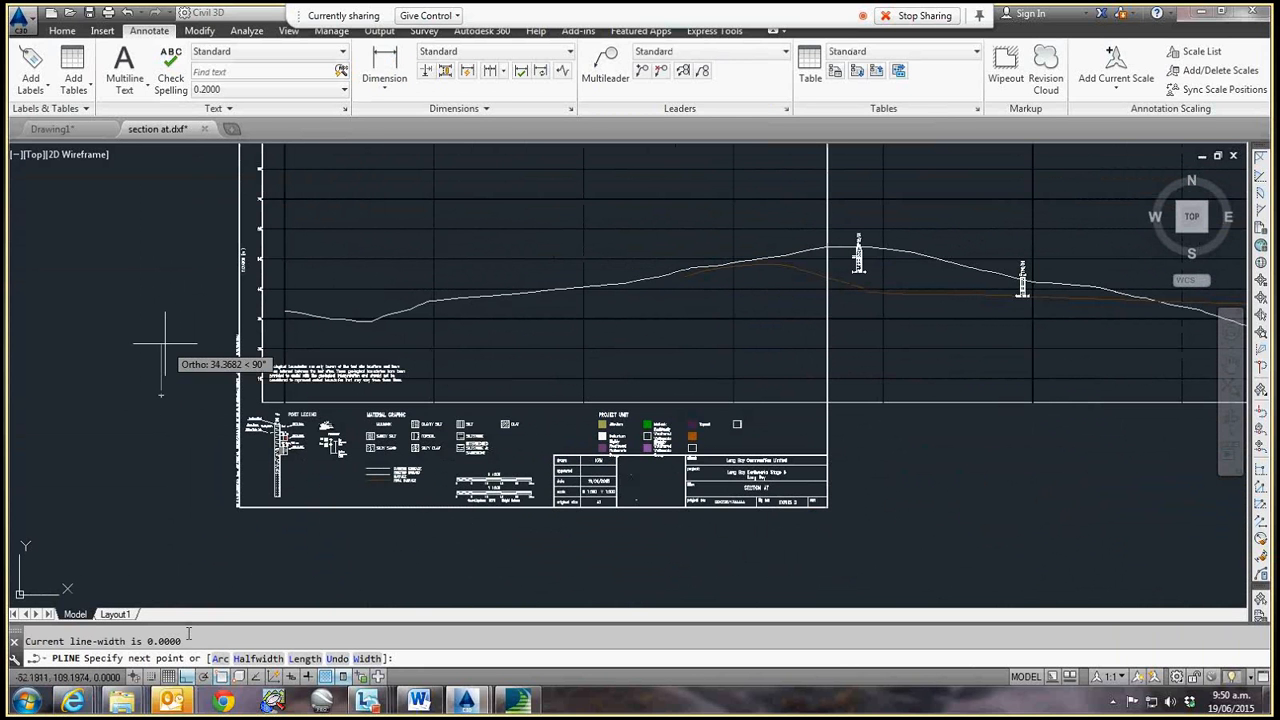
pyautogui.write('10')
pyautogui.press('Return')
pyautogui.press('Return')
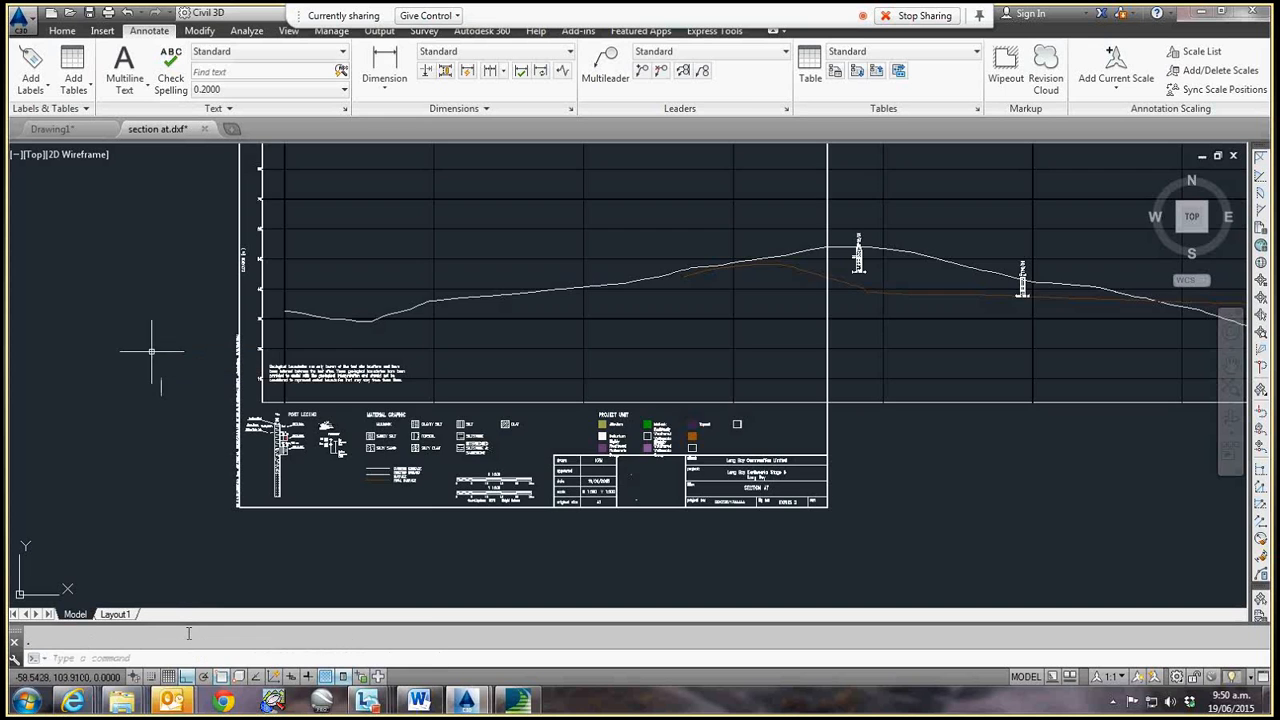
# - Start aligning the entire section drawing, matching its 10 m elevation mark to the lower end of the 10-unit reference line
pyautogui.scroll(-4, 160, 350)
pyautogui.click(171, 272)
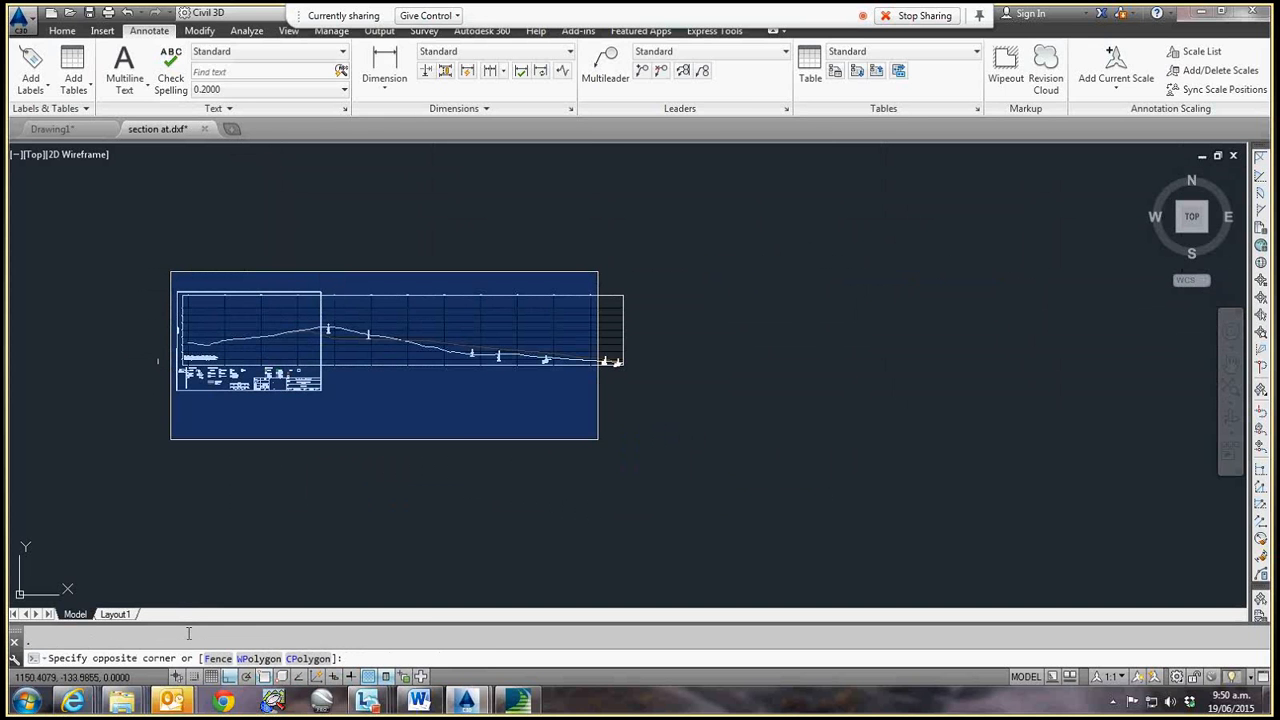
pyautogui.click(758, 438)
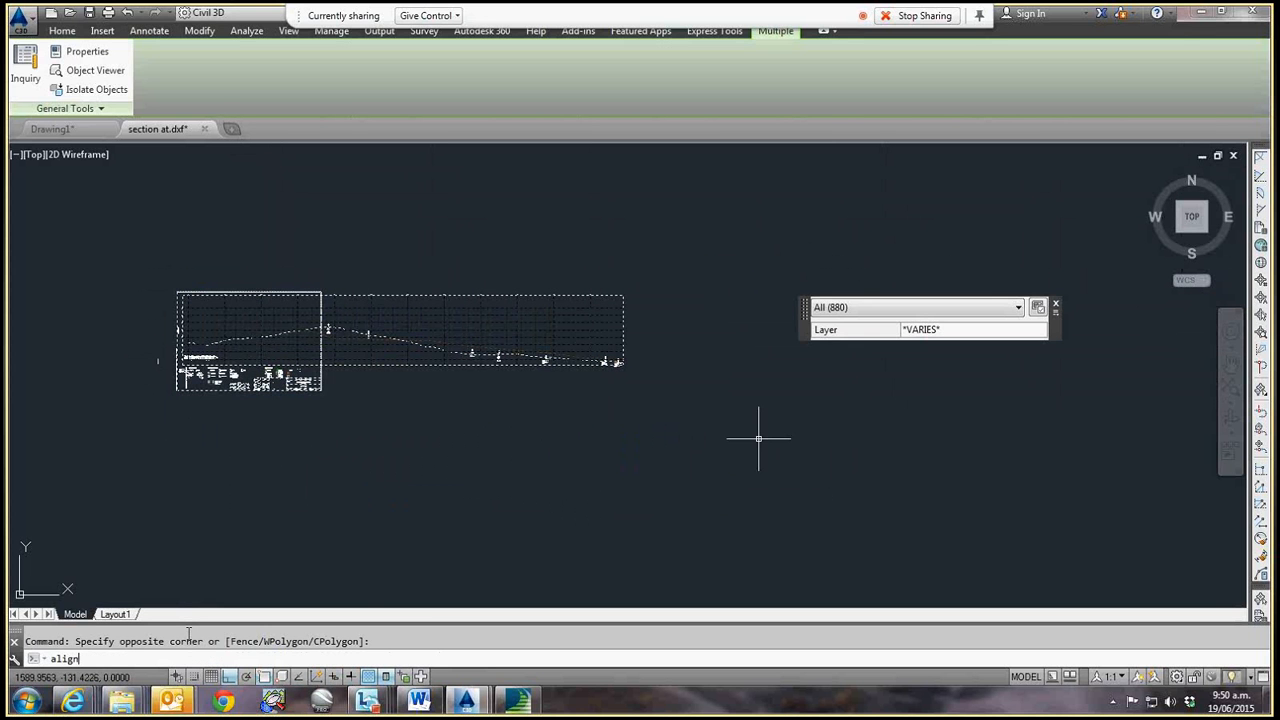
pyautogui.write('align')
pyautogui.press('Return')
pyautogui.scroll(6, 185, 378)
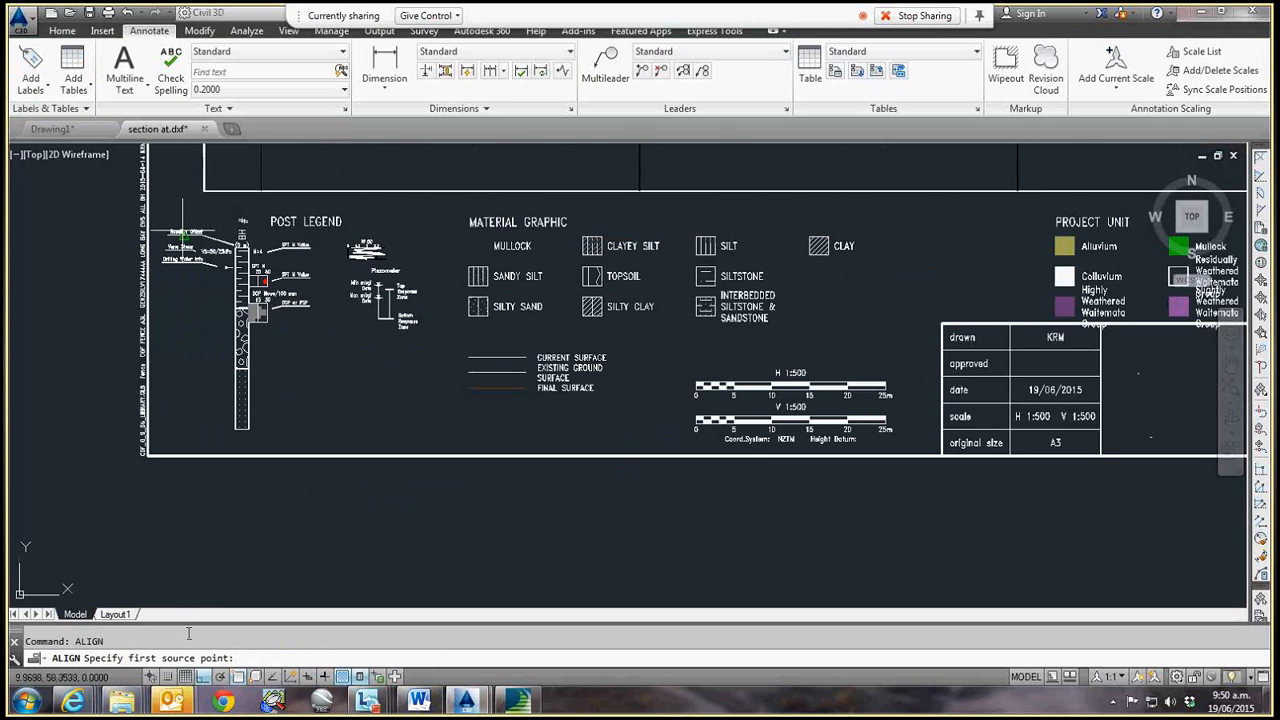
pyautogui.moveTo(158, 173); pyautogui.dragTo(342, 326, button='middle')
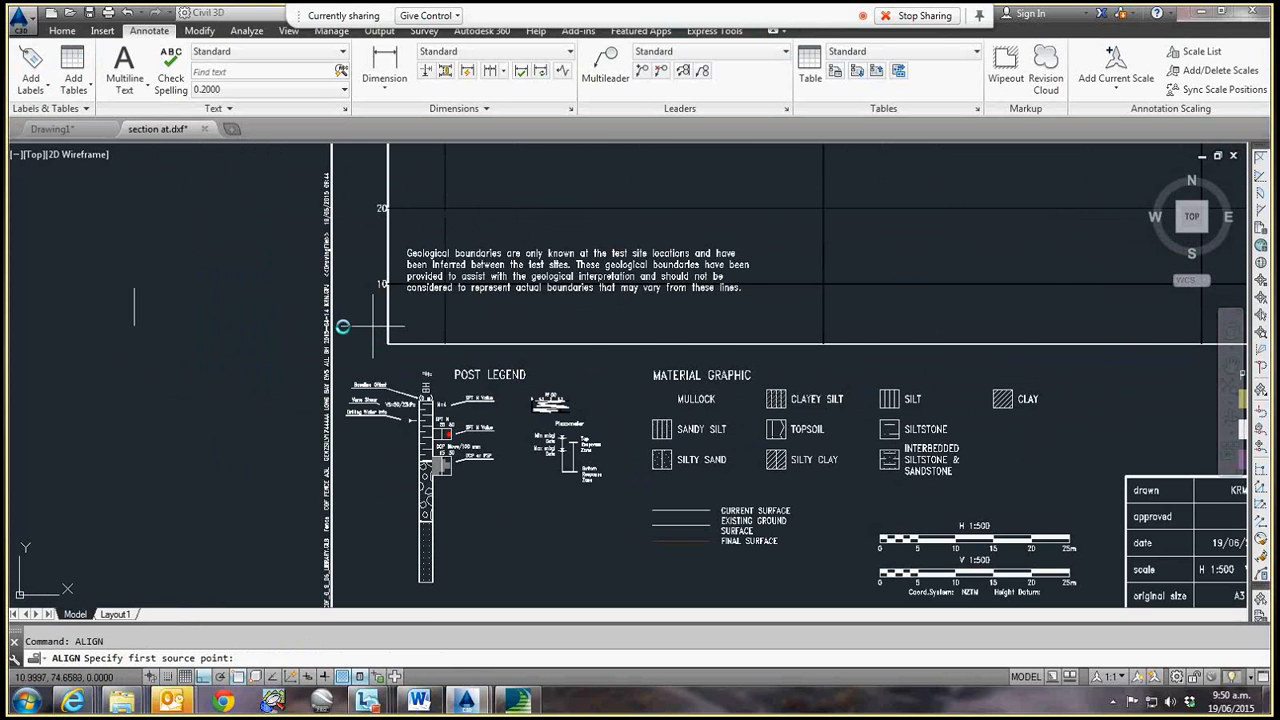
pyautogui.click(342, 326)
pyautogui.scroll(-2, 342, 326)
pyautogui.click(228, 378)
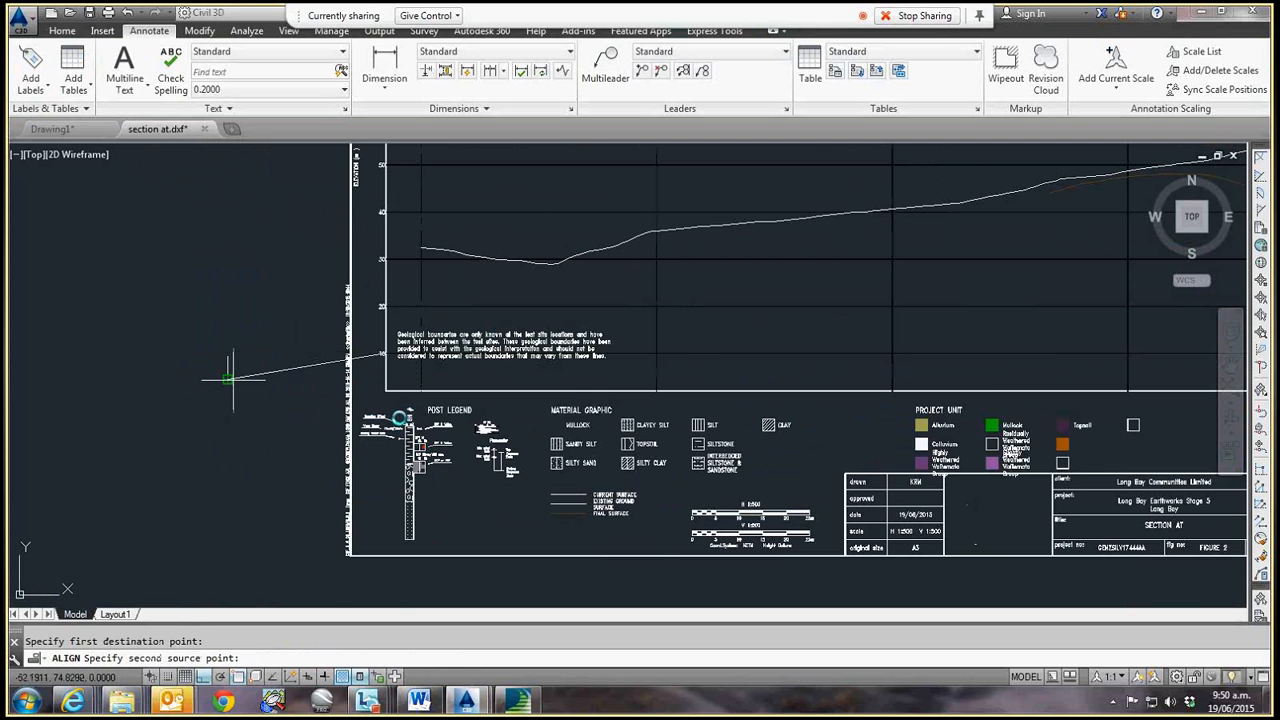
# - Match the 20 m elevation mark to the reference line's upper end and scale the section based on the alignment points
pyautogui.scroll(4, 383, 307)
pyautogui.click(372, 300)
pyautogui.scroll(-4, 372, 300)
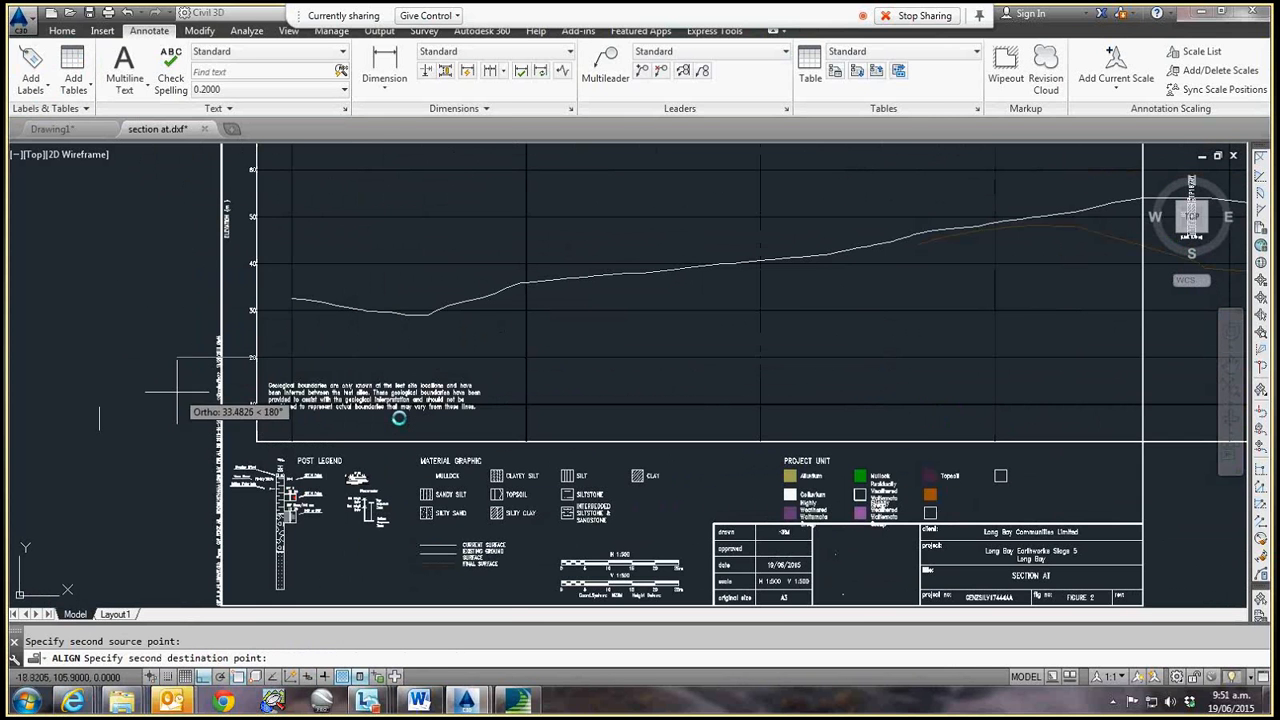
pyautogui.click(100, 407)
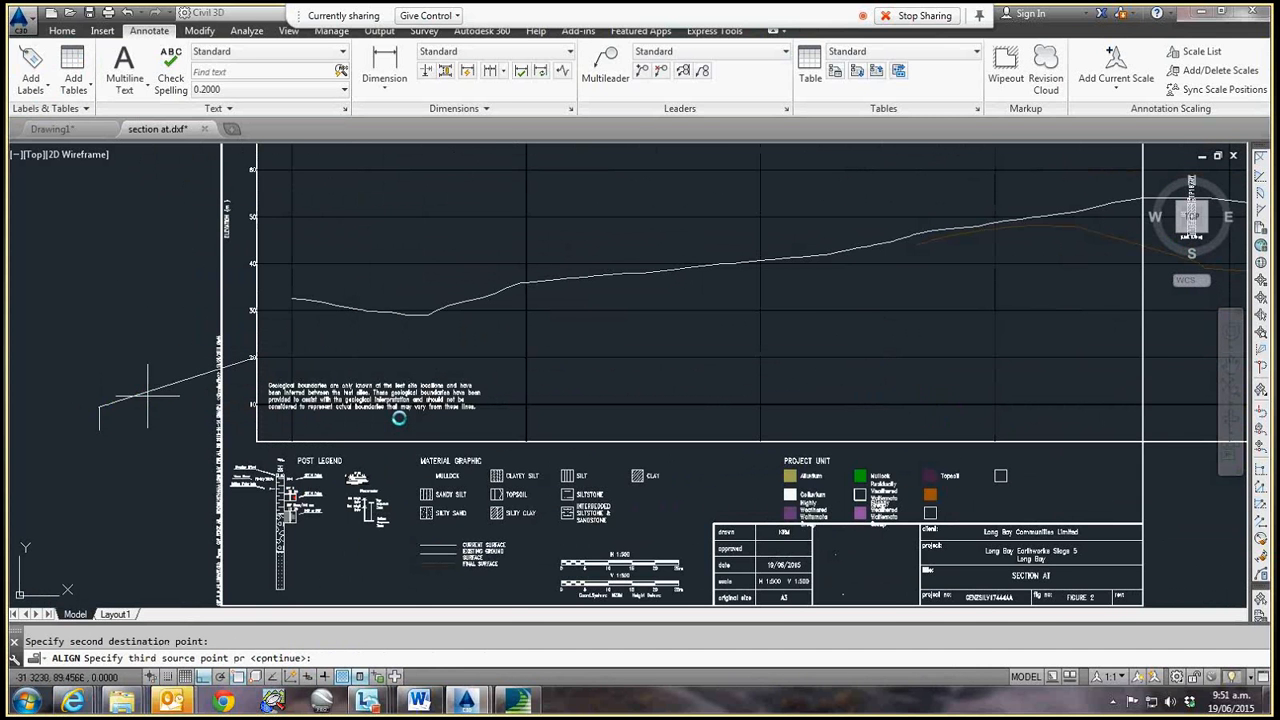
pyautogui.press('Return')
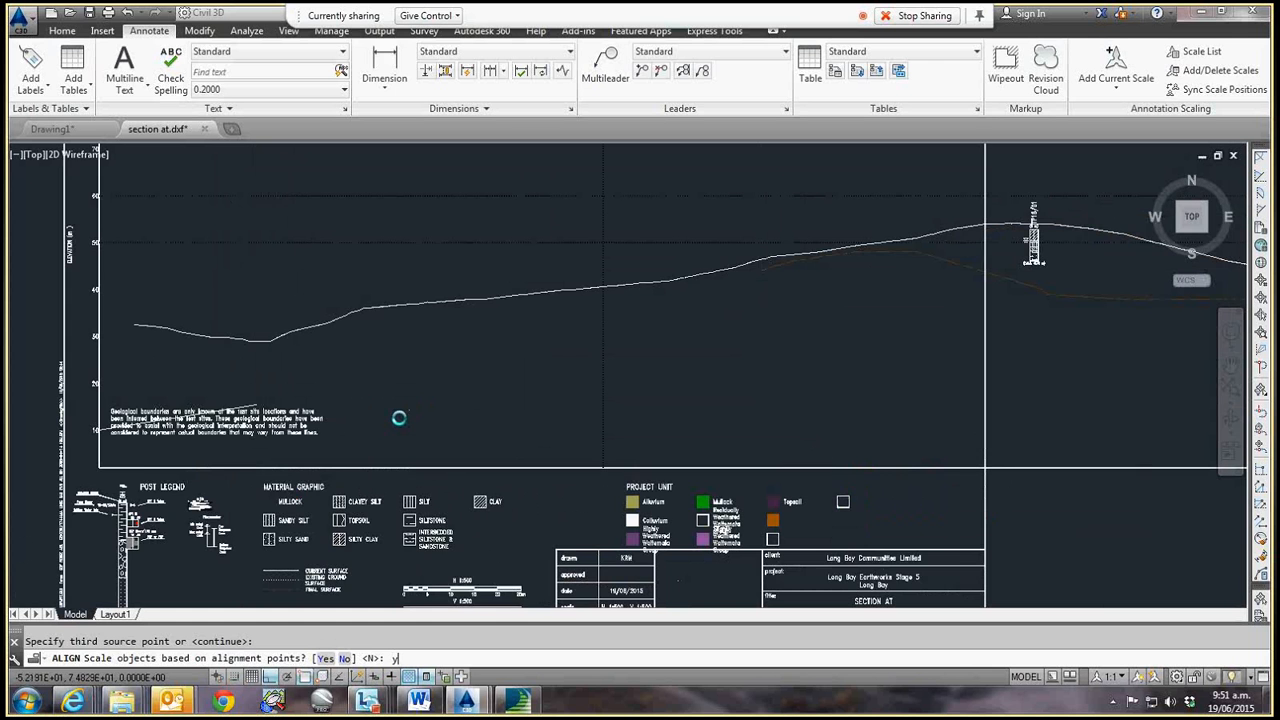
# - Check the scaled distance between the 50 and 100 chainage marks with a linear dimension, and delete the dimension after reading it
pyautogui.click(378, 68)
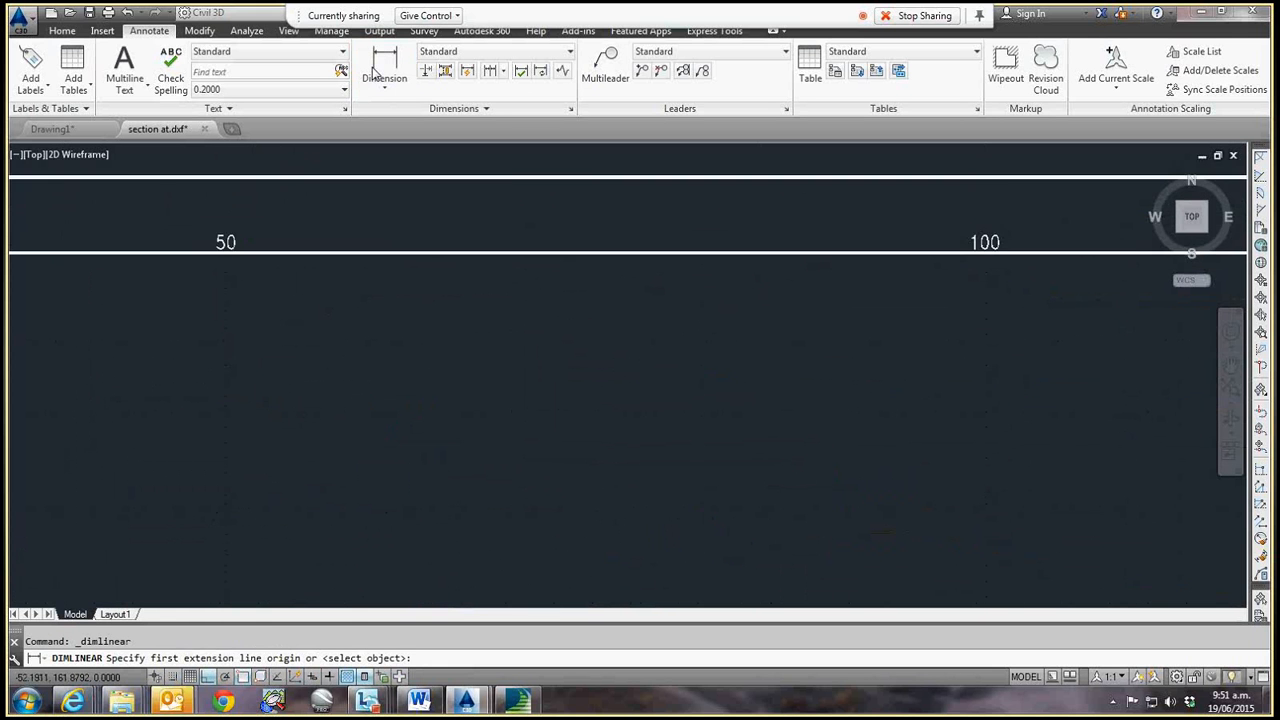
pyautogui.scroll(-4, 318, 258)
pyautogui.click(318, 258)
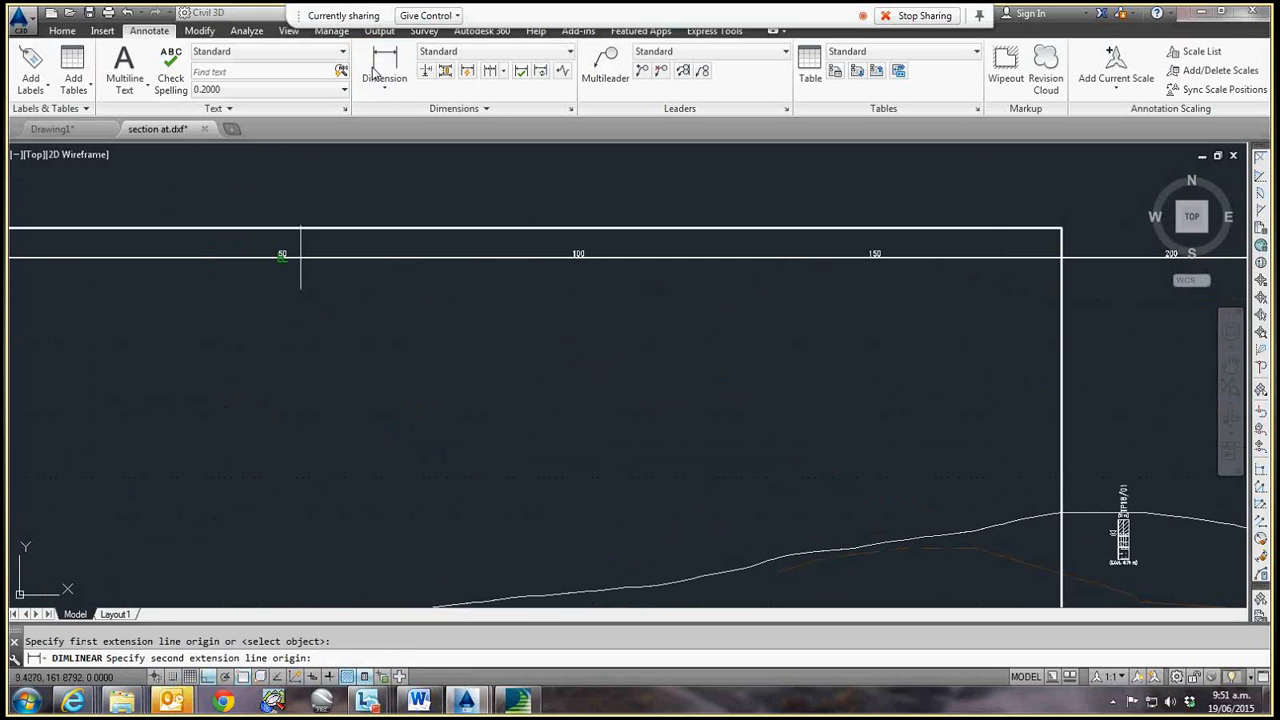
pyautogui.click(584, 270)
pyautogui.click(457, 191)
pyautogui.scroll(5, 429, 191)
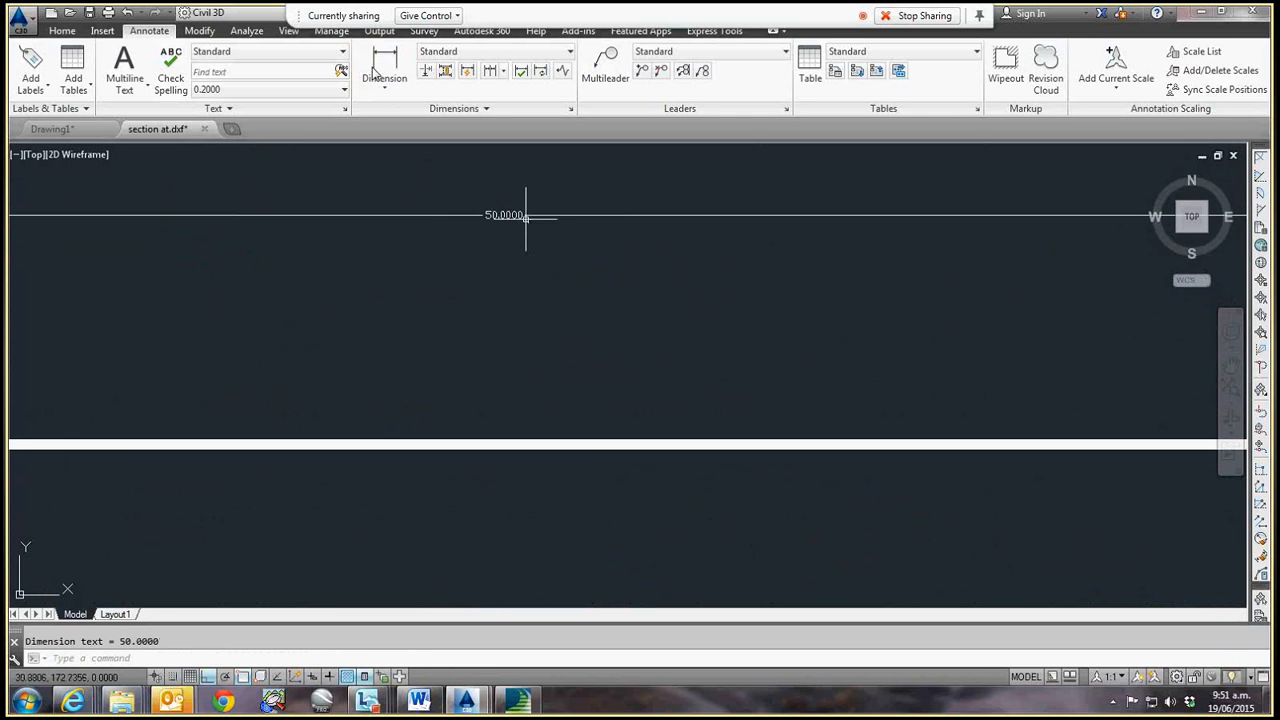
pyautogui.click(562, 196)
pyautogui.click(522, 224)
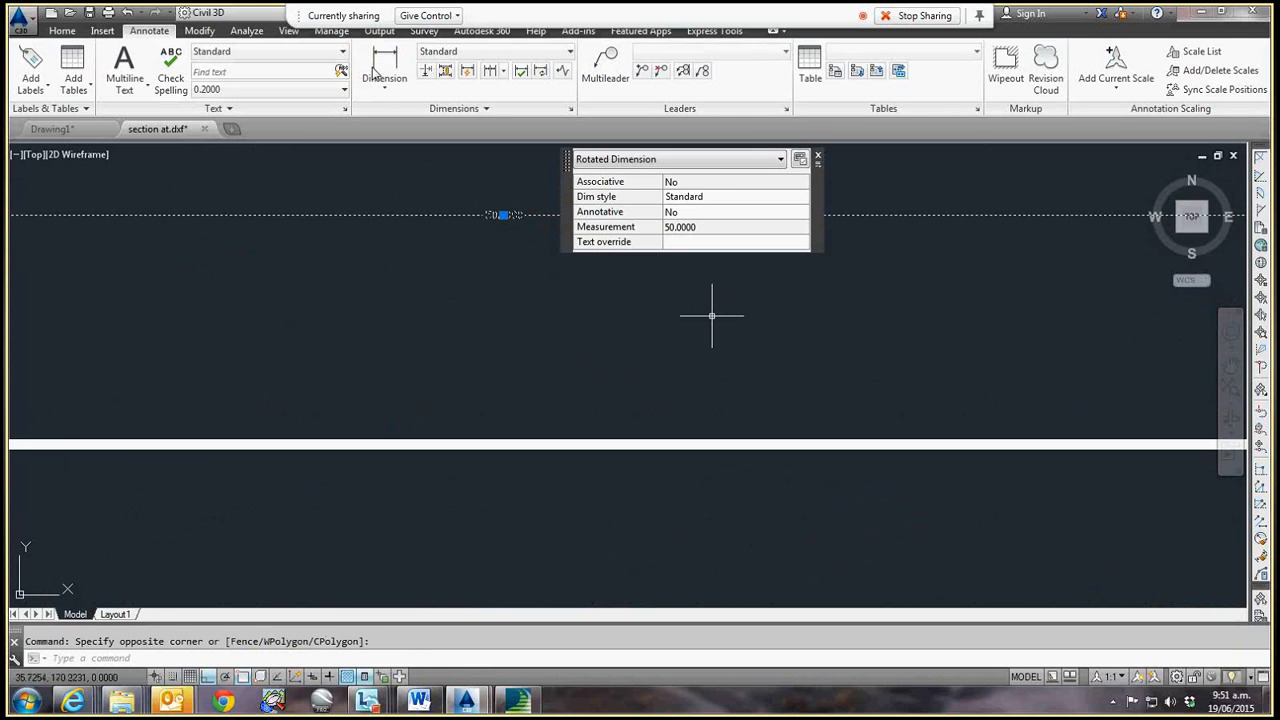
pyautogui.press('Delete')
# - Inspect the surface profiles and hole logs along the rescaled section
pyautogui.scroll(-5, 380, 351)
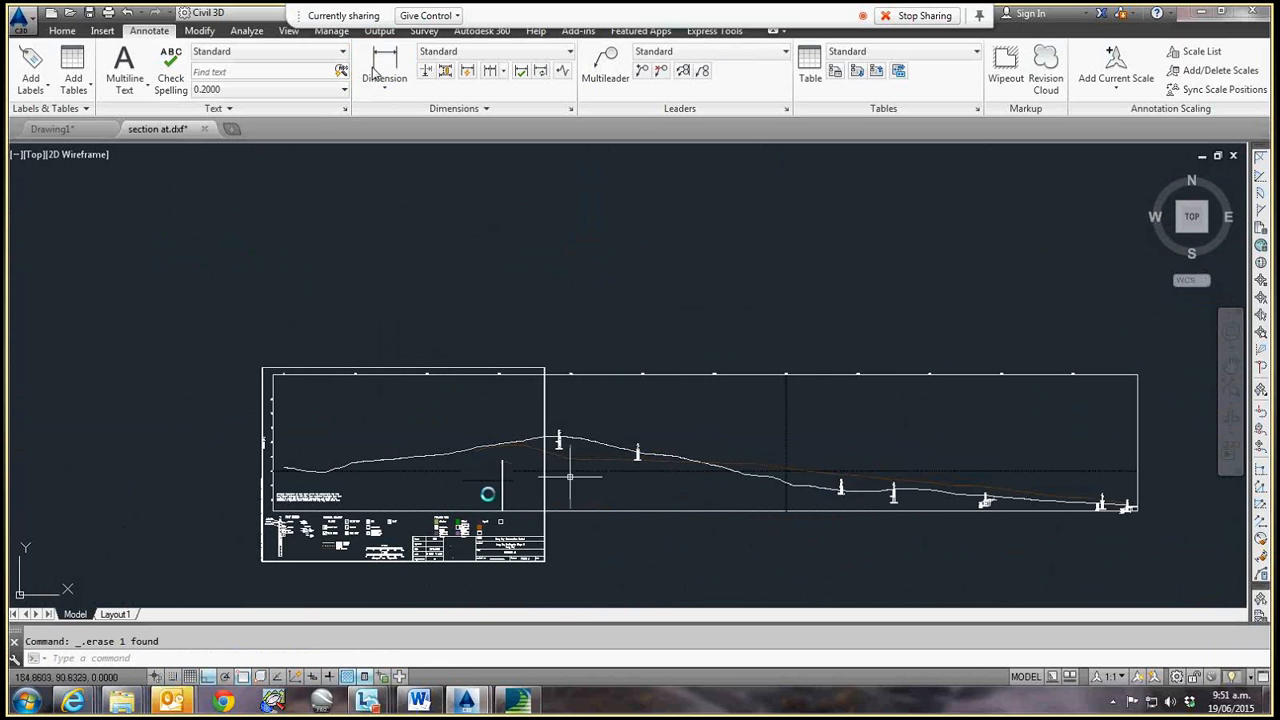
pyautogui.moveTo(571, 447); pyautogui.dragTo(464, 467, button='middle')
pyautogui.scroll(8, 464, 467)
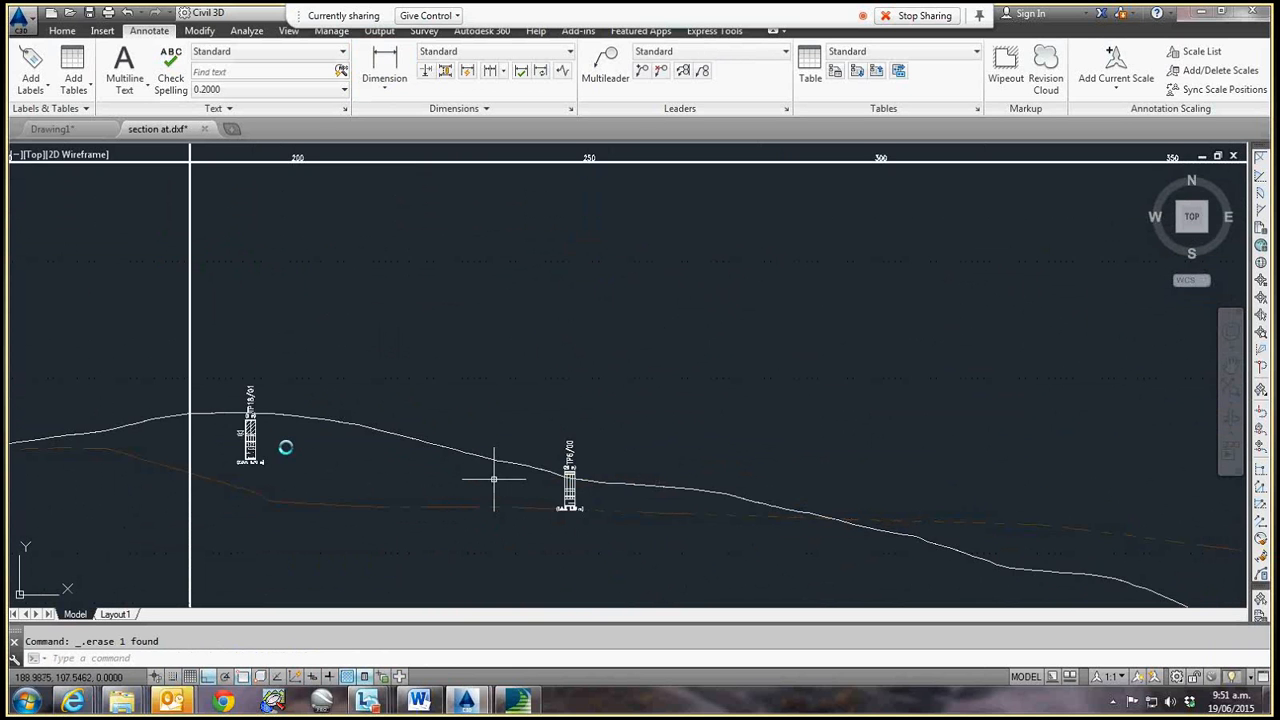
pyautogui.moveTo(551, 491); pyautogui.dragTo(238, 476, button='middle')
pyautogui.scroll(-8, 437, 514)
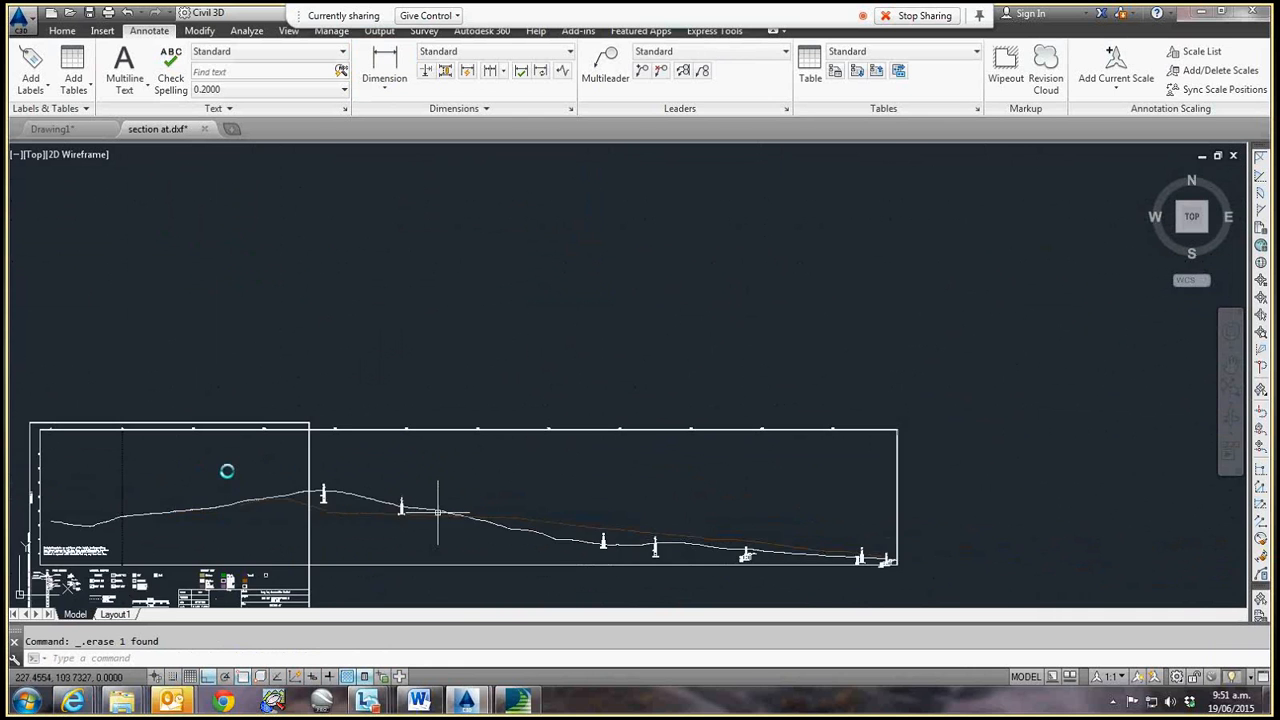
pyautogui.moveTo(416, 532); pyautogui.dragTo(530, 436, button='middle')
# - Examine the rescaled section's title block, project unit legend, material graphics and scale bars
pyautogui.scroll(8, 348, 503)
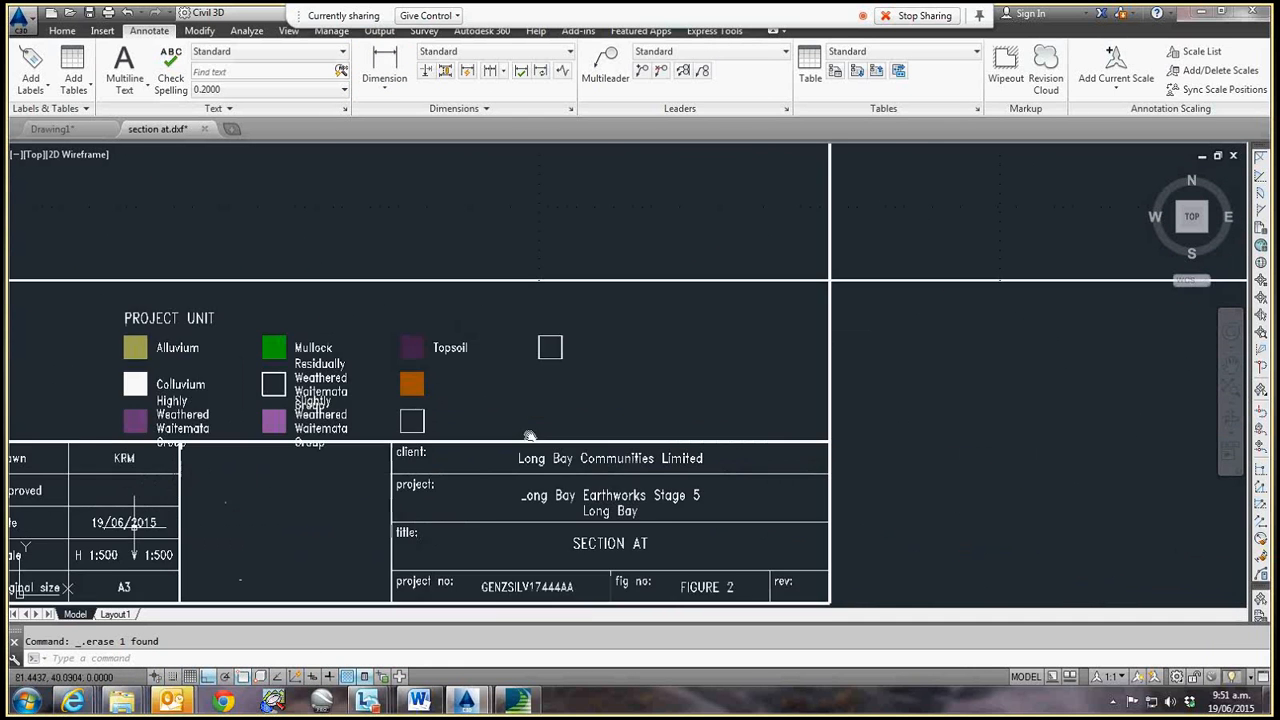
pyautogui.moveTo(120, 527); pyautogui.dragTo(288, 521, button='middle')
pyautogui.scroll(4, 322, 425)
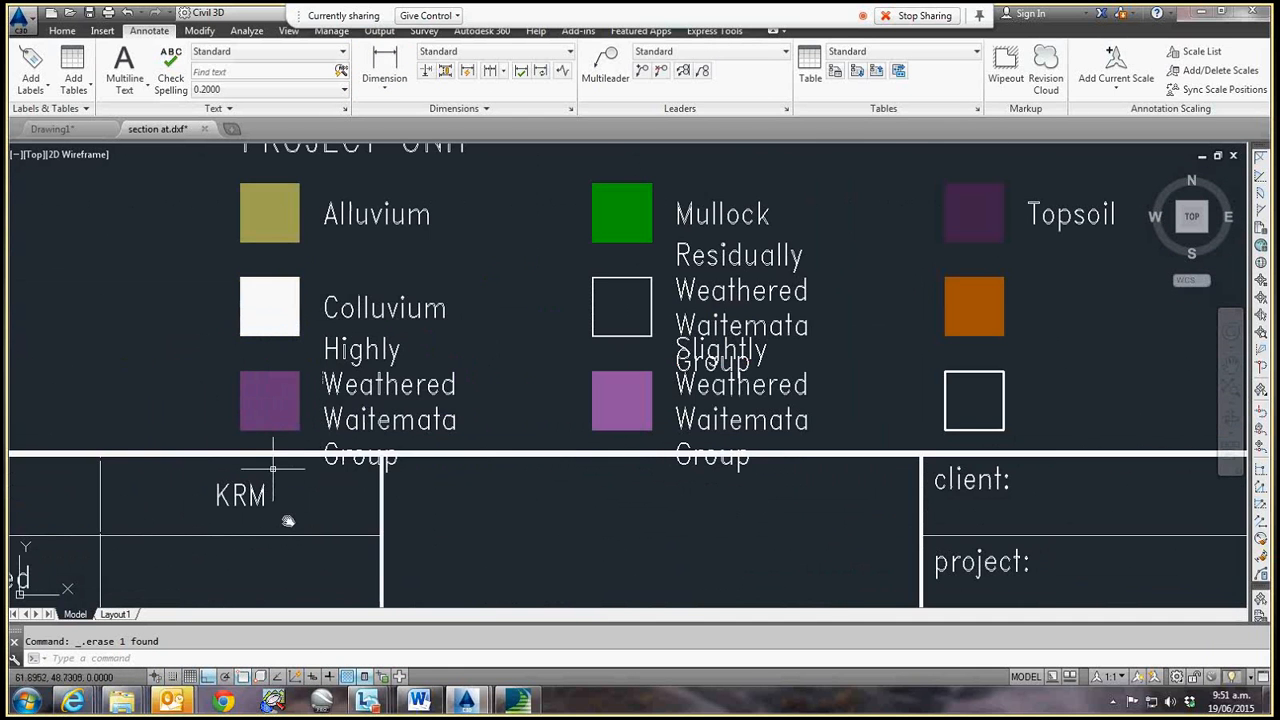
pyautogui.scroll(3, 219, 497)
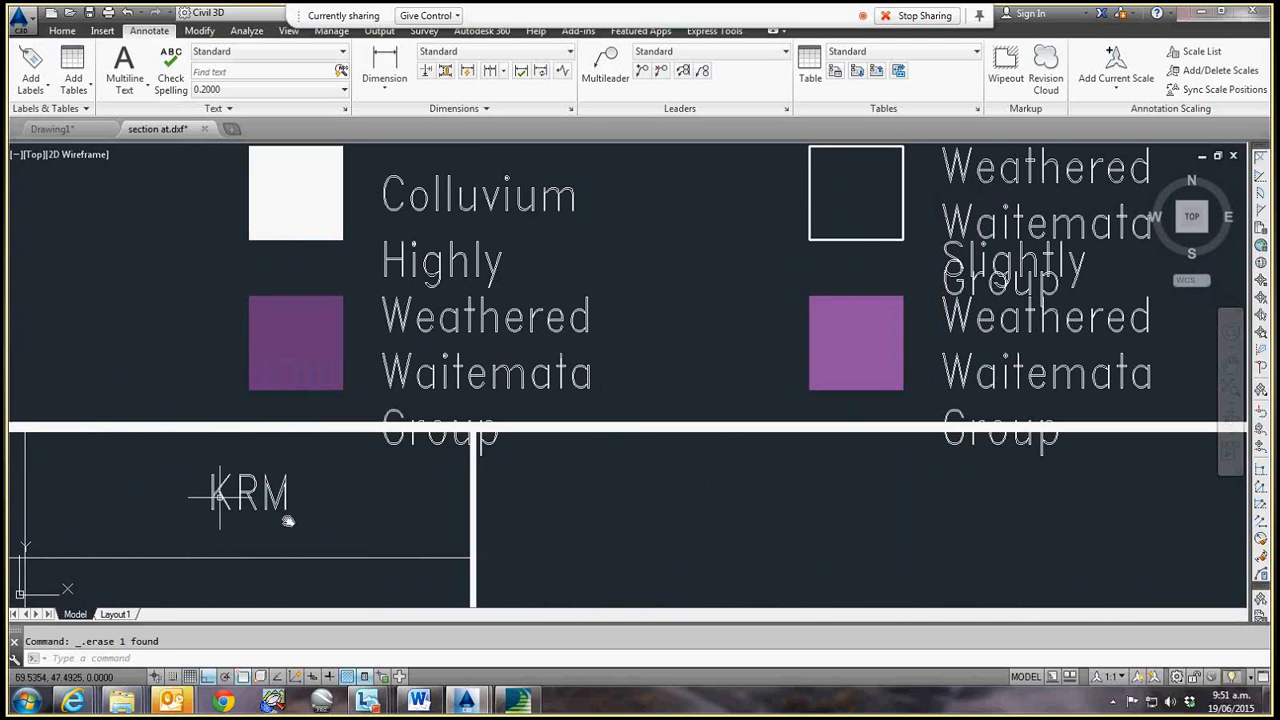
pyautogui.moveTo(220, 497); pyautogui.dragTo(588, 358, button='middle')
pyautogui.moveTo(278, 439); pyautogui.dragTo(546, 426, button='middle')
pyautogui.scroll(-6, 516, 411)
pyautogui.moveTo(360, 427)
pyautogui.mouseDown(button='middle')
pyautogui.moveTo(451, 472)
pyautogui.moveTo(806, 451)
pyautogui.mouseUp(button='middle')
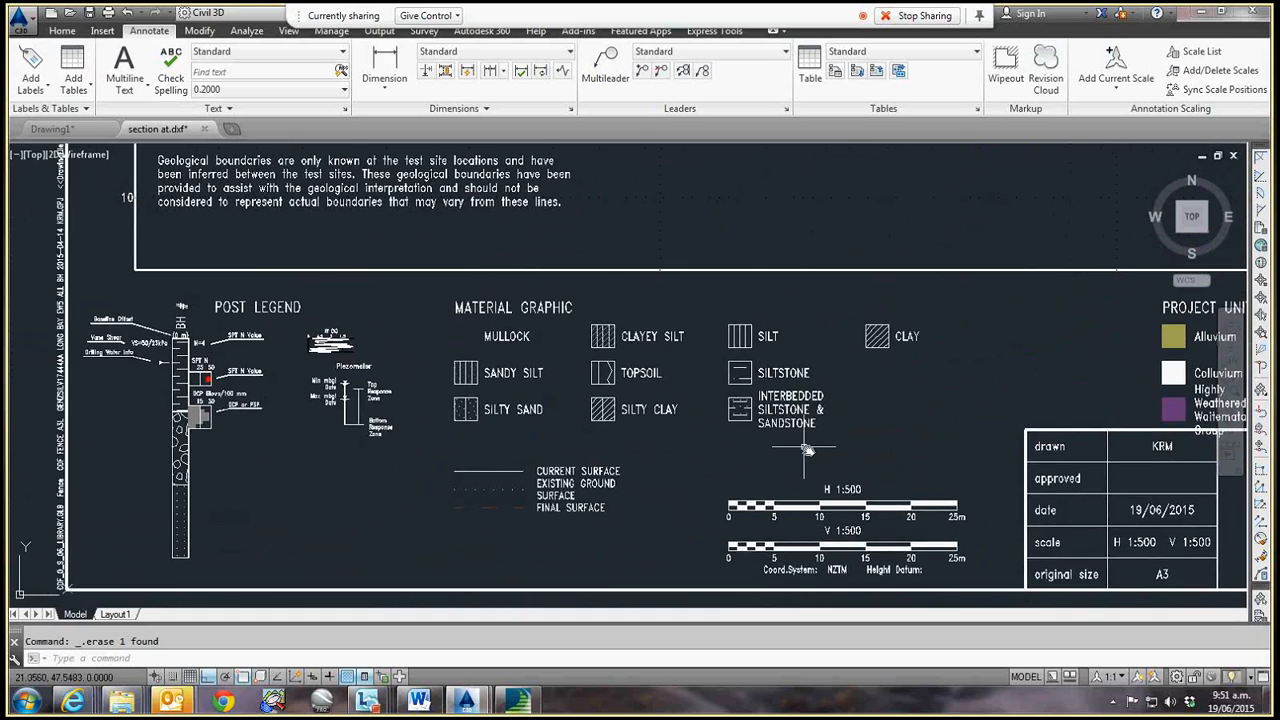
# - Switch to Drawing1's model space and erase the existing section grid and its labels
pyautogui.scroll(-4, 430, 406)
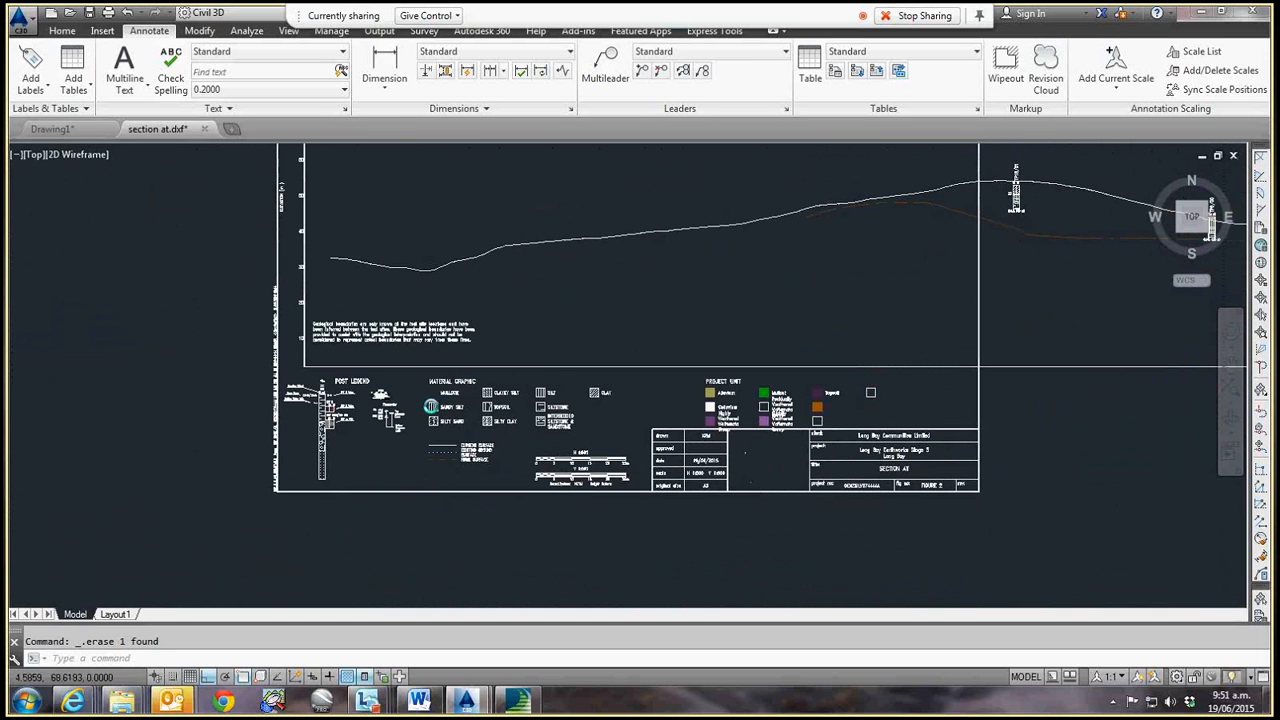
pyautogui.scroll(-4, 430, 406)
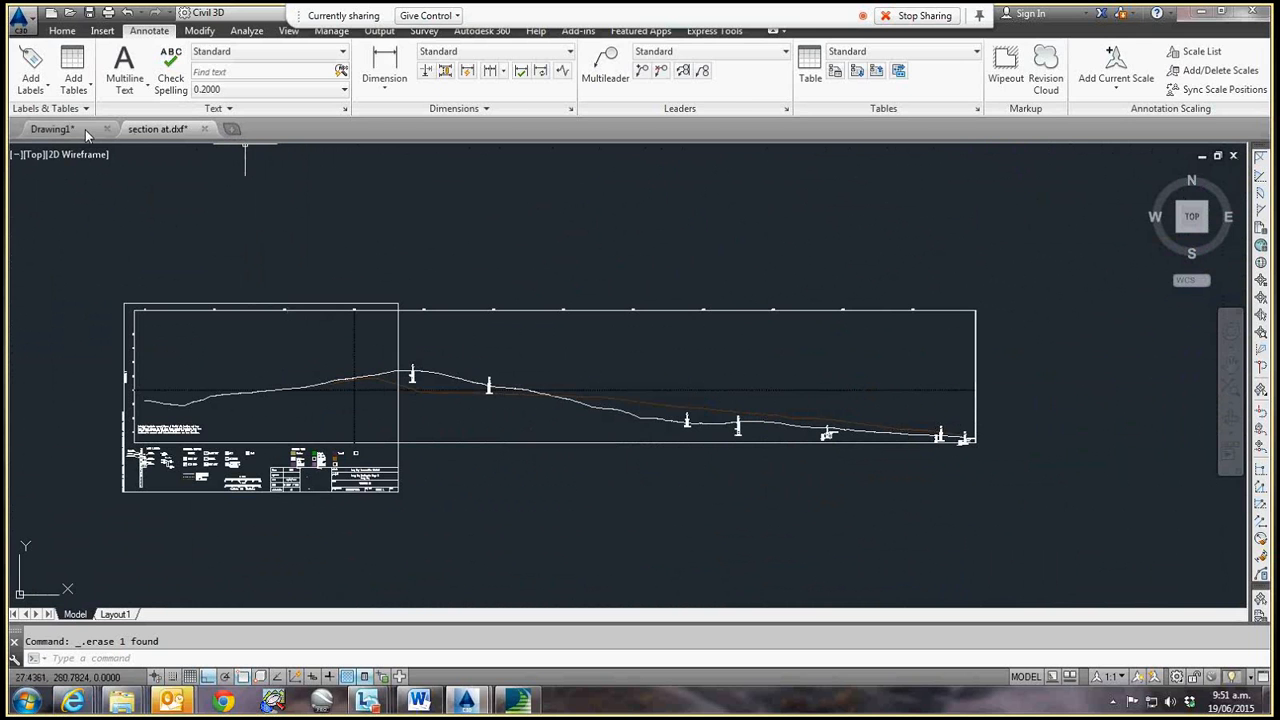
pyautogui.click(52, 129)
pyautogui.click(75, 614)
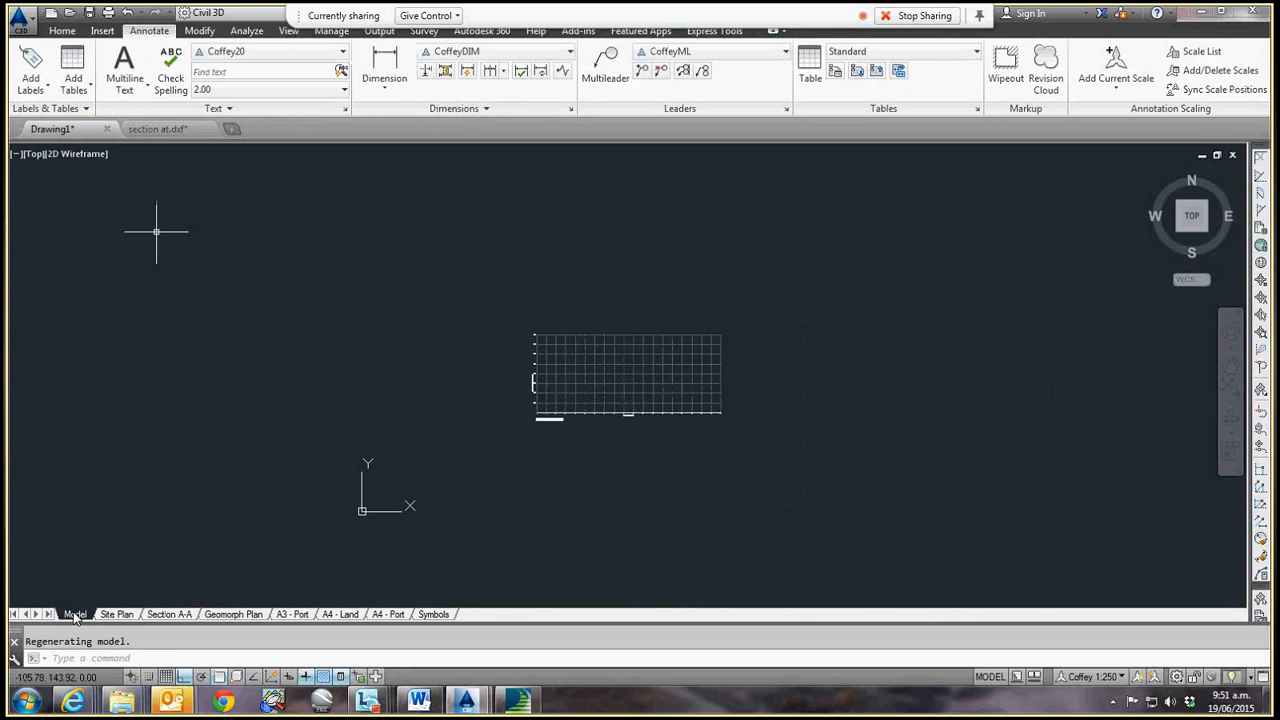
pyautogui.click(356, 224)
pyautogui.click(860, 467)
pyautogui.press('Delete')
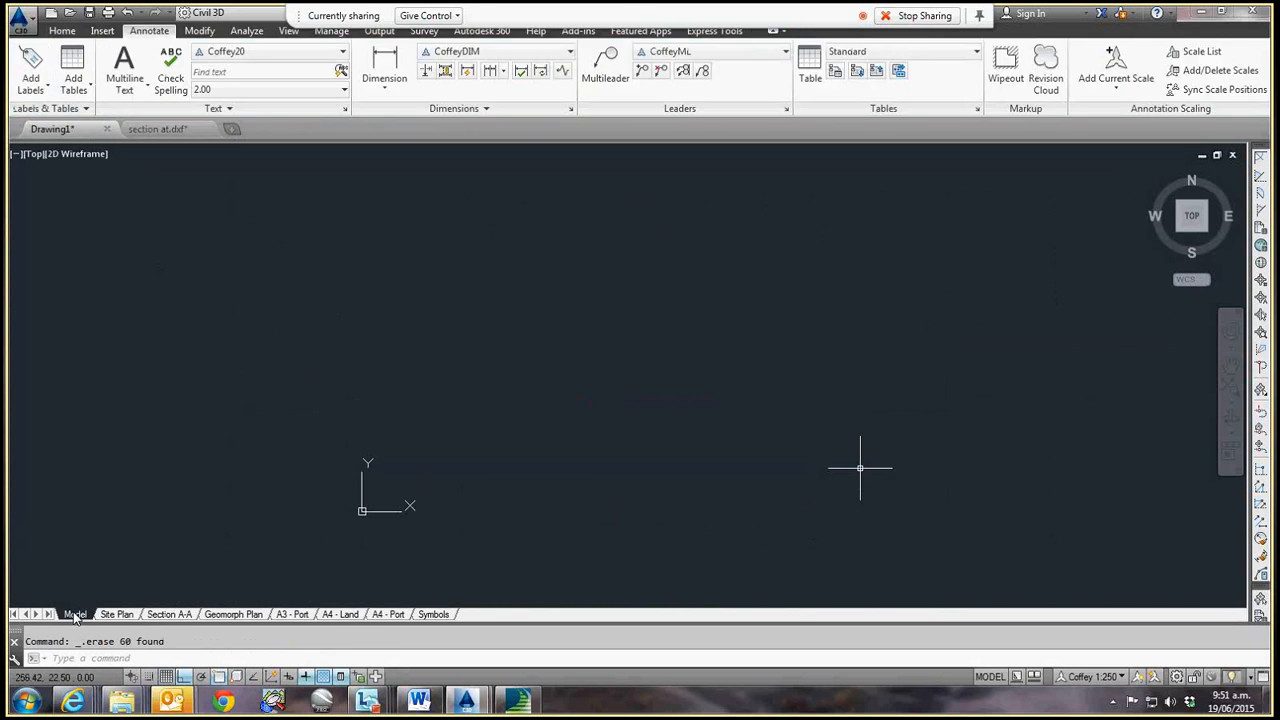
# - Import the desktop file section at.dgn into the current drawing with the Standard mapping setup and master units in meters
pyautogui.click(100, 31)
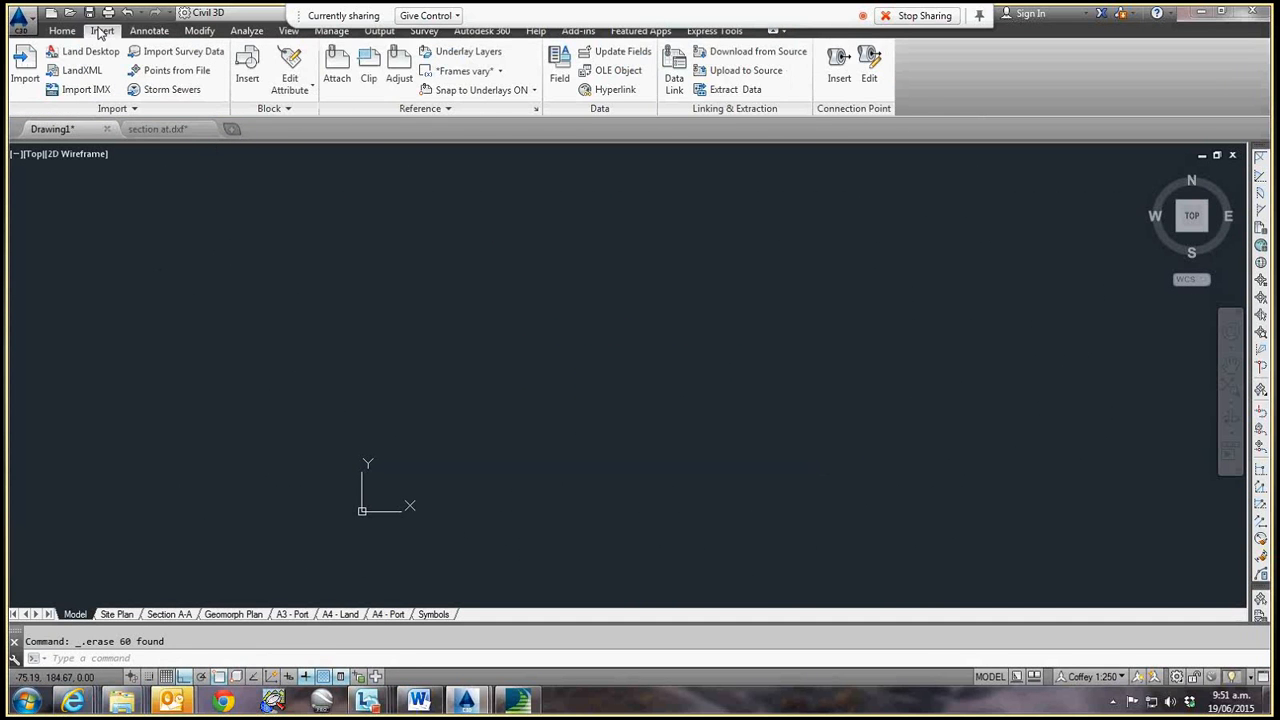
pyautogui.click(26, 72)
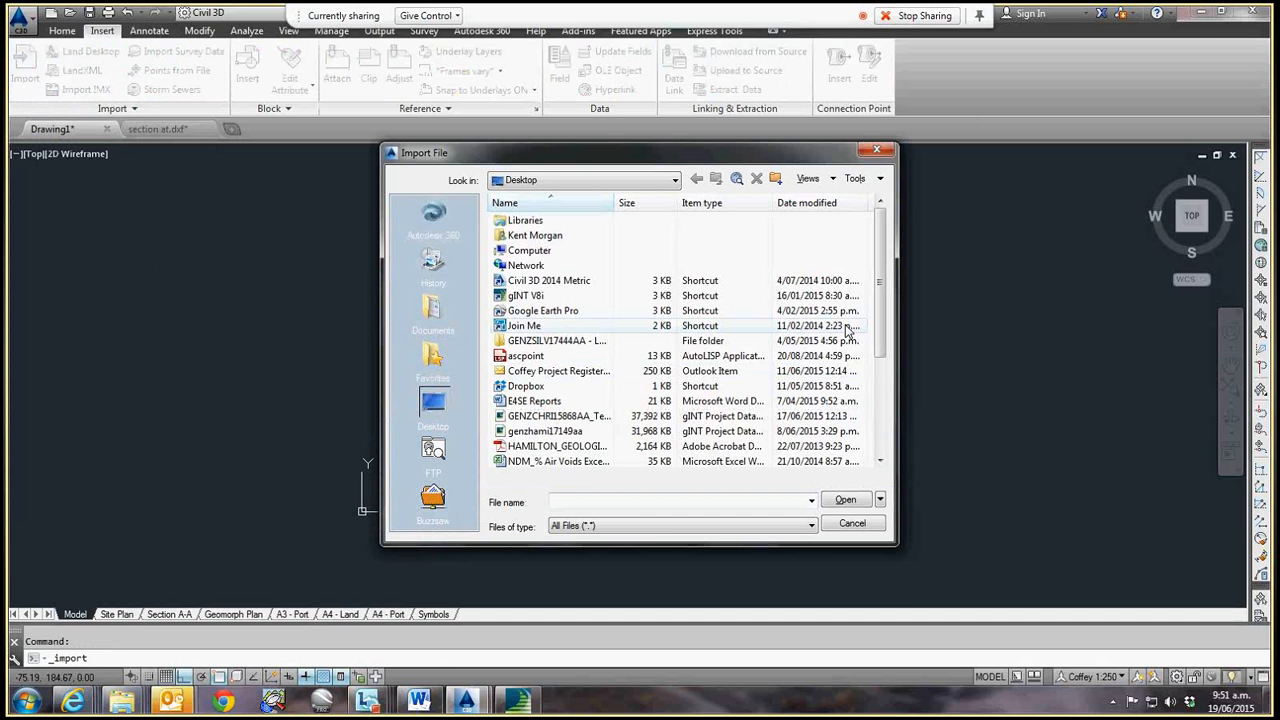
pyautogui.scroll(-3, 845, 330)
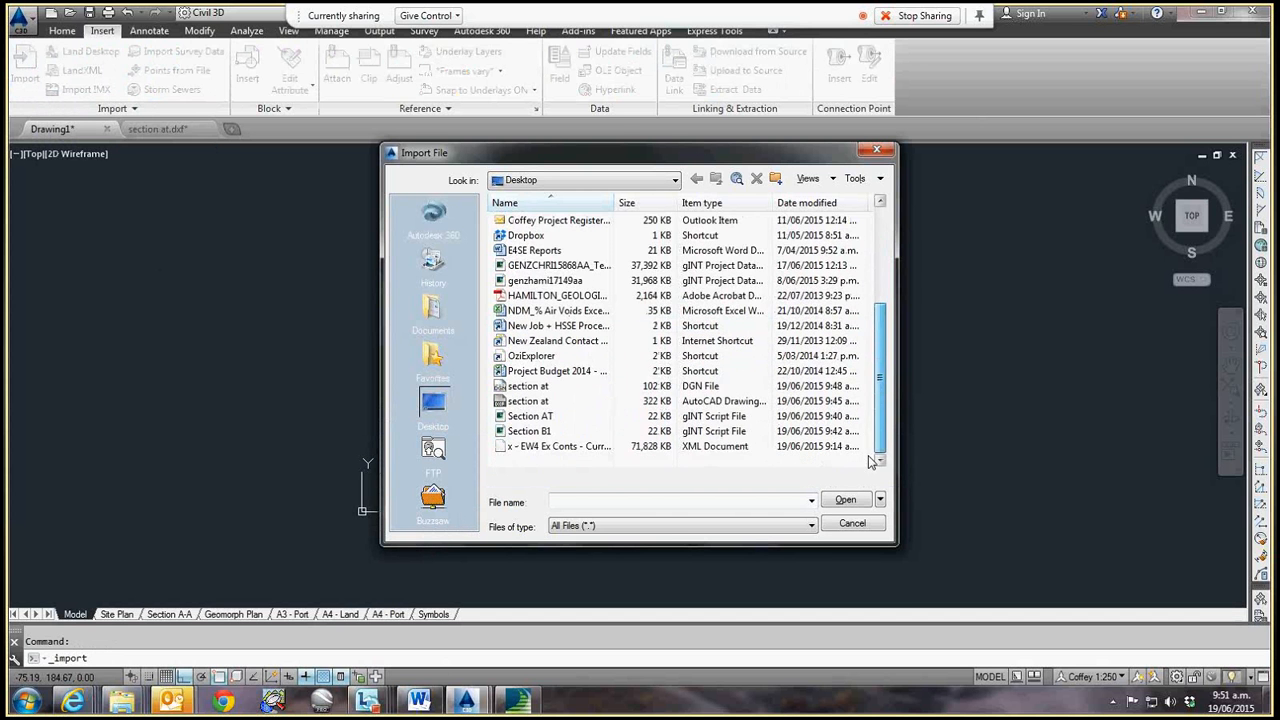
pyautogui.click(530, 388)
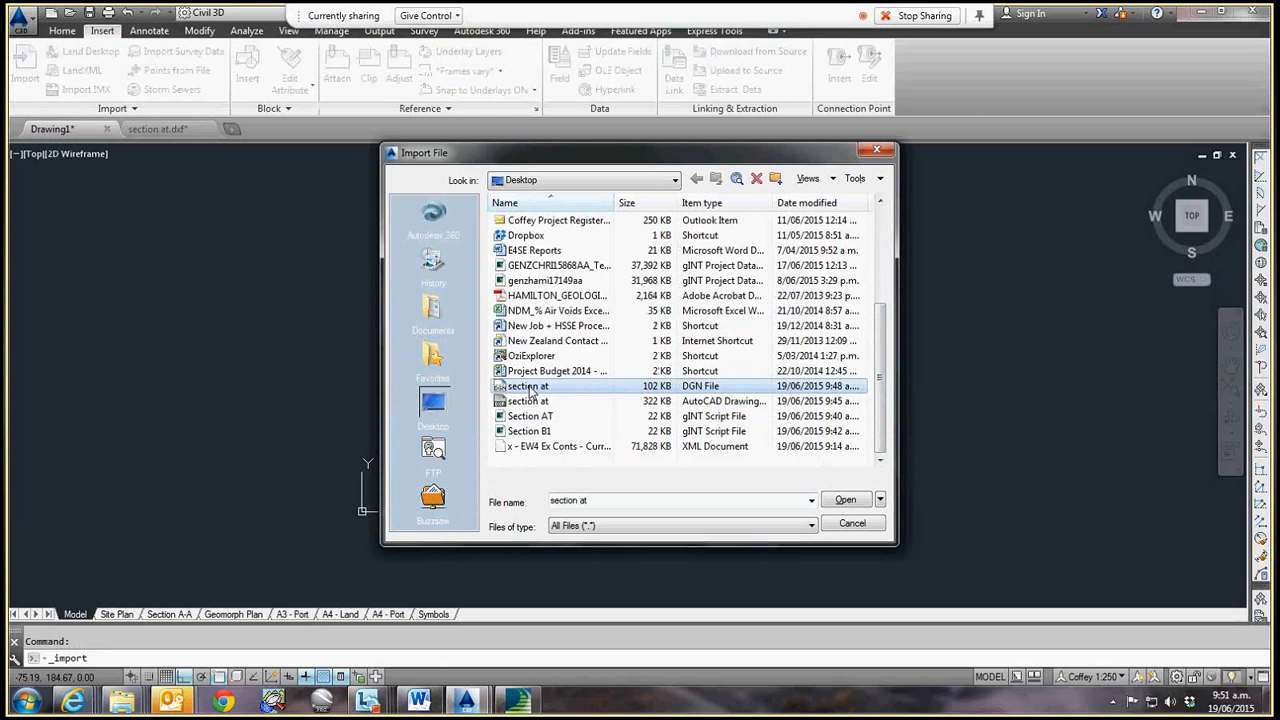
pyautogui.click(846, 501)
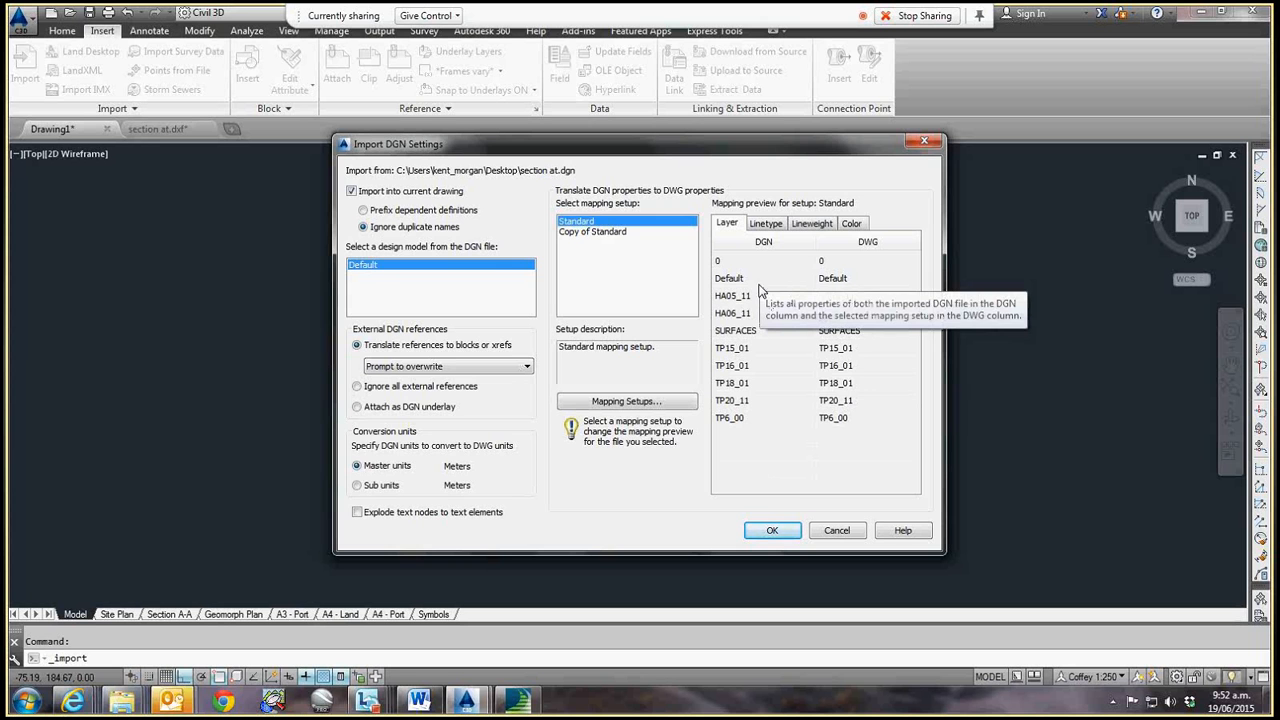
pyautogui.click(771, 531)
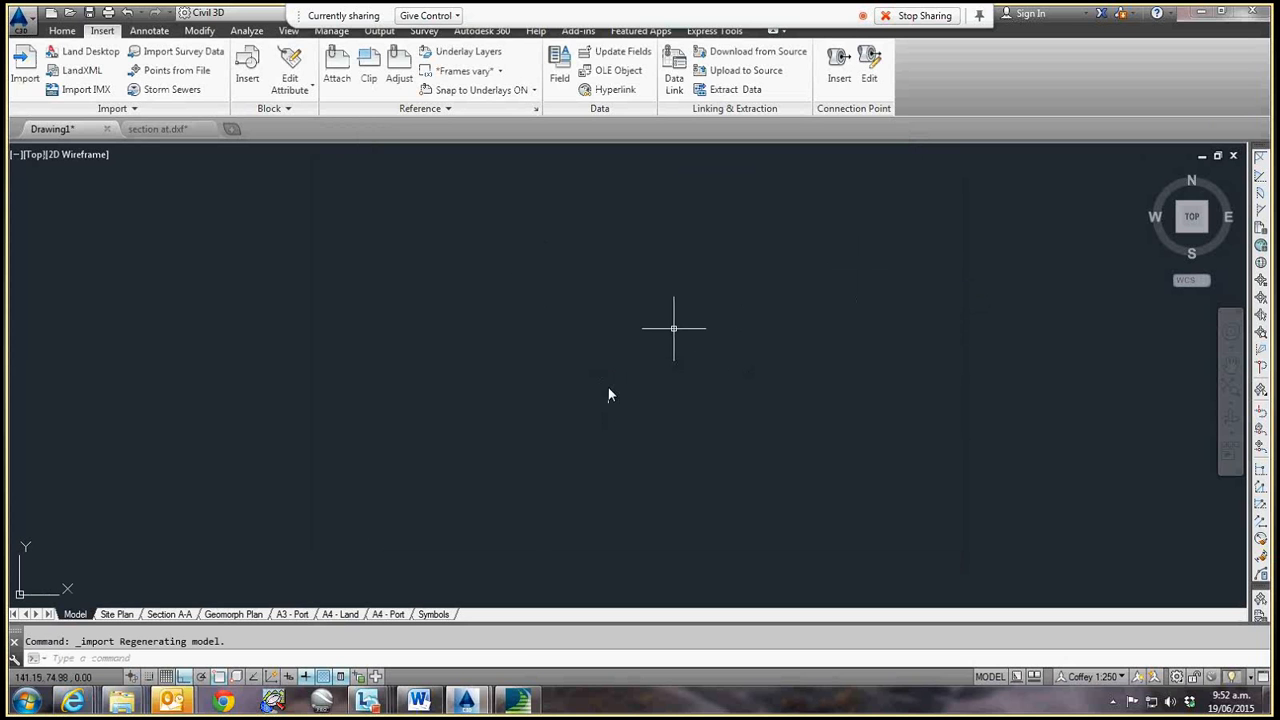
# - Examine the imported DGN section's full extents, project unit legend, title block, scale bars and material graphics
pyautogui.middleClick(674, 328)
pyautogui.middleClick(674, 328)
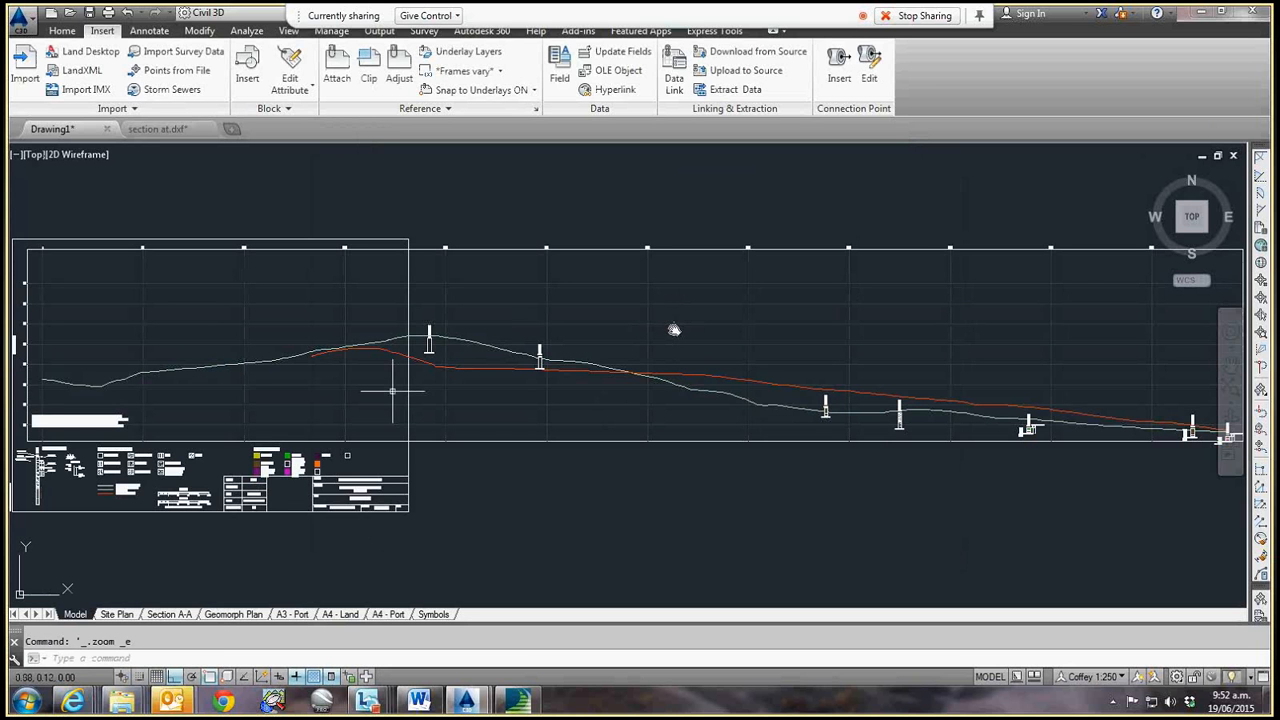
pyautogui.scroll(9, 273, 463)
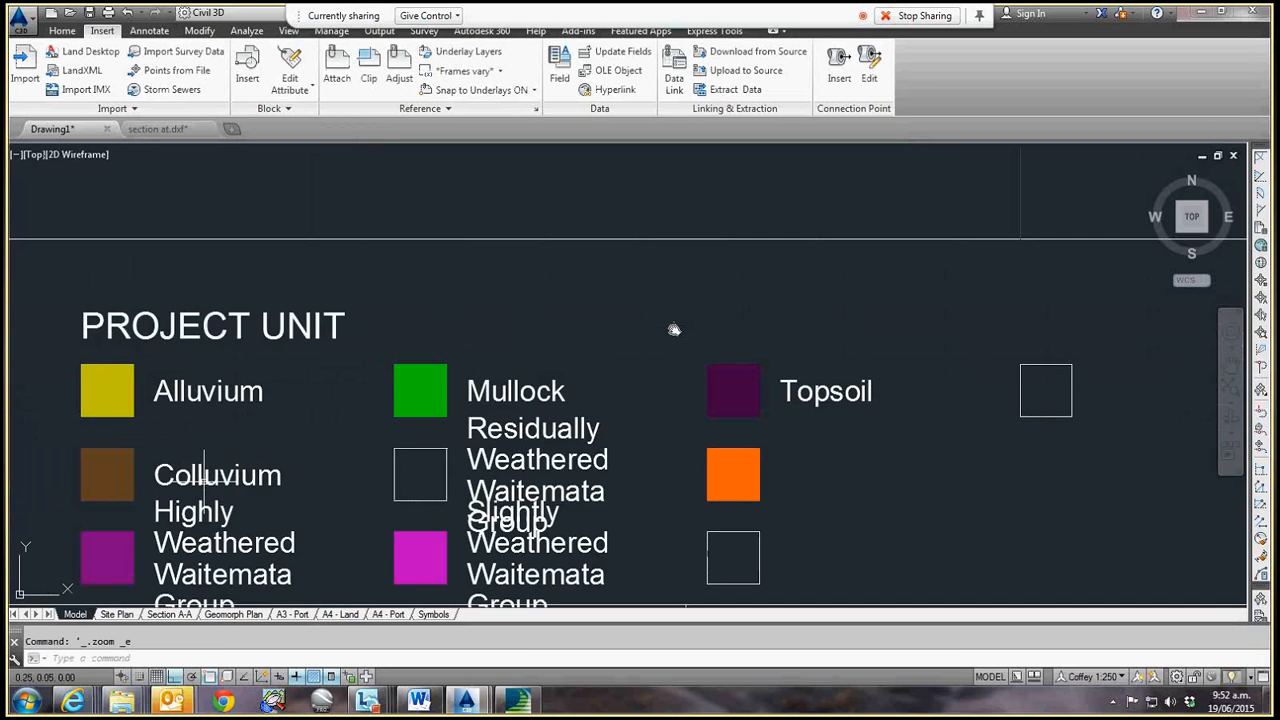
pyautogui.moveTo(203, 471); pyautogui.dragTo(544, 370, button='middle')
pyautogui.scroll(-4, 540, 308)
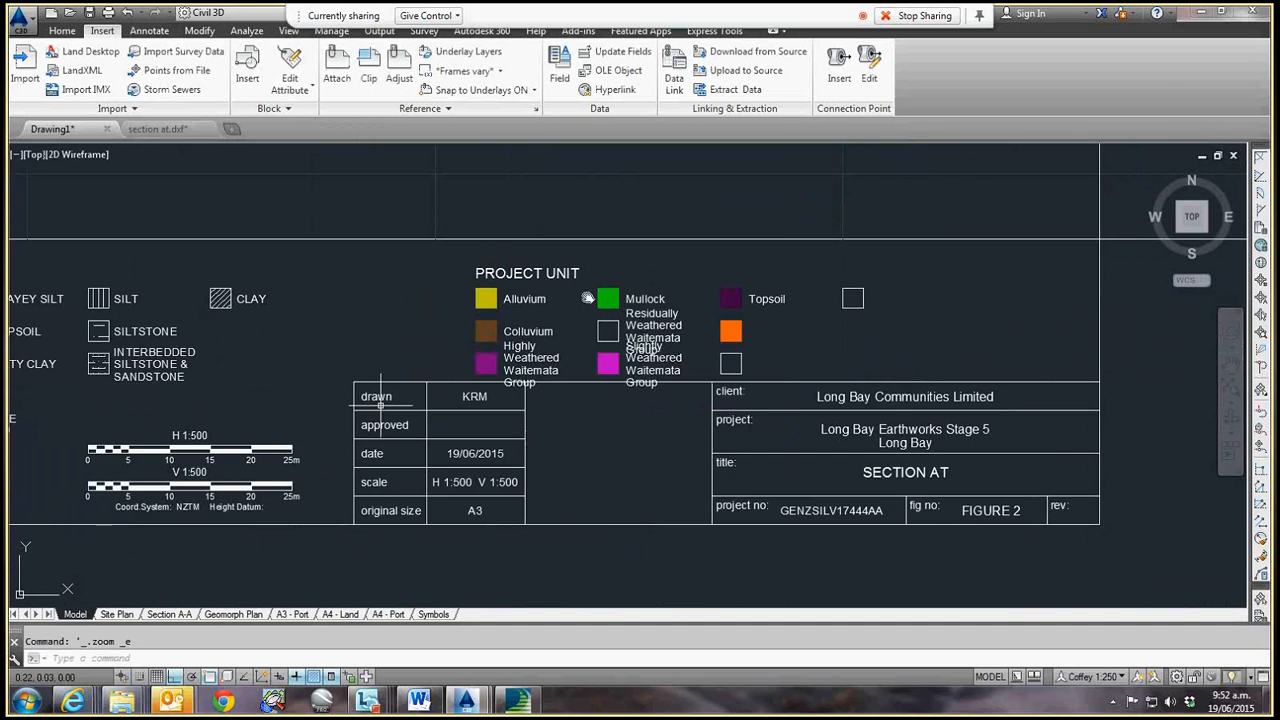
pyautogui.moveTo(334, 398); pyautogui.dragTo(626, 437, button='middle')
pyautogui.moveTo(317, 376); pyautogui.dragTo(501, 427, button='middle')
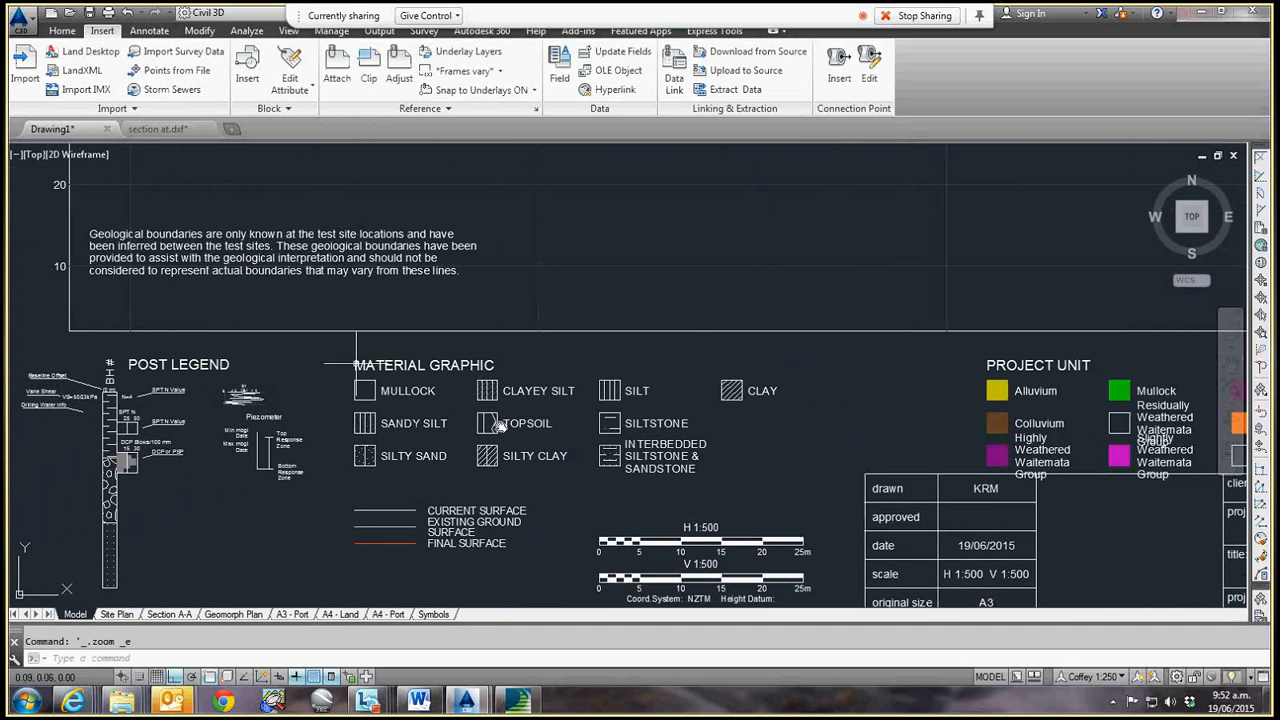
# - In the section at.dxf drawing, set the title block's client name text to the Standard text style
pyautogui.click(181, 131)
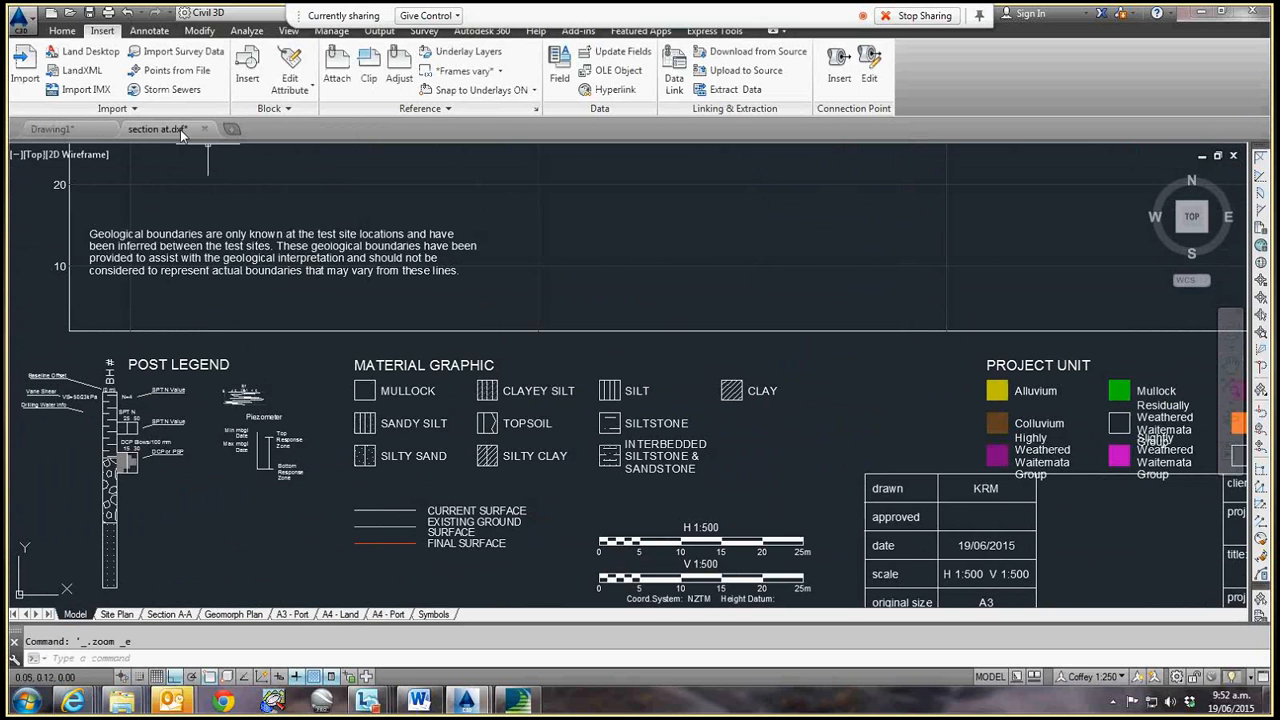
pyautogui.click(668, 457)
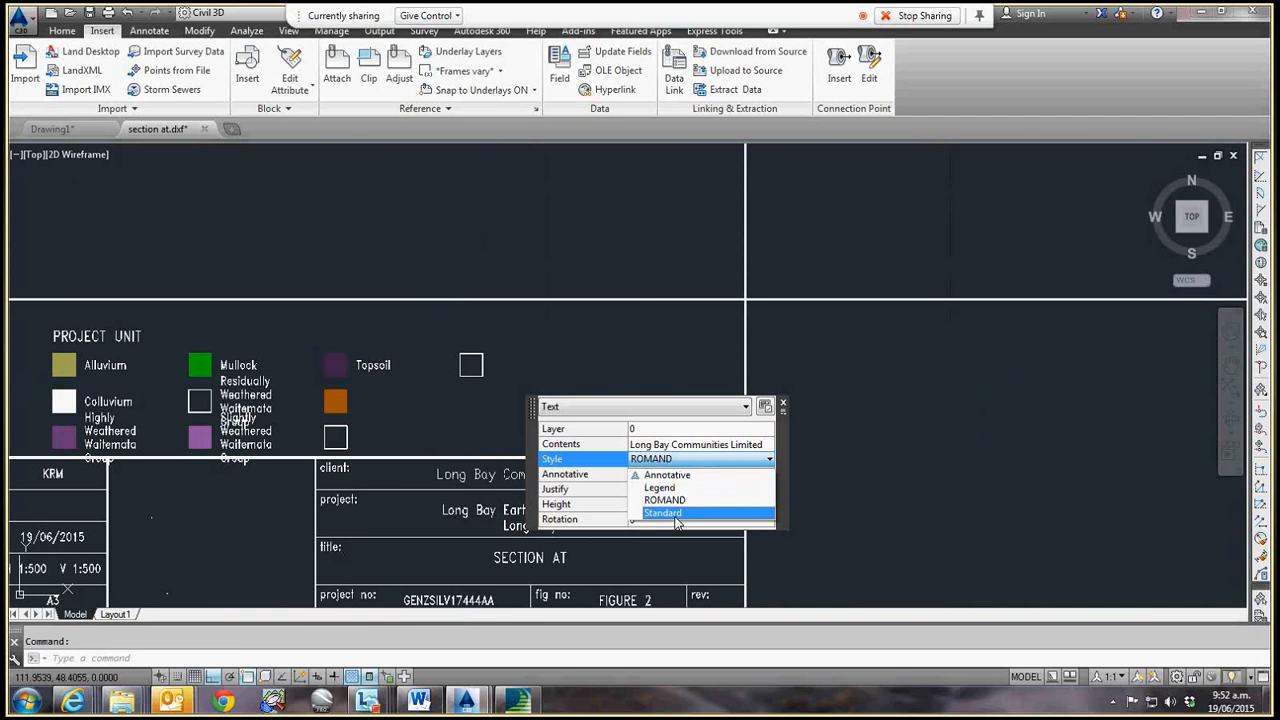
pyautogui.click(668, 513)
pyautogui.press('Escape')
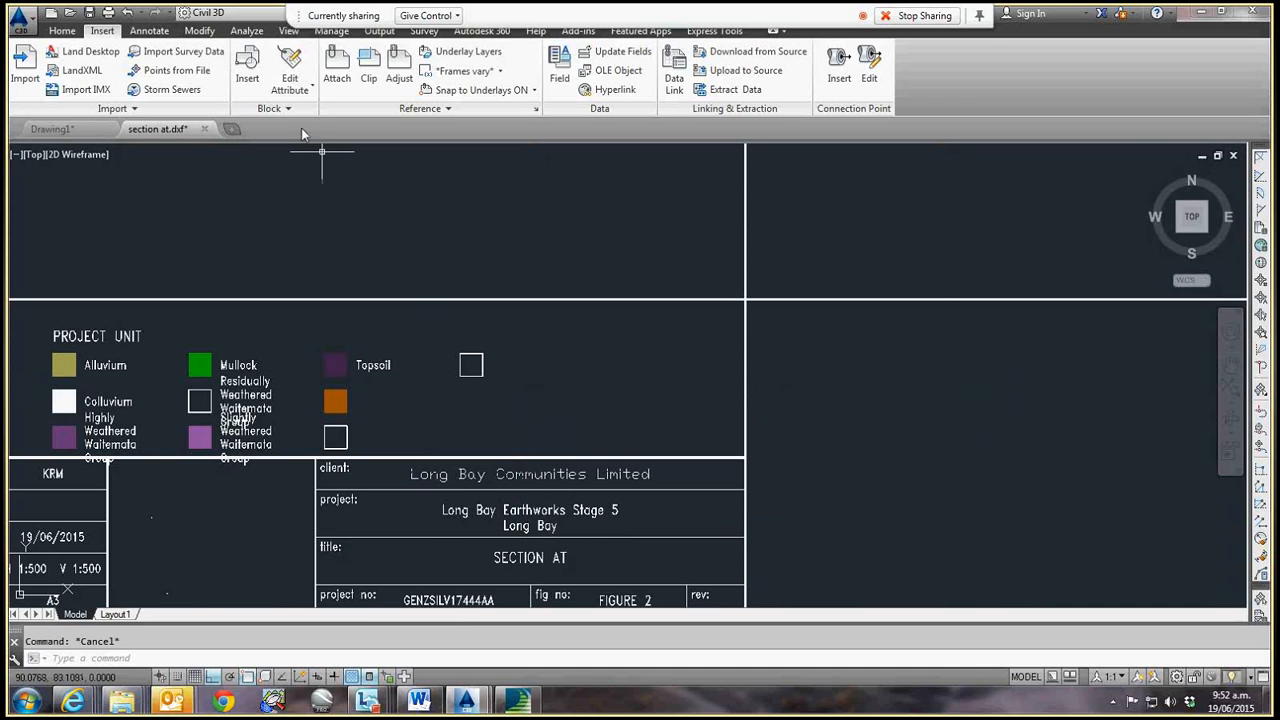
# - In Drawing1, select all similar spline linework in the TP18/01 hole log and bring it to the front
pyautogui.click(52, 129)
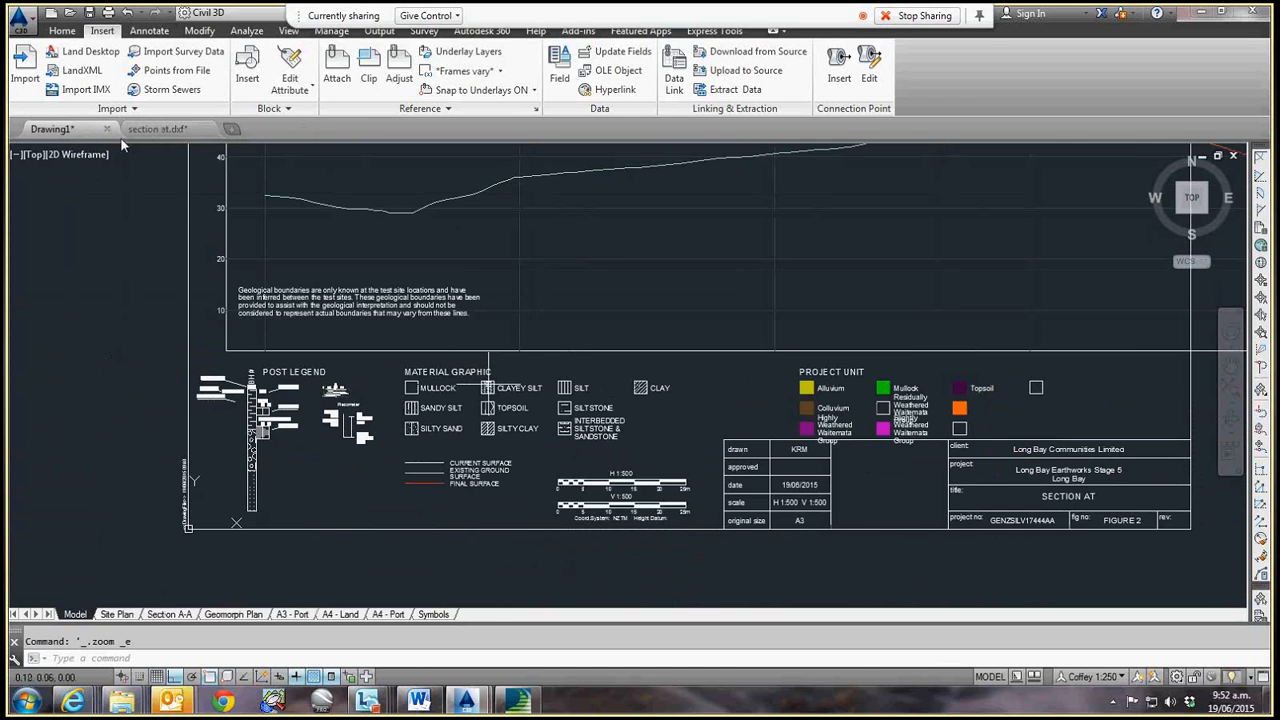
pyautogui.scroll(4, 385, 373)
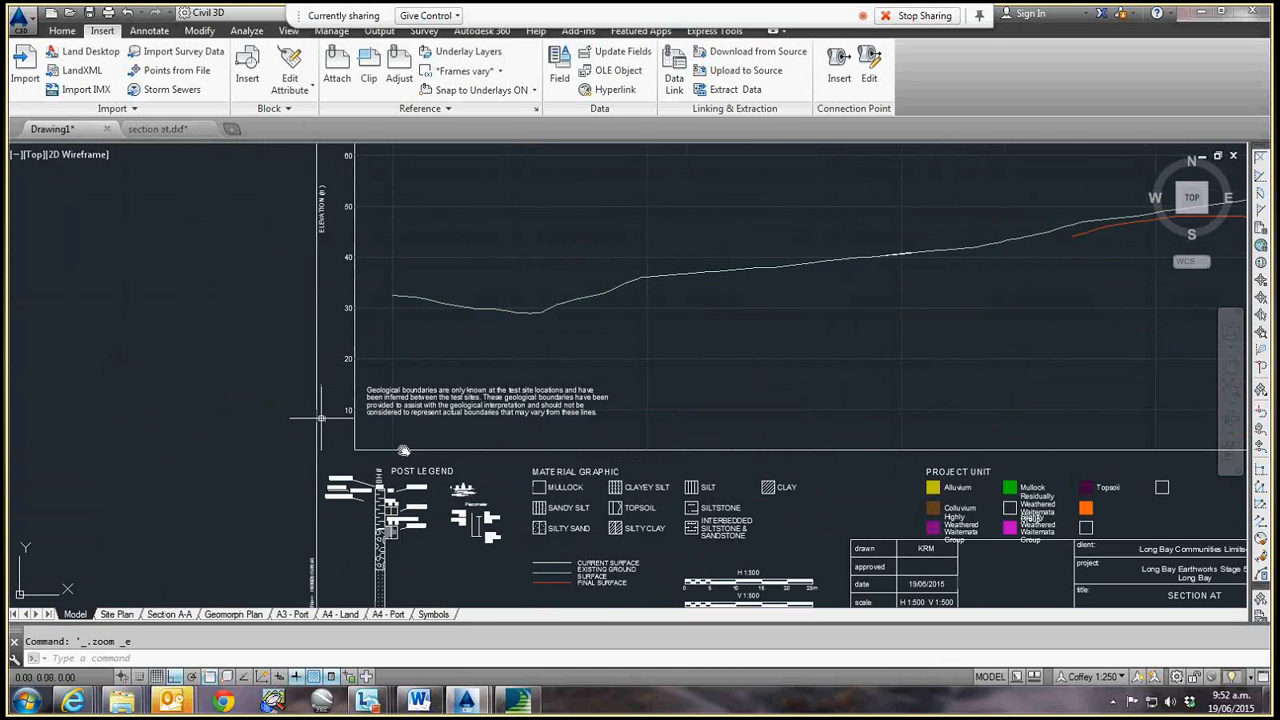
pyautogui.moveTo(793, 383); pyautogui.dragTo(404, 433, button='middle')
pyautogui.scroll(3, 930, 272)
pyautogui.moveTo(930, 272)
pyautogui.mouseDown(button='middle')
pyautogui.moveTo(629, 296)
pyautogui.moveTo(404, 338)
pyautogui.mouseUp(button='middle')
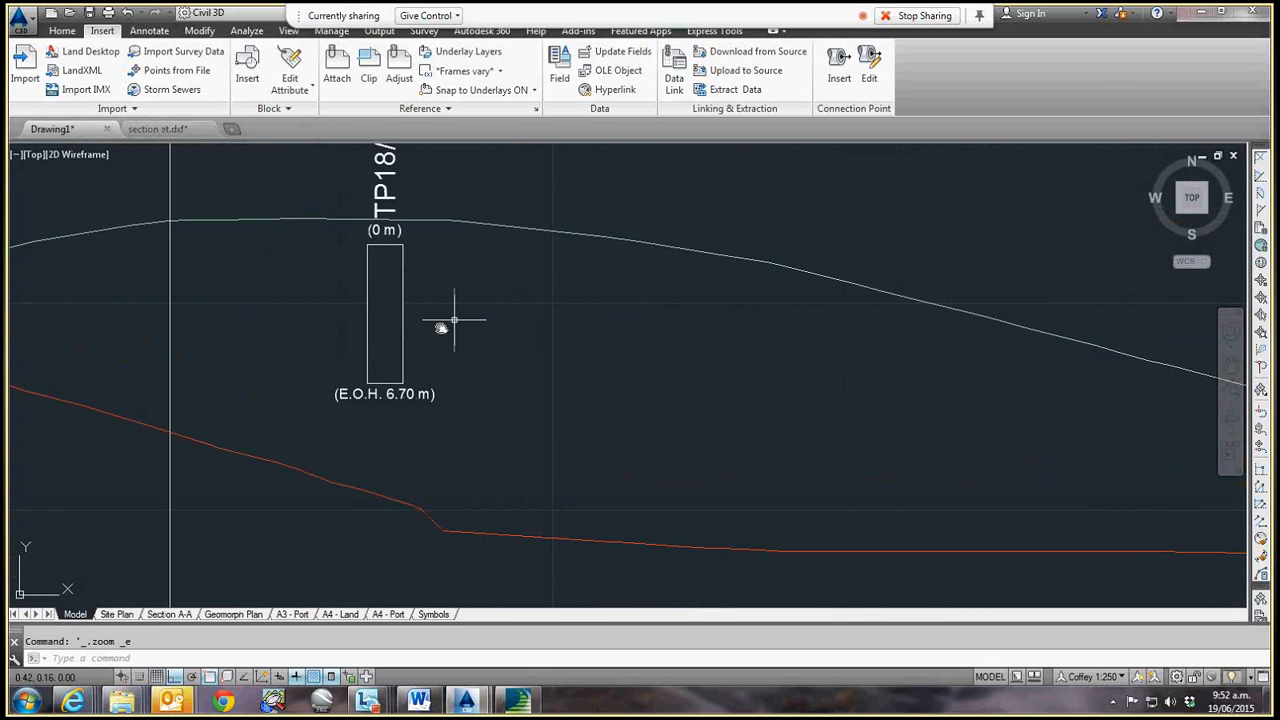
pyautogui.scroll(2, 440, 328)
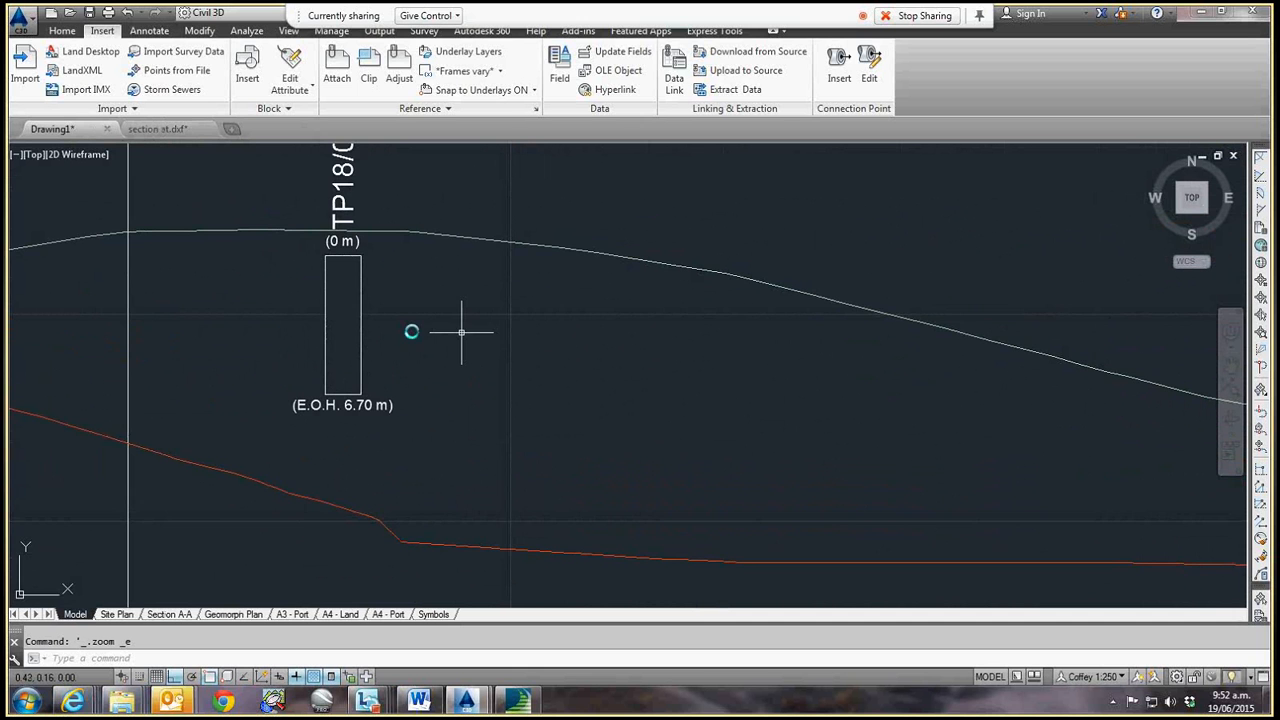
pyautogui.moveTo(362, 330)
pyautogui.mouseDown(button='middle')
pyautogui.moveTo(356, 347)
pyautogui.moveTo(482, 371)
pyautogui.mouseUp(button='middle')
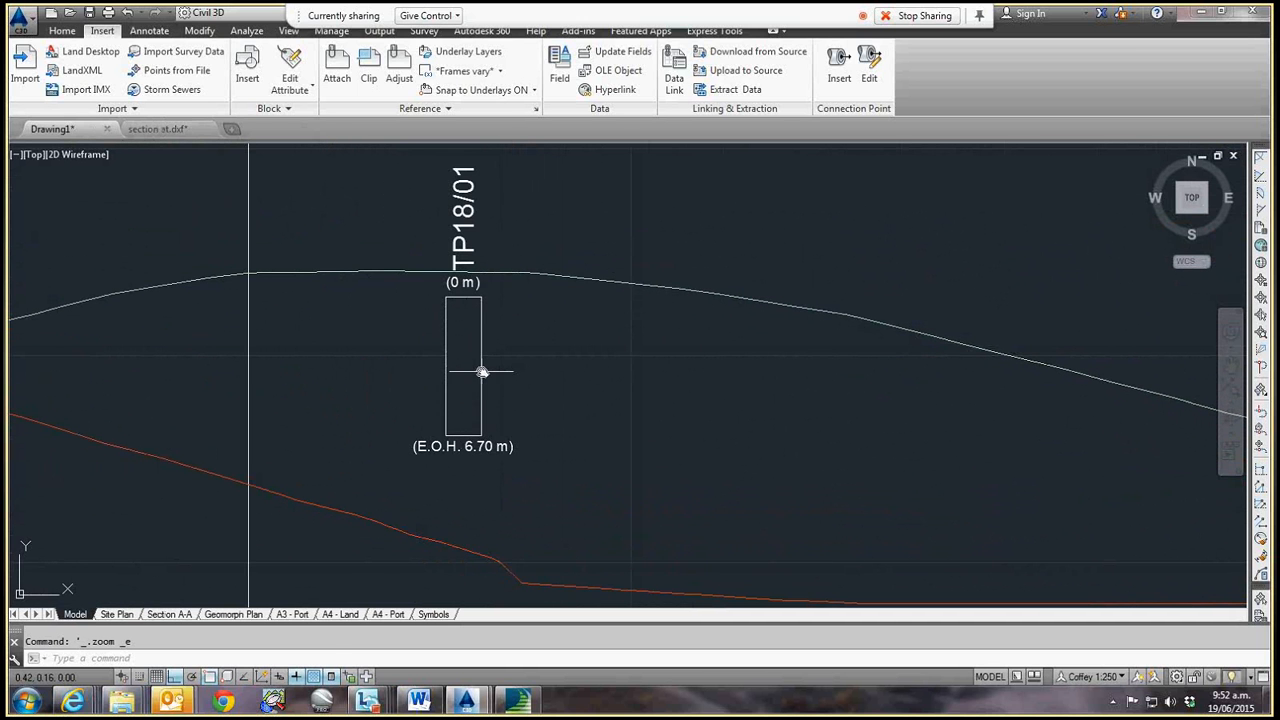
pyautogui.click(476, 424)
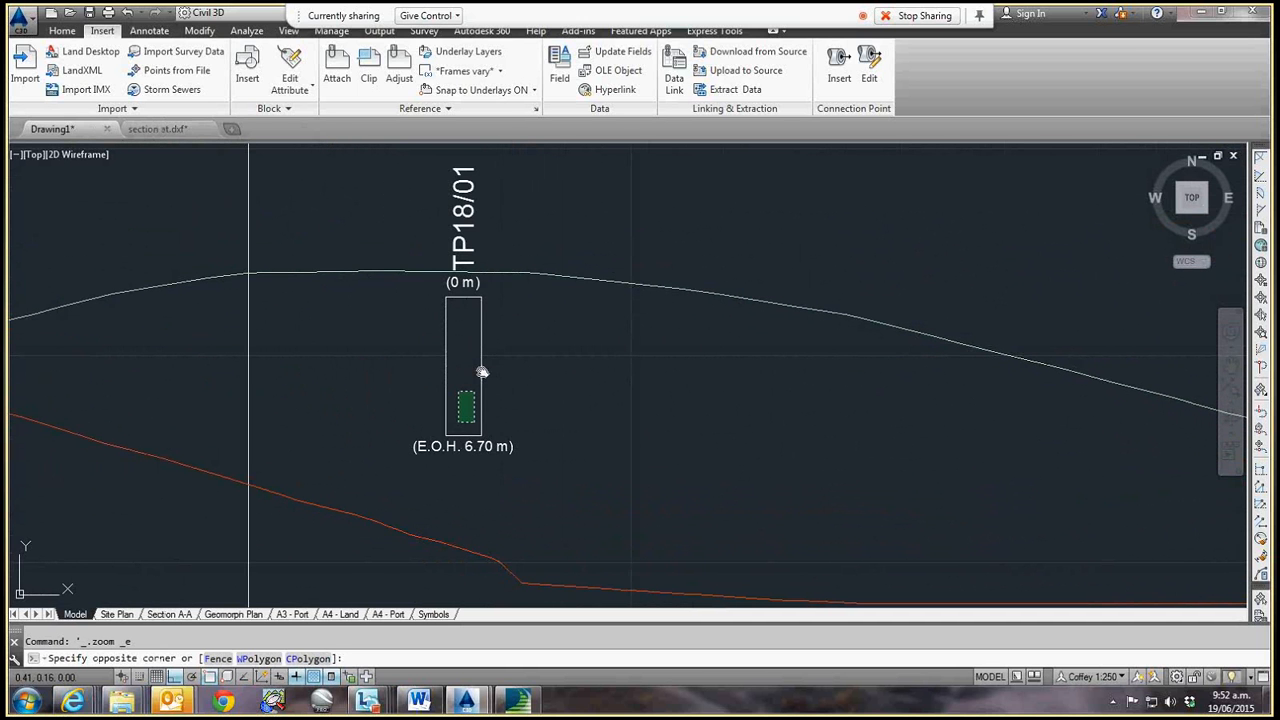
pyautogui.click(482, 372)
pyautogui.rightClick(482, 394)
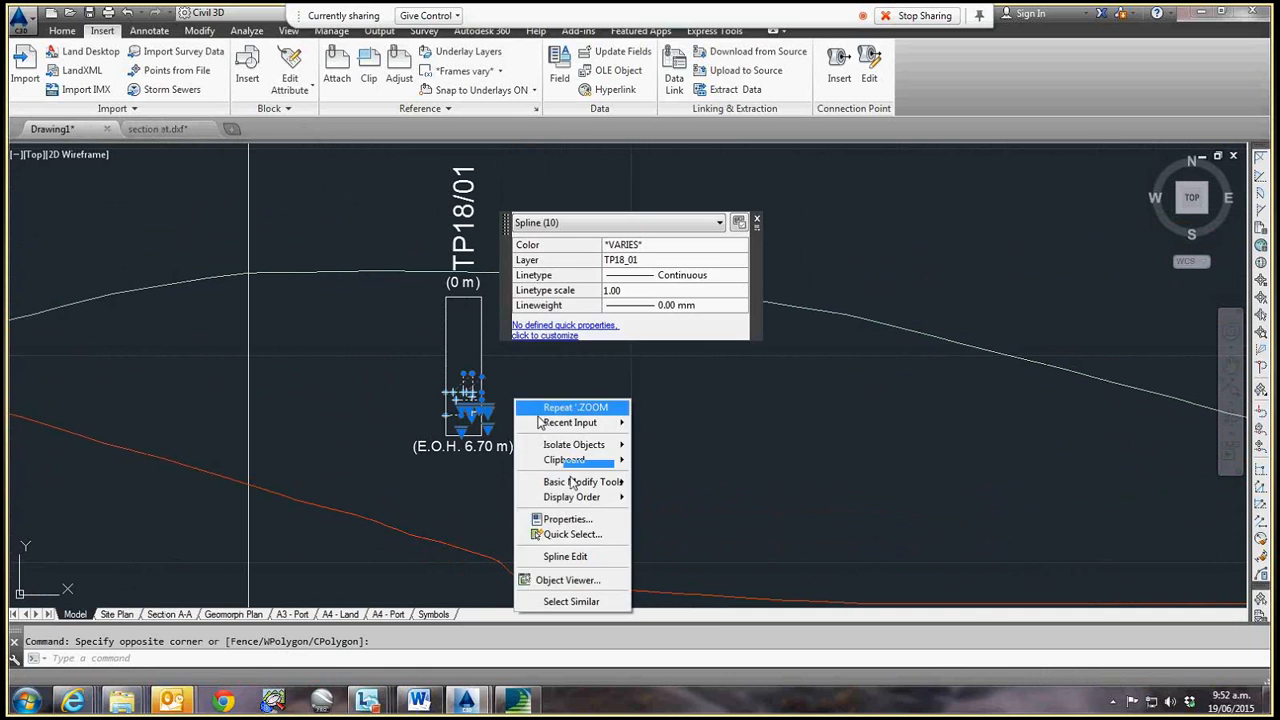
pyautogui.click(585, 600)
pyautogui.rightClick(568, 449)
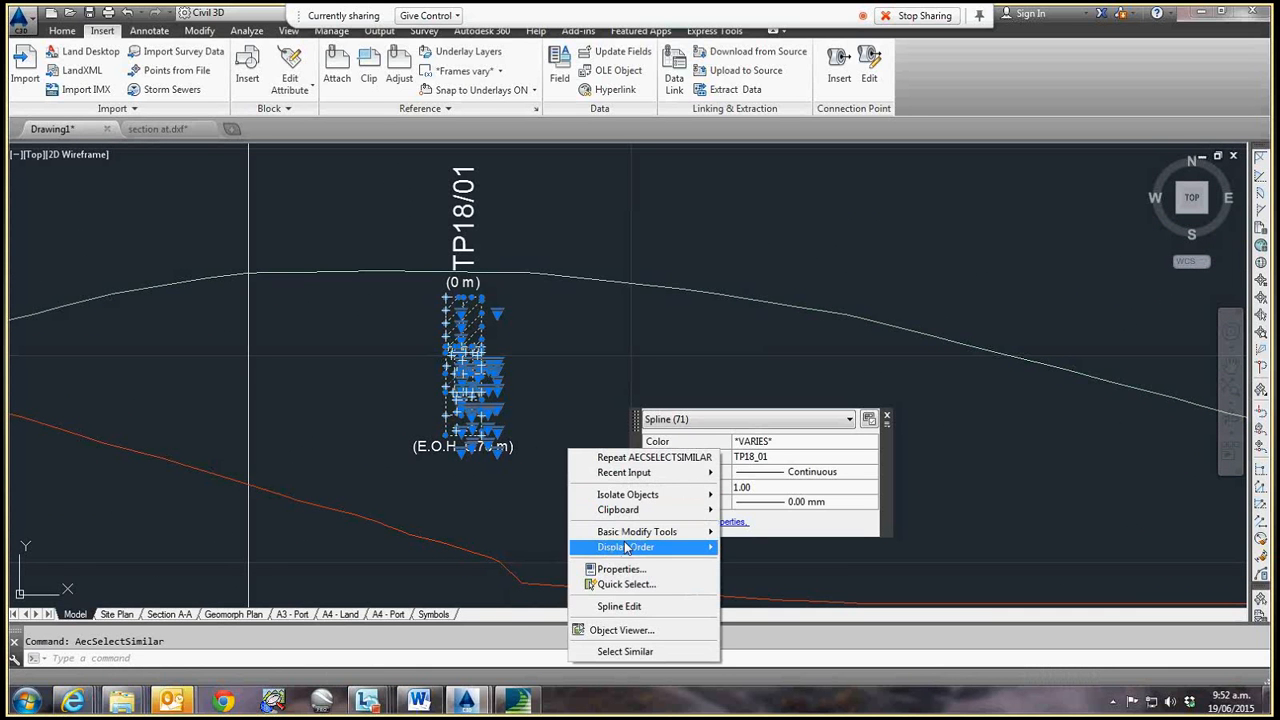
pyautogui.moveTo(633, 547)
pyautogui.click(744, 551)
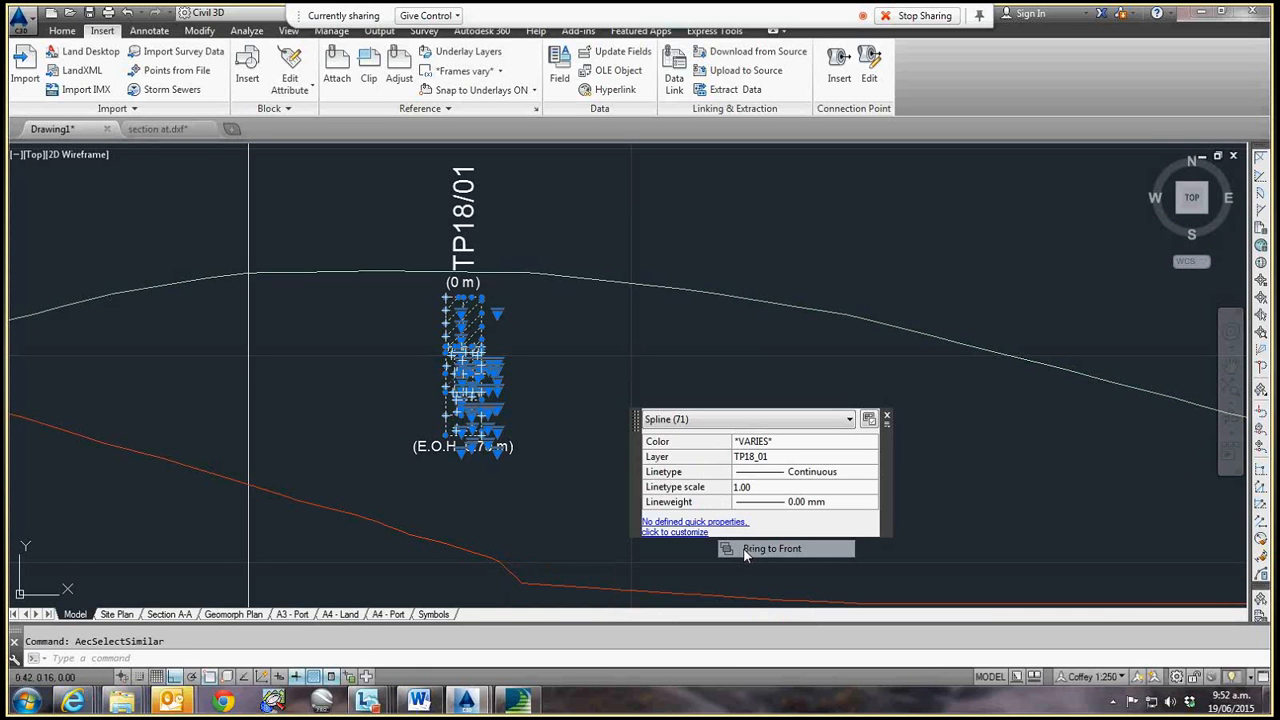
# - Select all similar spline linework in the TP6/00 hole log and bring it to the front
pyautogui.scroll(-5, 750, 554)
pyautogui.moveTo(855, 546); pyautogui.dragTo(323, 423, button='middle')
pyautogui.scroll(7, 530, 445)
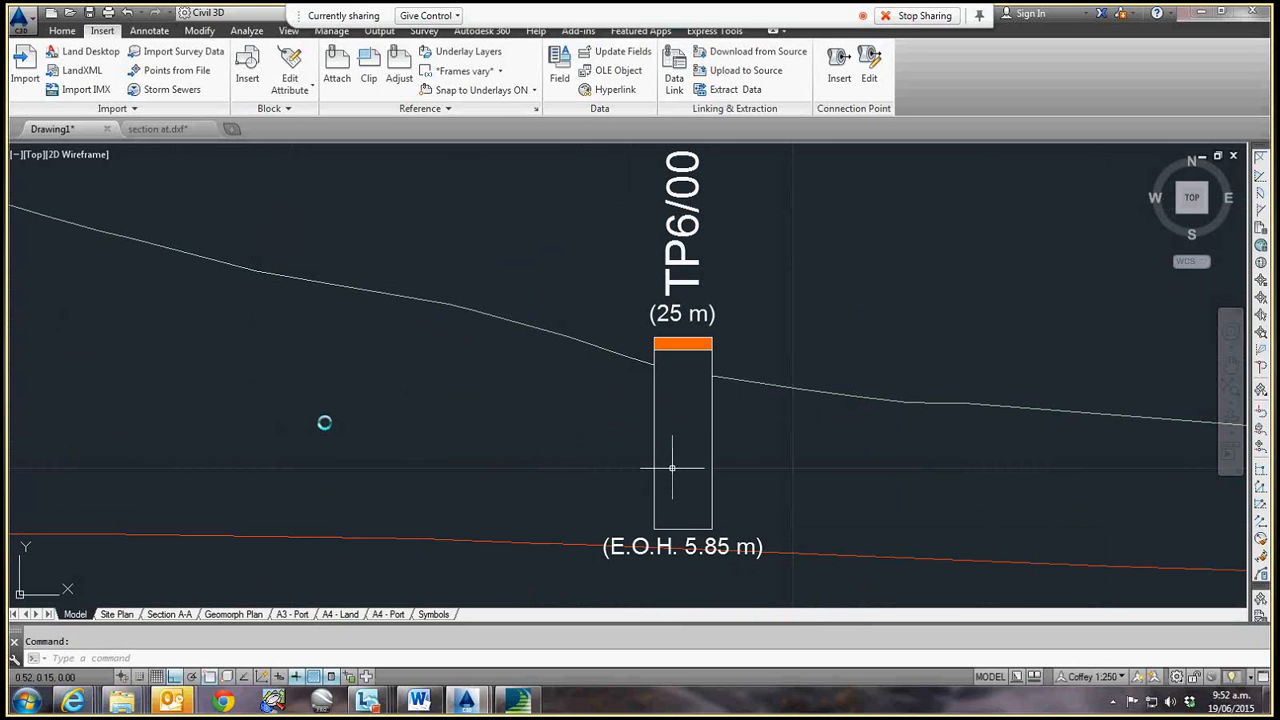
pyautogui.click(693, 451)
pyautogui.click(680, 412)
pyautogui.rightClick(746, 426)
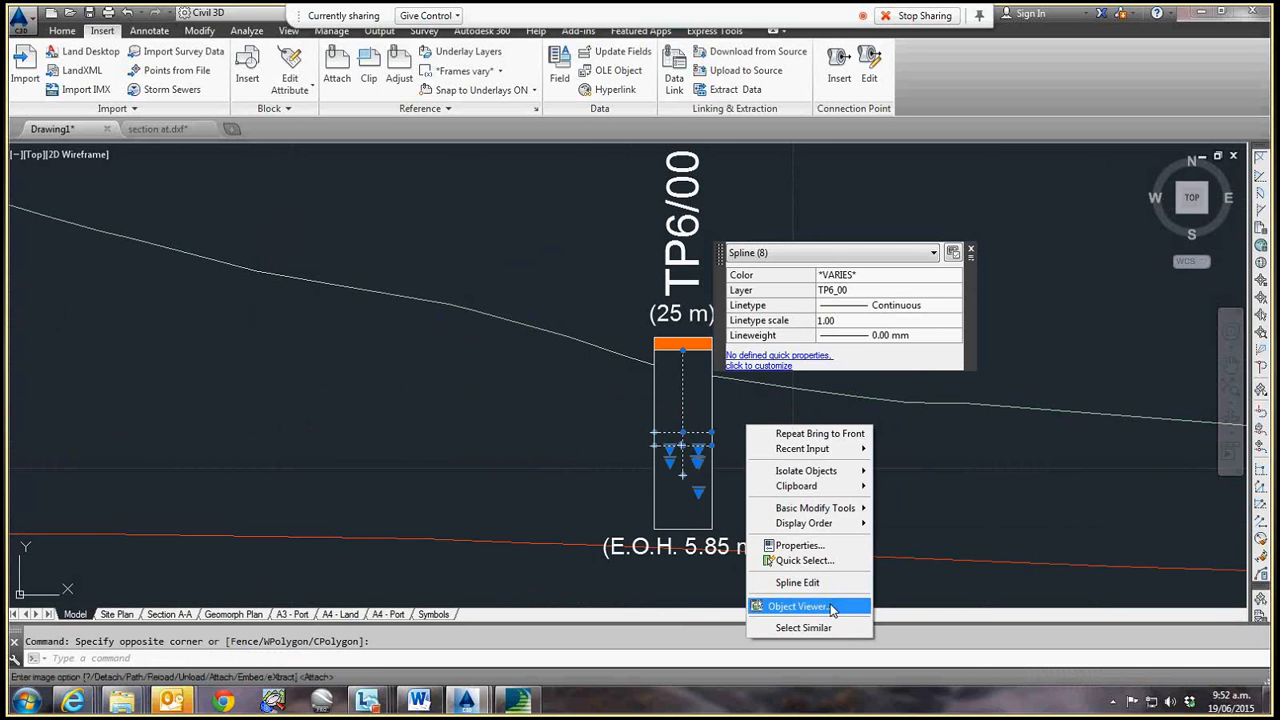
pyautogui.click(803, 627)
pyautogui.rightClick(789, 431)
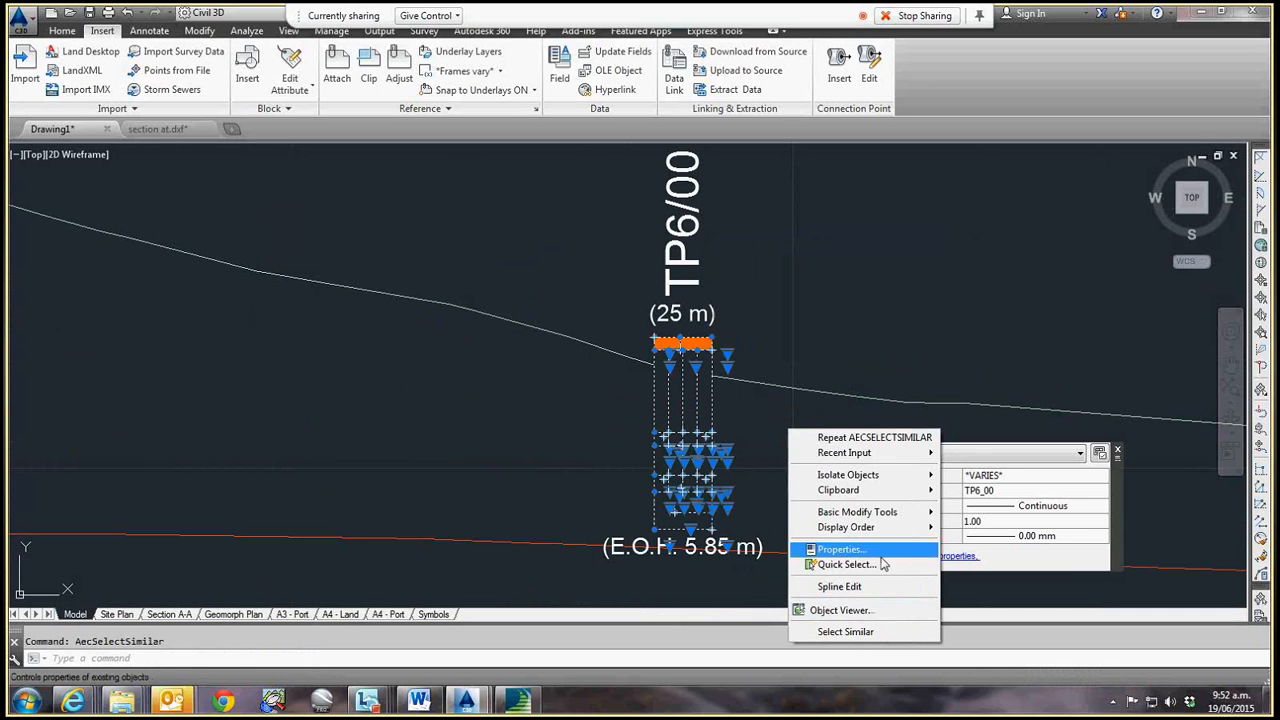
pyautogui.moveTo(846, 527)
pyautogui.click(1029, 526)
# - Compare the material graphics in the imported DGN hole logs with those in the section at.dxf drawing
pyautogui.scroll(-5, 789, 453)
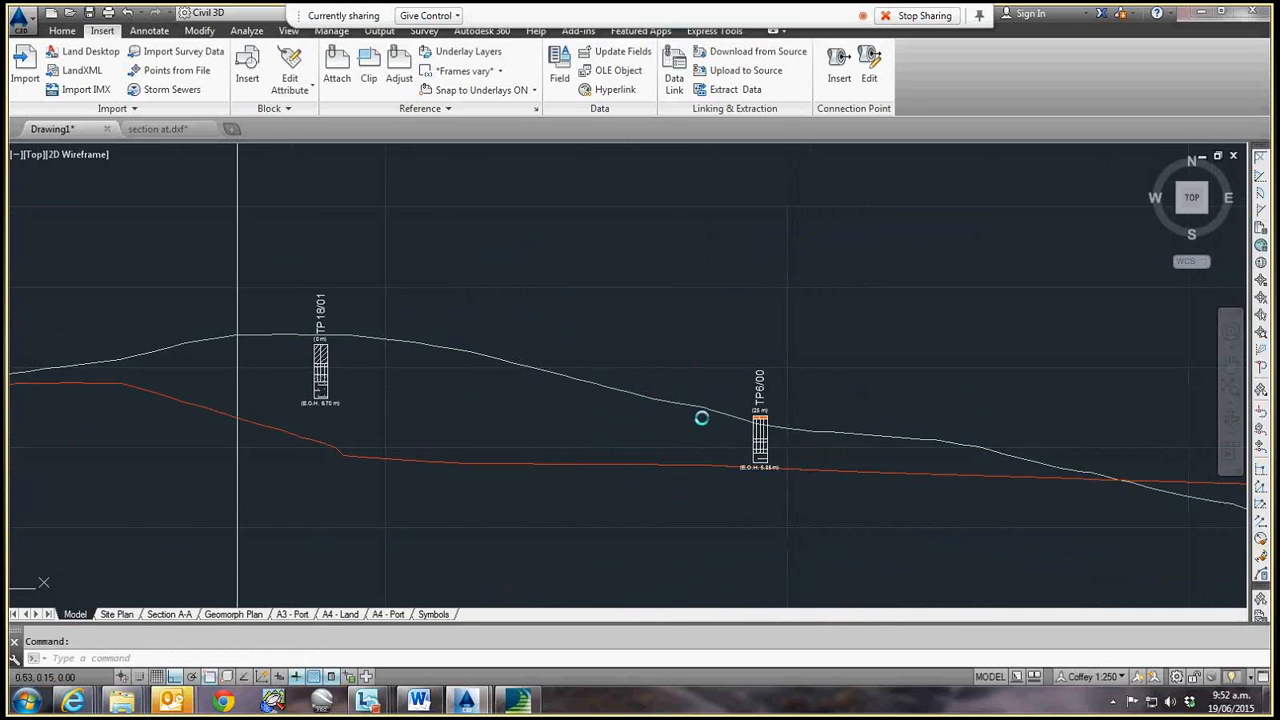
pyautogui.moveTo(702, 418)
pyautogui.mouseDown(button='middle')
pyautogui.moveTo(419, 357)
pyautogui.moveTo(372, 390)
pyautogui.moveTo(418, 394)
pyautogui.mouseUp(button='middle')
pyautogui.scroll(-4, 505, 358)
pyautogui.scroll(10, 397, 370)
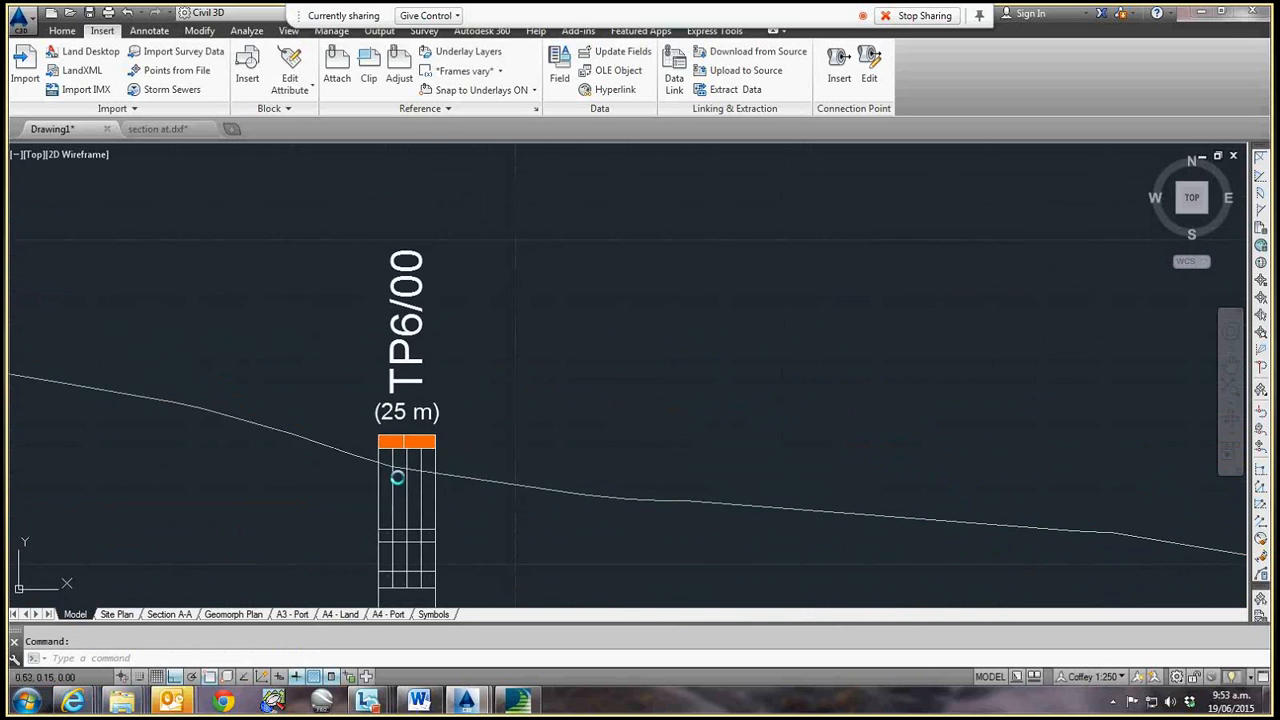
pyautogui.scroll(-2, 397, 477)
pyautogui.click(157, 129)
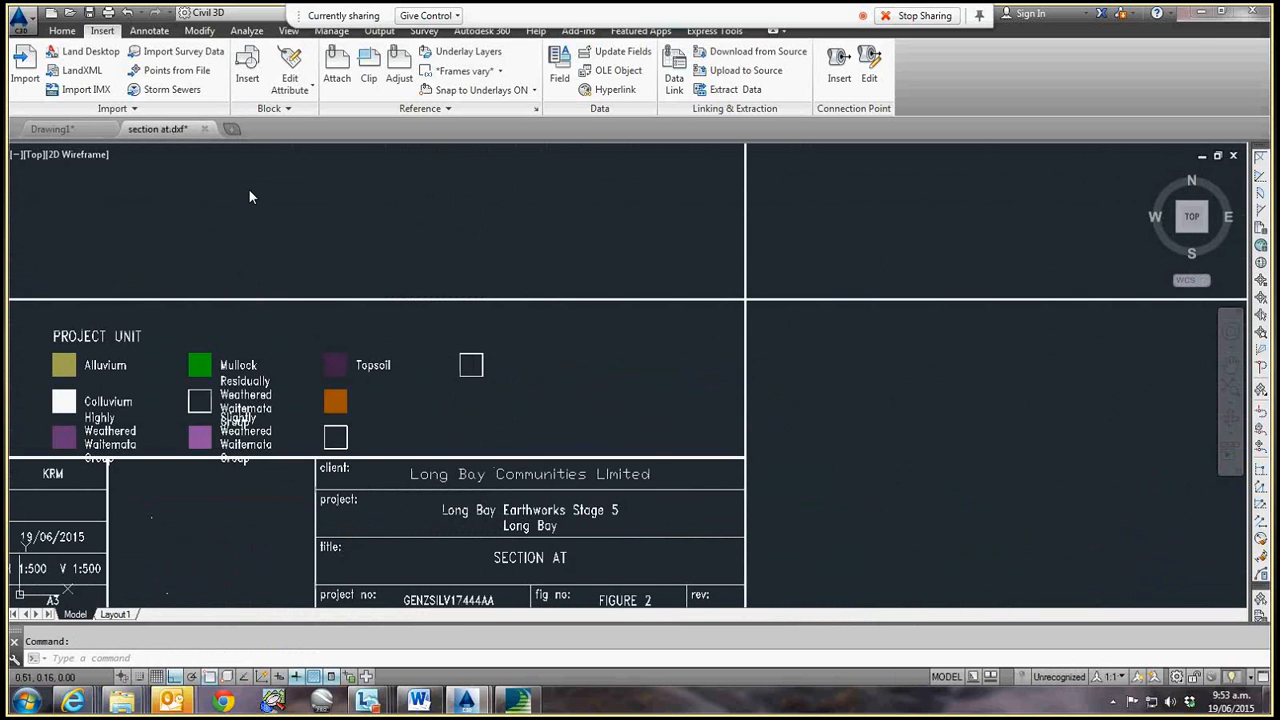
pyautogui.scroll(-4, 250, 190)
pyautogui.moveTo(315, 275); pyautogui.dragTo(690, 591, button='middle')
pyautogui.scroll(5, 906, 374)
pyautogui.scroll(5, 633, 267)
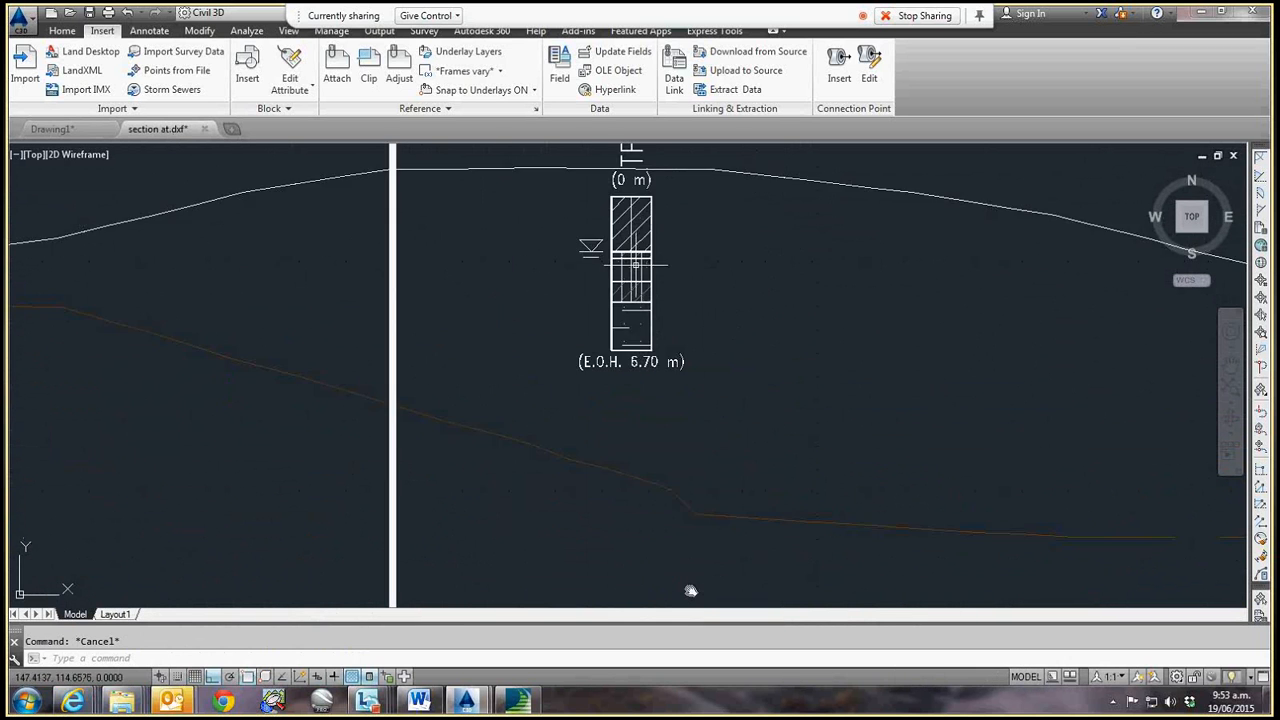
pyautogui.click(86, 130)
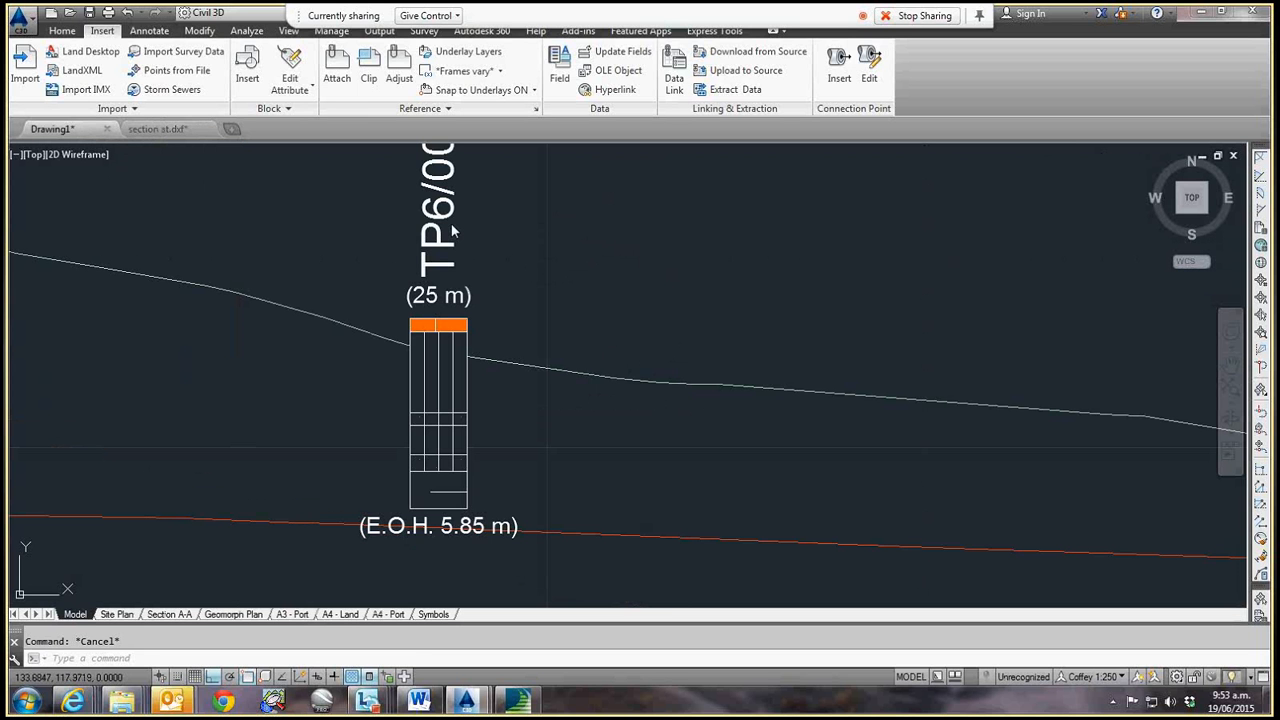
pyautogui.scroll(-2, 173, 133)
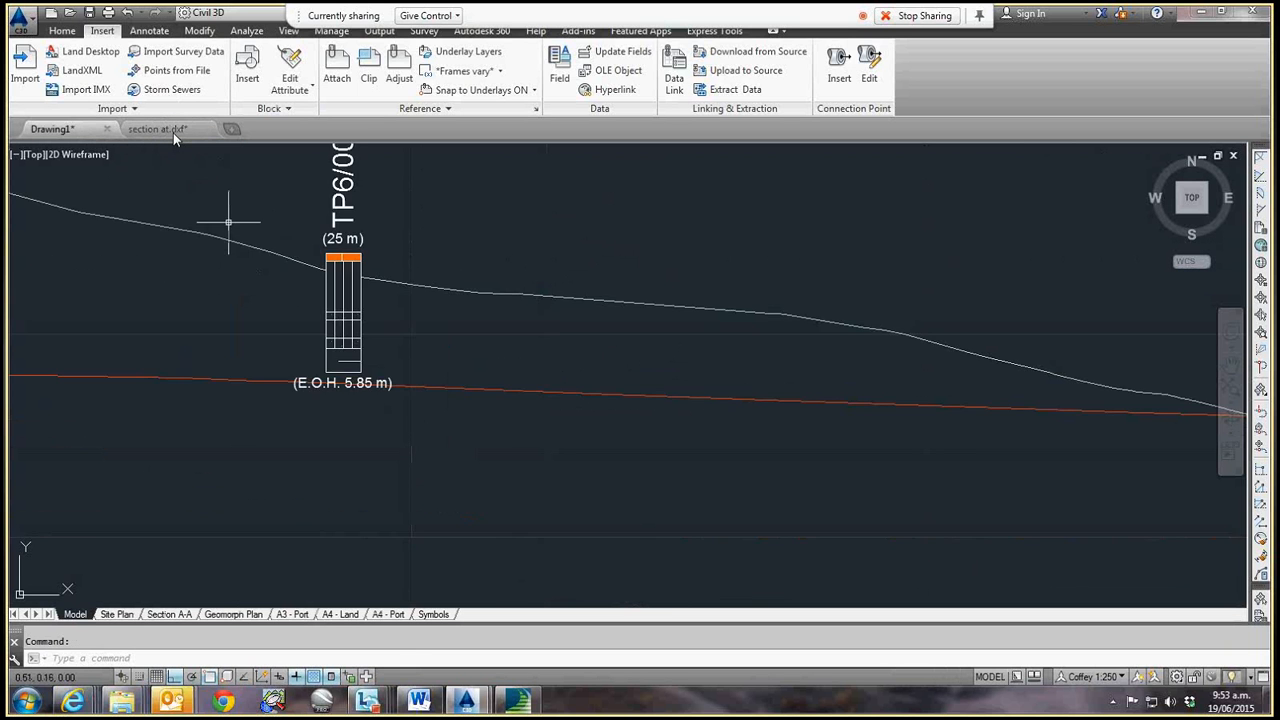
# - In Drawing1, draw a vertical 10-unit reference polyline beside the imported section's elevation axis
pyautogui.scroll(-10, 228, 222)
pyautogui.moveTo(228, 252)
pyautogui.mouseDown(button='middle')
pyautogui.moveTo(378, 298)
pyautogui.moveTo(438, 301)
pyautogui.mouseUp(button='middle')
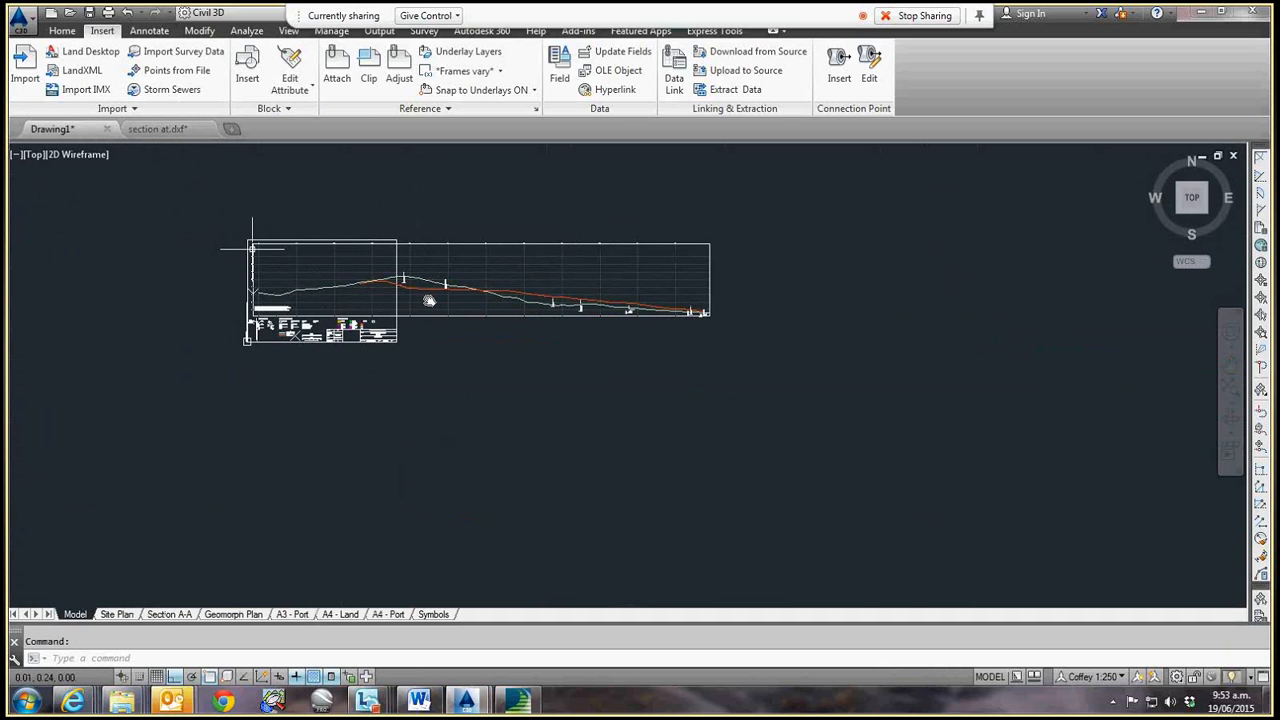
pyautogui.scroll(5, 428, 300)
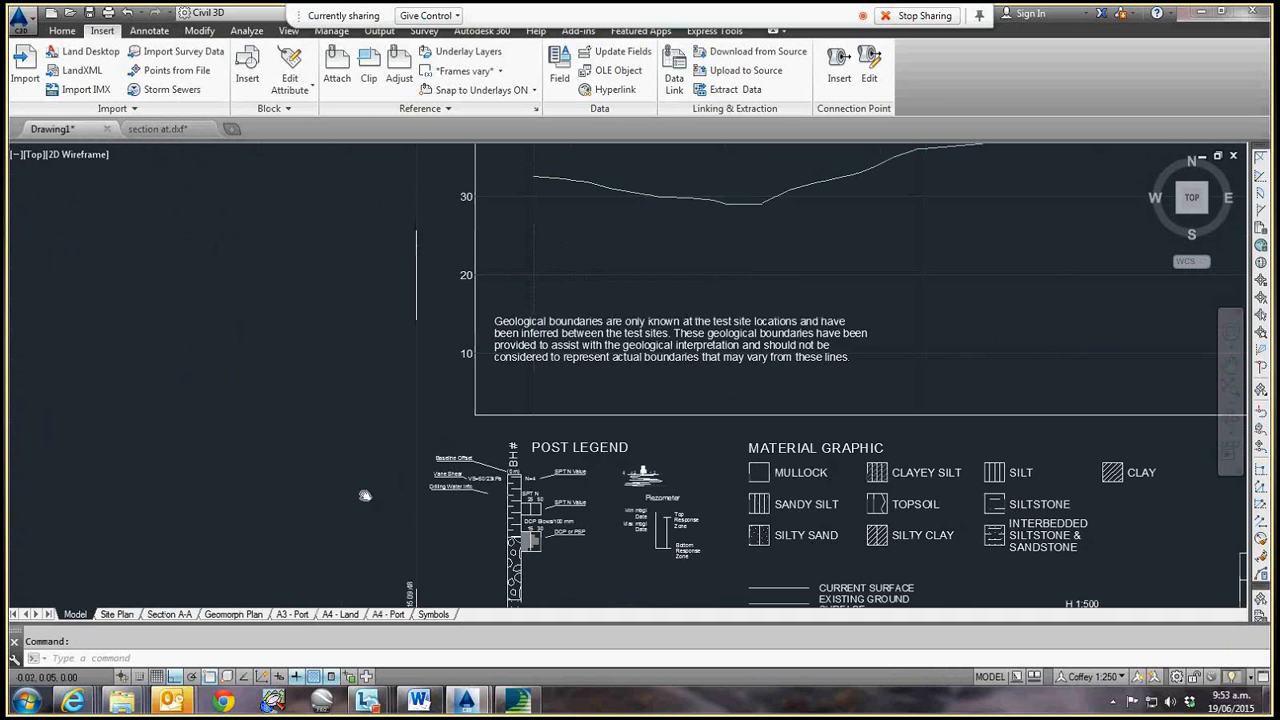
pyautogui.press('Return')
pyautogui.click(343, 373)
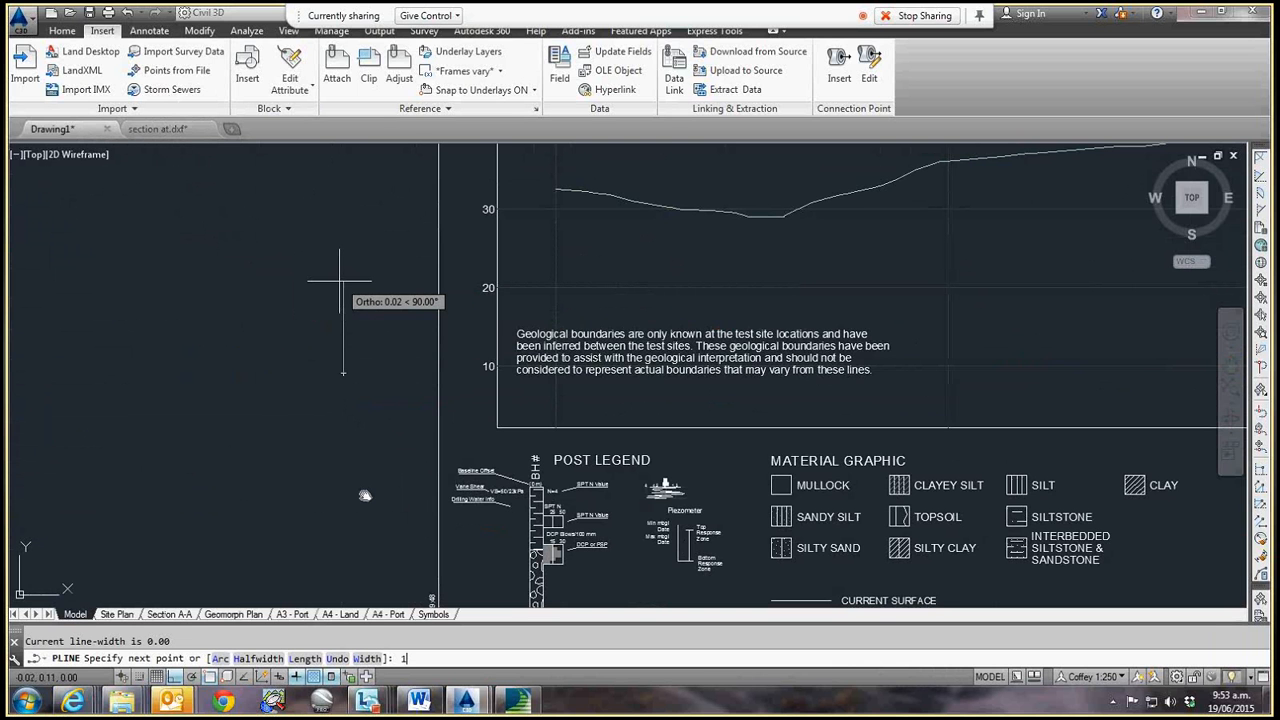
pyautogui.write('10')
pyautogui.press('Return')
pyautogui.press('Escape')
# - Align the whole imported section with scaling, matching its elevation 10 and 20 axis marks to the reference line's lower and upper ends
pyautogui.scroll(-2, 365, 304)
pyautogui.middleClick(389, 323)
pyautogui.middleClick(389, 323)
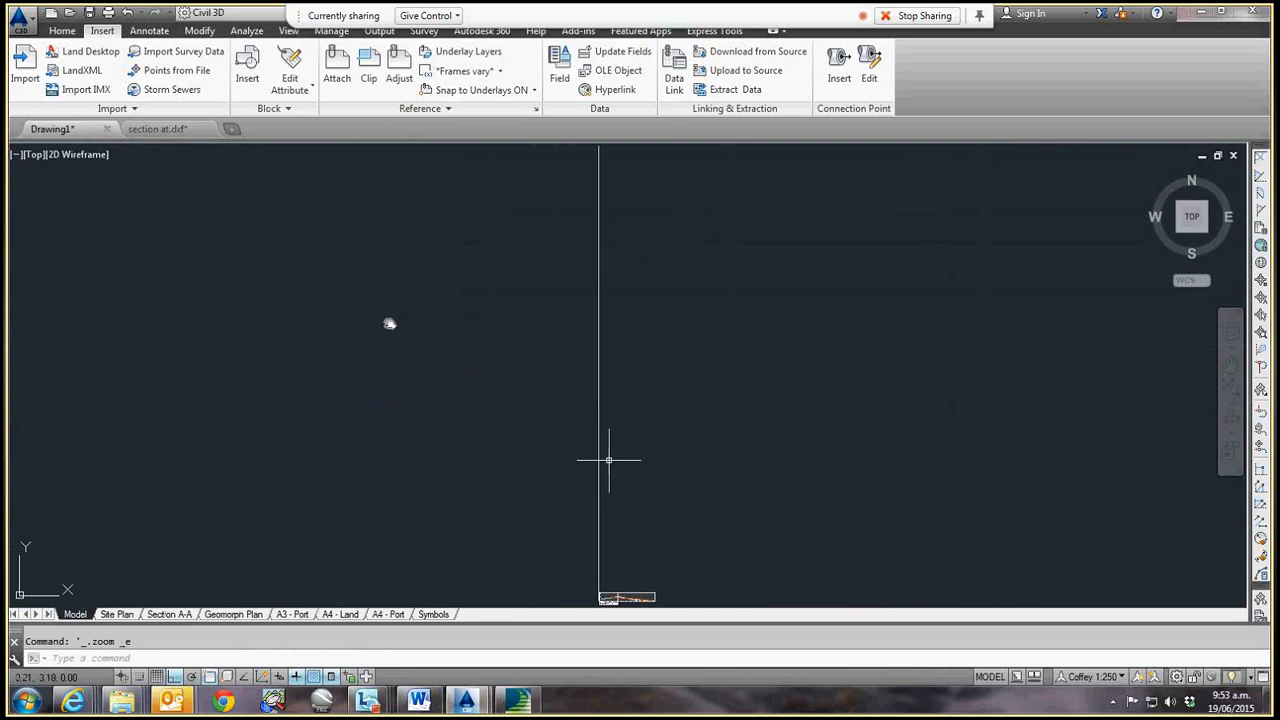
pyautogui.moveTo(633, 484); pyautogui.dragTo(621, 535, button='middle')
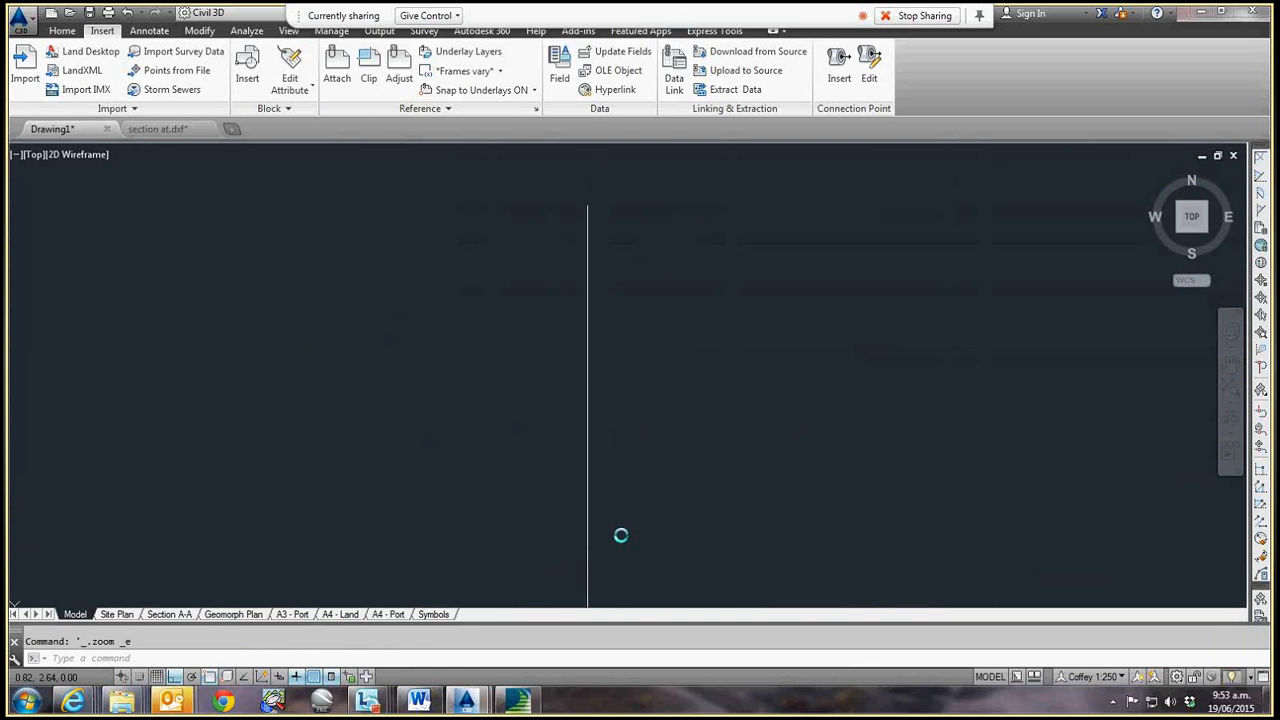
pyautogui.click(548, 450)
pyautogui.click(821, 532)
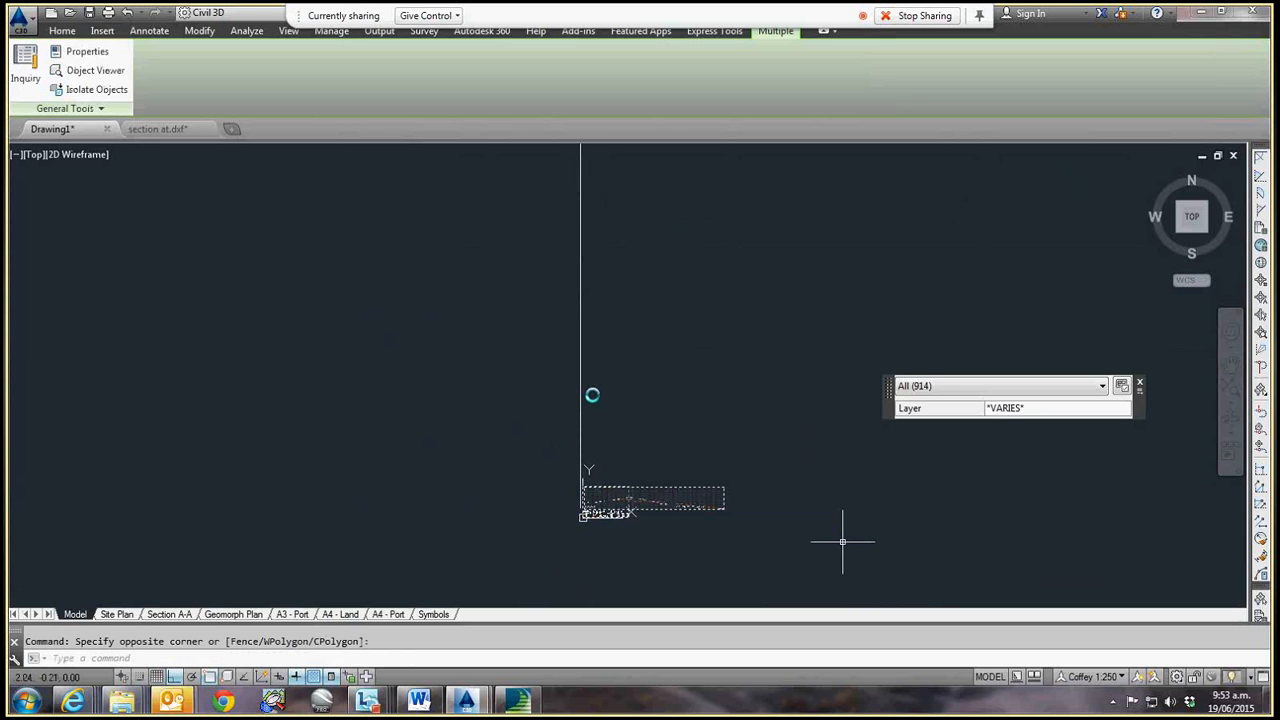
pyautogui.write('al')
pyautogui.press('Return')
pyautogui.scroll(8, 558, 472)
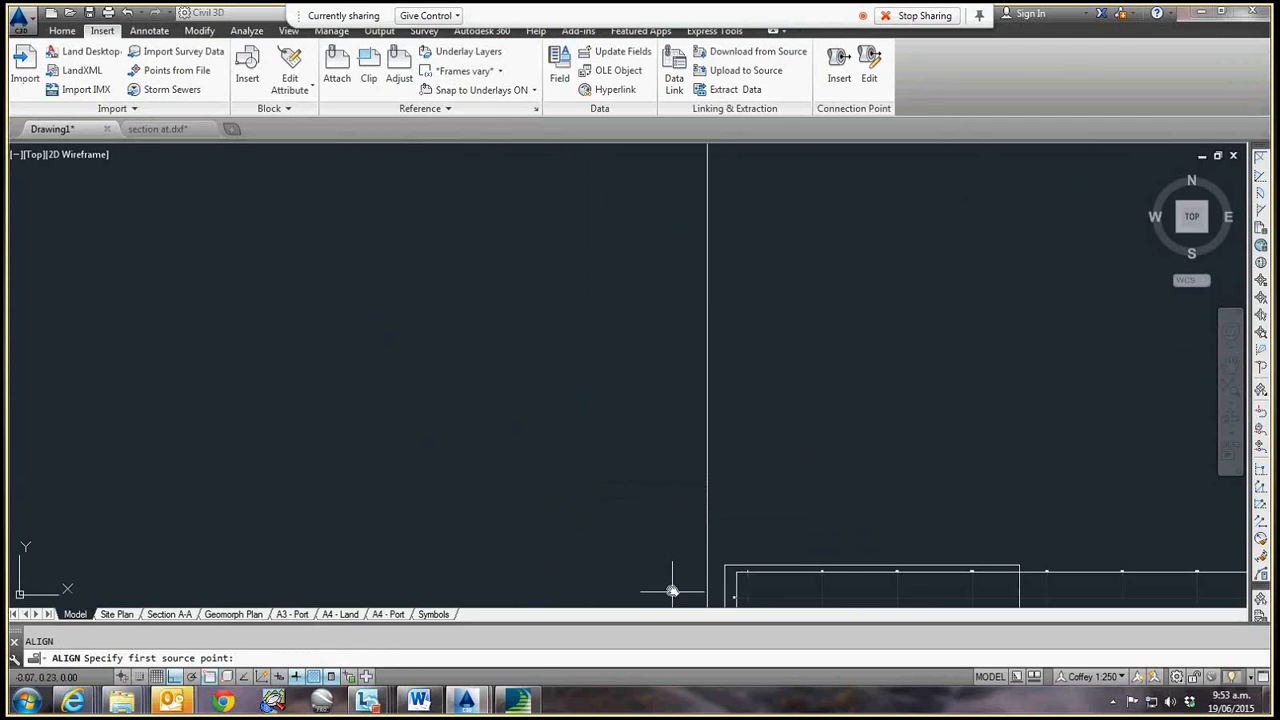
pyautogui.moveTo(672, 592); pyautogui.dragTo(458, 185, button='middle')
pyautogui.scroll(6, 467, 220)
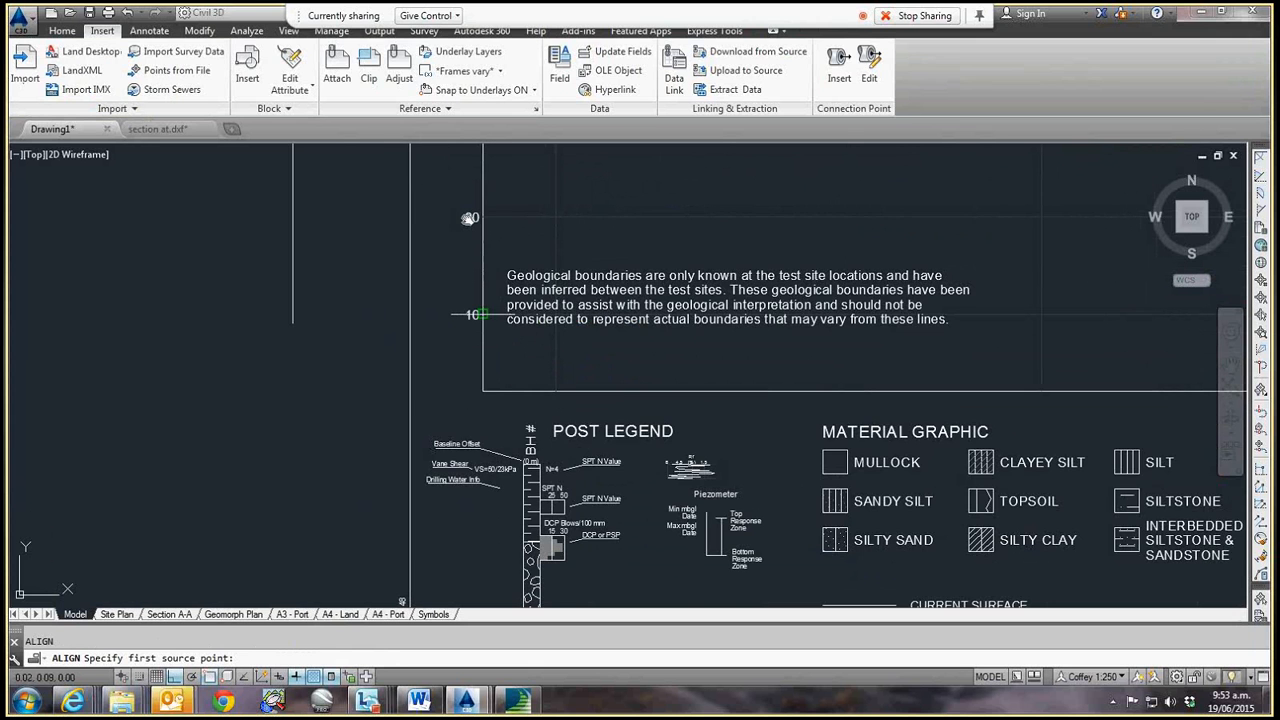
pyautogui.click(482, 314)
pyautogui.click(293, 323)
pyautogui.click(483, 217)
pyautogui.scroll(-15, 434, 271)
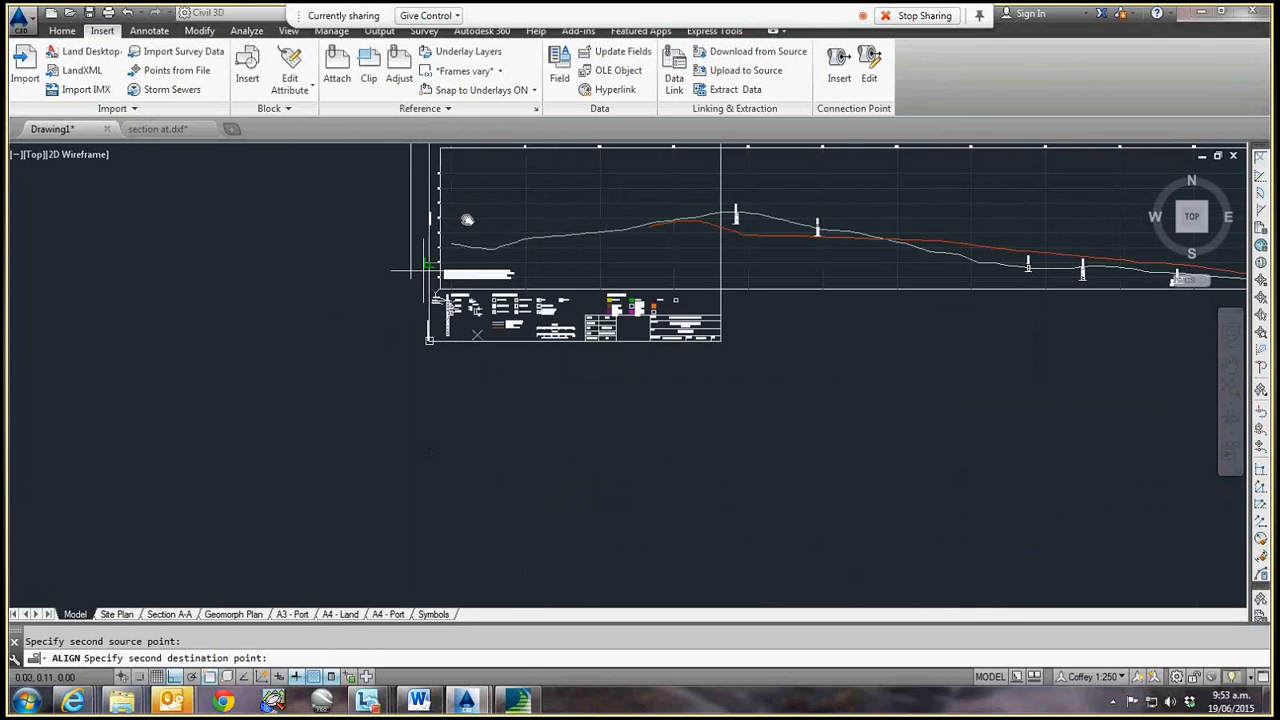
pyautogui.moveTo(430, 291); pyautogui.dragTo(459, 598, button='middle')
pyautogui.moveTo(510, 232); pyautogui.dragTo(505, 505, button='middle')
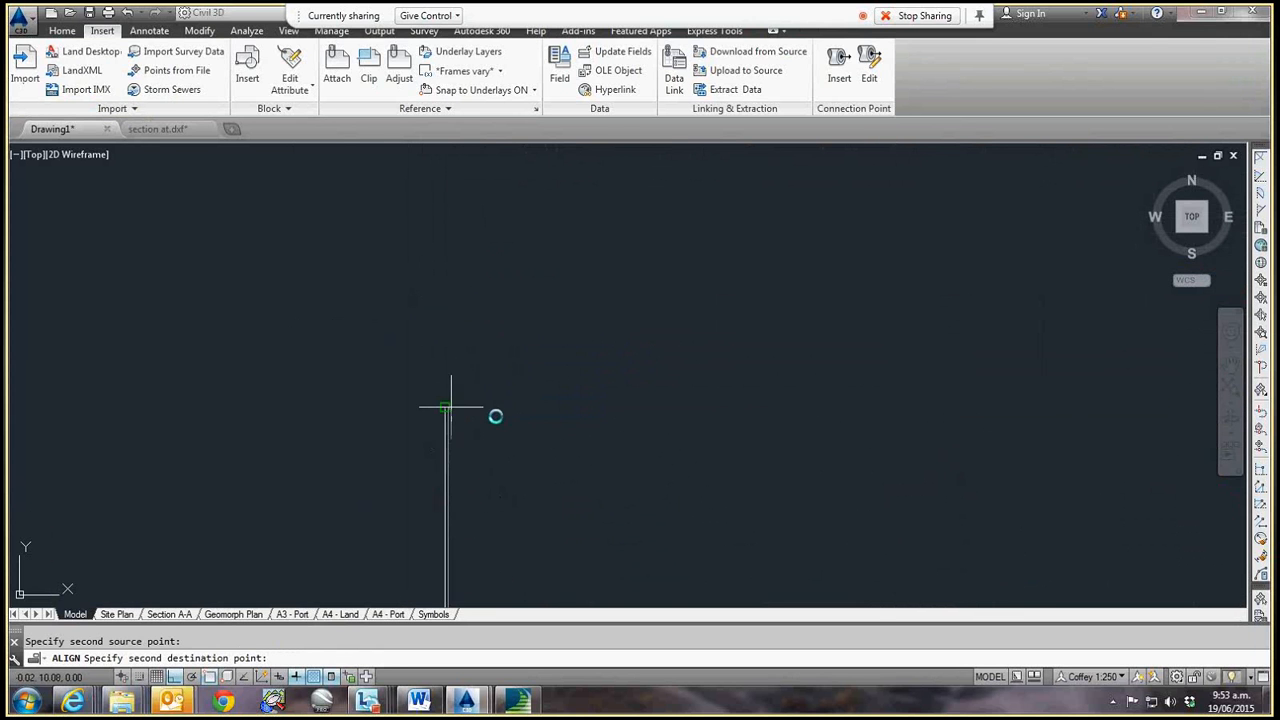
pyautogui.click(447, 407)
pyautogui.press('Return')
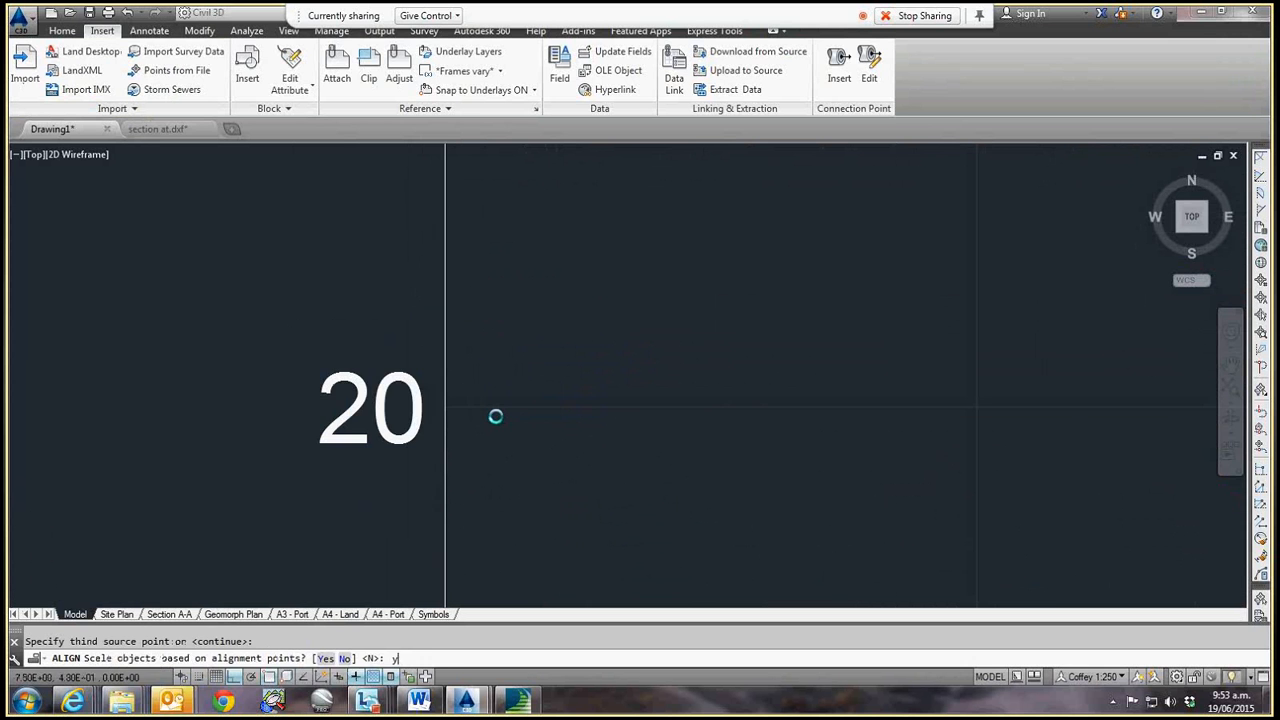
pyautogui.write('y')
pyautogui.press('Return')
pyautogui.middleClick(717, 386)
pyautogui.middleClick(717, 386)
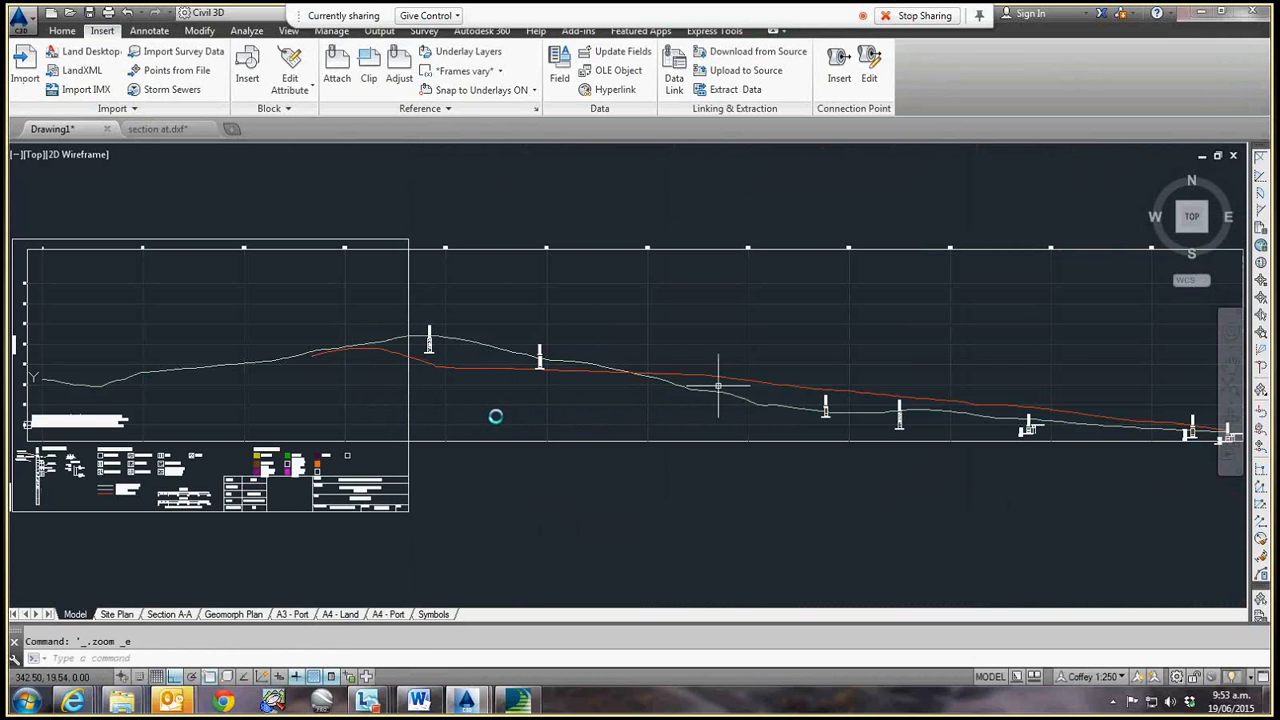
# - In the section at.dxf drawing, add the water level symbols at TP15/01 and TP16/01 to the current selection
pyautogui.click(164, 130)
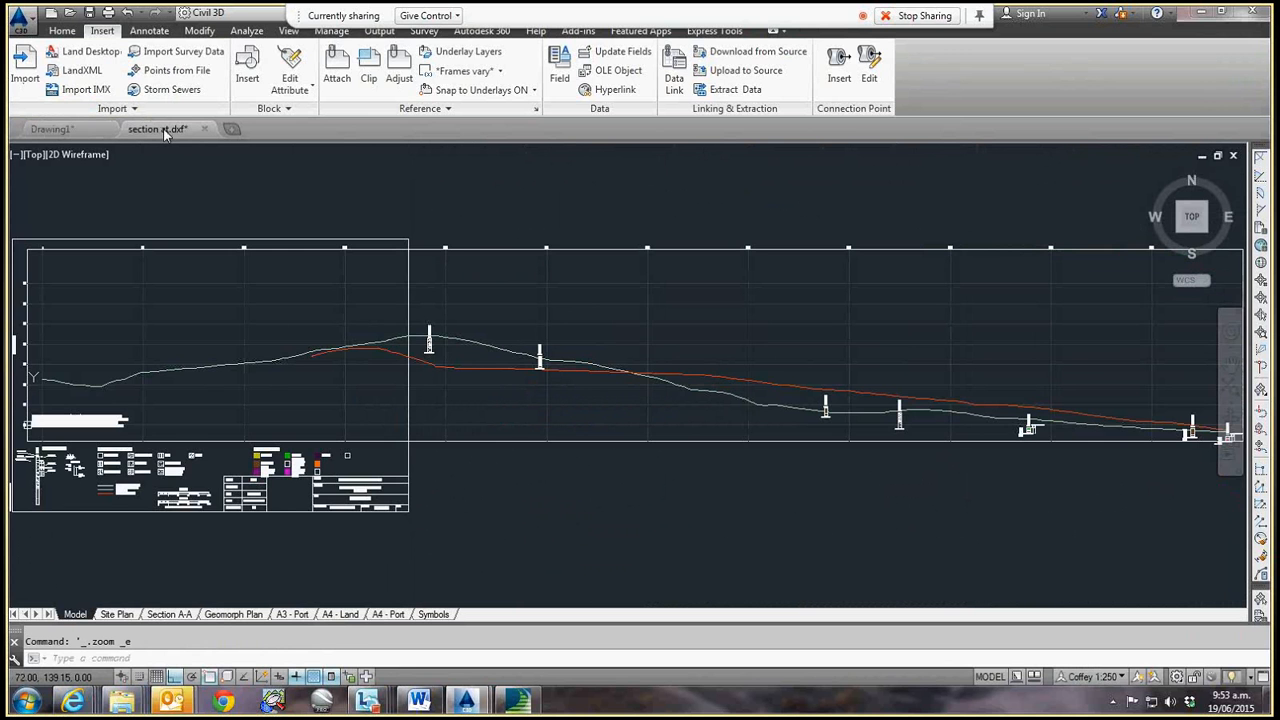
pyautogui.scroll(-10, 503, 292)
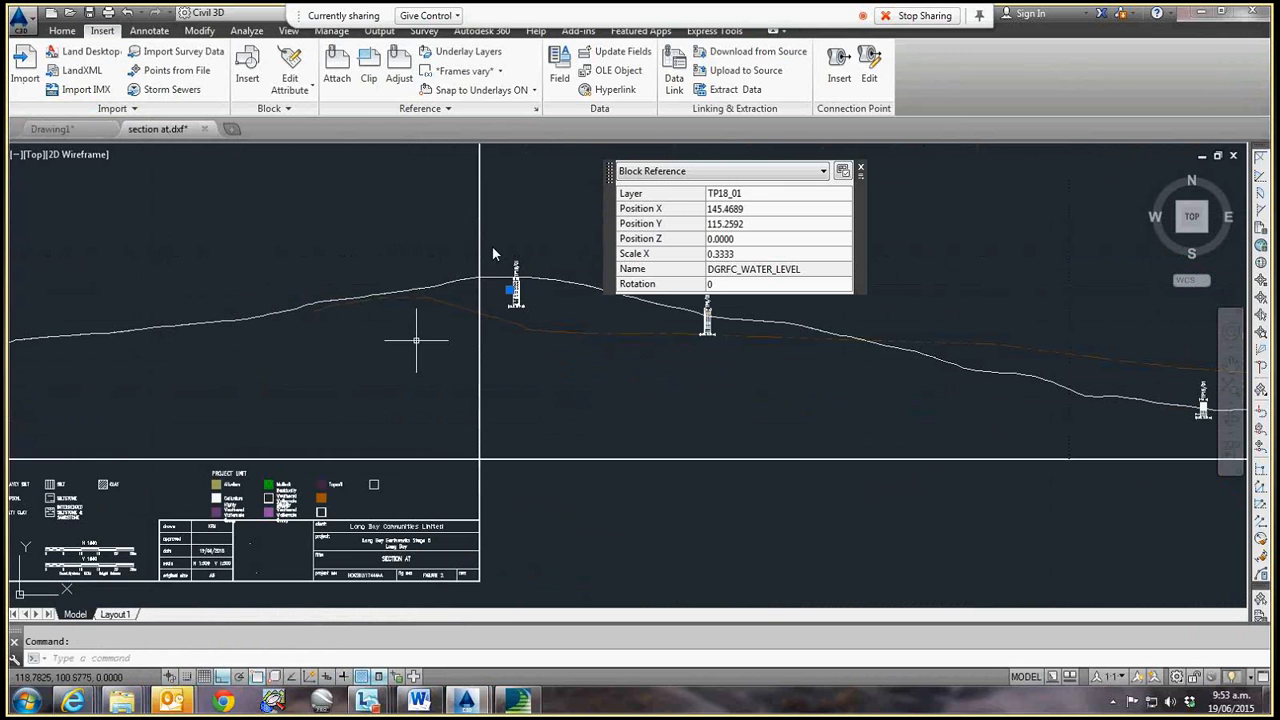
pyautogui.moveTo(689, 378); pyautogui.dragTo(555, 422, button='middle')
pyautogui.scroll(4, 555, 420)
pyautogui.moveTo(692, 388); pyautogui.dragTo(249, 374, button='middle')
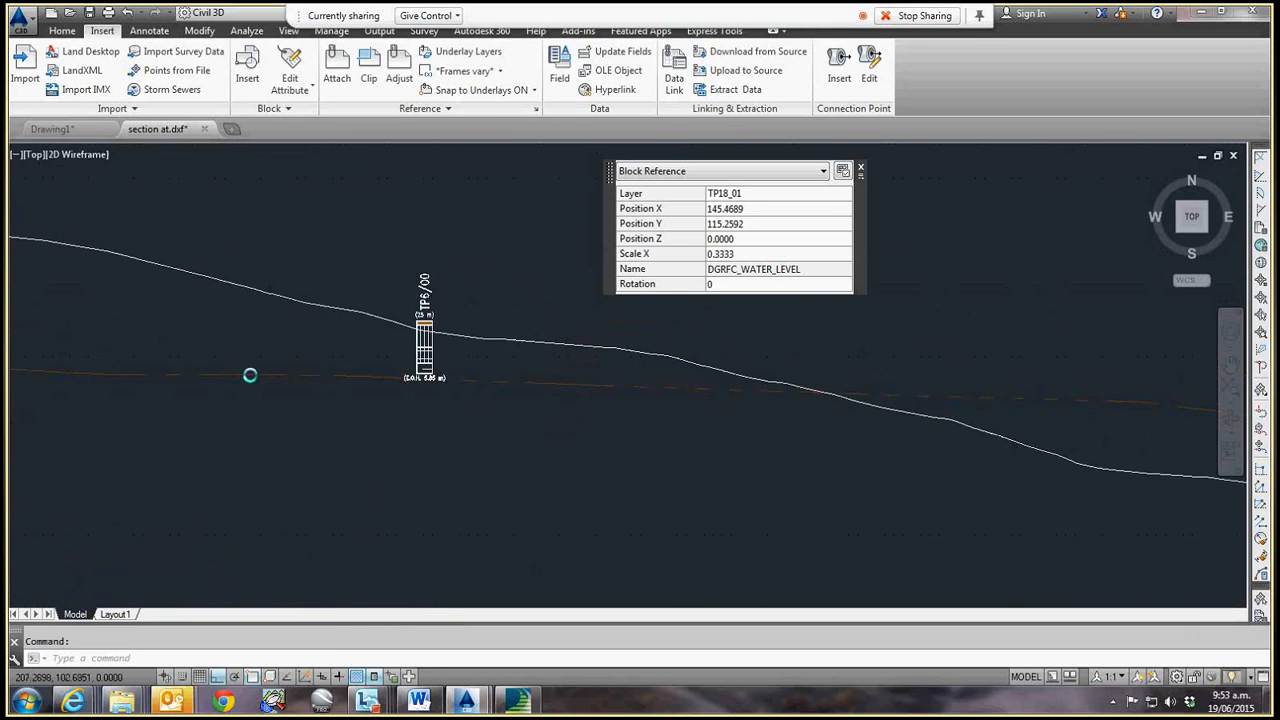
pyautogui.moveTo(799, 517); pyautogui.dragTo(399, 392, button='middle')
pyautogui.scroll(6, 1043, 416)
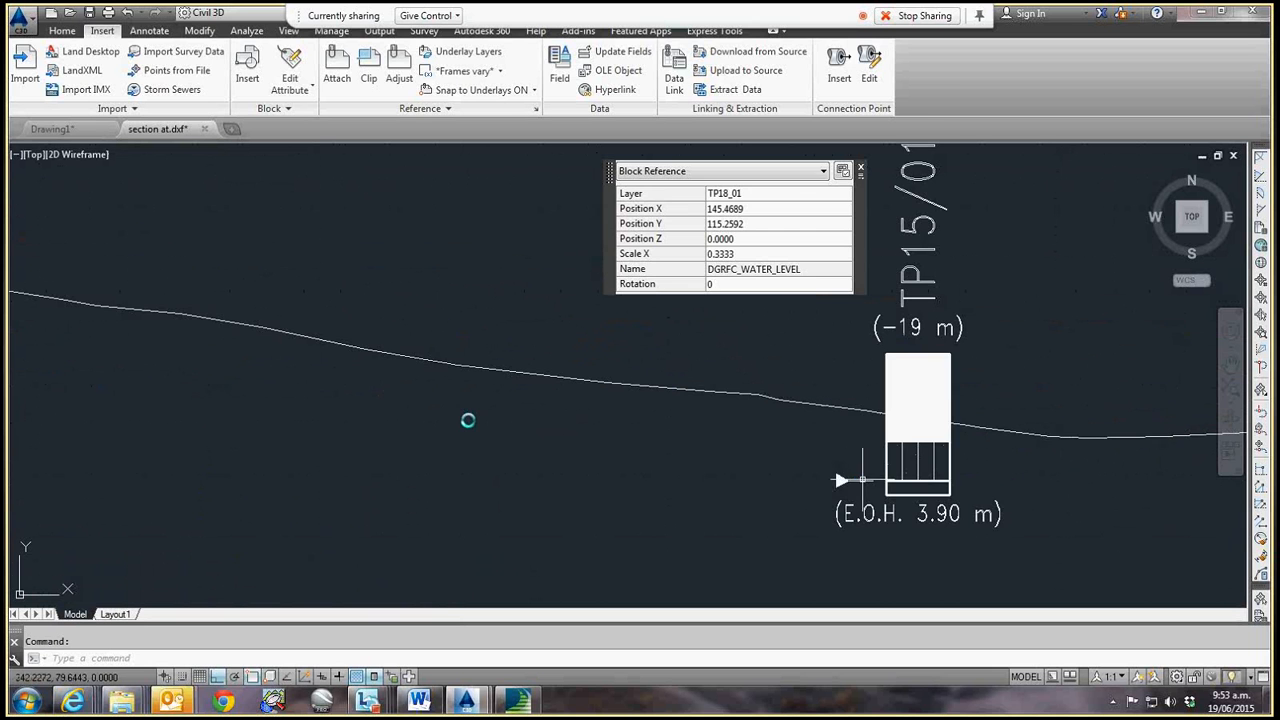
pyautogui.click(841, 478)
pyautogui.scroll(-6, 715, 467)
pyautogui.moveTo(718, 474); pyautogui.dragTo(456, 453, button='middle')
pyautogui.scroll(4, 885, 468)
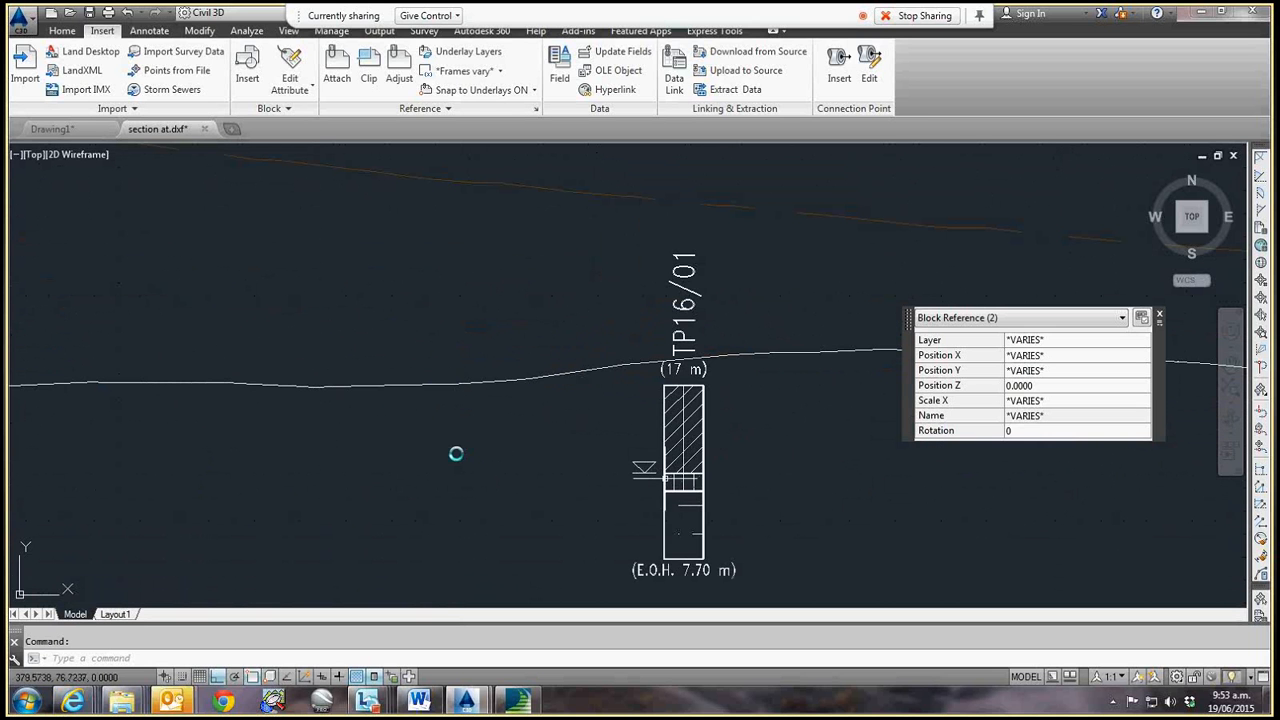
pyautogui.click(644, 472)
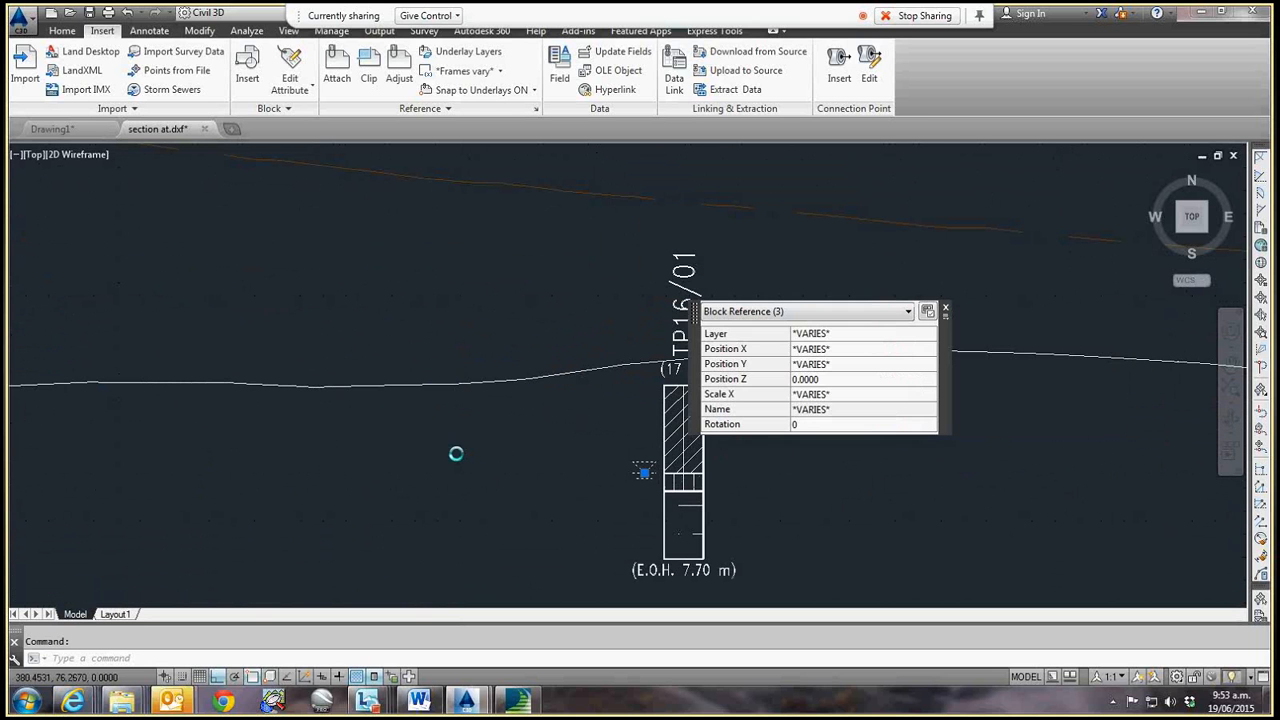
# - Add the water level symbols at HA05/11 and the last hole log at the section's far end to the selection
pyautogui.scroll(-6, 644, 472)
pyautogui.scroll(4, 1070, 482)
pyautogui.click(868, 520)
pyautogui.scroll(-4, 874, 520)
pyautogui.moveTo(961, 534); pyautogui.dragTo(349, 491, button='middle')
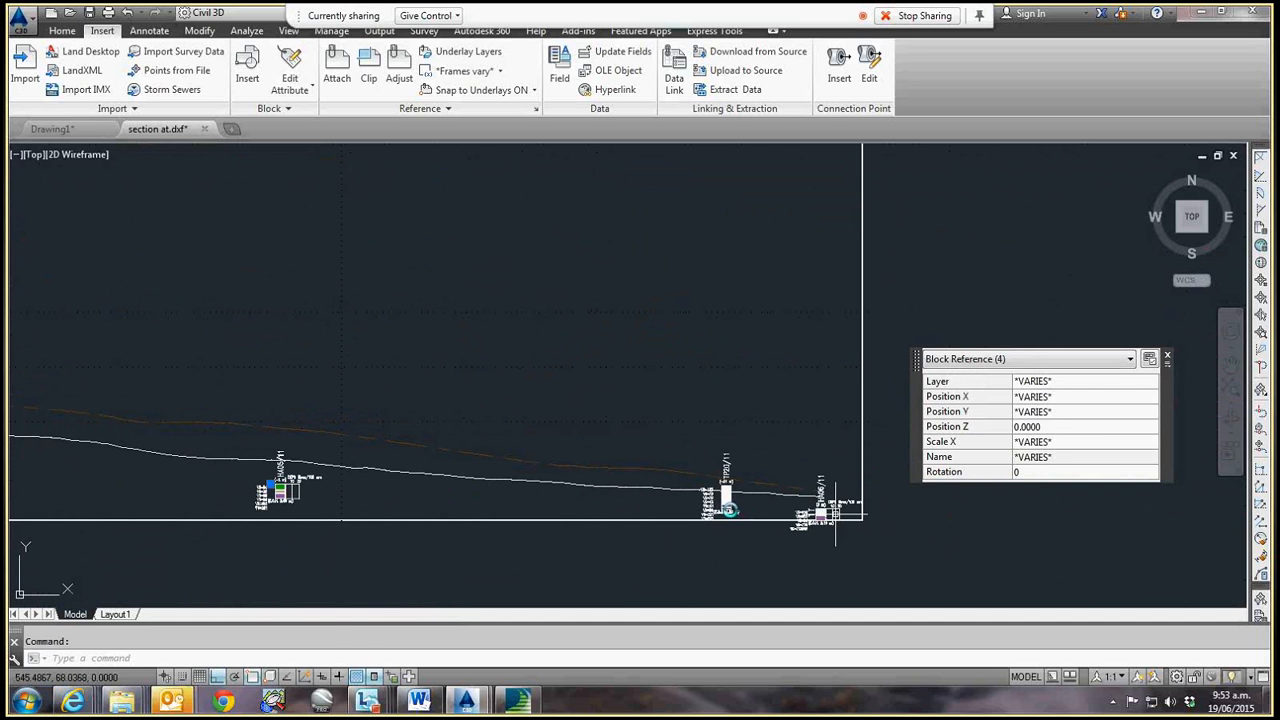
pyautogui.scroll(3, 828, 515)
pyautogui.click(773, 522)
pyautogui.click(757, 480)
pyautogui.scroll(-2, 680, 486)
pyautogui.moveTo(680, 486); pyautogui.dragTo(446, 455, button='middle')
pyautogui.scroll(-5, 582, 485)
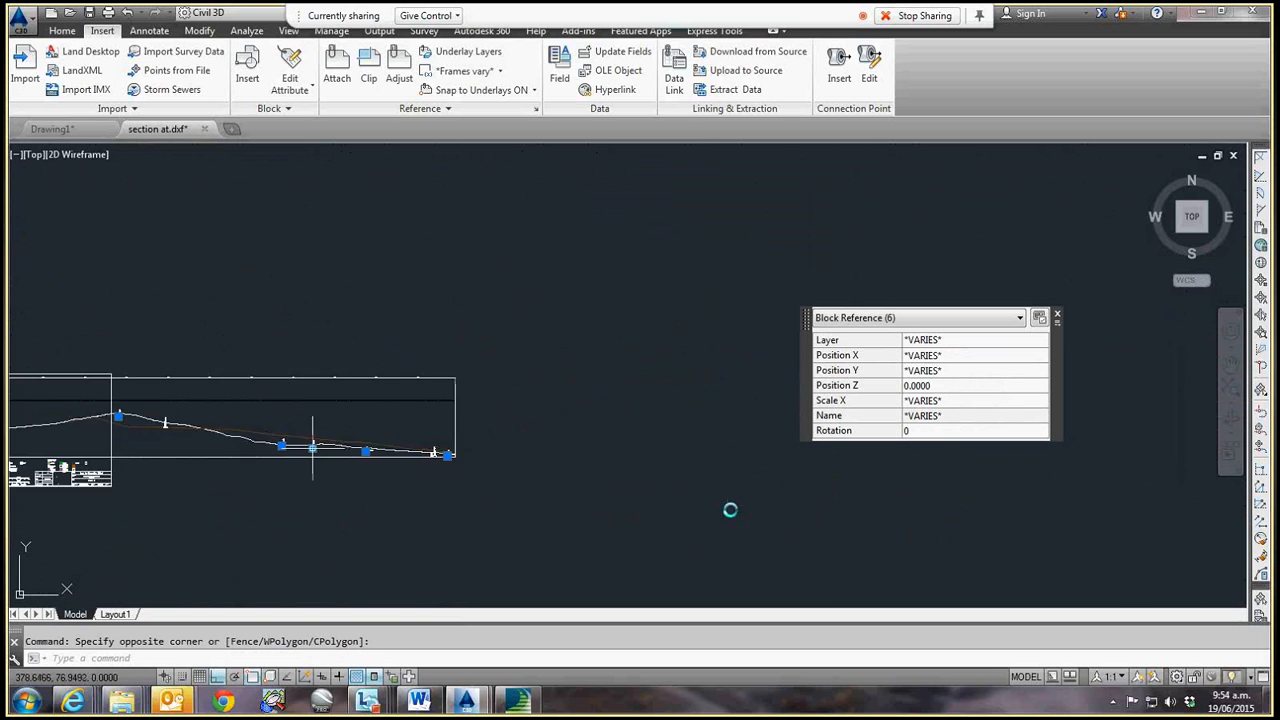
# - Add the section frame's left and bottom border lines to the selection and copy everything into Drawing1 below the section
pyautogui.moveTo(312, 448); pyautogui.dragTo(614, 450, button='middle')
pyautogui.scroll(4, 456, 422)
pyautogui.moveTo(483, 453); pyautogui.dragTo(691, 442, button='middle')
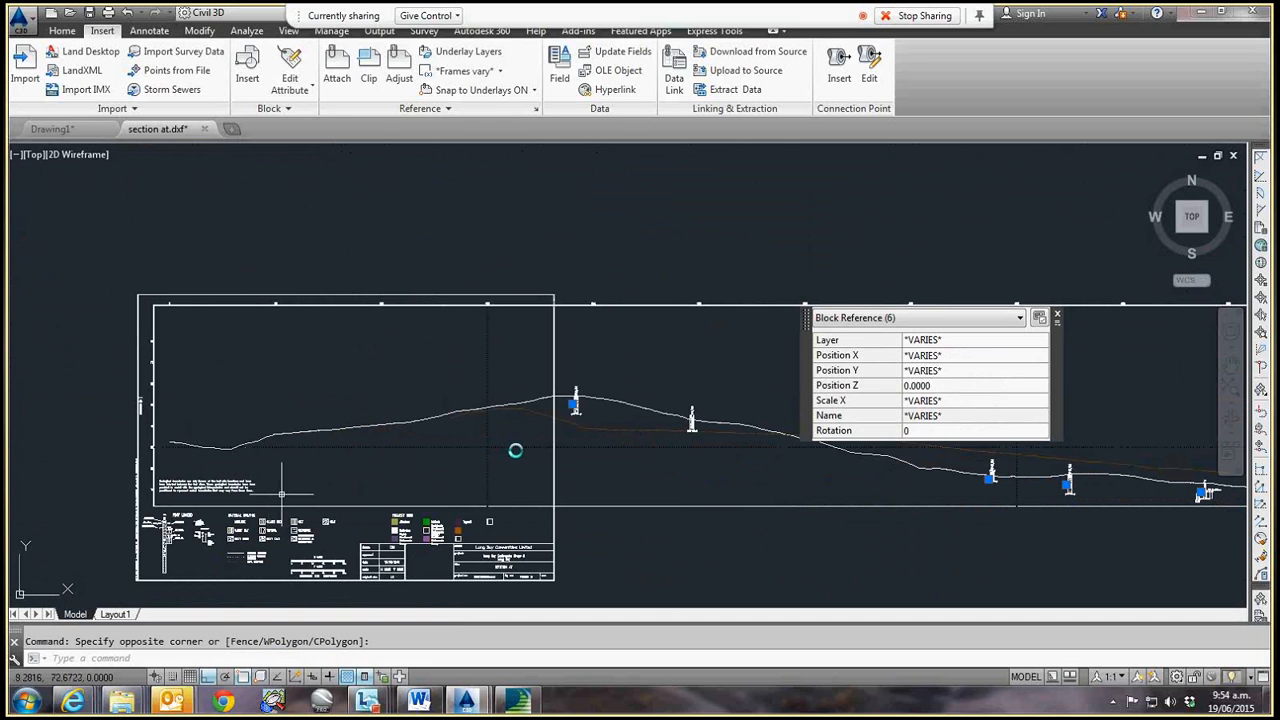
pyautogui.scroll(2, 290, 490)
pyautogui.scroll(2, 128, 512)
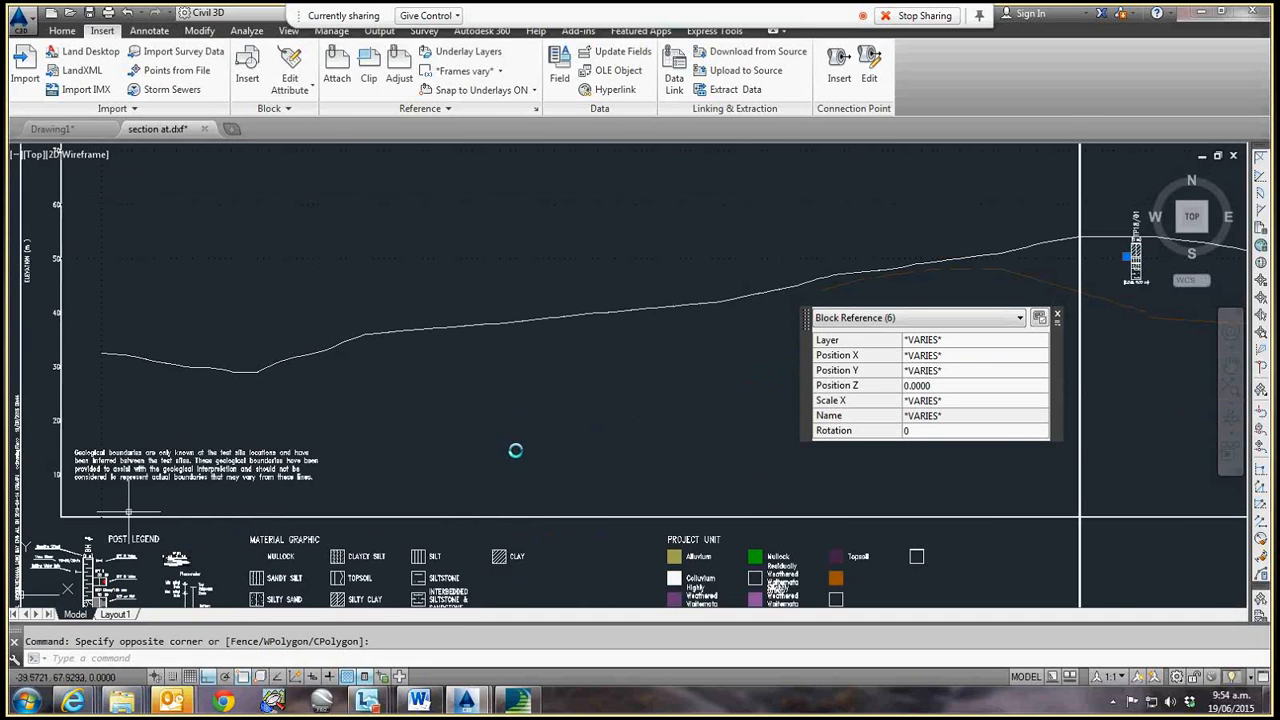
pyautogui.click(350, 455)
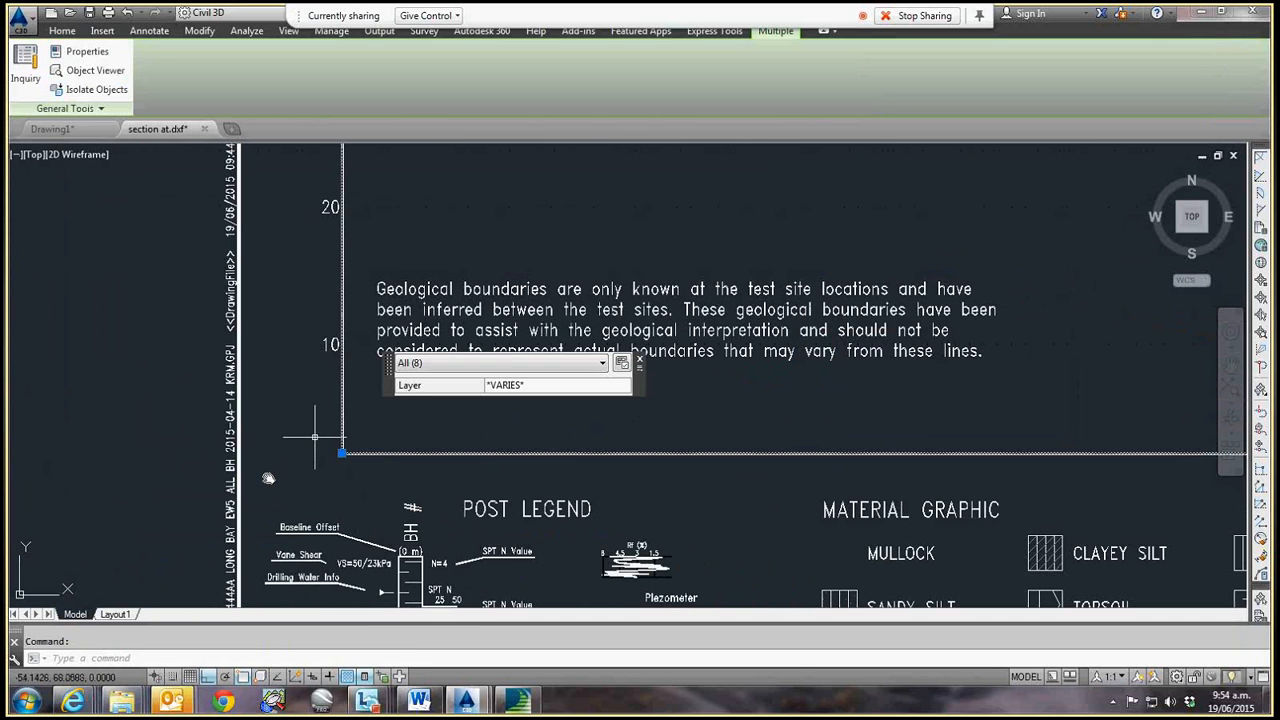
pyautogui.hotkey('ctrl', 'c')
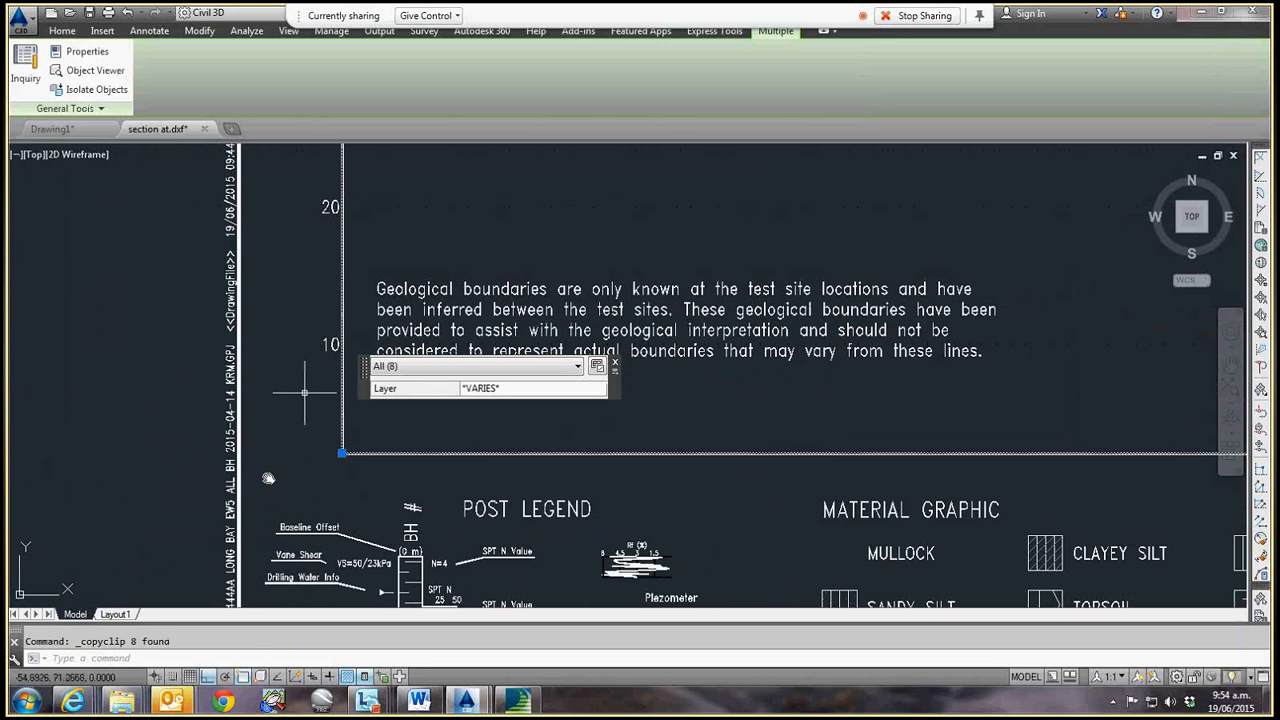
pyautogui.click(55, 129)
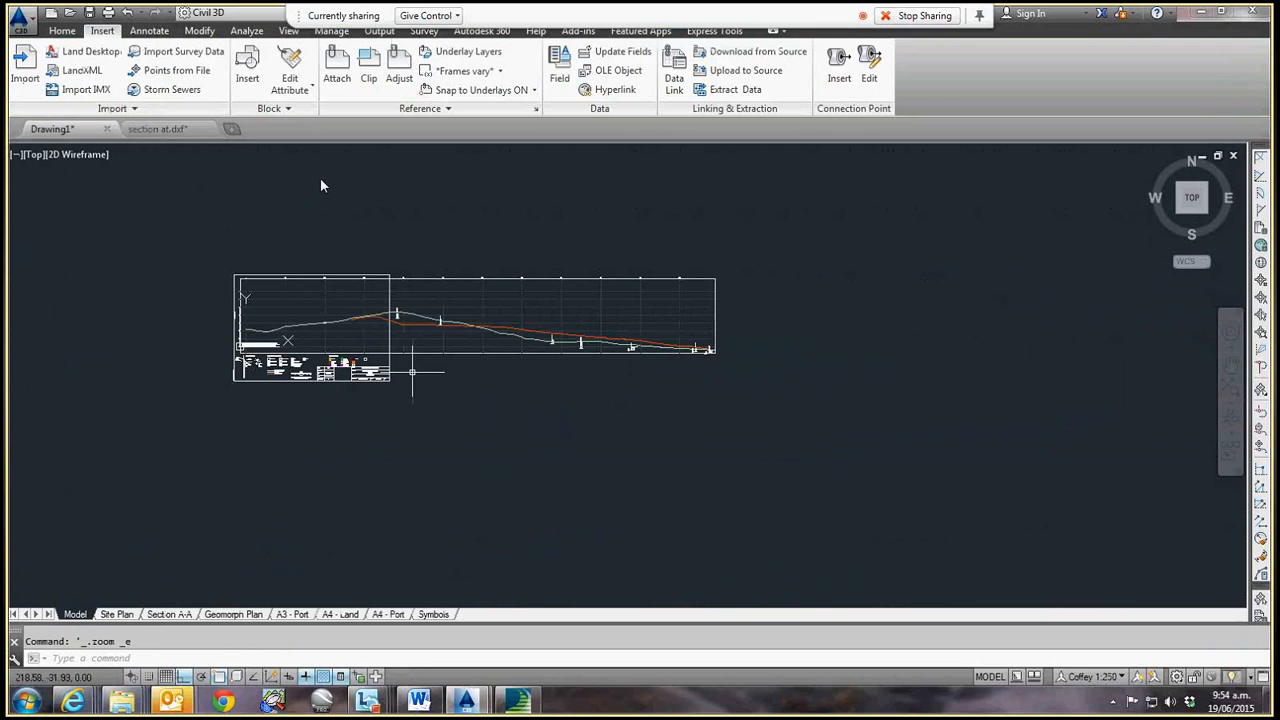
pyautogui.hotkey('ctrl', 'v')
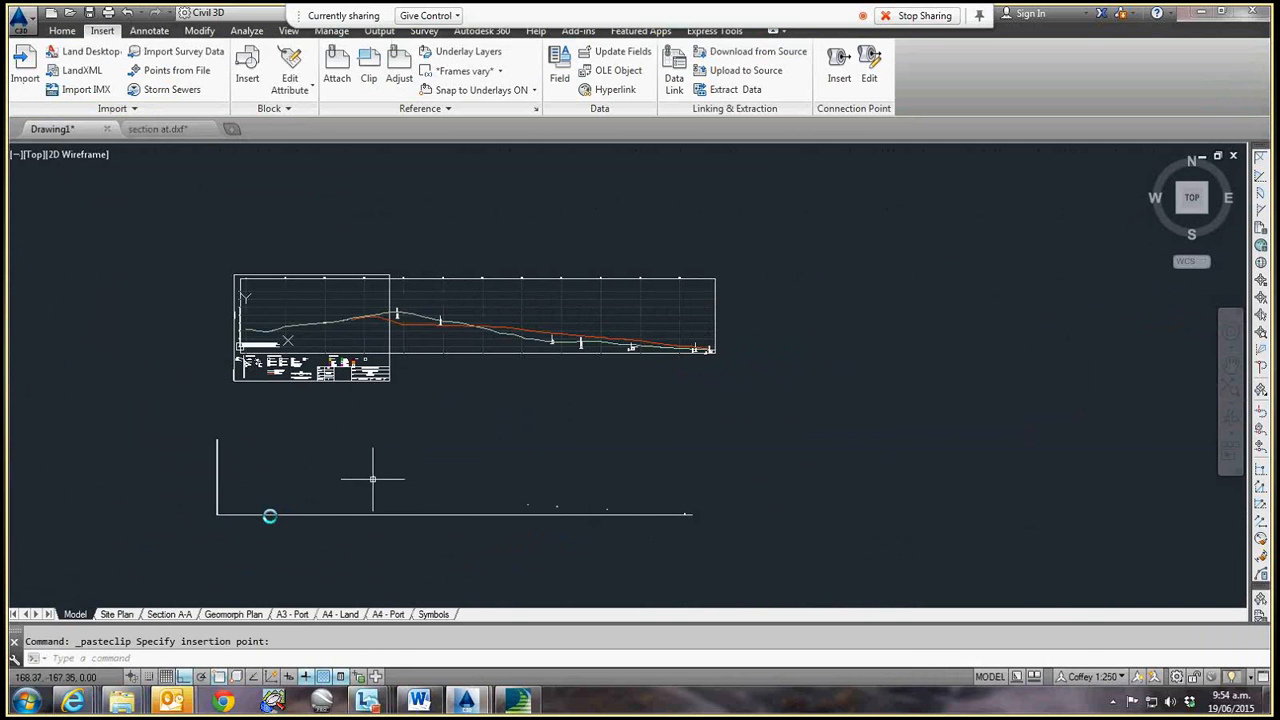
# - Copy the six pasted water level symbols onto the rescaled section, using the two frames' lower-left corners as base and destination points
pyautogui.click(372, 479)
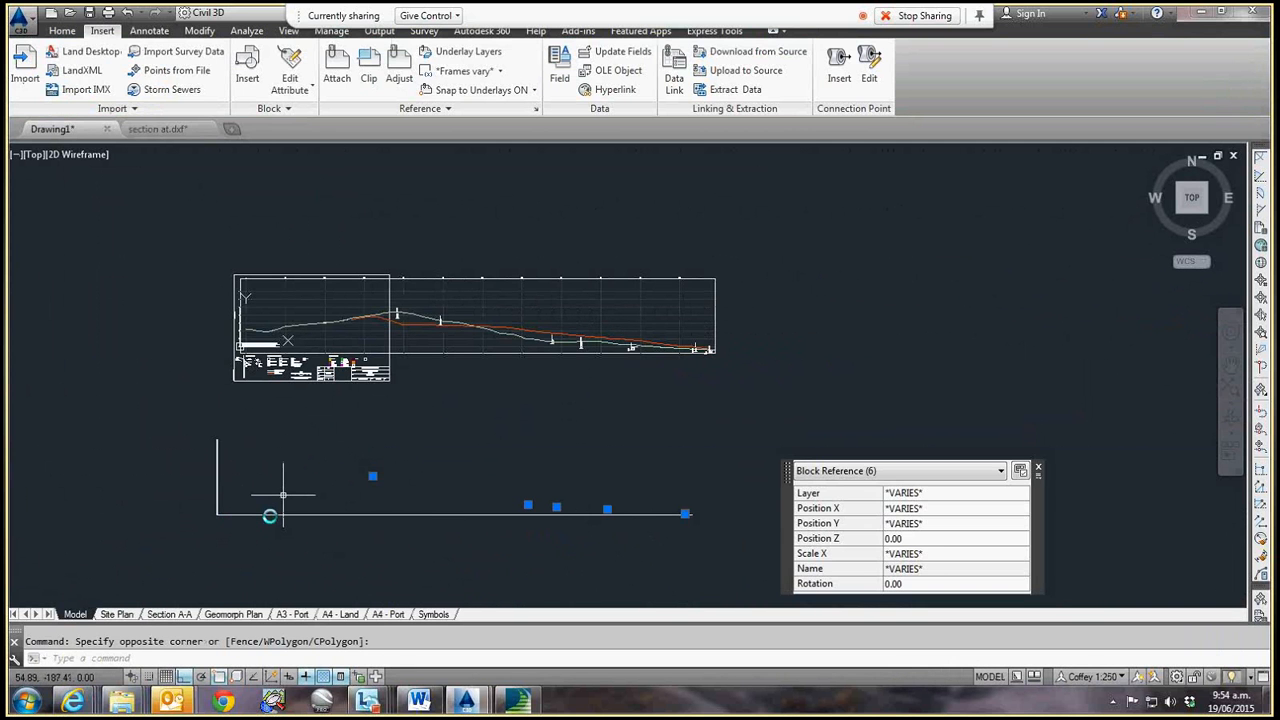
pyautogui.press('Return')
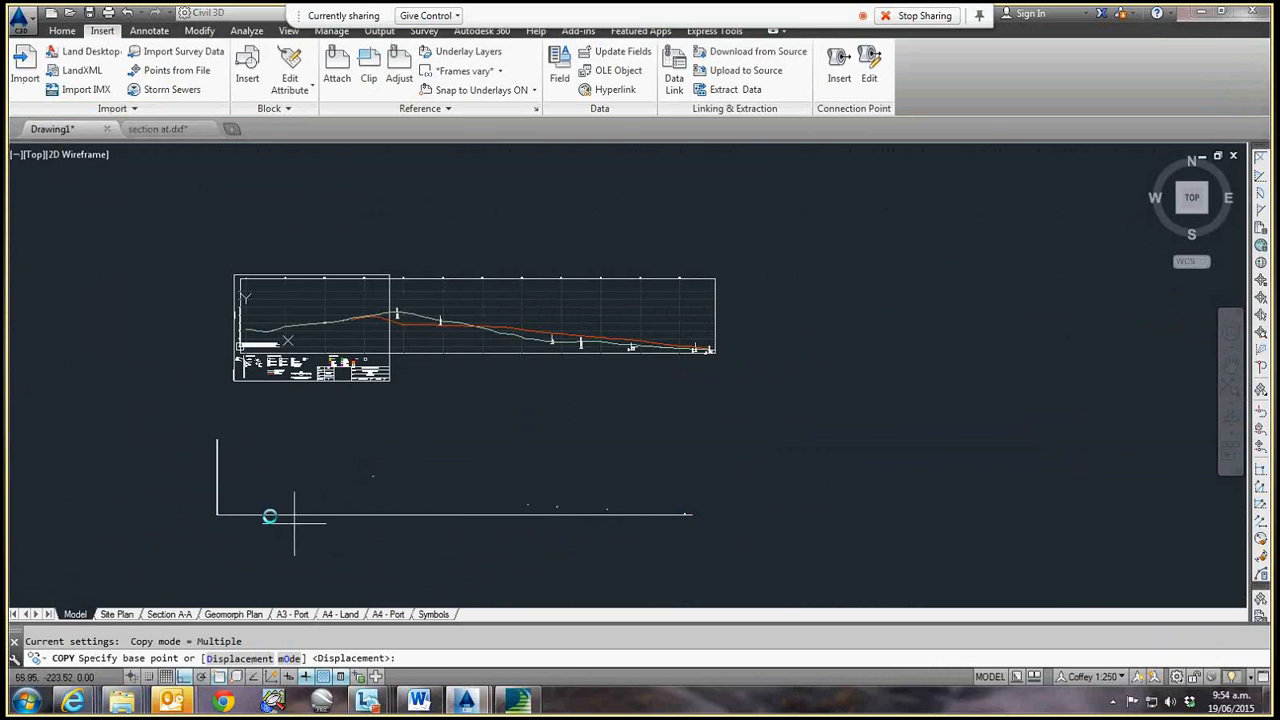
pyautogui.scroll(2, 228, 512)
pyautogui.click(226, 516)
pyautogui.scroll(3, 234, 514)
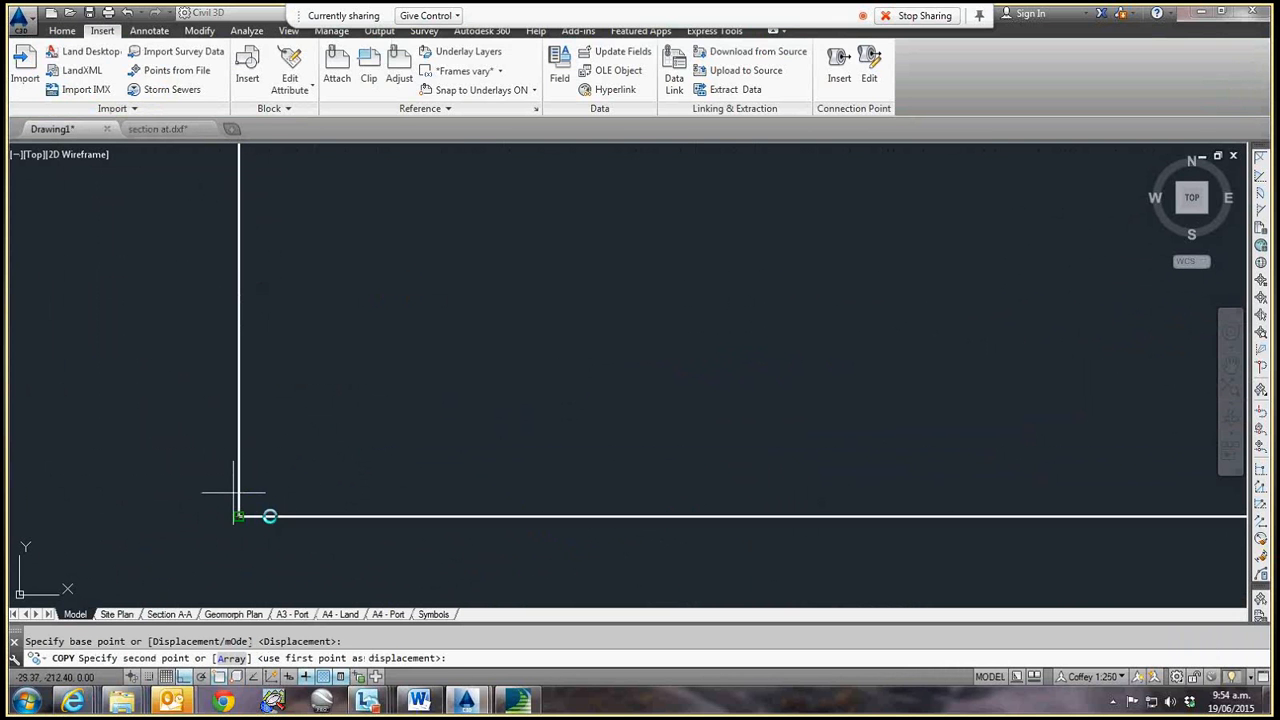
pyautogui.scroll(-3, 286, 366)
pyautogui.scroll(6, 328, 243)
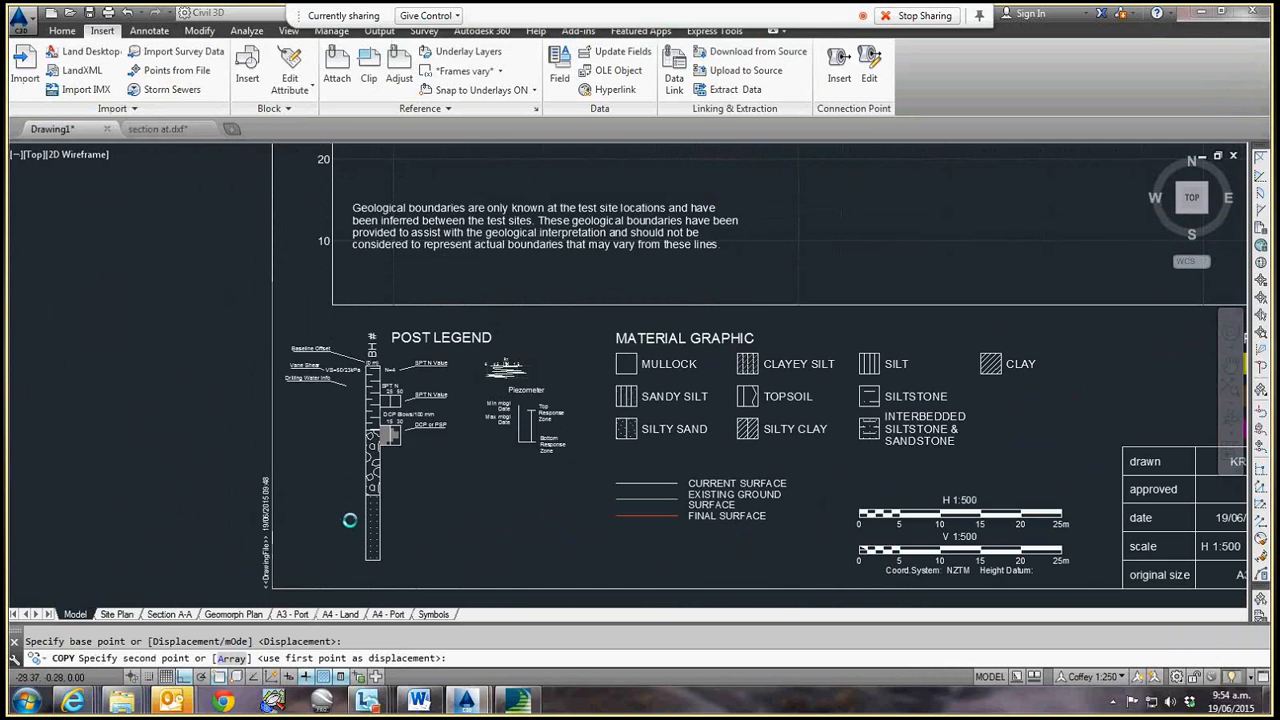
pyautogui.click(344, 338)
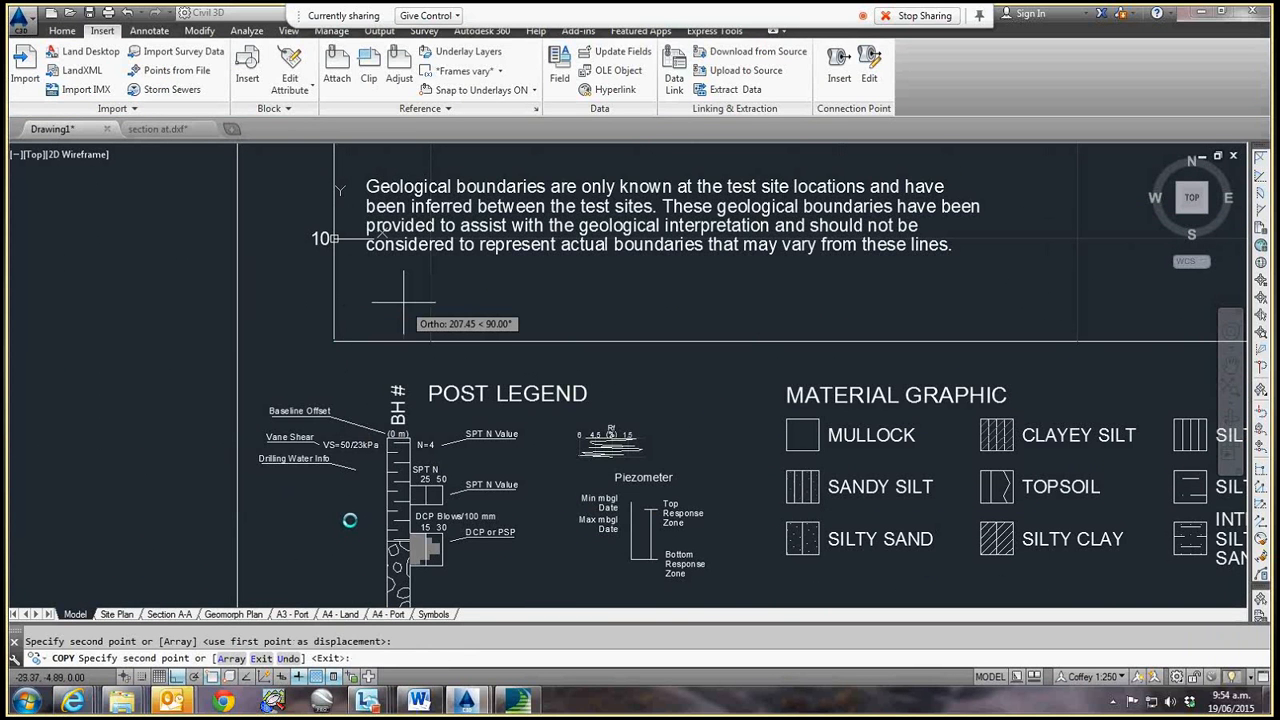
pyautogui.press('Escape')
# - Examine the placement of the copied water level symbols along the section from TP18/01 to HA05/11
pyautogui.scroll(-6, 404, 302)
pyautogui.scroll(6, 586, 288)
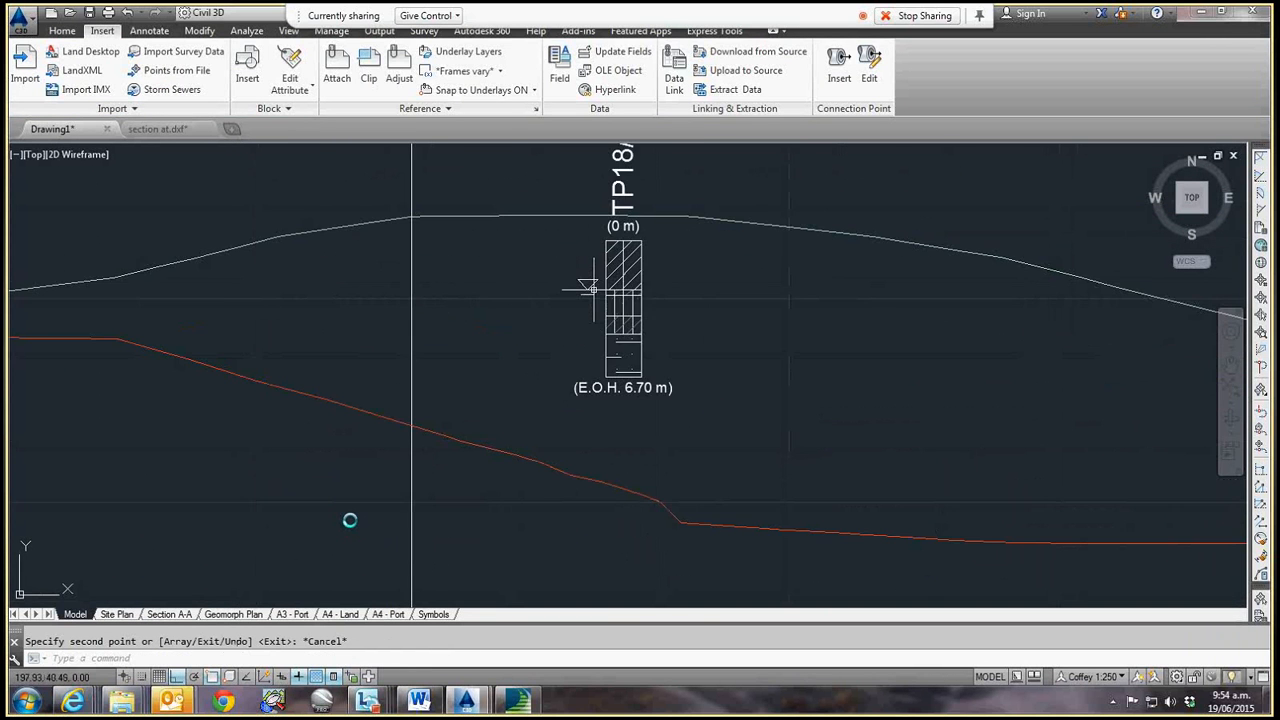
pyautogui.moveTo(591, 289); pyautogui.dragTo(413, 290, button='middle')
pyautogui.scroll(-5, 413, 290)
pyautogui.moveTo(919, 401); pyautogui.dragTo(410, 393, button='middle')
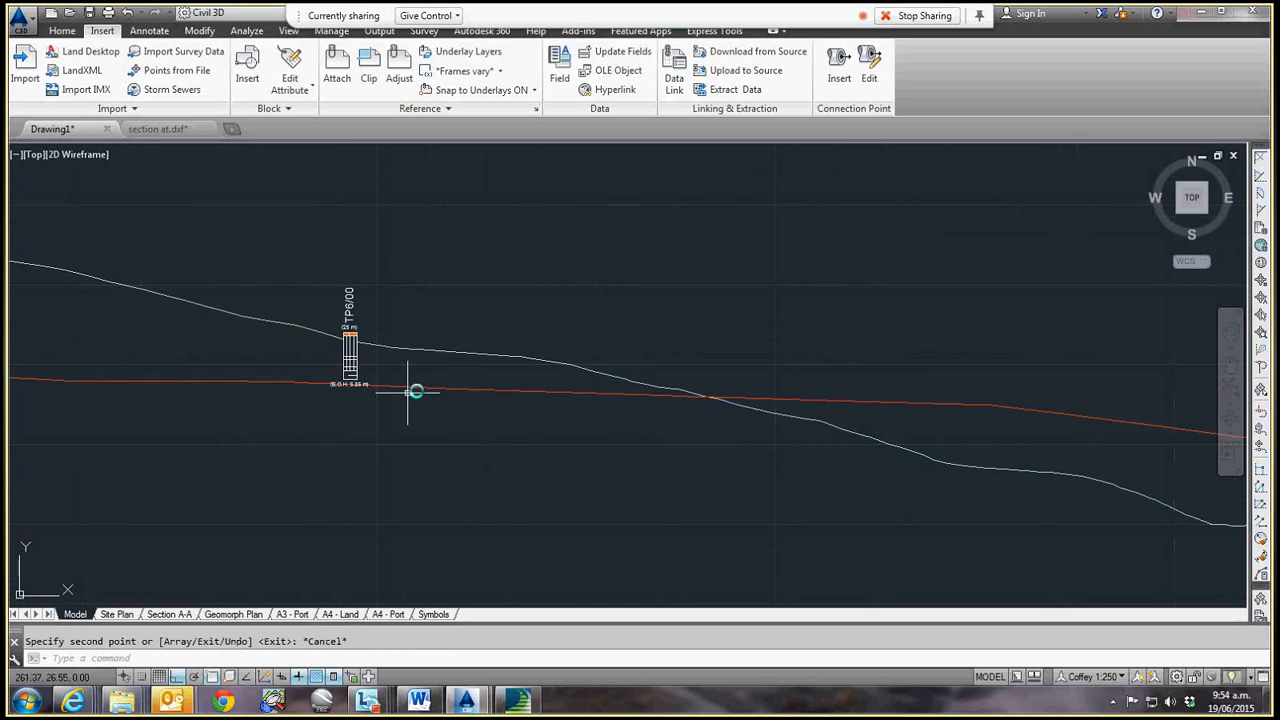
pyautogui.moveTo(845, 511)
pyautogui.mouseDown(button='middle')
pyautogui.moveTo(362, 386)
pyautogui.moveTo(102, 361)
pyautogui.mouseUp(button='middle')
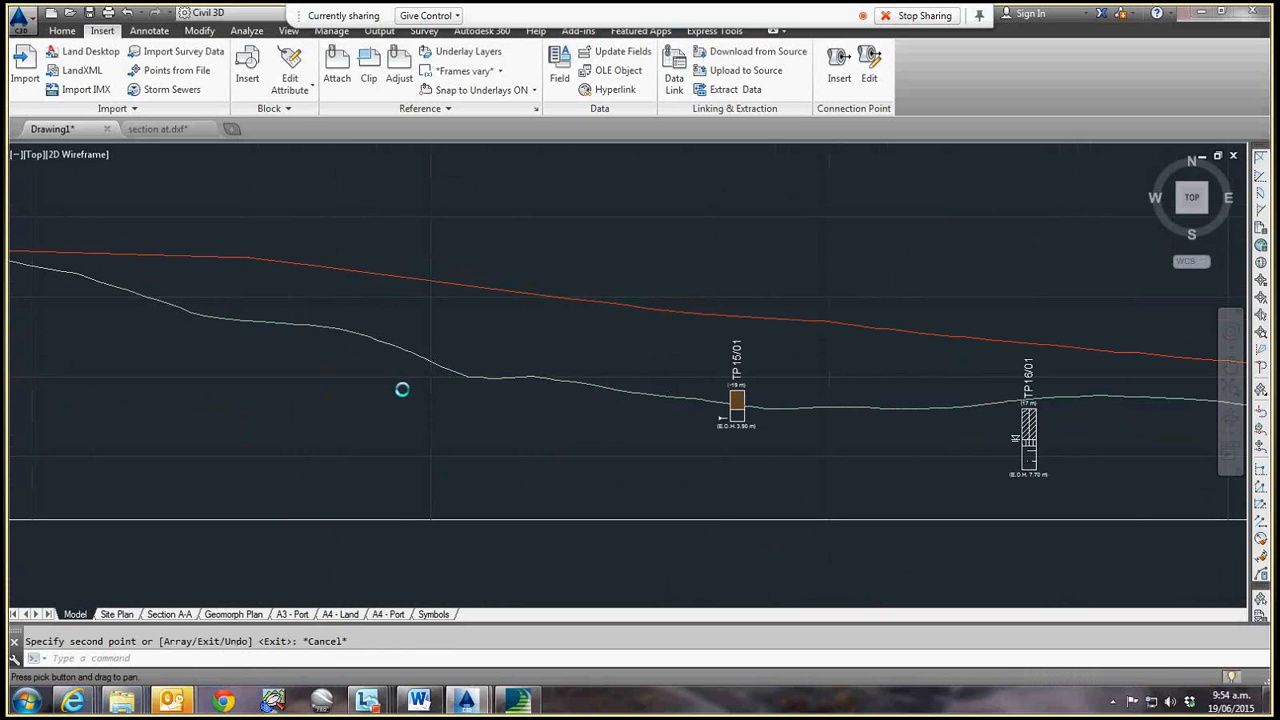
pyautogui.scroll(3, 876, 430)
pyautogui.moveTo(876, 430); pyautogui.dragTo(506, 437, button='middle')
pyautogui.moveTo(948, 472); pyautogui.dragTo(546, 446, button='middle')
pyautogui.moveTo(842, 472); pyautogui.dragTo(547, 446, button='middle')
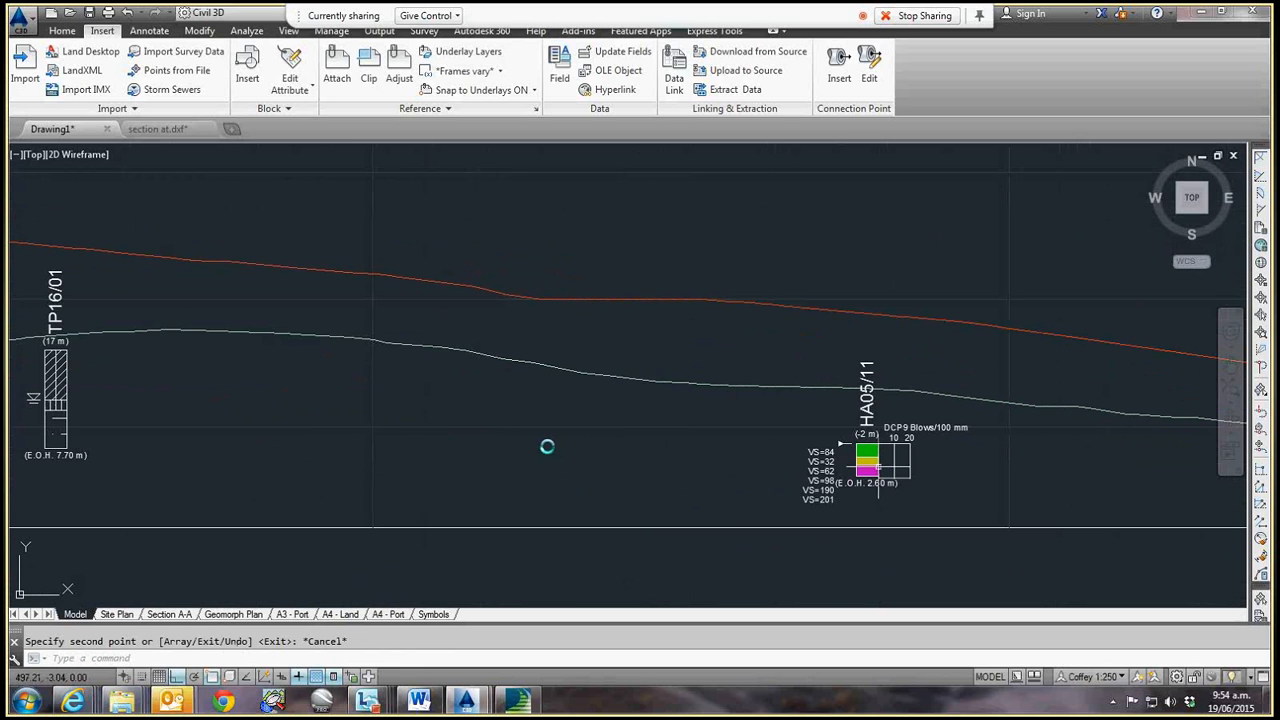
# - Select all solid hatches similar to the green one in the HA05/11 log and send them to the back
pyautogui.moveTo(878, 466); pyautogui.dragTo(677, 460, button='middle')
pyautogui.scroll(3, 677, 451)
pyautogui.click(656, 444)
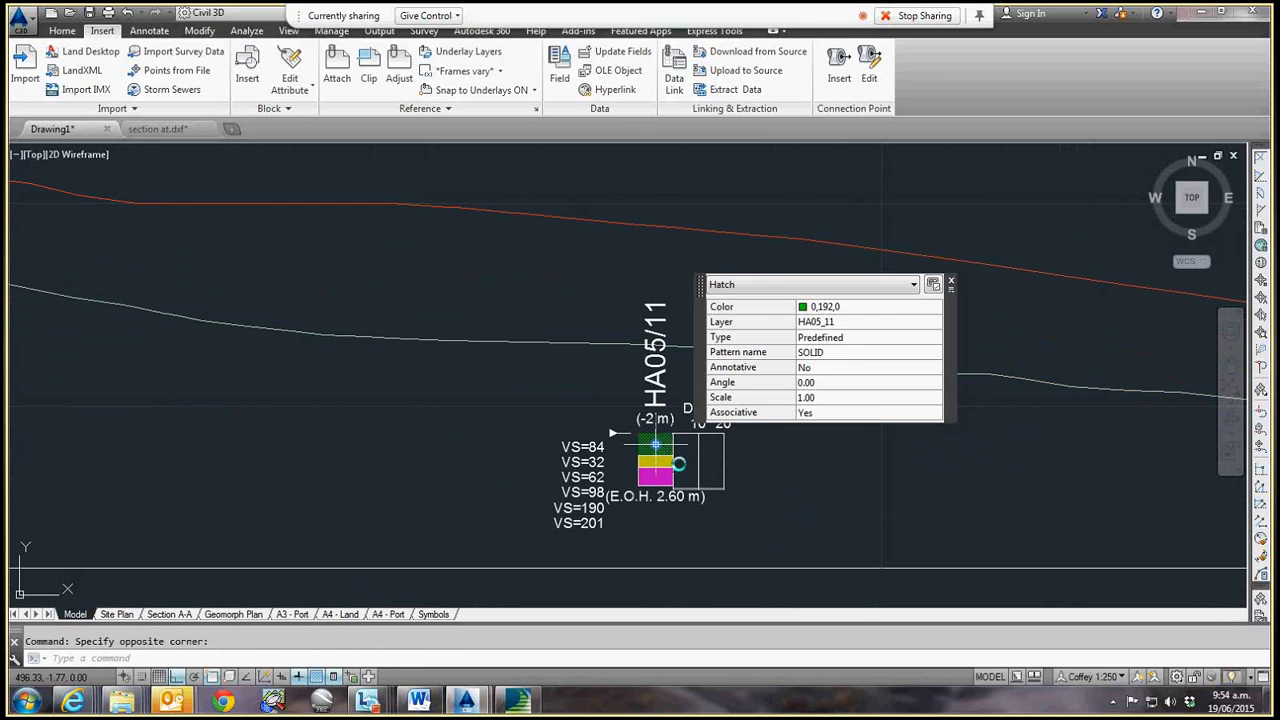
pyautogui.rightClick(738, 458)
pyautogui.click(806, 449)
pyautogui.rightClick(800, 458)
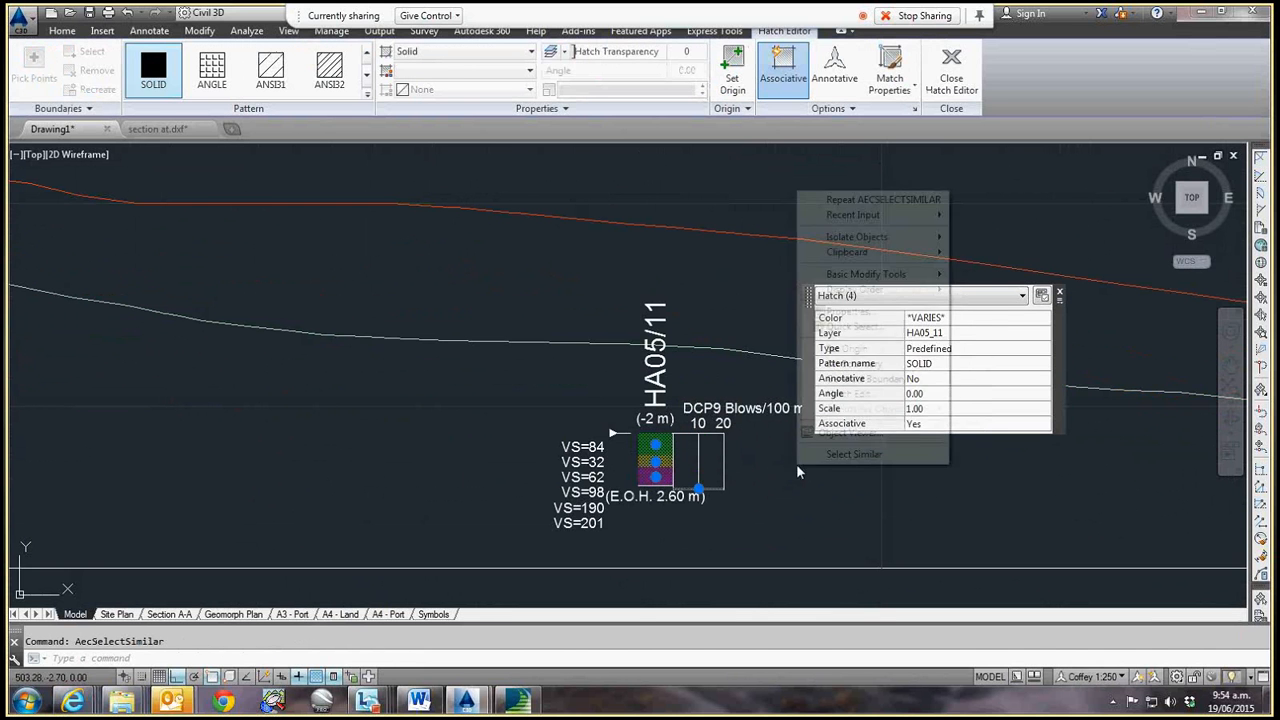
pyautogui.moveTo(880, 289)
pyautogui.click(990, 311)
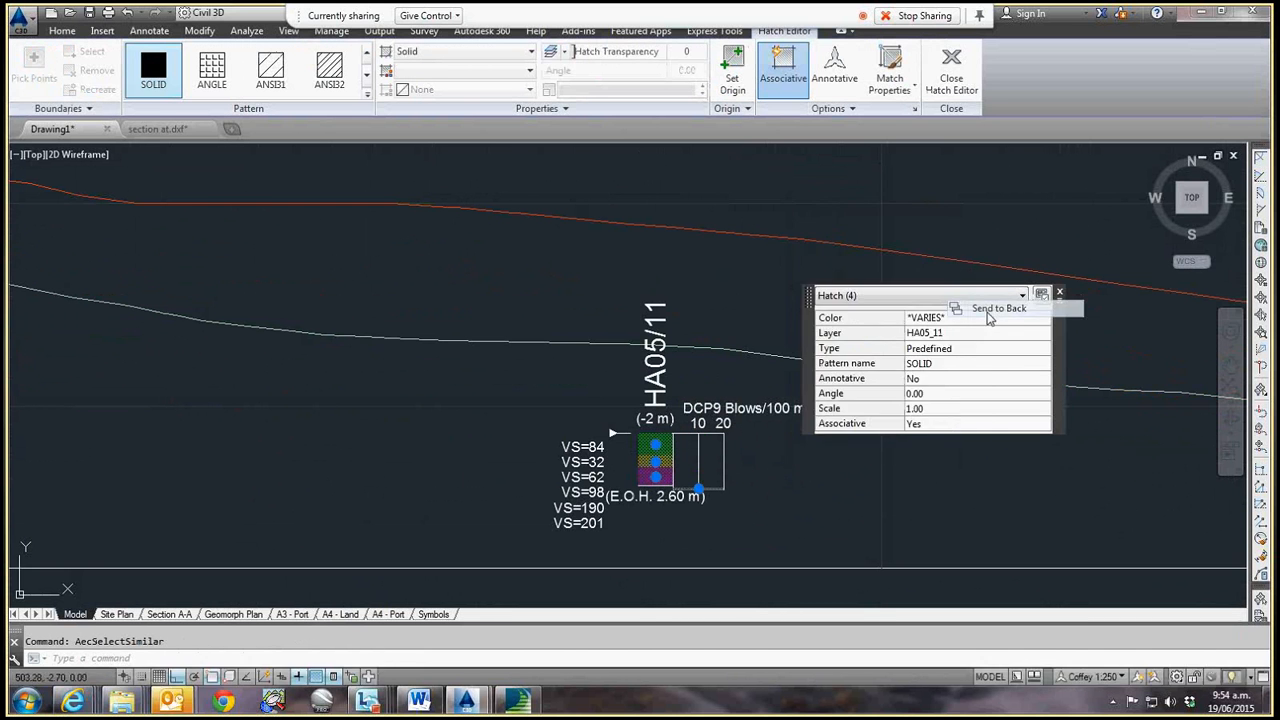
# - Select all splines similar to the pattern line in the HA05/11 log and bring them to the front
pyautogui.scroll(4, 650, 482)
pyautogui.moveTo(711, 460); pyautogui.dragTo(475, 448, button='middle')
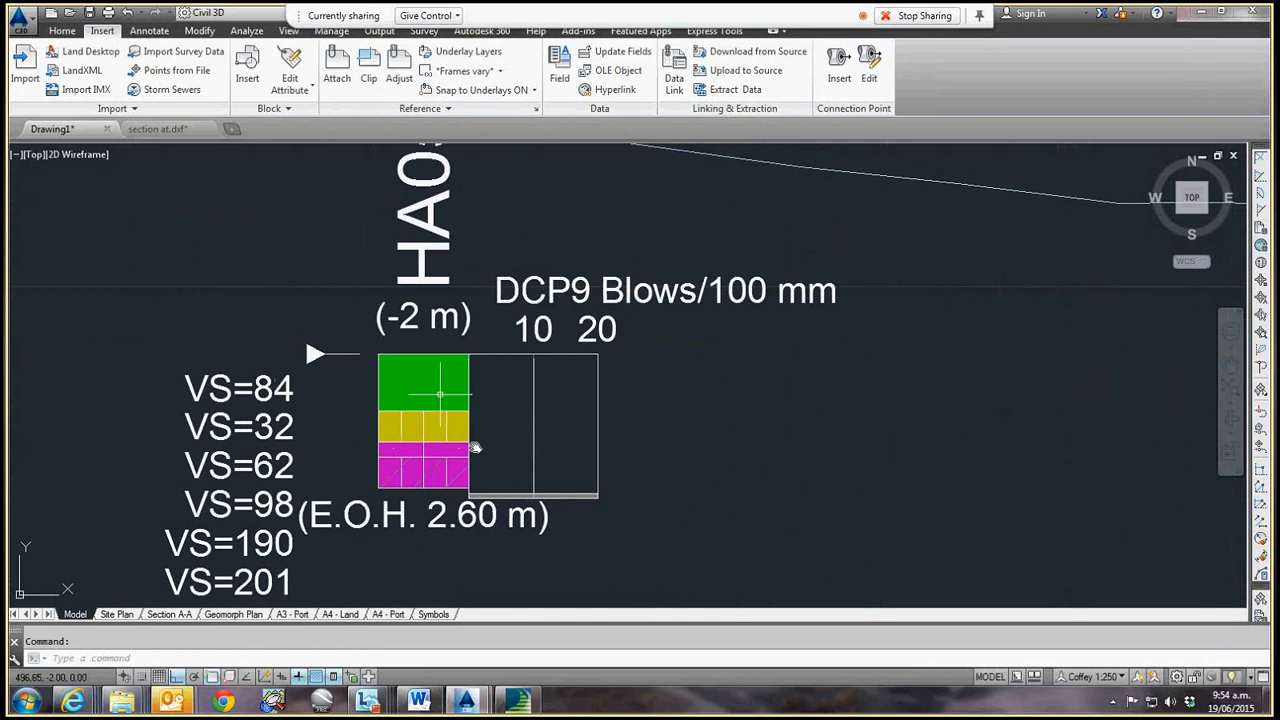
pyautogui.click(540, 428)
pyautogui.rightClick(540, 428)
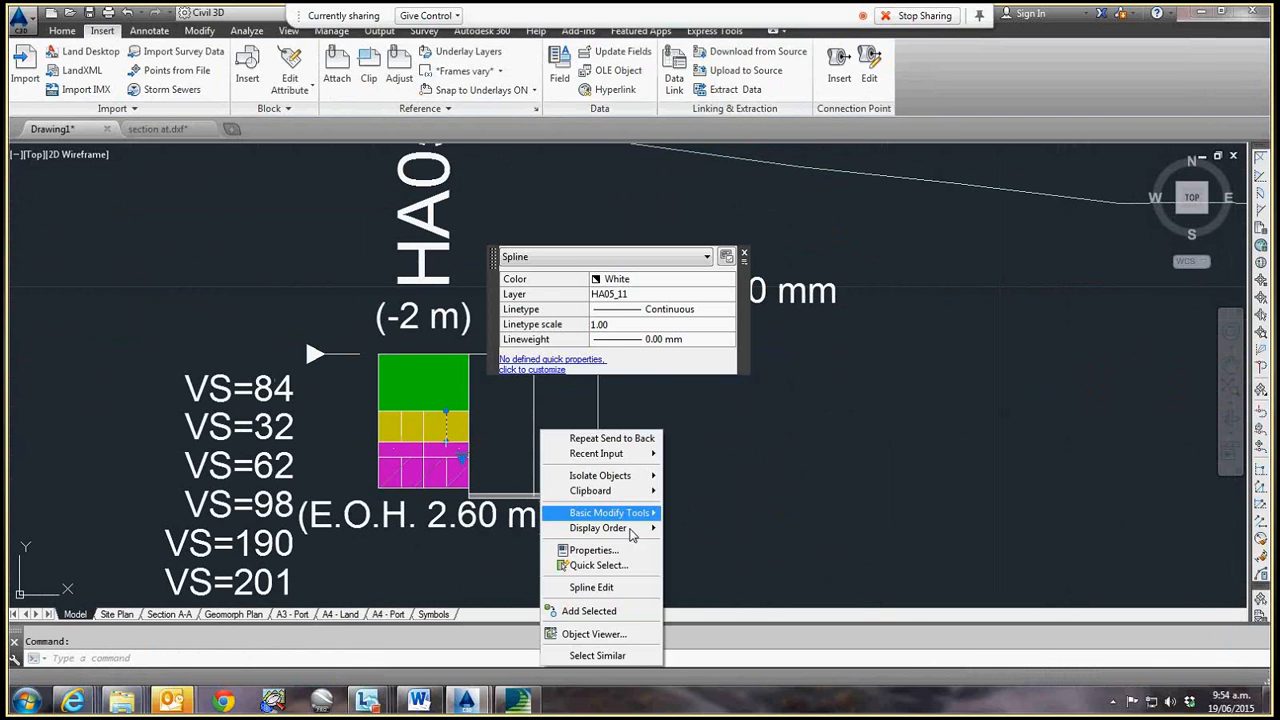
pyautogui.click(615, 655)
pyautogui.rightClick(620, 466)
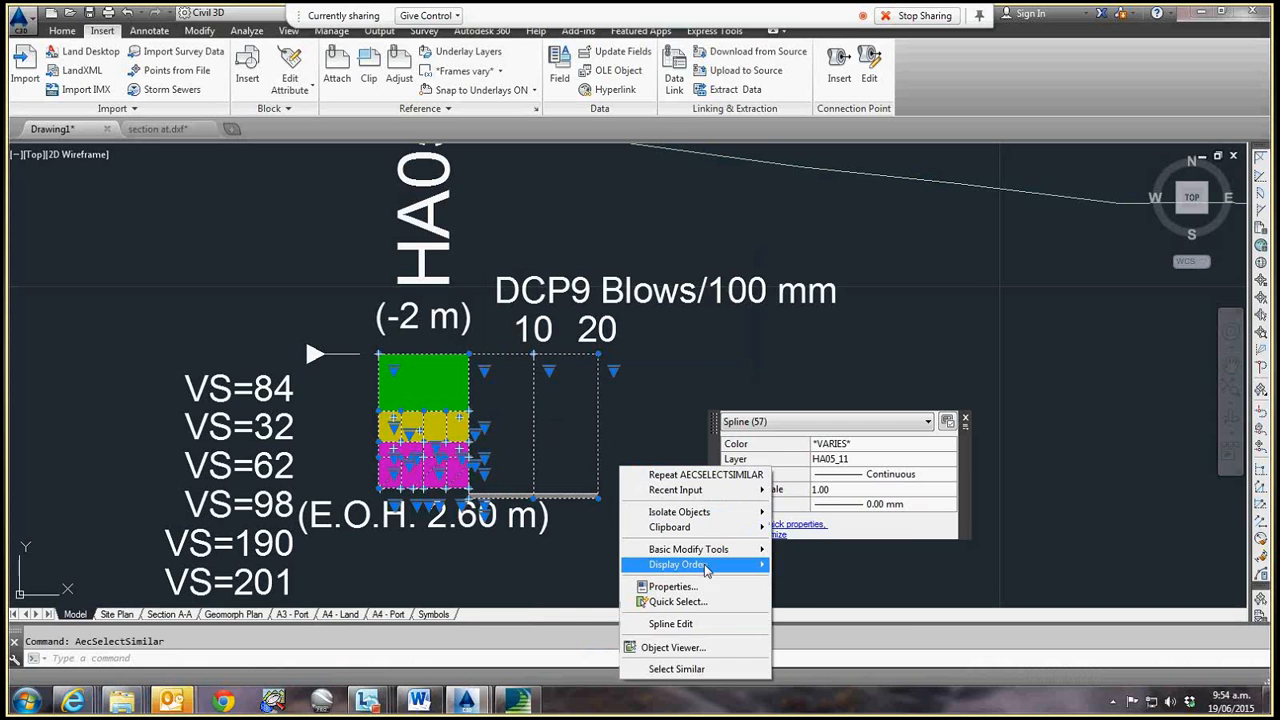
pyautogui.moveTo(767, 566)
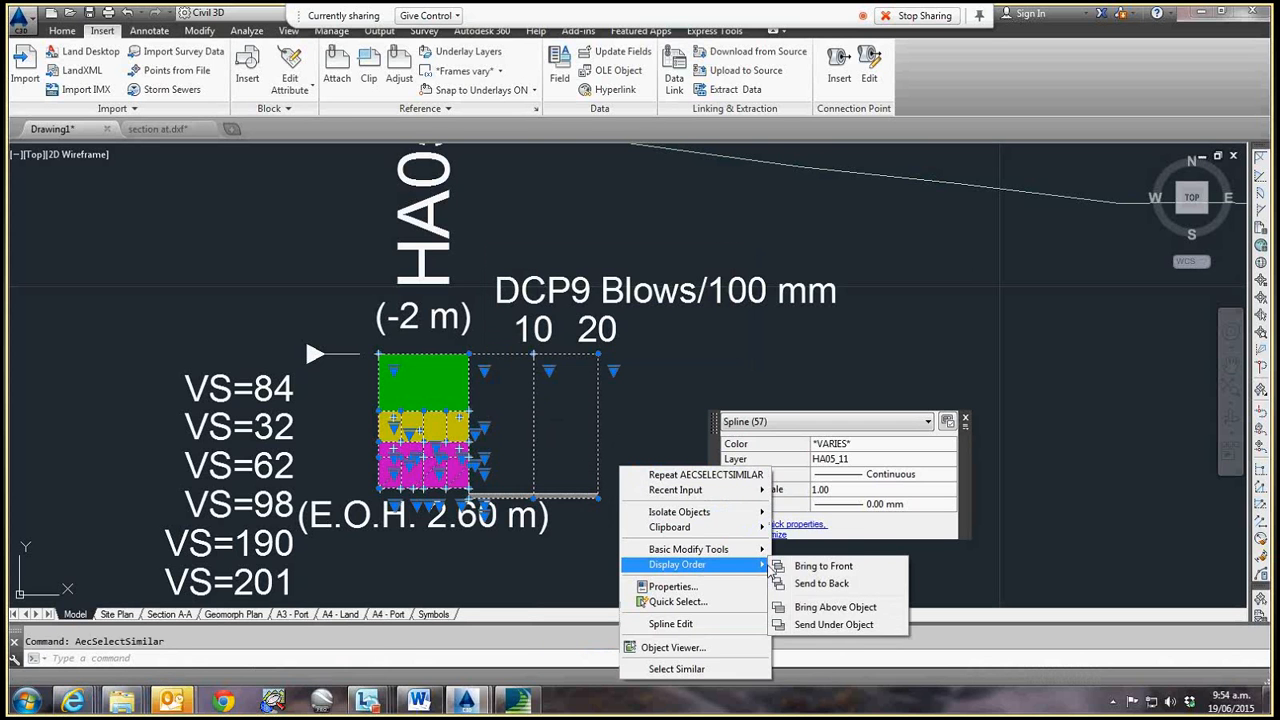
pyautogui.click(803, 565)
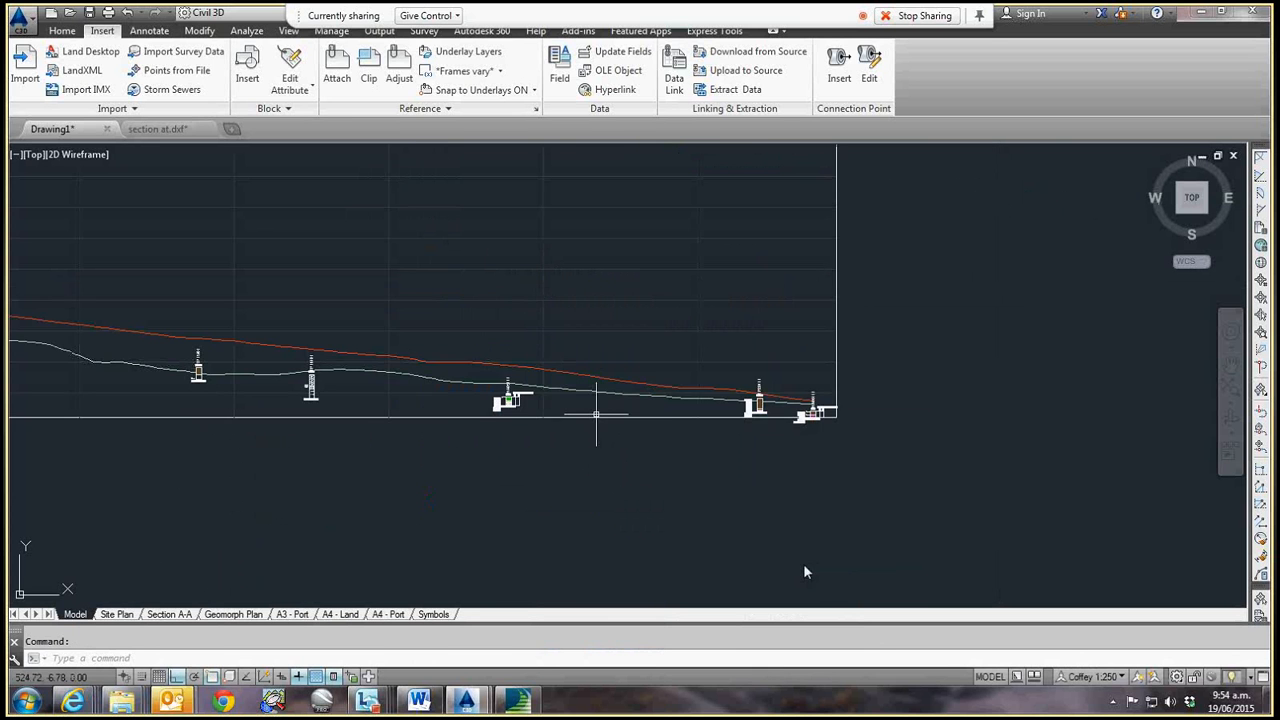
# - On the Section A-A layout, set the unlocked viewport's scale to Coffey 1:500 and bring the section's start into it
pyautogui.click(171, 615)
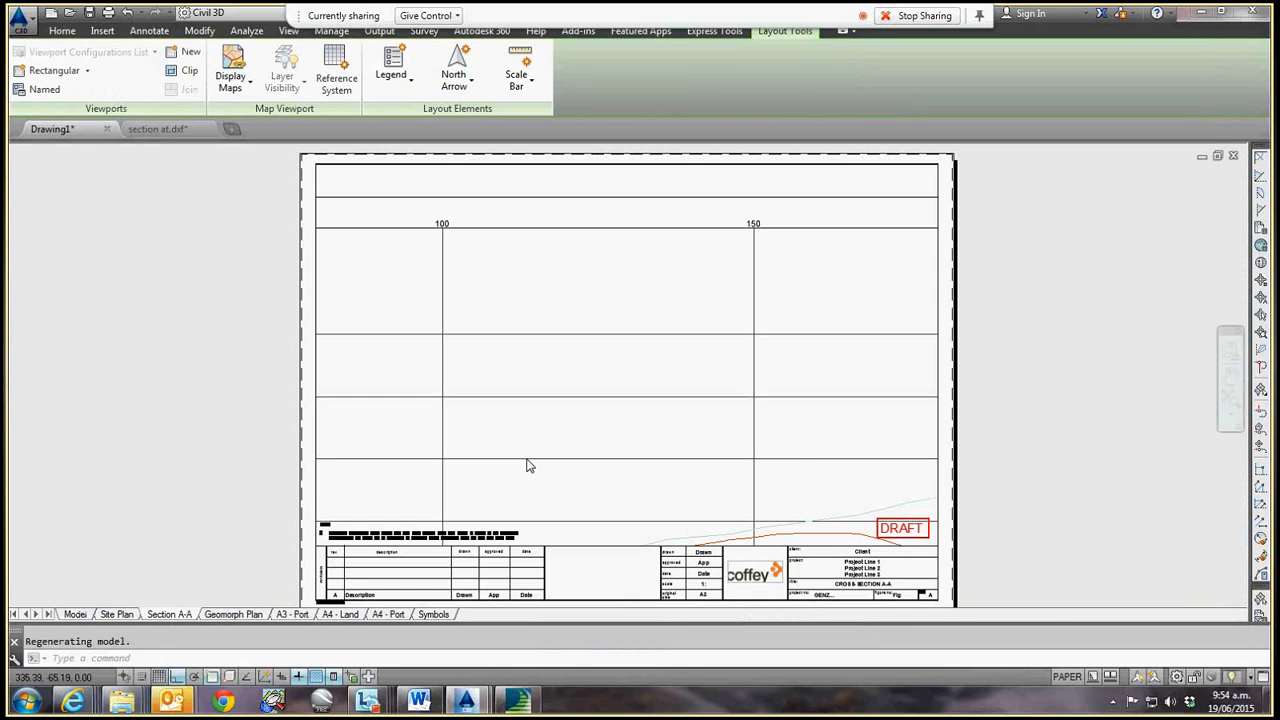
pyautogui.moveTo(687, 480); pyautogui.dragTo(687, 383, button='middle')
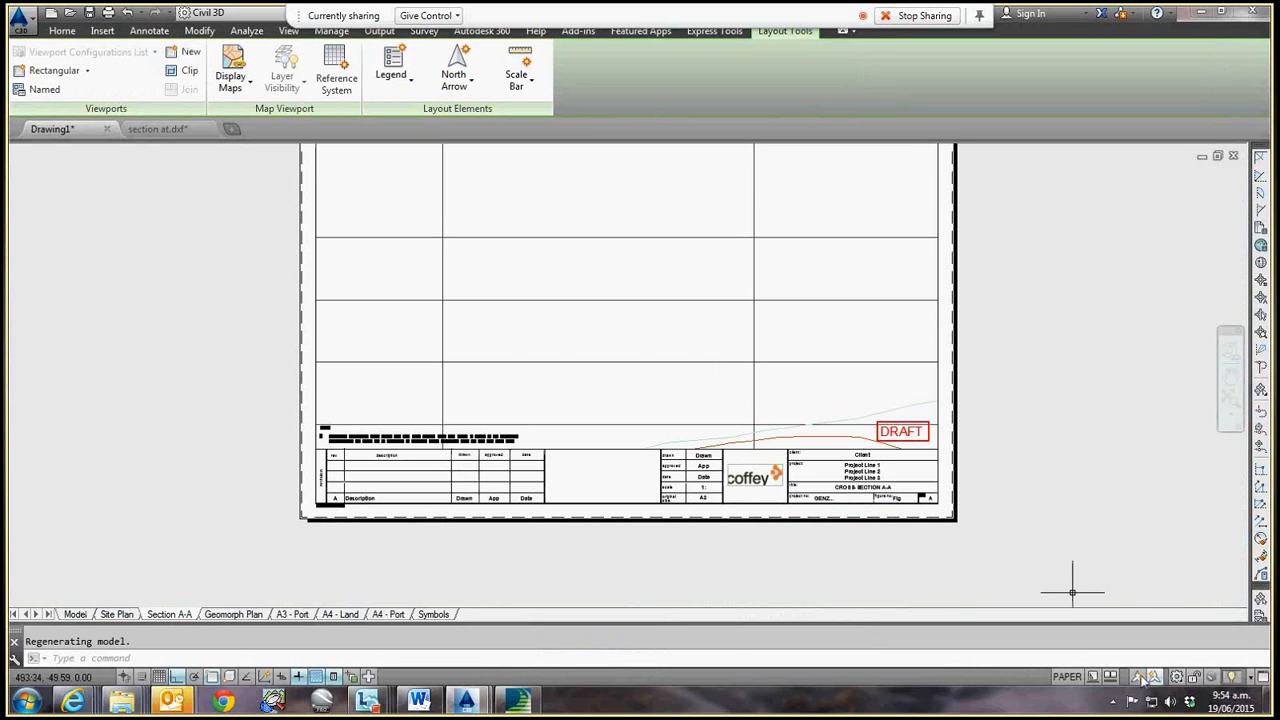
pyautogui.click(1070, 678)
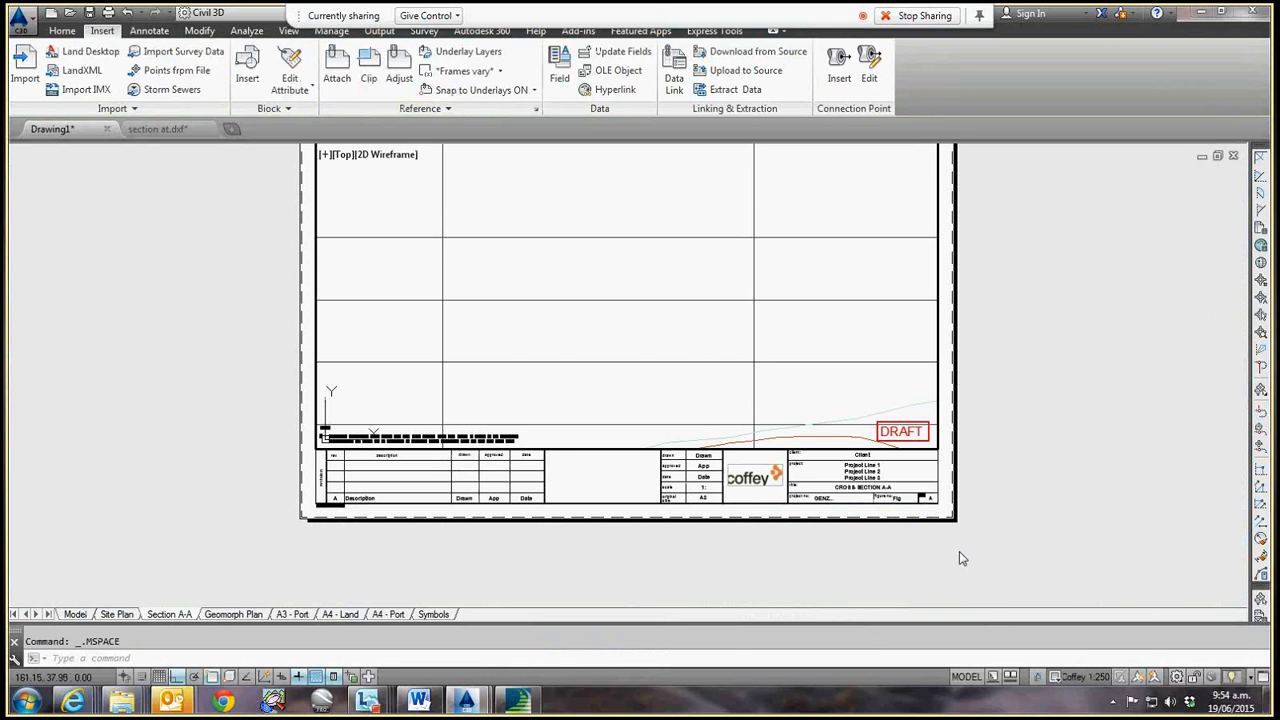
pyautogui.click(1036, 680)
pyautogui.click(1000, 366)
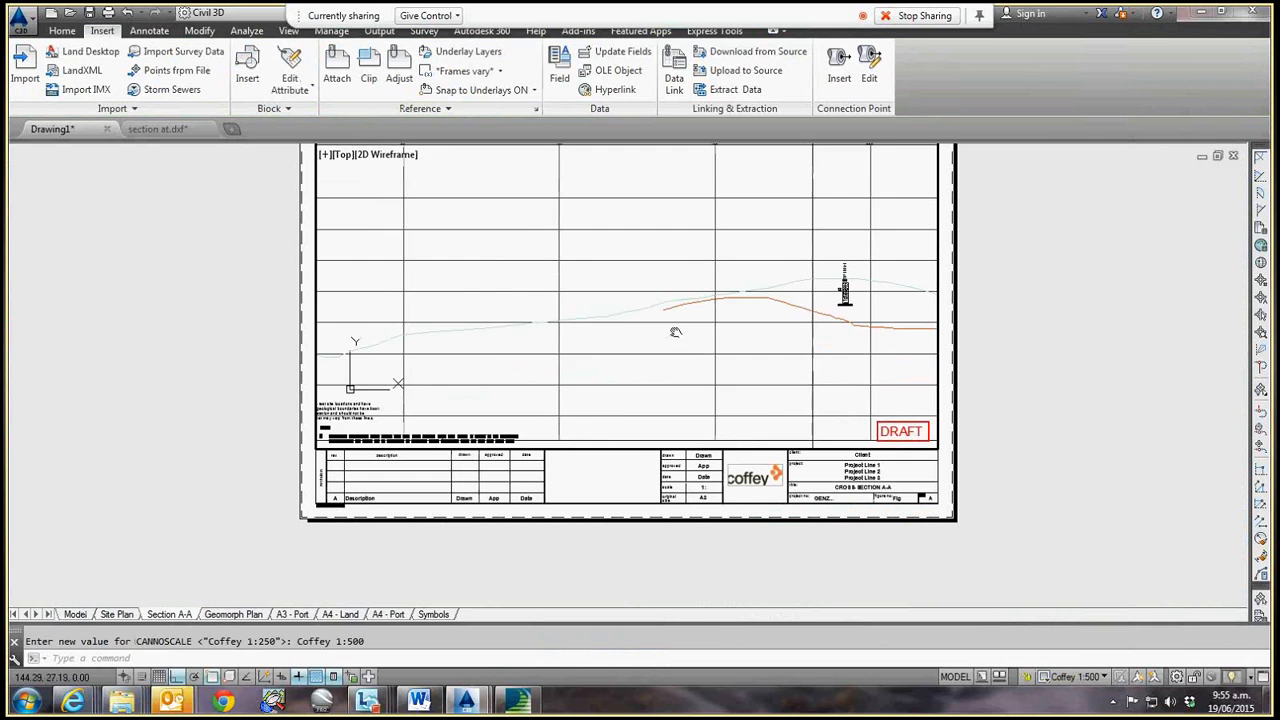
pyautogui.moveTo(675, 332); pyautogui.dragTo(782, 218, button='middle')
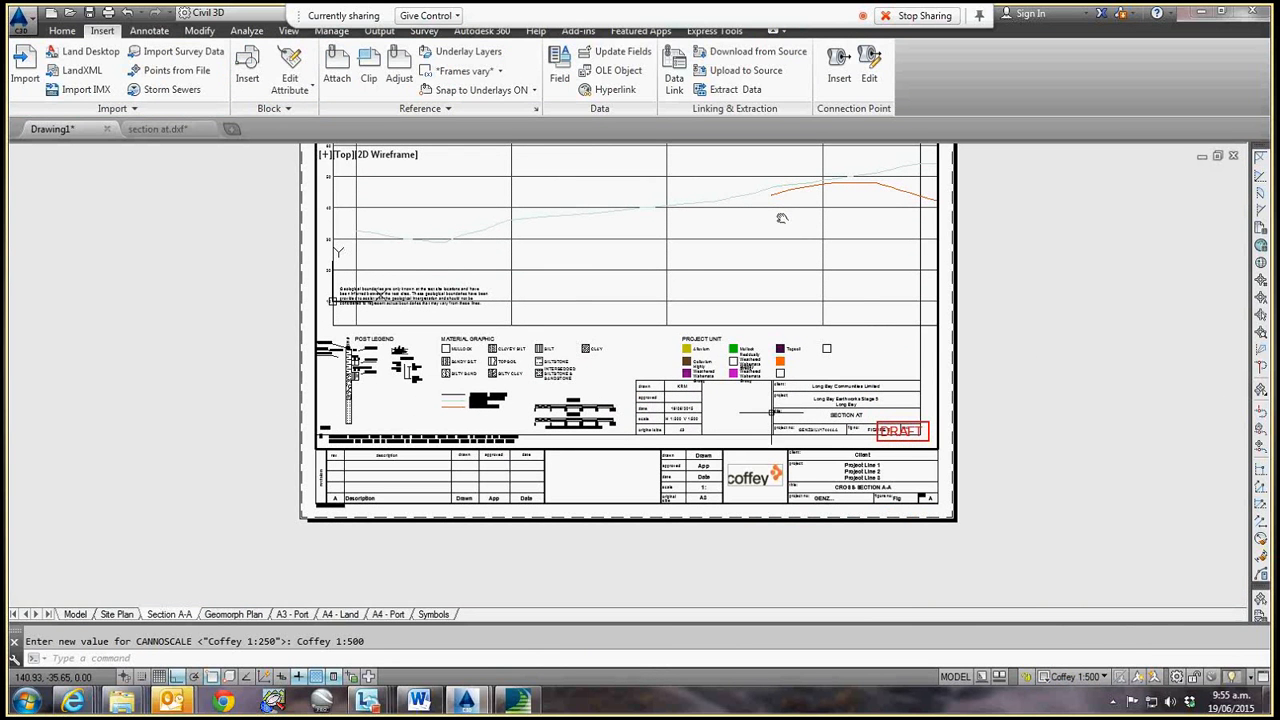
# - Examine the imported title block, scale bars and legends above the sheet's own title block
pyautogui.doubleClick(790, 517)
pyautogui.click(455, 361)
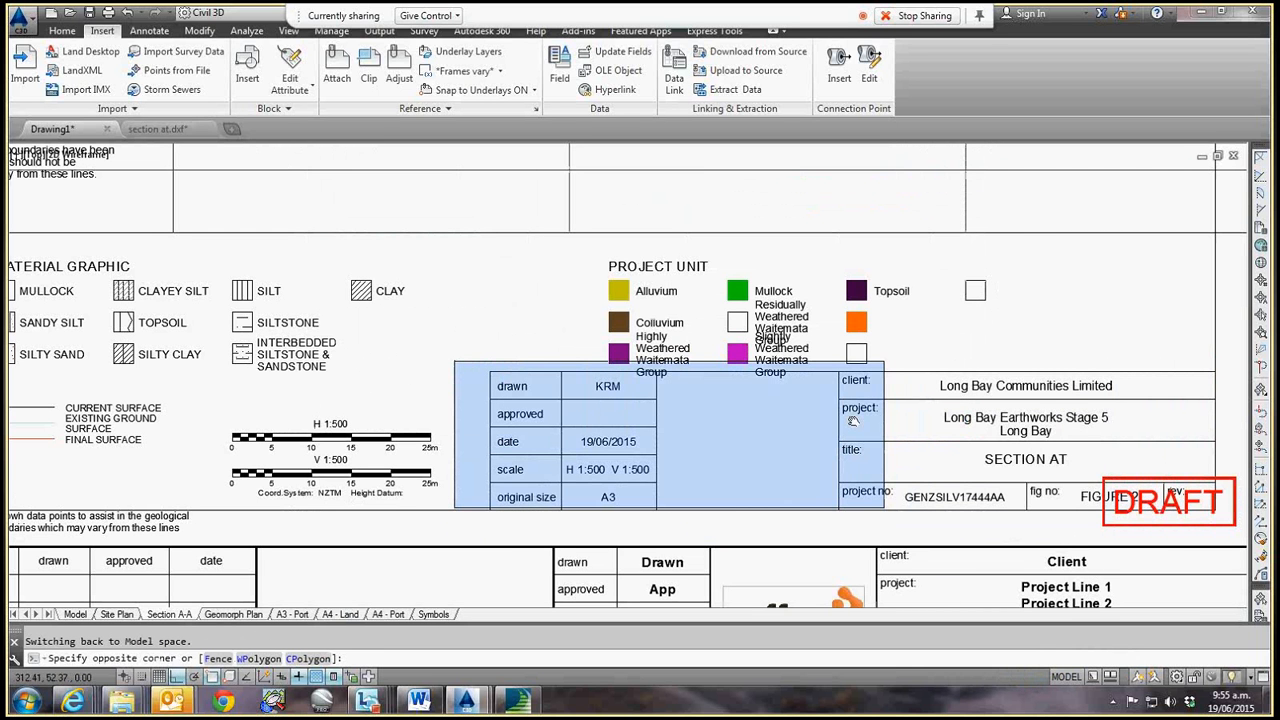
pyautogui.moveTo(461, 486); pyautogui.dragTo(623, 392, button='middle')
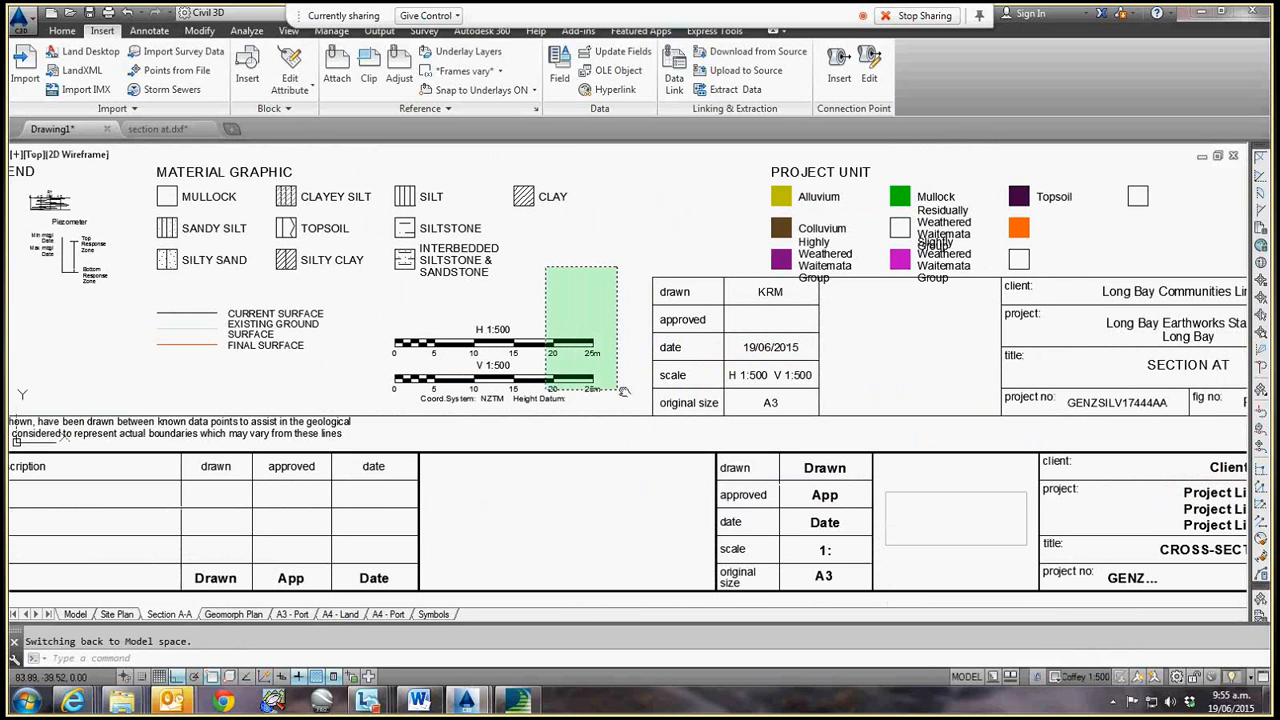
pyautogui.press('Escape')
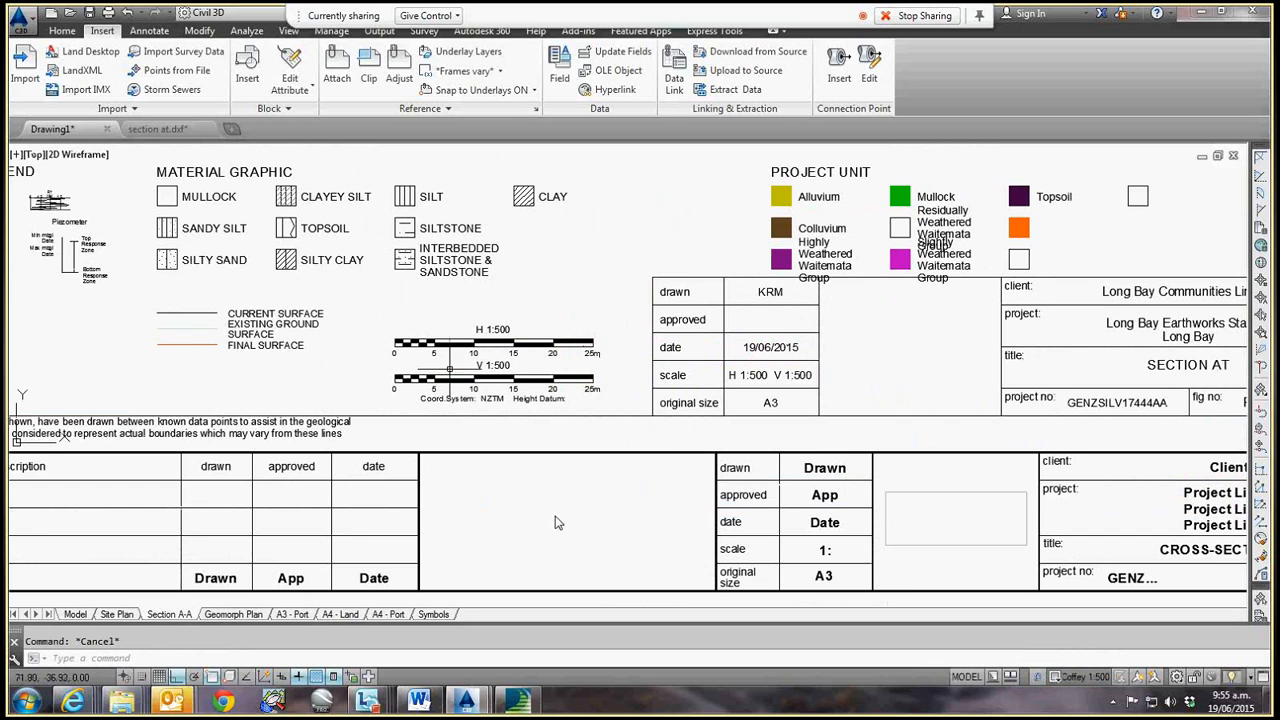
pyautogui.moveTo(557, 522); pyautogui.dragTo(614, 437, button='middle')
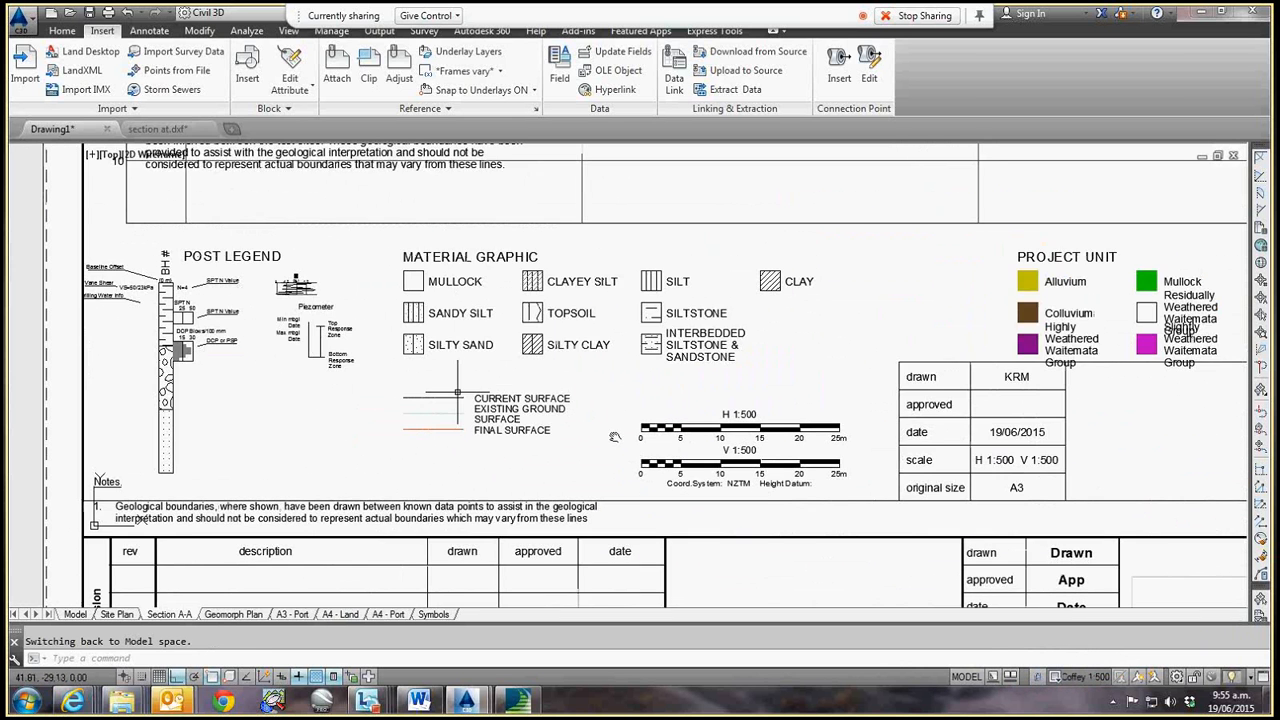
# - Reposition the section in the viewport so its start and elevation axis fit inside the sheet frame, and lock the viewport
pyautogui.scroll(-6, 614, 437)
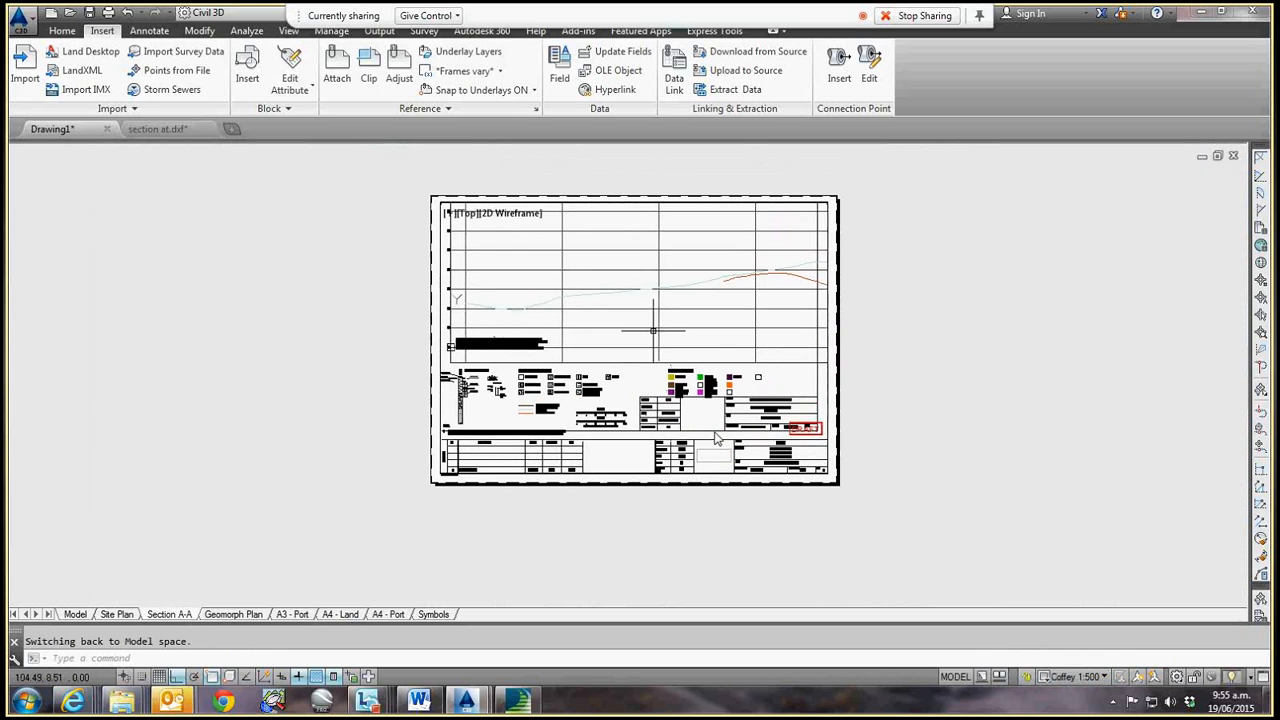
pyautogui.moveTo(653, 382); pyautogui.dragTo(665, 373, button='middle')
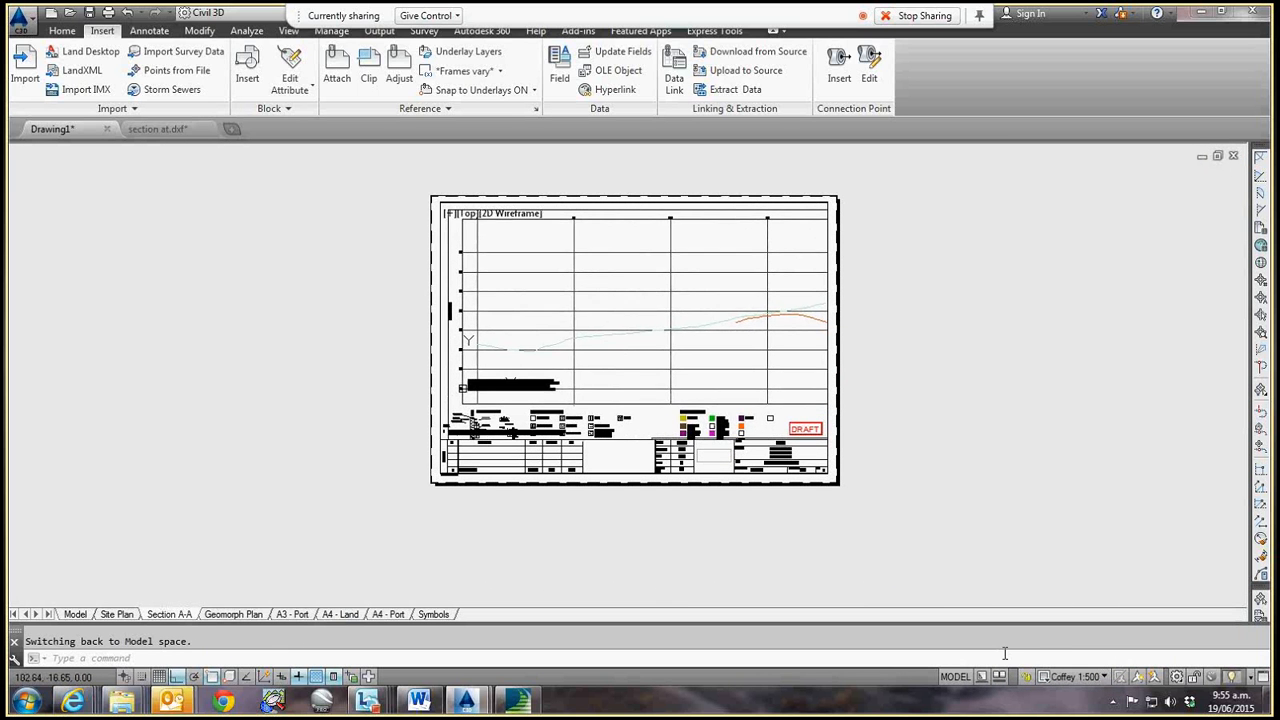
pyautogui.click(1026, 678)
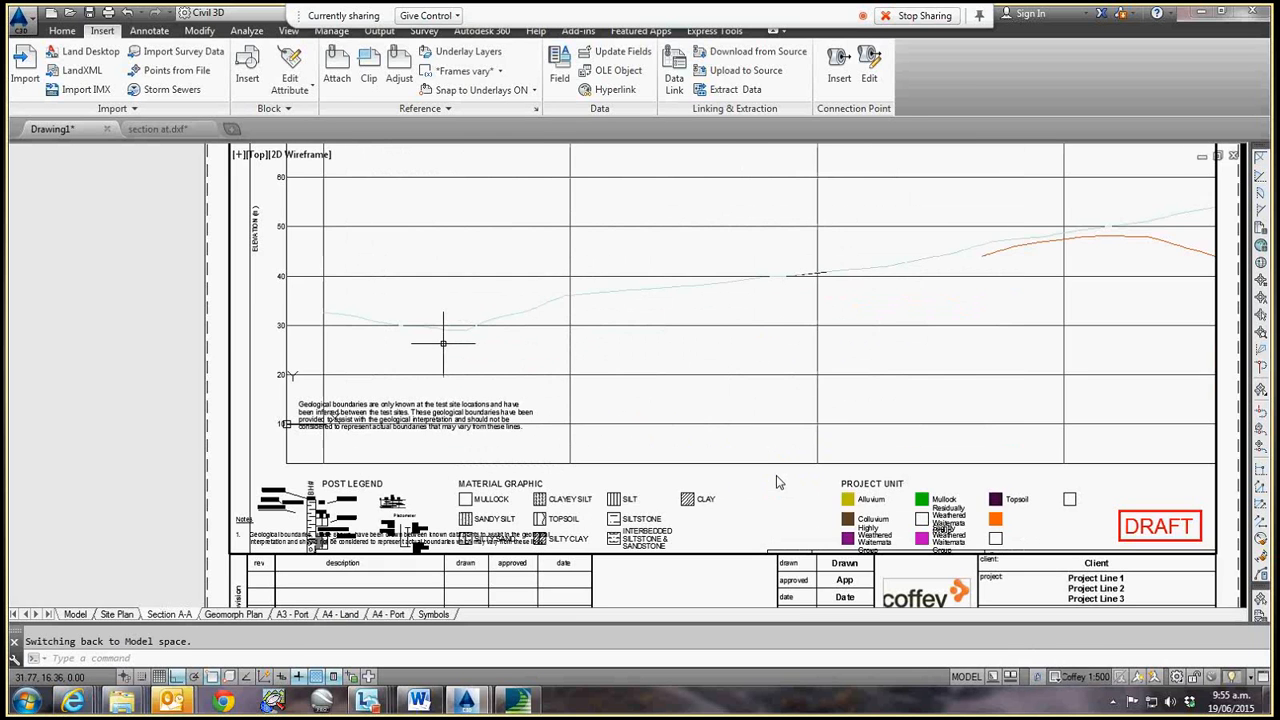
pyautogui.moveTo(401, 481); pyautogui.dragTo(316, 574, button='middle')
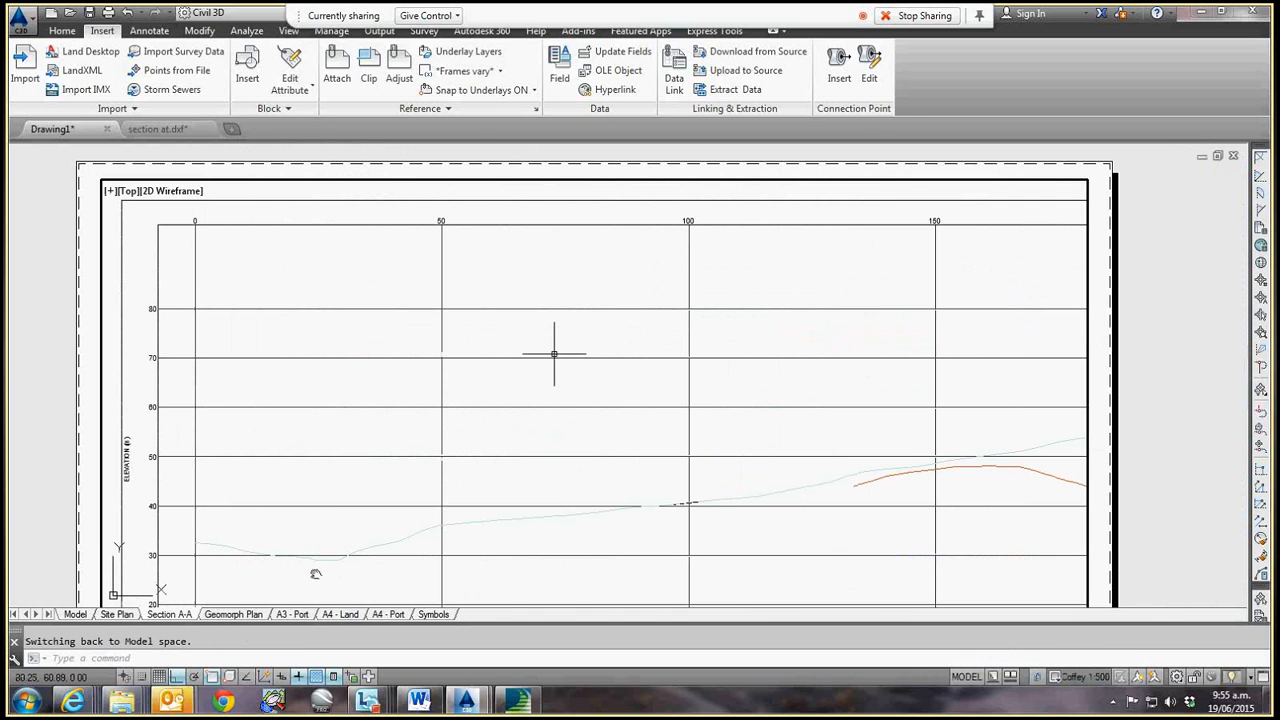
pyautogui.scroll(-2, 554, 353)
pyautogui.moveTo(537, 440); pyautogui.dragTo(366, 374, button='middle')
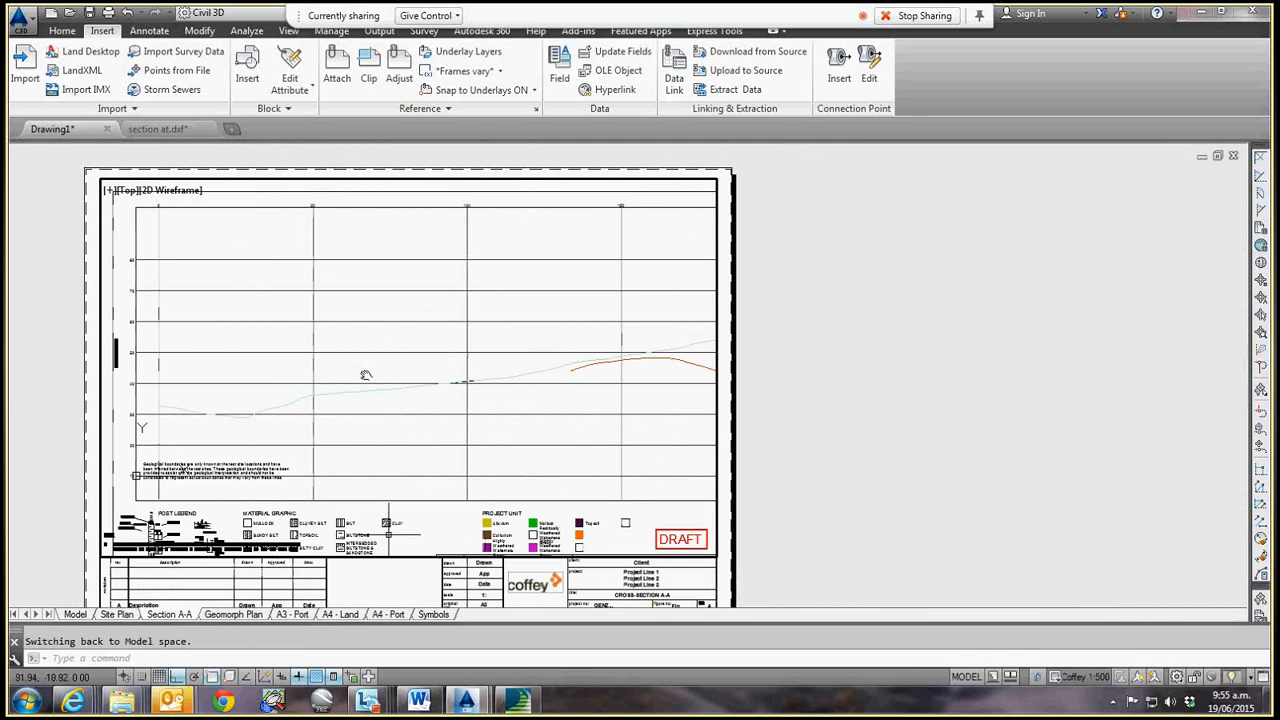
# - Create a copy of the Section A-A layout, placed before Geomorph Plan
pyautogui.rightClick(180, 615)
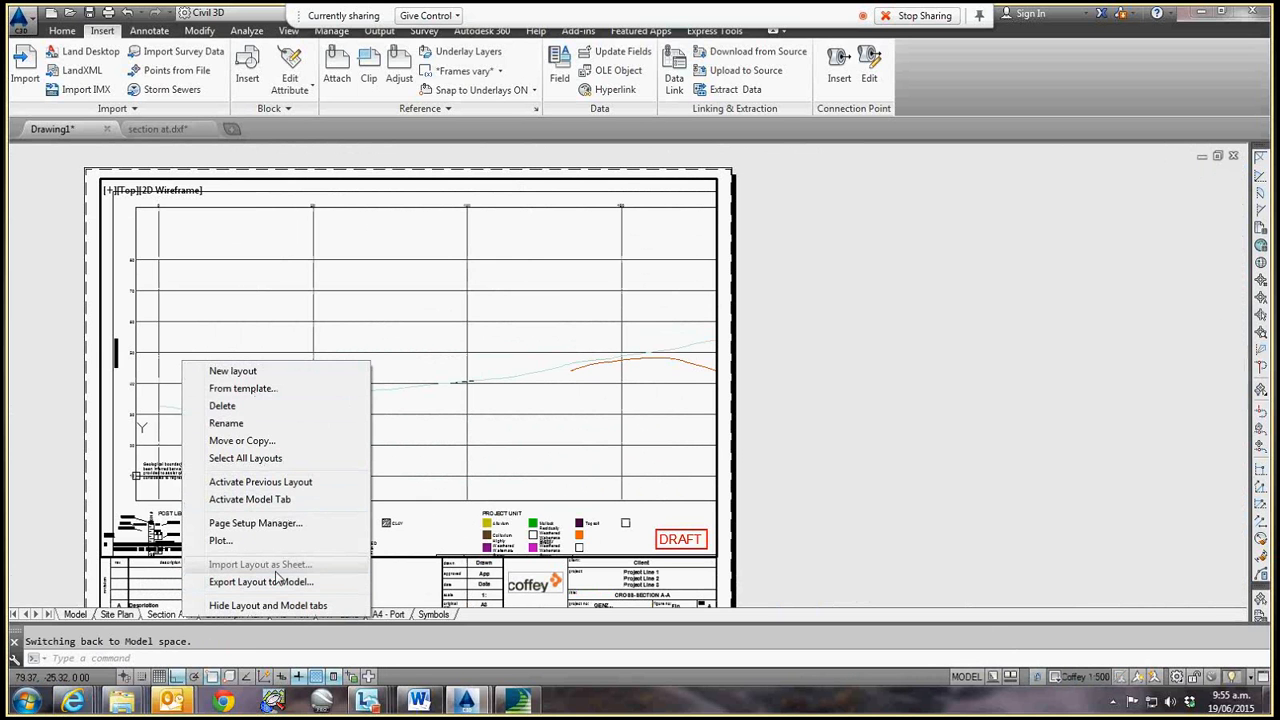
pyautogui.click(242, 440)
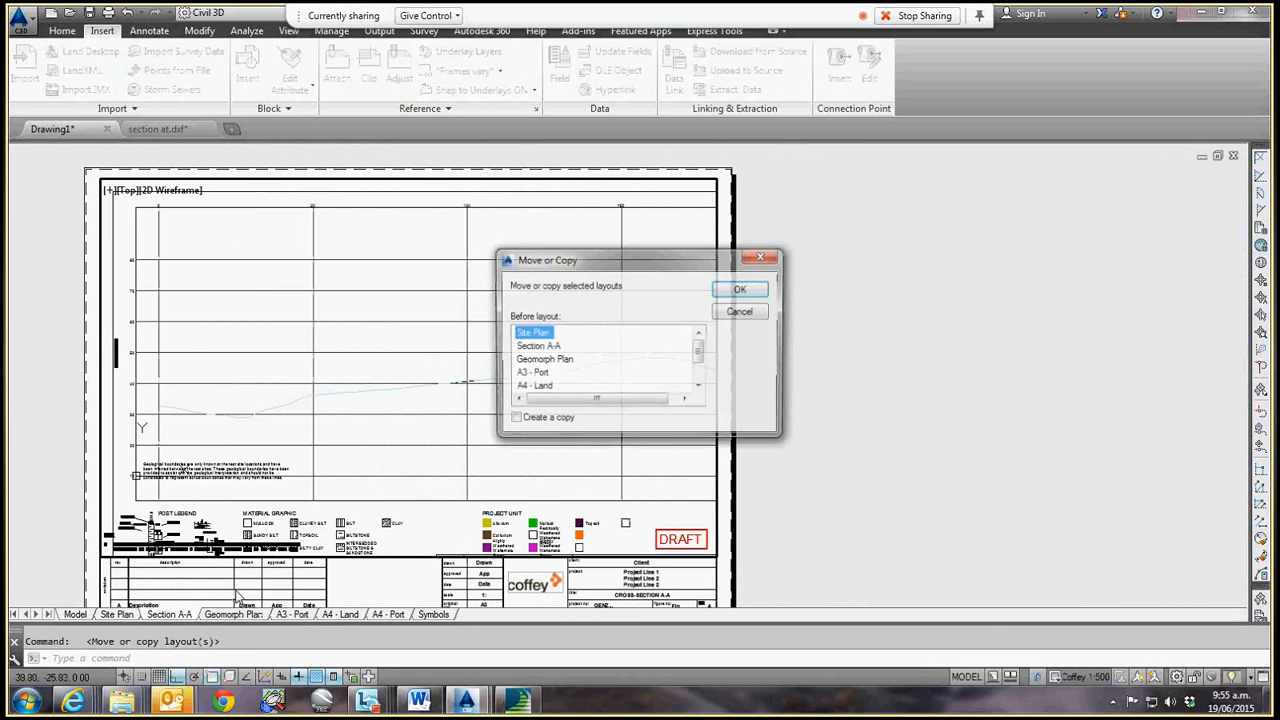
pyautogui.click(549, 347)
pyautogui.click(550, 361)
pyautogui.click(524, 422)
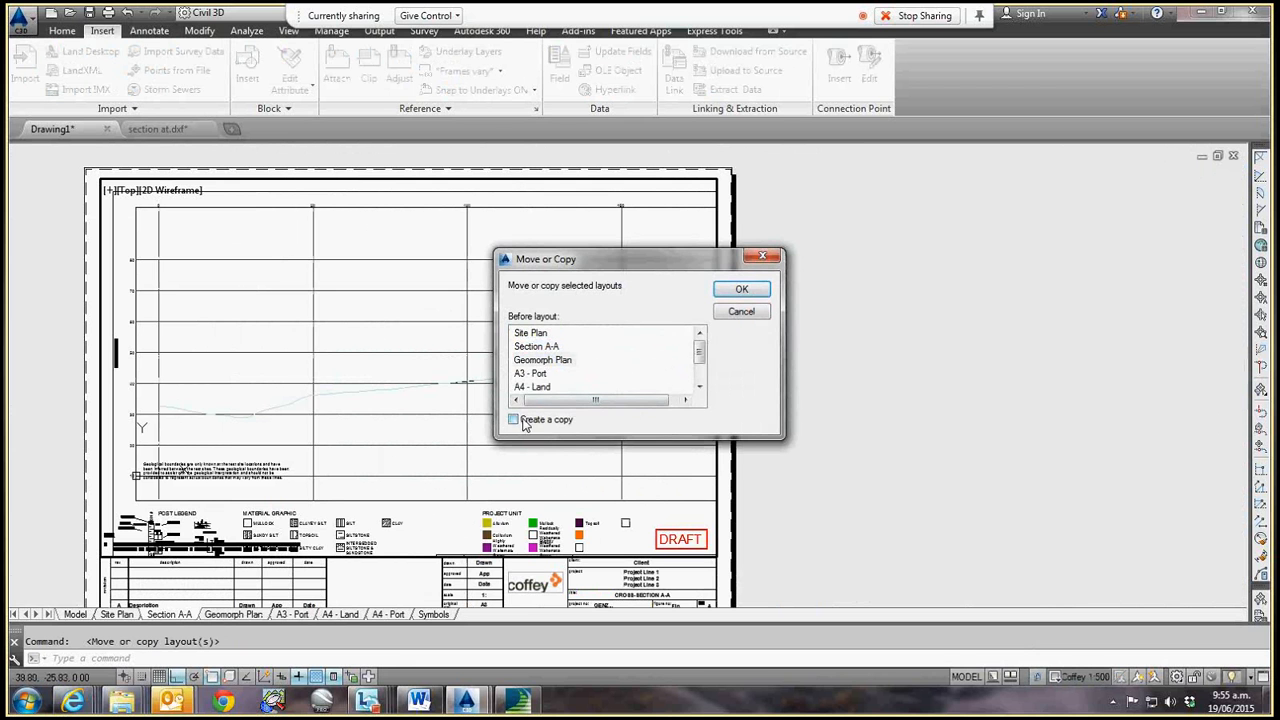
pyautogui.click(730, 291)
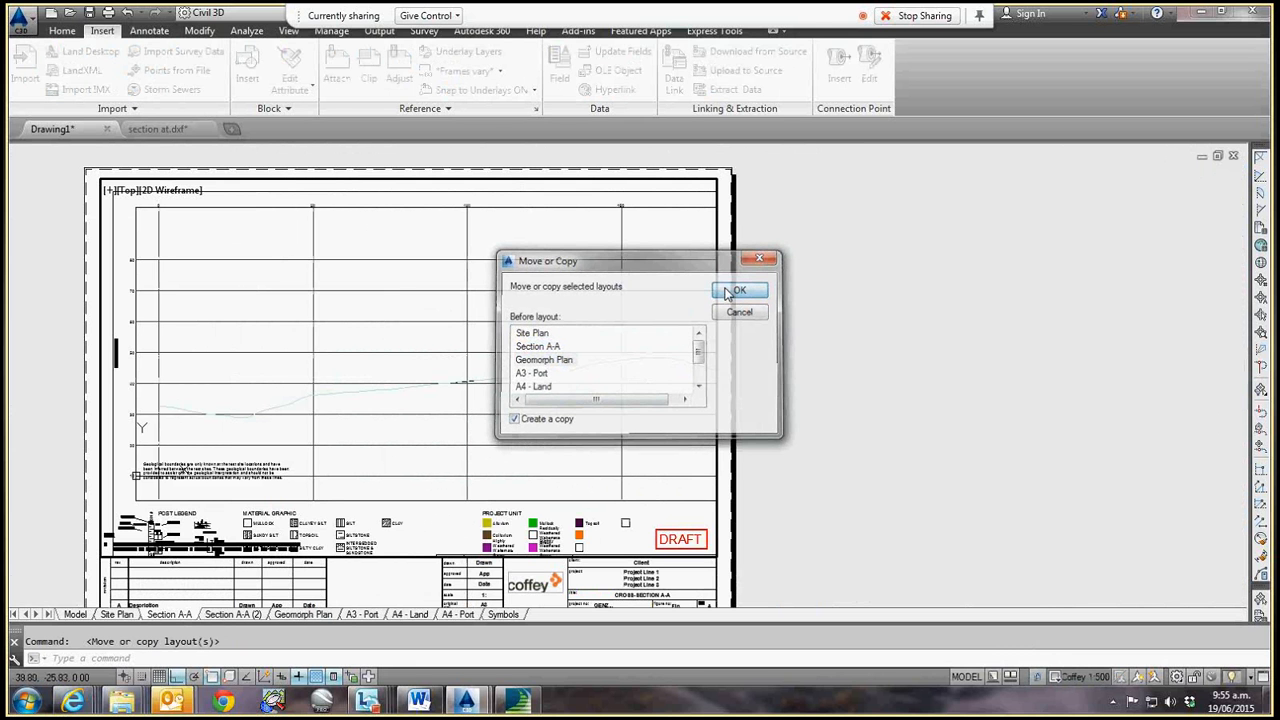
# - In the Section A-A (2) viewport, show the section stretch with TP15/01, TP16/01 and HA05/11, and lock the viewport
pyautogui.click(232, 614)
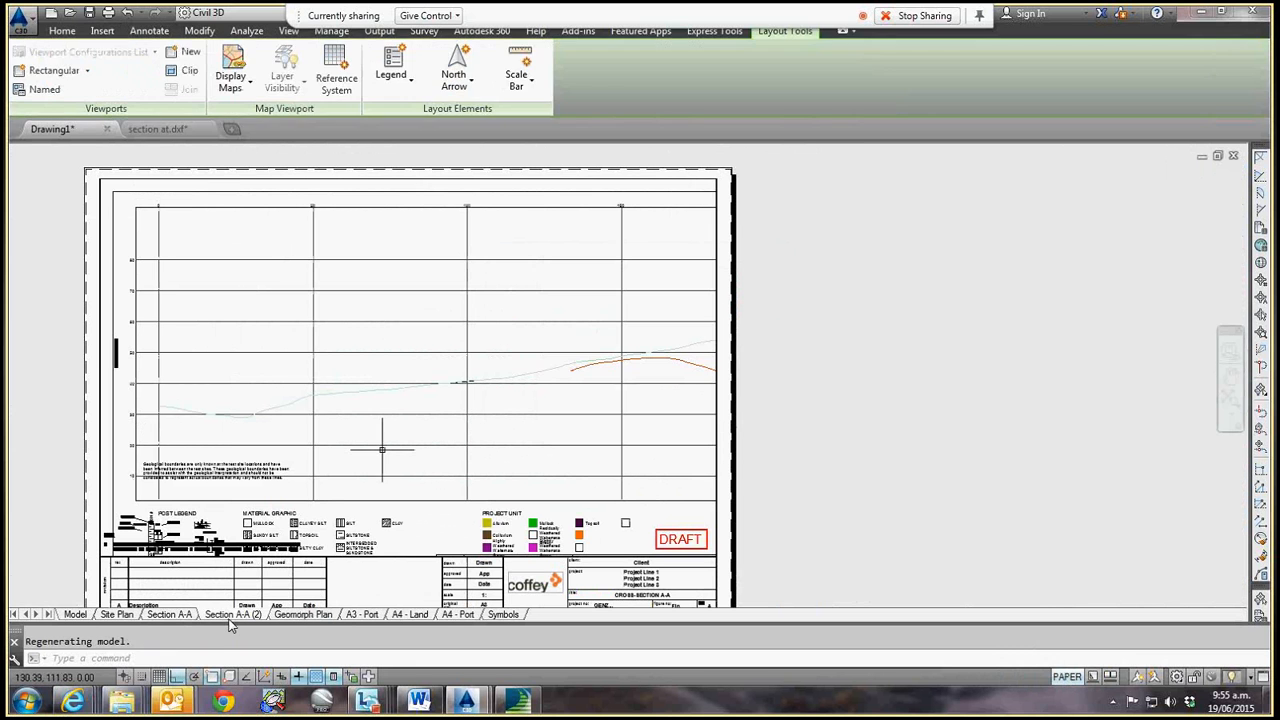
pyautogui.click(1067, 677)
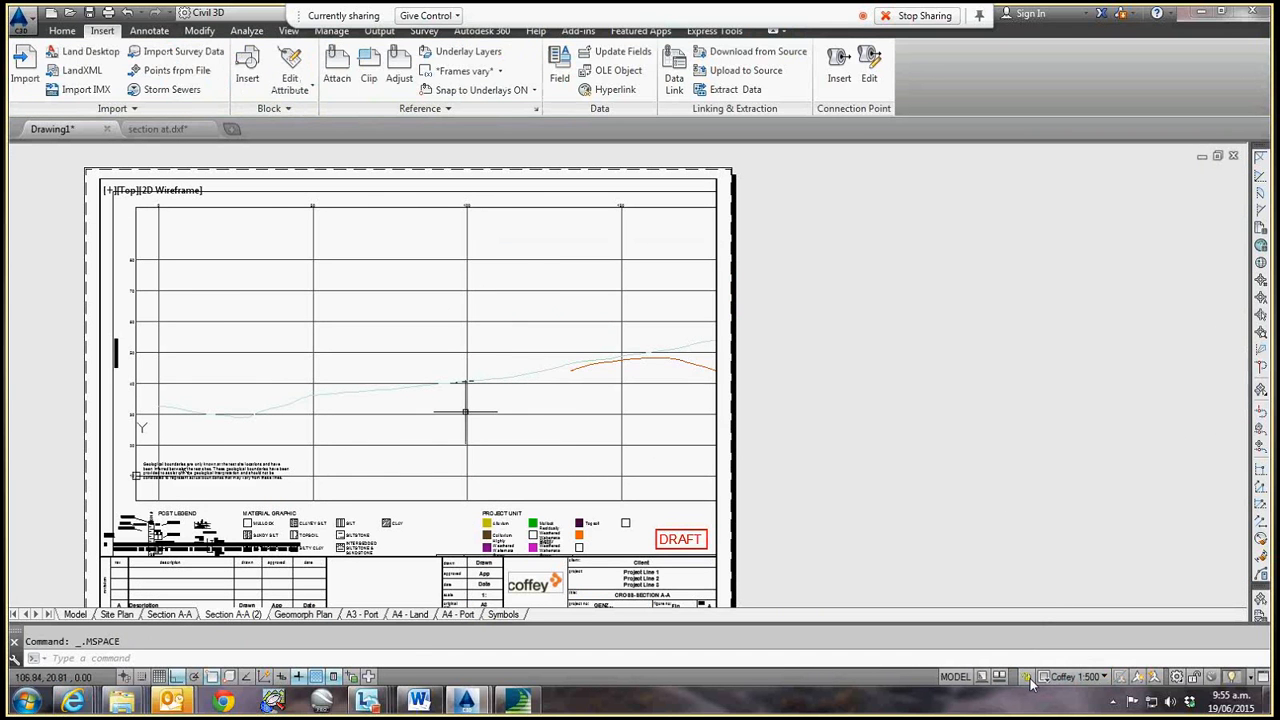
pyautogui.moveTo(478, 393); pyautogui.dragTo(6, 368, button='middle')
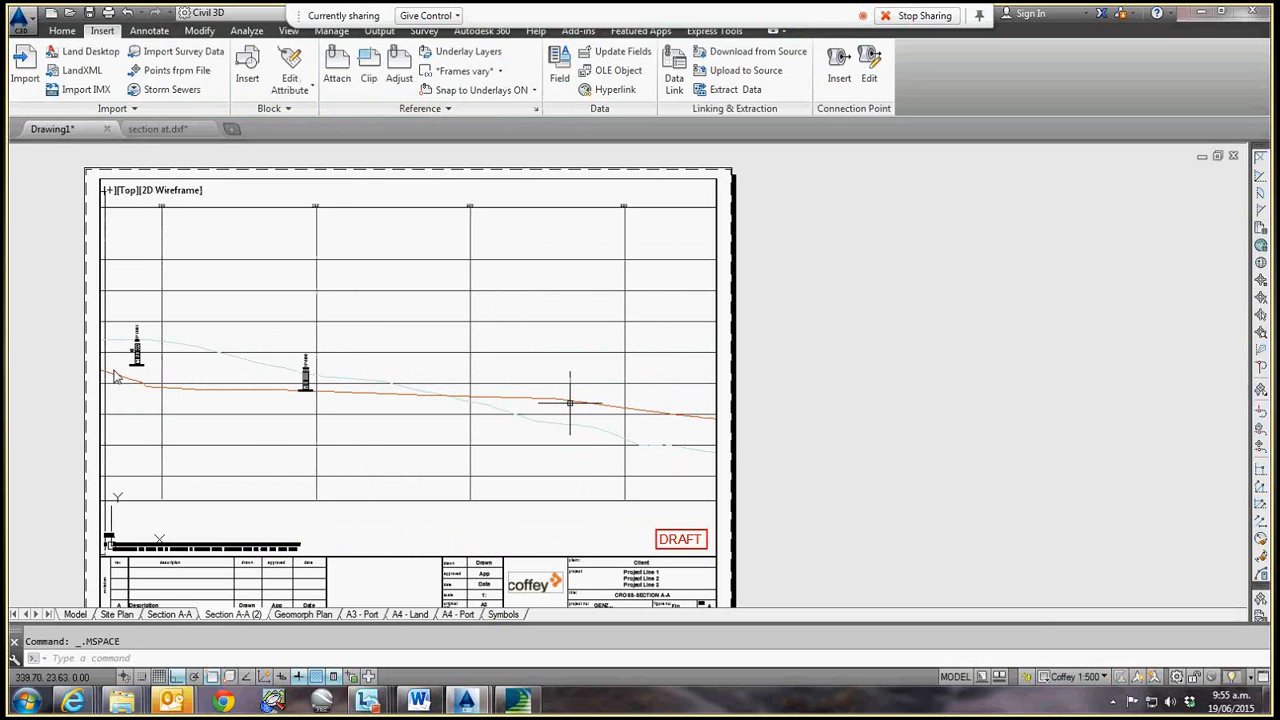
pyautogui.moveTo(602, 403); pyautogui.dragTo(14, 400, button='middle')
pyautogui.moveTo(686, 351); pyautogui.dragTo(70, 356, button='middle')
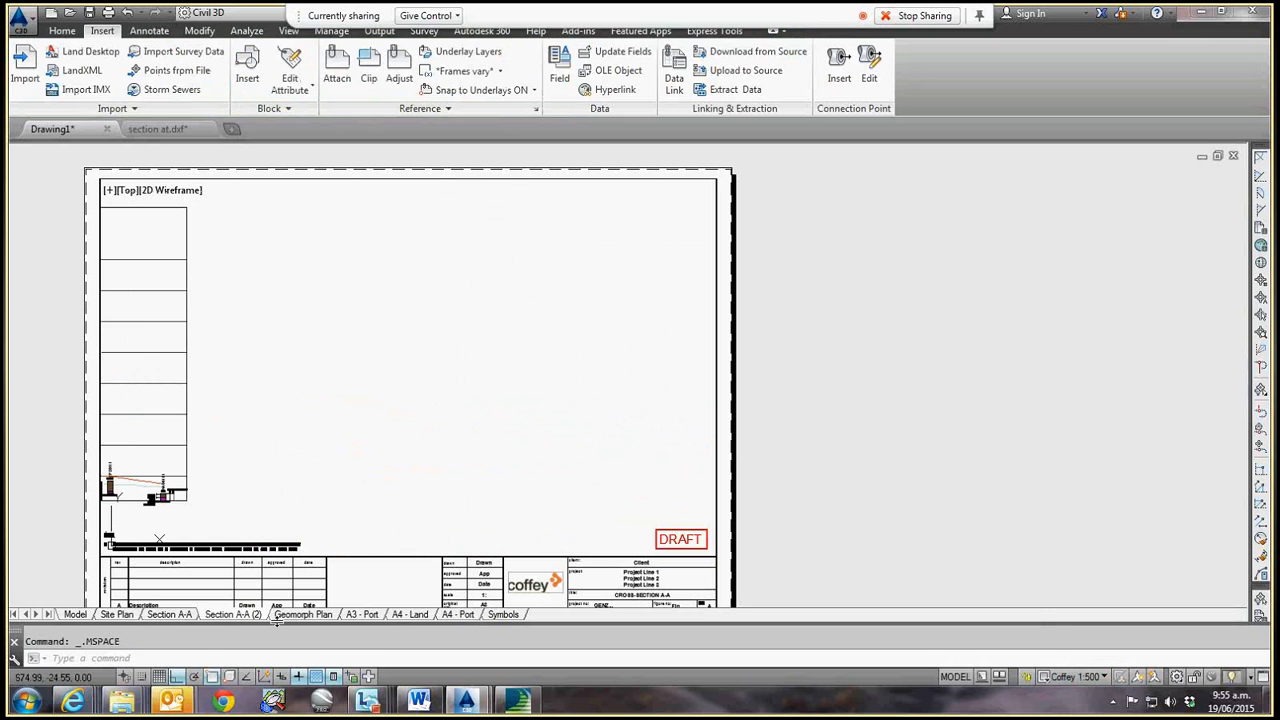
pyautogui.moveTo(230, 453); pyautogui.dragTo(874, 417, button='middle')
pyautogui.moveTo(378, 416); pyautogui.dragTo(485, 420, button='middle')
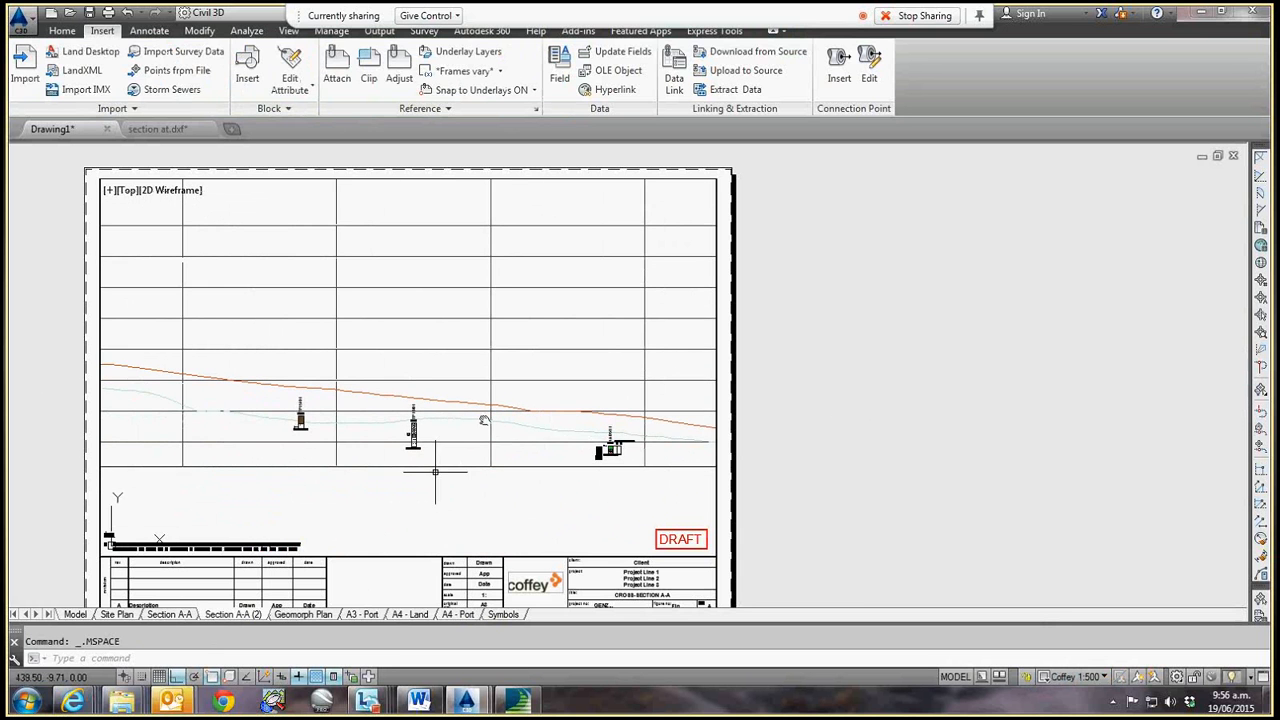
pyautogui.click(1011, 677)
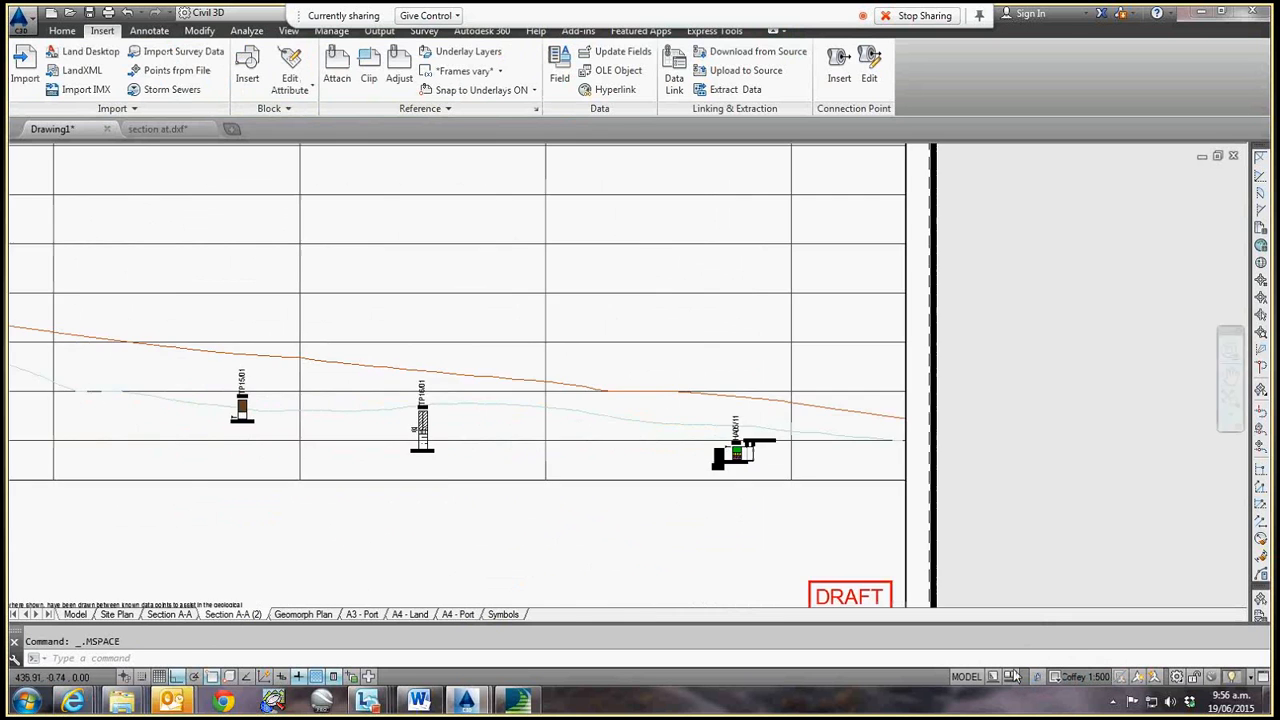
# - Draw a polyline from the base of TP15/01's brown layer through the hatched layer's base at TP16/01 and on towards HA05/11
pyautogui.moveTo(319, 422); pyautogui.dragTo(539, 418, button='middle')
pyautogui.write('pl')
pyautogui.press('Return')
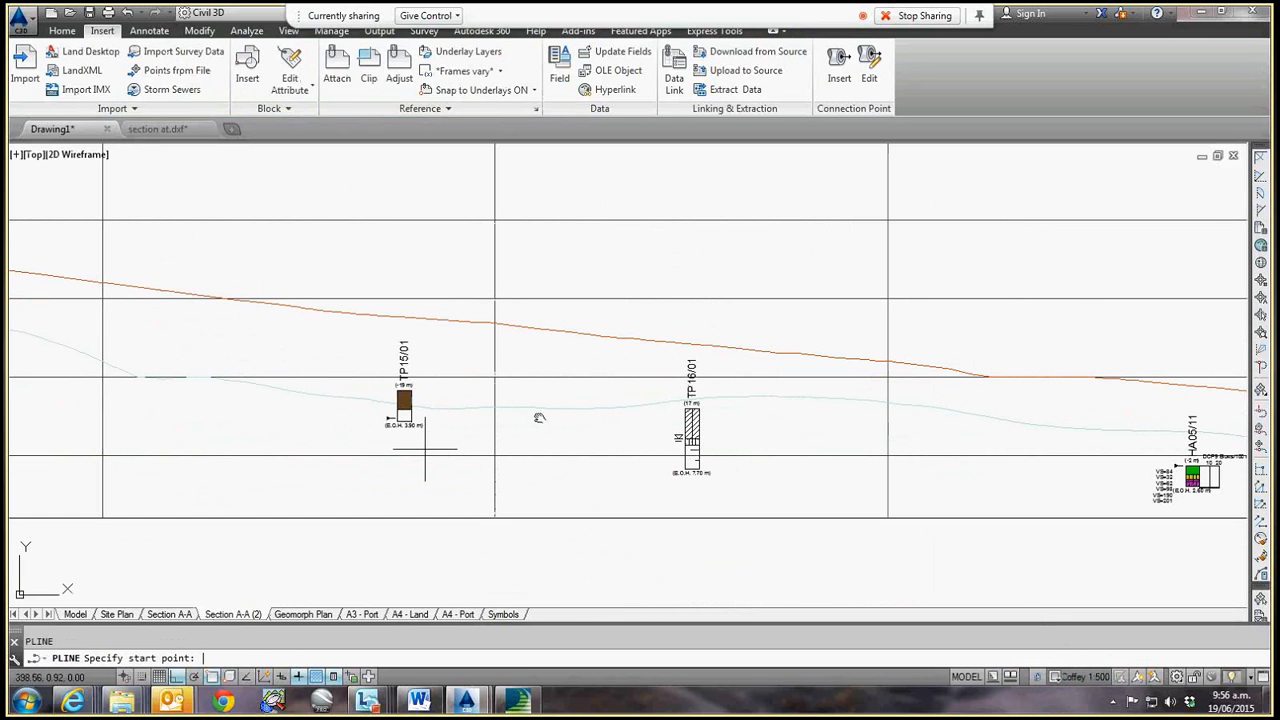
pyautogui.click(425, 450)
pyautogui.scroll(2, 425, 450)
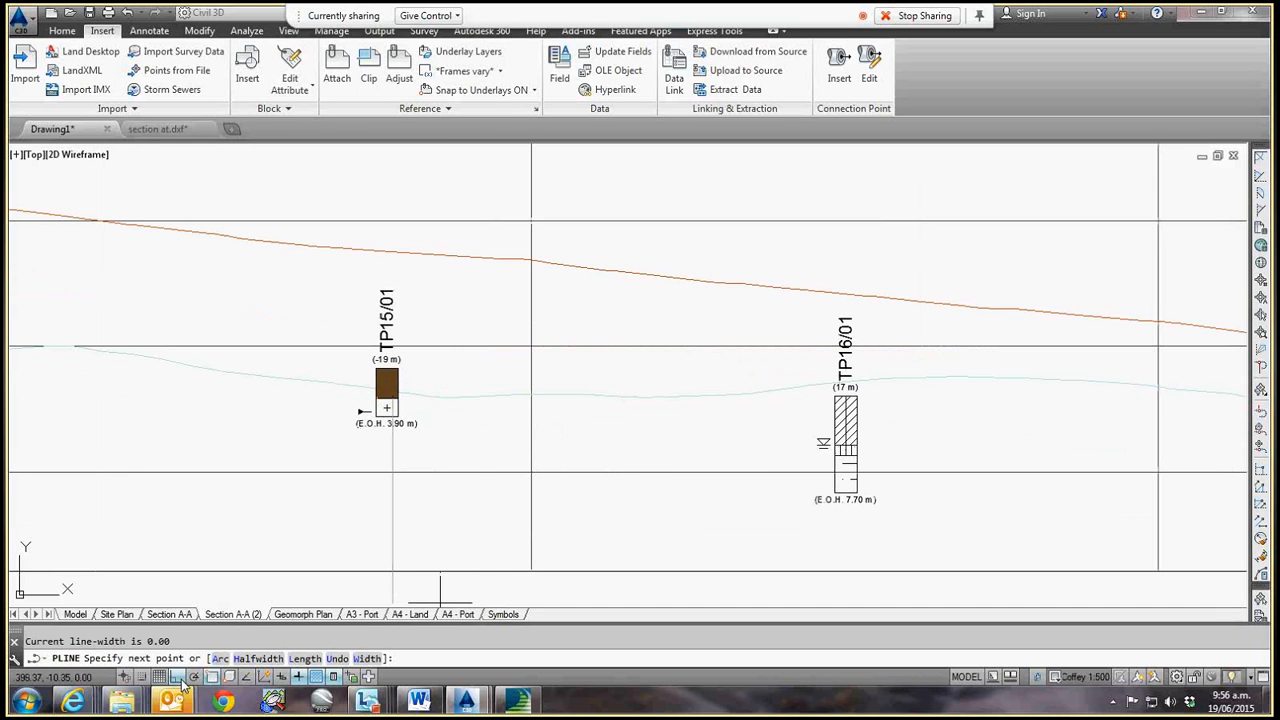
pyautogui.click(822, 447)
pyautogui.press('Escape')
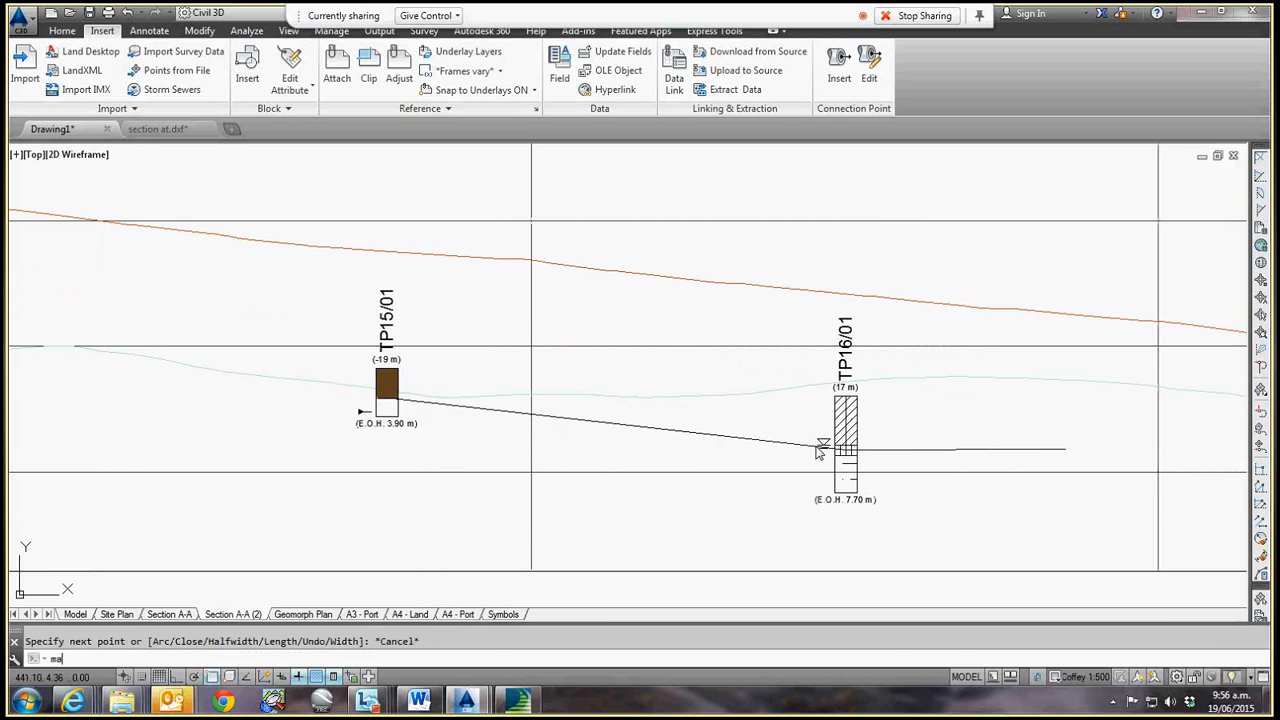
# - Match the new boundary polyline's properties to the pale blue-green line running above it between TP15/01 and TP16/01
pyautogui.write('ma')
pyautogui.press('Return')
pyautogui.click(780, 390)
pyautogui.click(749, 438)
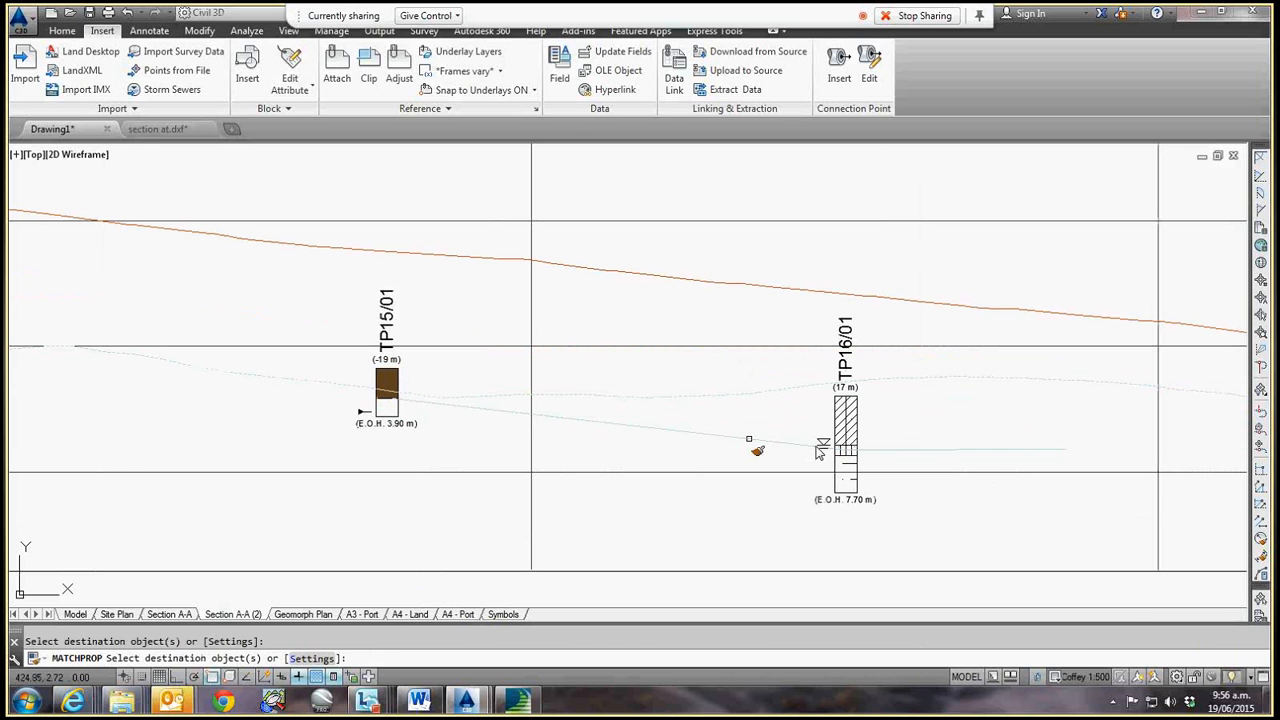
pyautogui.press('Escape')
# - Draw a closed four-sided polyline freehand between TP15/01 and TP16/01, crossing both pale blue-green lines
pyautogui.write('pl')
pyautogui.press('Return')
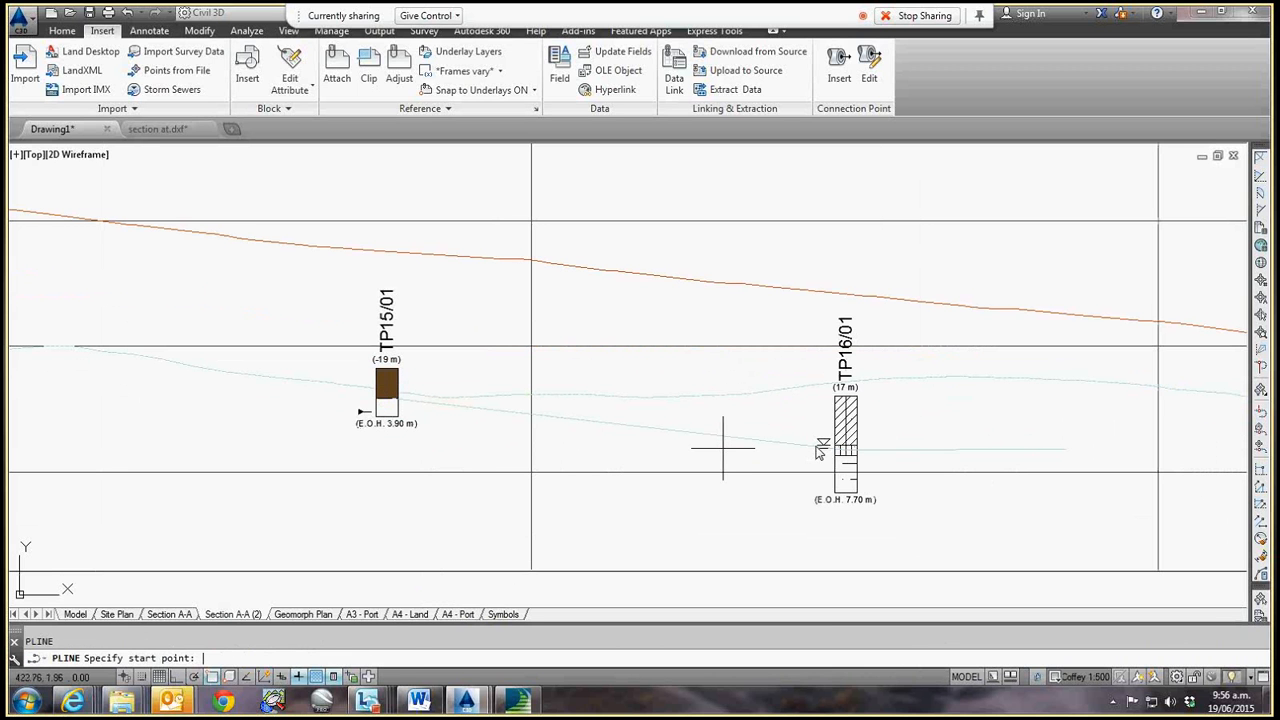
pyautogui.click(589, 372)
pyautogui.click(589, 470)
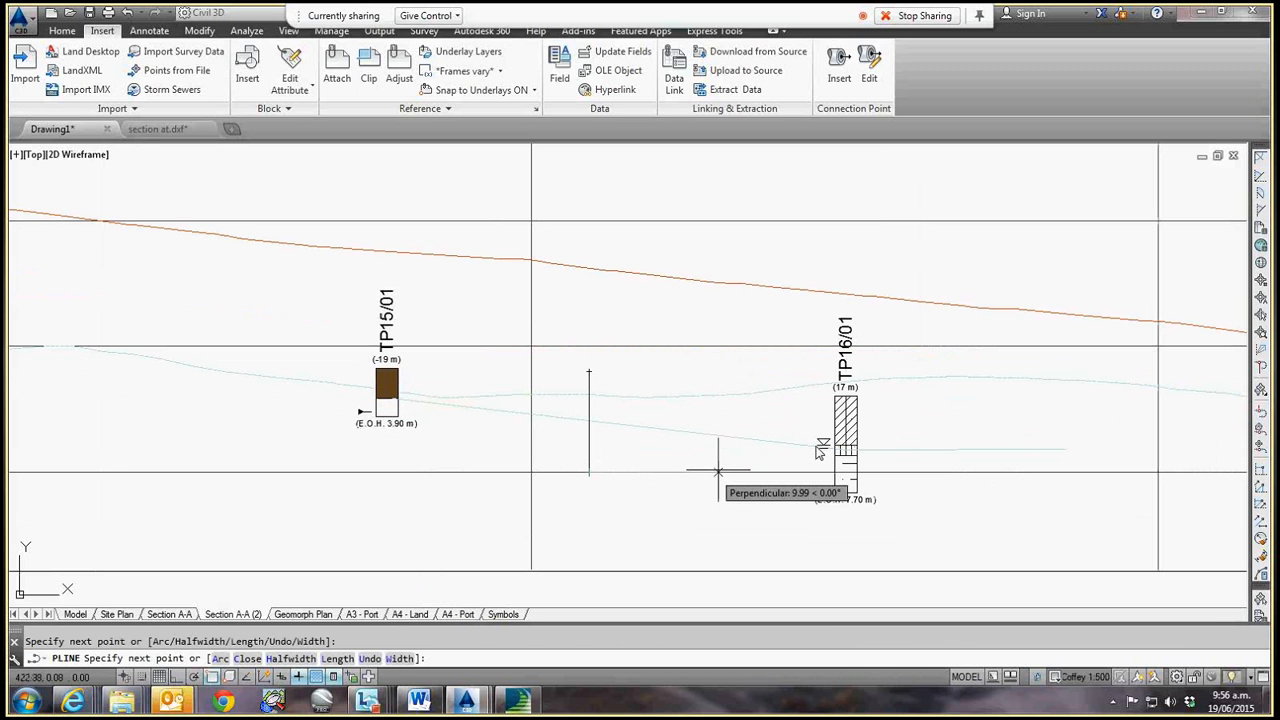
pyautogui.click(724, 459)
pyautogui.click(712, 346)
pyautogui.click(589, 372)
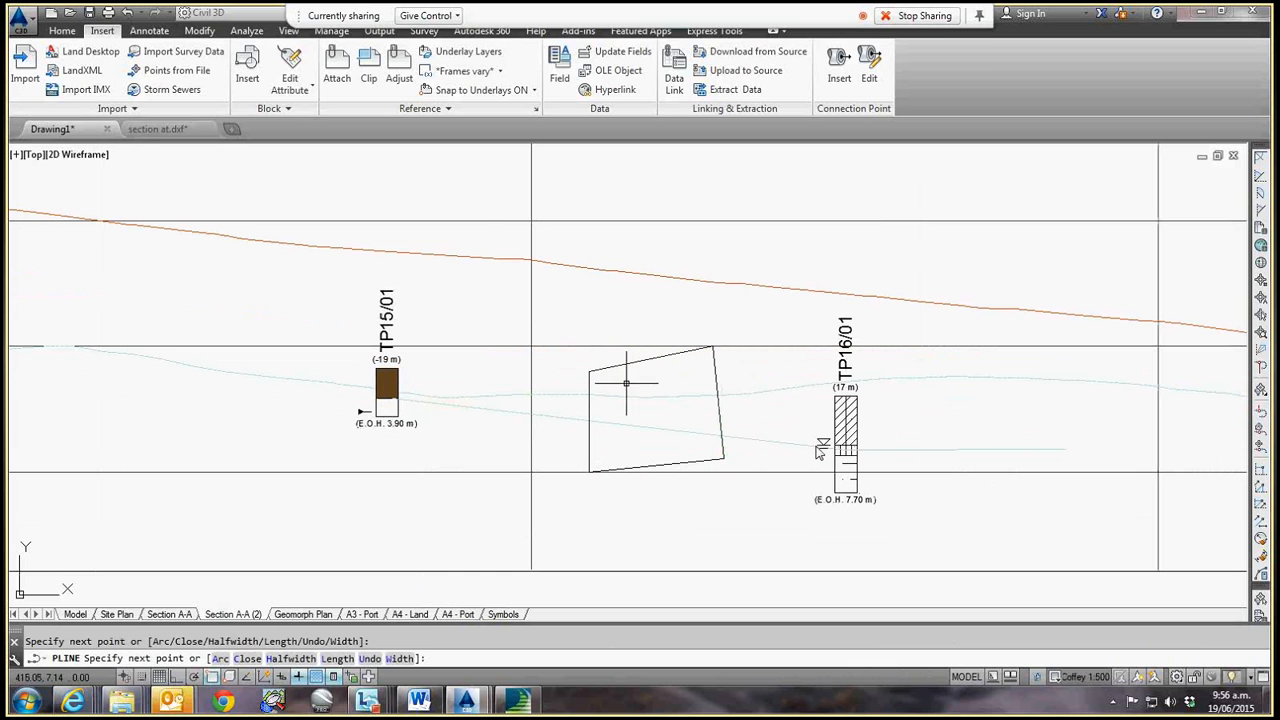
pyautogui.press('Escape')
# - Fill the four-sided outline between TP15/01 and TP16/01 with a SOLID hatch in the current colour
pyautogui.write('h')
pyautogui.press('Return')
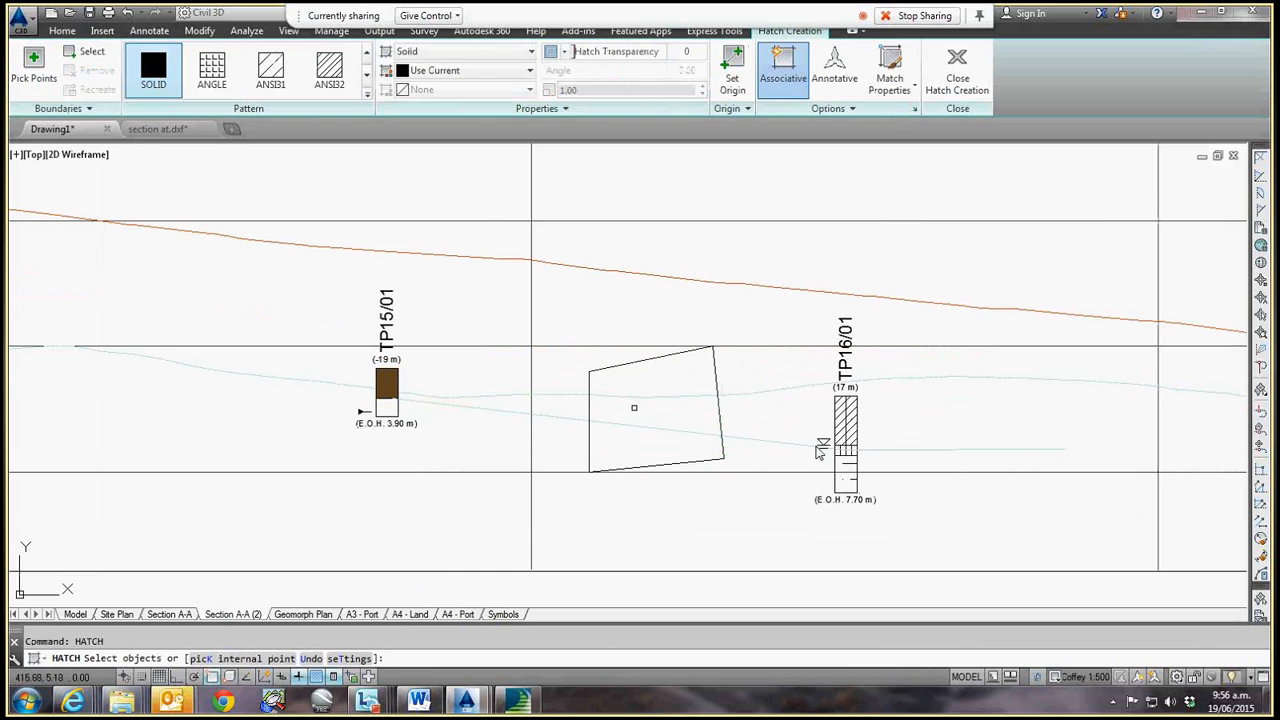
pyautogui.click(589, 408)
pyautogui.press('Return')
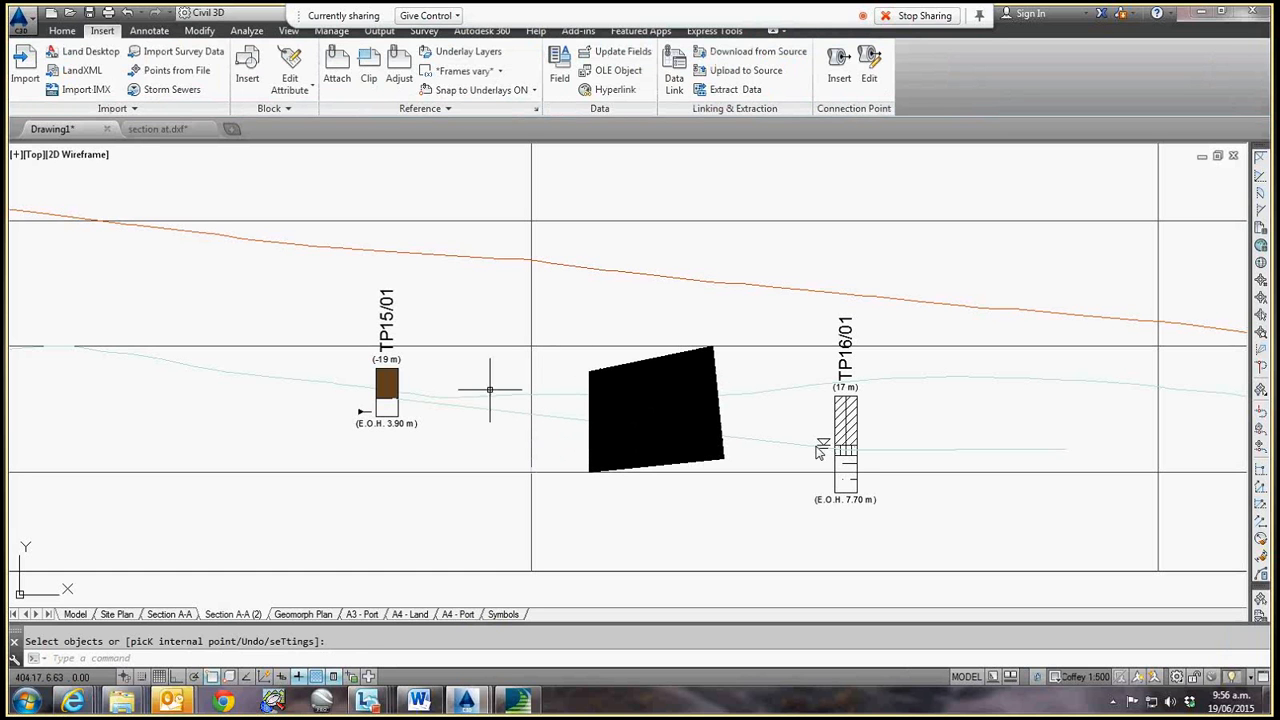
# - Inspect the properties of TP15/01's offset text and its brown hatch without changing them
pyautogui.click(386, 358)
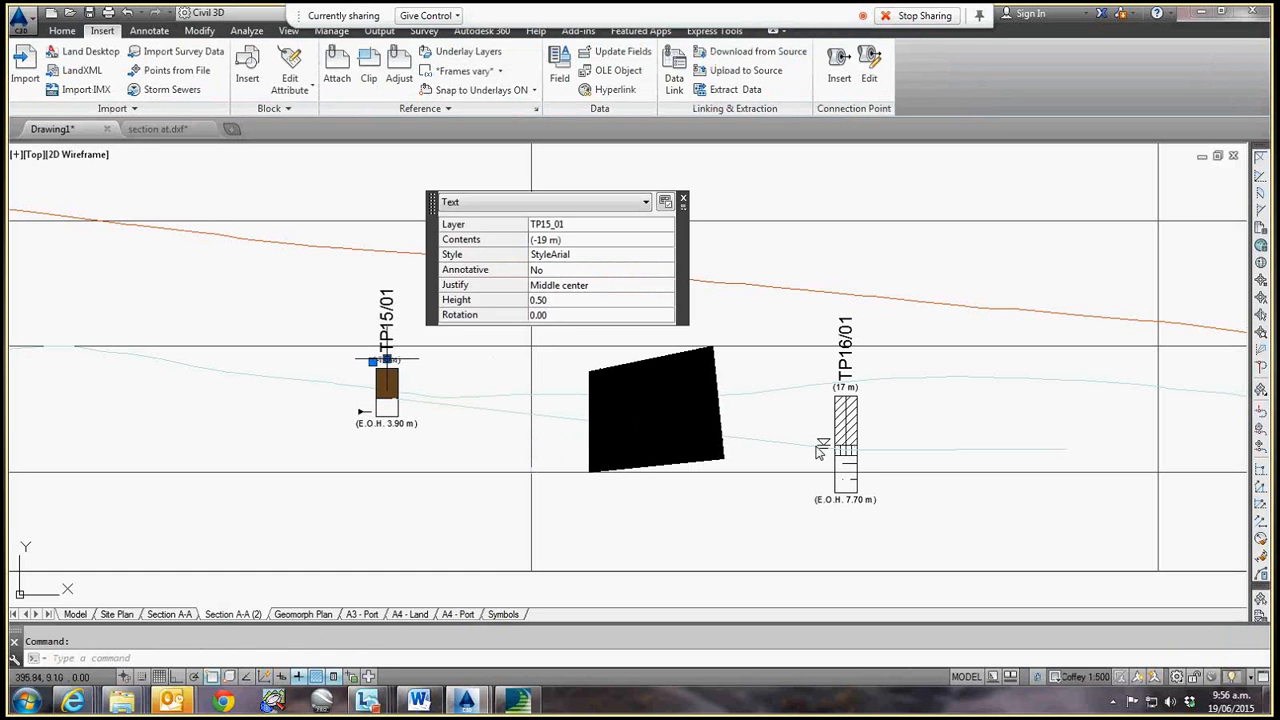
pyautogui.press('Escape')
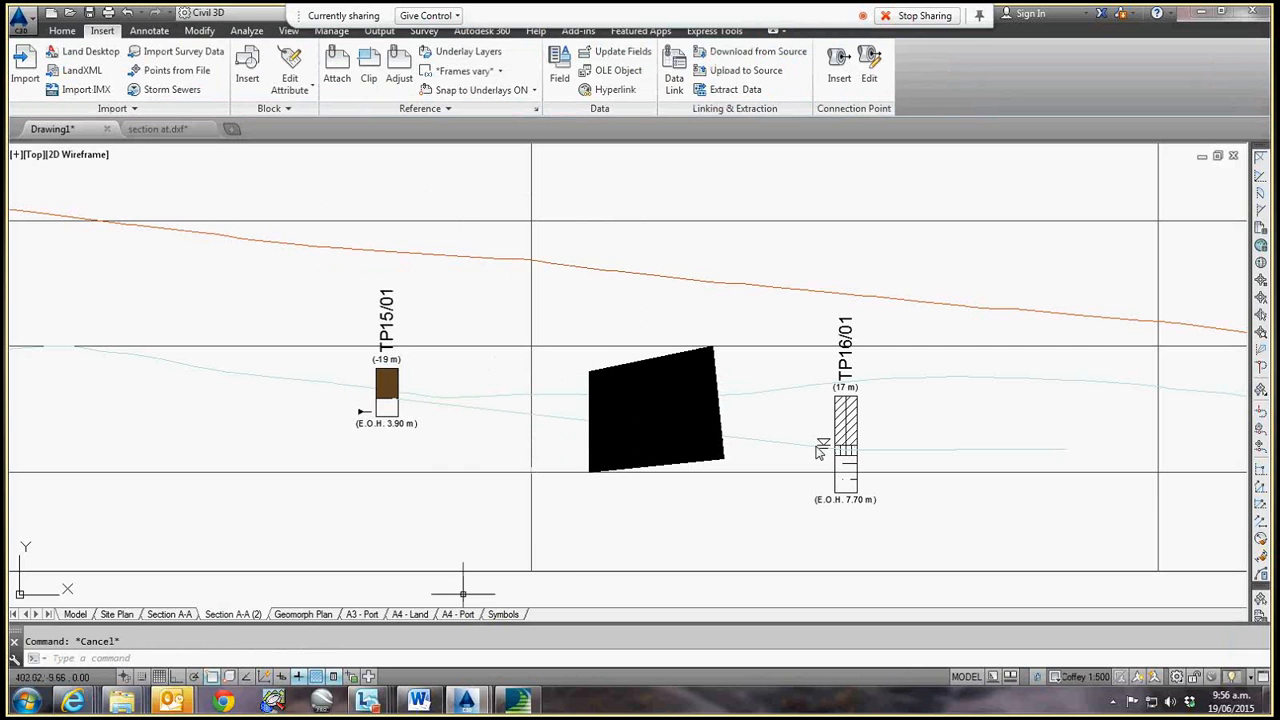
pyautogui.scroll(4, 390, 385)
pyautogui.click(380, 384)
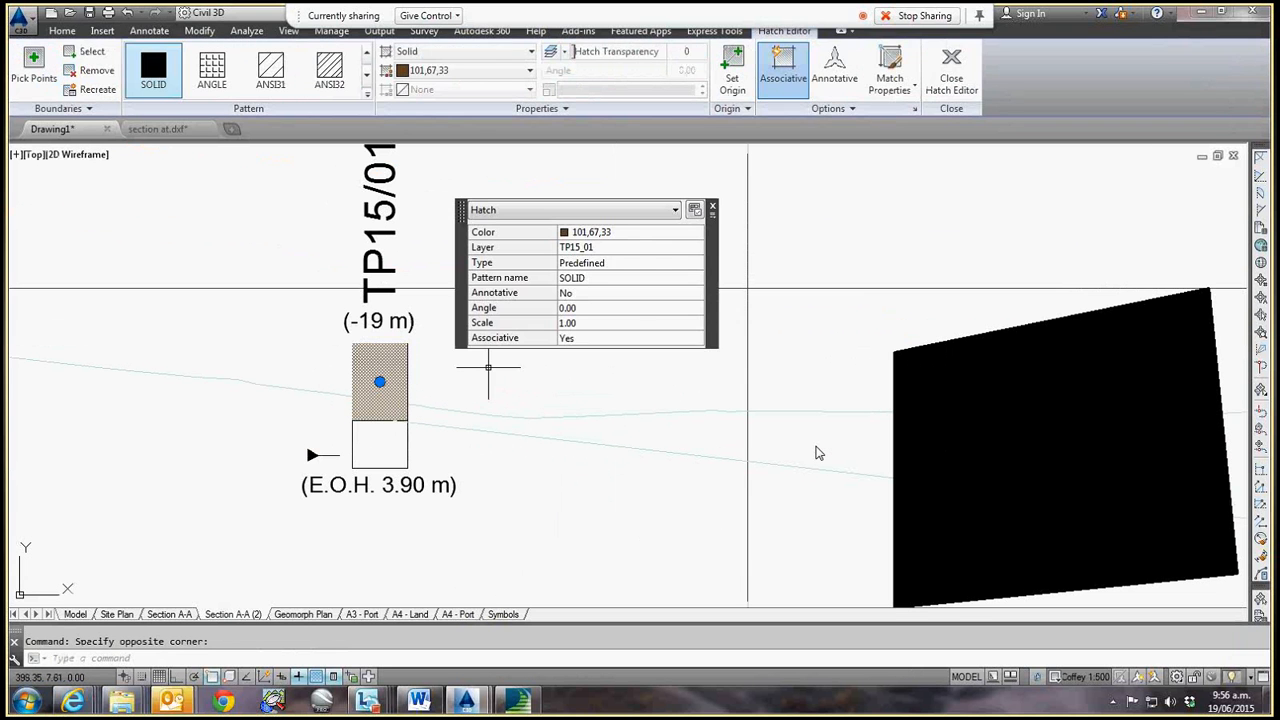
pyautogui.press('Escape')
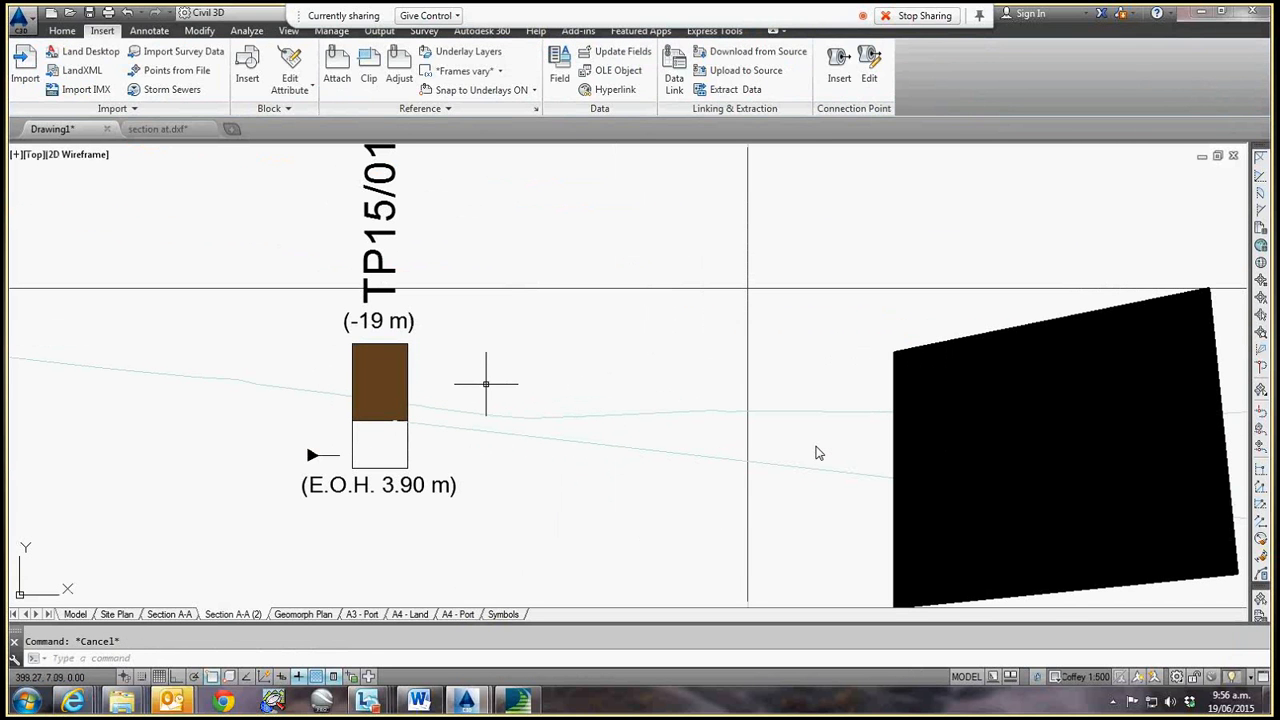
pyautogui.scroll(-4, 560, 385)
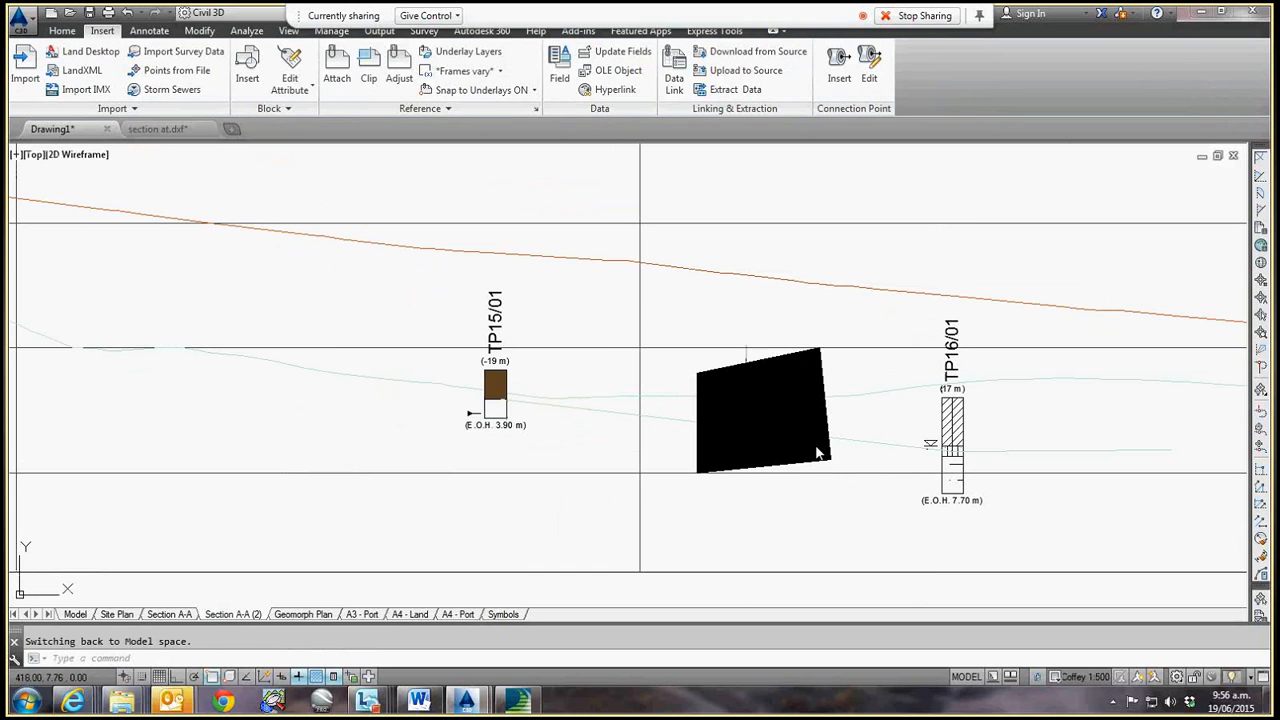
pyautogui.scroll(-4, 817, 453)
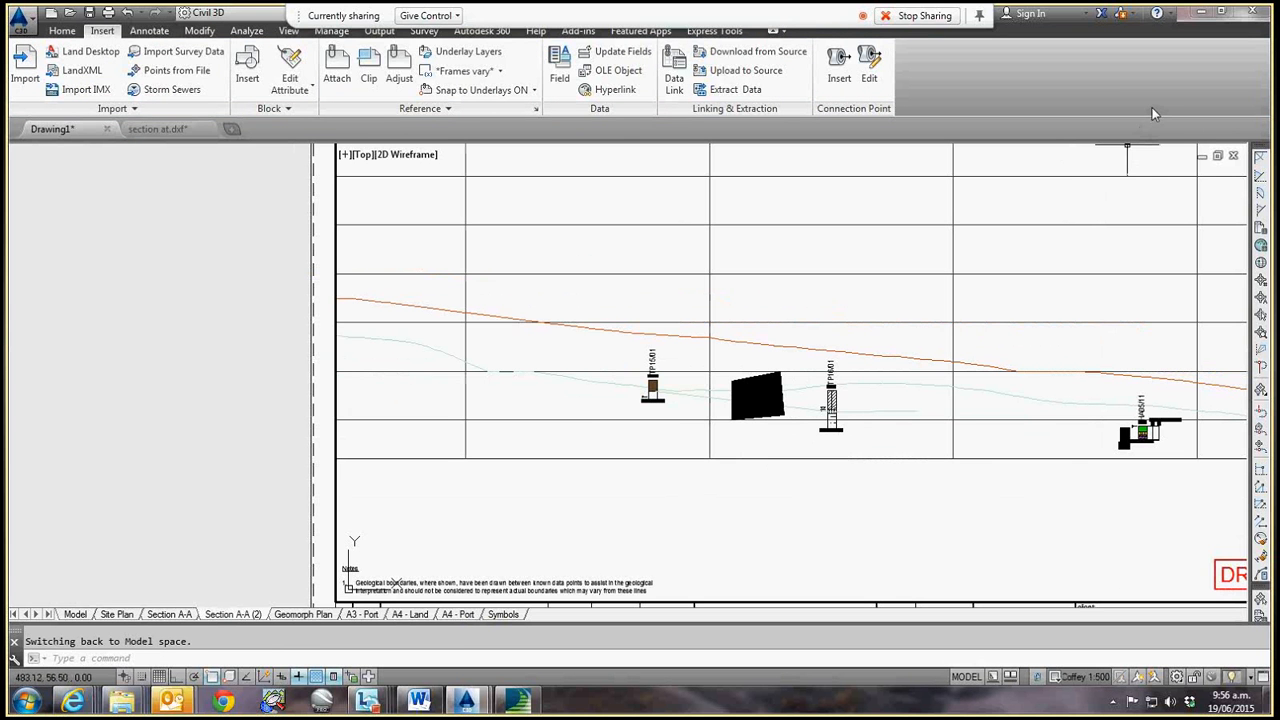
# - Switch to the section at.dxf drawing, look over the whole sheet with its section and legend, and clear the selection
pyautogui.click(158, 129)
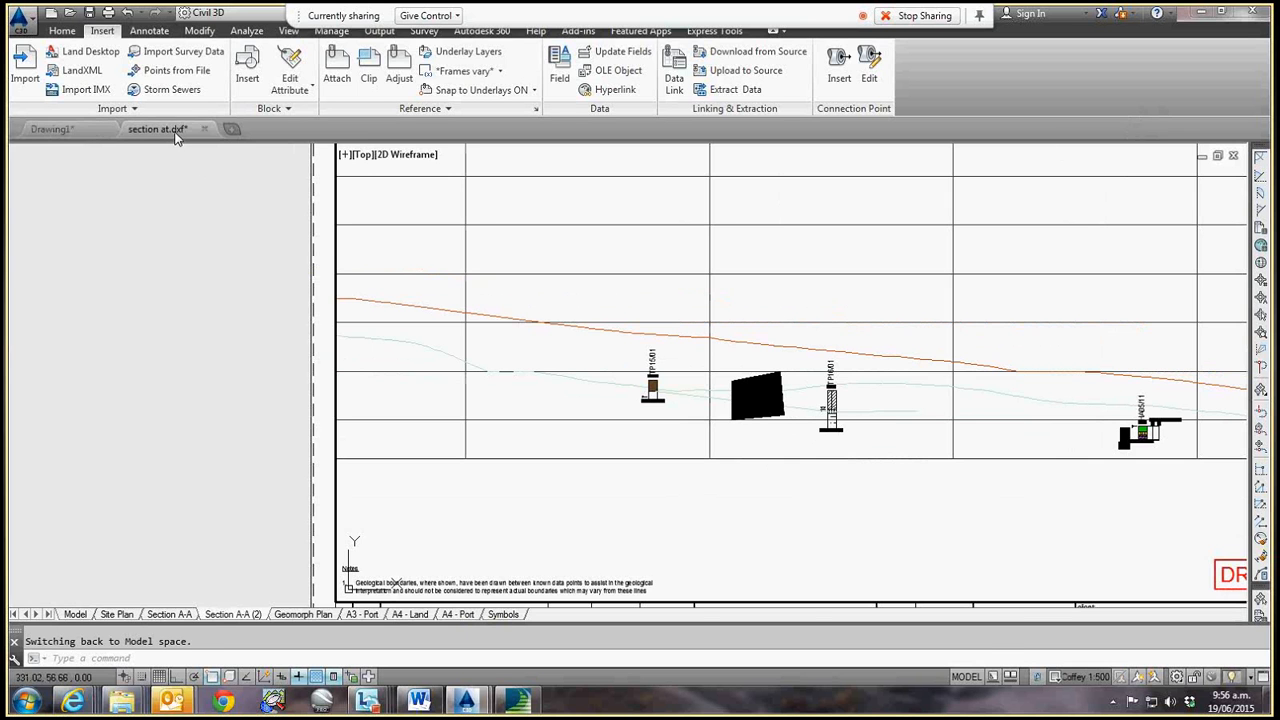
pyautogui.hotkey('ctrl', 'a')
pyautogui.hotkey('ctrl', 'c')
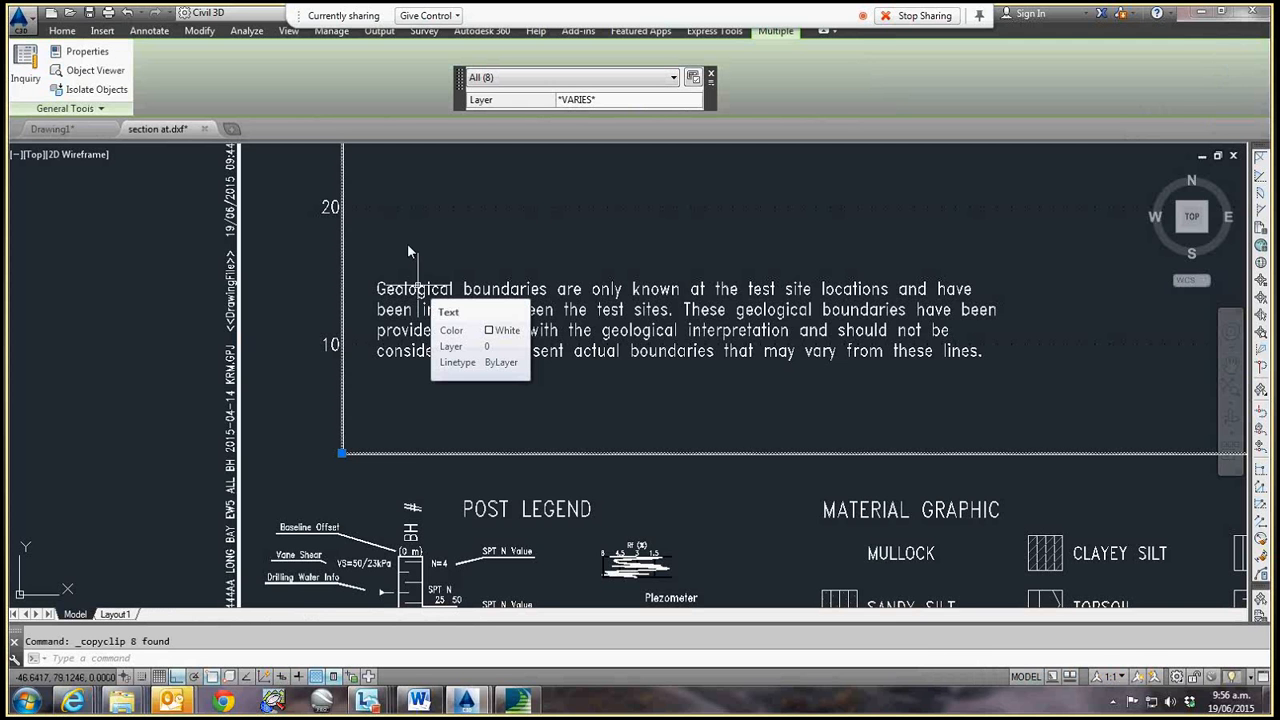
pyautogui.scroll(-5, 408, 247)
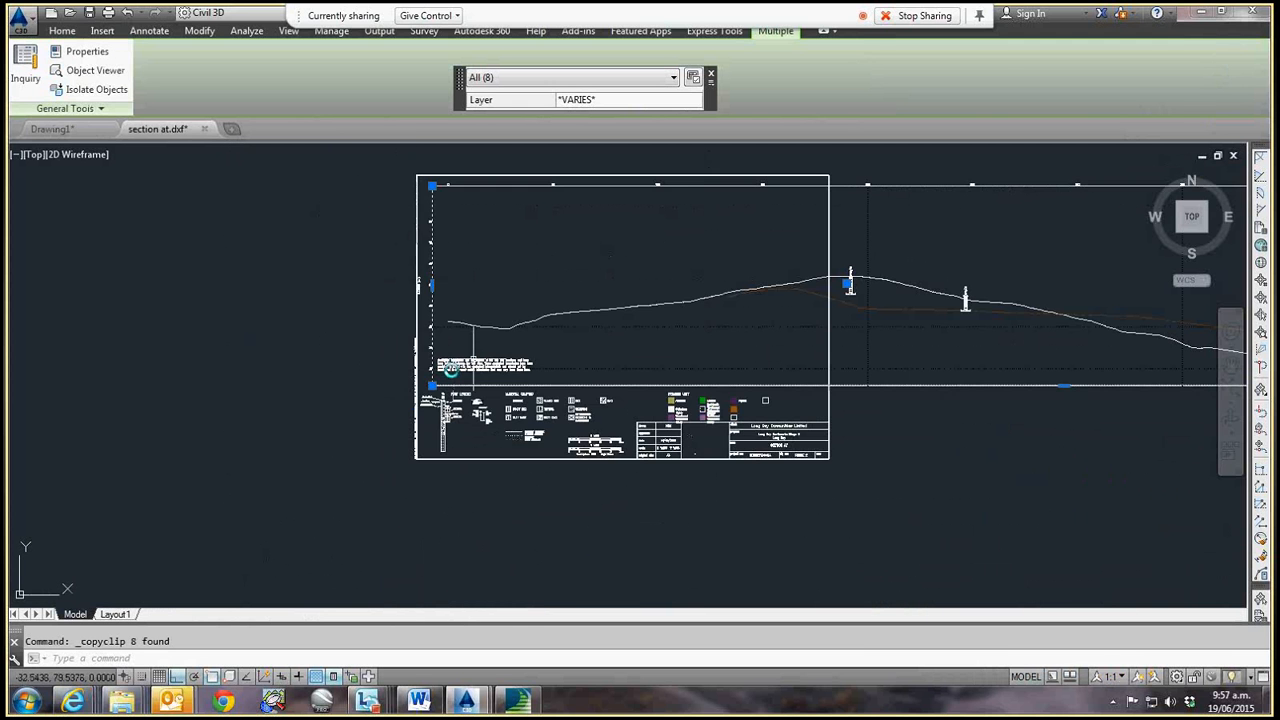
pyautogui.press('Escape')
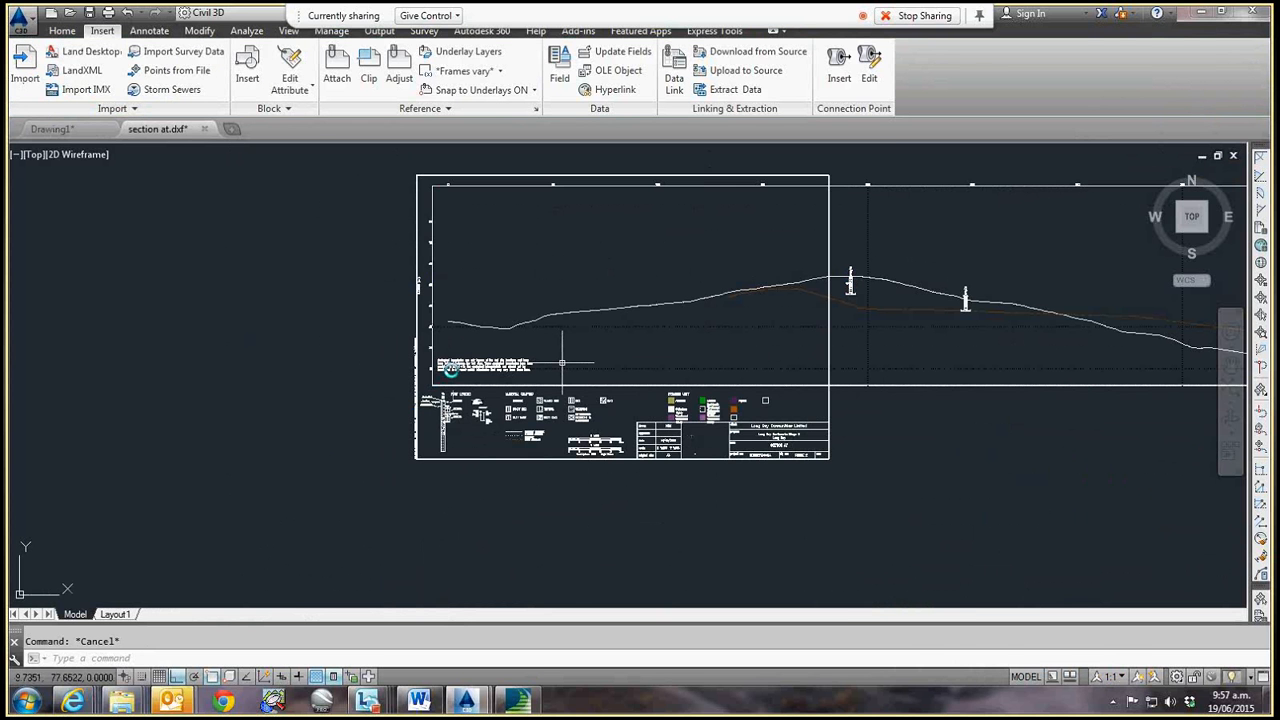
# - Switch to gINT, leave the surfaces view and open the Project table of the Main Group in the input data
pyautogui.click(529, 703)
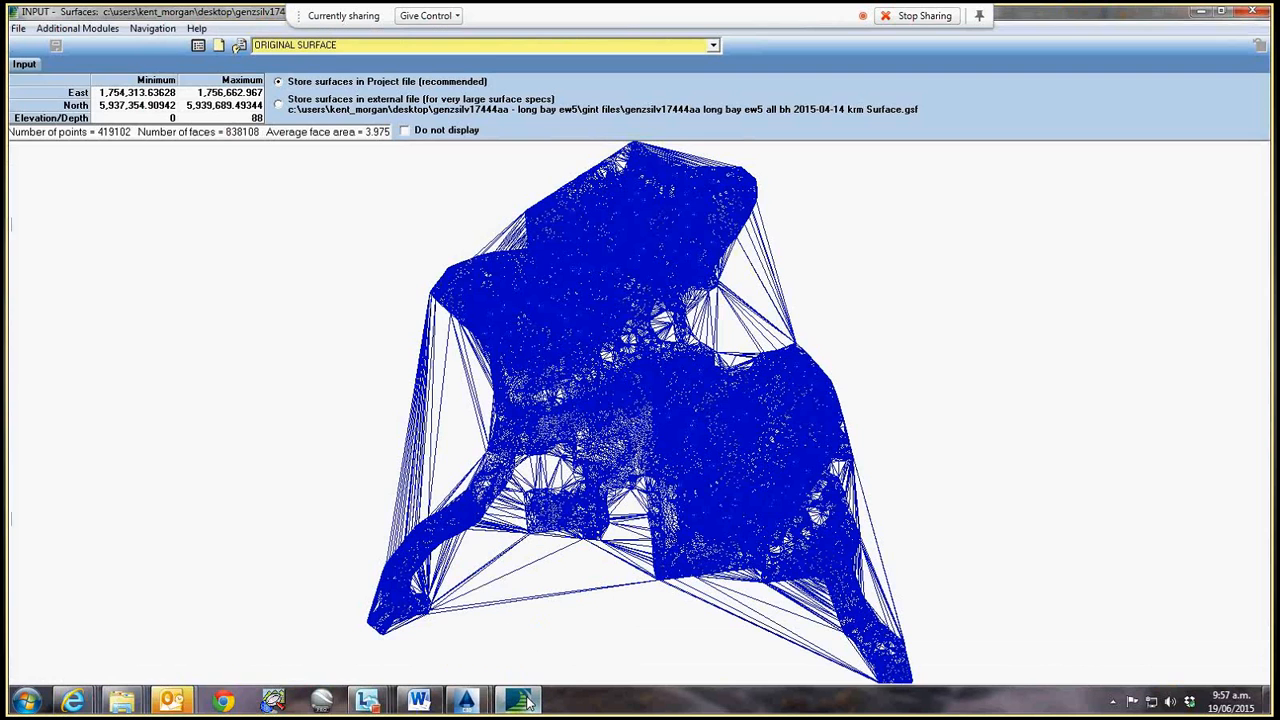
pyautogui.click(25, 65)
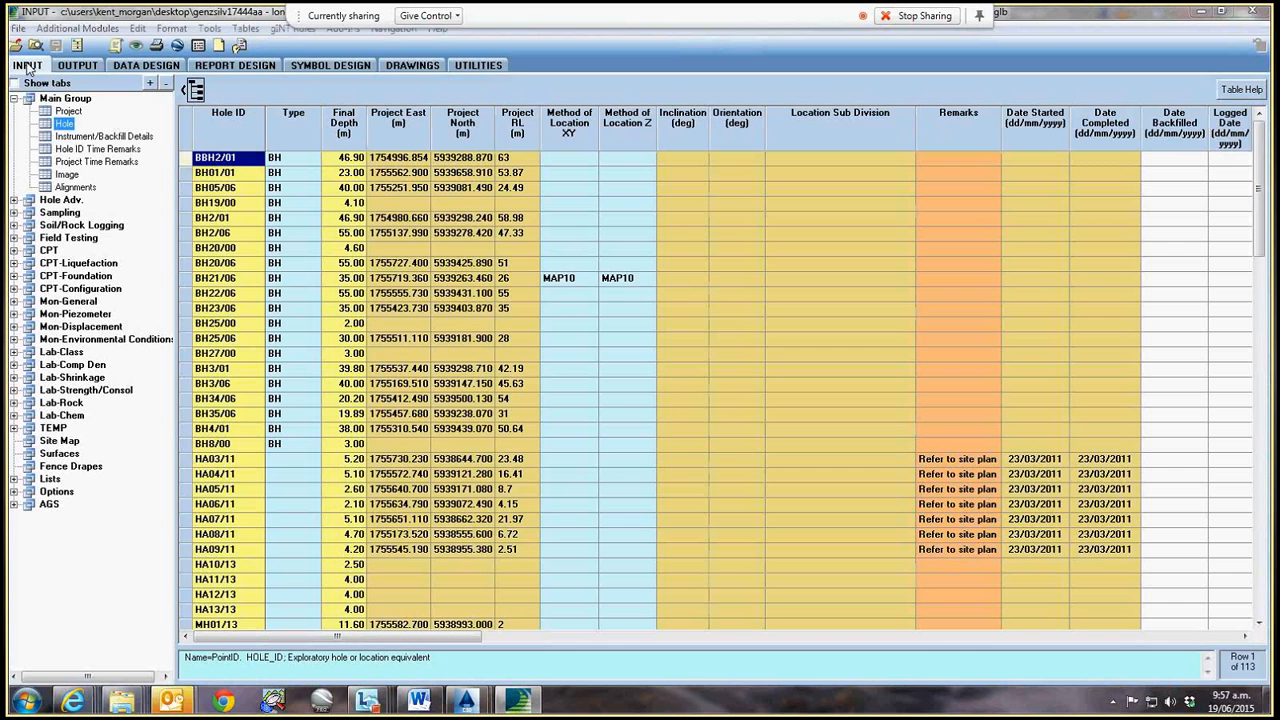
pyautogui.click(52, 100)
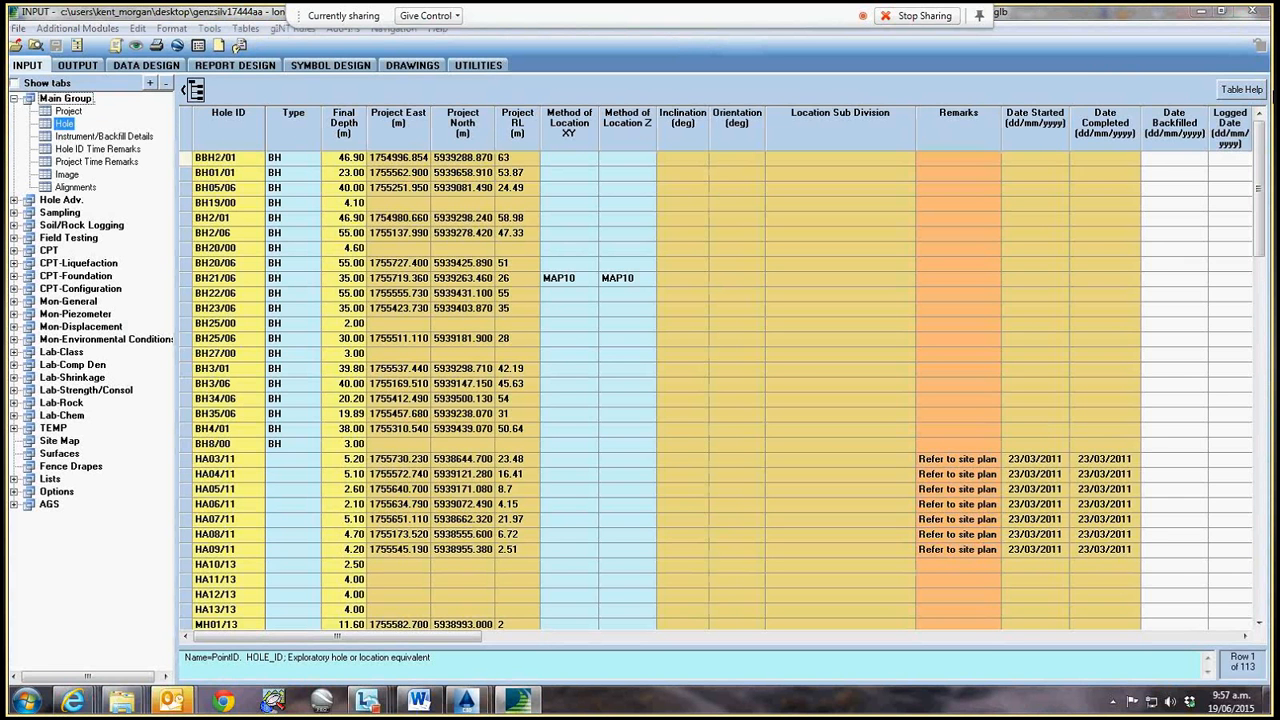
pyautogui.click(76, 112)
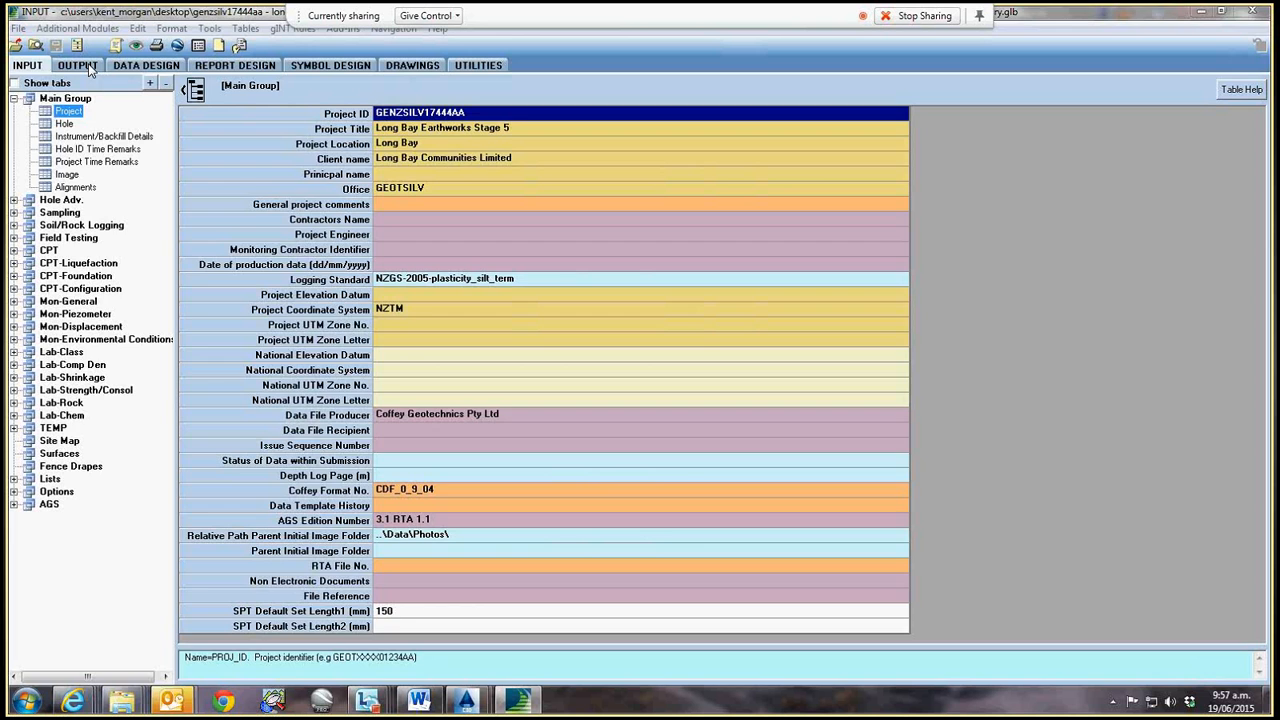
# - In the fence output, check the available DGN seed files and the export file formats, keeping seed3d_meters and cancelling the export file choice
pyautogui.click(78, 65)
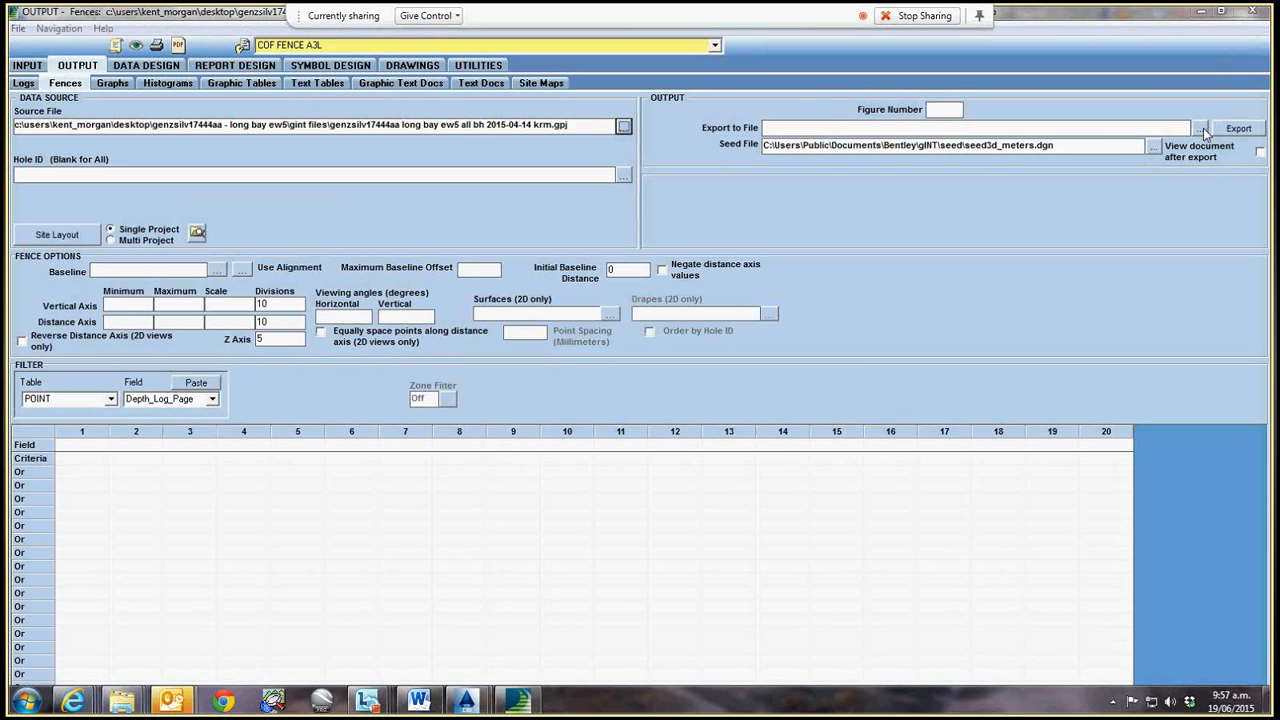
pyautogui.click(1154, 147)
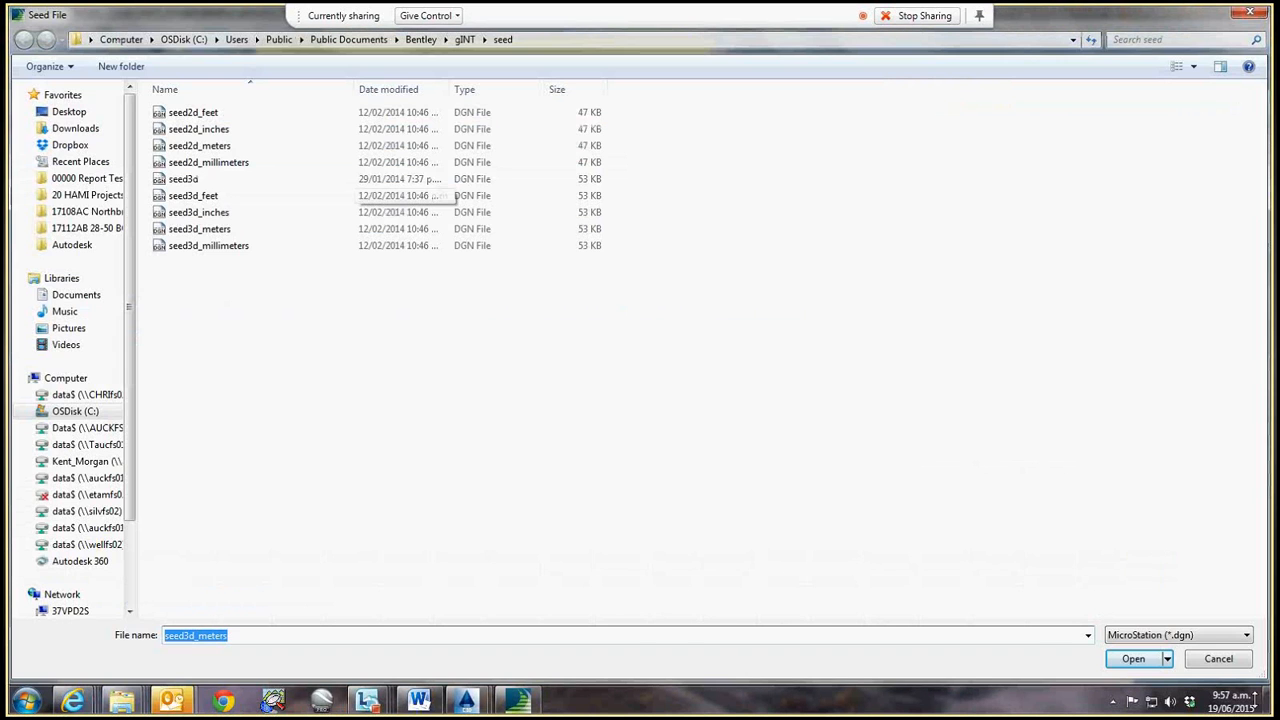
pyautogui.press('Return')
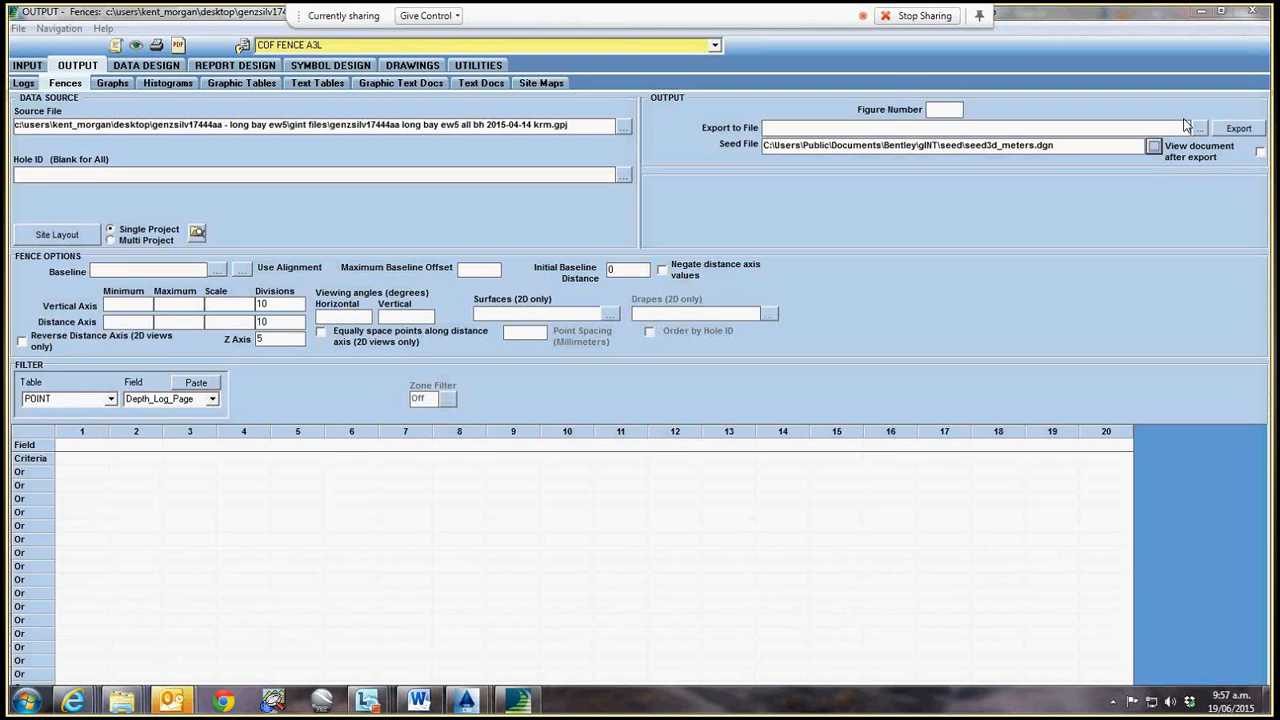
pyautogui.click(1197, 128)
pyautogui.click(379, 625)
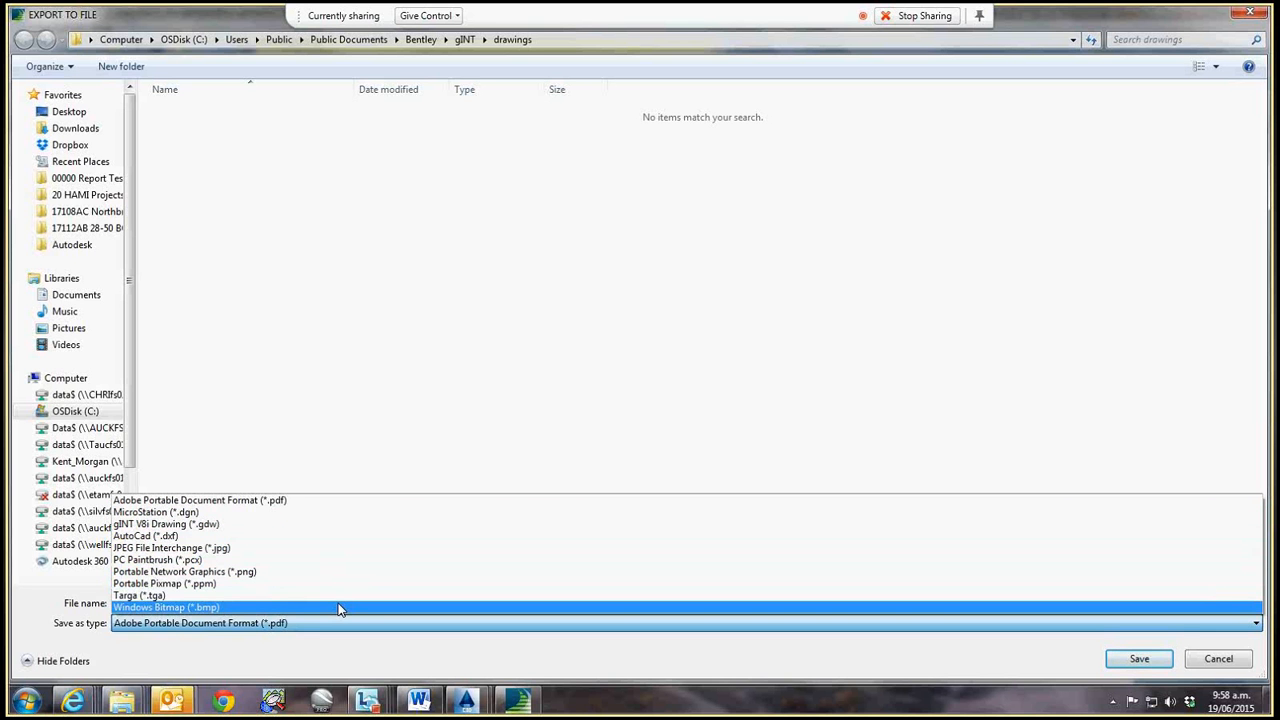
pyautogui.click(427, 401)
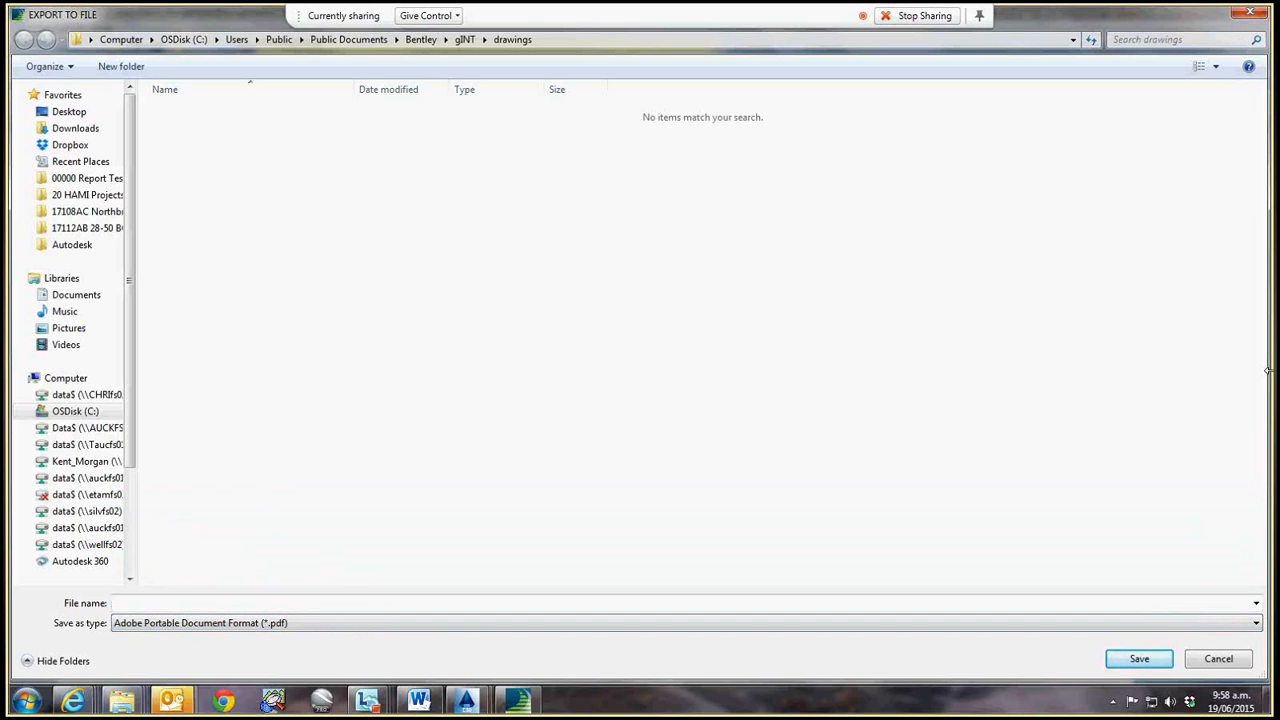
pyautogui.click(1218, 659)
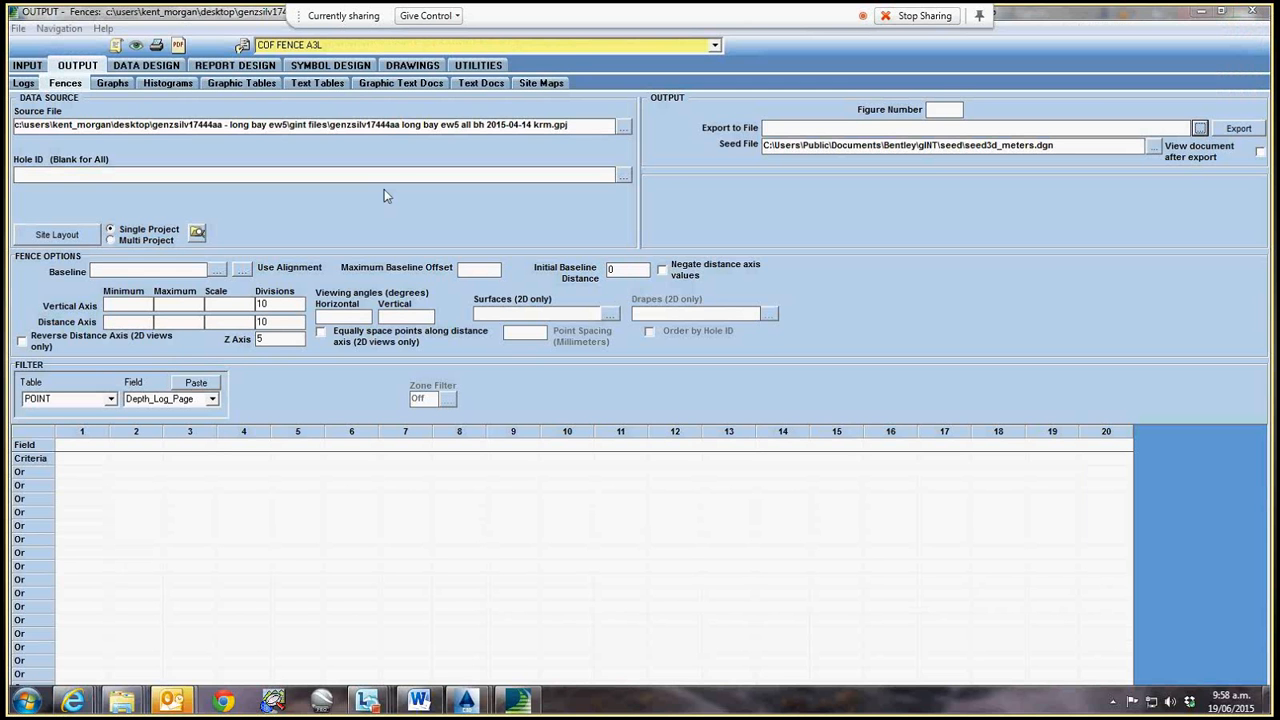
# - Leave the fence output and return to the project's input data
pyautogui.click(18, 28)
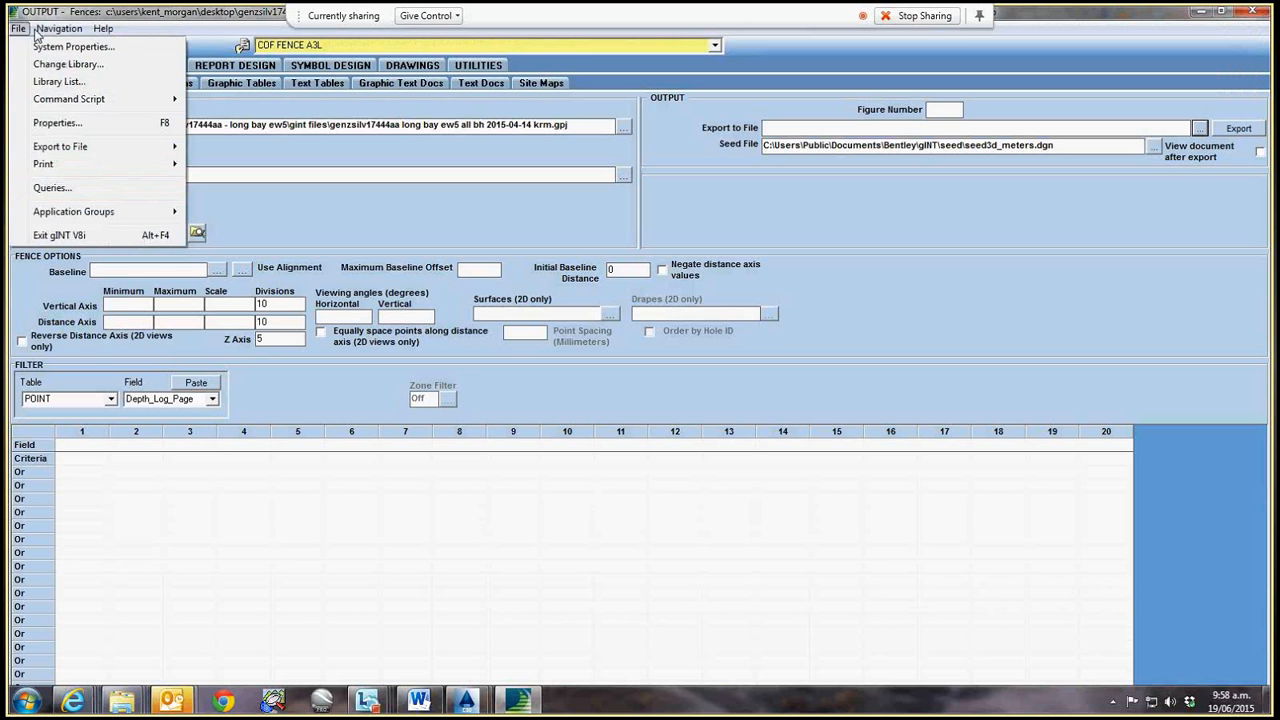
pyautogui.moveTo(58, 29)
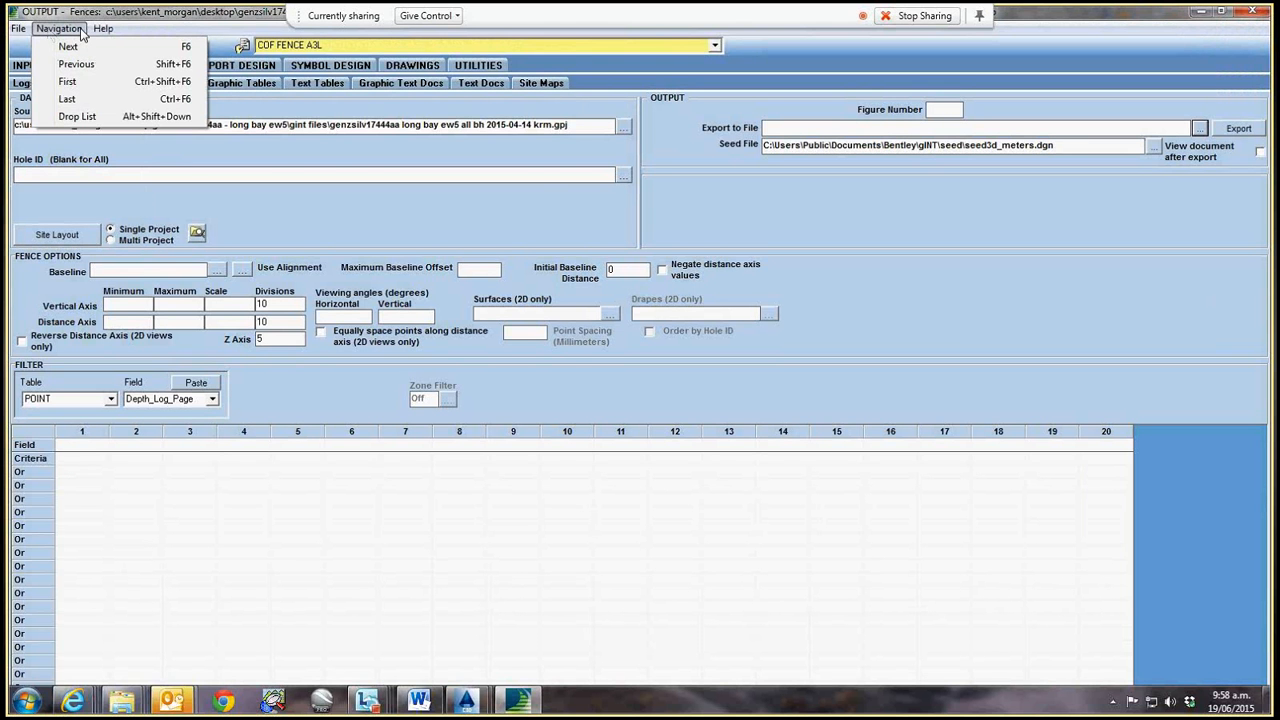
pyautogui.click(77, 116)
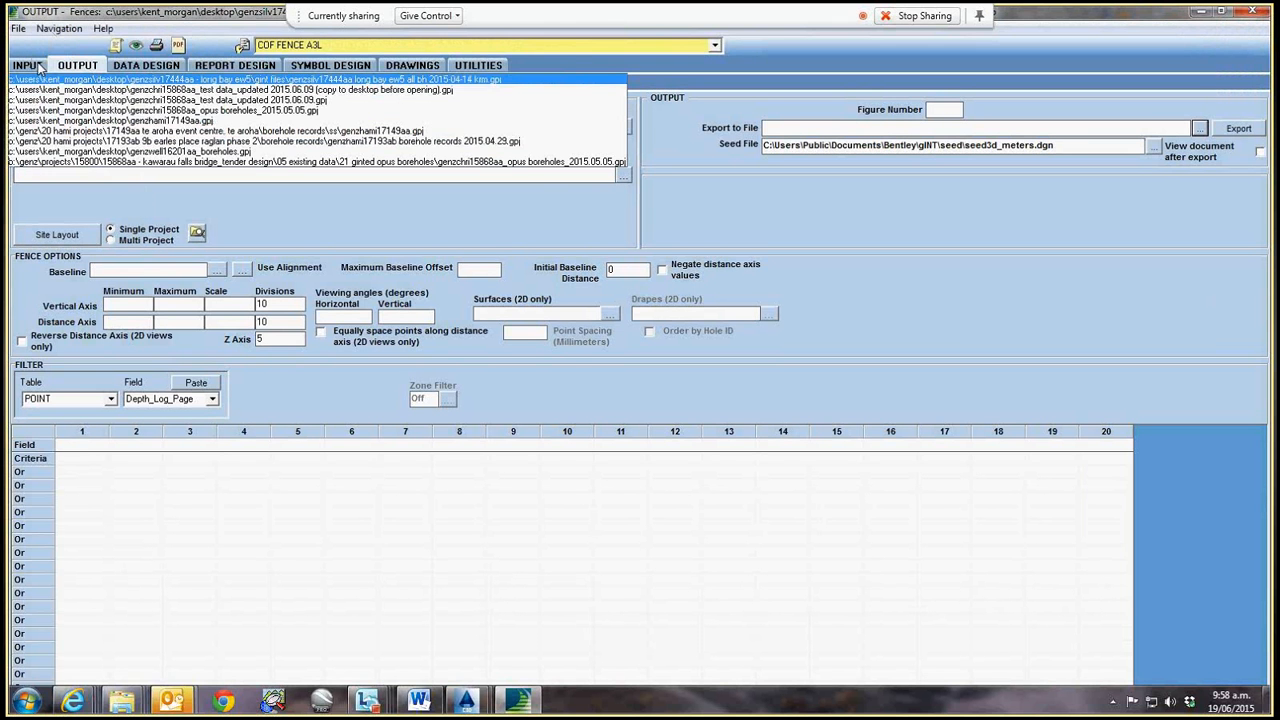
pyautogui.click(28, 65)
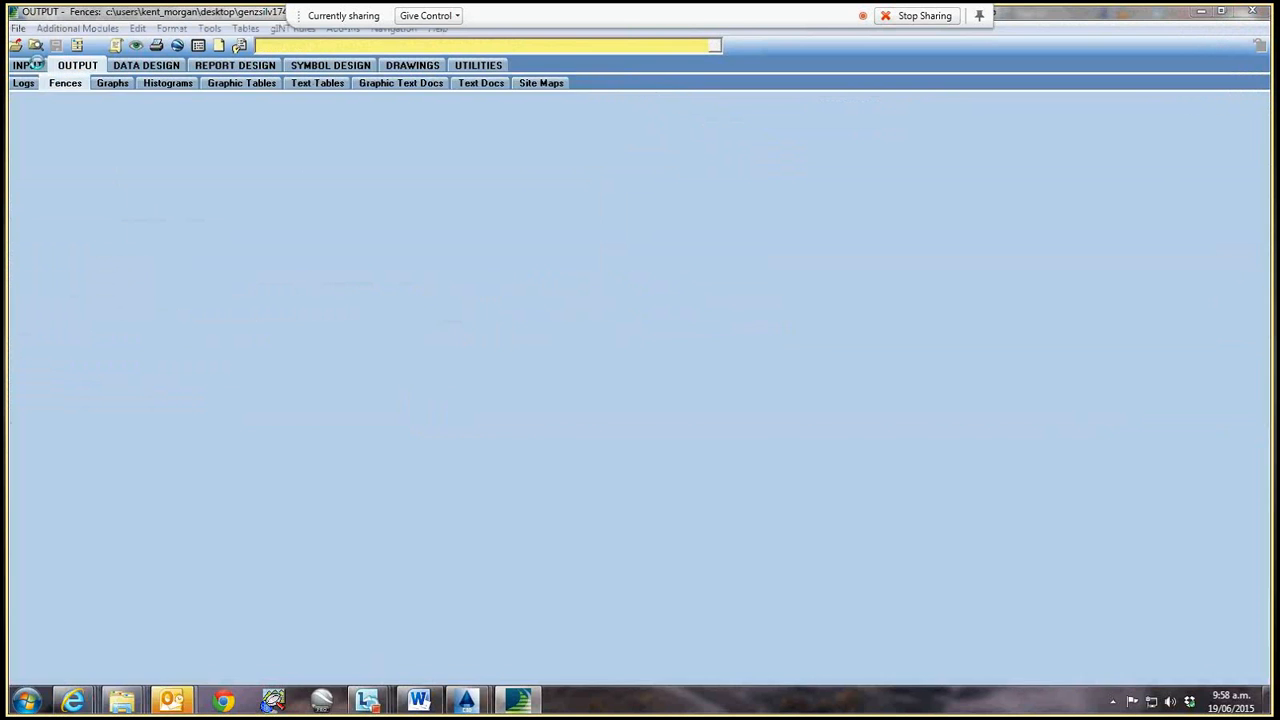
# - Look through the input commands and add-ins, and try to launch the Datgel Output Tool
pyautogui.click(80, 29)
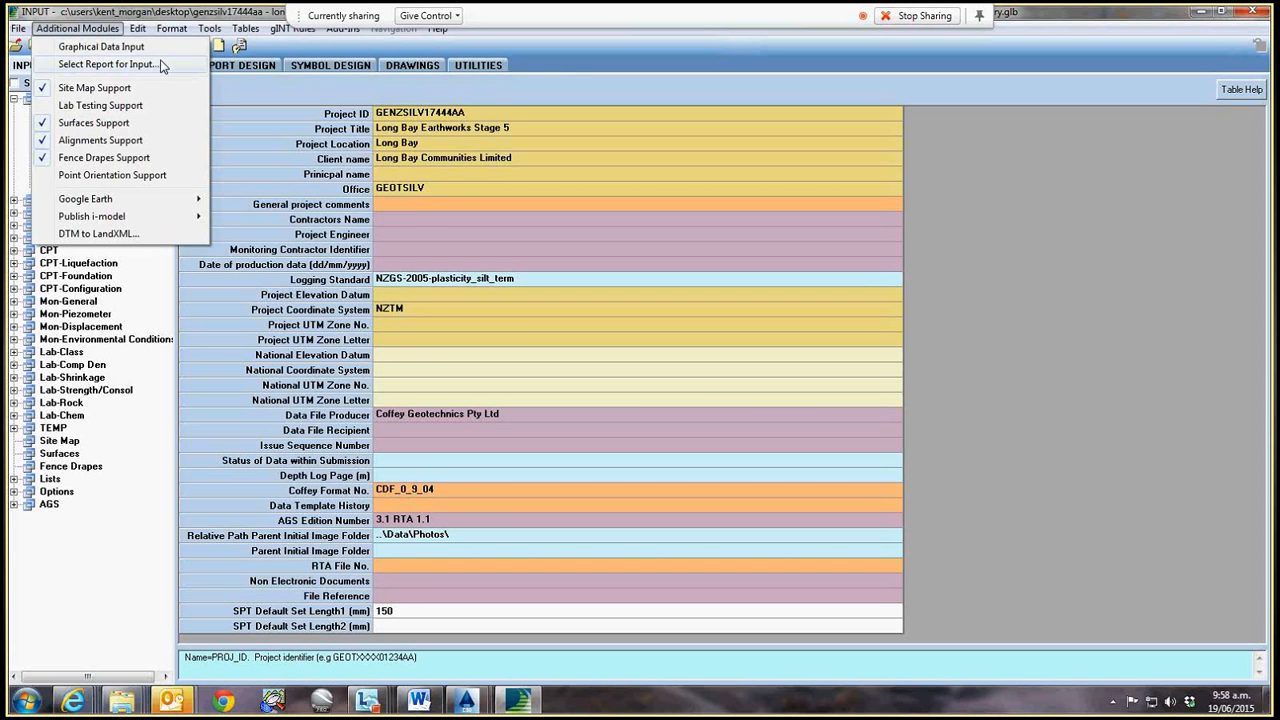
pyautogui.moveTo(208, 28)
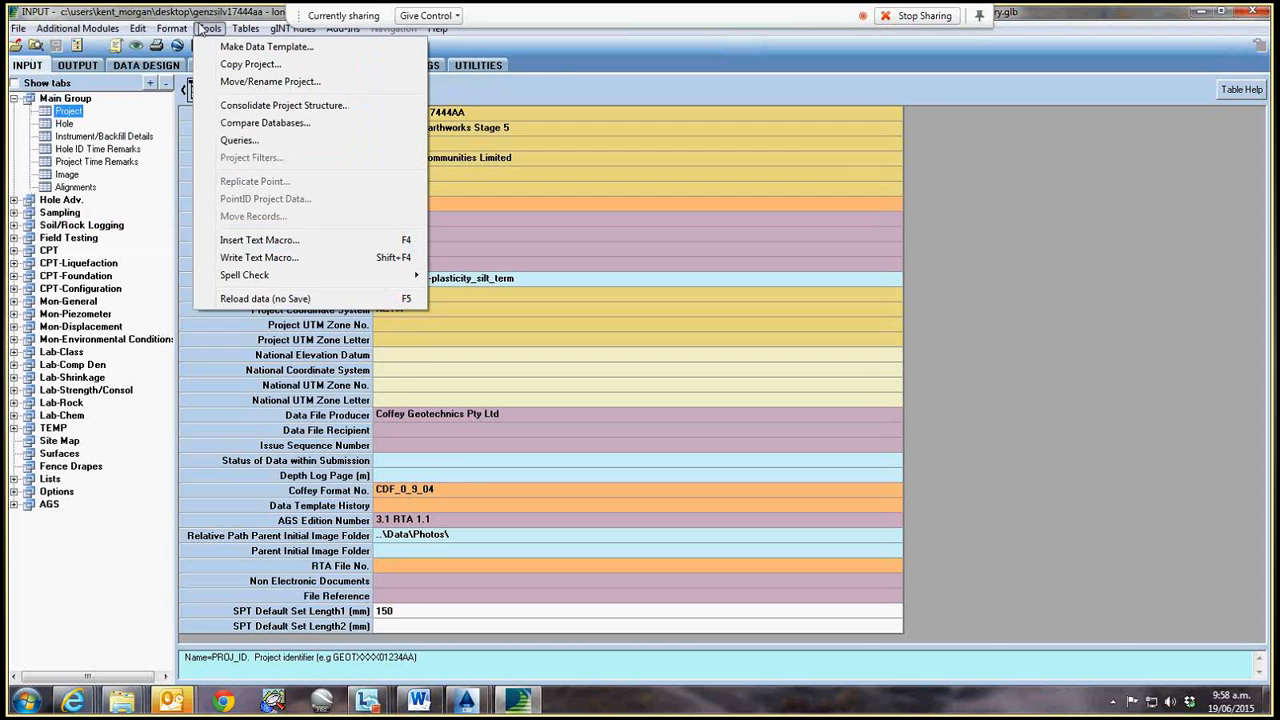
pyautogui.moveTo(140, 29)
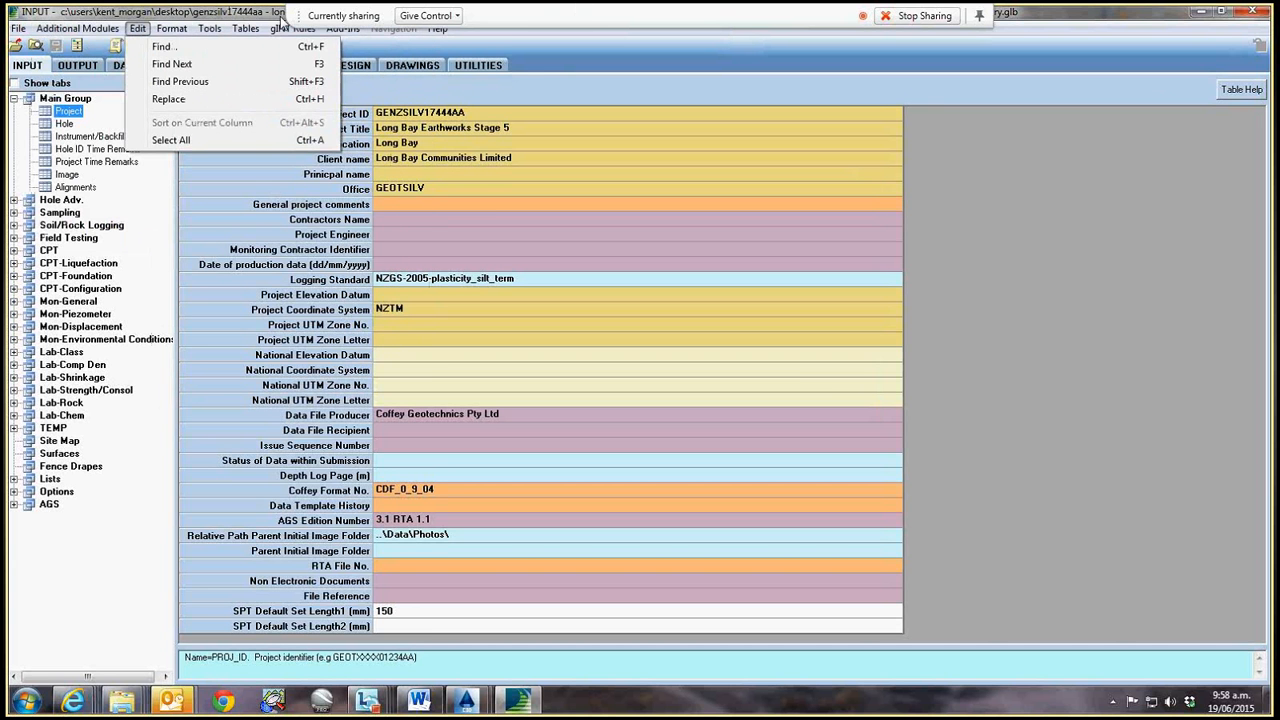
pyautogui.click(343, 28)
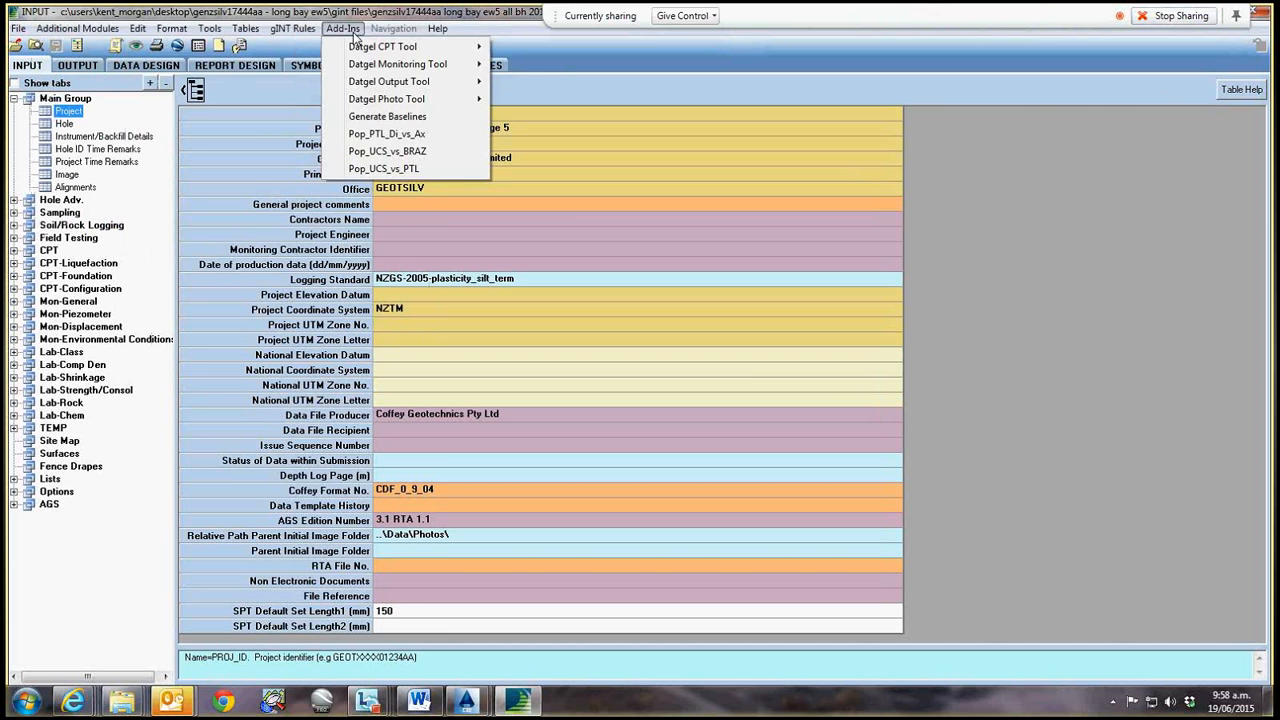
pyautogui.moveTo(420, 50)
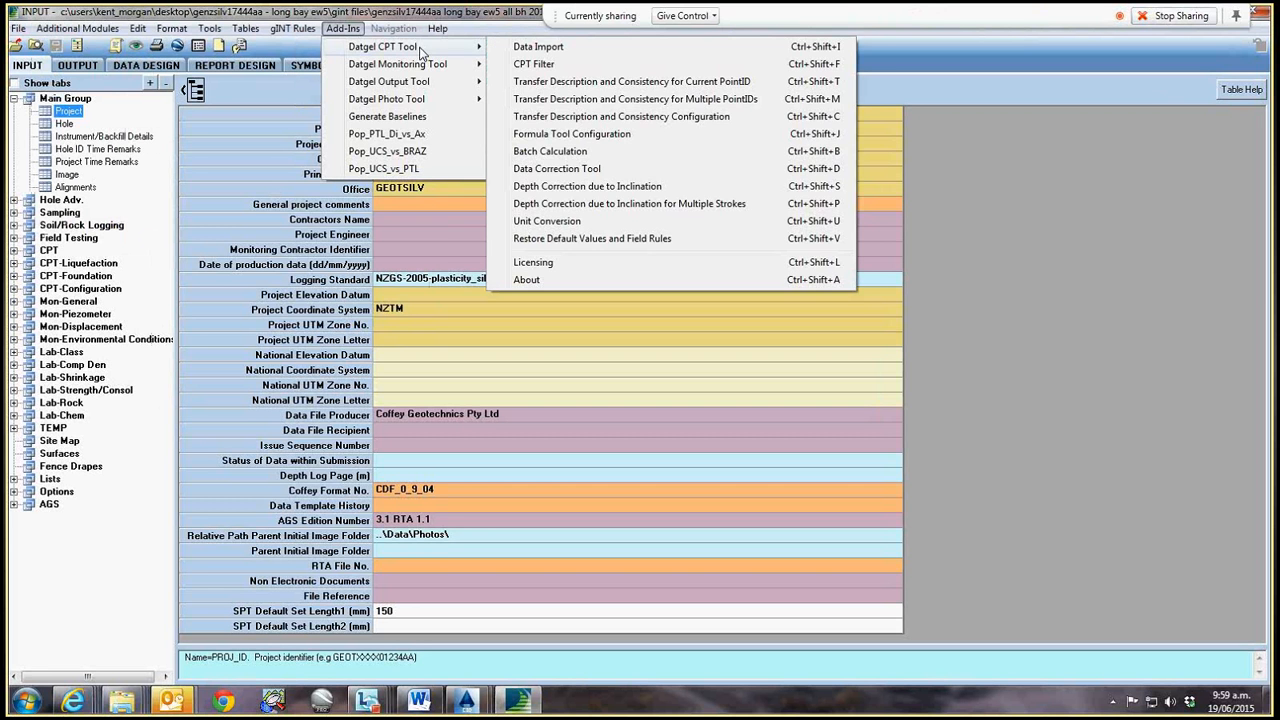
pyautogui.moveTo(440, 81)
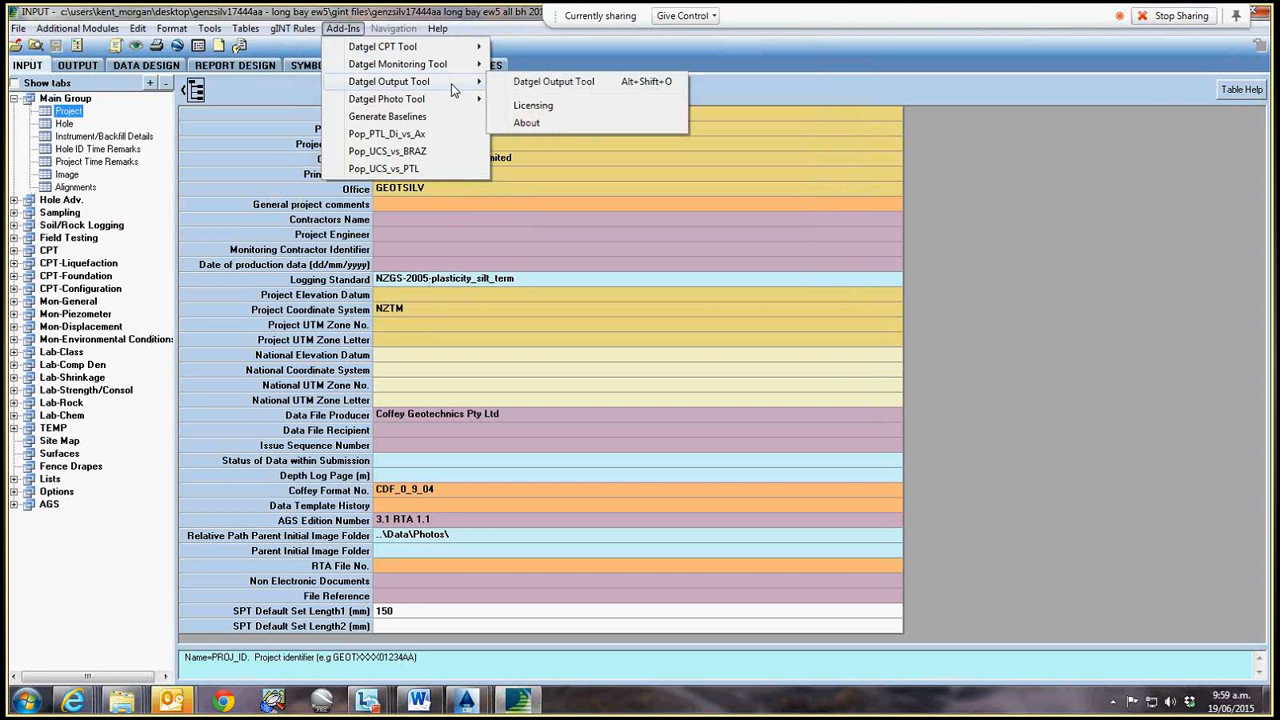
pyautogui.click(546, 83)
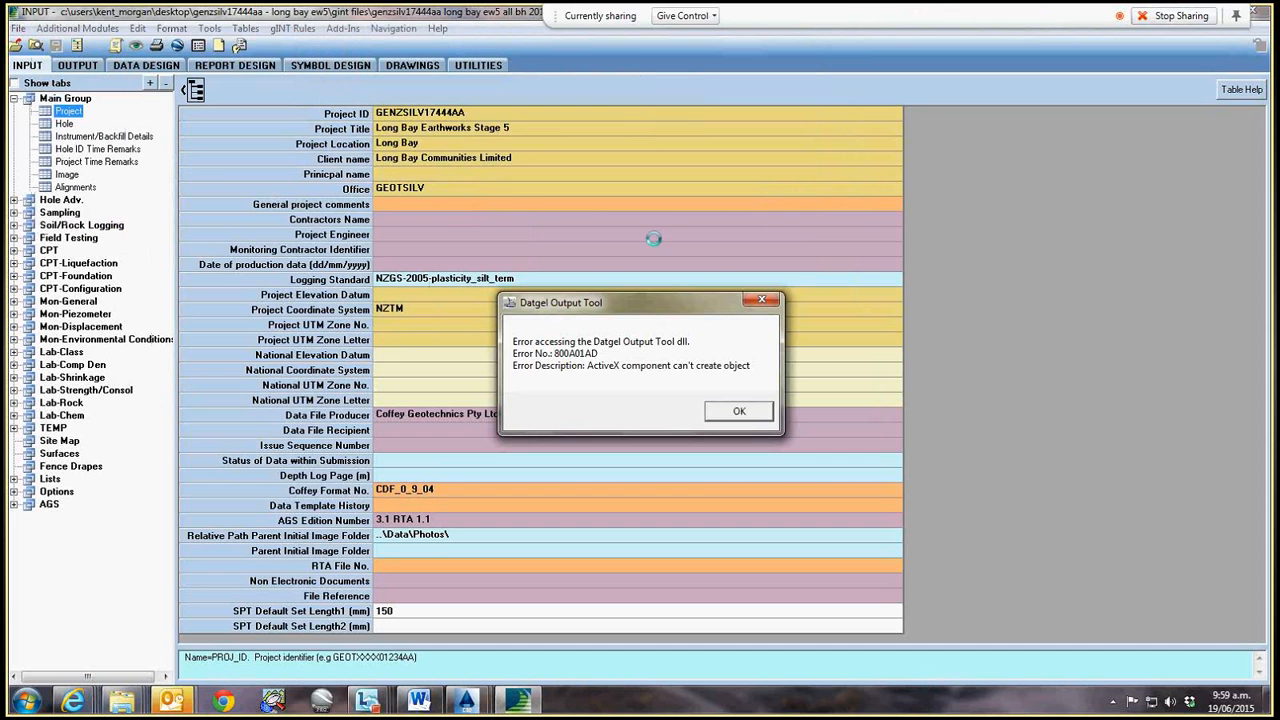
pyautogui.click(738, 413)
pyautogui.click(741, 414)
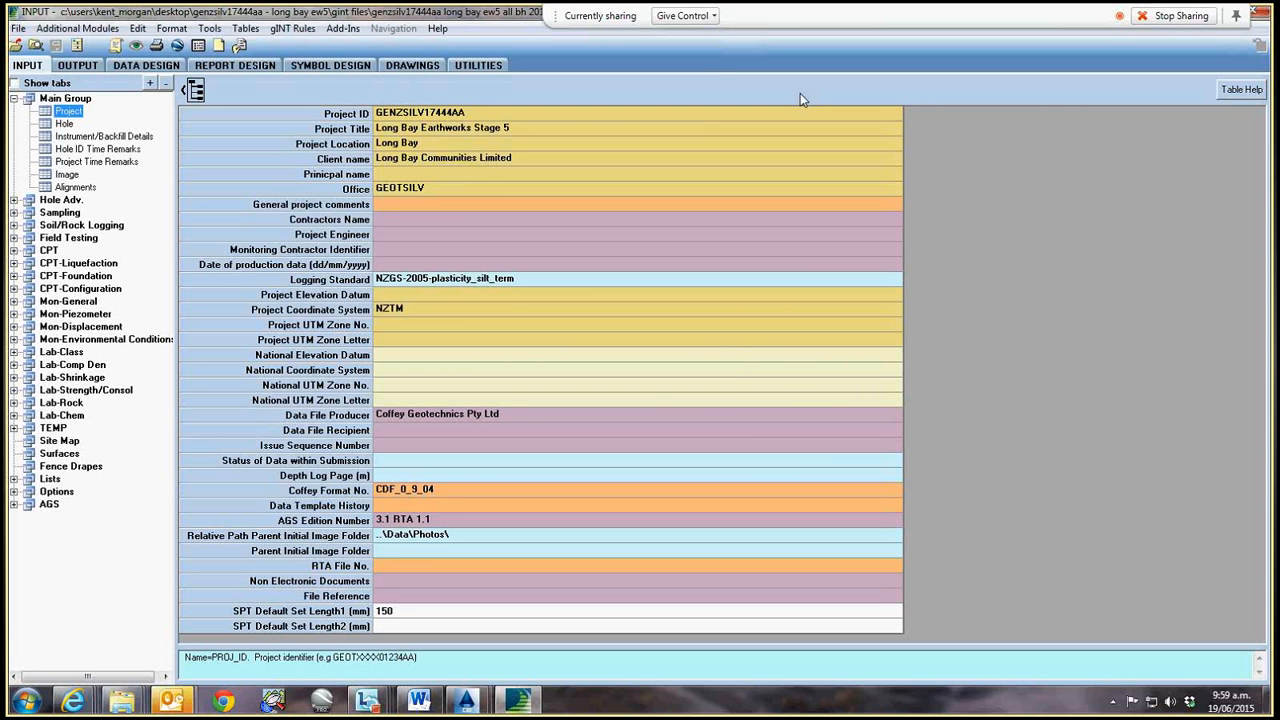
# - Switch to the gINT training manual in Word and read from section 11.1, Datgel Output Tool, through the Datgel Photo tool help
pyautogui.click(420, 700)
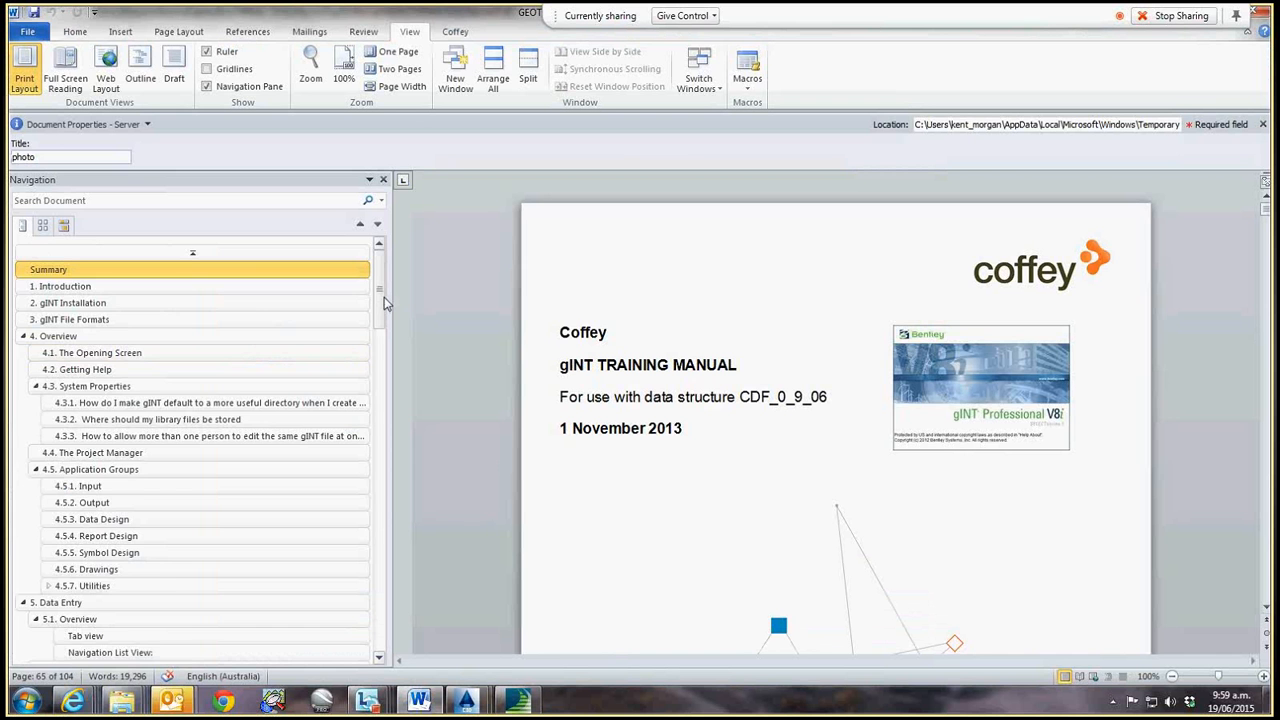
pyautogui.moveTo(384, 297); pyautogui.dragTo(387, 632)
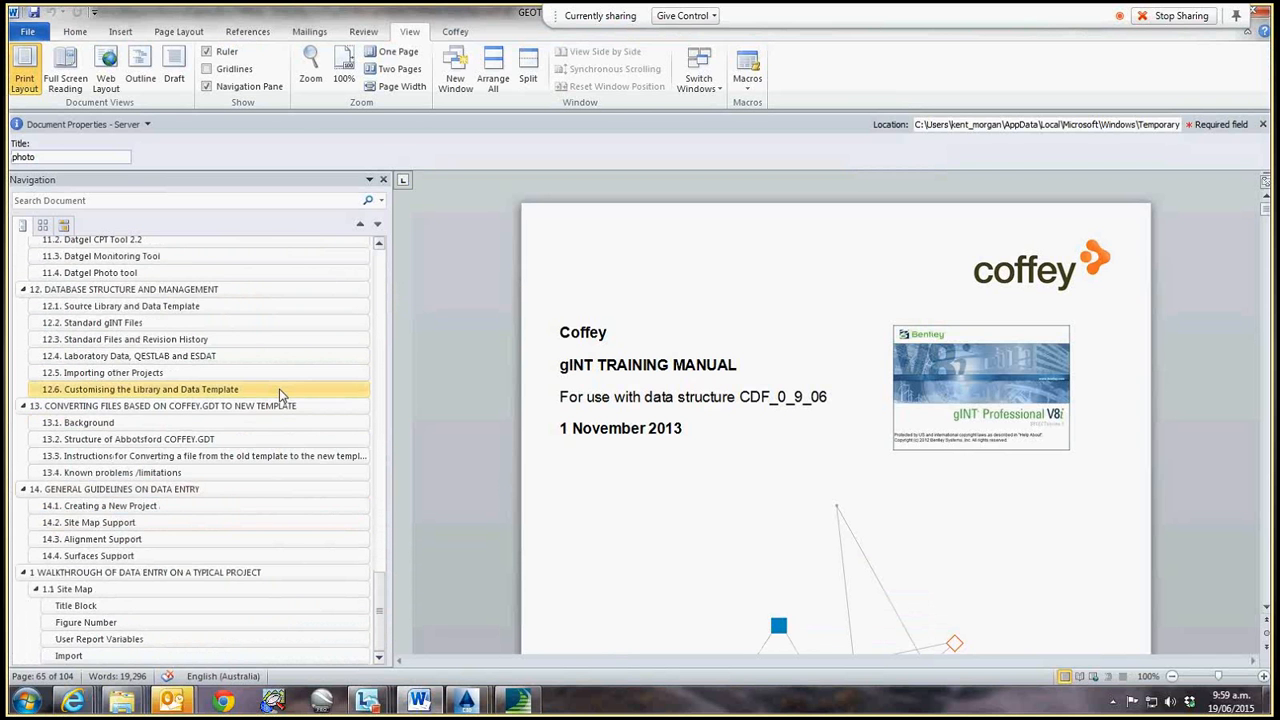
pyautogui.scroll(1, 280, 391)
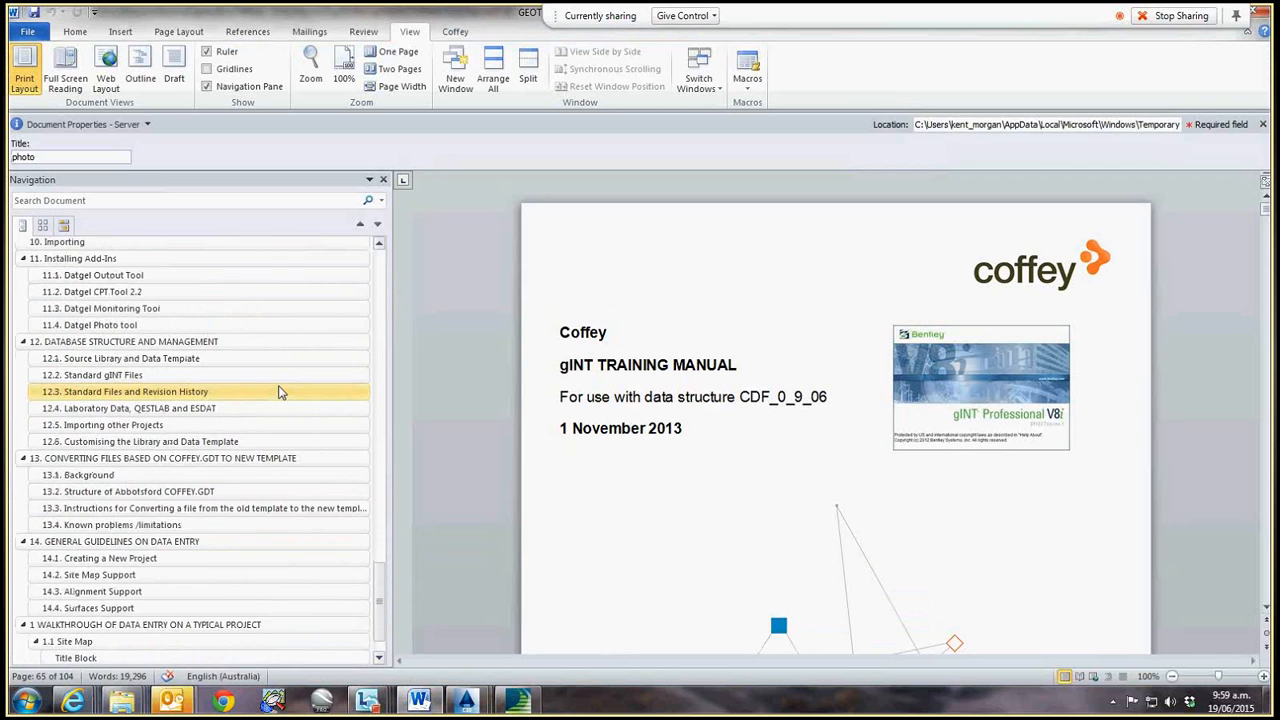
pyautogui.click(184, 275)
pyautogui.scroll(-10, 780, 345)
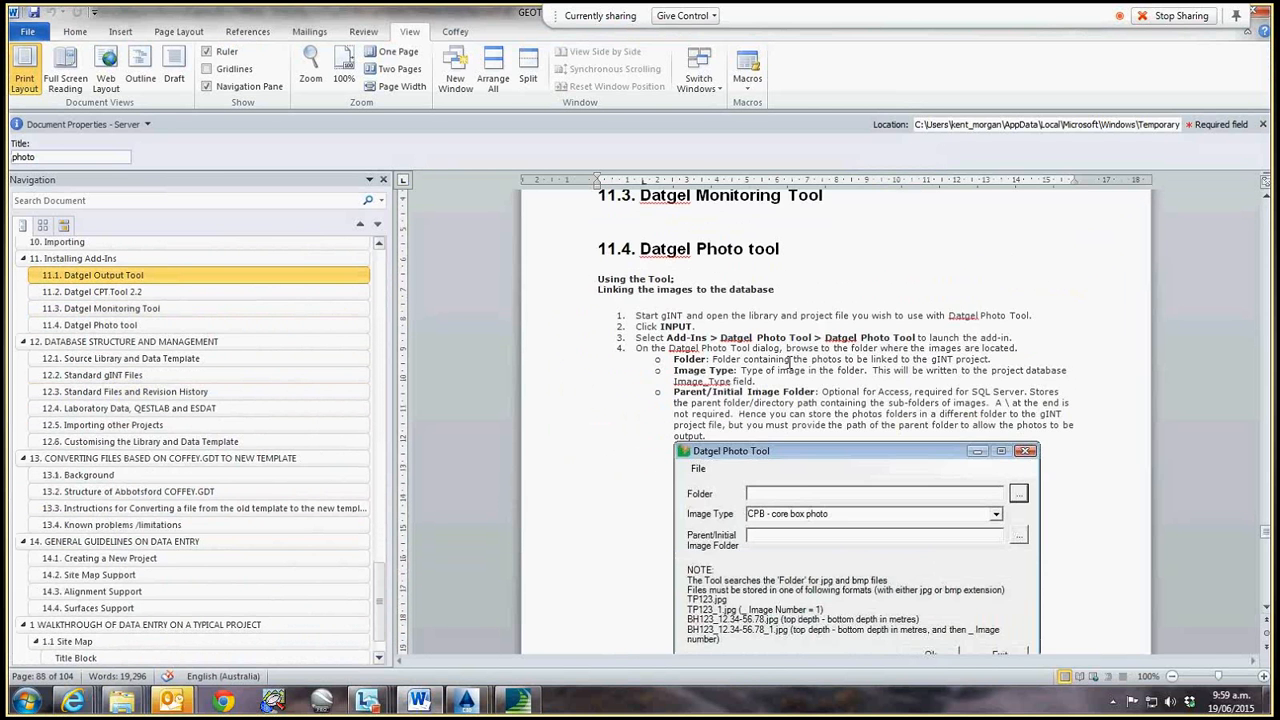
pyautogui.scroll(-5, 790, 361)
pyautogui.scroll(-15, 790, 361)
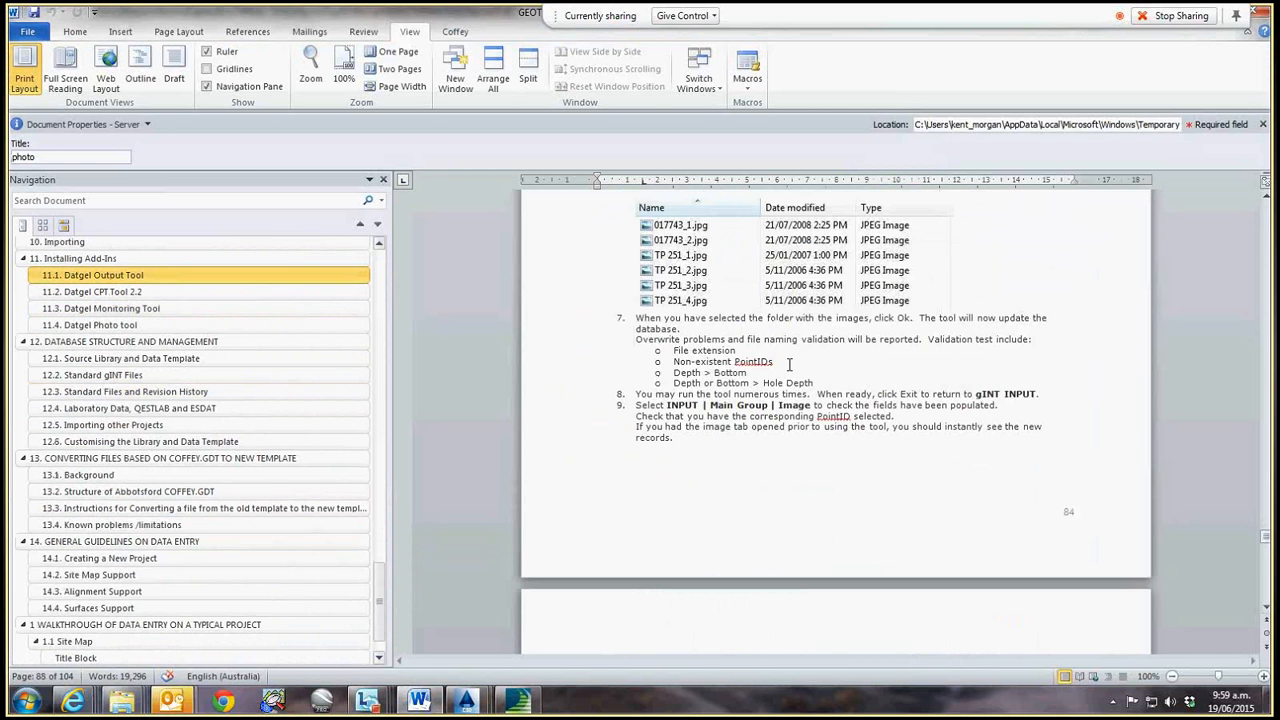
pyautogui.scroll(-10, 790, 368)
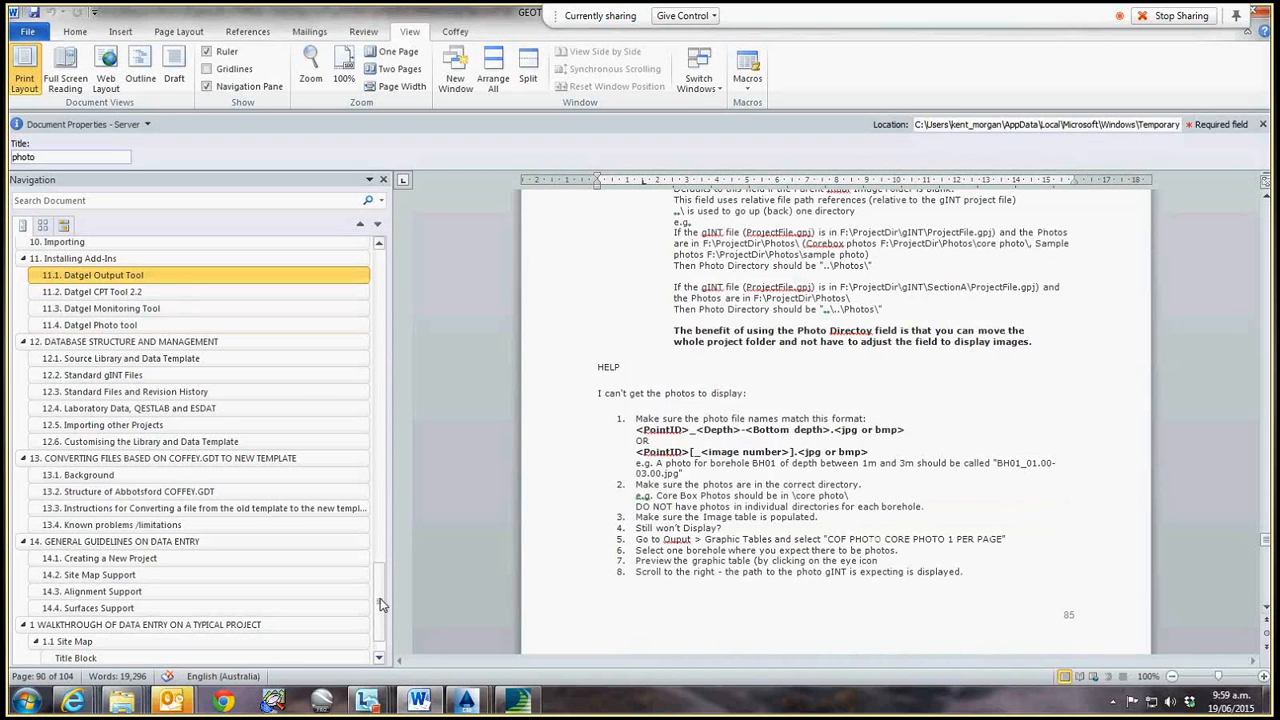
# - Minimize the training manual and bring the section at.dxf drawing in Civil 3D to the front
pyautogui.moveTo(76, 702)
pyautogui.moveTo(466, 20); pyautogui.dragTo(660, 112)
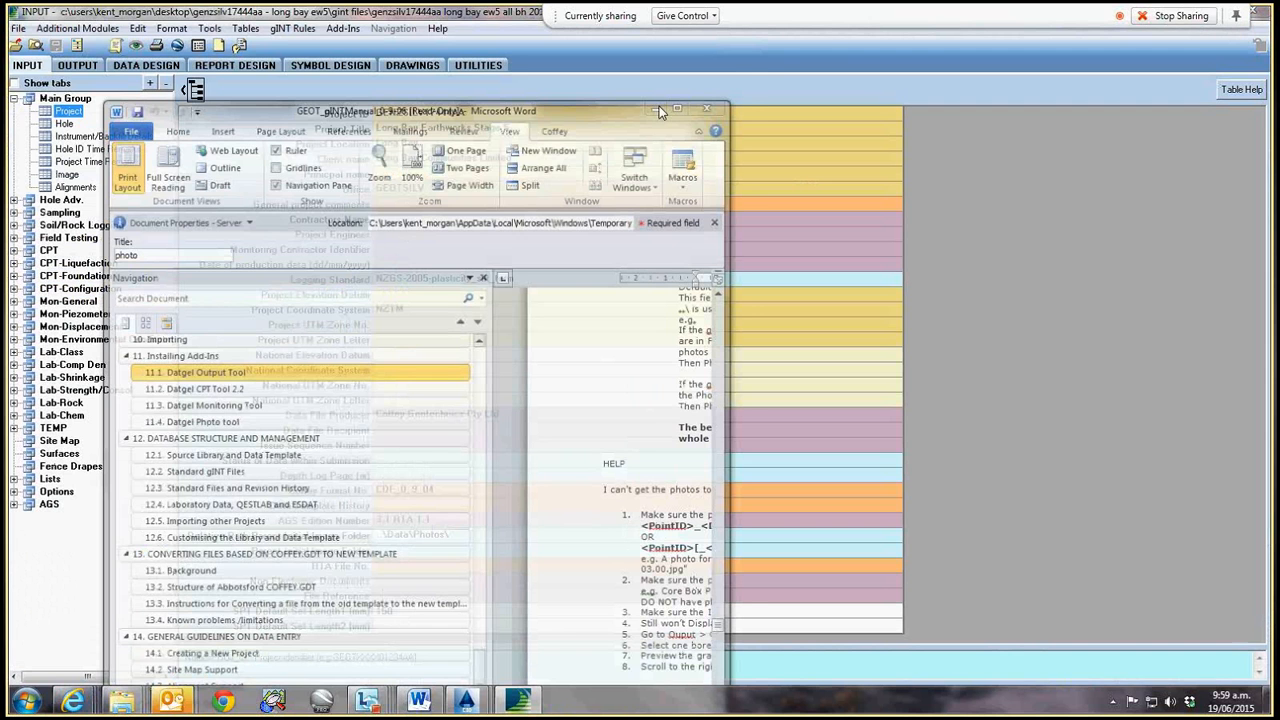
pyautogui.click(657, 110)
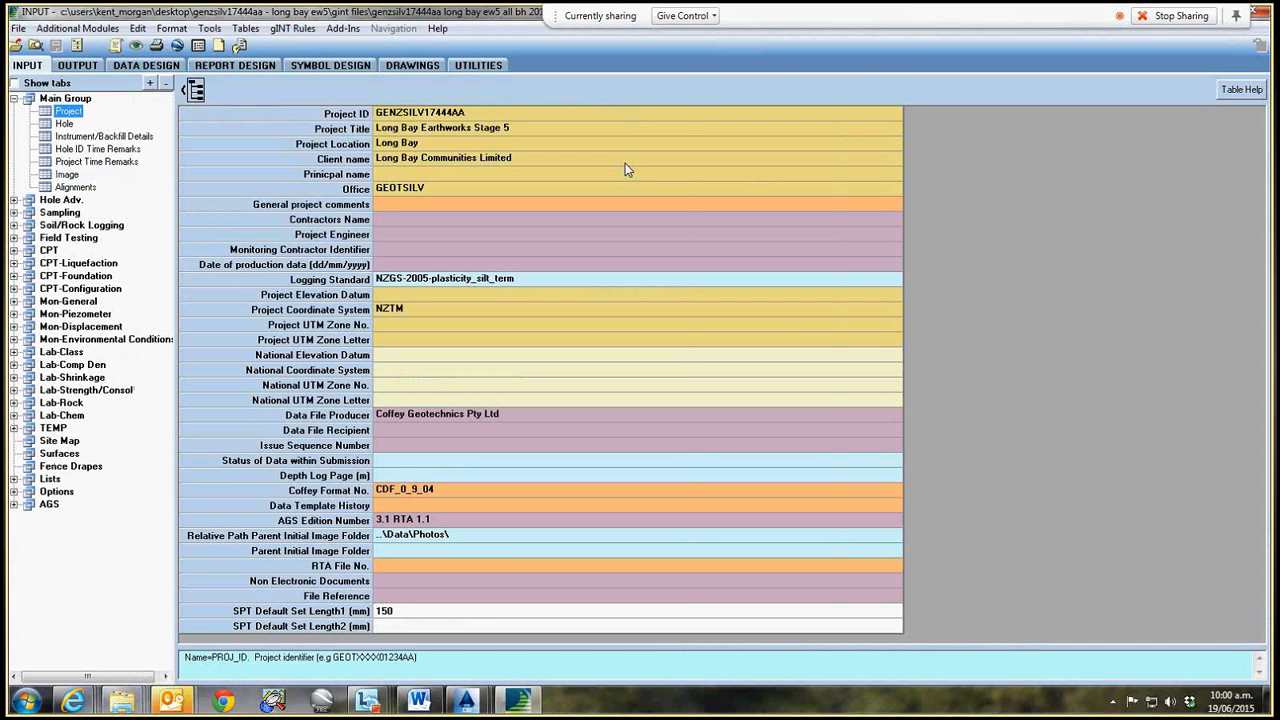
pyautogui.doubleClick(443, 13)
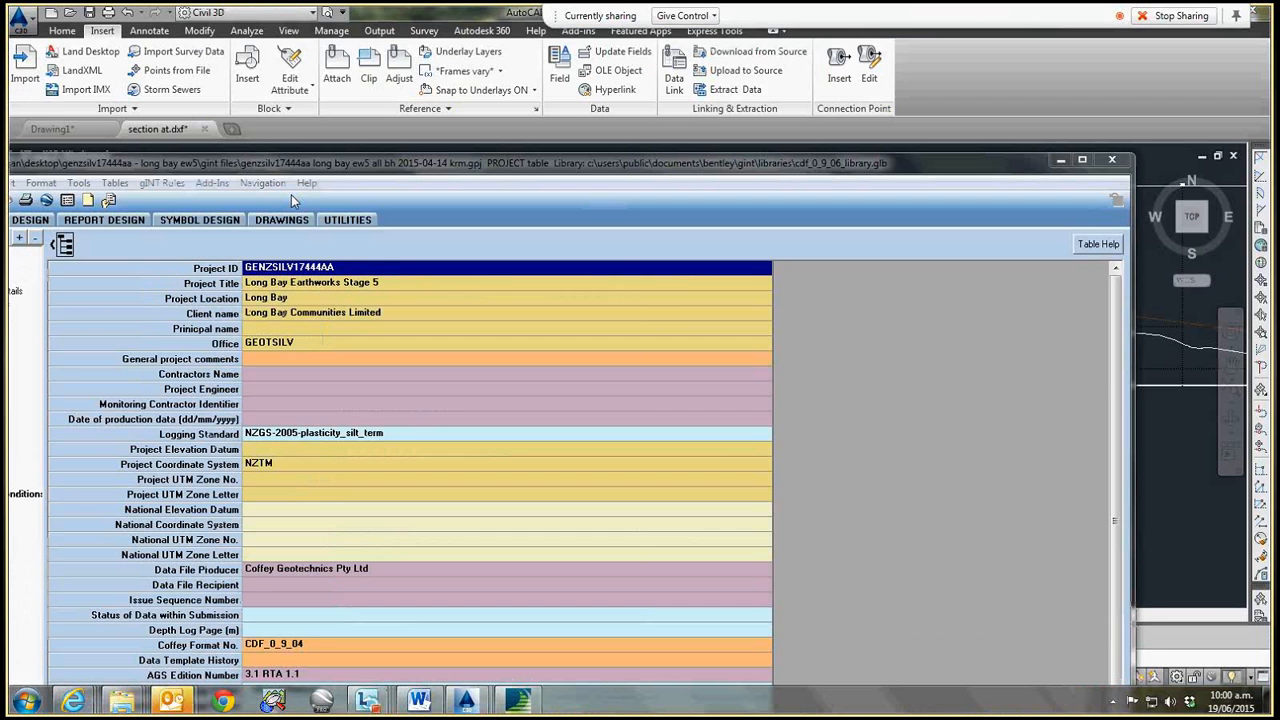
pyautogui.click(314, 131)
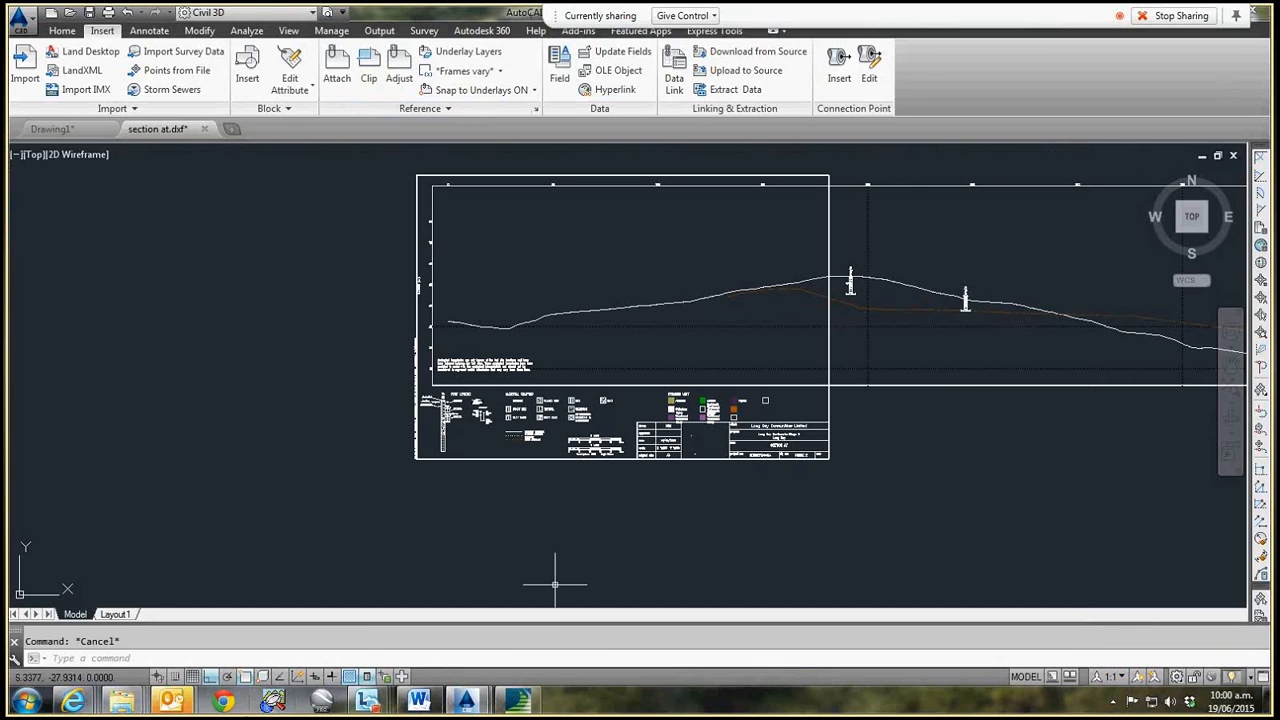
# - In File Explorer, sort the recent places by date modified, newest first, and open the Tender Working CADS folder
pyautogui.moveTo(122, 700)
pyautogui.click(127, 652)
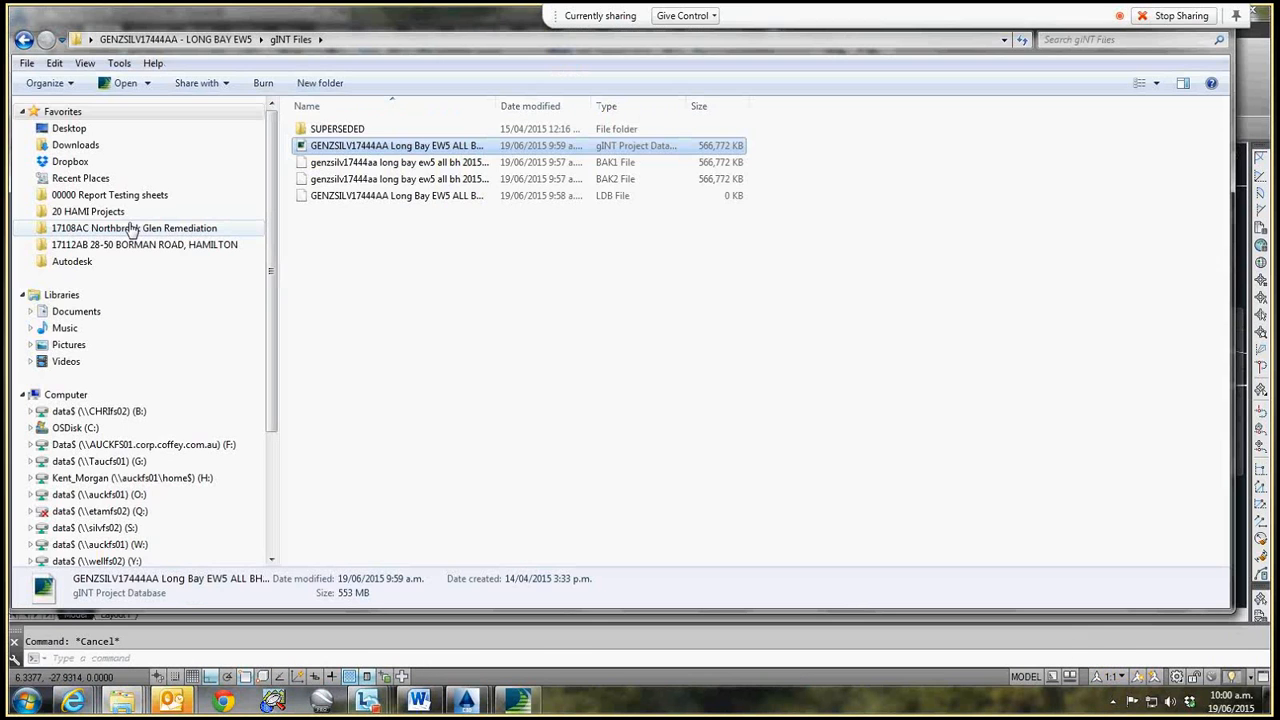
pyautogui.click(81, 178)
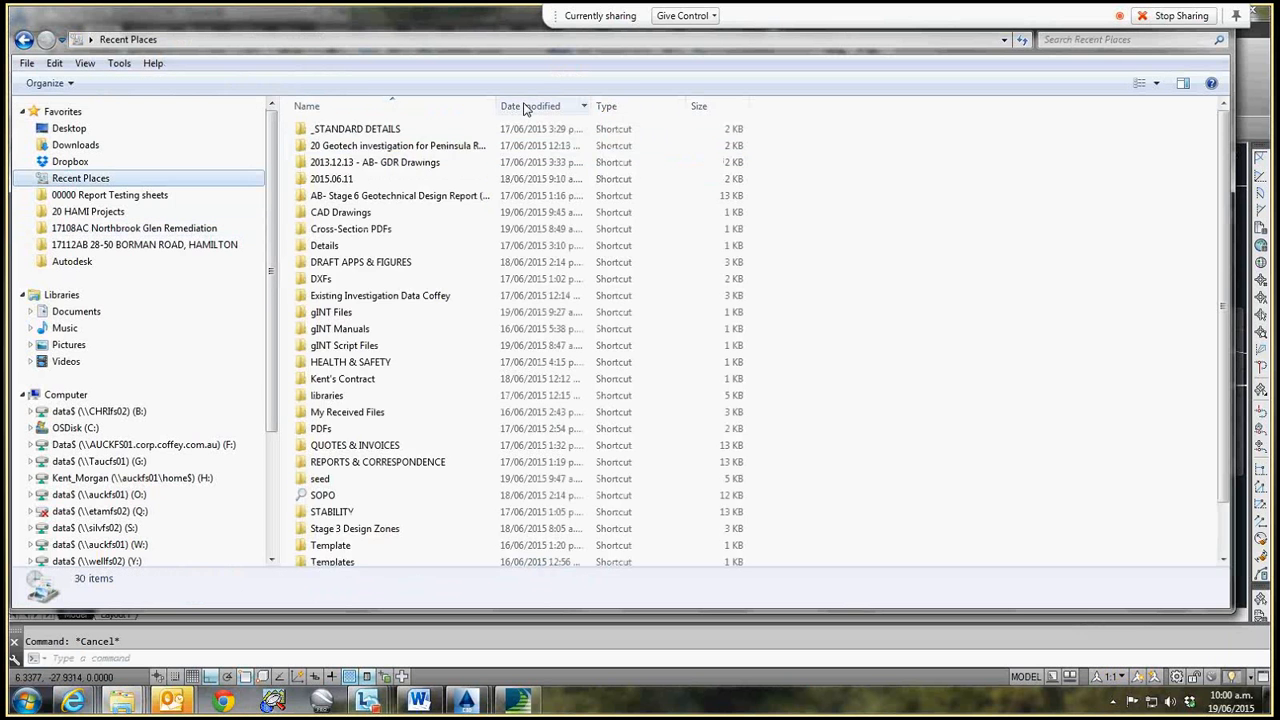
pyautogui.click(526, 106)
pyautogui.click(528, 106)
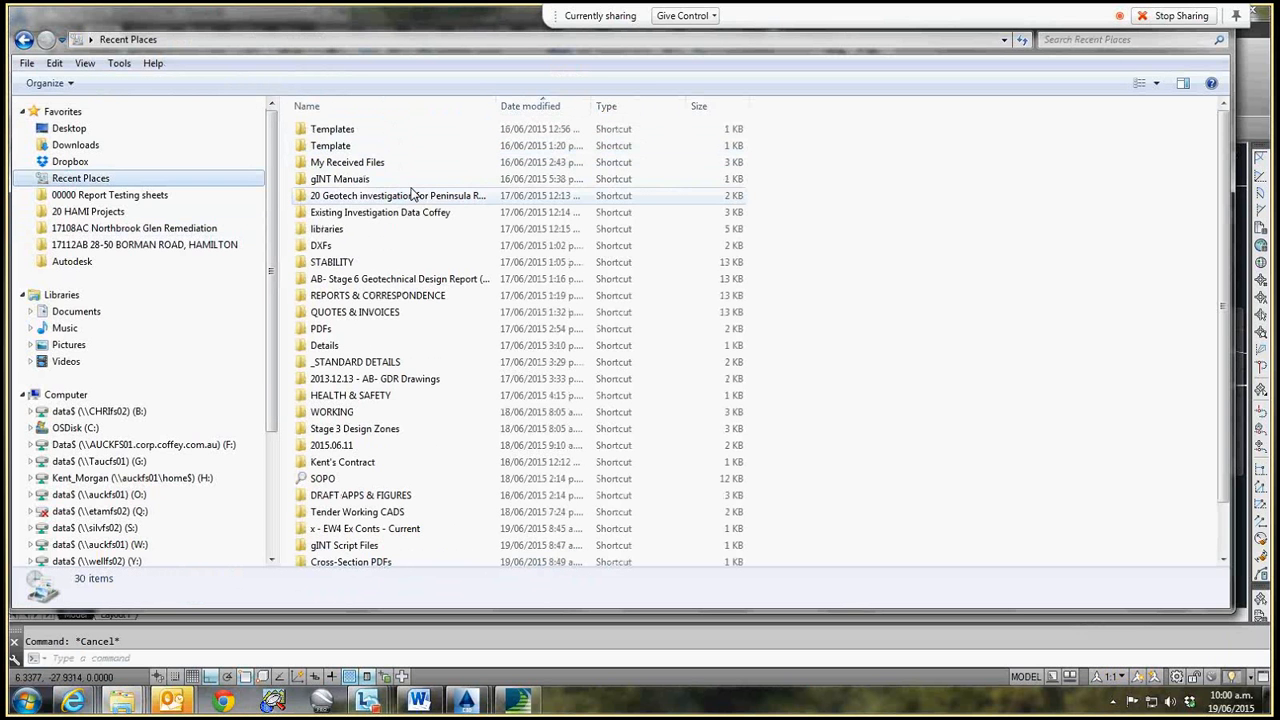
pyautogui.click(552, 113)
pyautogui.doubleClick(414, 200)
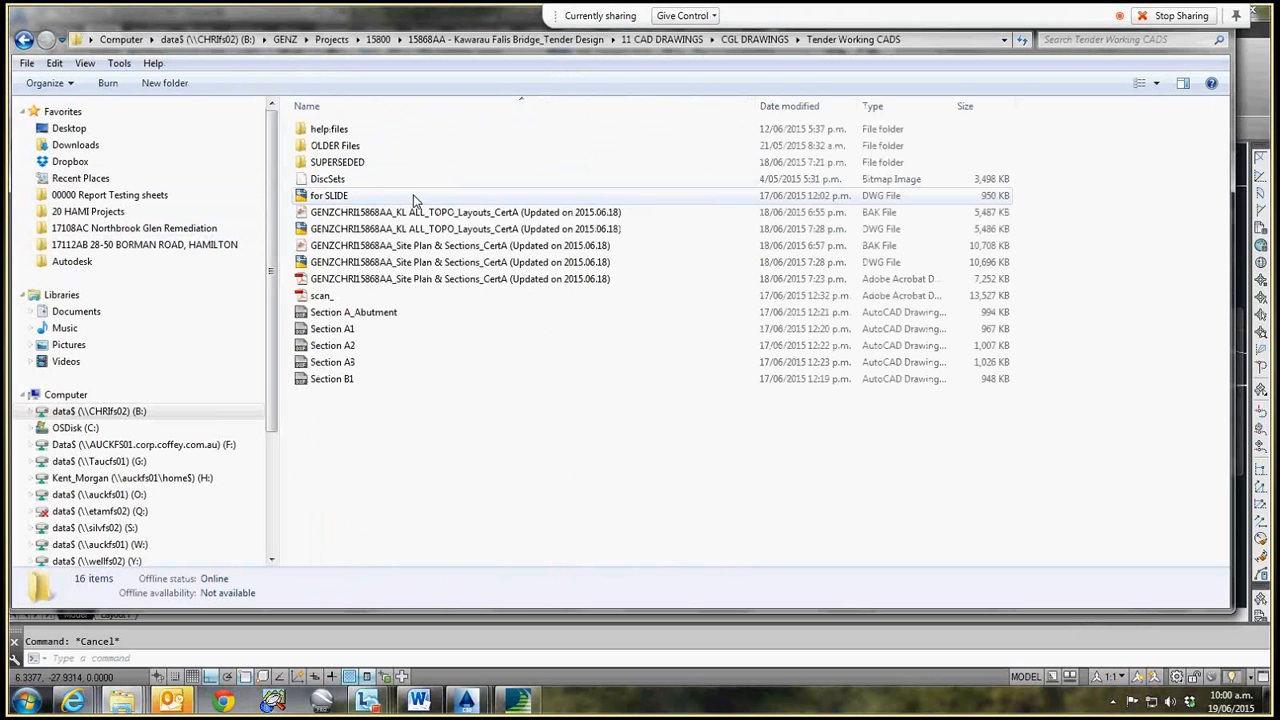
# - Open the GENZCHRI15868AA_Site Plan & Sections_CertA (Updated on 2015.06.18) PDF and show page 7 without the side pane
pyautogui.click(436, 280)
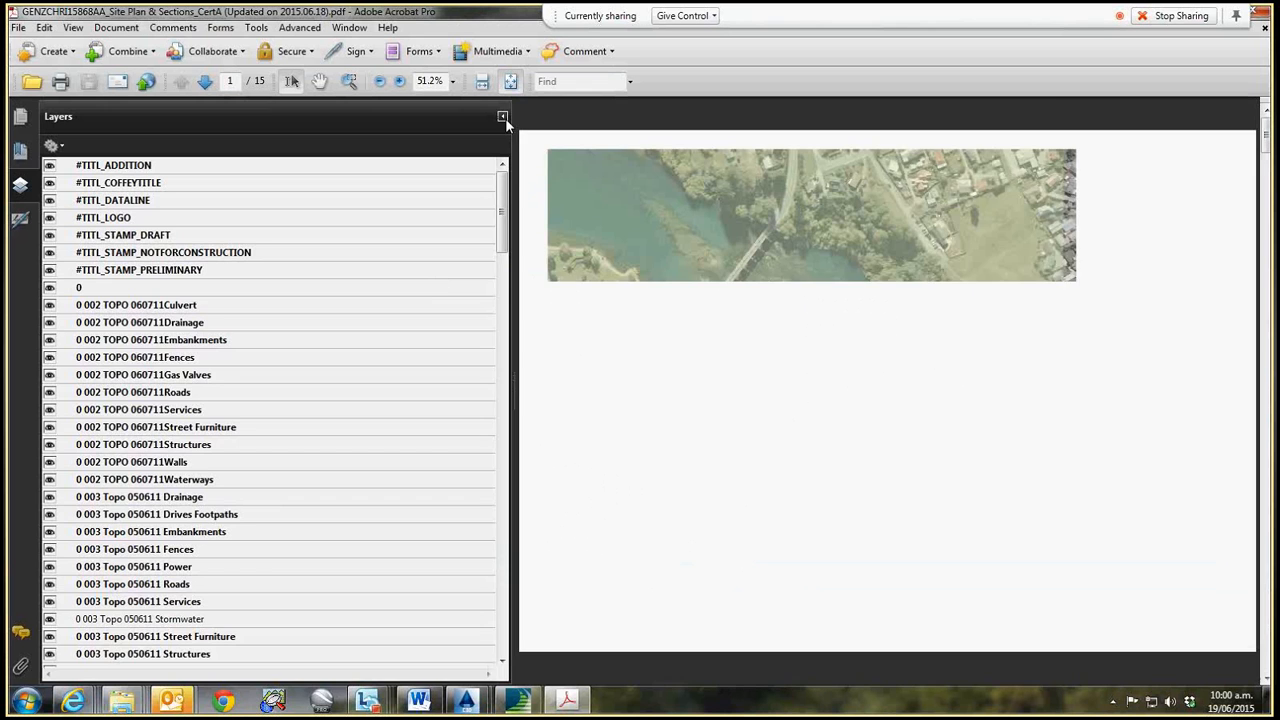
pyautogui.click(502, 116)
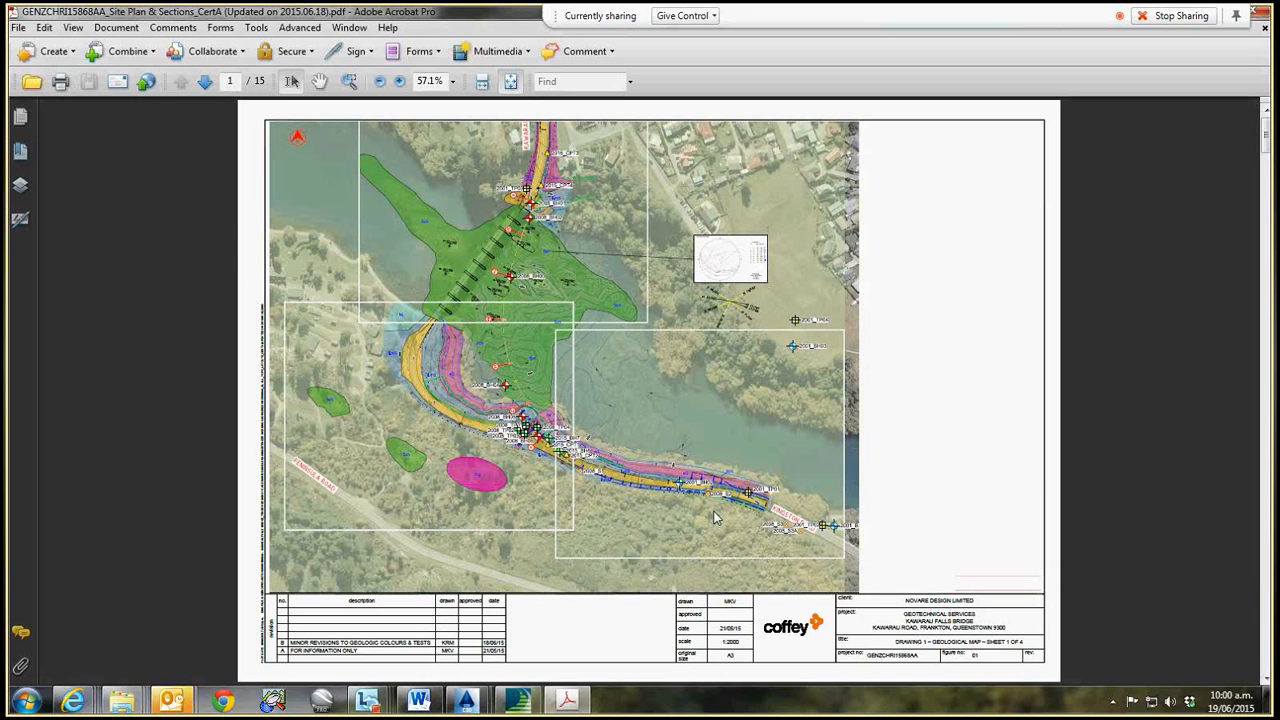
pyautogui.click(22, 116)
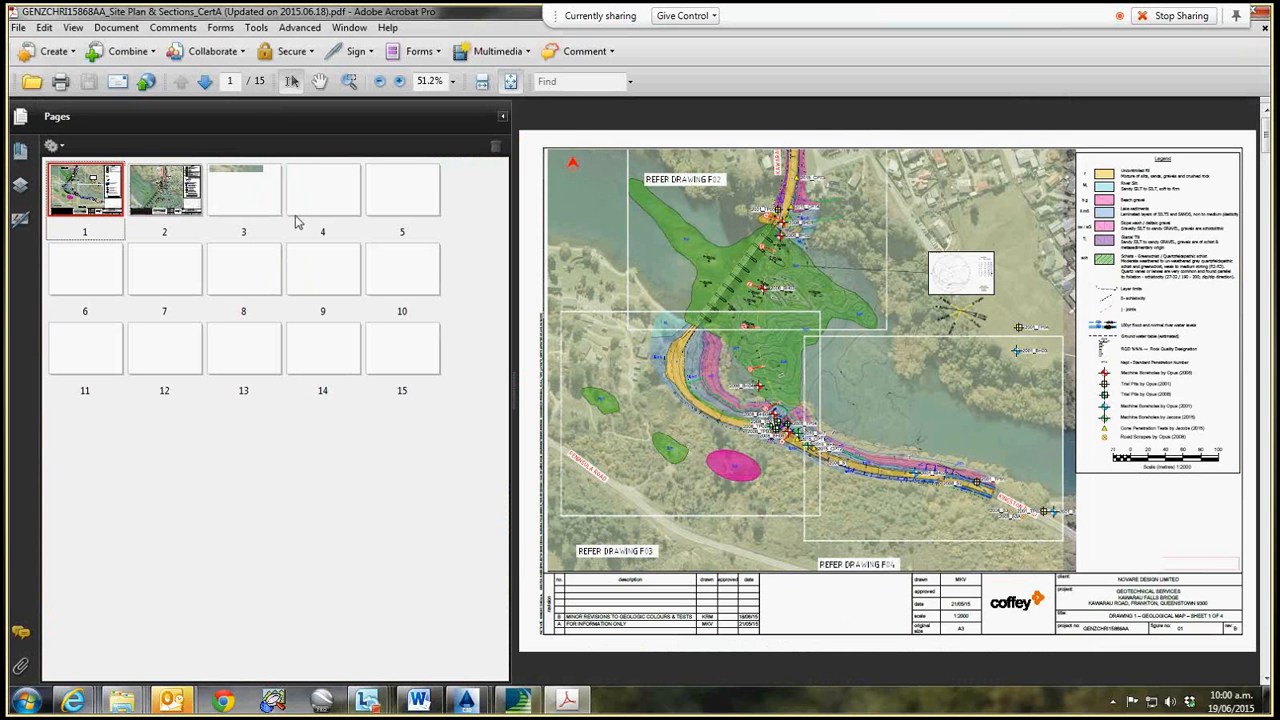
pyautogui.click(180, 281)
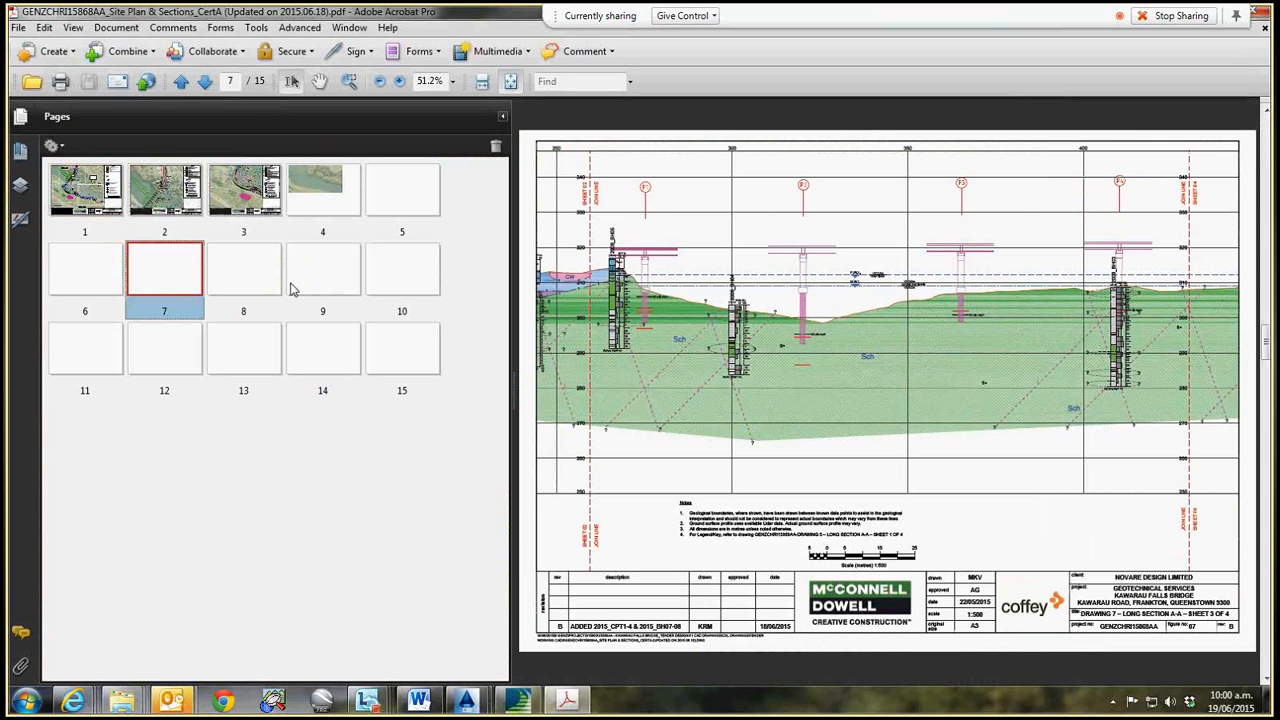
pyautogui.click(502, 118)
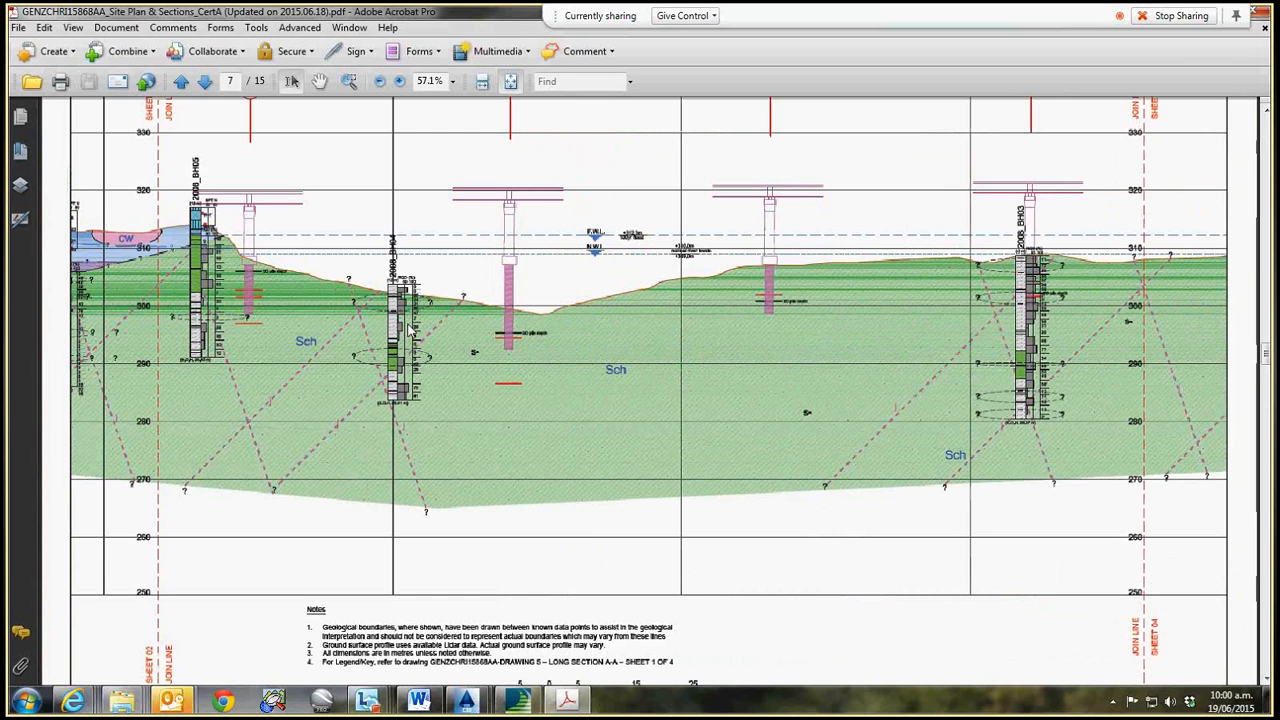
# - Examine borehole 2008_BH04 with its RQD graph and surrounding geology on the long section at 300% zoom
pyautogui.keyDown('ctrl'); pyautogui.scroll(4, 372, 336); pyautogui.keyUp('ctrl')
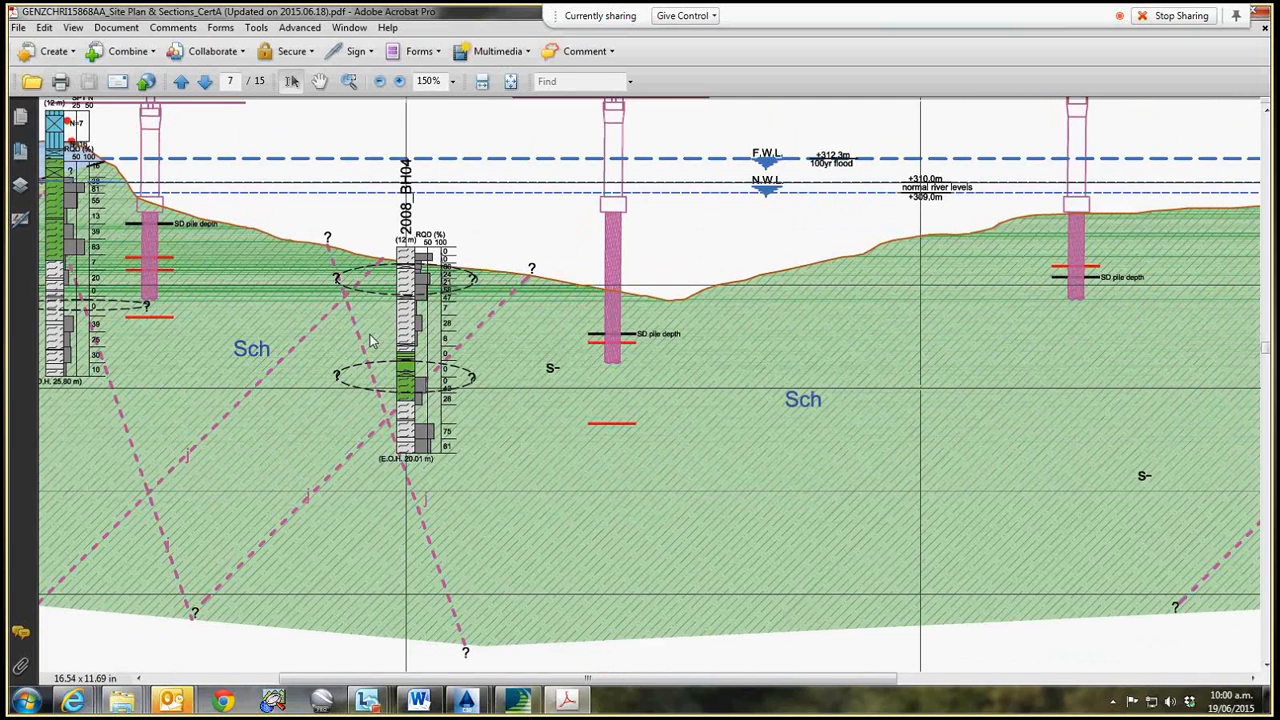
pyautogui.keyDown('ctrl'); pyautogui.scroll(2, 370, 340); pyautogui.keyUp('ctrl')
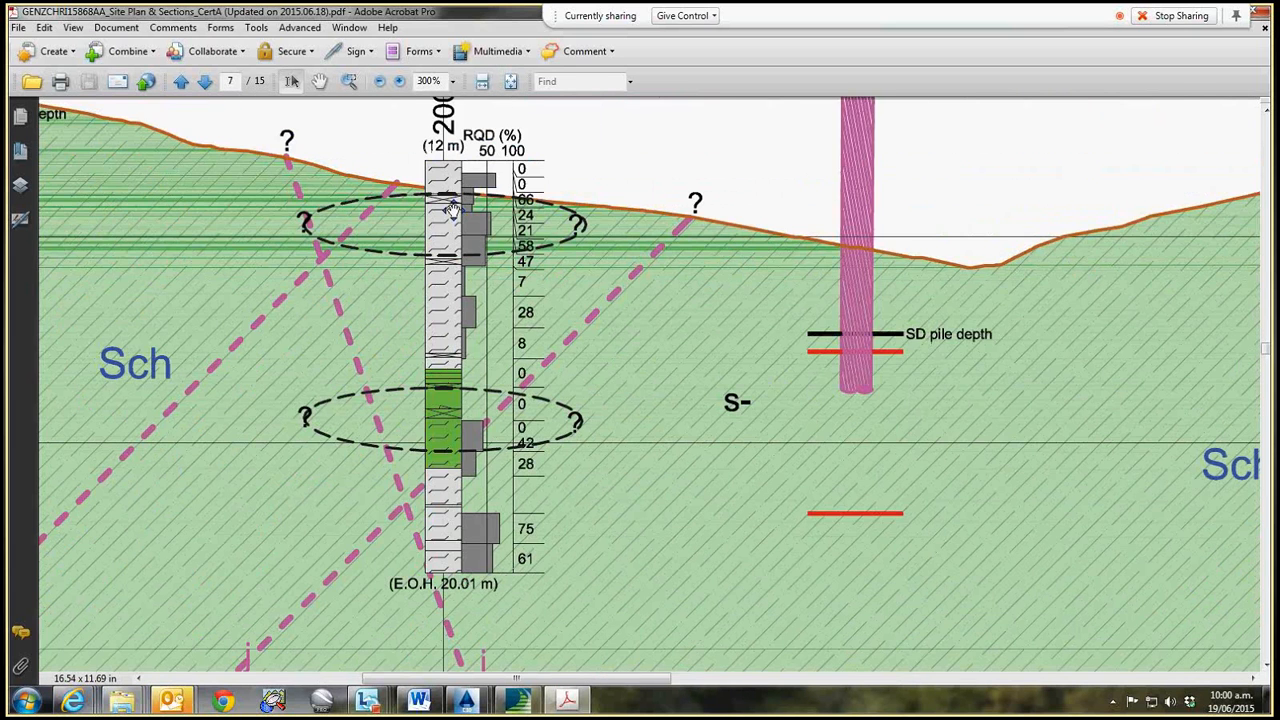
pyautogui.scroll(3, 517, 383)
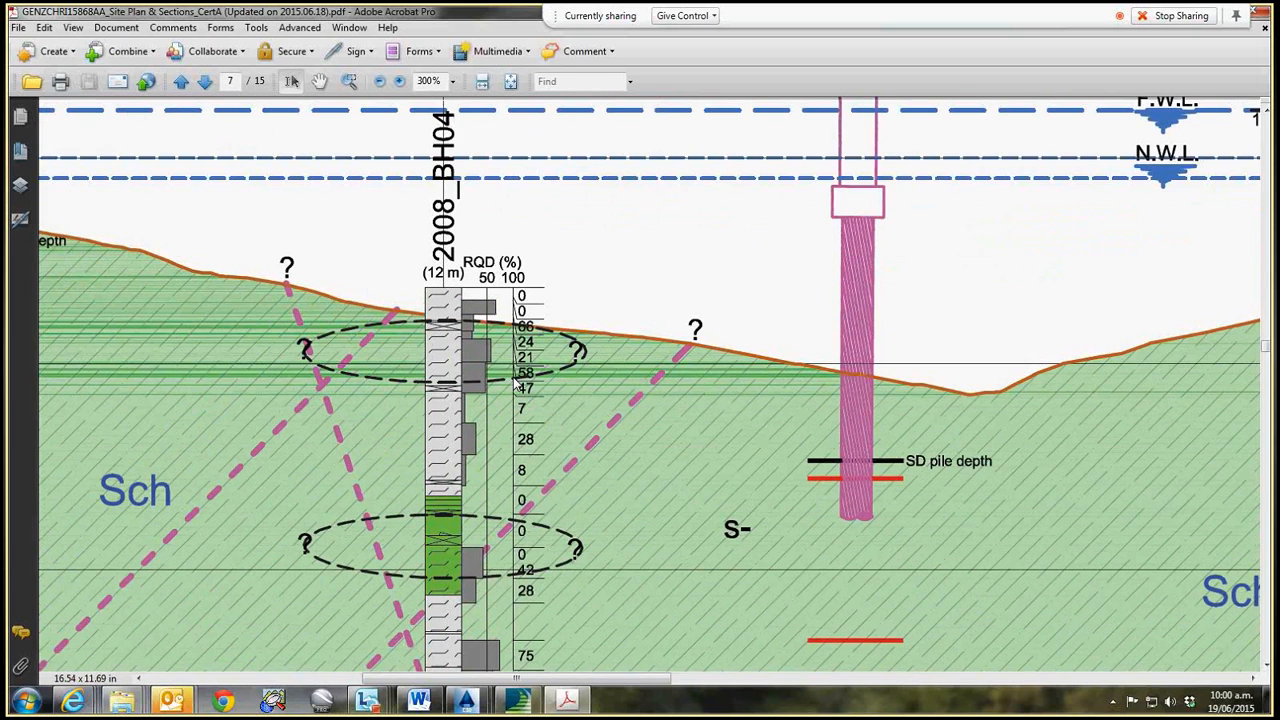
pyautogui.moveTo(421, 224); pyautogui.dragTo(448, 142, button='middle')
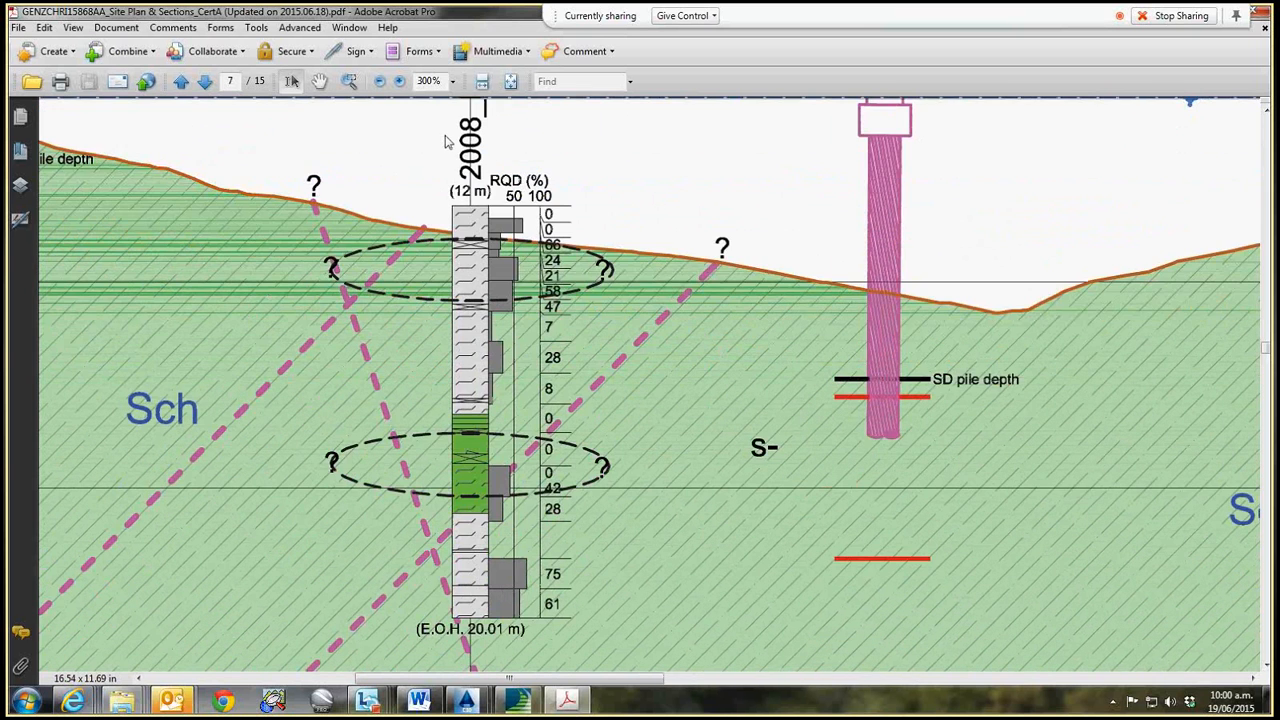
# - Examine the long section around boreholes 2008_BH04 and 2008_BH05, from close up to the sheet's full width
pyautogui.scroll(2, 446, 142)
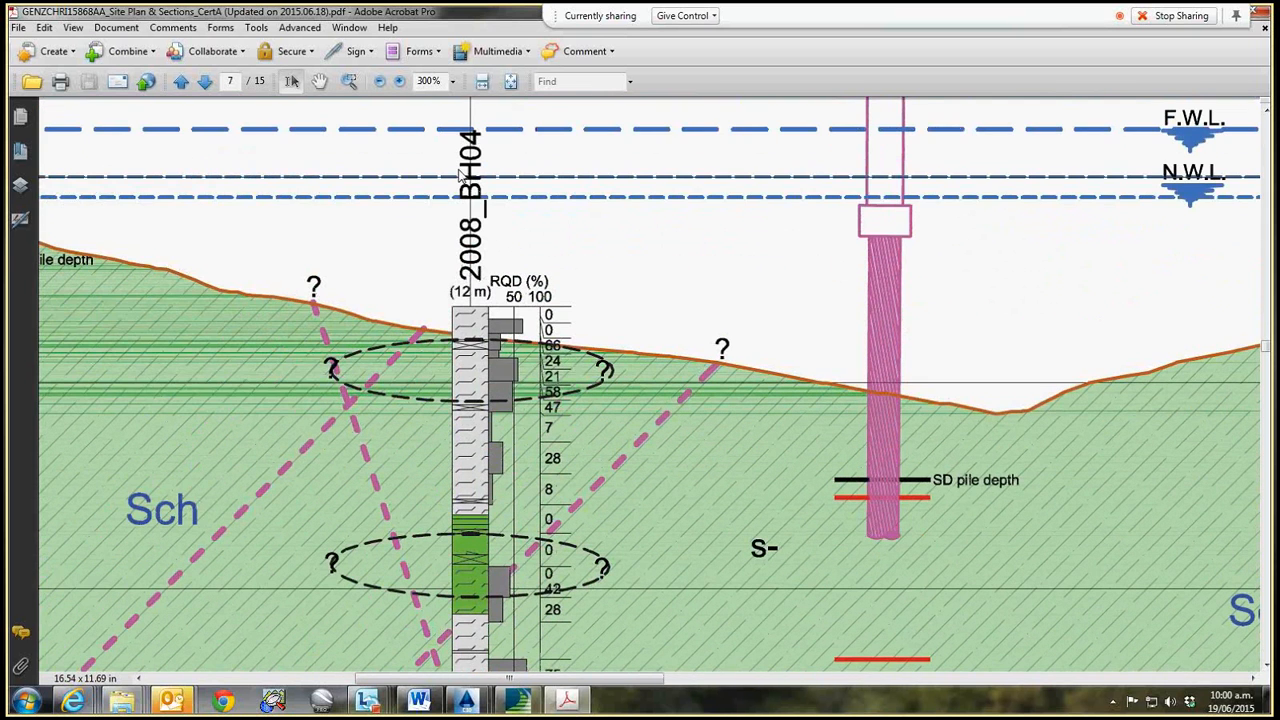
pyautogui.keyDown('ctrl'); pyautogui.scroll(-3, 512, 420); pyautogui.keyUp('ctrl')
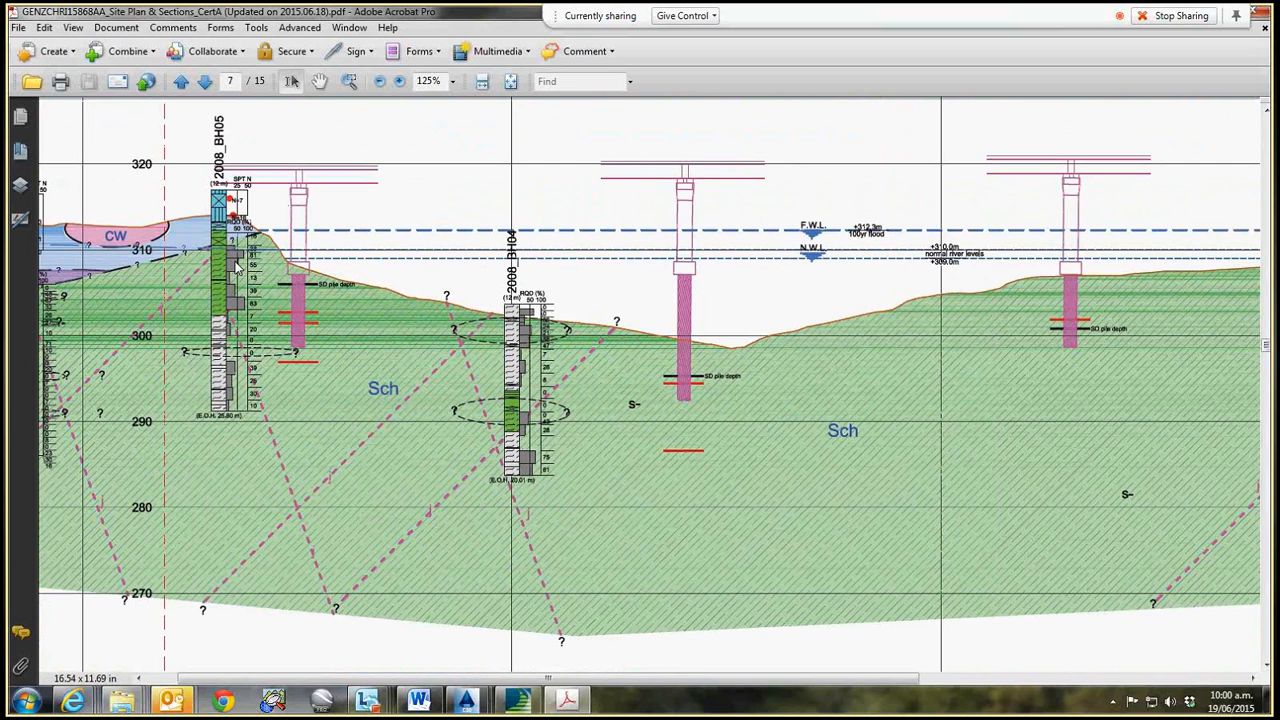
pyautogui.keyDown('ctrl'); pyautogui.scroll(2, 236, 265); pyautogui.keyUp('ctrl')
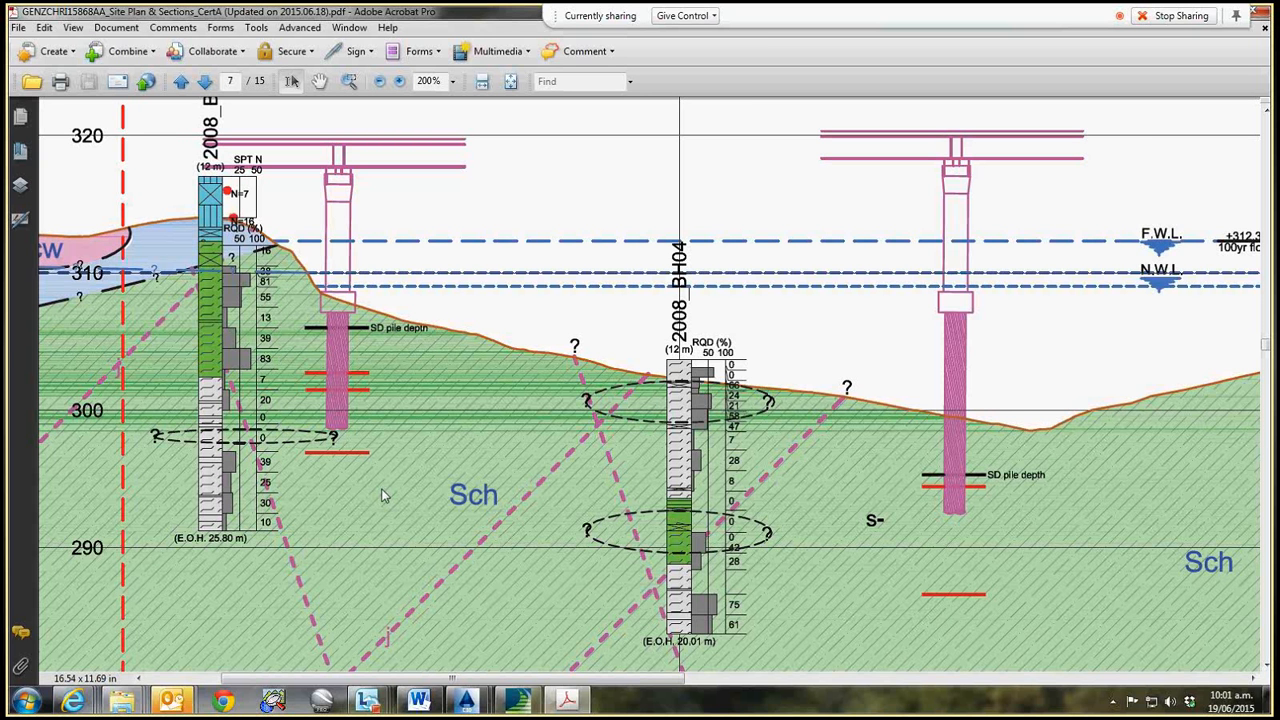
pyautogui.keyDown('ctrl'); pyautogui.scroll(-1, 474, 447); pyautogui.keyUp('ctrl')
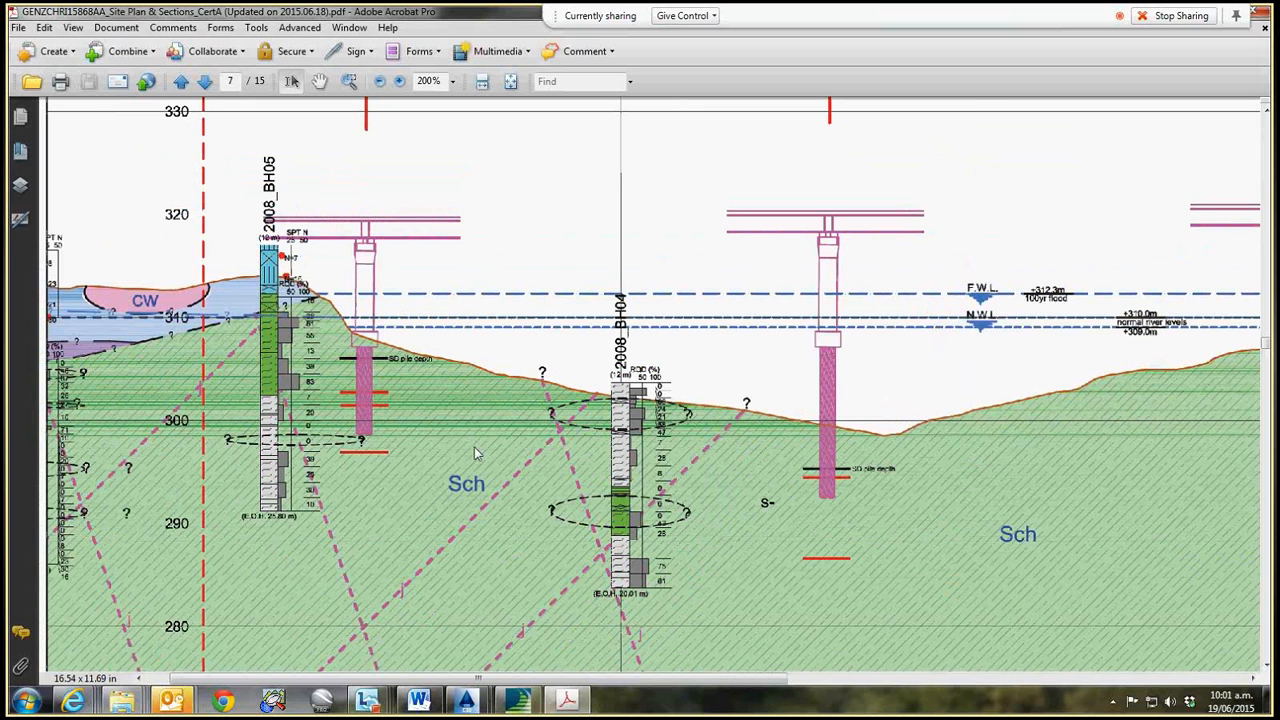
pyautogui.keyDown('ctrl'); pyautogui.scroll(-2, 474, 447); pyautogui.keyUp('ctrl')
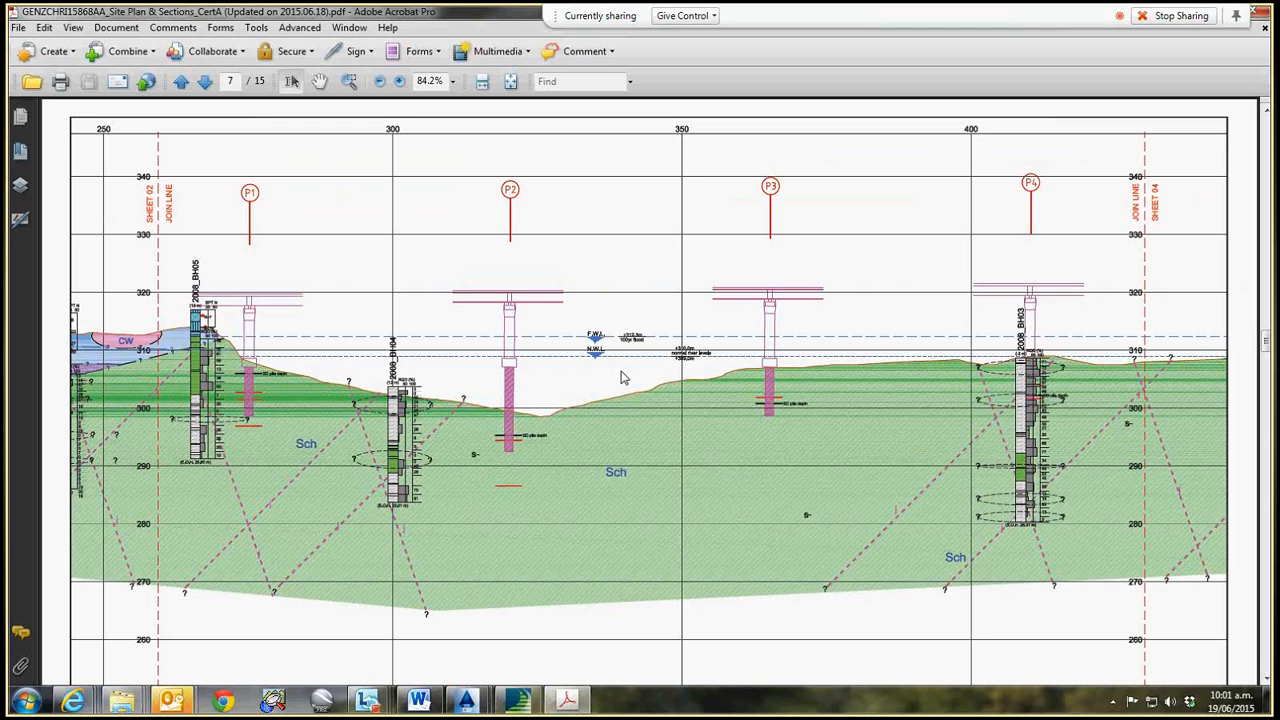
# - Switch to gINT, maximize its window and show the Hole table of the Main Group
pyautogui.click(519, 700)
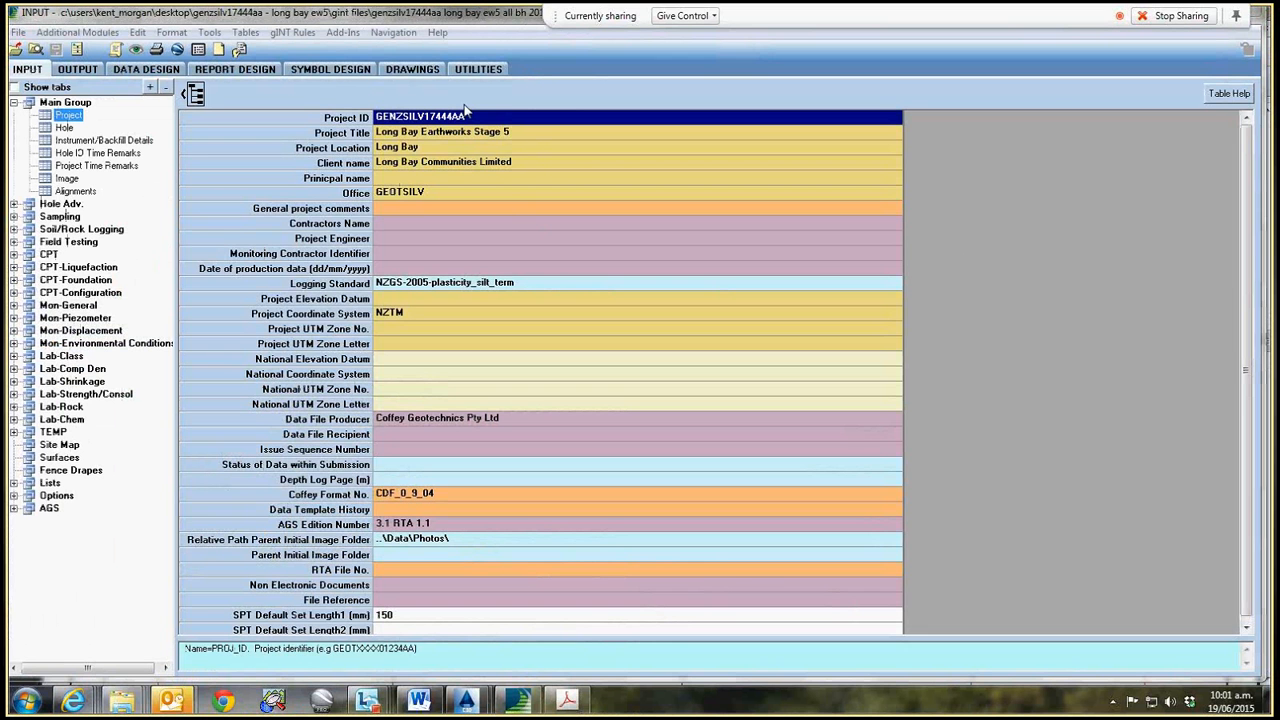
pyautogui.moveTo(465, 12); pyautogui.dragTo(390, 140)
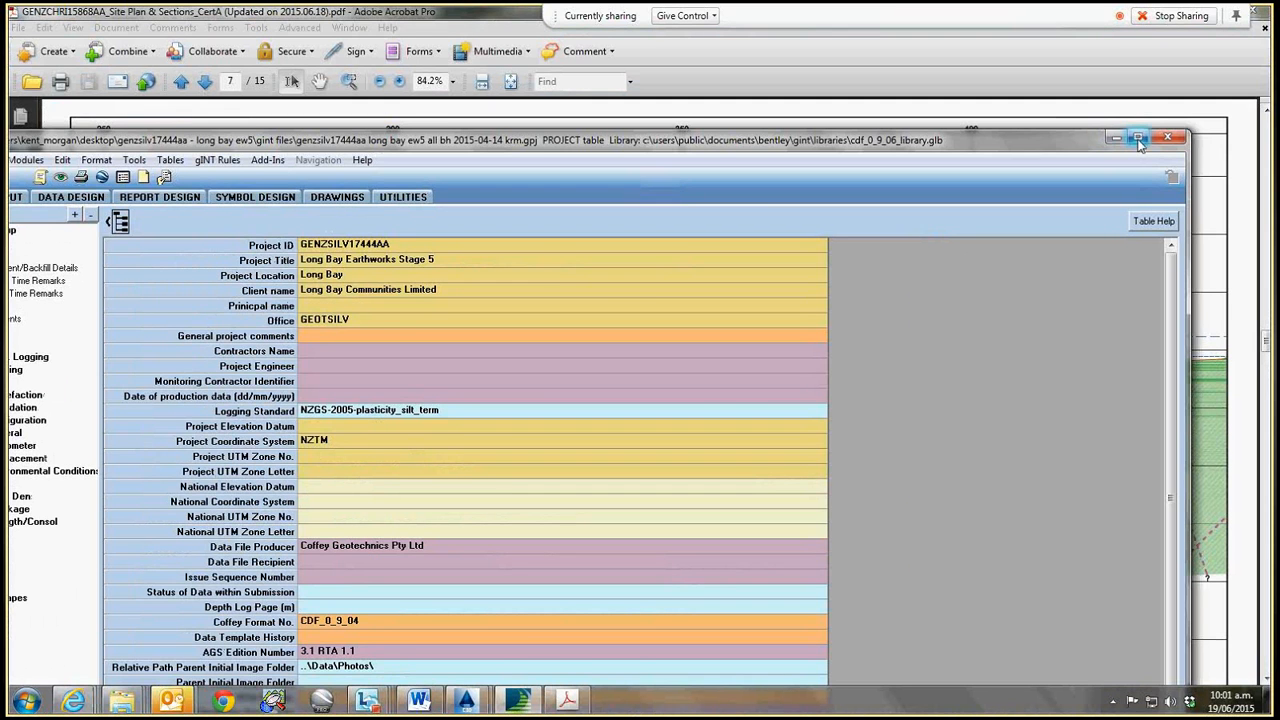
pyautogui.click(1137, 139)
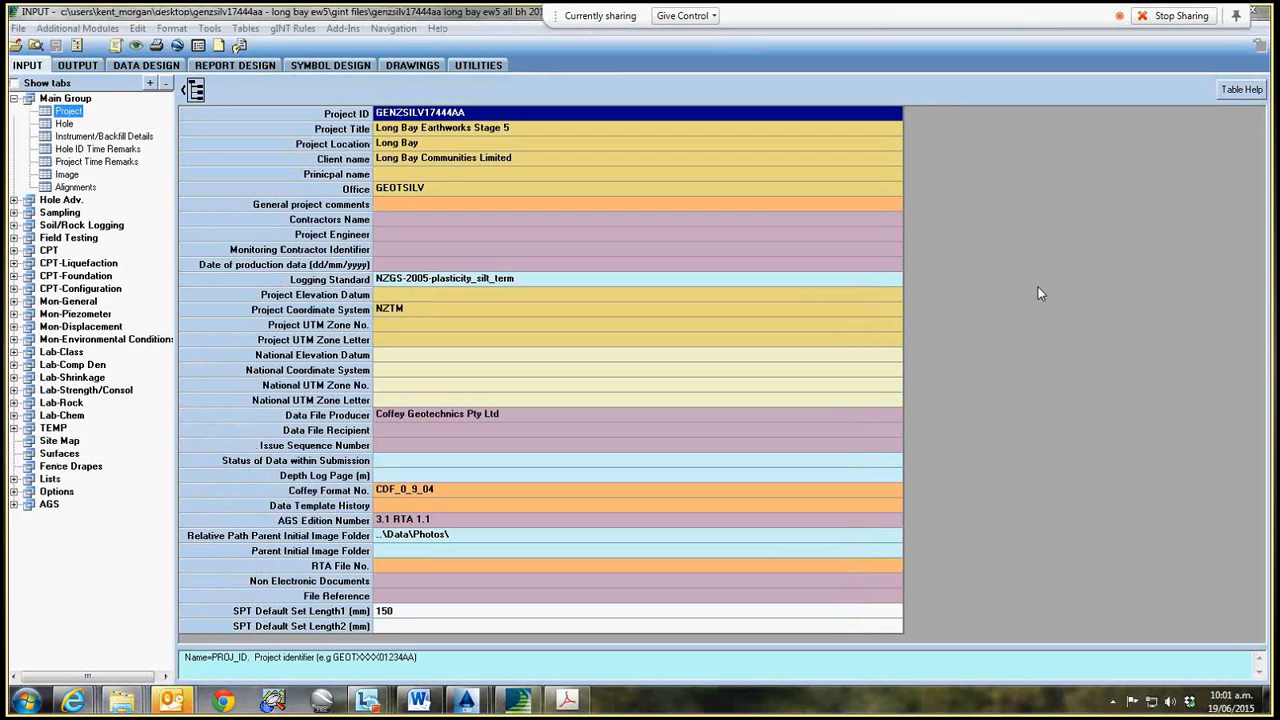
pyautogui.click(66, 124)
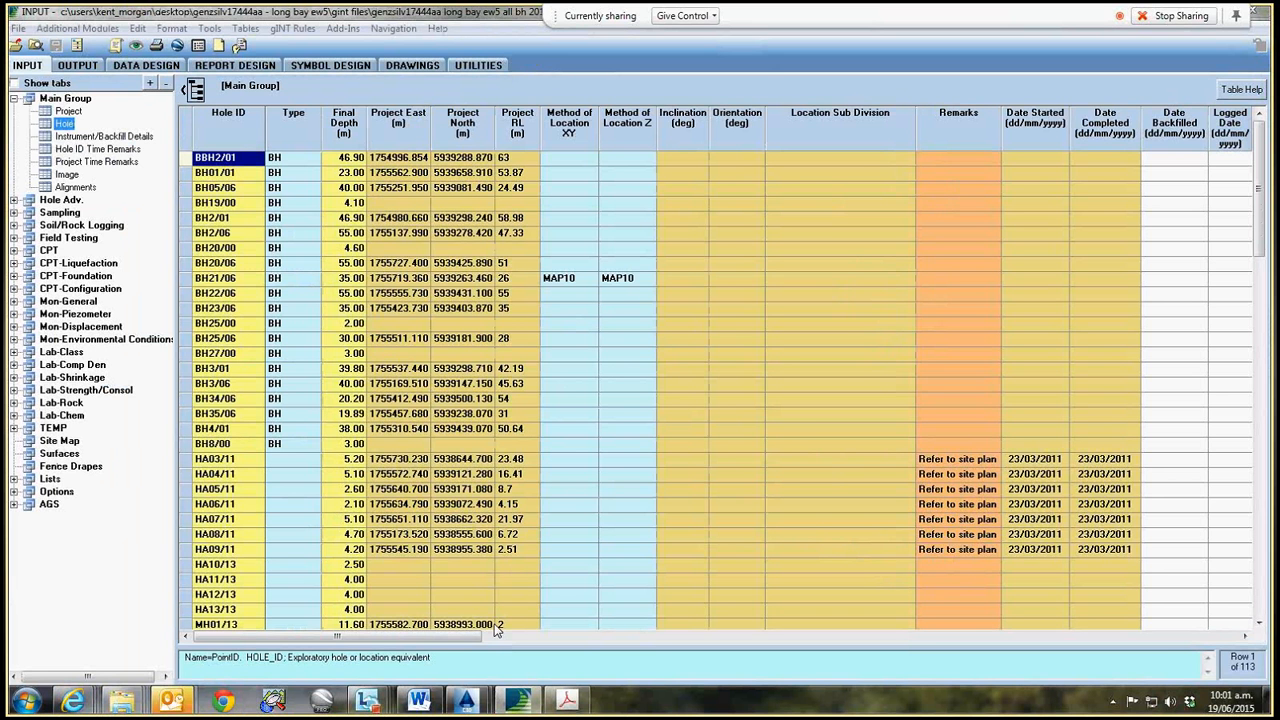
pyautogui.moveTo(466, 700)
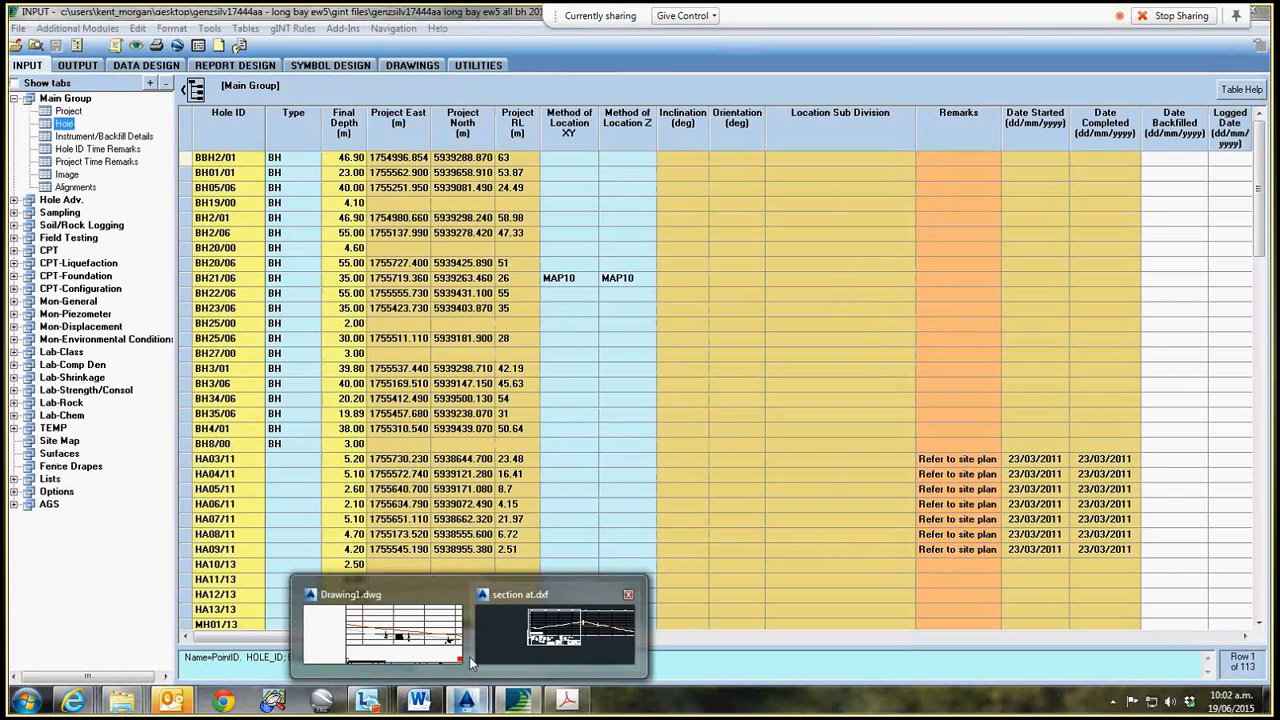
pyautogui.click(415, 640)
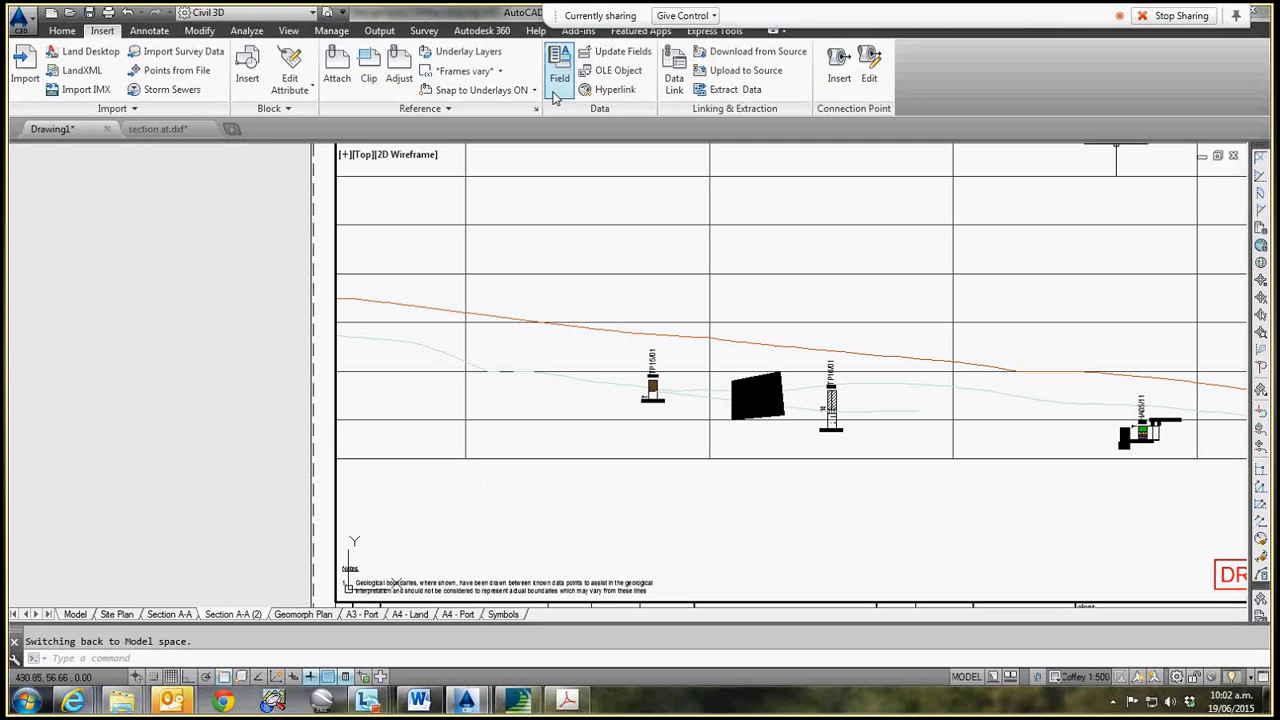
pyautogui.click(20, 22)
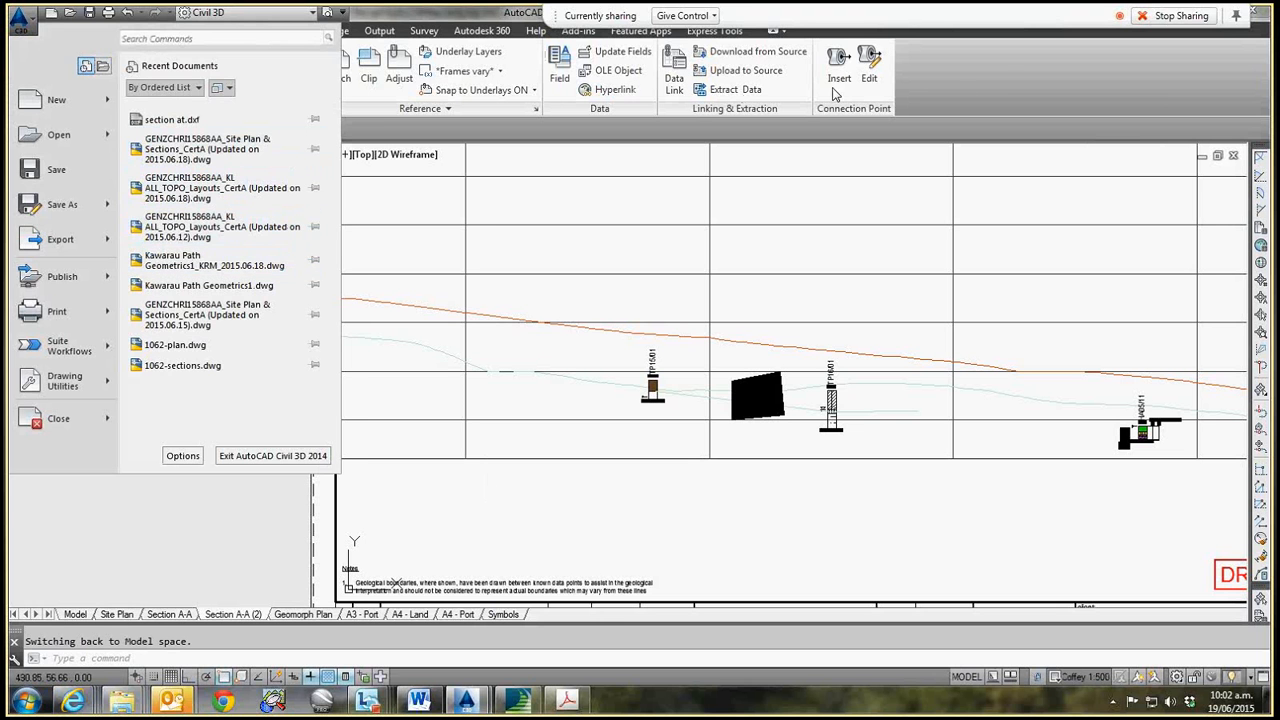
pyautogui.click(1001, 82)
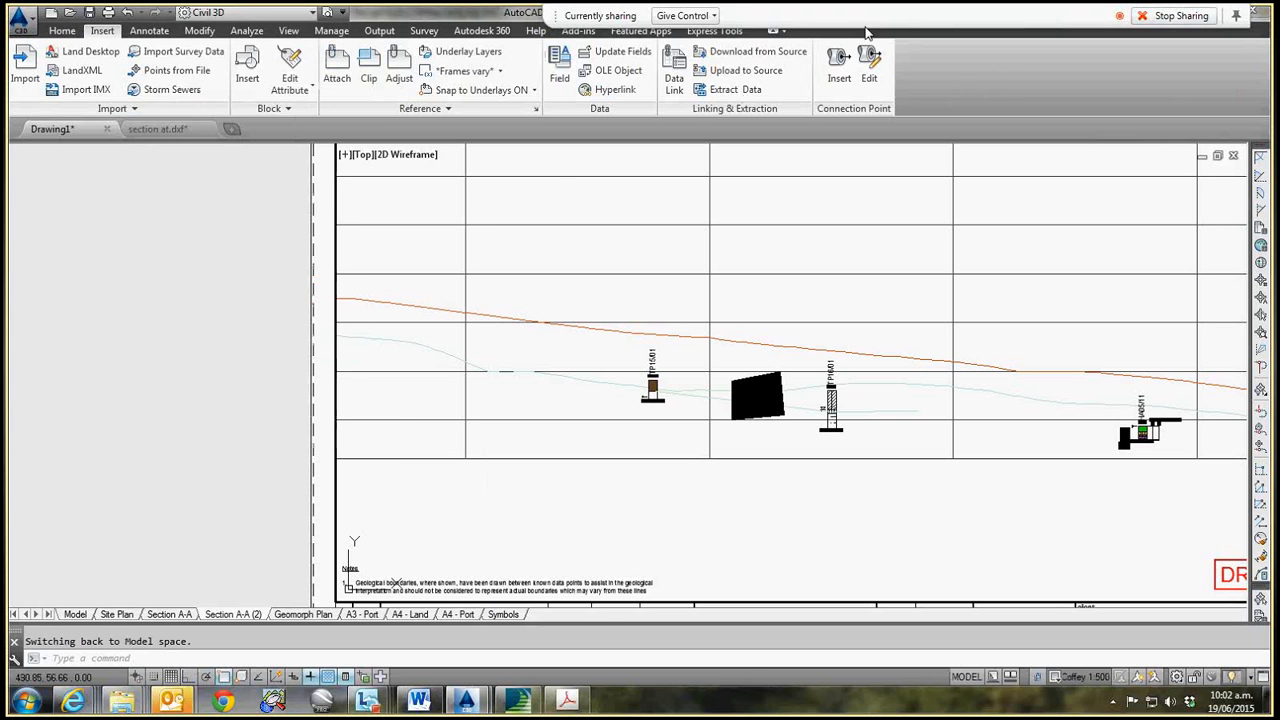
# - Get the Civil 3D and gINT windows out of the way, open the x - EW4 Ex Conts - Current DWG and maximize Civil 3D
pyautogui.moveTo(866, 33); pyautogui.dragTo(922, 176)
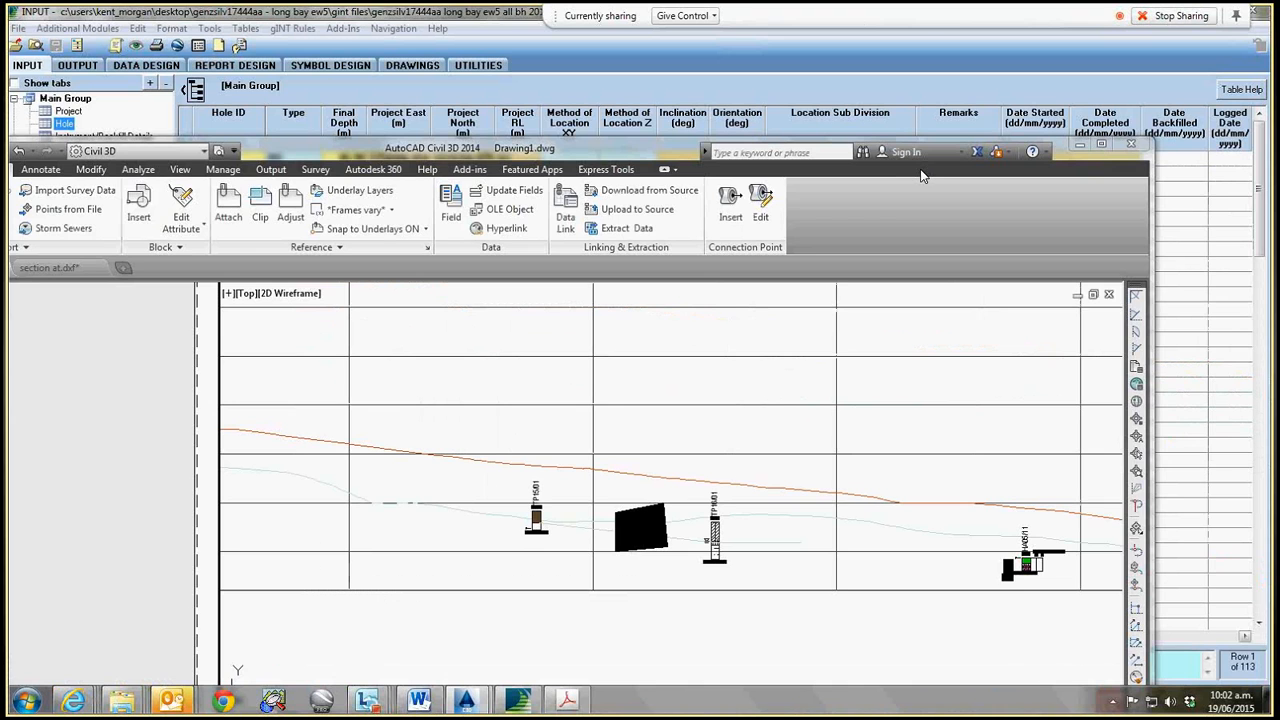
pyautogui.click(508, 28)
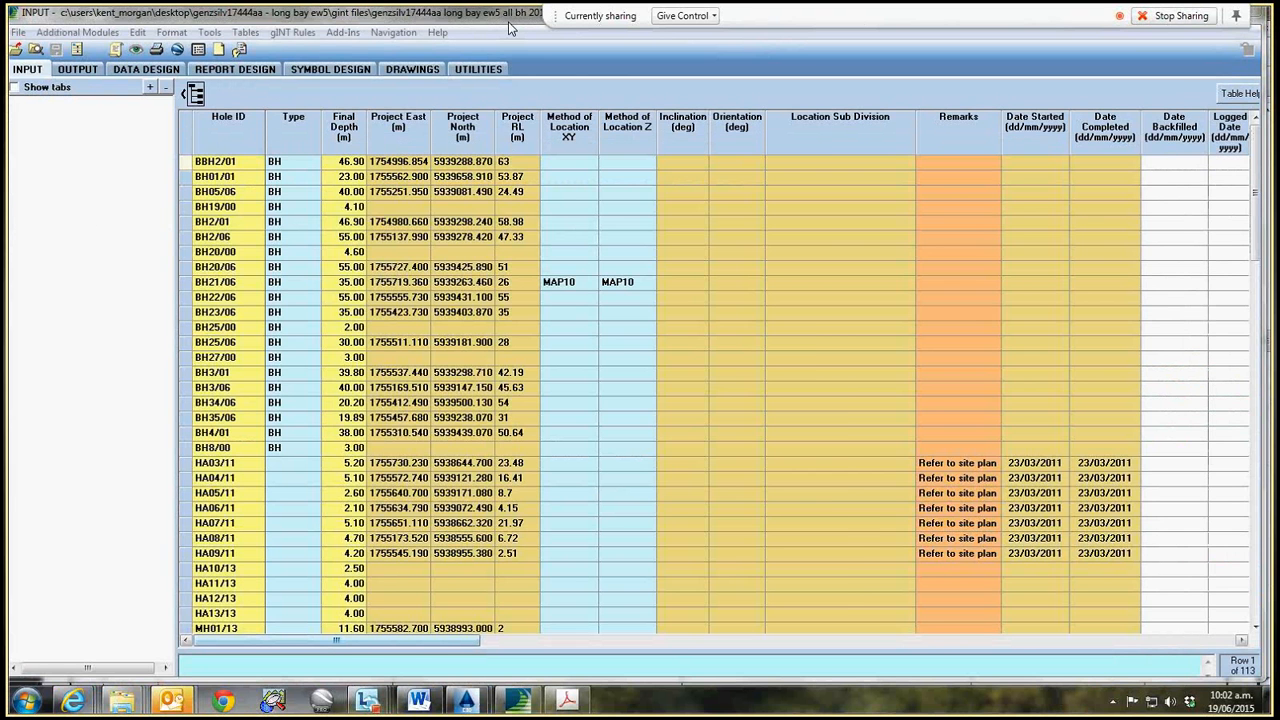
pyautogui.doubleClick(508, 26)
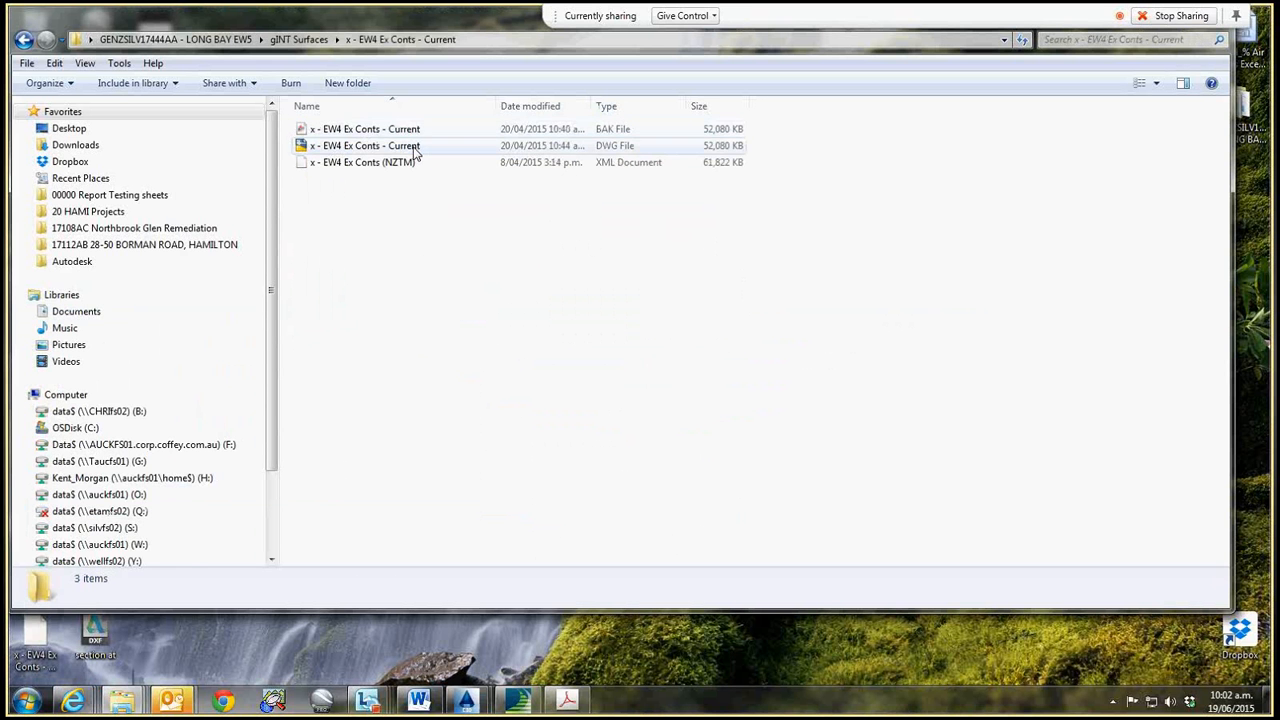
pyautogui.doubleClick(415, 148)
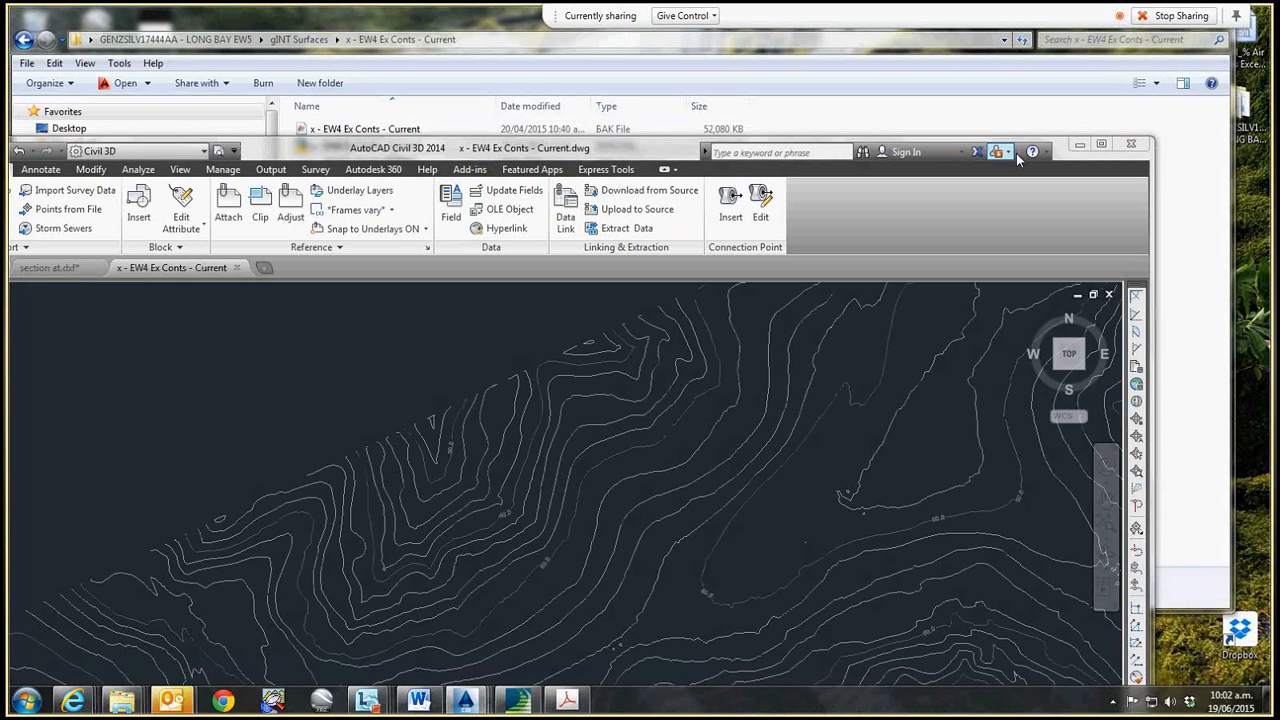
pyautogui.click(1101, 144)
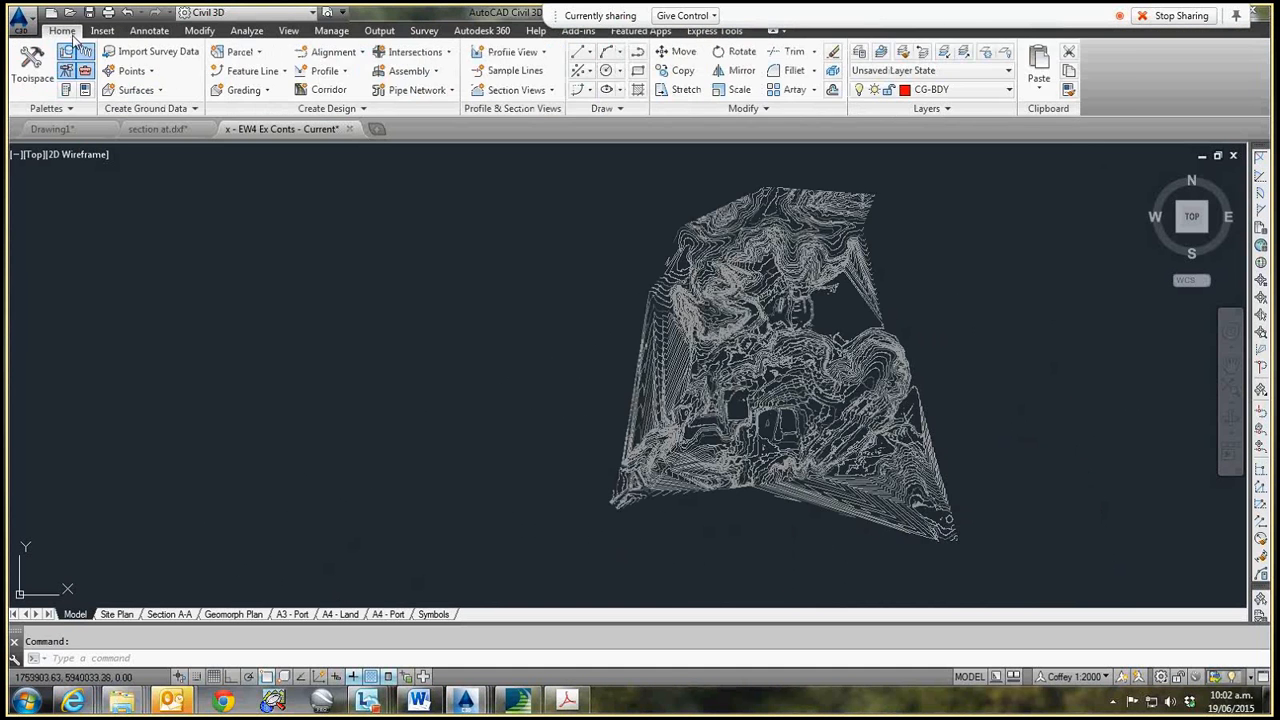
# - Turn on all layers in the contour drawing to show the borehole and test pit markers
pyautogui.click(933, 108)
pyautogui.click(858, 130)
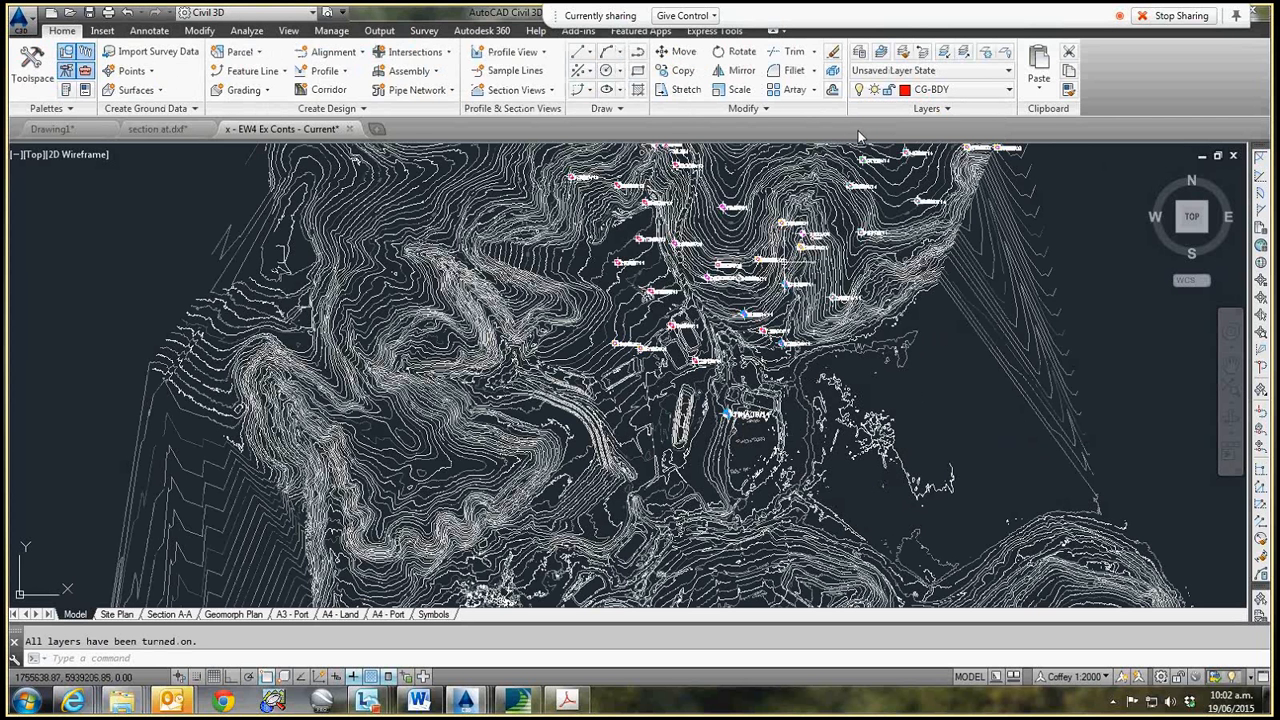
pyautogui.scroll(5, 698, 325)
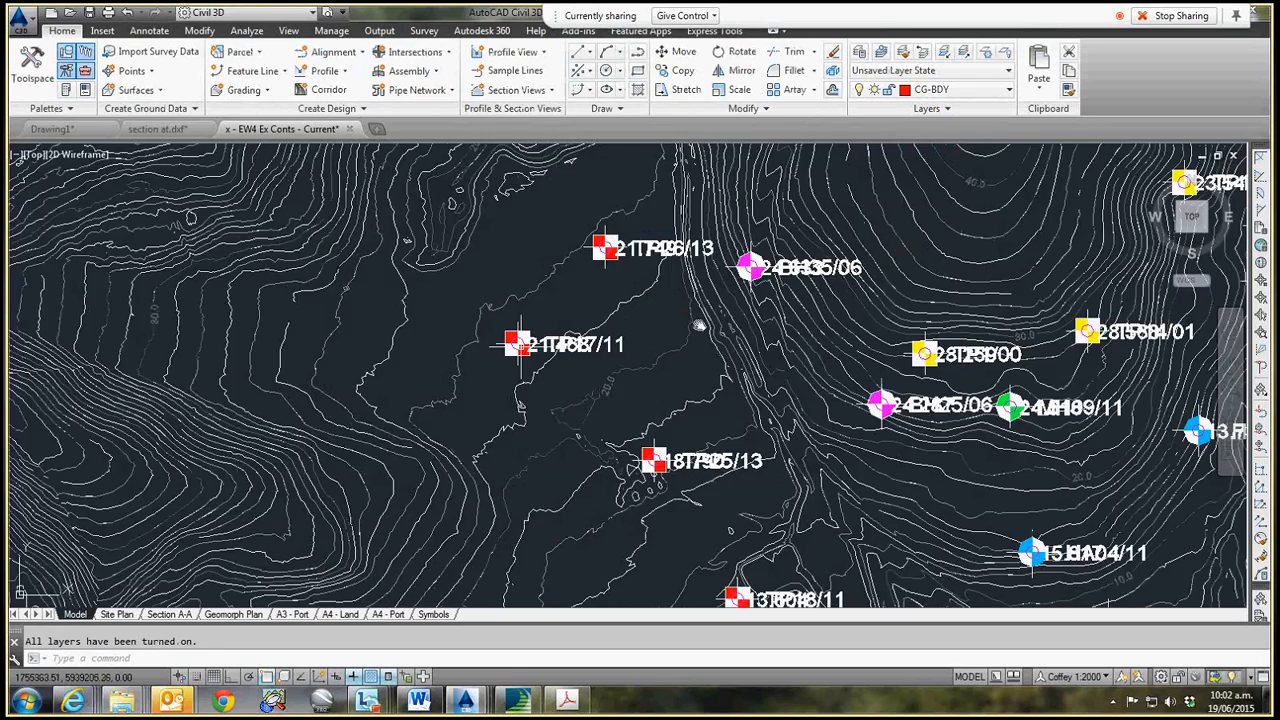
pyautogui.scroll(3, 699, 325)
pyautogui.press('Escape')
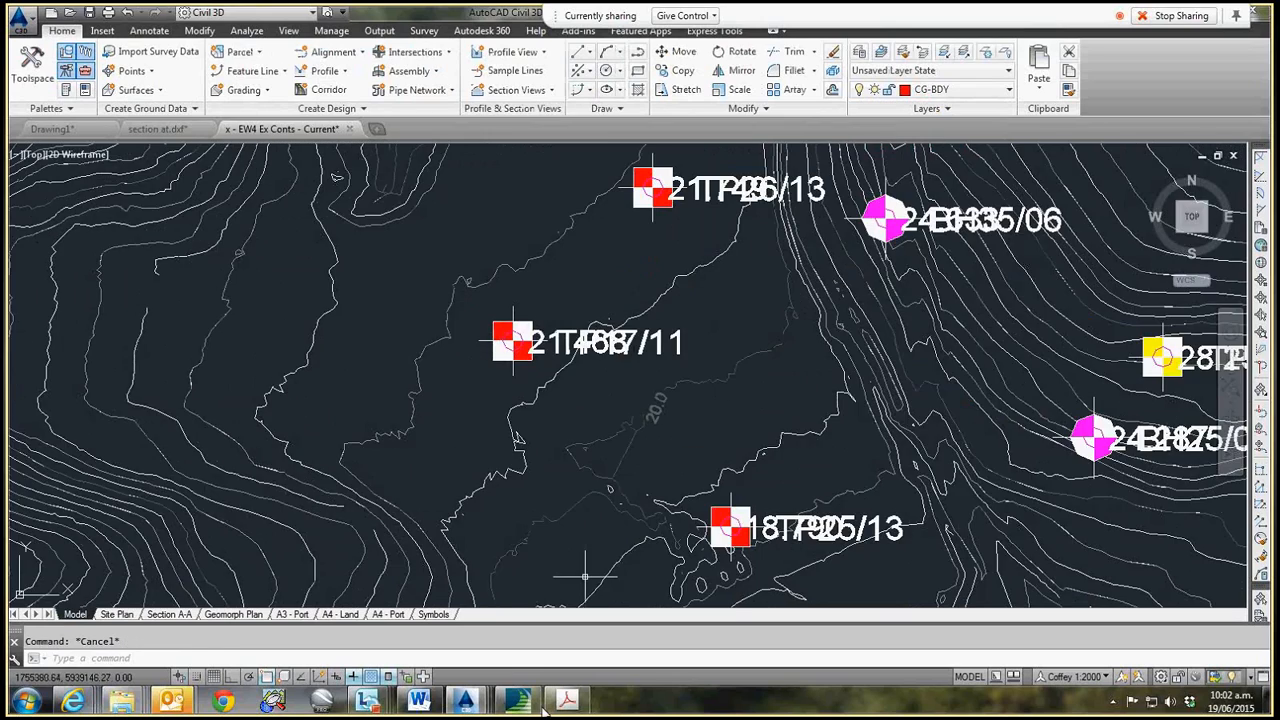
# - Show the quick properties of the red test pit marker TP29/13 and examine its X, Y and Z position
pyautogui.click(390, 677)
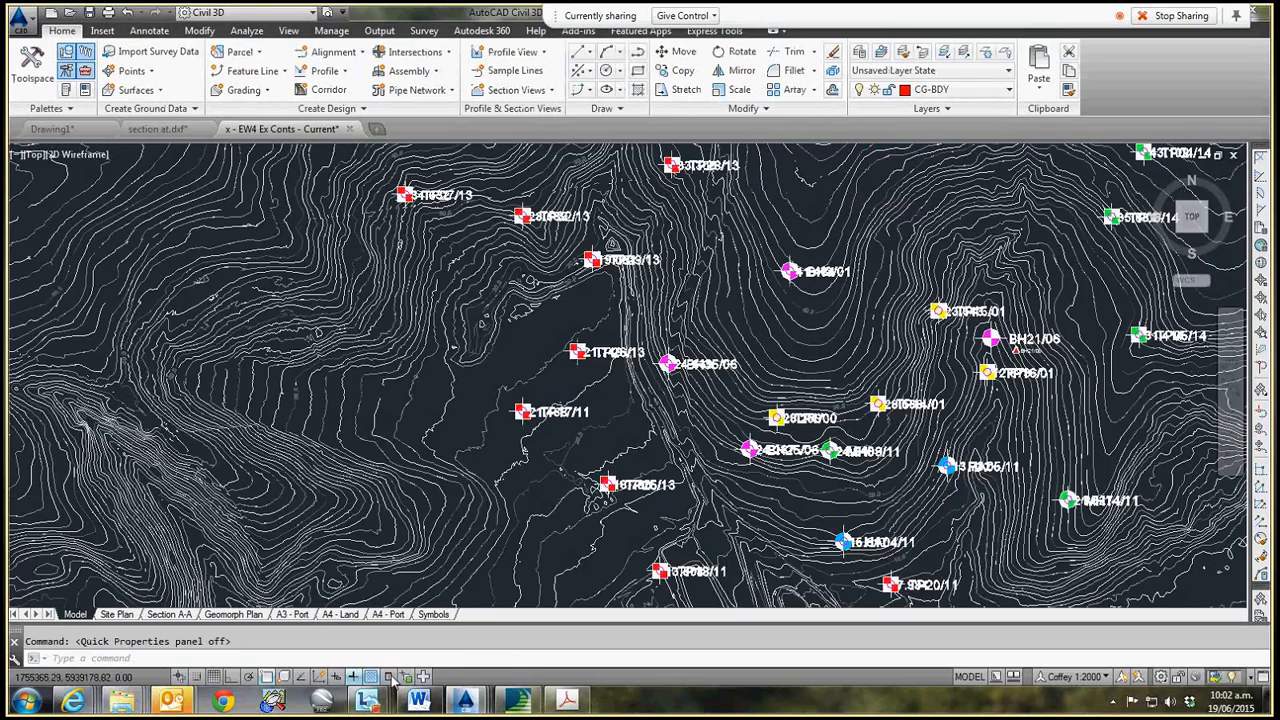
pyautogui.scroll(-2, 528, 453)
pyautogui.scroll(-2, 506, 381)
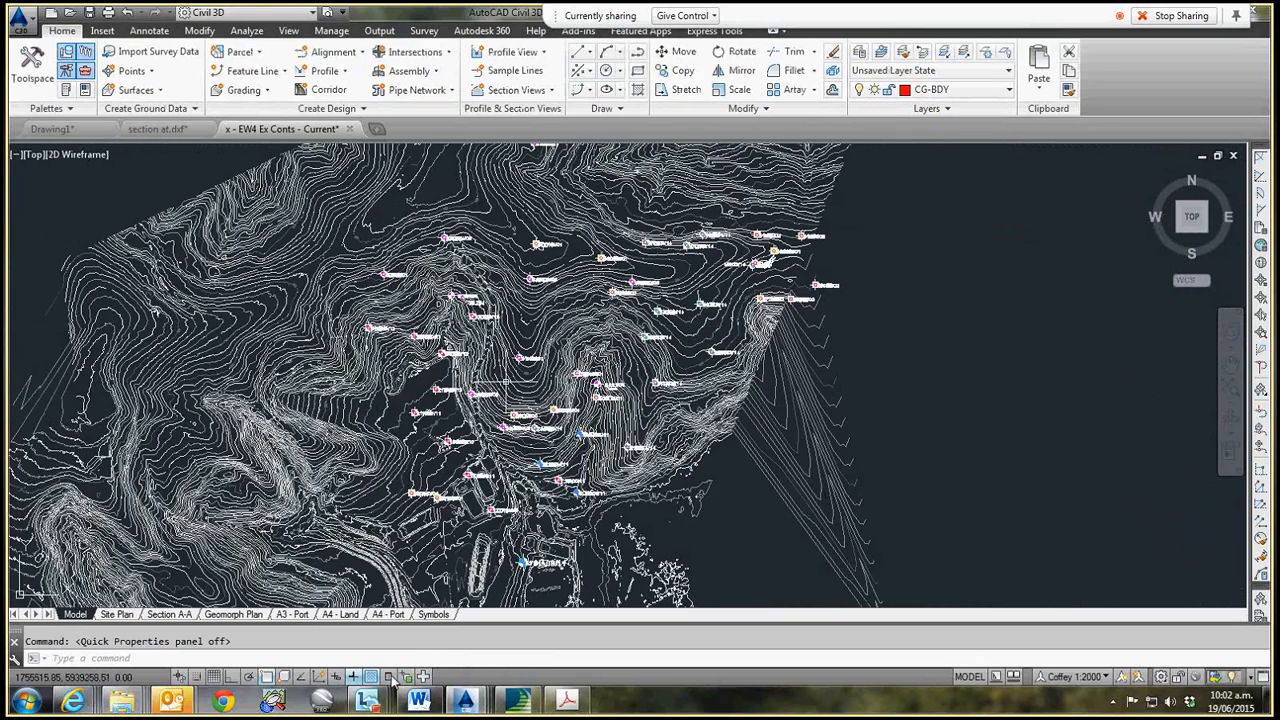
pyautogui.scroll(-2, 427, 238)
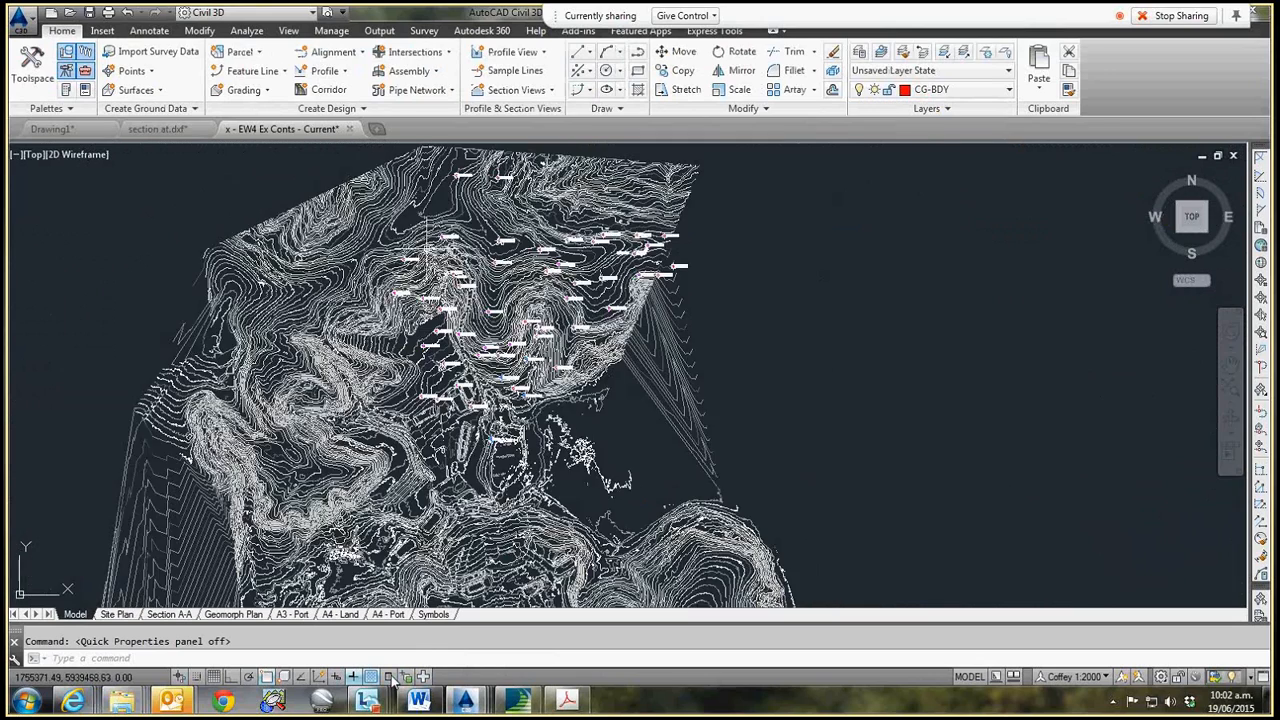
pyautogui.scroll(4, 430, 240)
pyautogui.scroll(6, 441, 312)
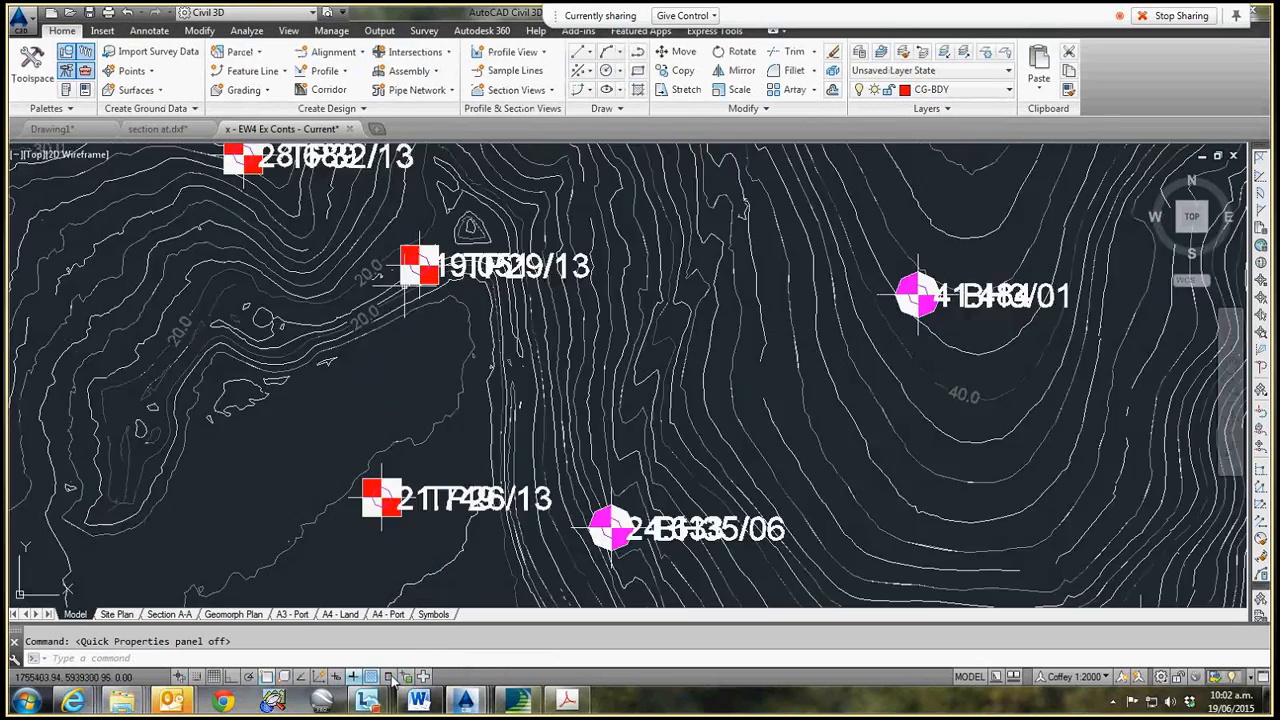
pyautogui.click(427, 270)
pyautogui.click(389, 678)
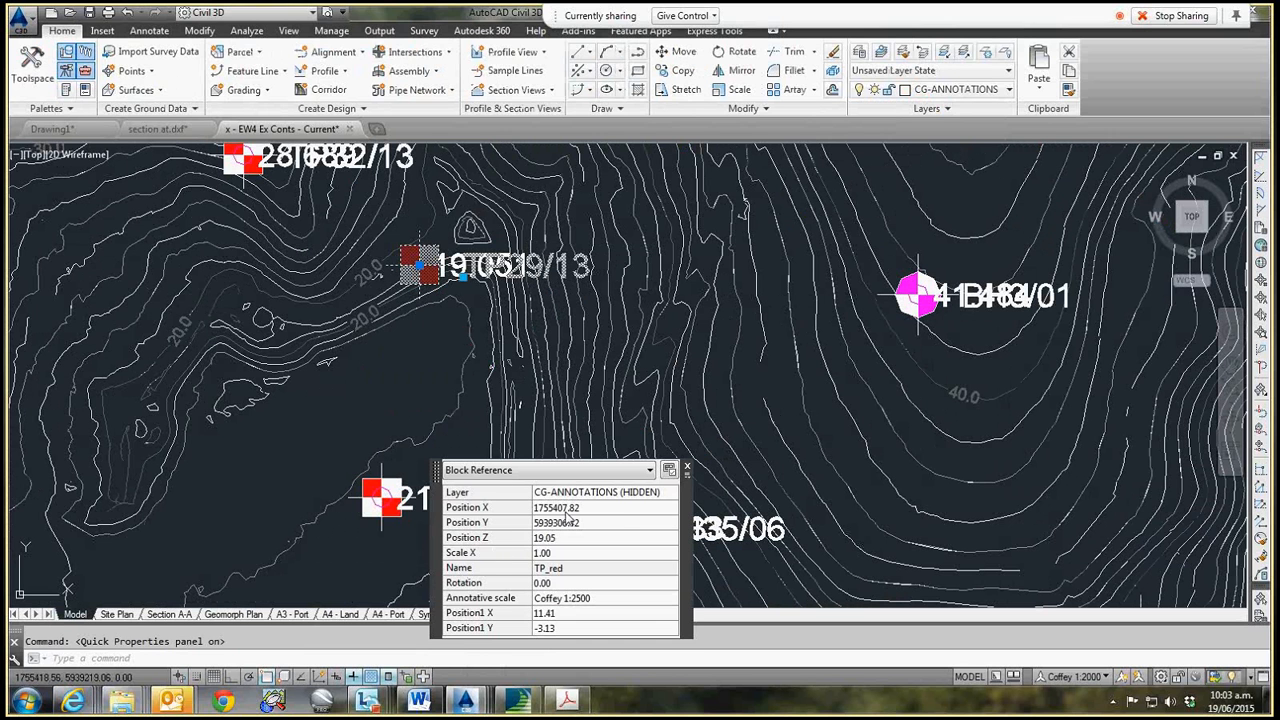
pyautogui.click(569, 509)
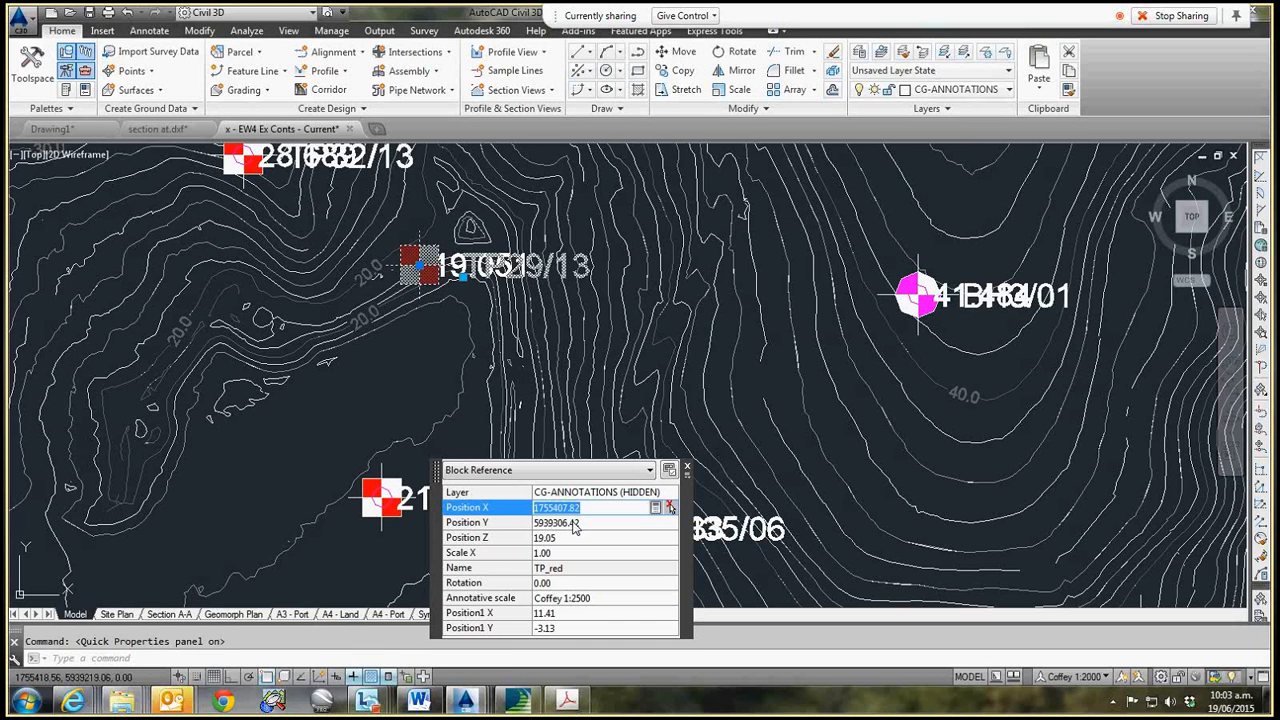
pyautogui.click(566, 538)
# - Check the project east, north and RL columns in gINT's Hole table, then minimize gINT and deselect the test pit marker
pyautogui.click(513, 700)
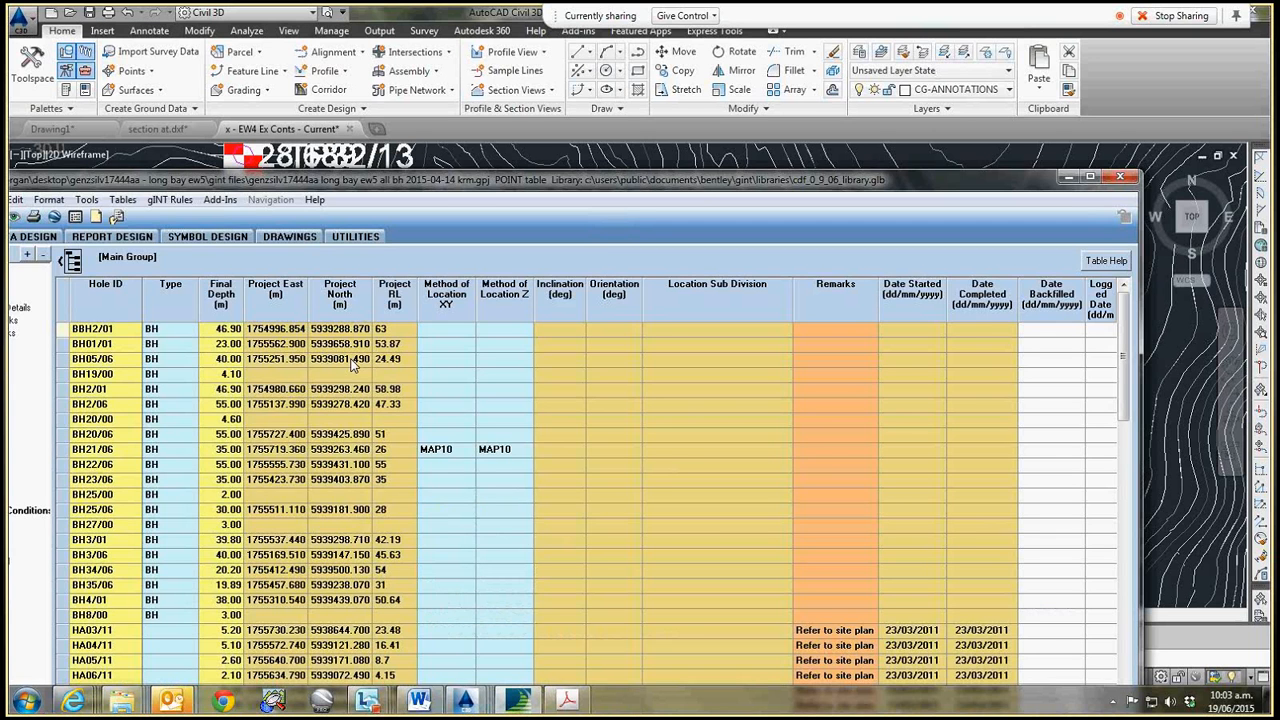
pyautogui.click(1069, 177)
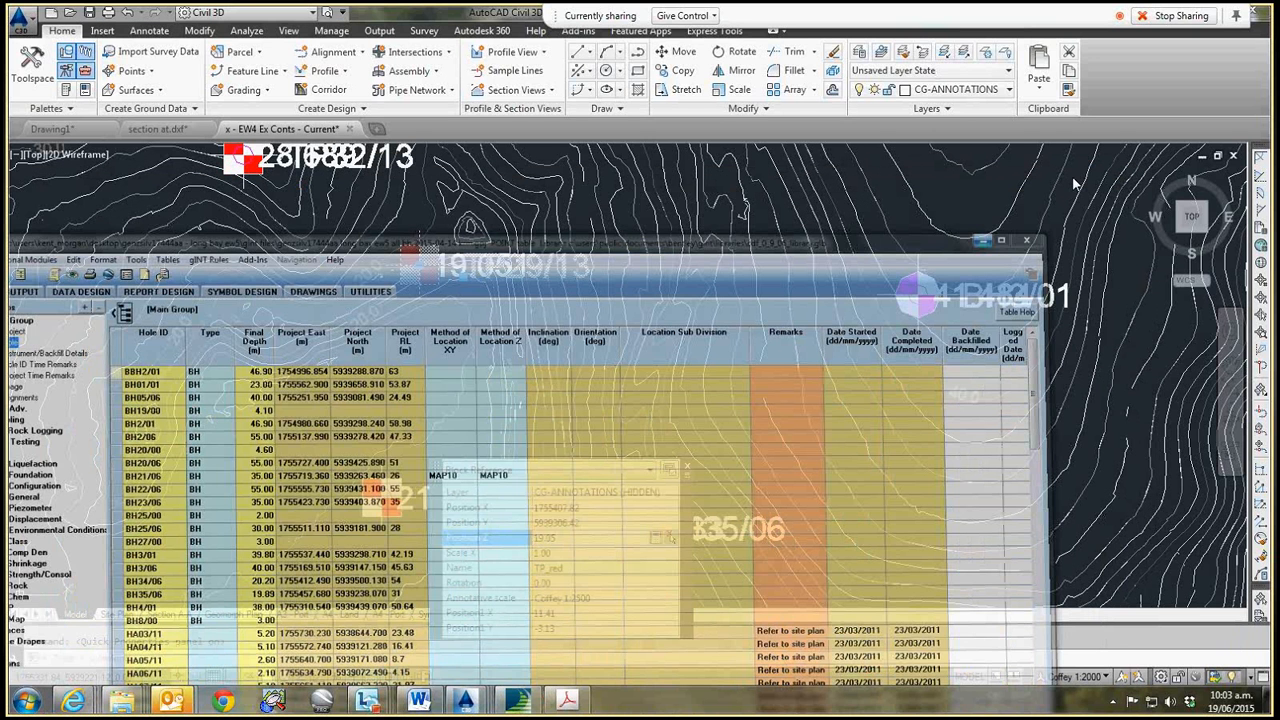
pyautogui.press('Escape')
# - Start a new data extraction with EATTEXT and save it to the Desktop as Borehole coords & elevations
pyautogui.scroll(-5, 432, 380)
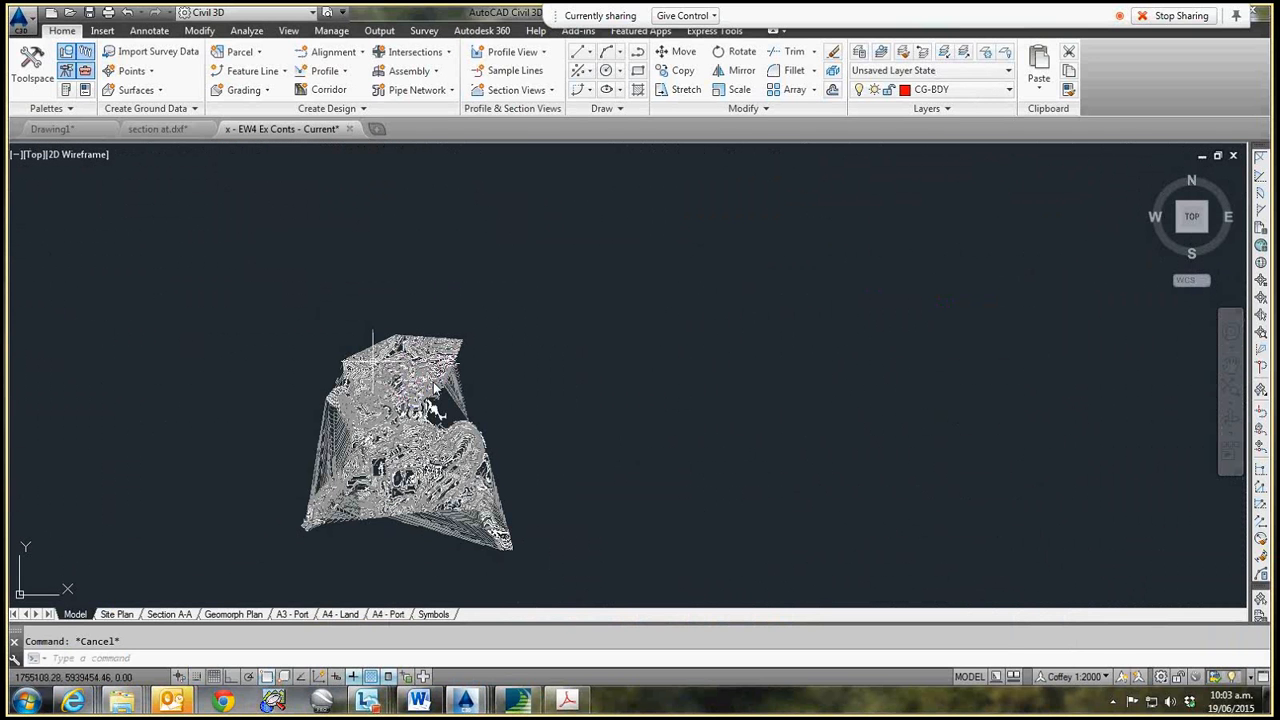
pyautogui.write('eattext')
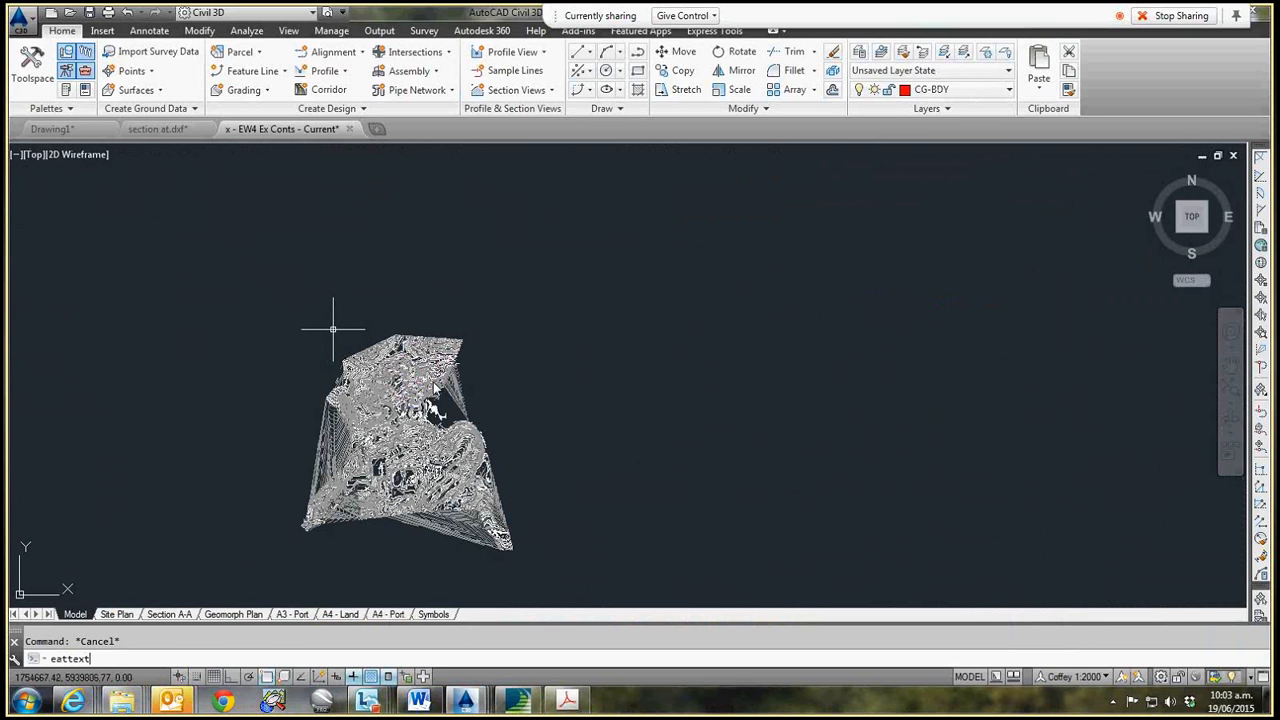
pyautogui.press('Return')
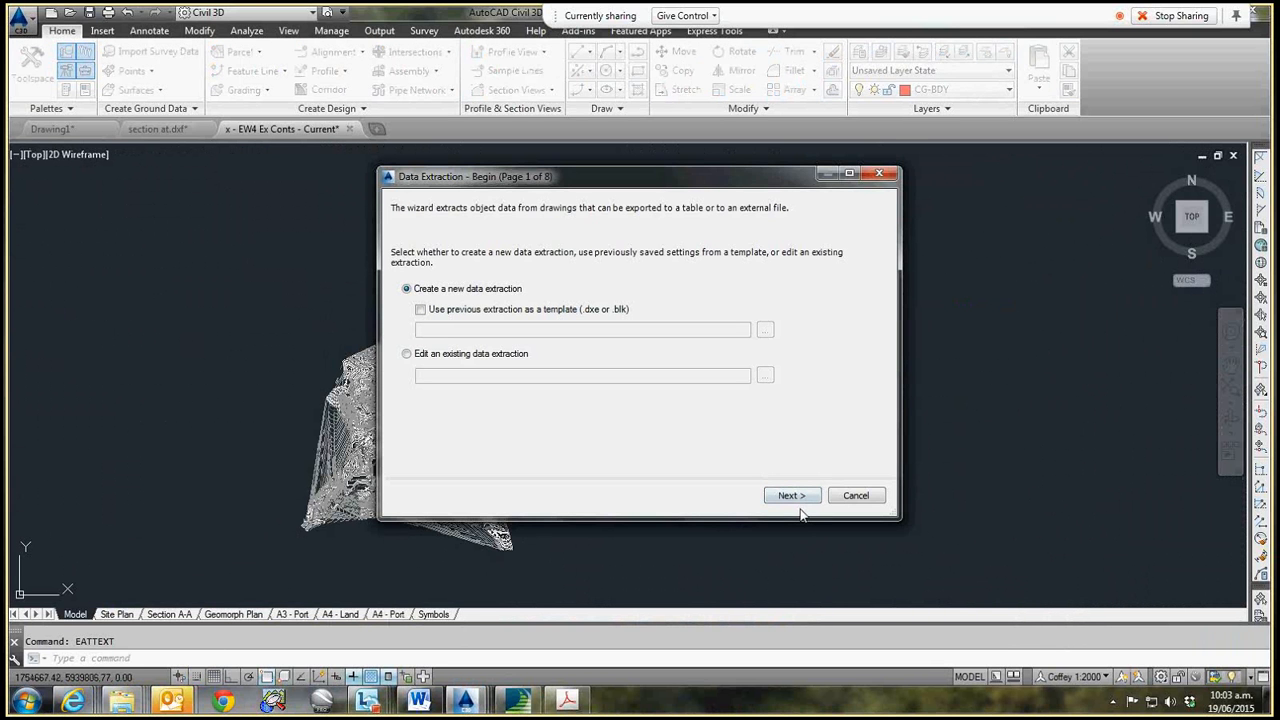
pyautogui.click(796, 498)
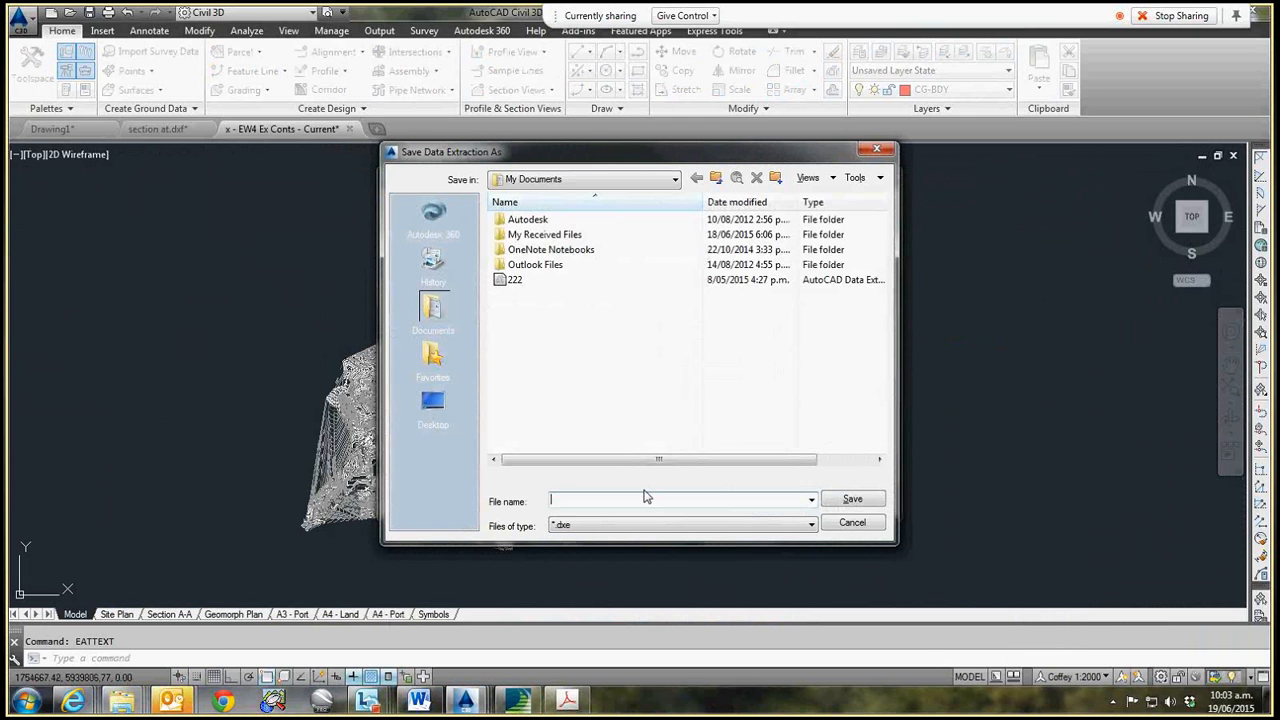
pyautogui.write('Borehole ccoords & elevations')
pyautogui.click(433, 402)
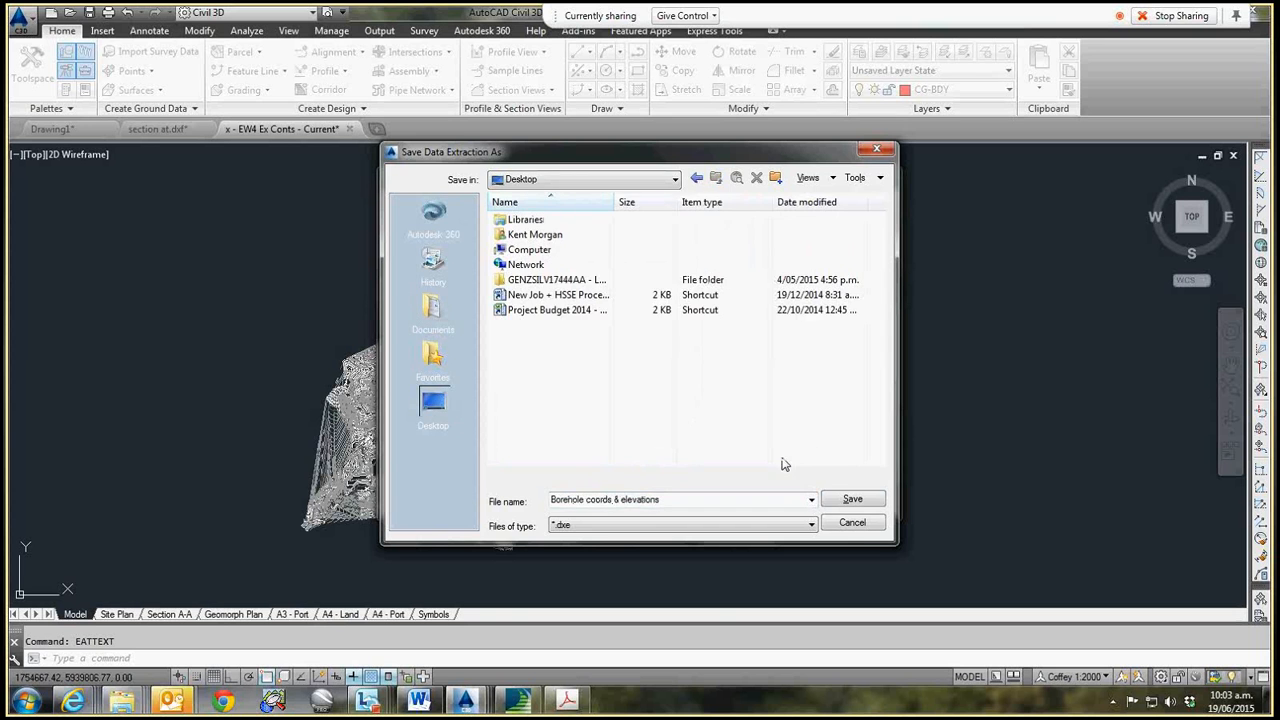
pyautogui.click(835, 505)
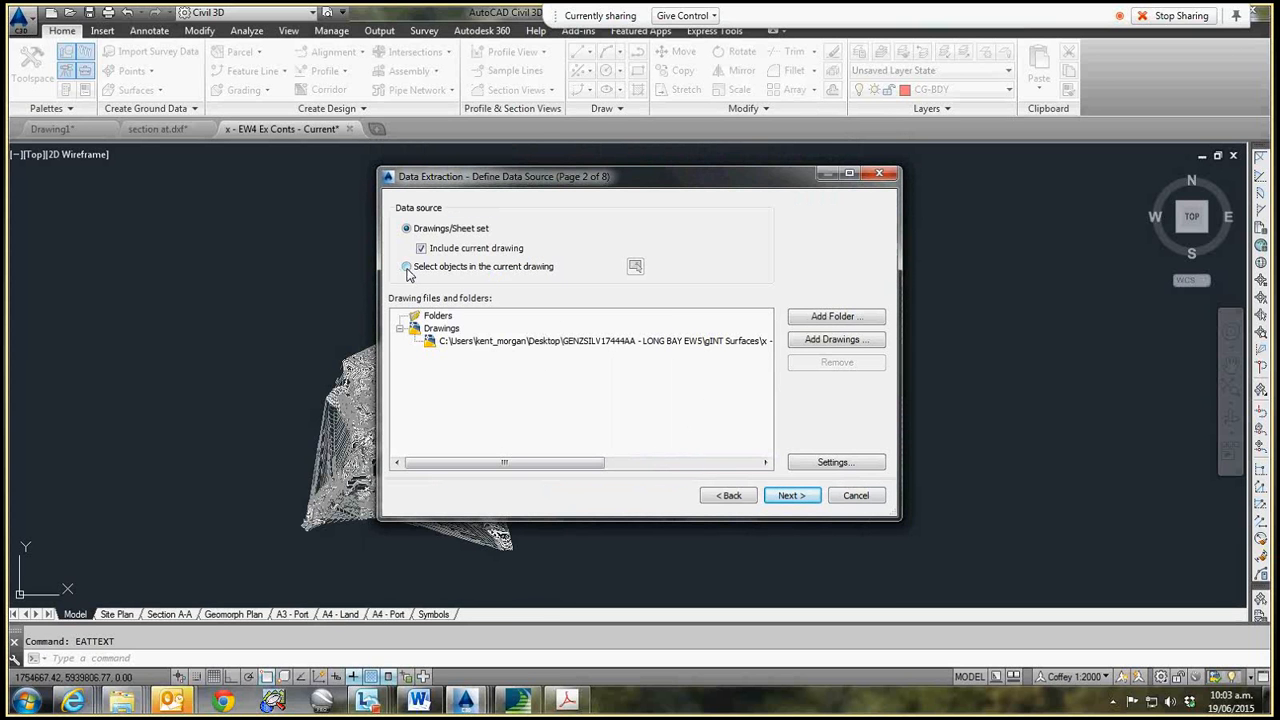
# - Set the data source to selected objects in the current drawing and window-select the northern contour area with its borehole and test pit markers
pyautogui.click(406, 267)
pyautogui.click(635, 267)
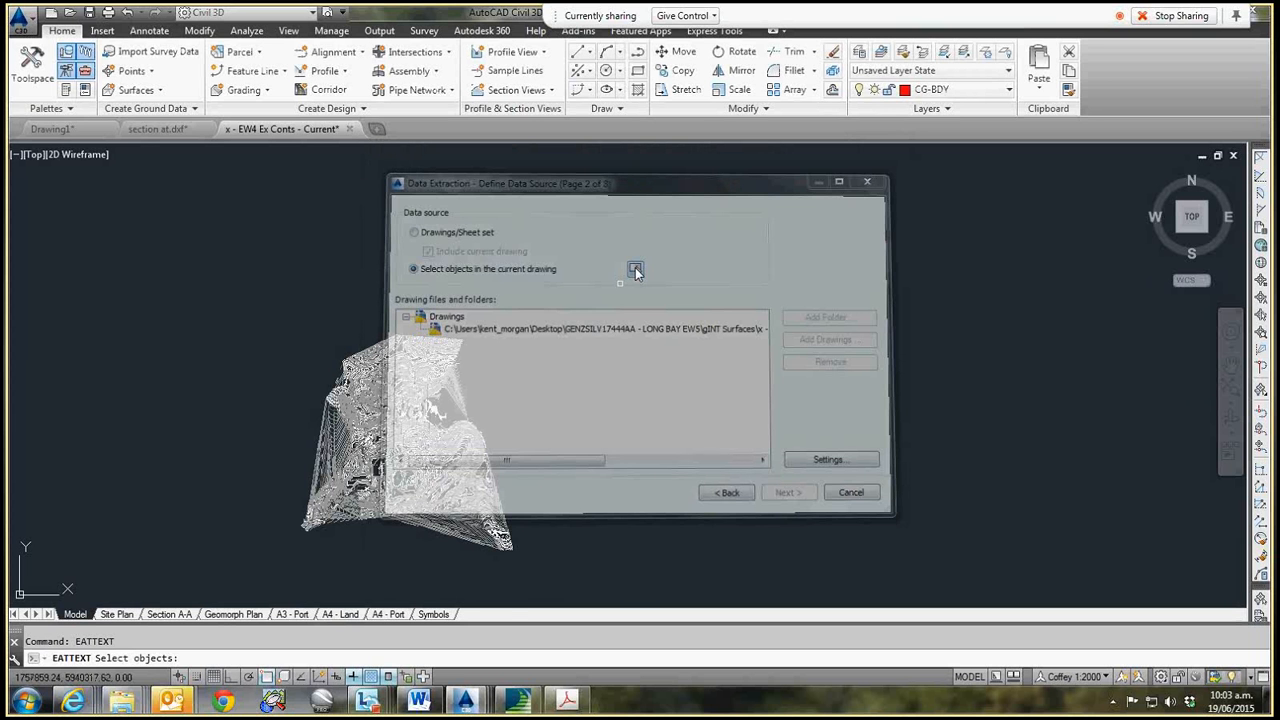
pyautogui.scroll(5, 395, 372)
pyautogui.click(236, 215)
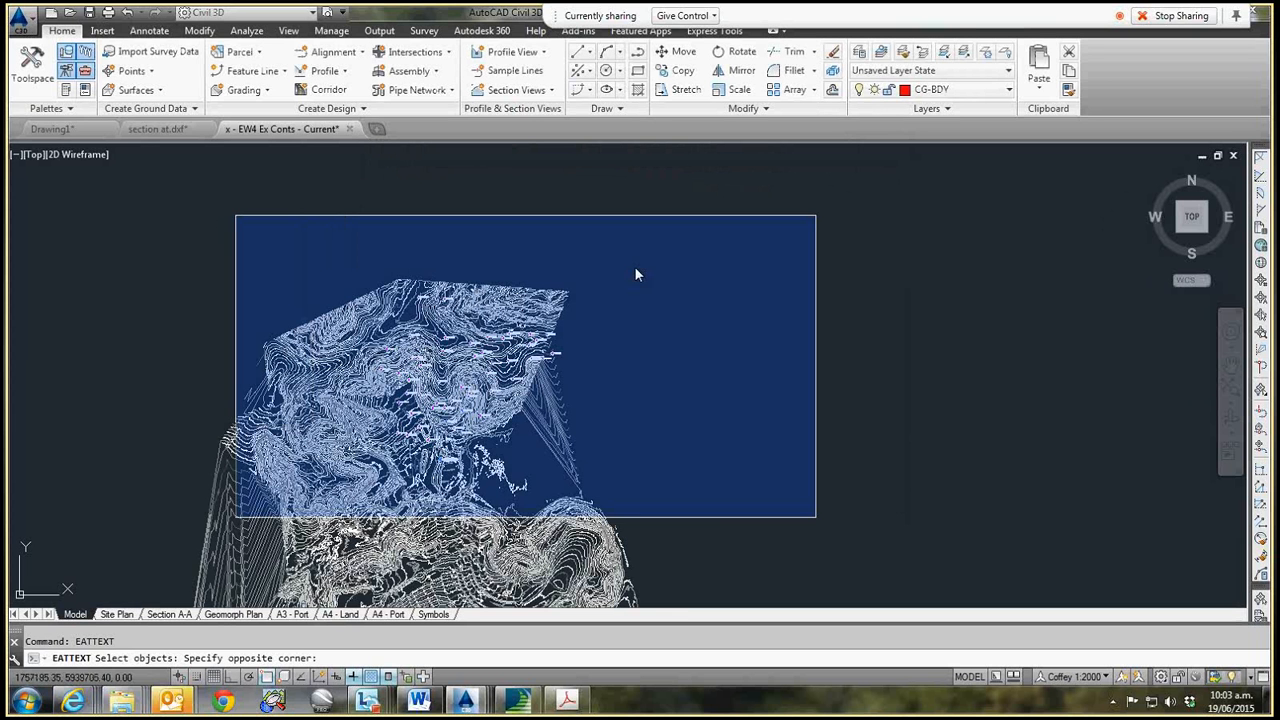
pyautogui.click(894, 548)
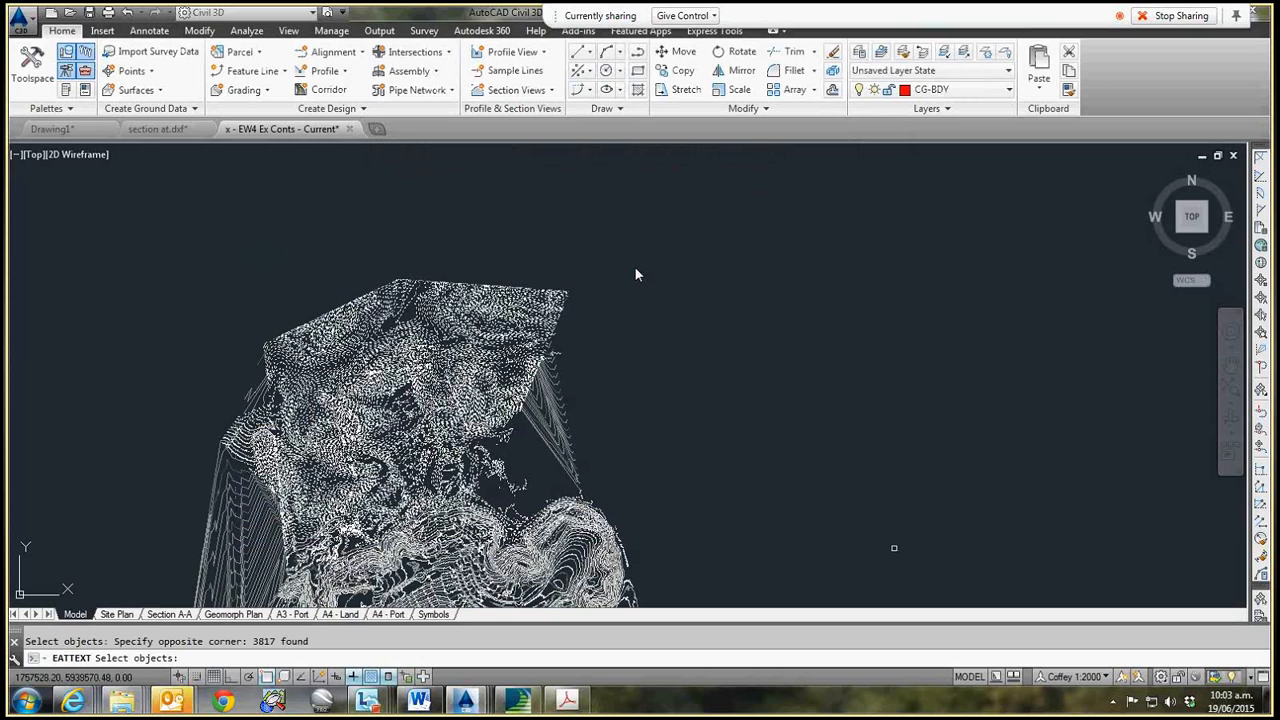
pyautogui.press('Return')
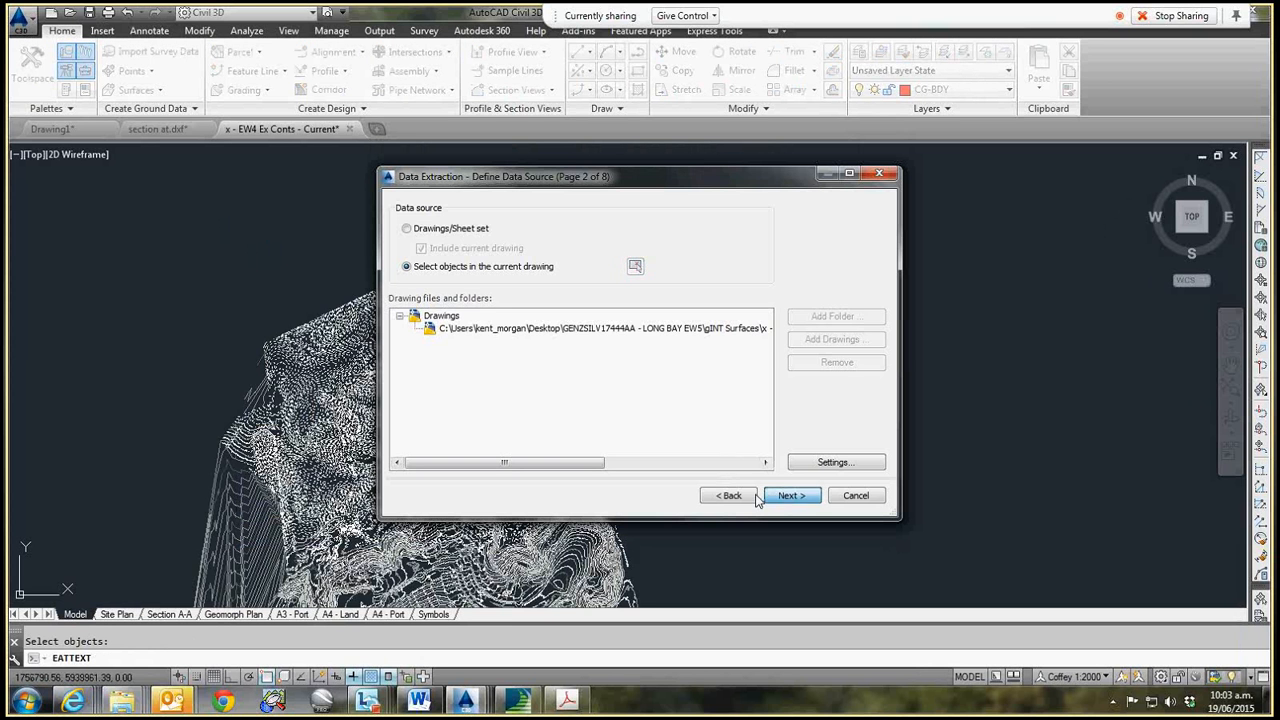
pyautogui.click(768, 496)
# - Uncheck all object types for extraction and include only the borehole blocks CPT Red, HA_blue, MH_green and MH_pink
pyautogui.click(405, 257)
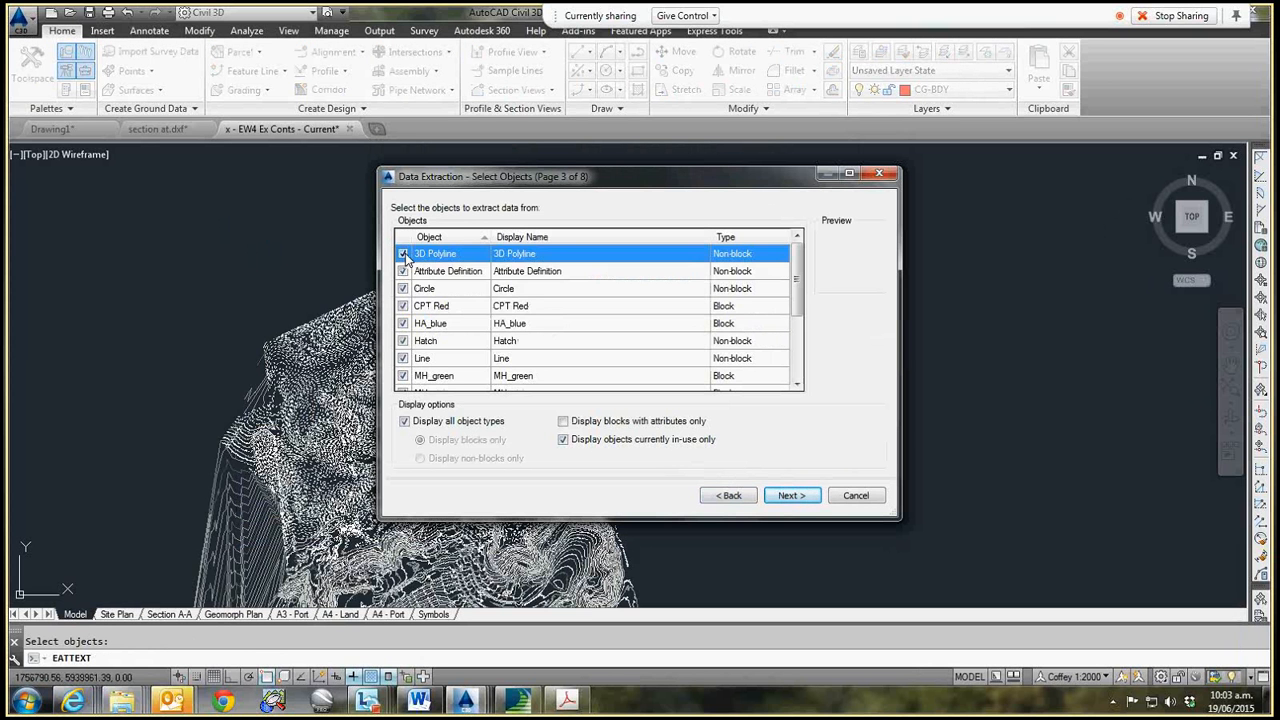
pyautogui.rightClick(406, 257)
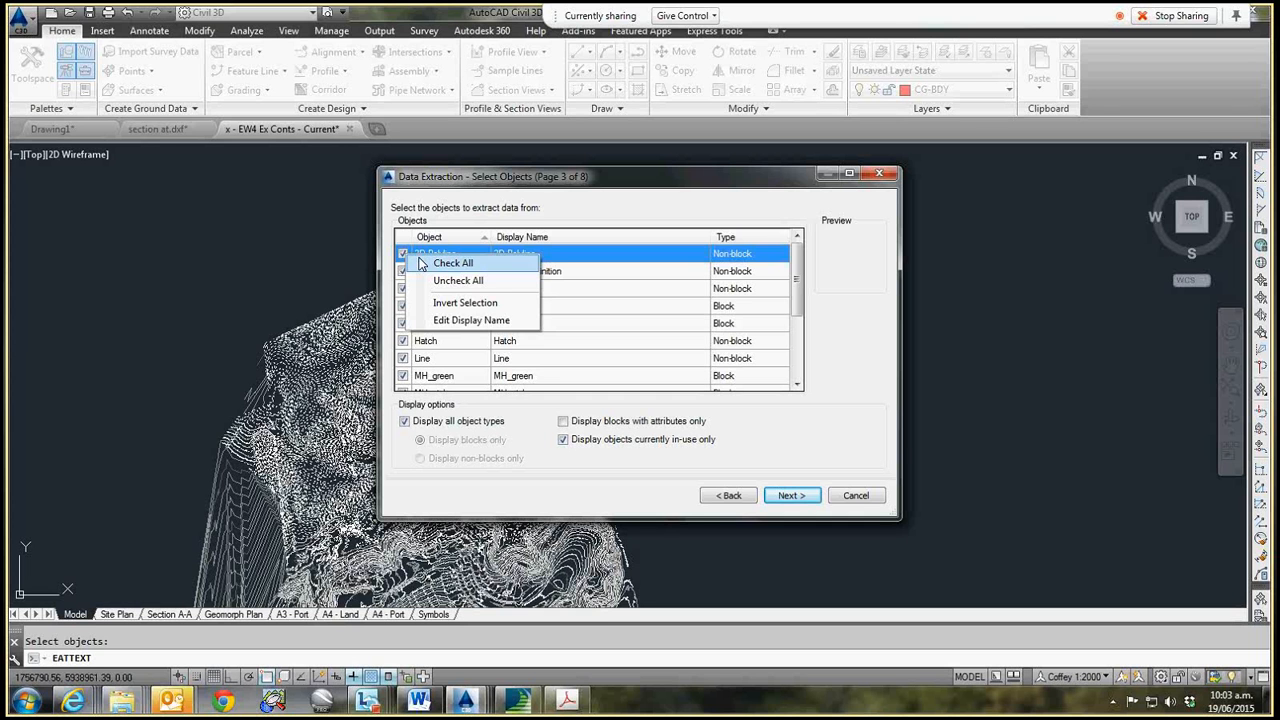
pyautogui.click(458, 280)
pyautogui.click(403, 306)
pyautogui.click(403, 323)
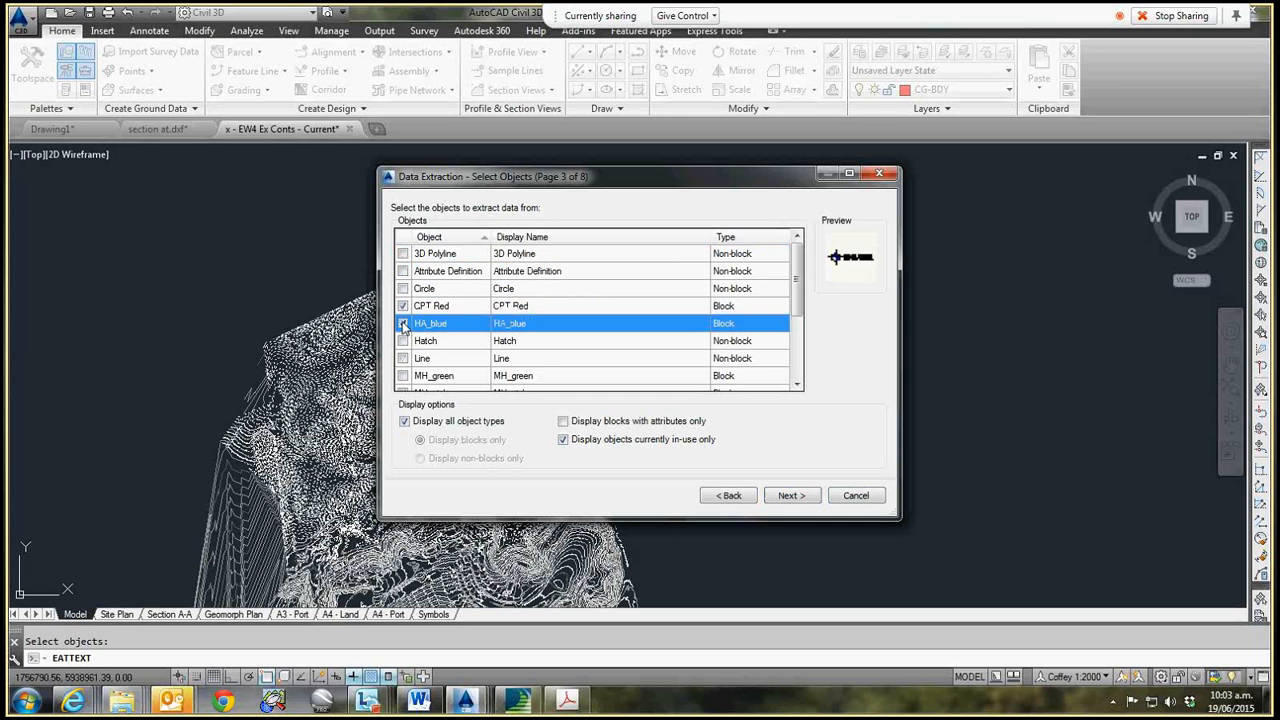
pyautogui.click(403, 376)
pyautogui.click(797, 384)
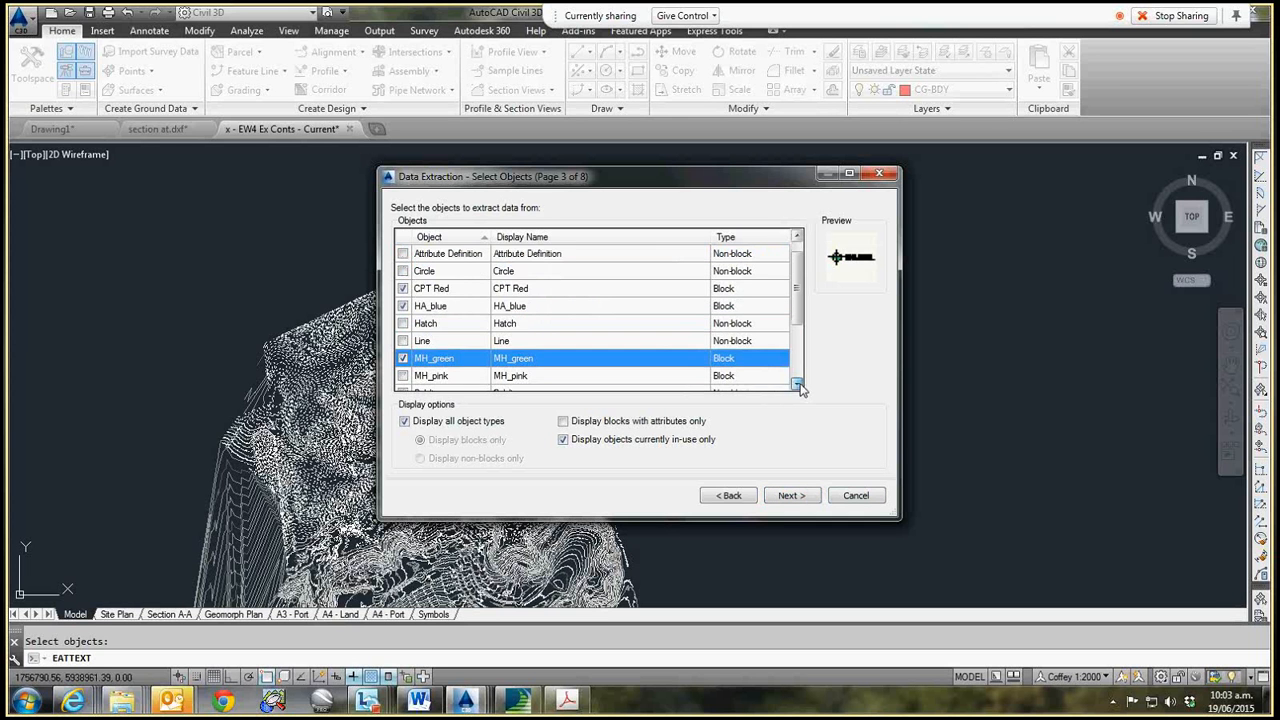
pyautogui.click(403, 376)
pyautogui.click(797, 384)
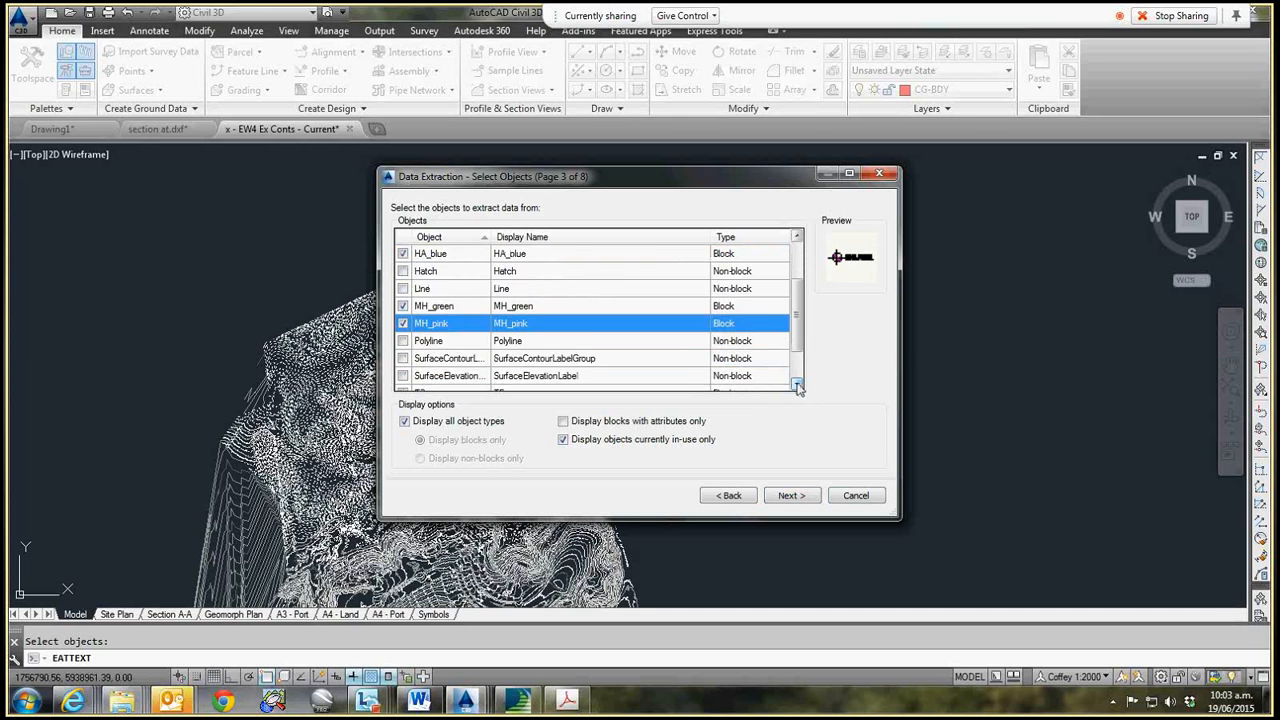
# - Include the test pit blocks TP_green, TP_red and TP_yellow and continue to the property selection
pyautogui.click(403, 342)
pyautogui.click(403, 358)
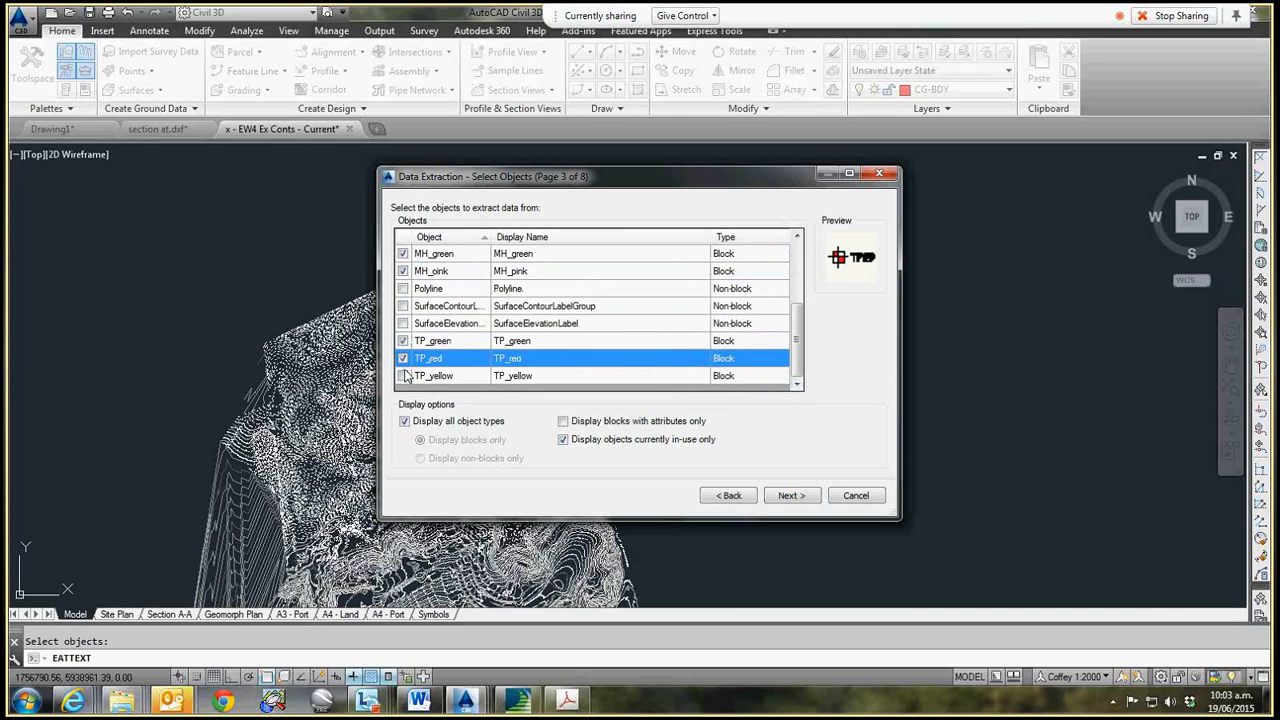
pyautogui.click(403, 376)
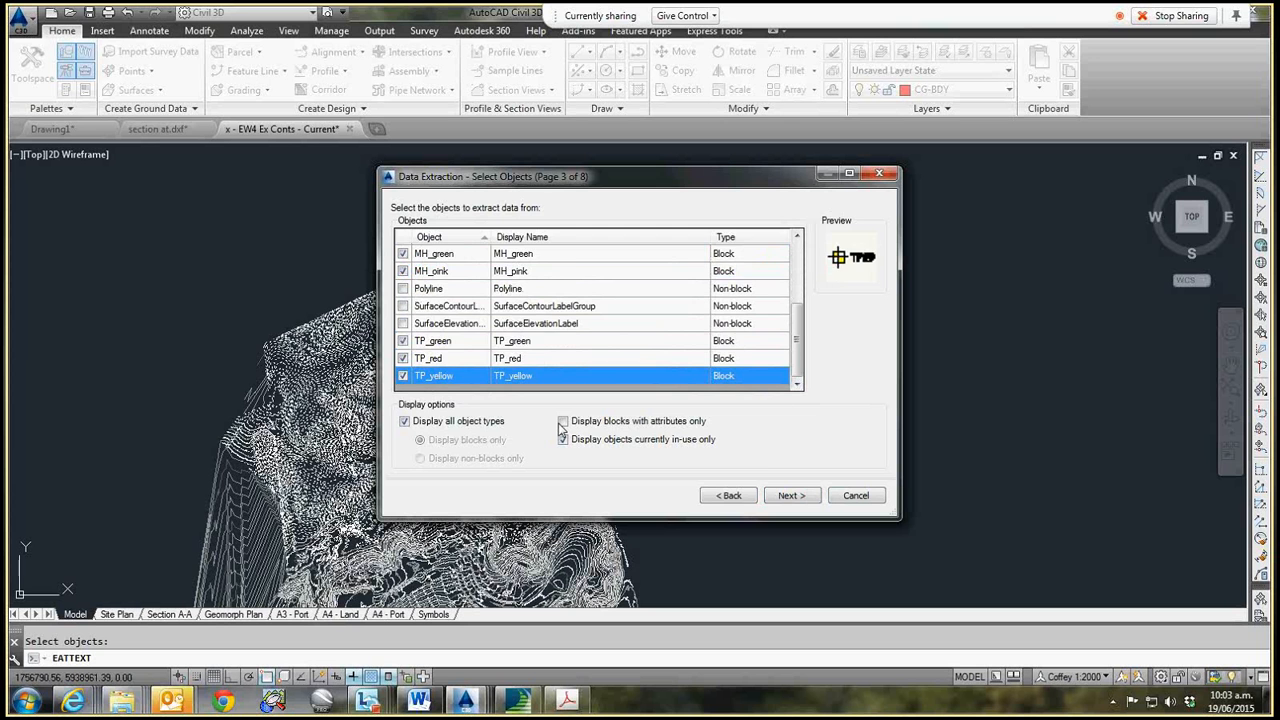
pyautogui.press('Return')
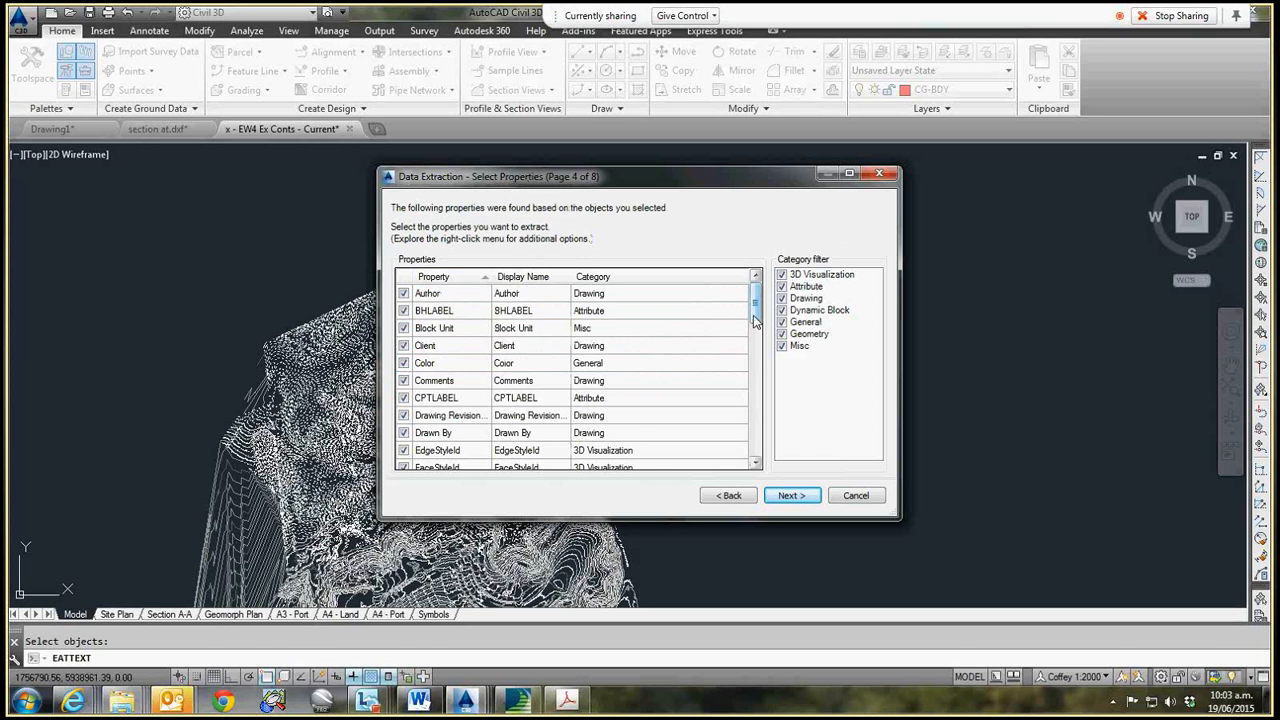
# - Uncheck all properties and include only the label attributes BHLABEL, CPTLABEL and the test pit label
pyautogui.scroll(-1, 410, 300)
pyautogui.scroll(1, 420, 296)
pyautogui.rightClick(425, 295)
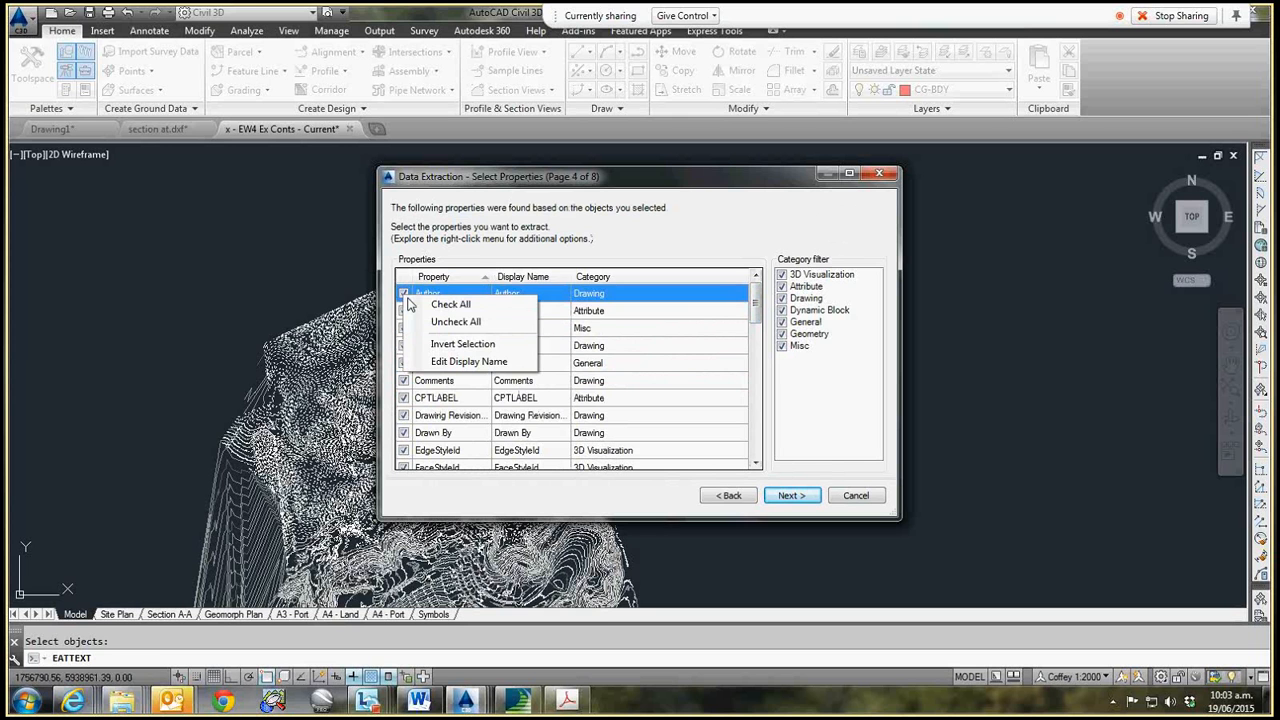
pyautogui.click(455, 321)
pyautogui.click(403, 310)
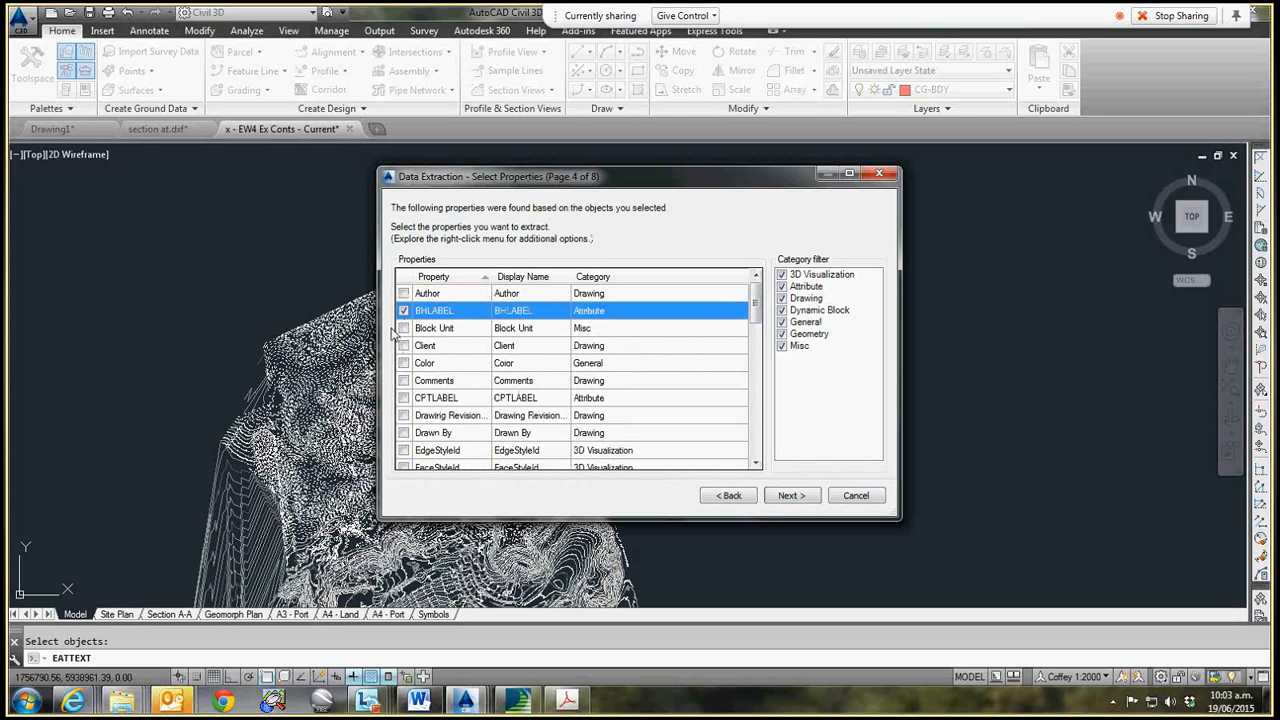
pyautogui.click(403, 398)
pyautogui.moveTo(755, 318); pyautogui.dragTo(755, 413)
pyautogui.click(403, 415)
# - Include the geometry properties Position X, Position Y and Position Z and continue to the data refinement page
pyautogui.click(403, 345)
pyautogui.click(403, 363)
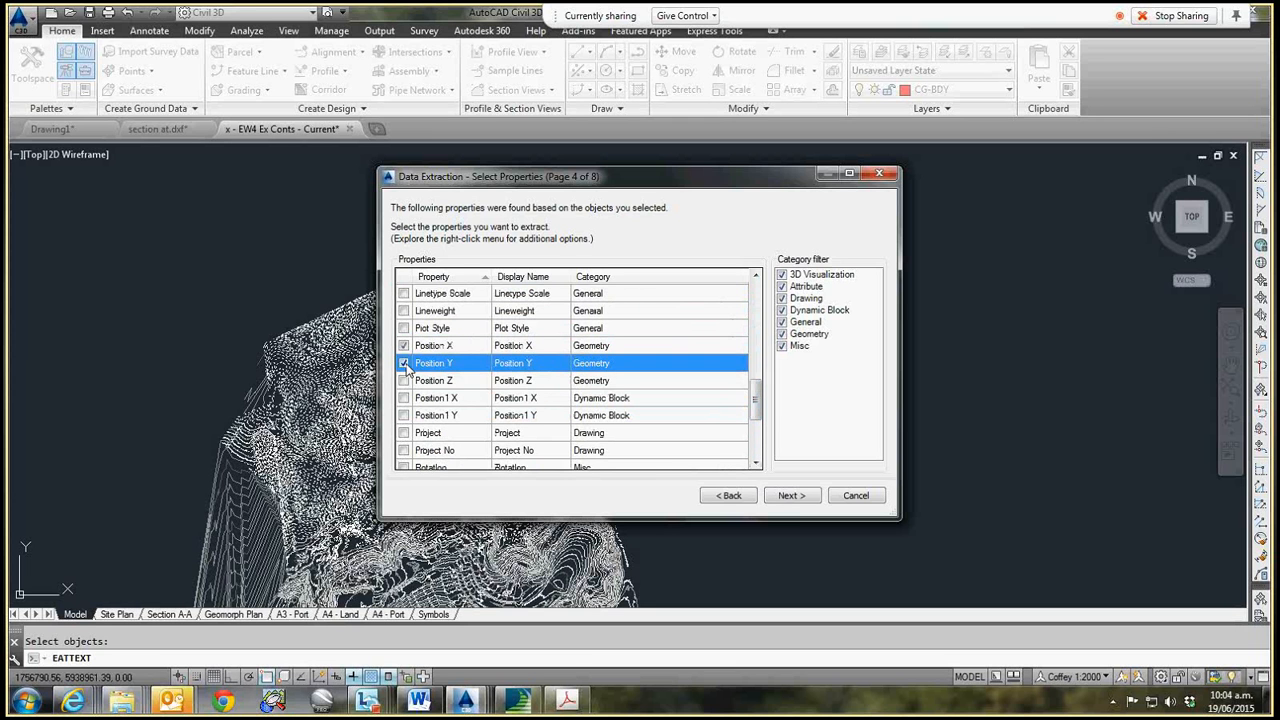
pyautogui.click(403, 380)
pyautogui.click(785, 496)
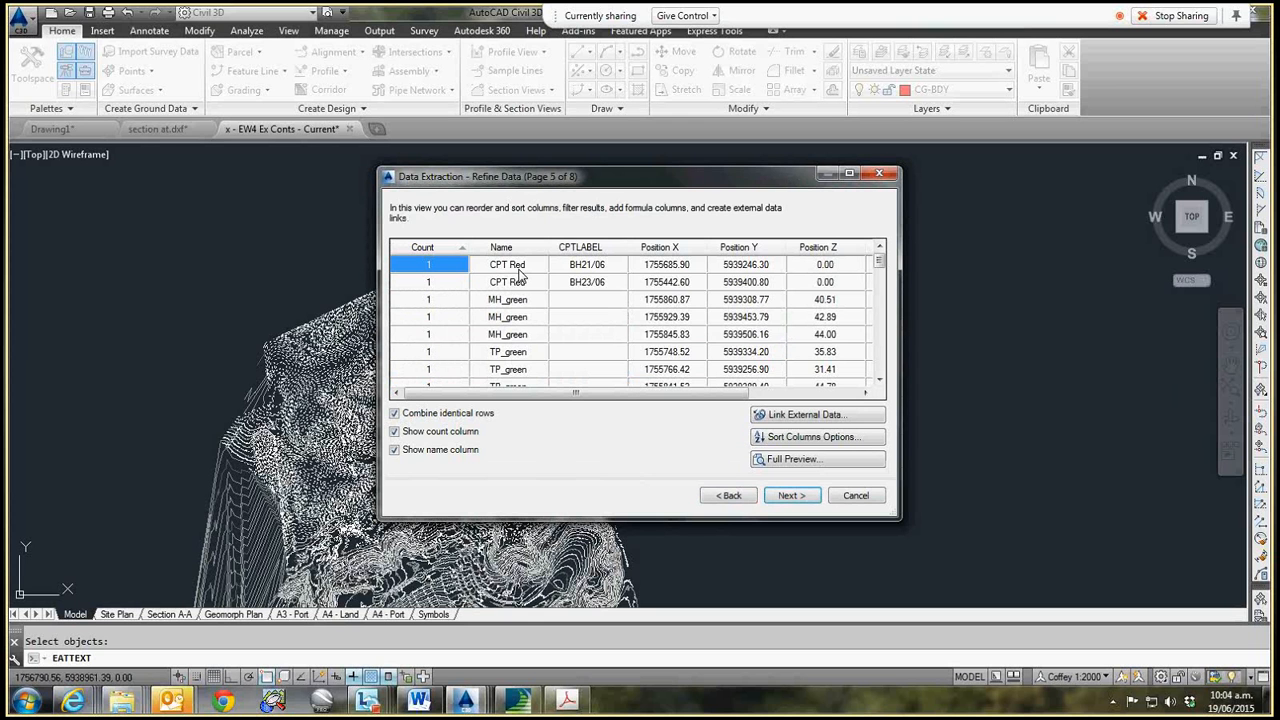
# - Check the label, Position X, Position Y and Position Z columns of the extracted data and continue to the output options
pyautogui.click(676, 268)
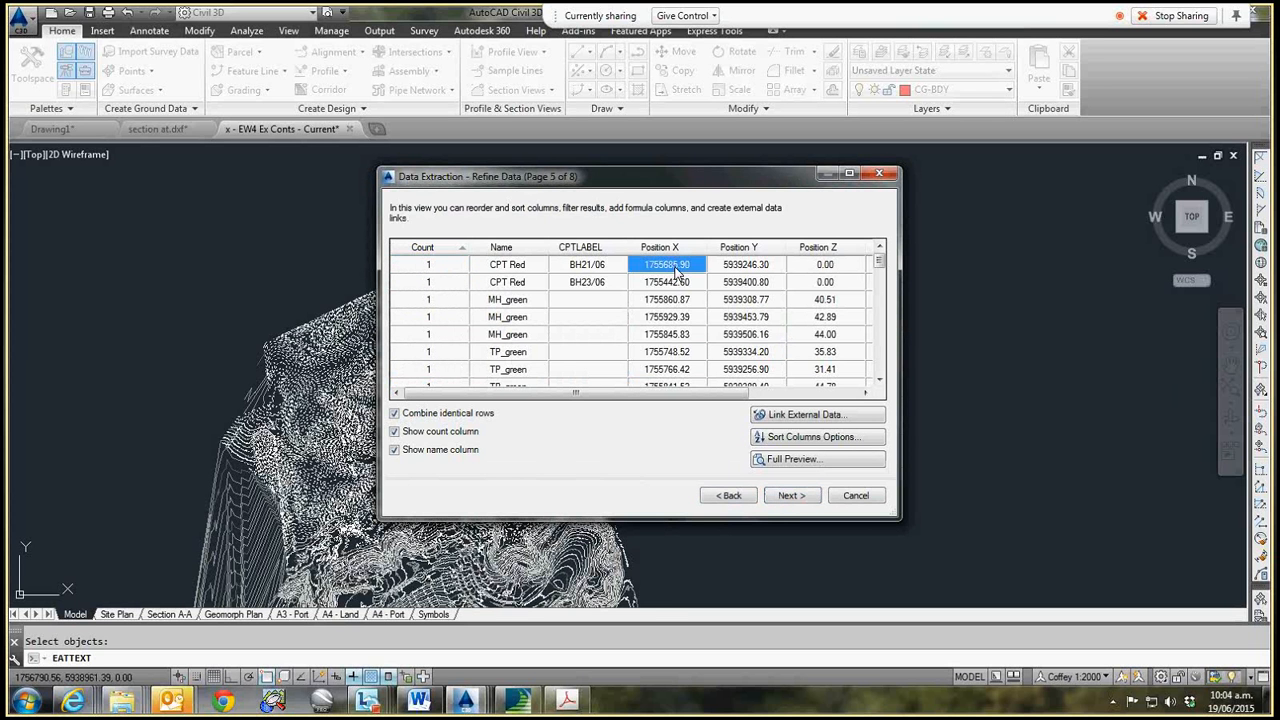
pyautogui.click(741, 270)
pyautogui.click(830, 272)
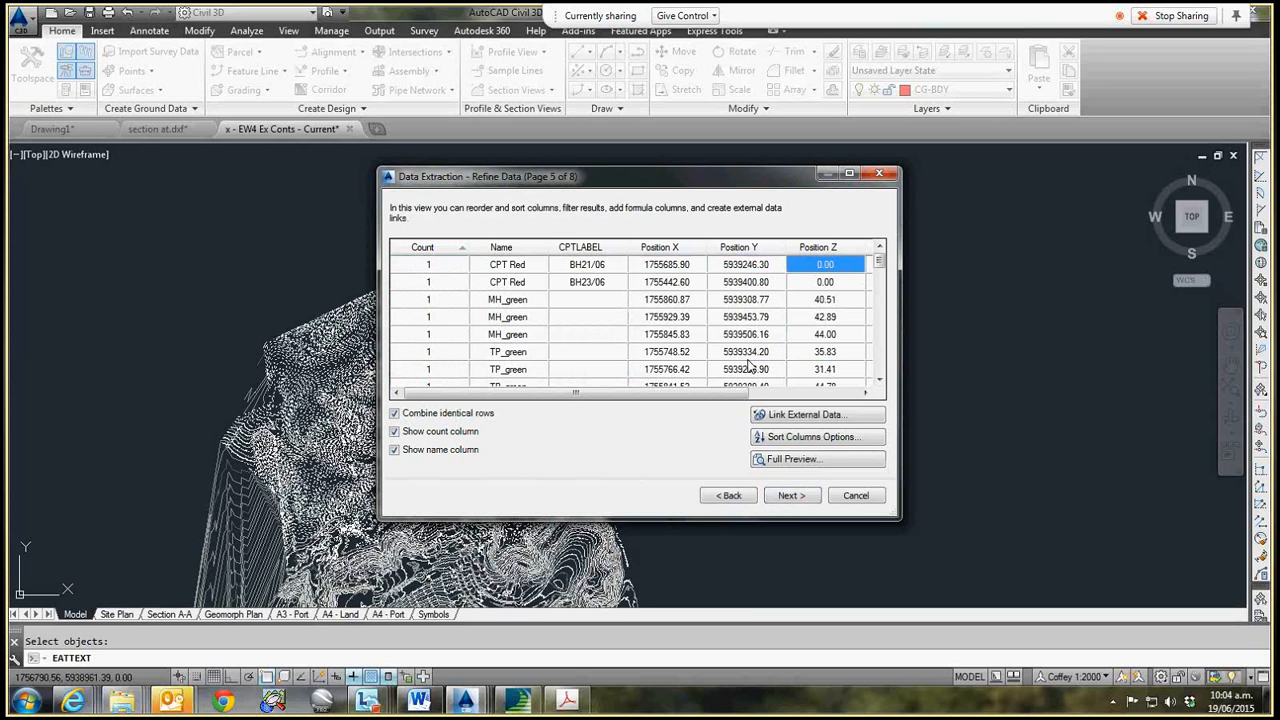
pyautogui.moveTo(742, 393); pyautogui.dragTo(762, 397)
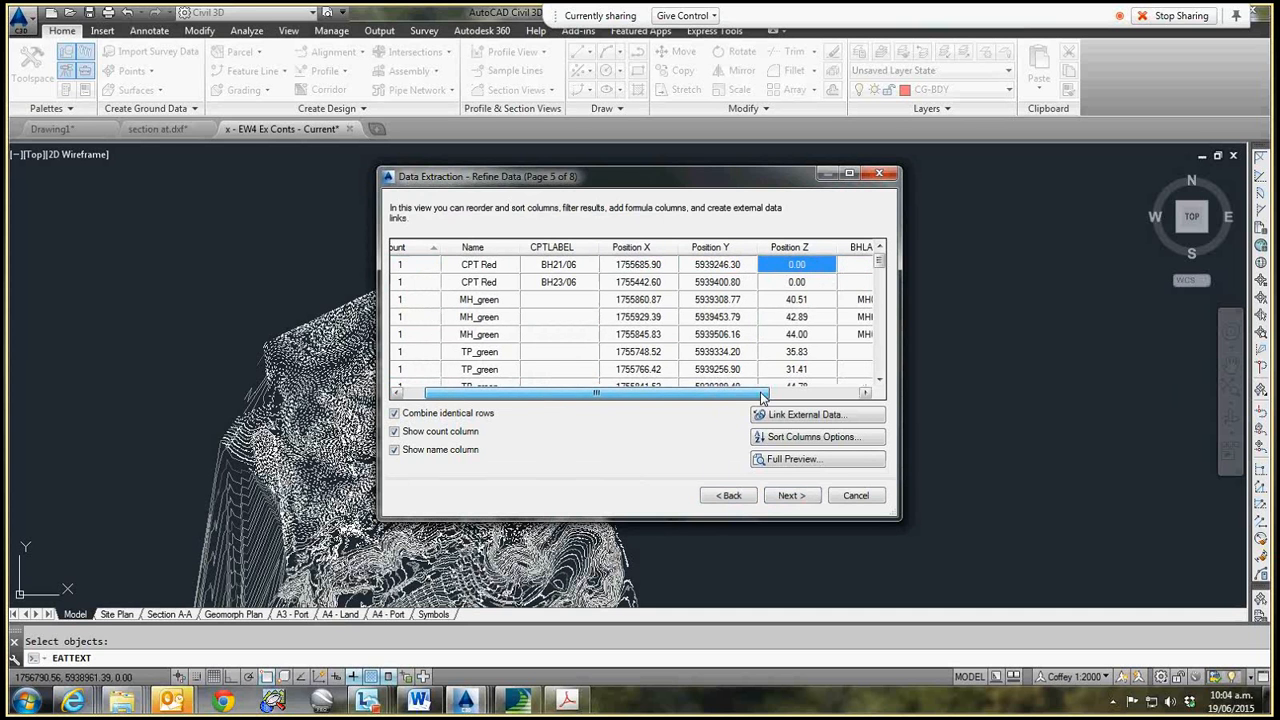
pyautogui.press('Return')
# - Output the extracted data to the external file x - EW4 Ex Conts - Current.xls on the Desktop and complete the extraction
pyautogui.click(425, 253)
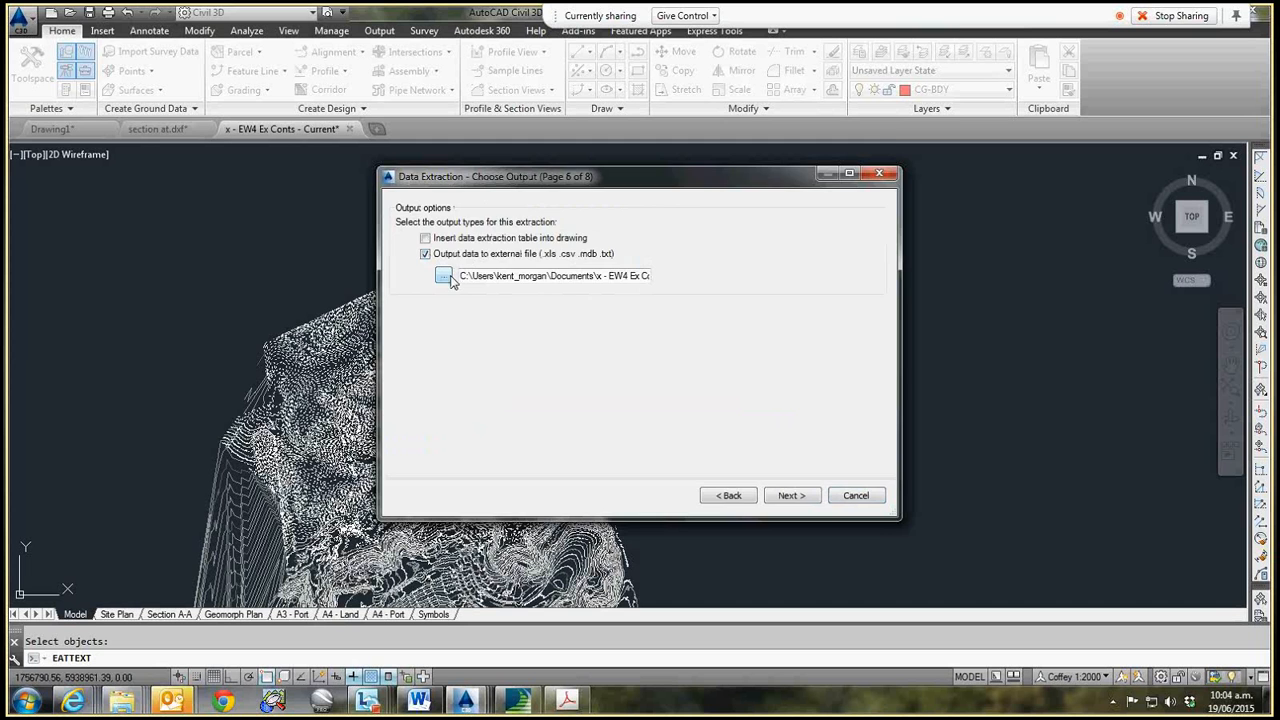
pyautogui.click(443, 276)
pyautogui.click(433, 405)
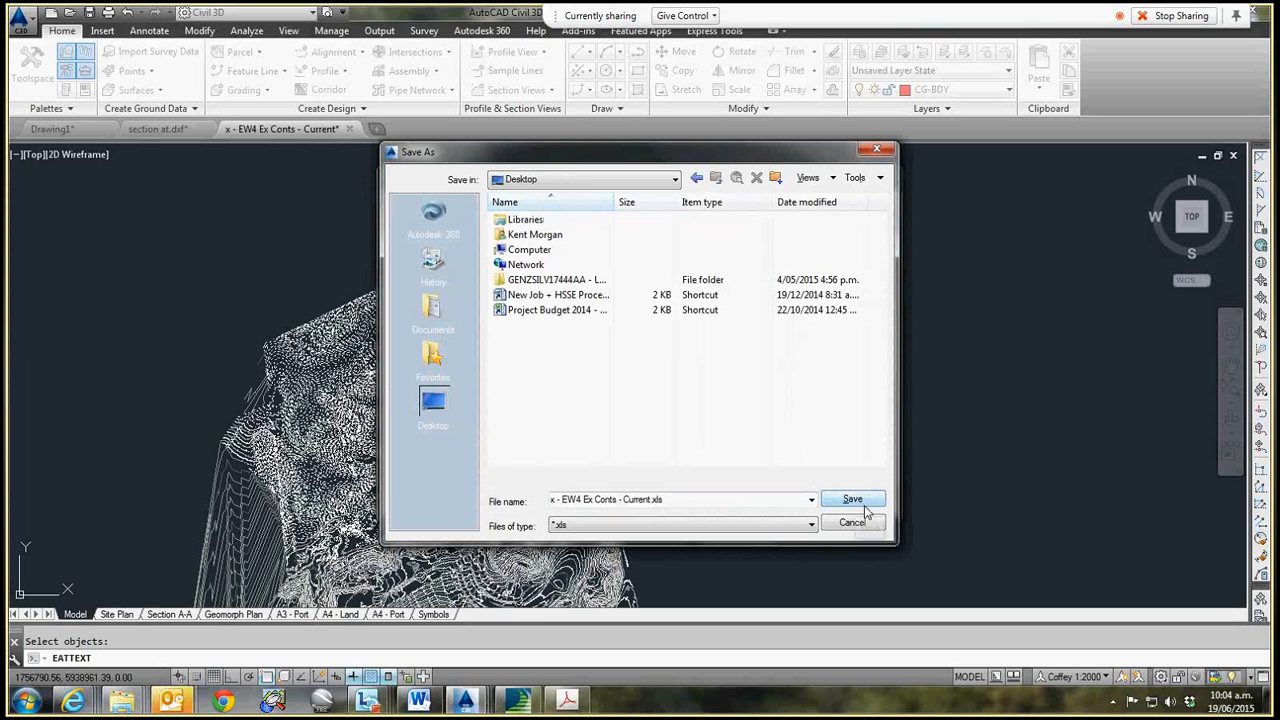
pyautogui.press('Return')
pyautogui.click(800, 492)
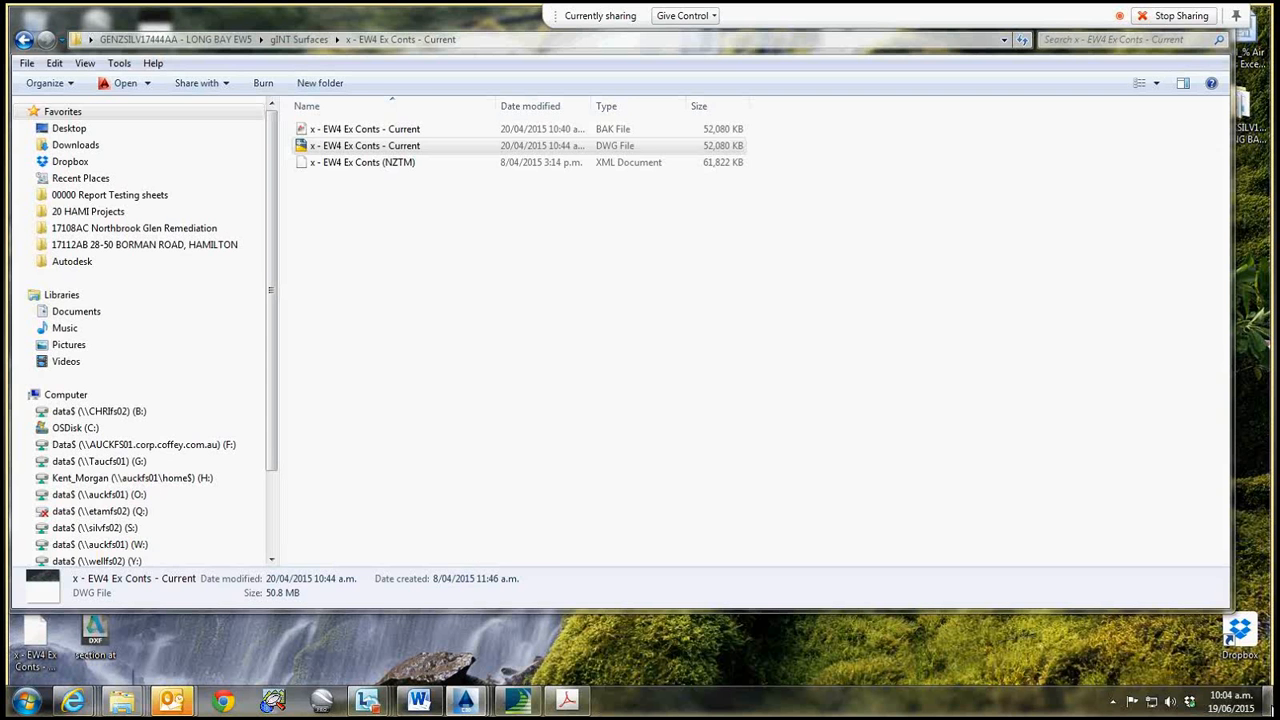
# - Show the desktop and open the exported x - EW4 Ex Conts - Current spreadsheet in Excel
pyautogui.click(1271, 708)
pyautogui.click(170, 190)
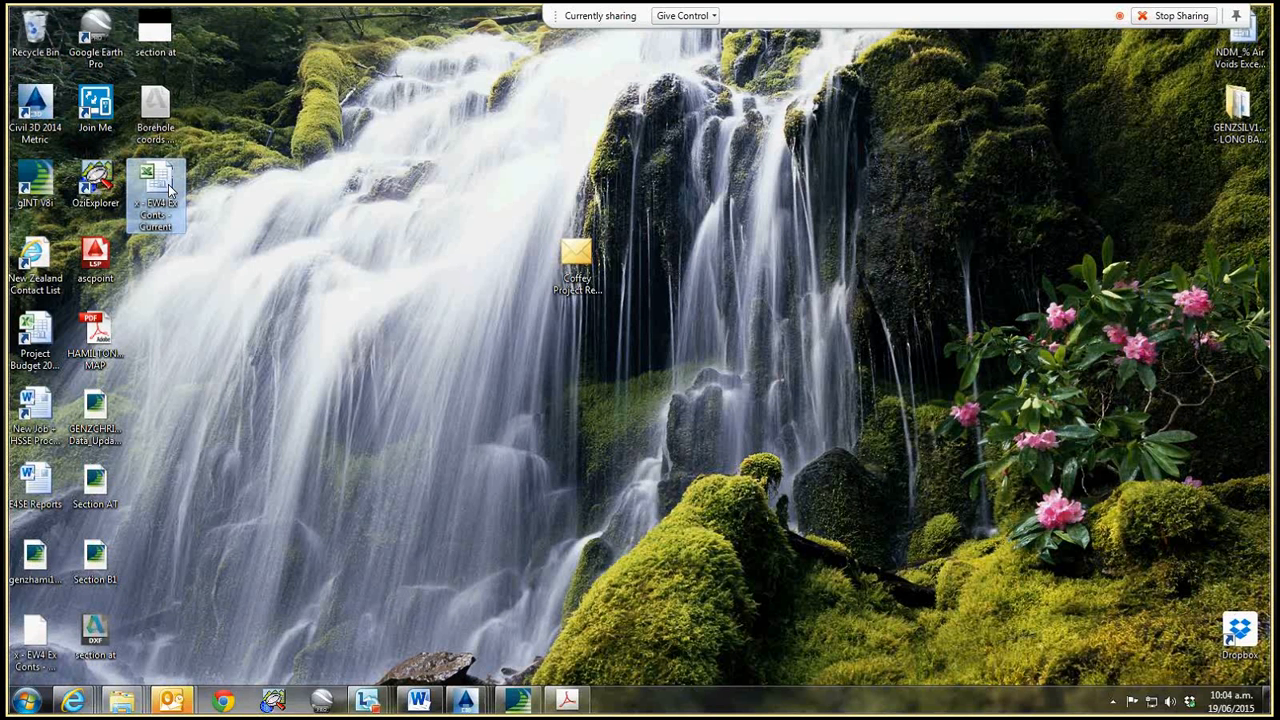
pyautogui.doubleClick(170, 190)
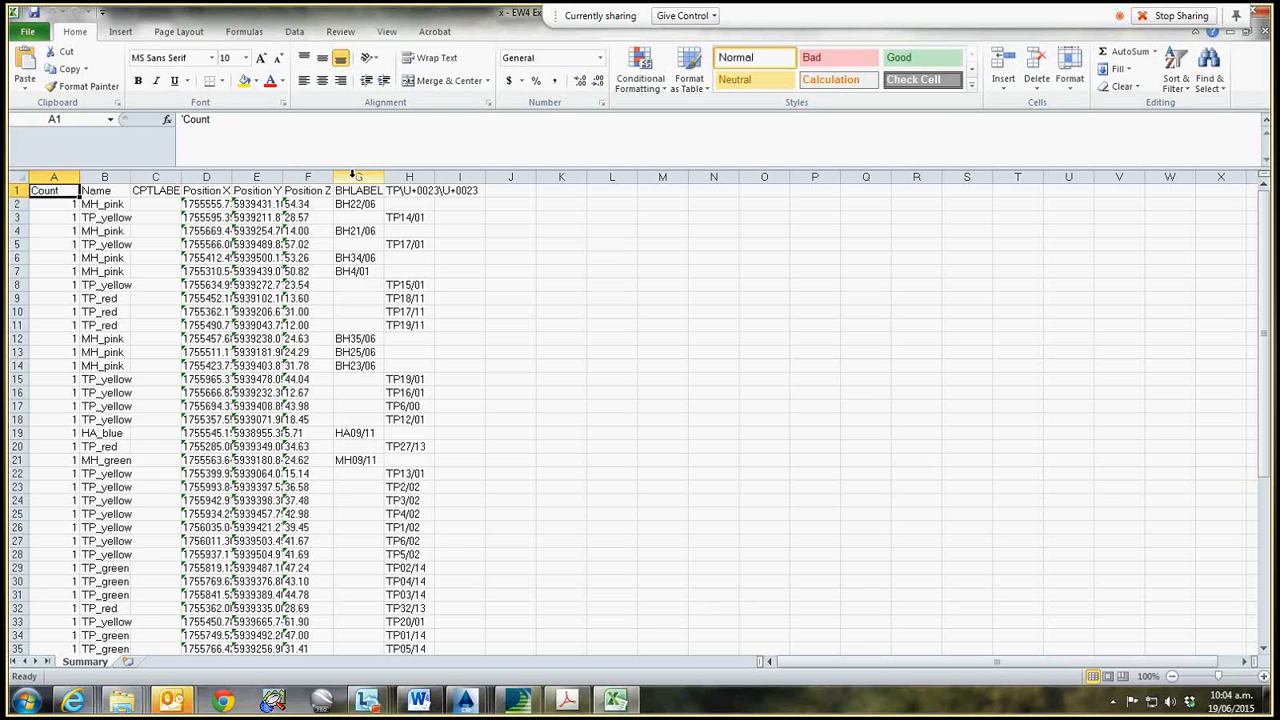
# - Add filters to columns A to I and sort the data by BHLABEL from A to Z
pyautogui.moveTo(54, 176); pyautogui.dragTo(459, 176)
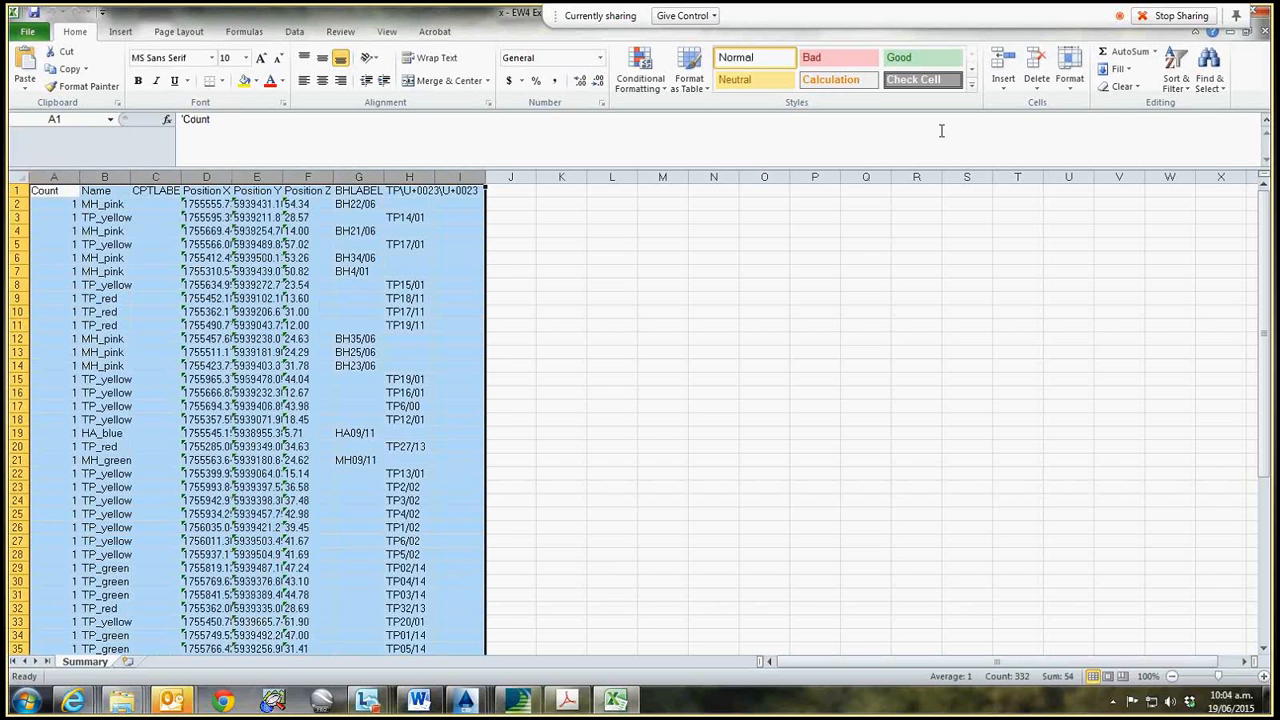
pyautogui.click(1176, 75)
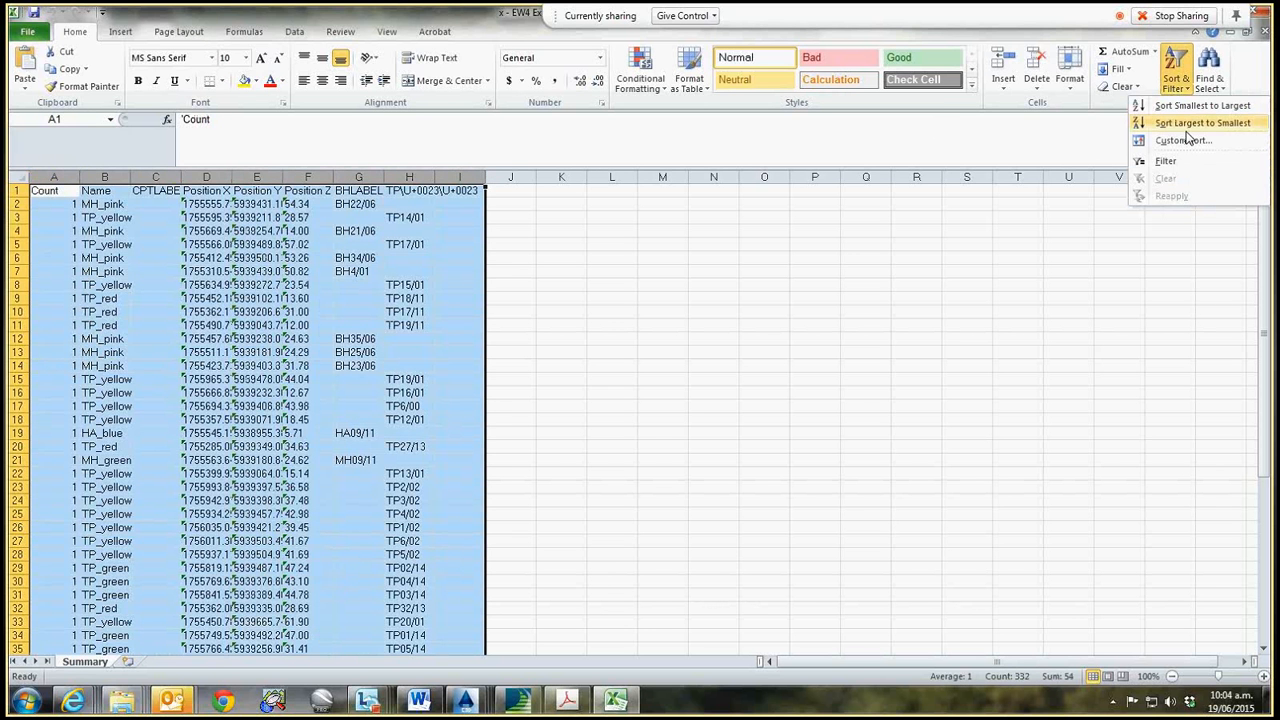
pyautogui.click(1165, 160)
pyautogui.click(377, 190)
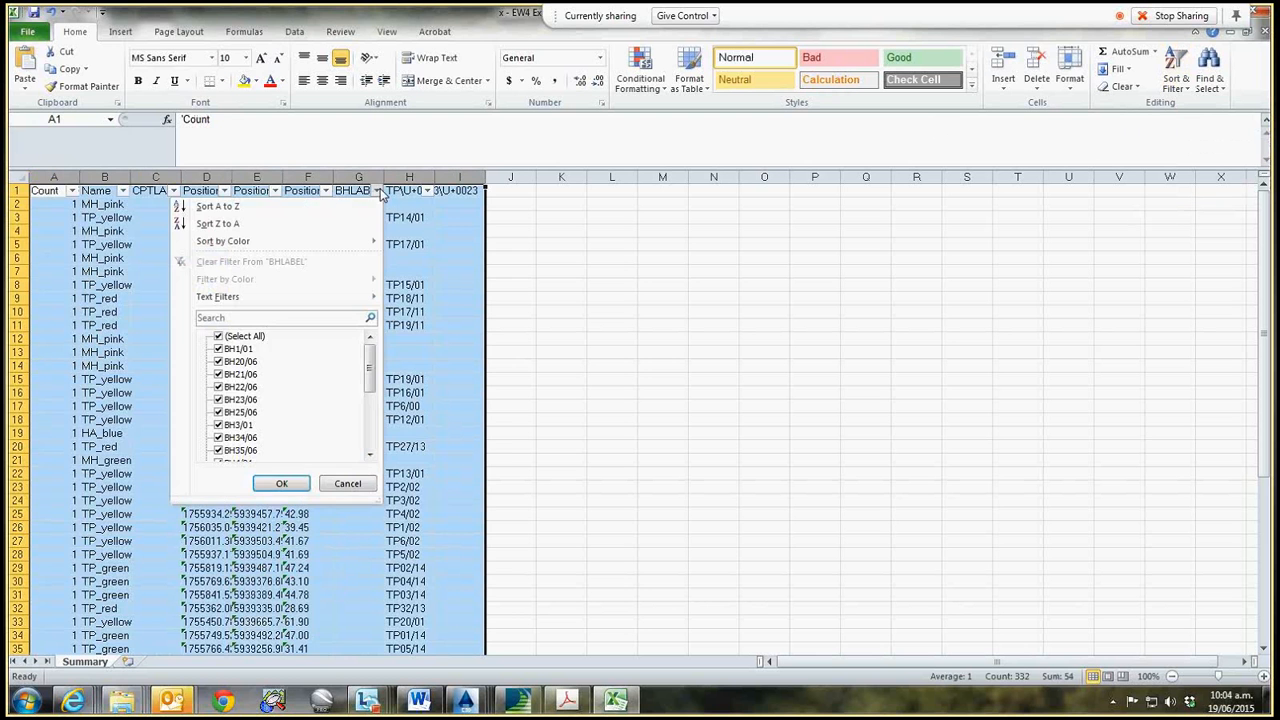
pyautogui.click(287, 207)
# - Copy the Position X and Position Y values of the rows with a BHLABEL, cells D2:E20
pyautogui.moveTo(357, 204); pyautogui.dragTo(350, 446)
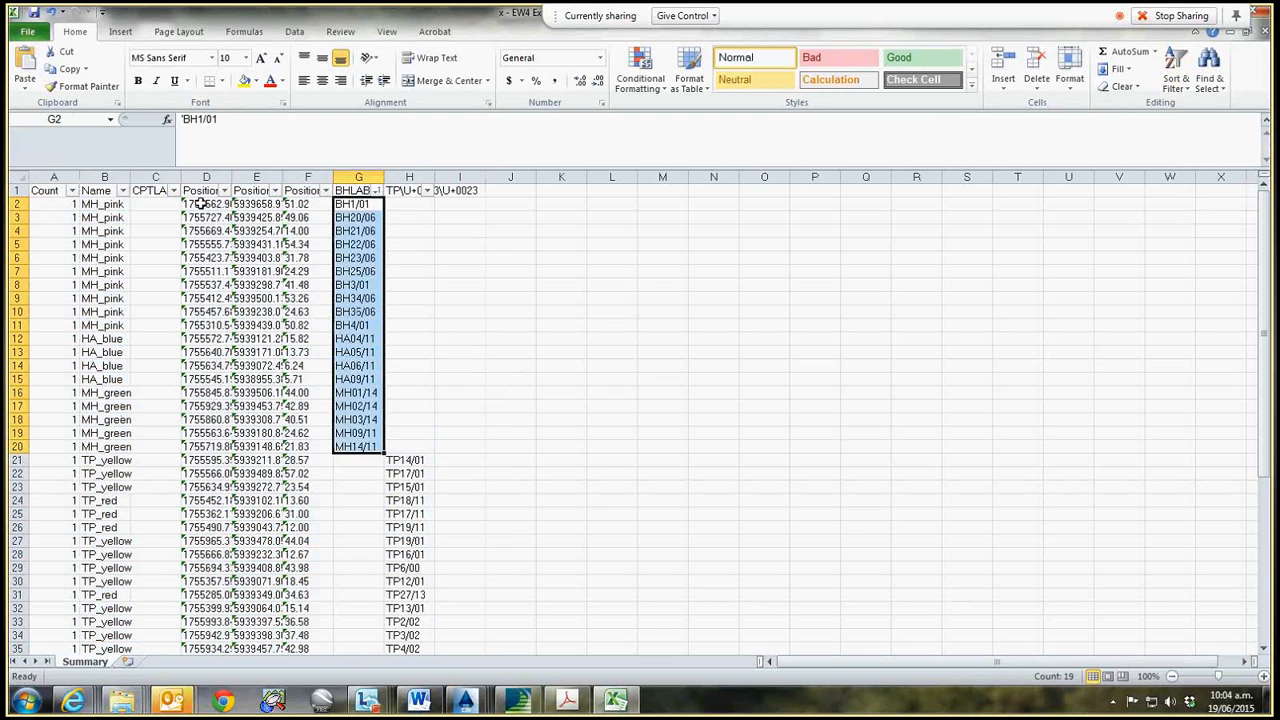
pyautogui.moveTo(194, 204); pyautogui.dragTo(278, 447)
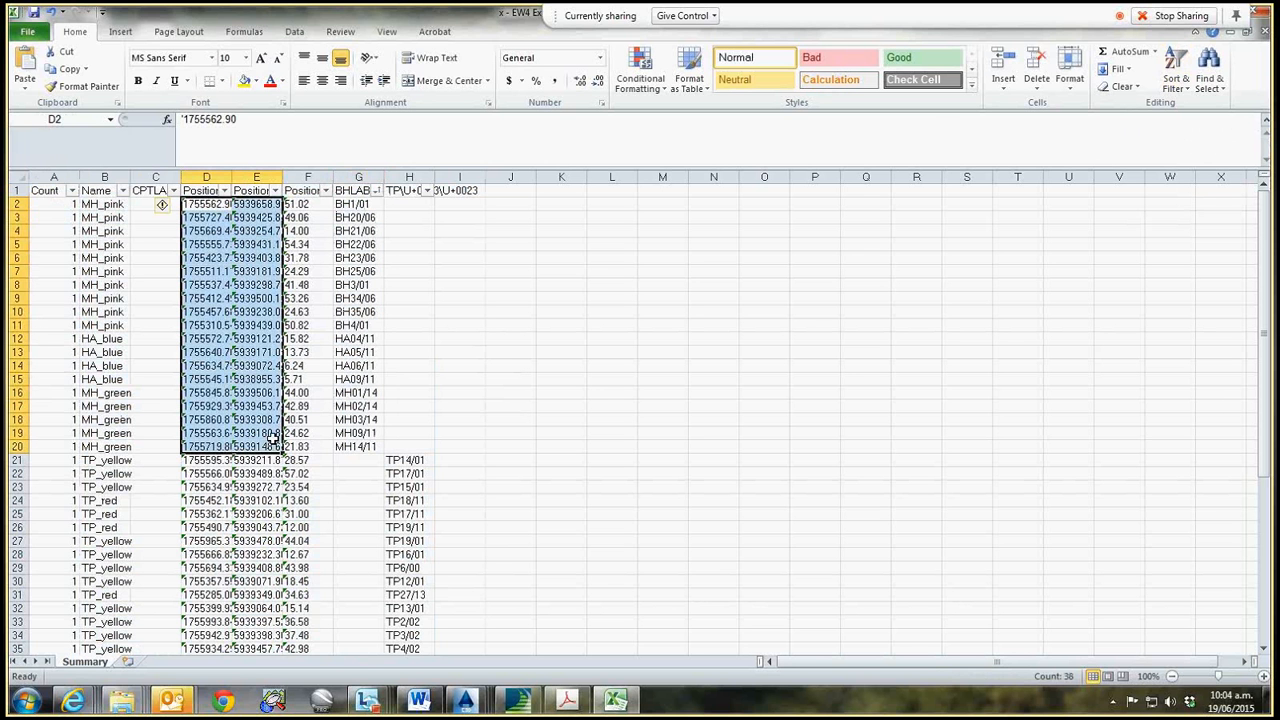
pyautogui.hotkey('ctrl', 'c')
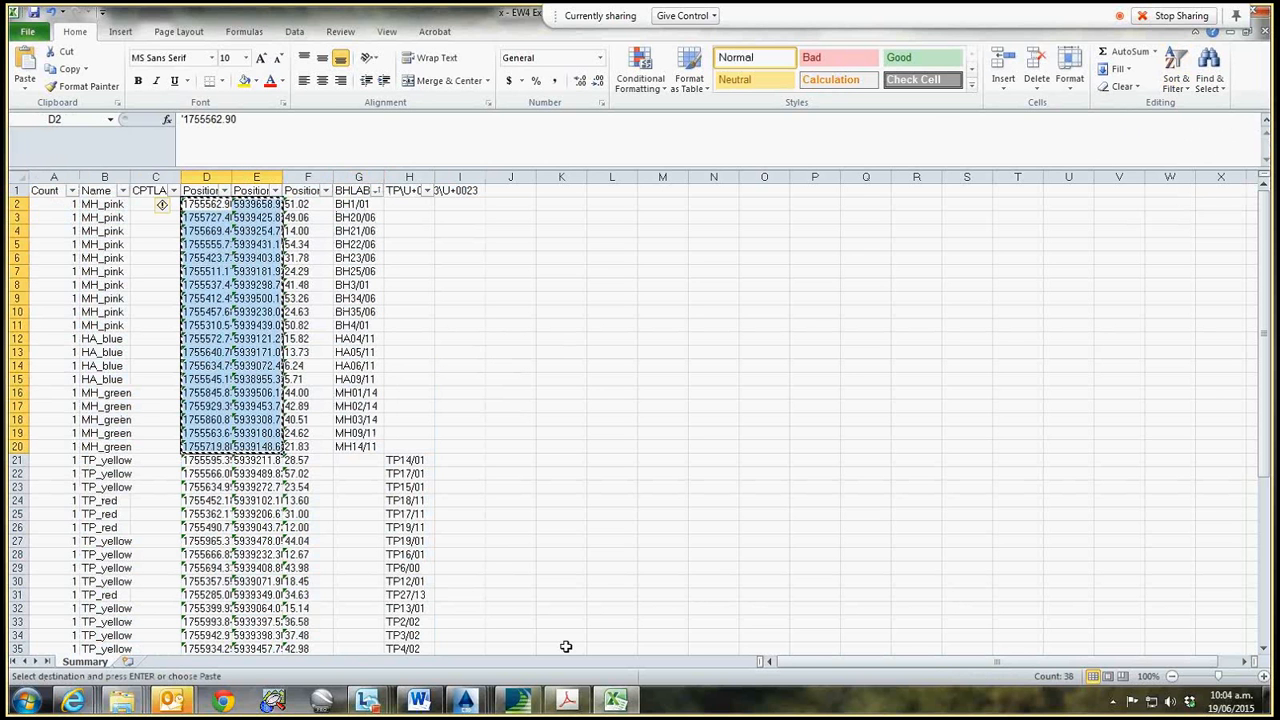
# - Switch to gINT and examine the Hole ID, Project East, Project North and Project RL columns that match the extracted data
pyautogui.click(518, 700)
pyautogui.doubleClick(277, 298)
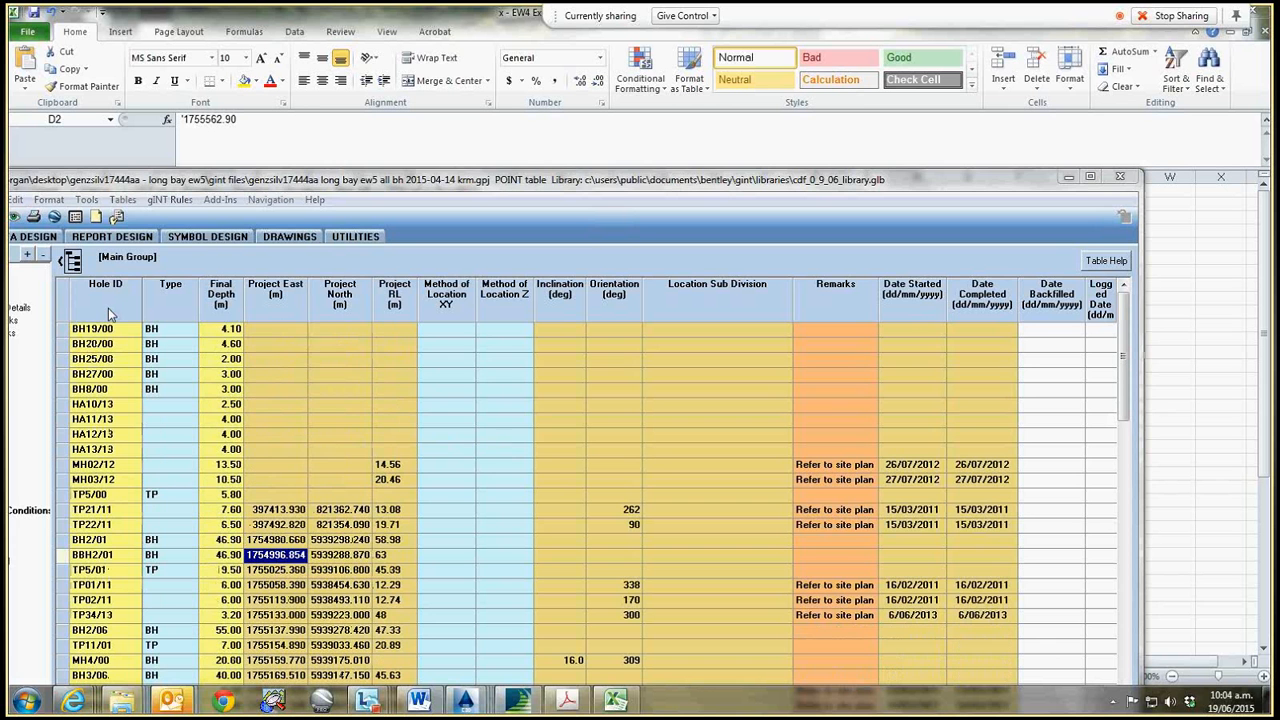
pyautogui.click(108, 313)
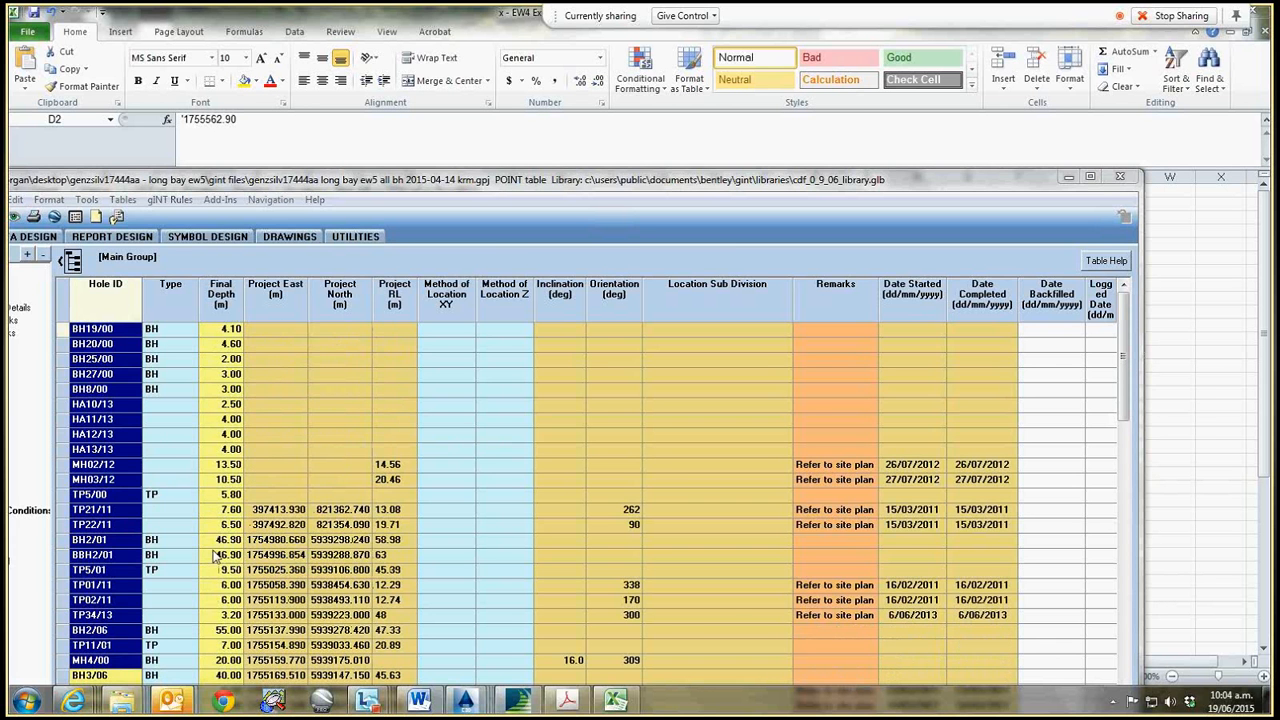
pyautogui.moveTo(293, 186); pyautogui.dragTo(340, 71)
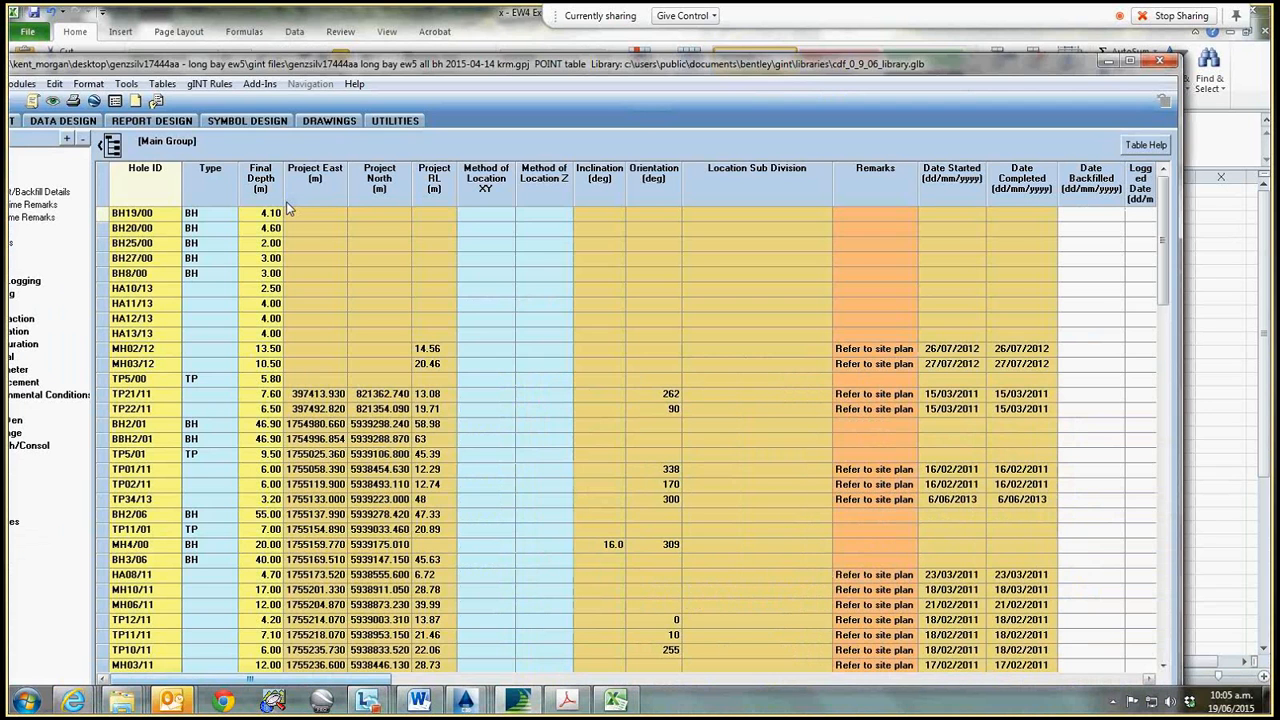
pyautogui.moveTo(286, 201); pyautogui.dragTo(400, 300)
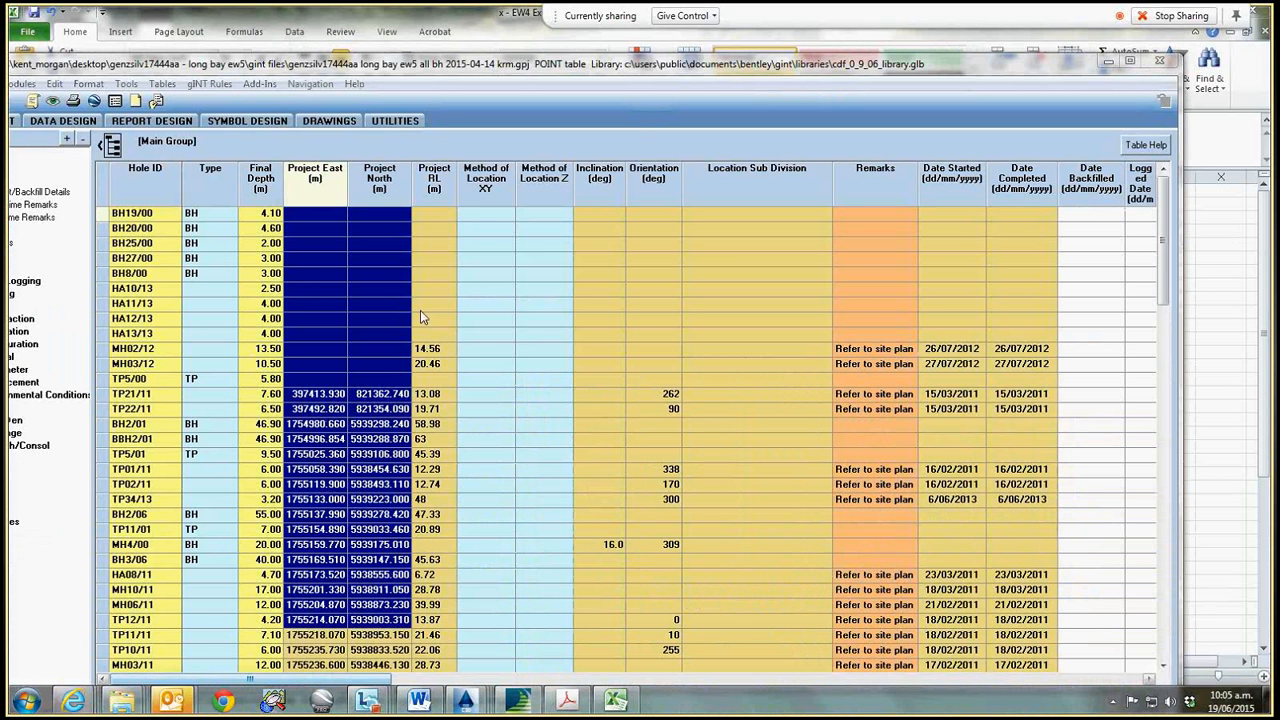
pyautogui.moveTo(443, 224); pyautogui.dragTo(523, 430)
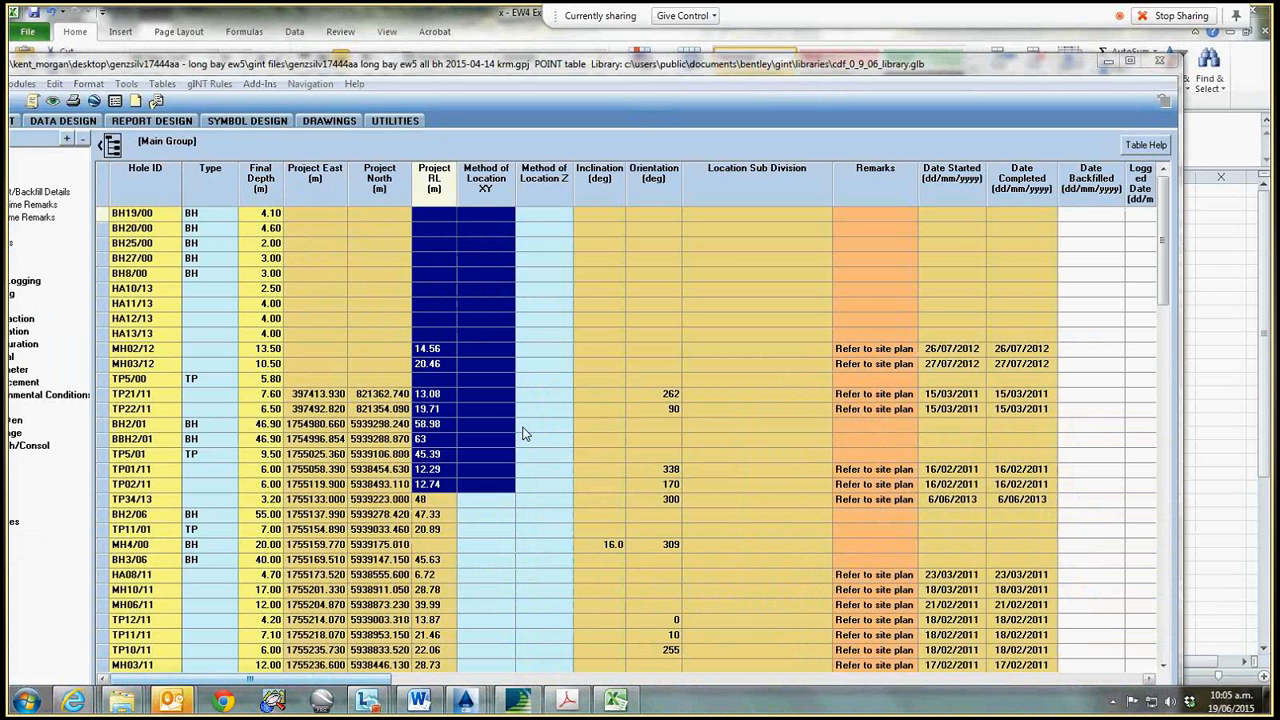
# - Switch to the x - EW4 Ex Conts - Current drawing in Civil 3D and inspect the TP18/01 block's position properties
pyautogui.click(1108, 62)
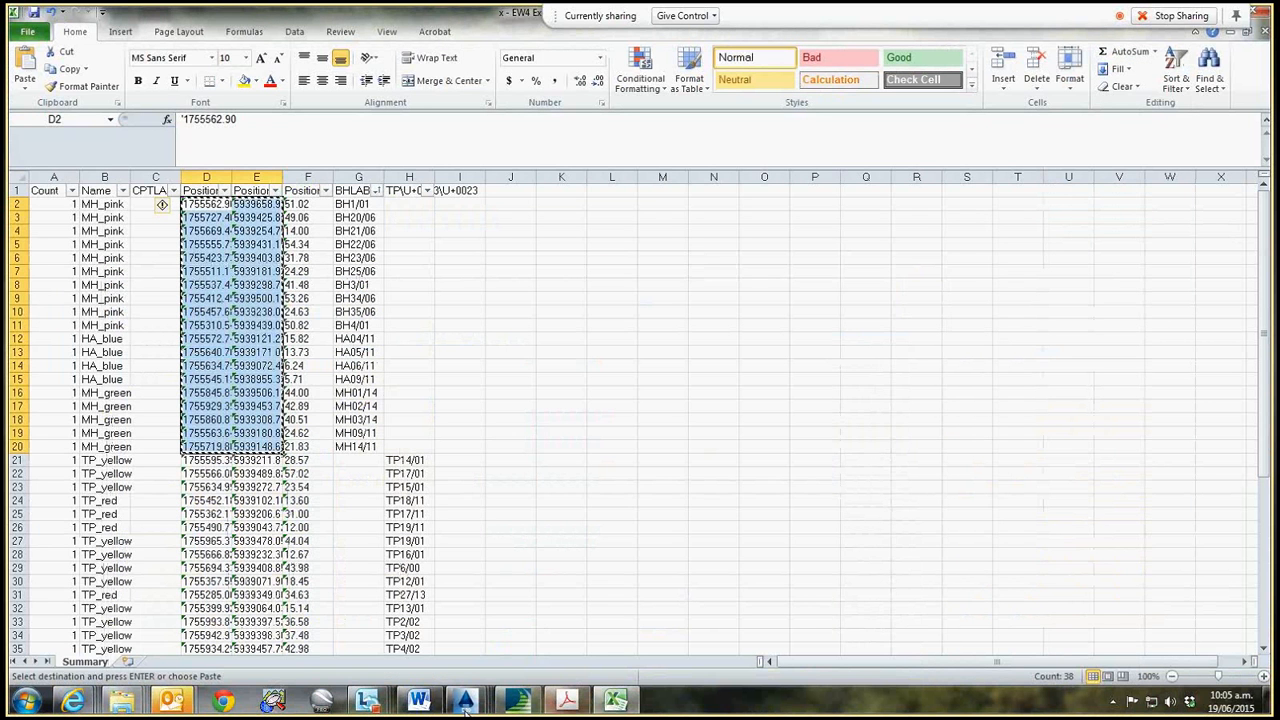
pyautogui.click(465, 700)
pyautogui.click(215, 268)
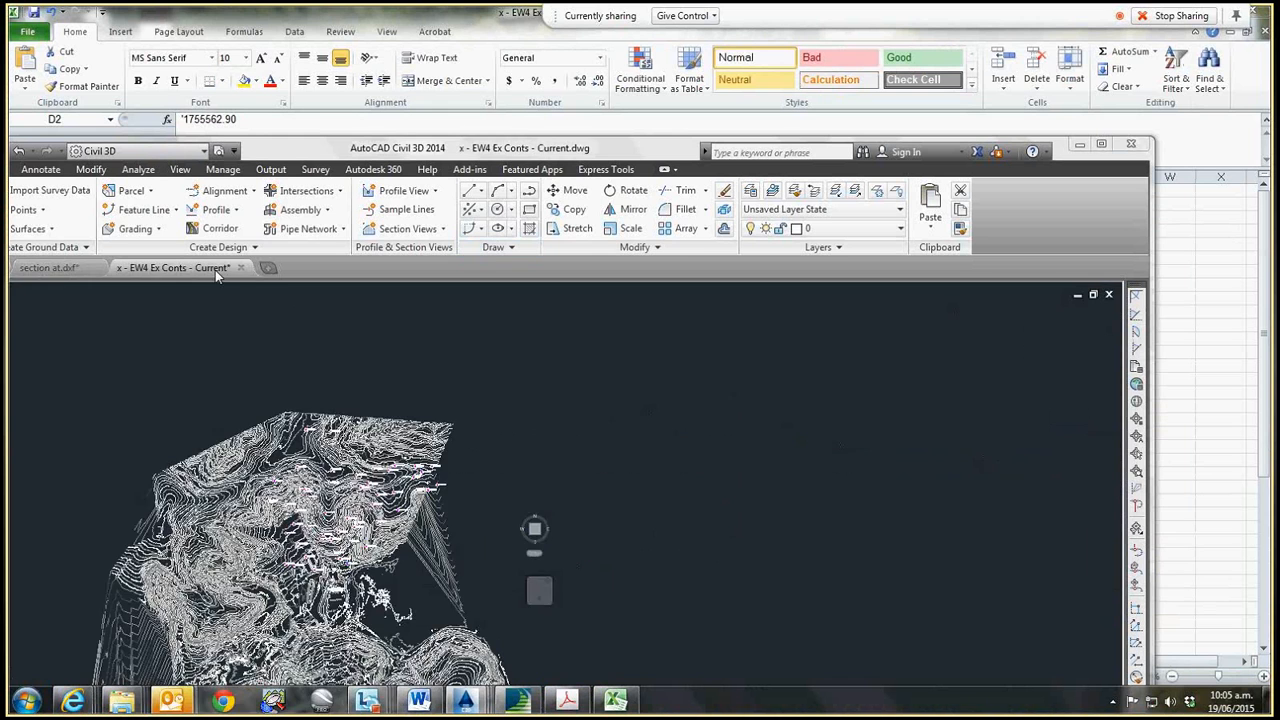
pyautogui.scroll(5, 368, 452)
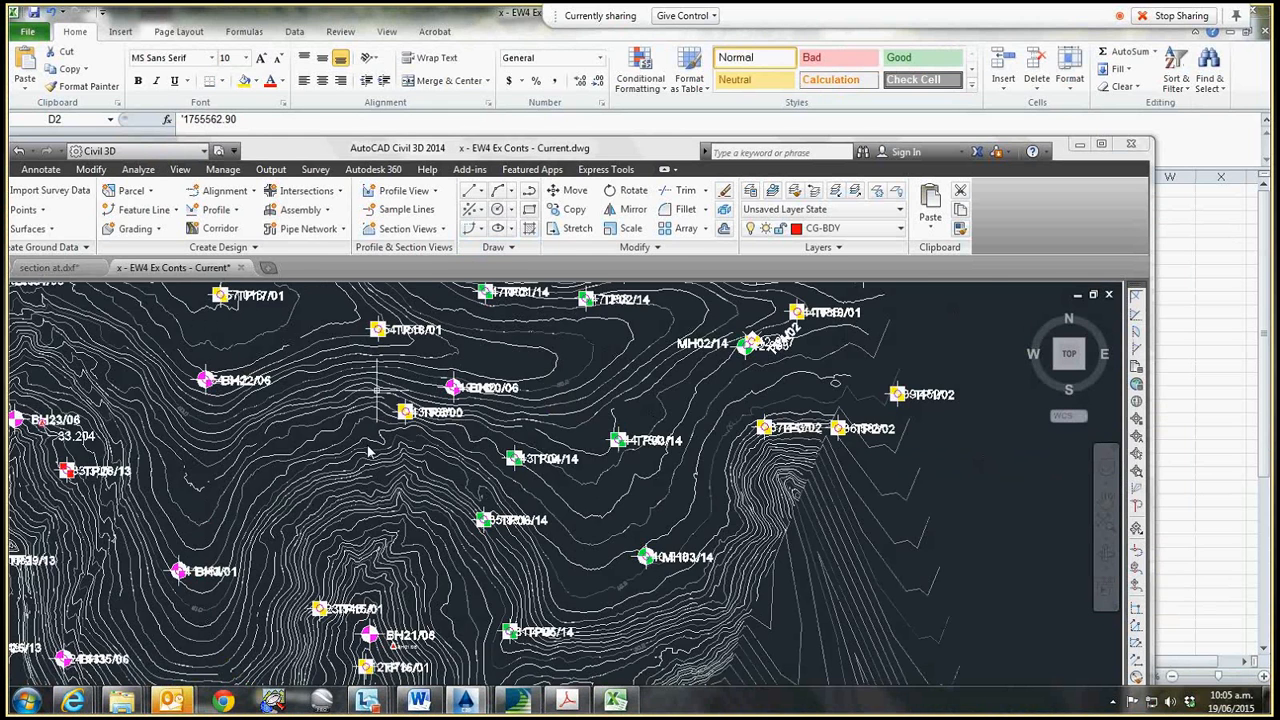
pyautogui.scroll(3, 420, 437)
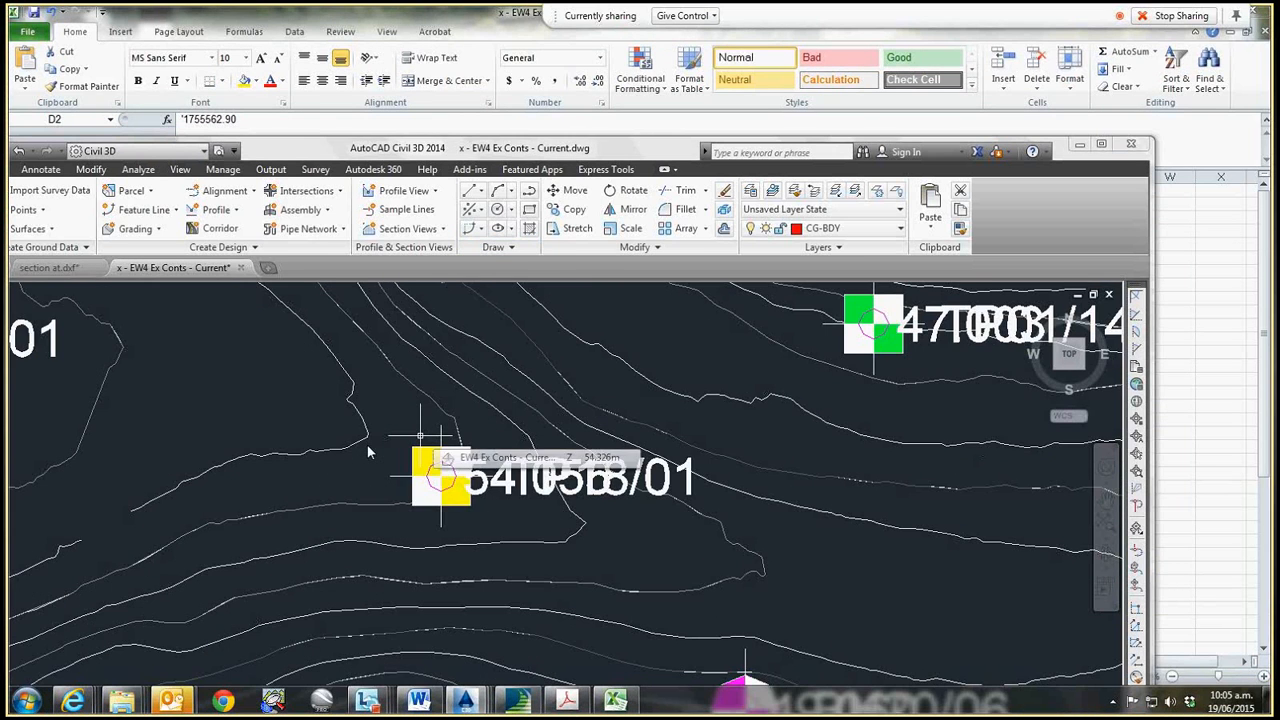
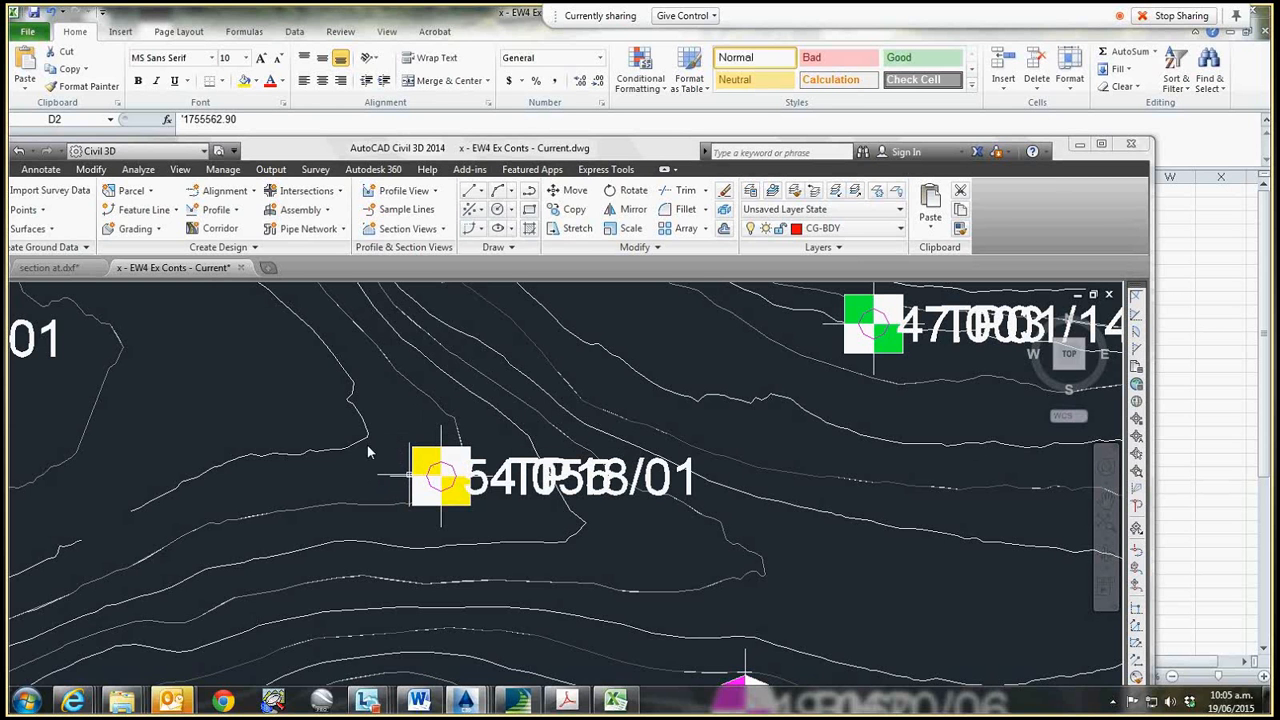
pyautogui.click(443, 472)
pyautogui.click(580, 339)
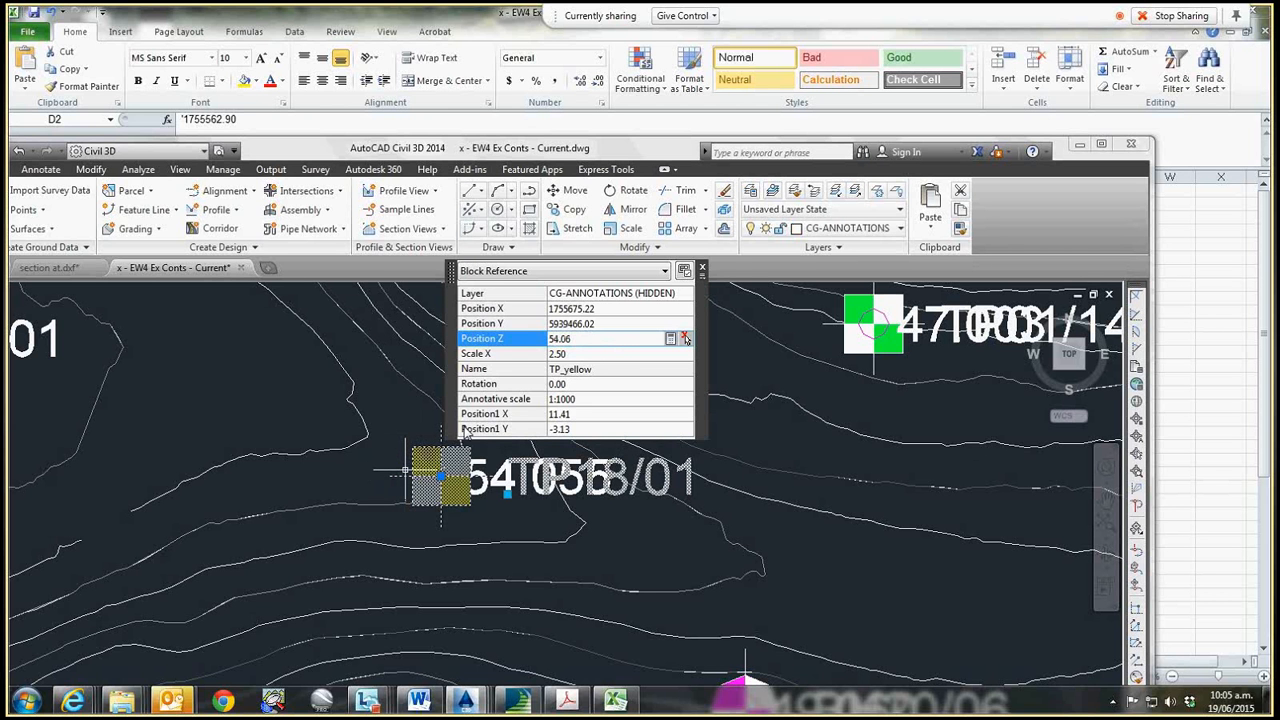
pyautogui.press('Escape')
pyautogui.click(431, 447)
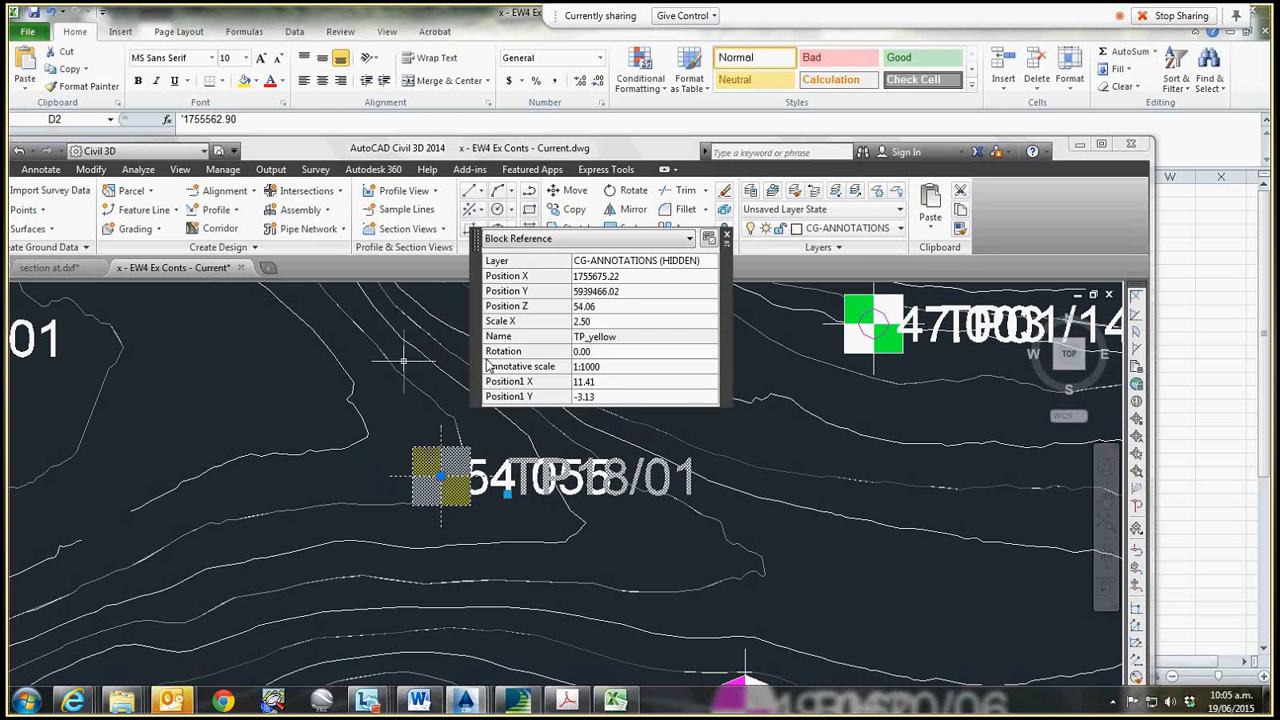
pyautogui.press('Escape')
# - Check the extracted coordinates in Excel and the gINT hole table against the test locations in the contour drawing
pyautogui.click(614, 699)
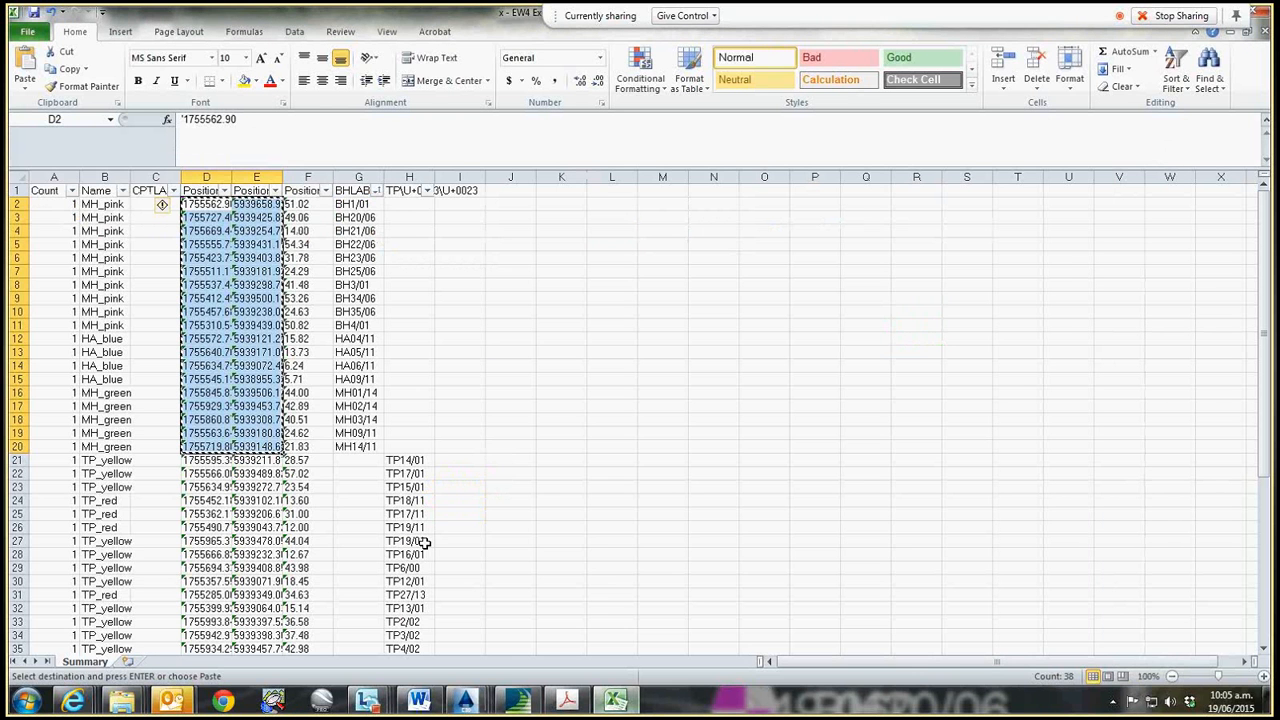
pyautogui.hotkey('alt', 'Tab')
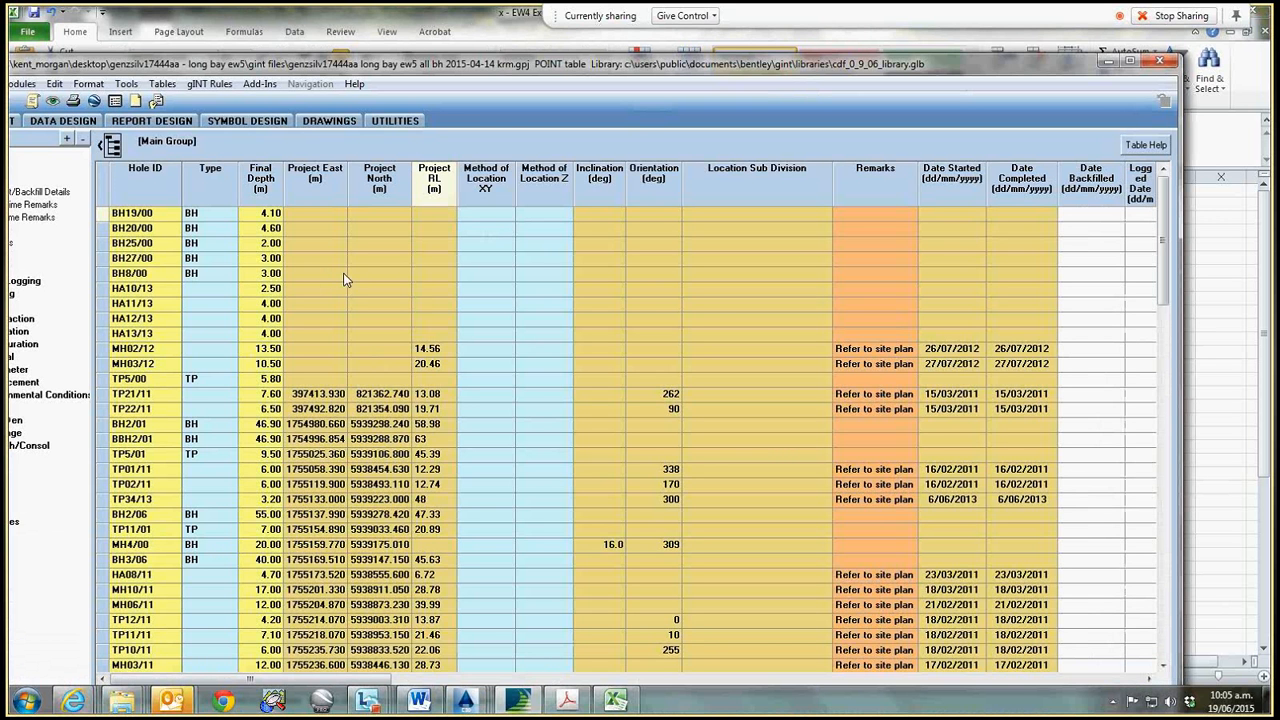
pyautogui.click(1108, 65)
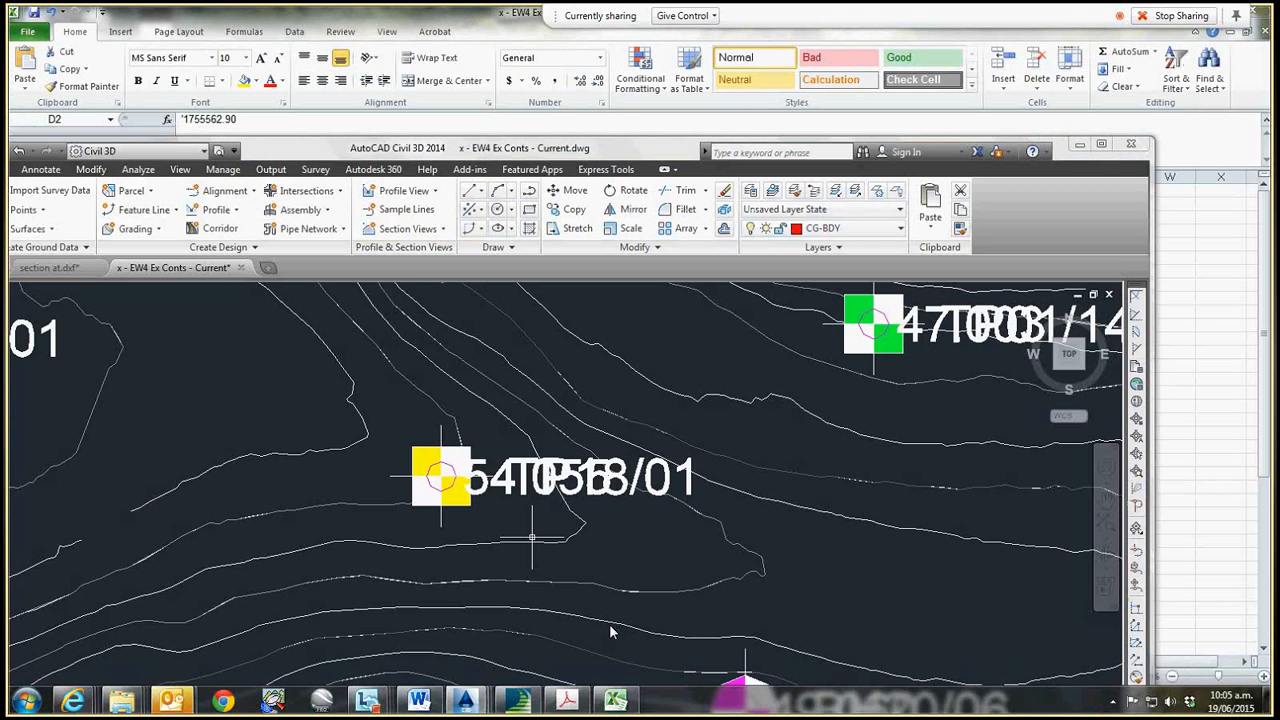
pyautogui.scroll(-1, 610, 628)
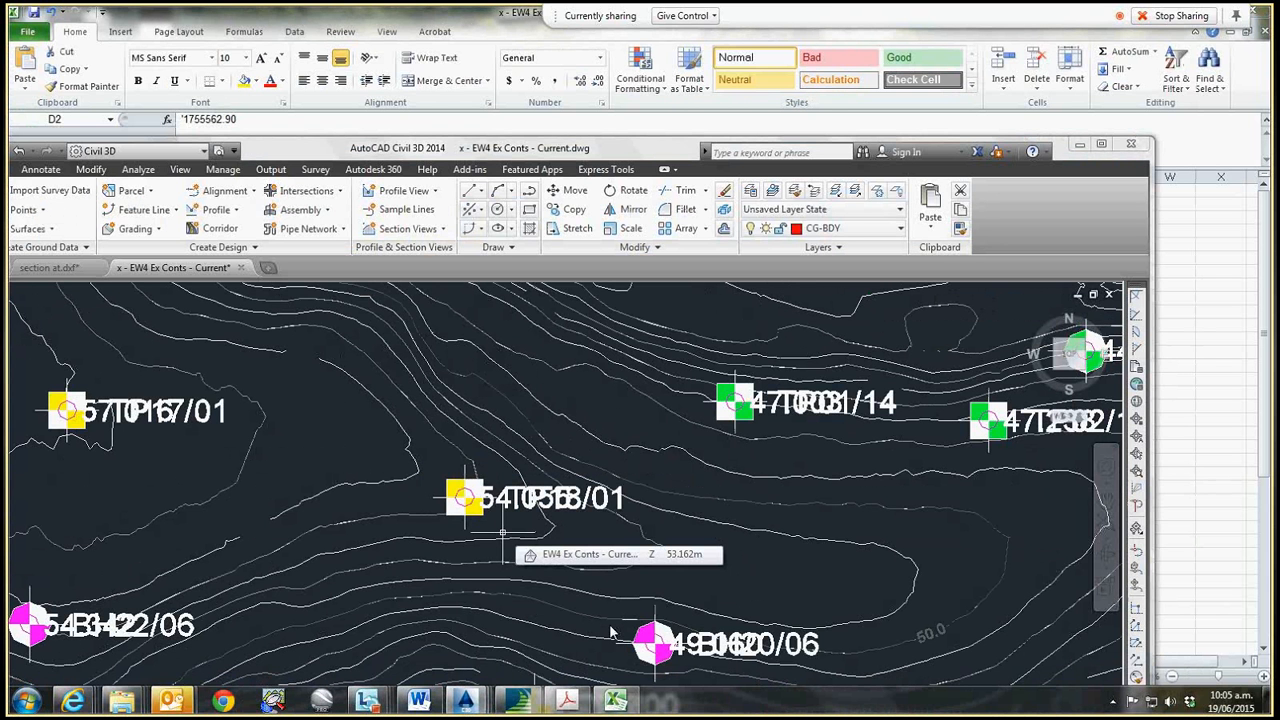
pyautogui.scroll(-2, 610, 628)
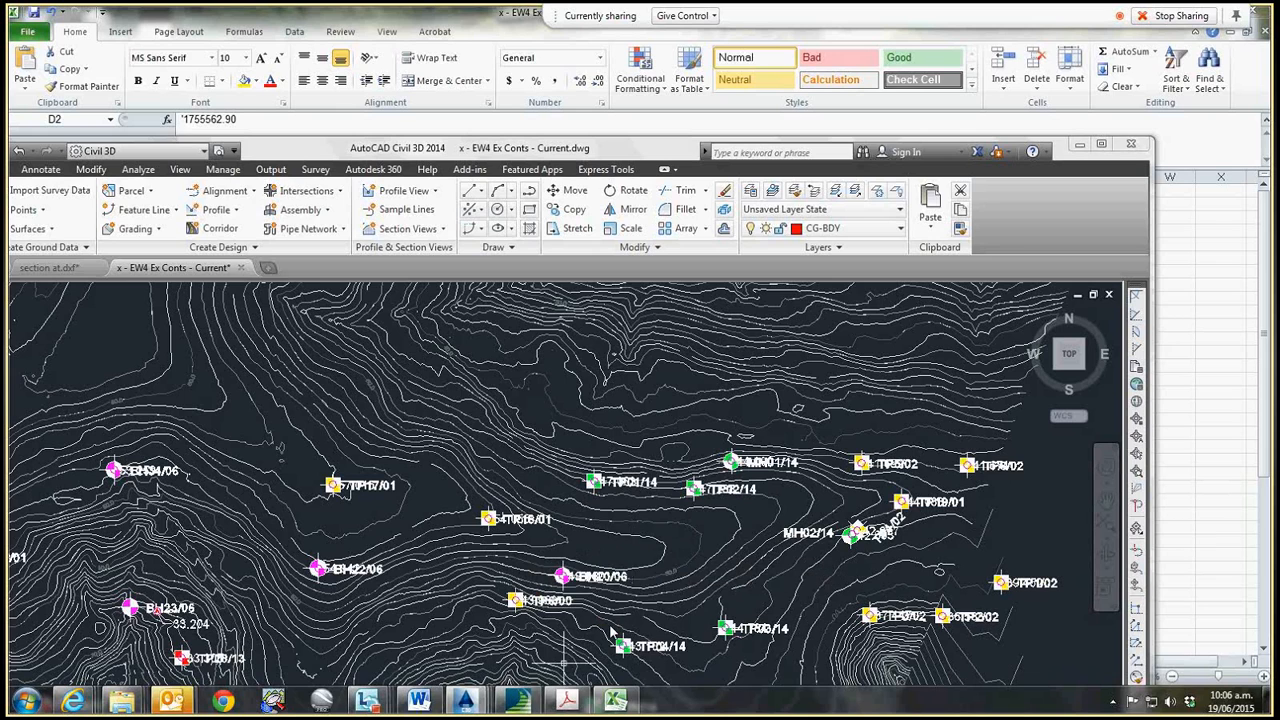
# - Switch to gINT and view the Hole table of the Main Group with its coordinate columns
pyautogui.click(537, 702)
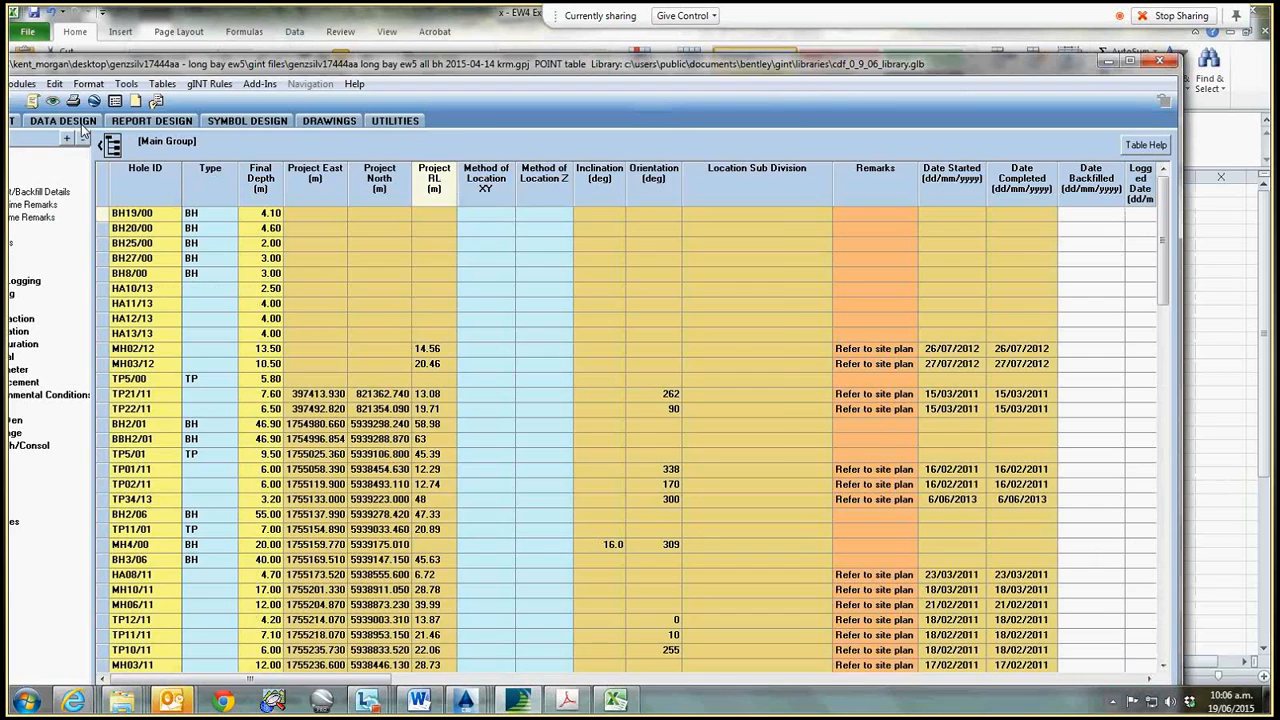
pyautogui.moveTo(212, 64); pyautogui.dragTo(400, 8)
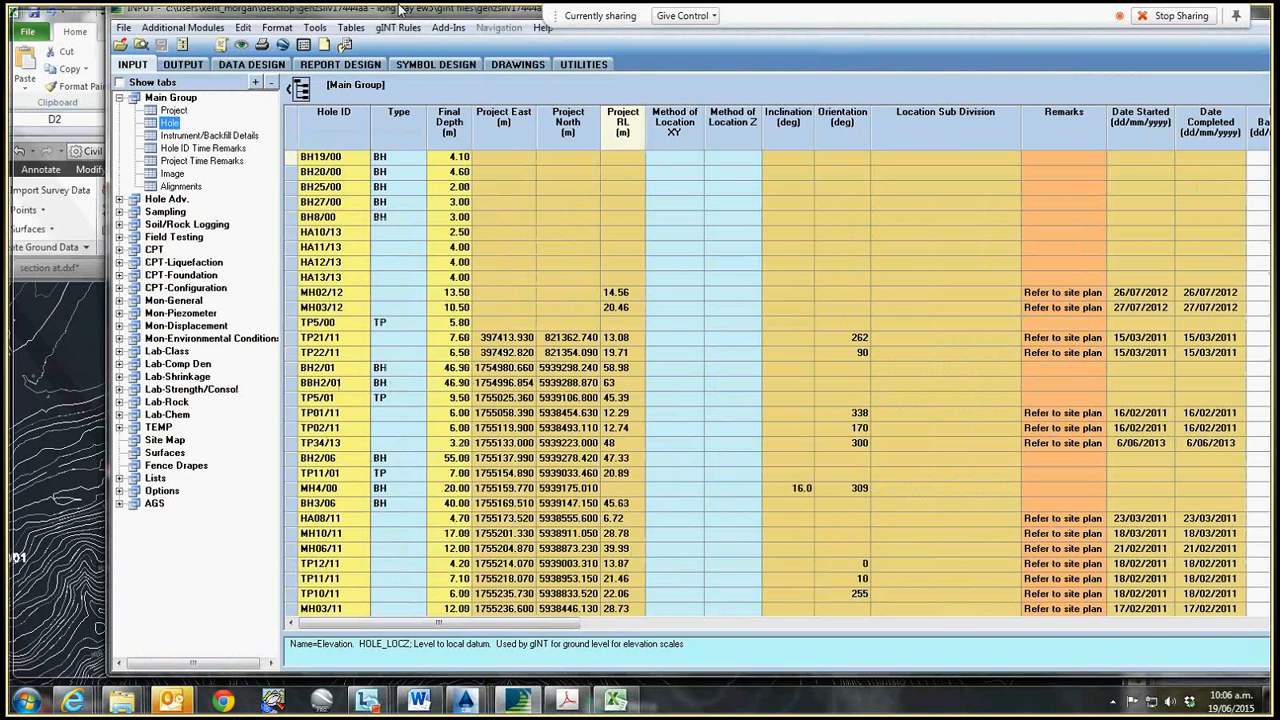
pyautogui.doubleClick(400, 8)
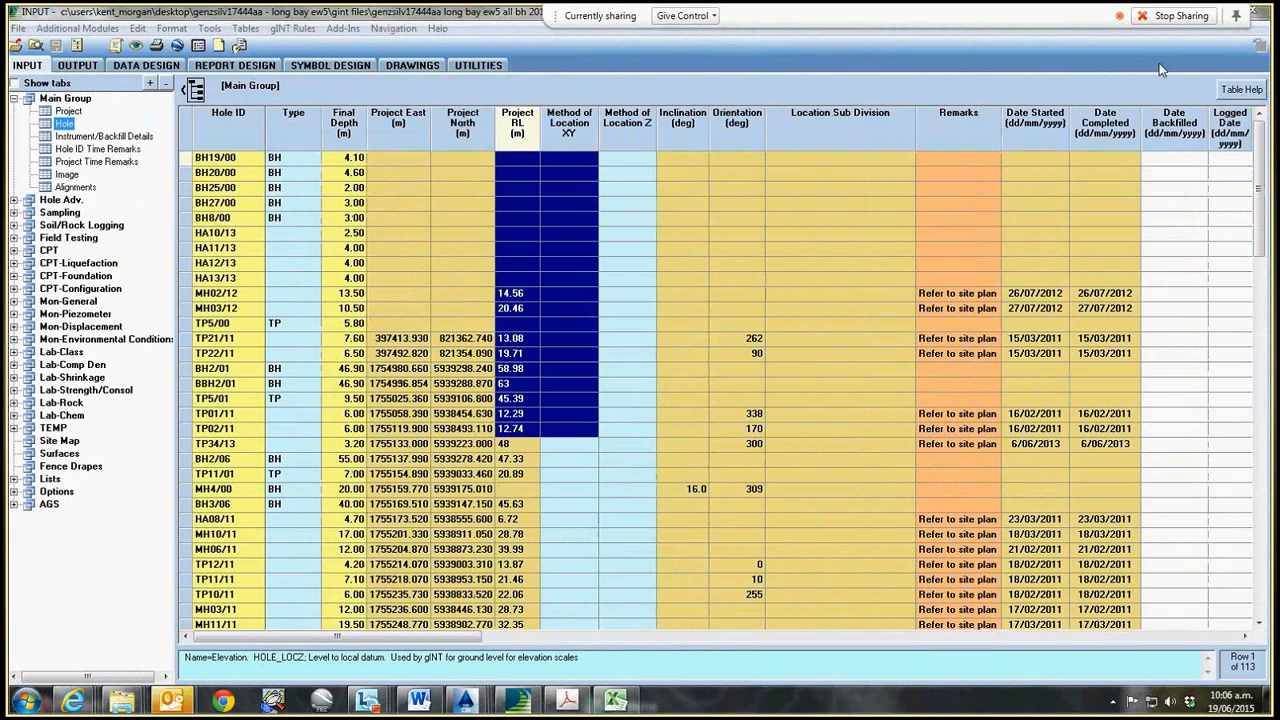
pyautogui.moveTo(506, 18); pyautogui.dragTo(456, 118)
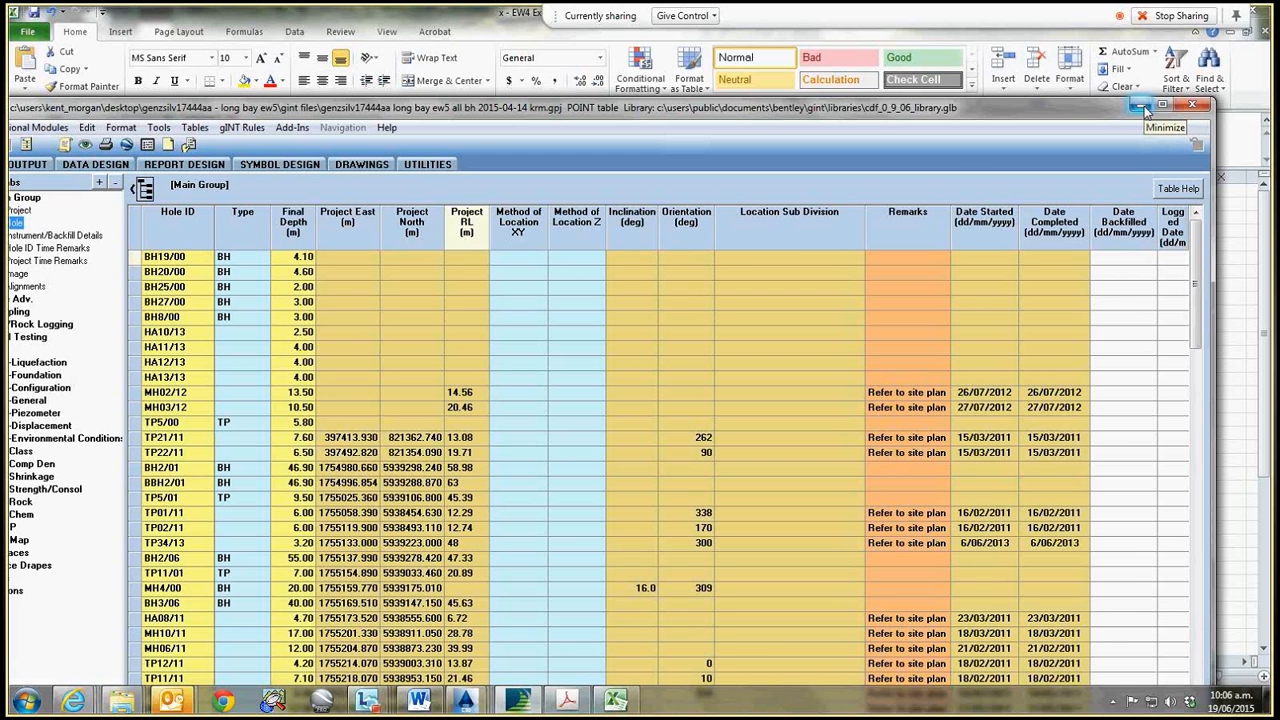
# - Go back to the Civil 3D contour drawing and examine the spread of borehole and test pit locations across the site
pyautogui.click(1141, 105)
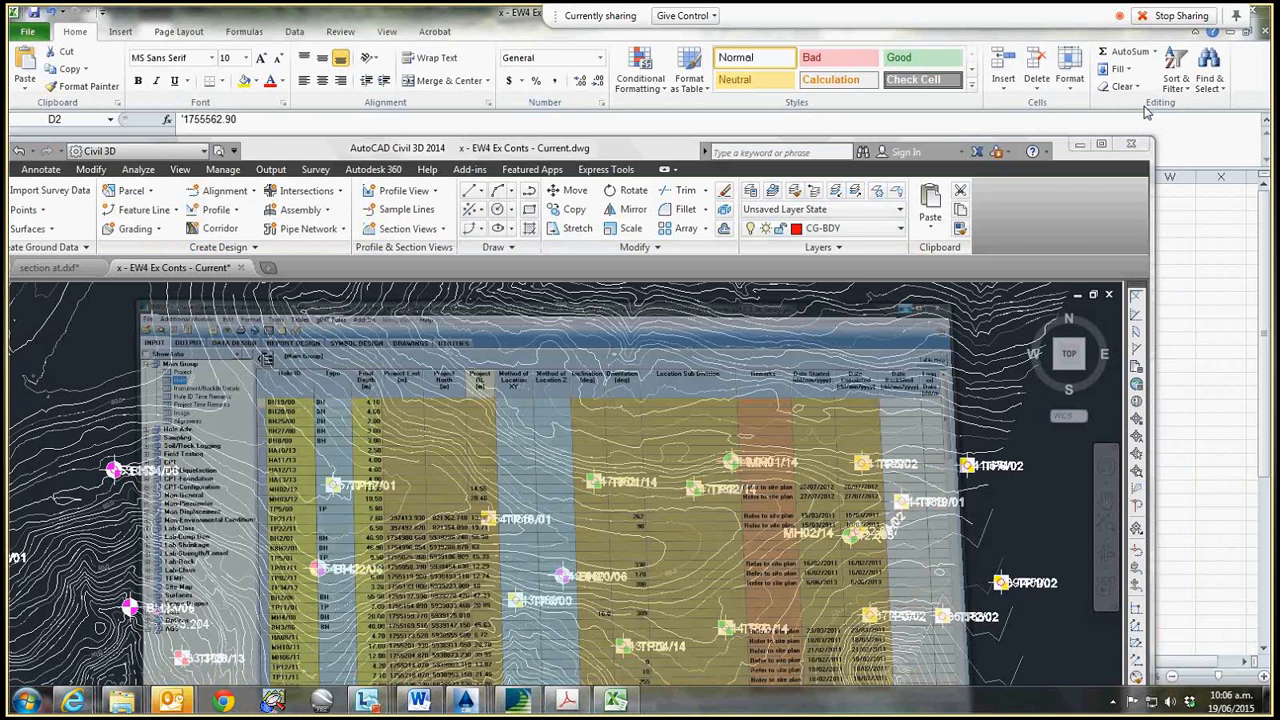
pyautogui.moveTo(449, 149); pyautogui.dragTo(591, 120)
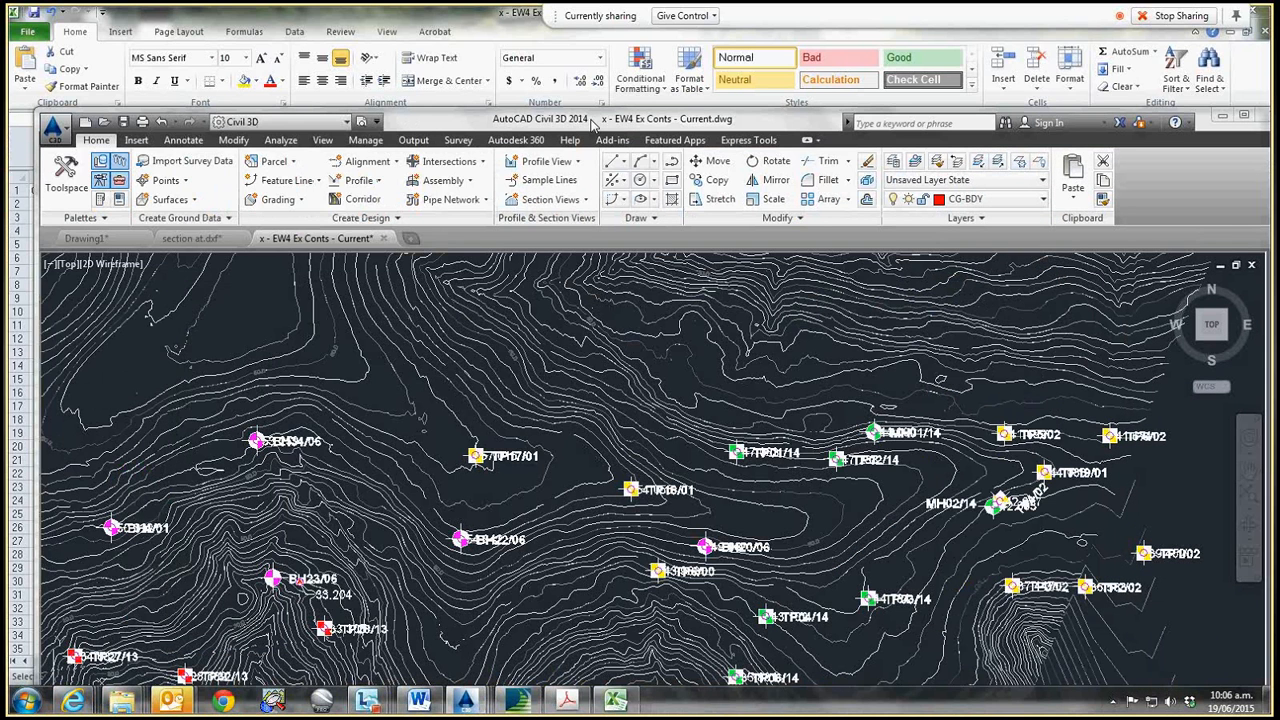
pyautogui.click(54, 125)
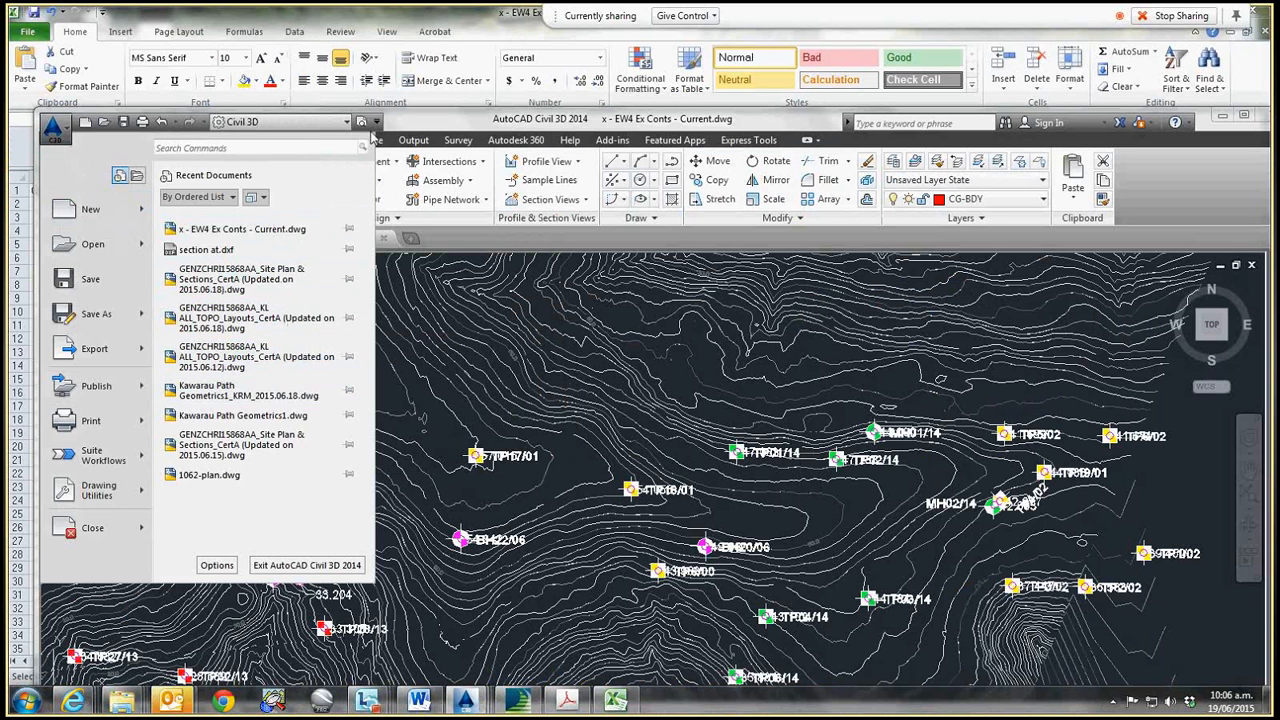
pyautogui.click(597, 128)
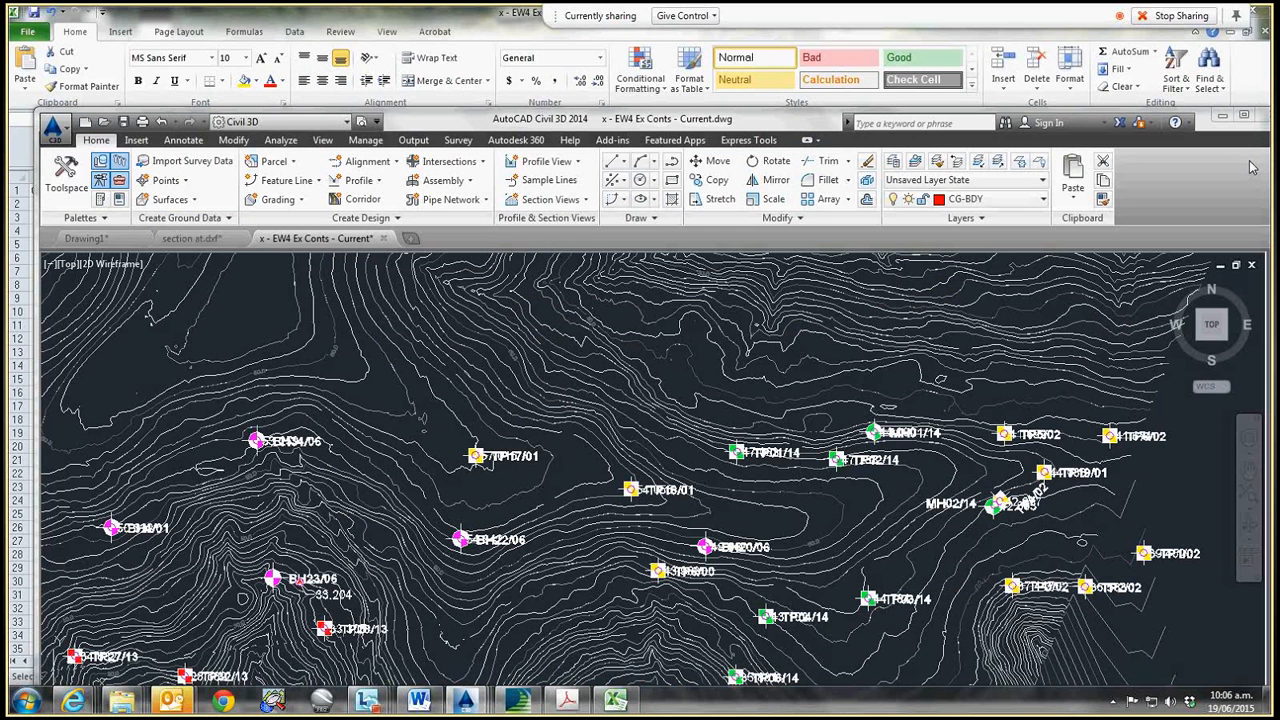
pyautogui.scroll(-4, 947, 384)
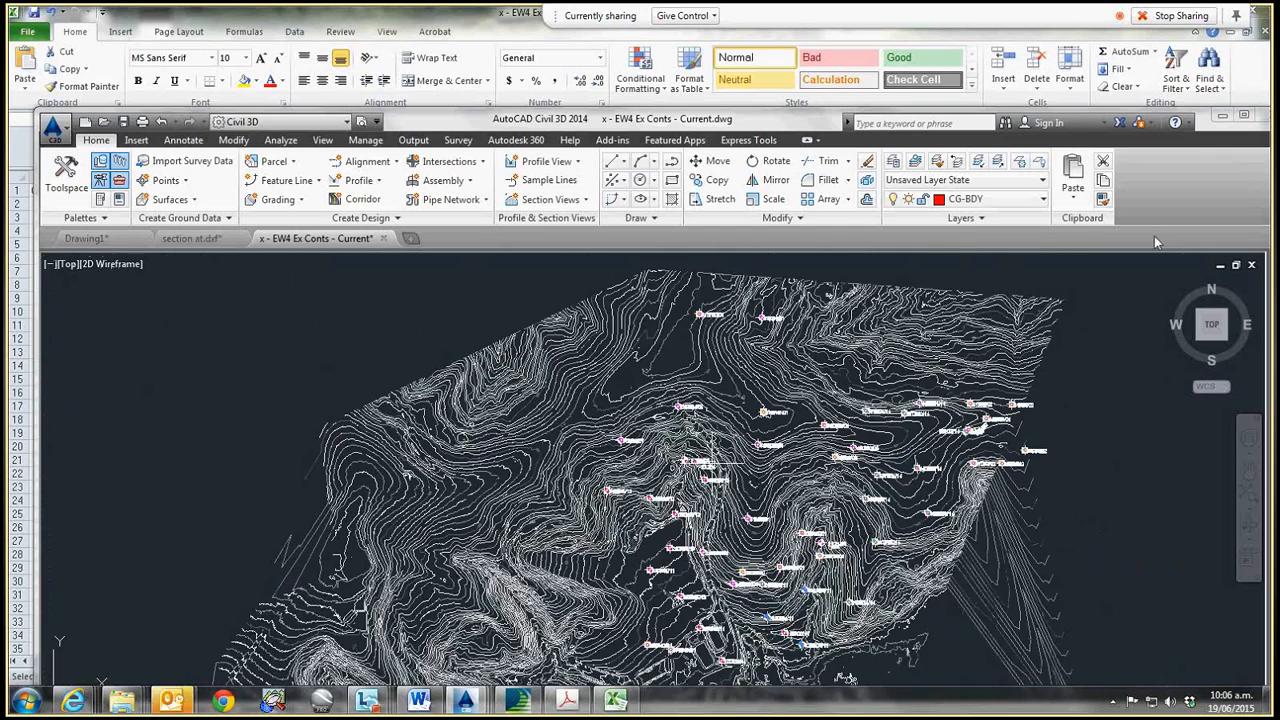
pyautogui.moveTo(947, 384); pyautogui.dragTo(883, 340, button='middle')
pyautogui.moveTo(629, 405); pyautogui.dragTo(612, 377, button='middle')
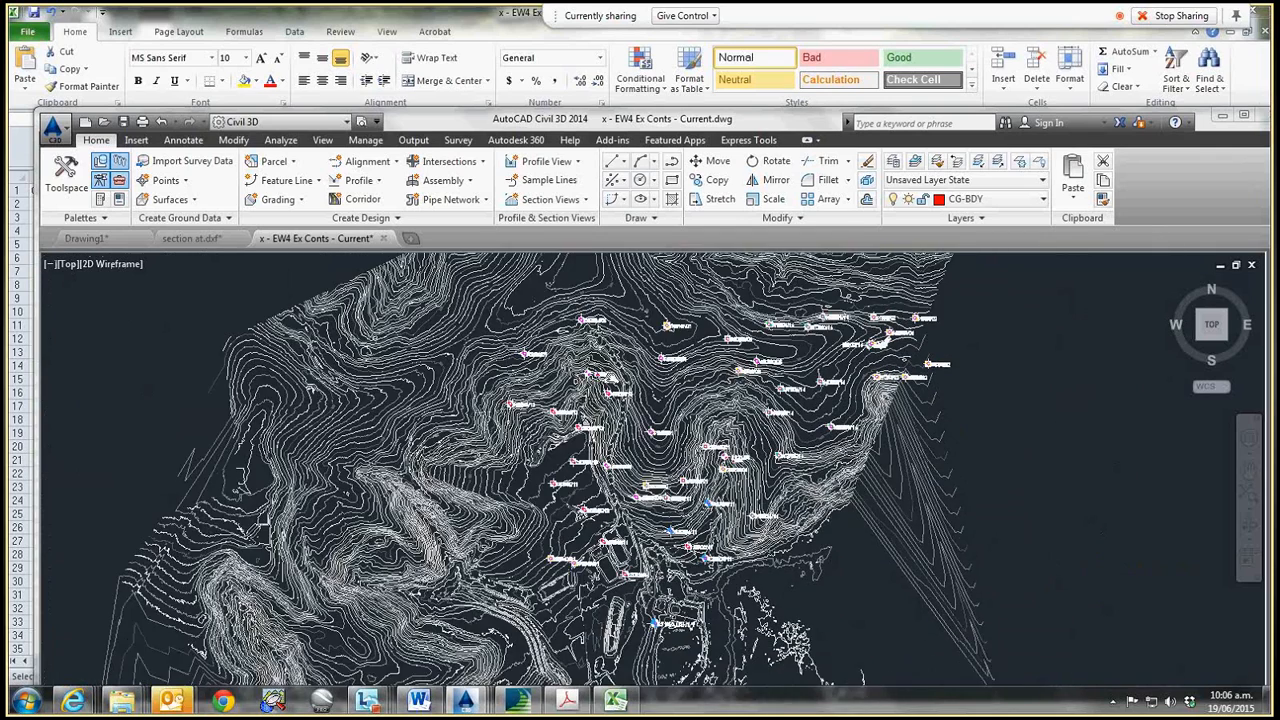
# - Return to gINT and examine the empty and filled cells in the Project East, Project North and Project RL columns
pyautogui.click(1221, 117)
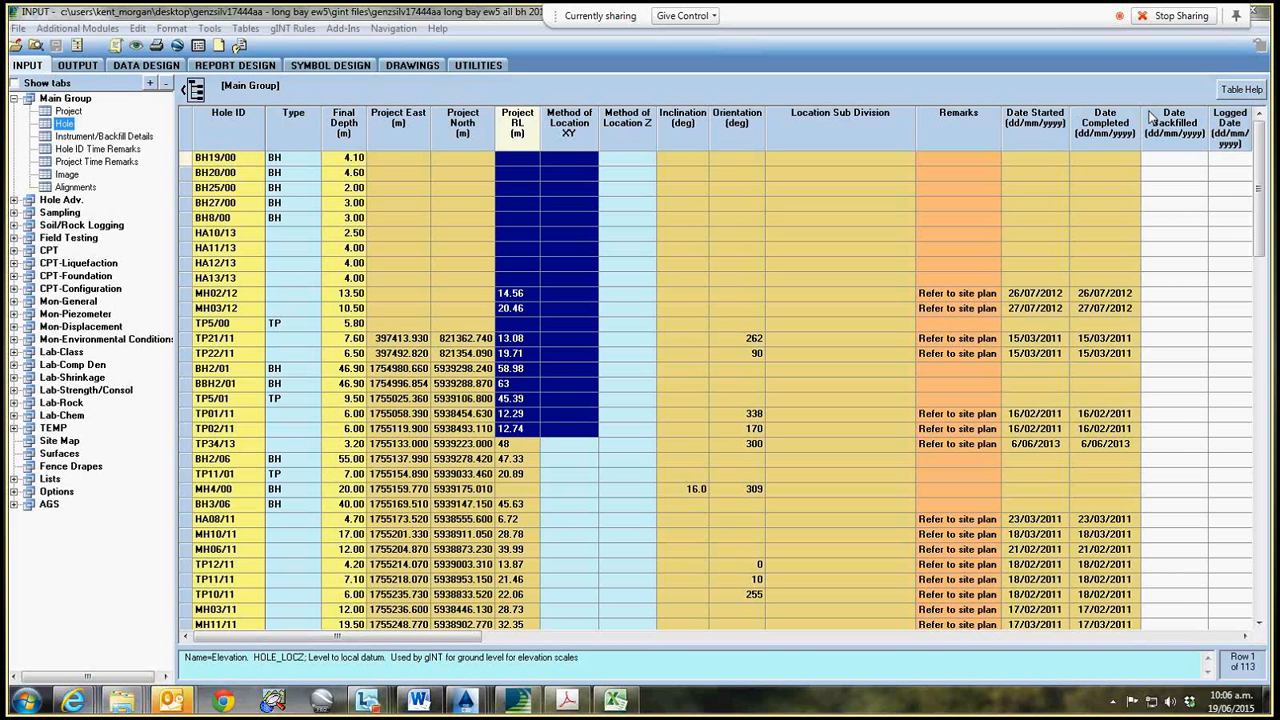
pyautogui.click(396, 175)
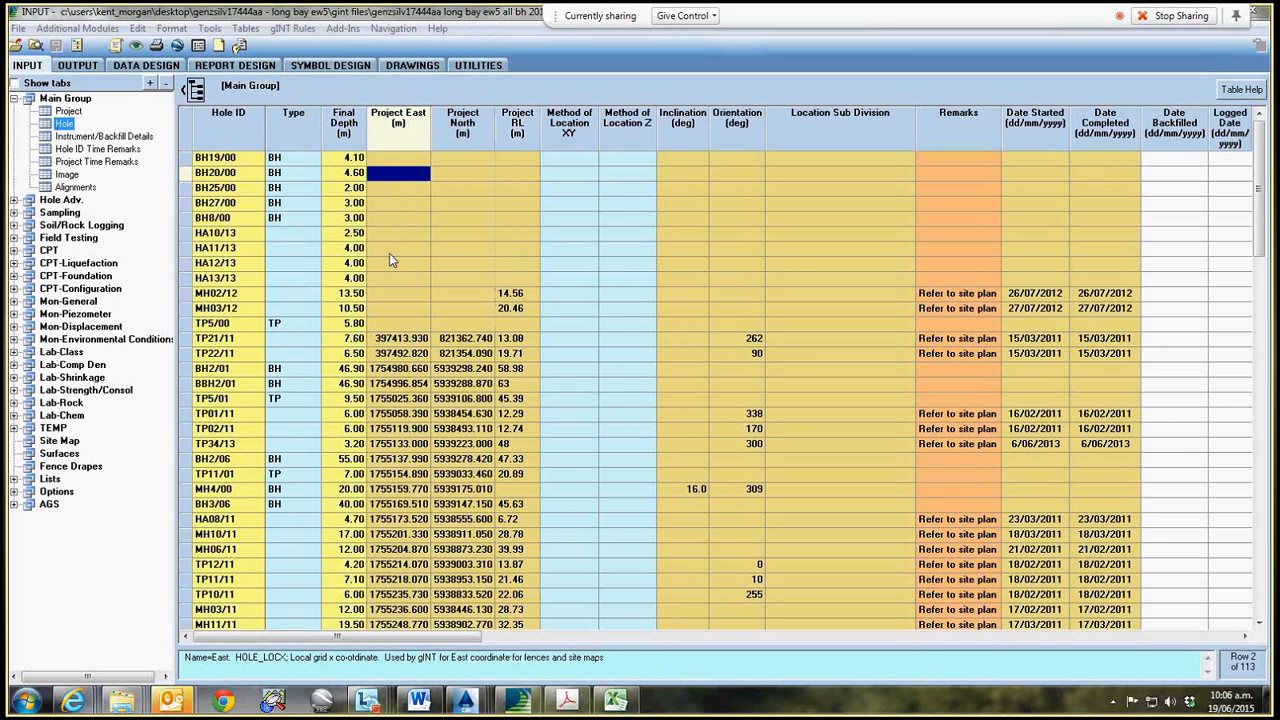
pyautogui.moveTo(389, 253); pyautogui.dragTo(533, 423)
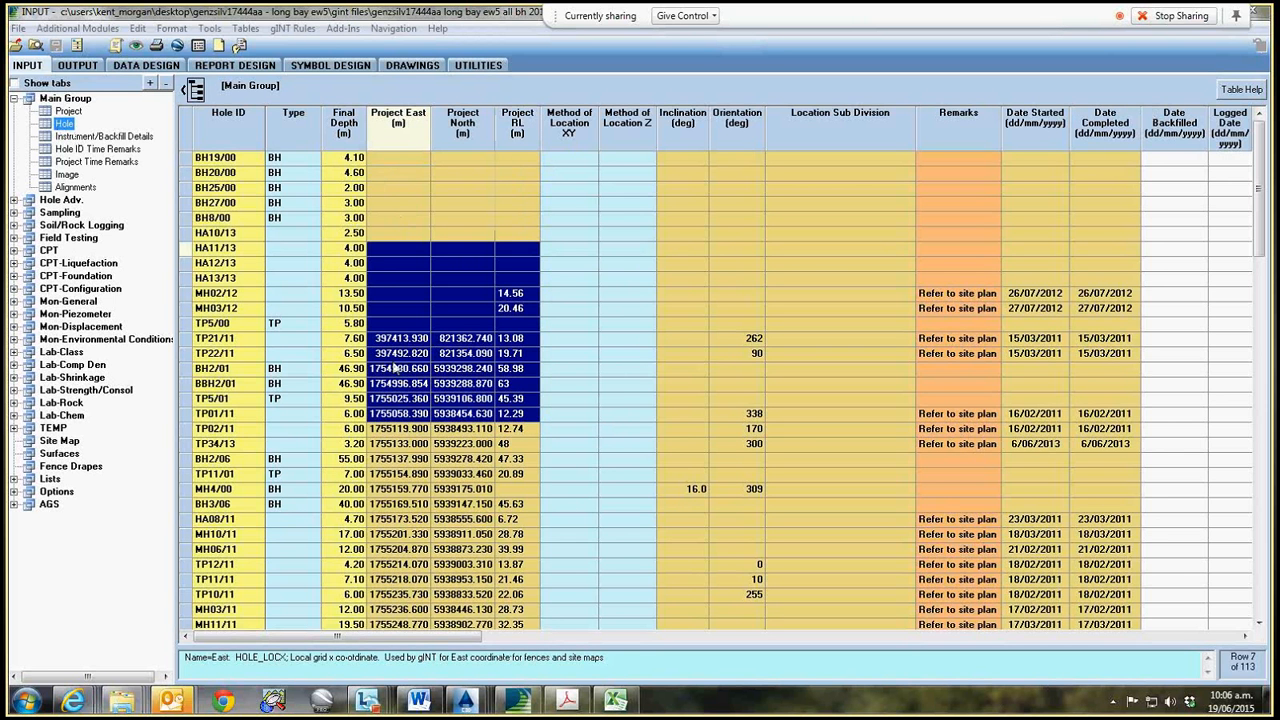
pyautogui.click(356, 354)
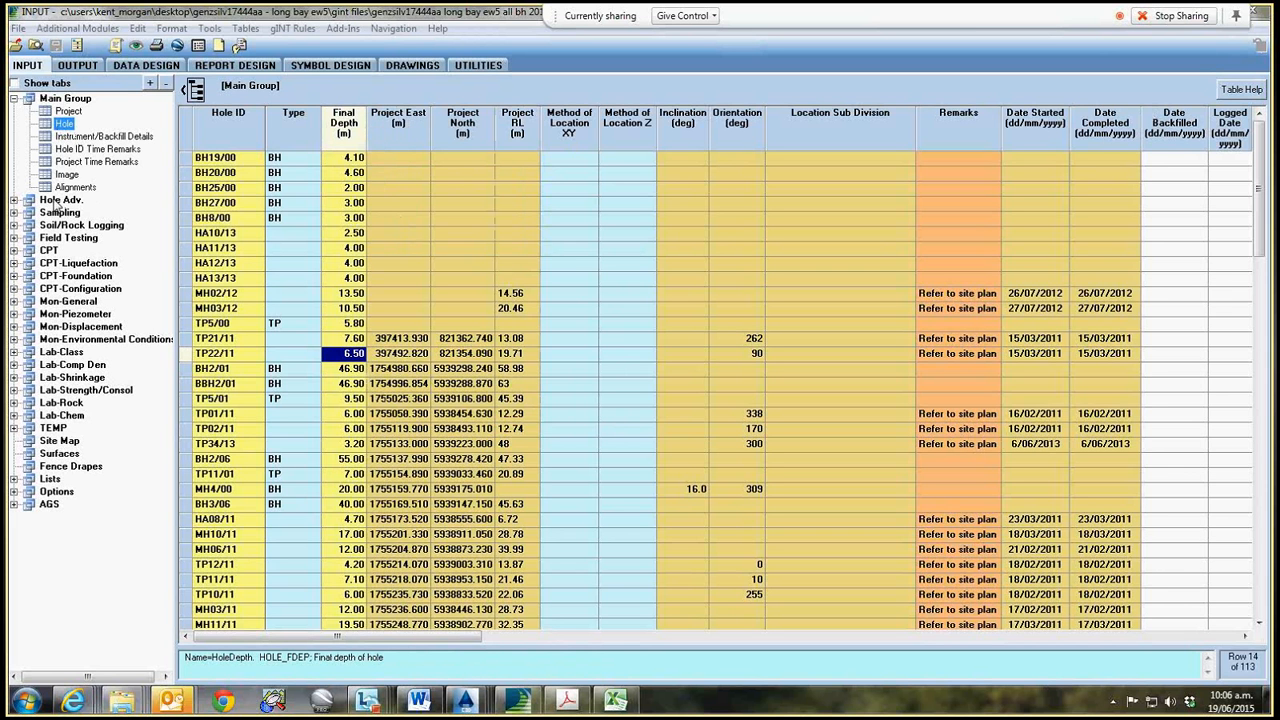
# - Open the project's Surfaces input in gINT and try to close its window
pyautogui.click(64, 456)
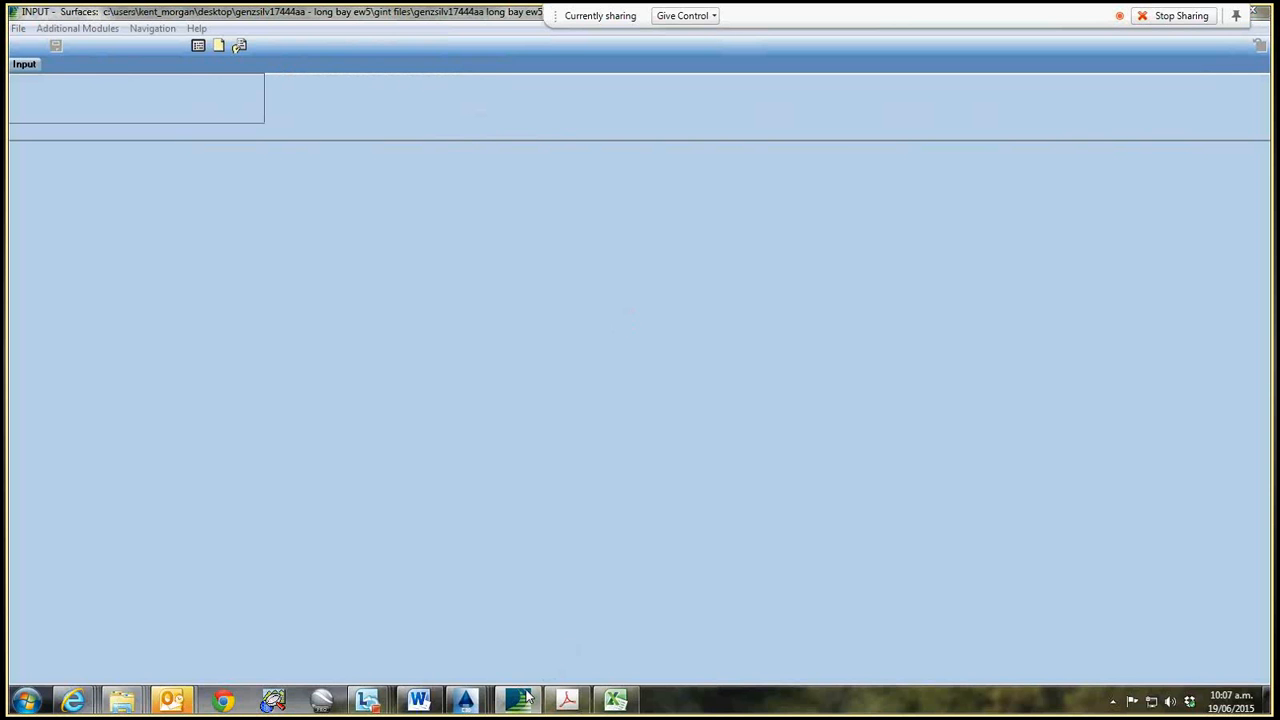
pyautogui.moveTo(523, 703)
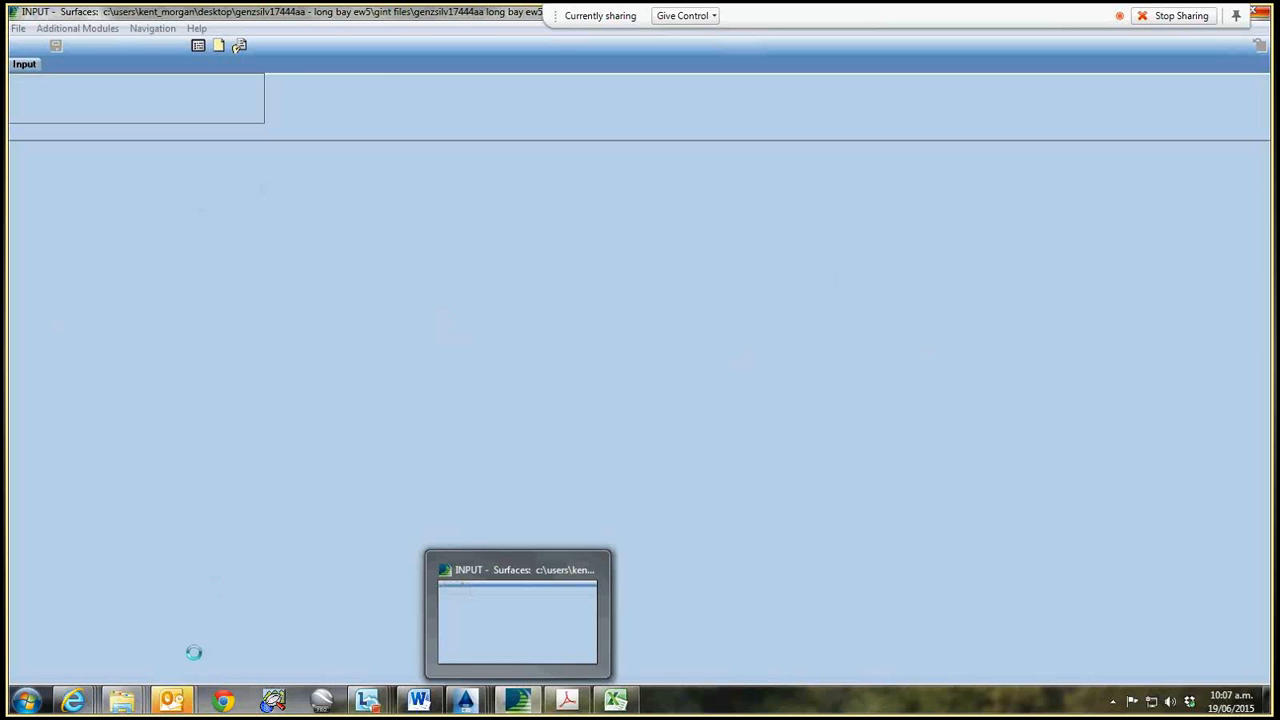
pyautogui.click(1262, 20)
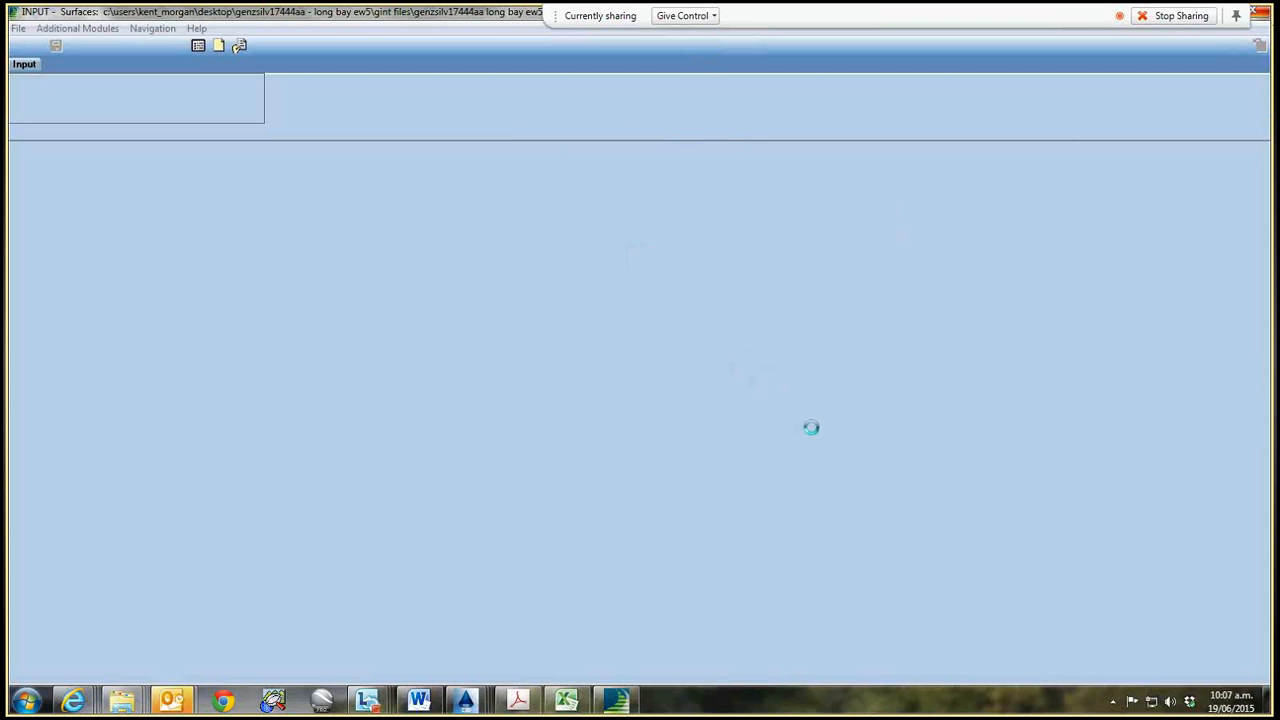
# - Switch to Civil 3D and display the section at.dxf drawing
pyautogui.moveTo(466, 700)
pyautogui.click(449, 596)
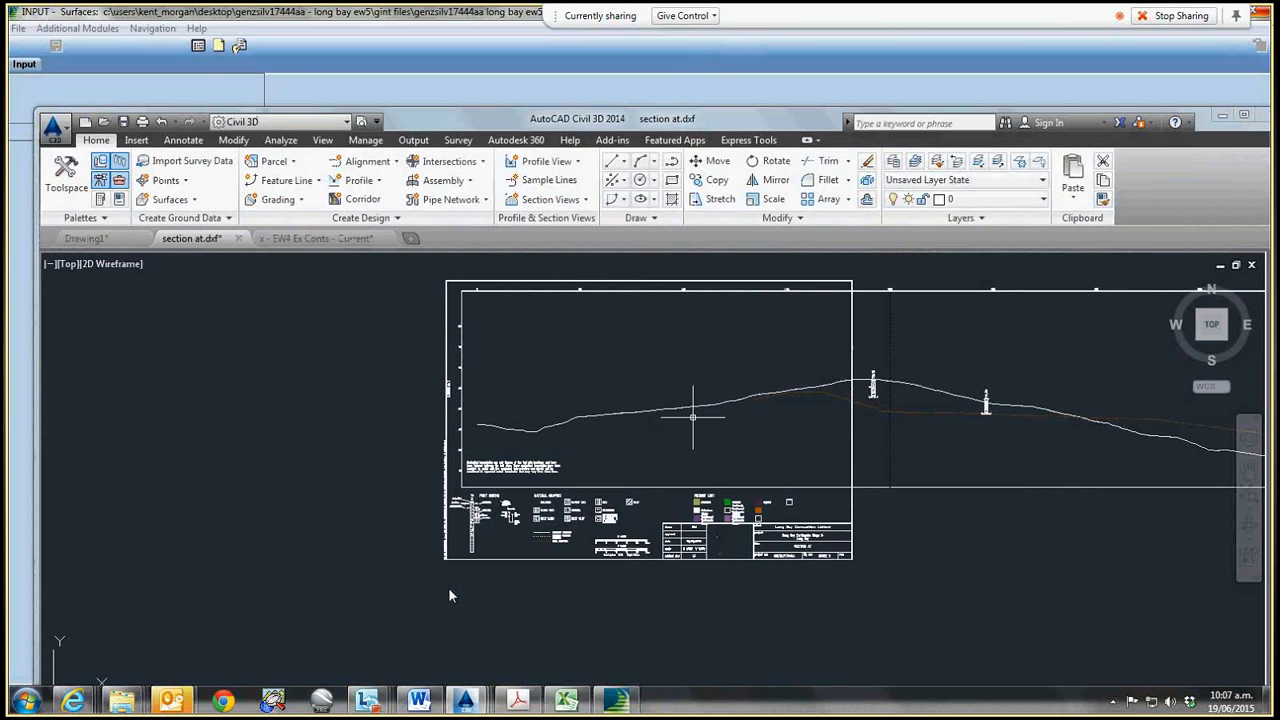
pyautogui.click(1263, 116)
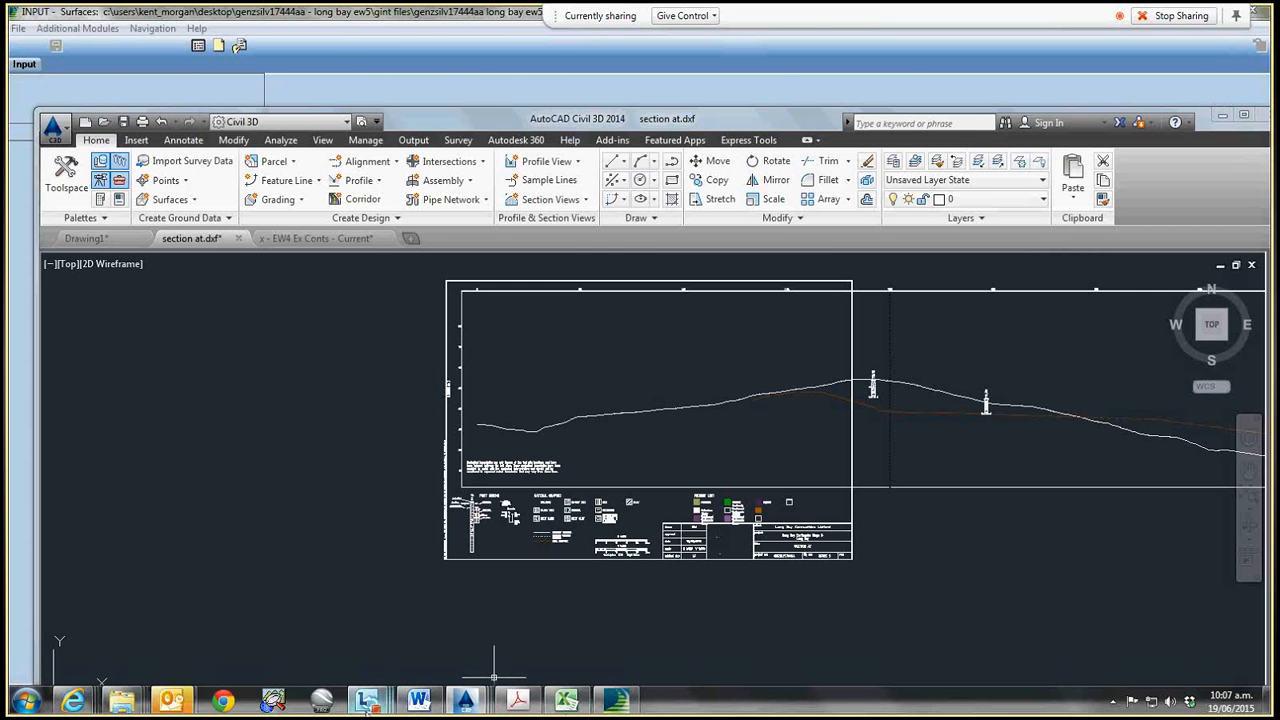
# - Switch to Lync, close its contacts window and bring up the gINT Cross-Section Training meeting
pyautogui.moveTo(244, 633)
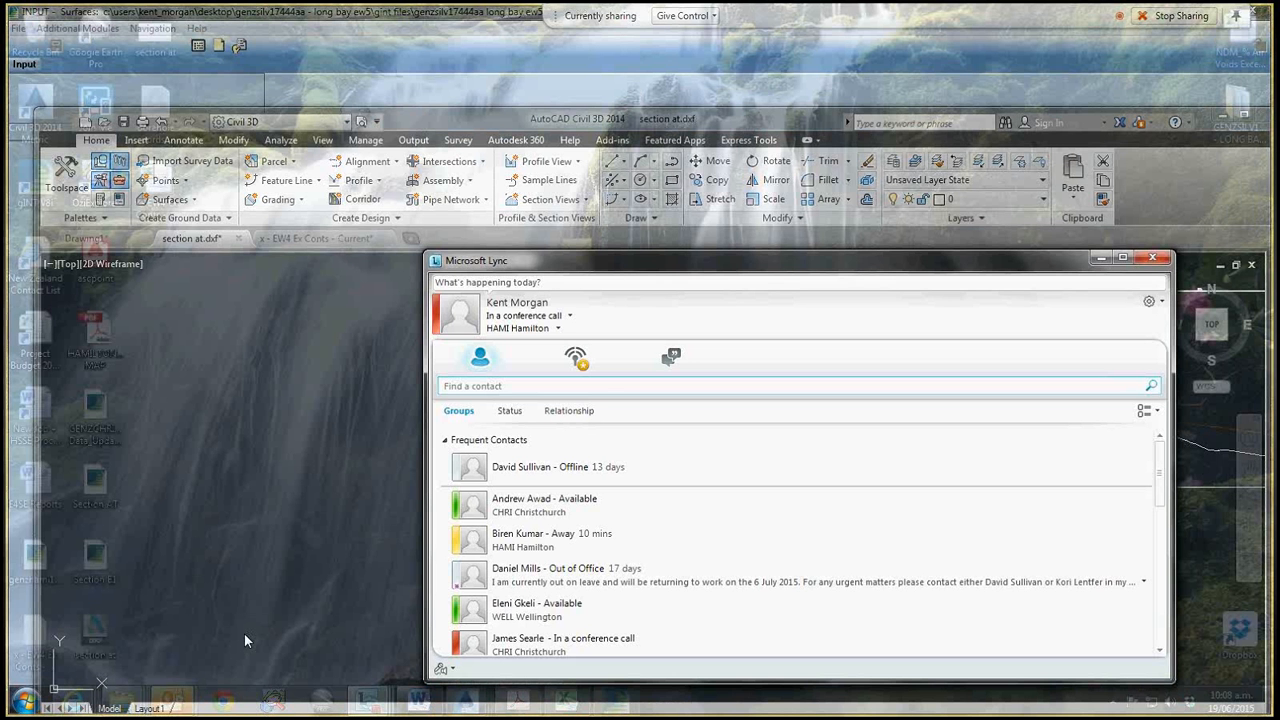
pyautogui.click(245, 634)
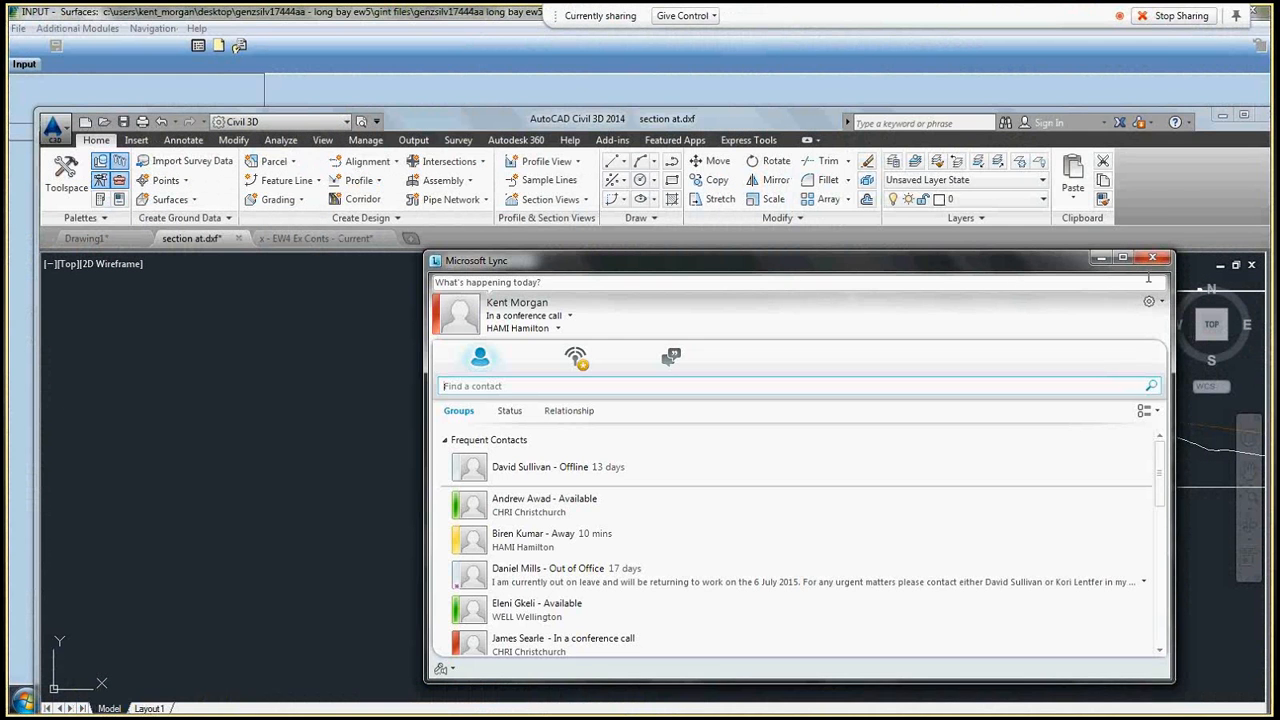
pyautogui.click(1152, 258)
pyautogui.moveTo(377, 704)
pyautogui.moveTo(537, 632)
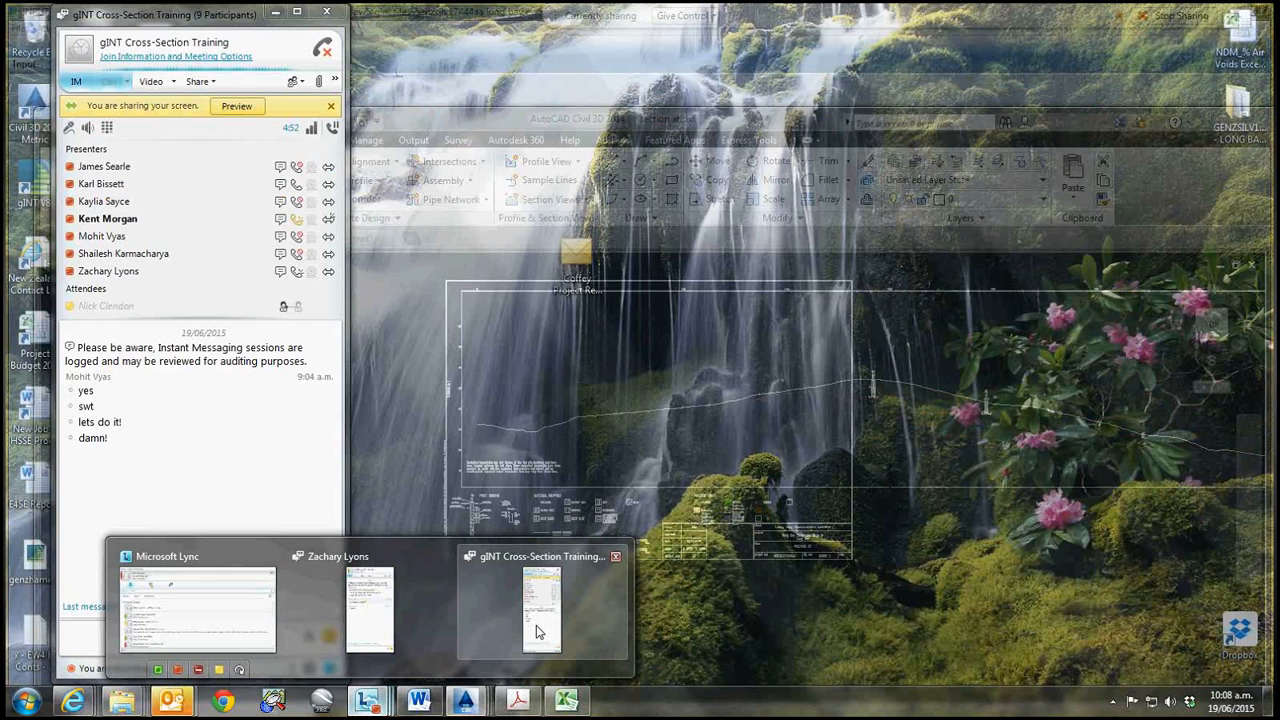
pyautogui.click(537, 632)
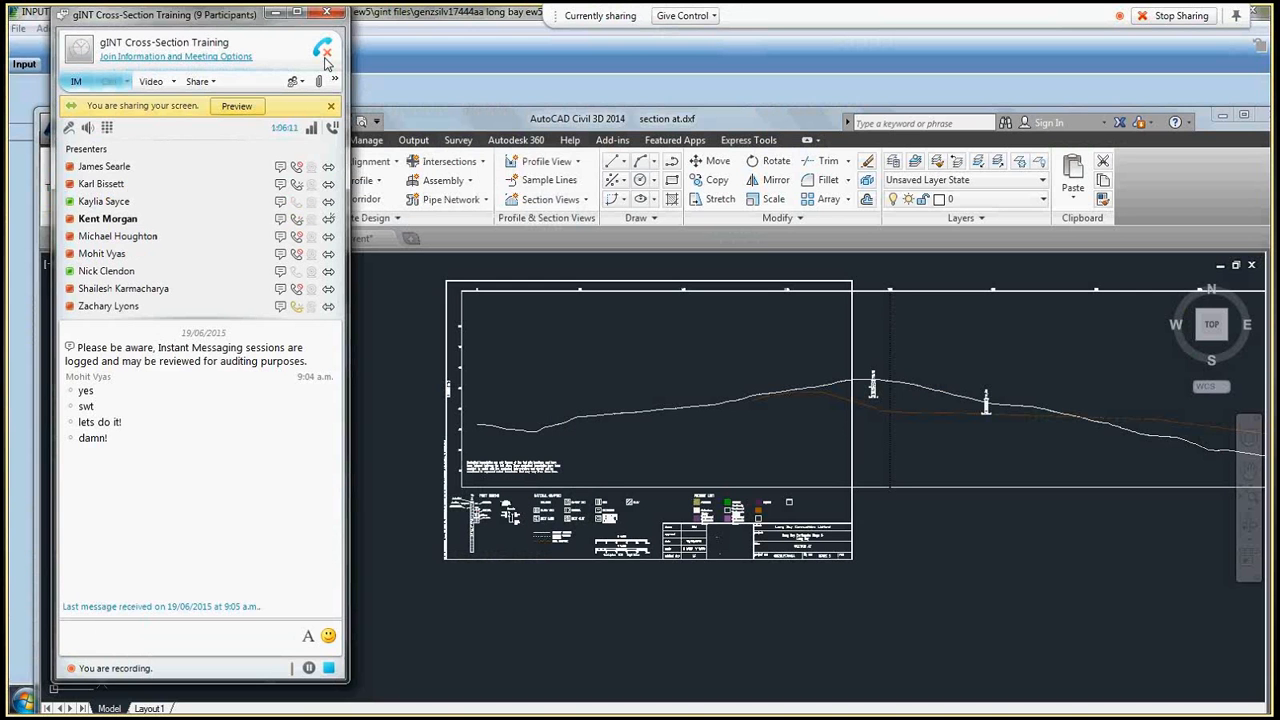
# - Leave the training call and open the options for stopping the meeting recording
pyautogui.click(324, 55)
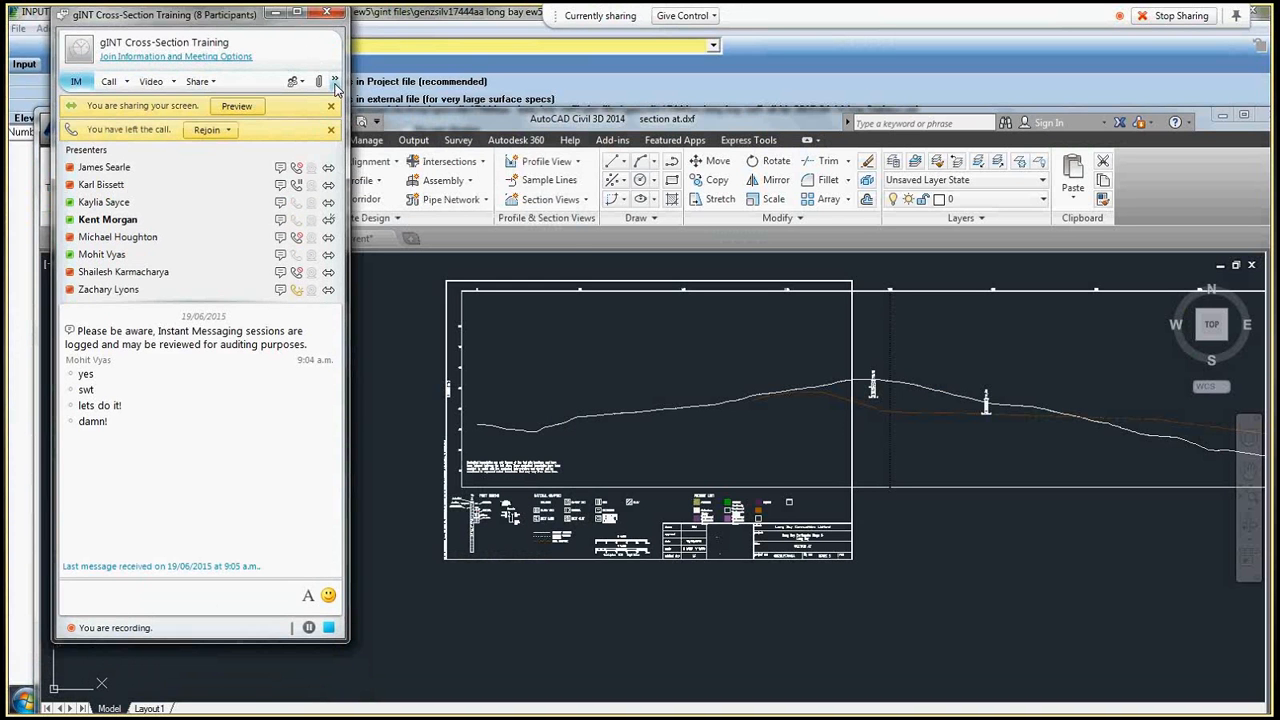
pyautogui.click(335, 81)
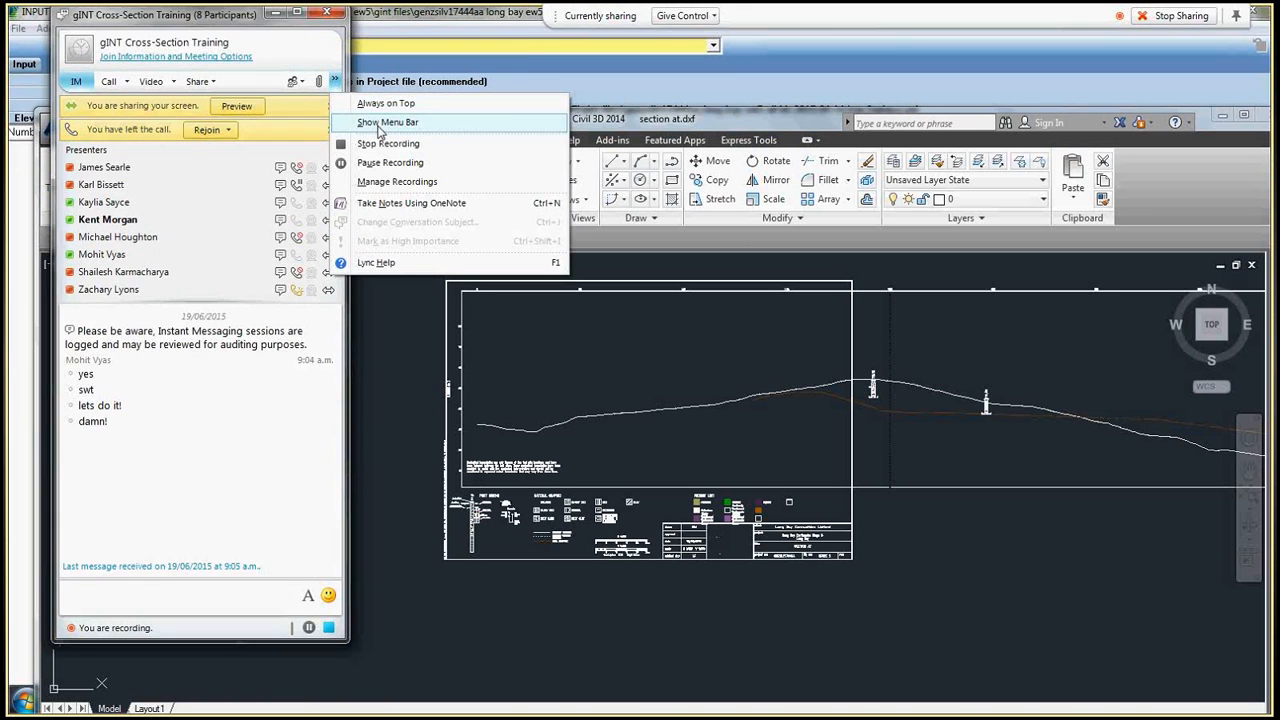
pyautogui.click(386, 143)
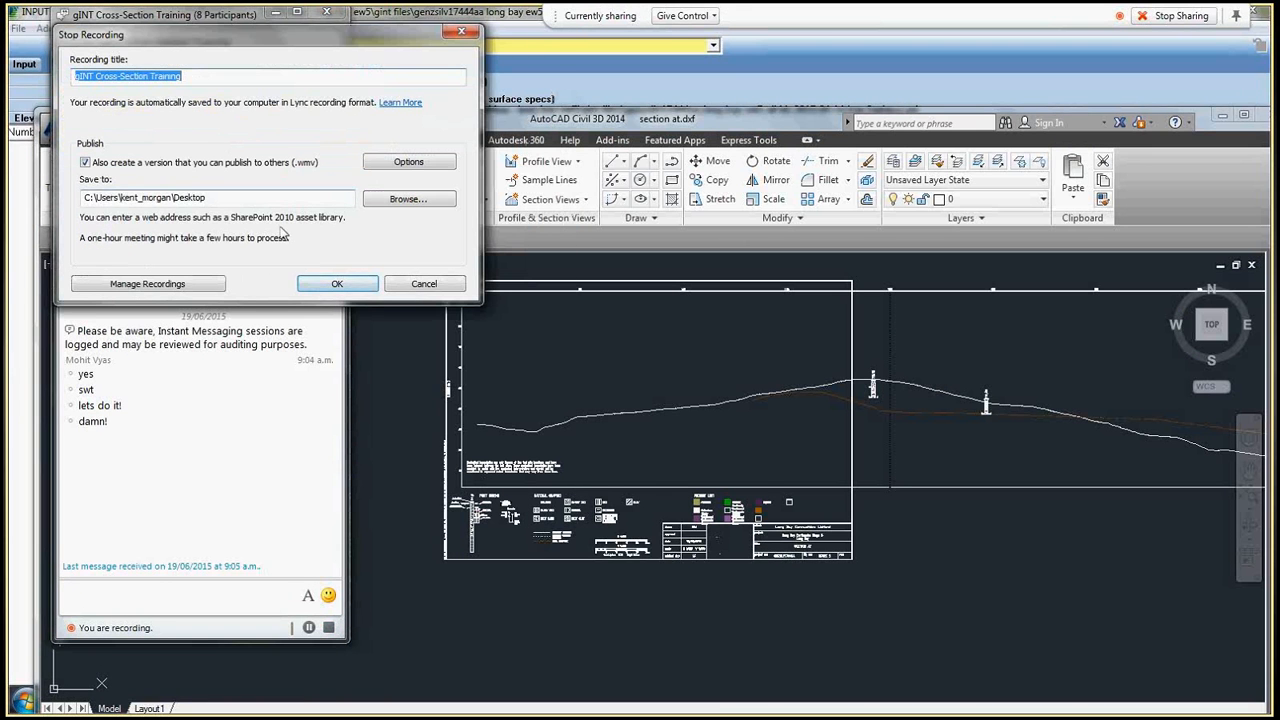